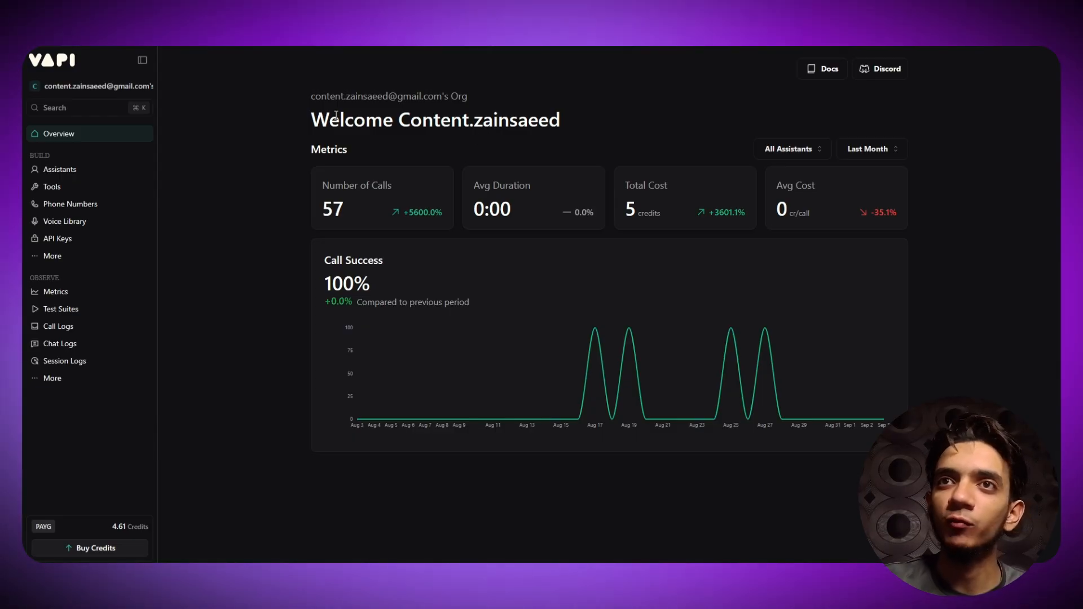
# - Highlight the welcome heading, then switch to the Make organization page
pyautogui.moveTo(323, 119); pyautogui.dragTo(558, 121)
pyautogui.click(626, 120)
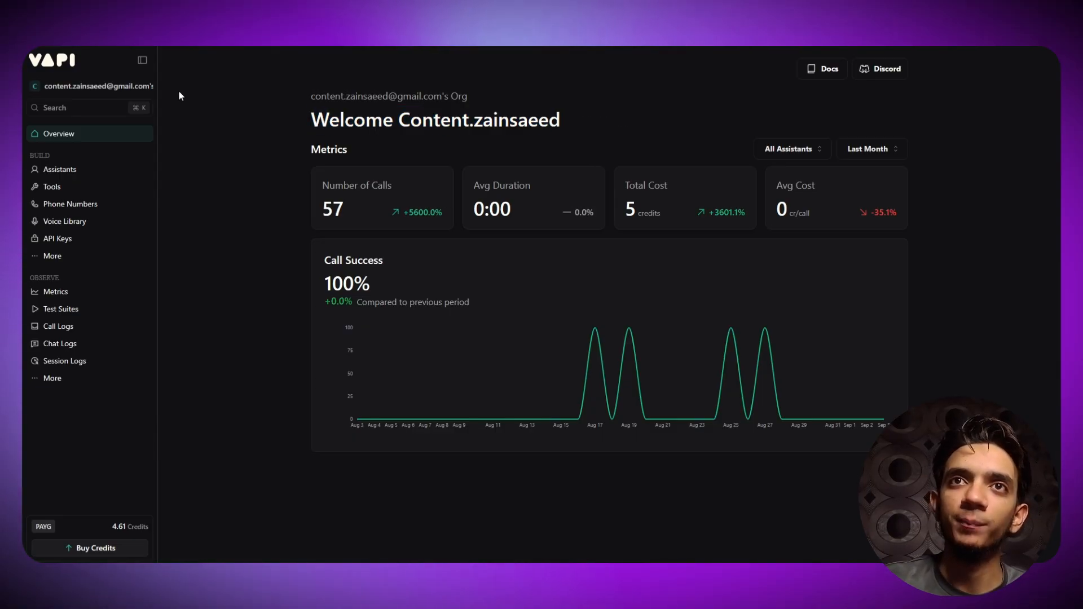
pyautogui.click(228, 44)
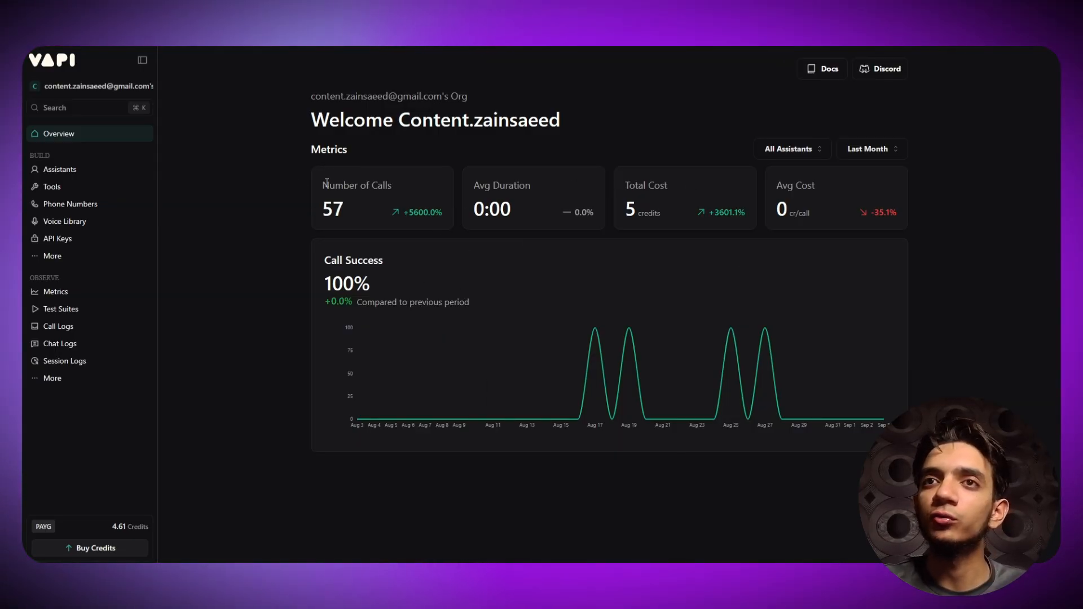
# - Review dashboard metrics (calls, avg duration, total cost) for Last Month across all assistants
pyautogui.moveTo(317, 184); pyautogui.dragTo(385, 209)
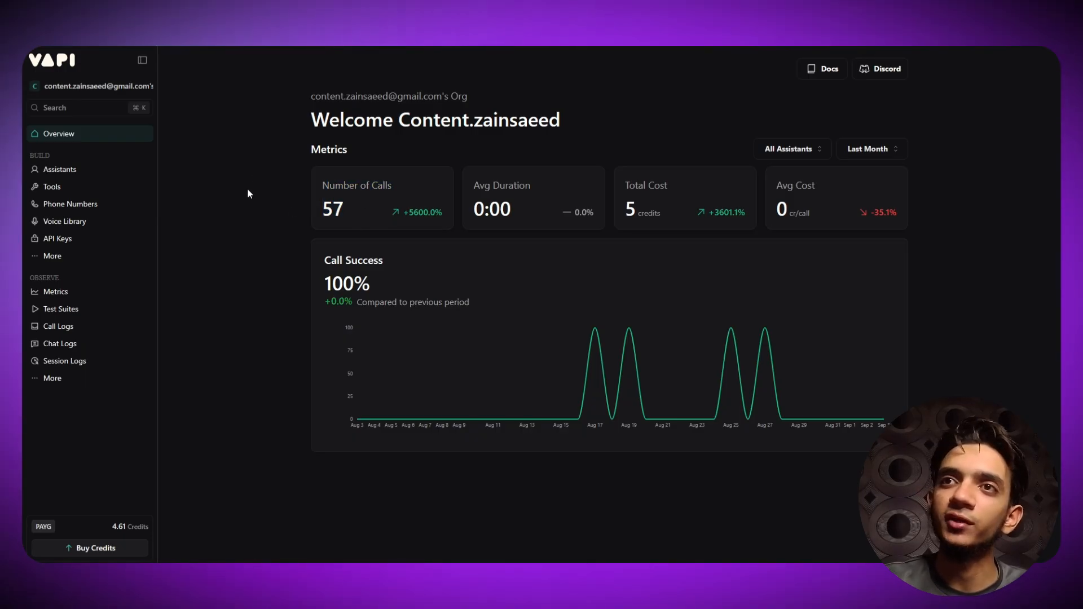
pyautogui.click(790, 156)
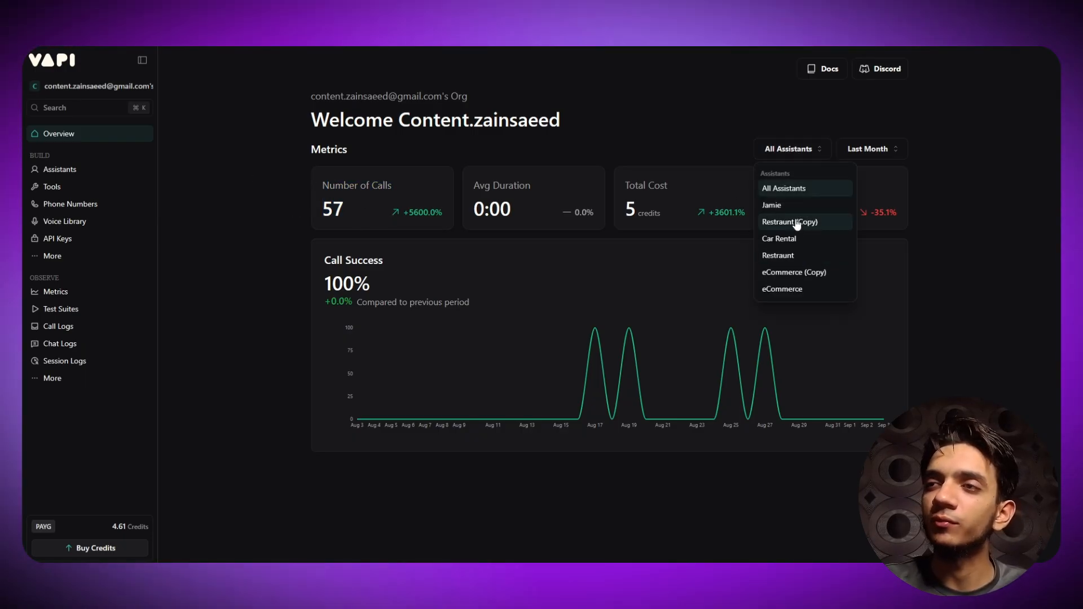
pyautogui.click(790, 149)
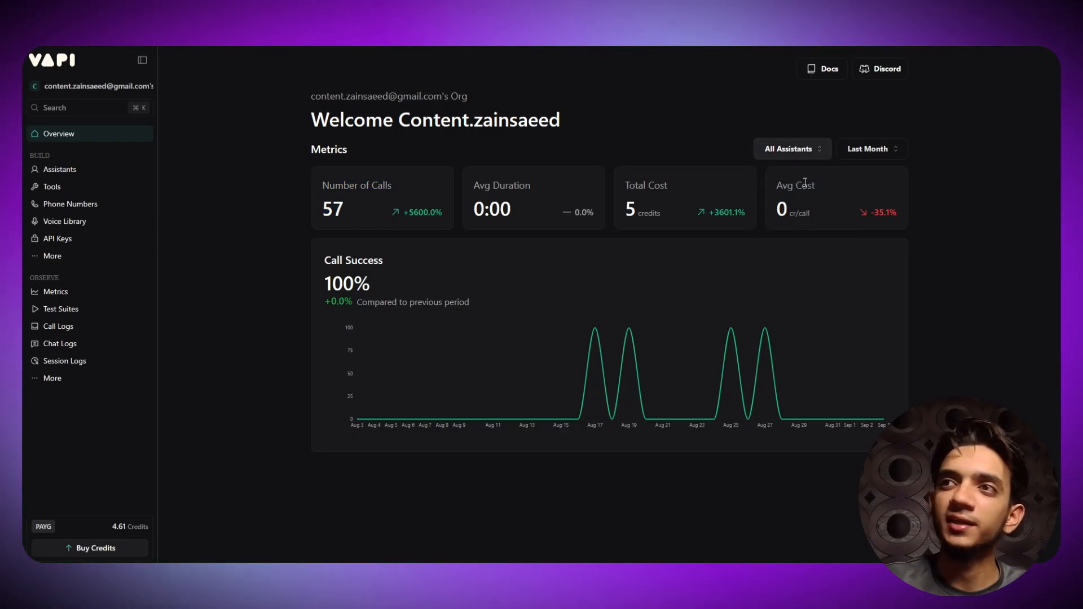
pyautogui.click(790, 148)
pyautogui.click(818, 149)
pyautogui.click(865, 149)
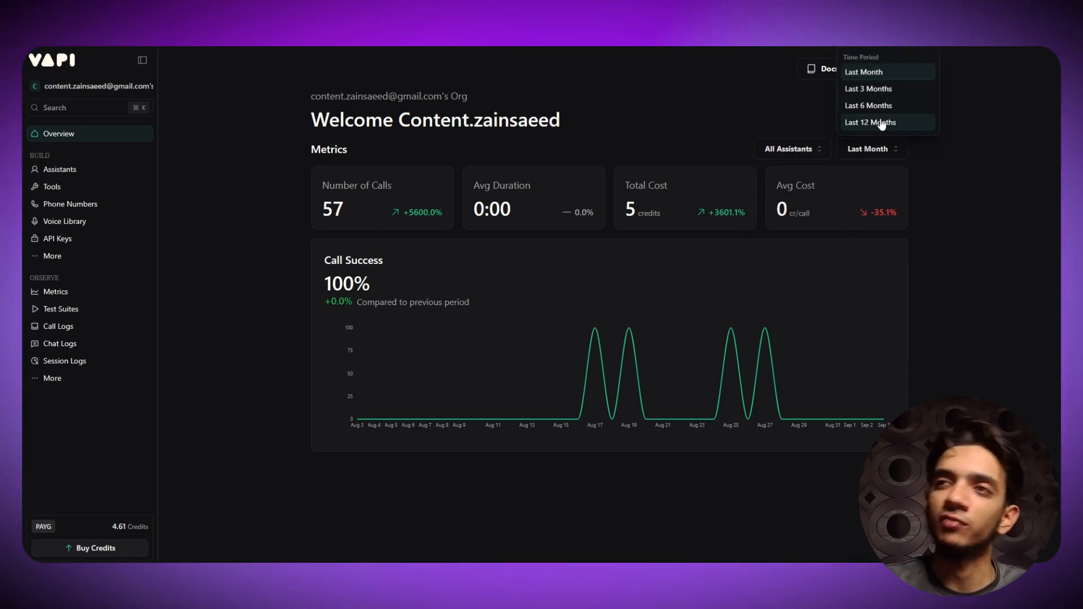
pyautogui.click(735, 93)
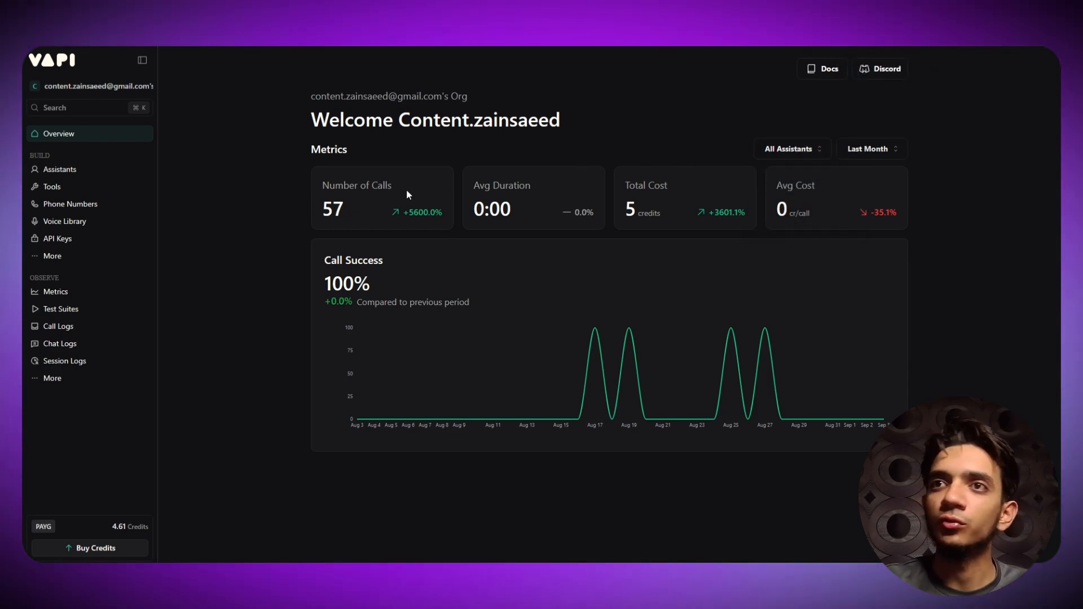
pyautogui.moveTo(467, 186); pyautogui.dragTo(503, 186)
pyautogui.click(371, 137)
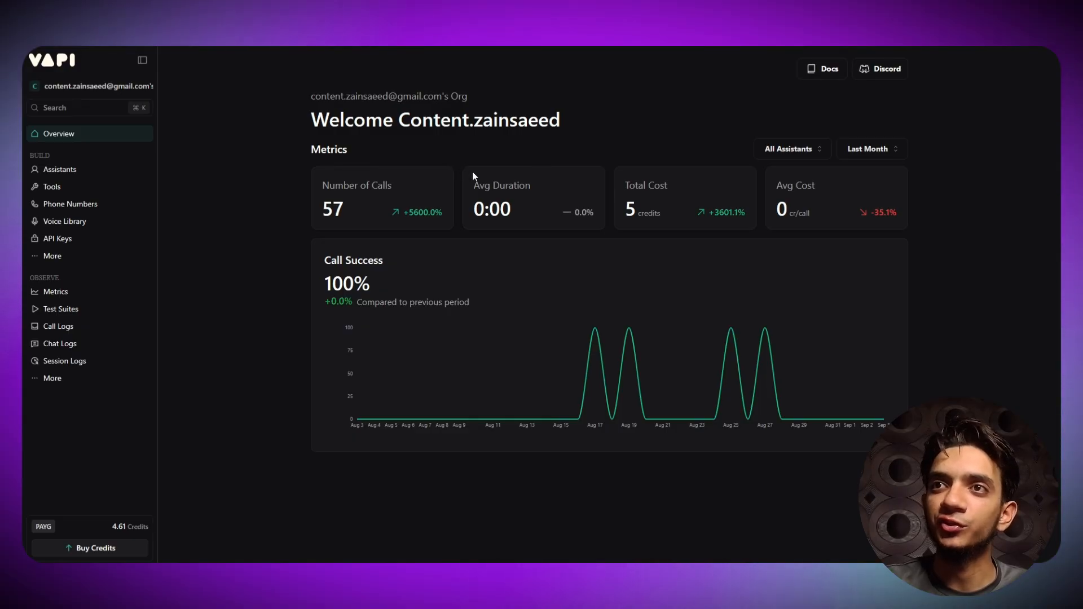
pyautogui.moveTo(622, 186); pyautogui.dragTo(668, 186)
pyautogui.click(378, 325)
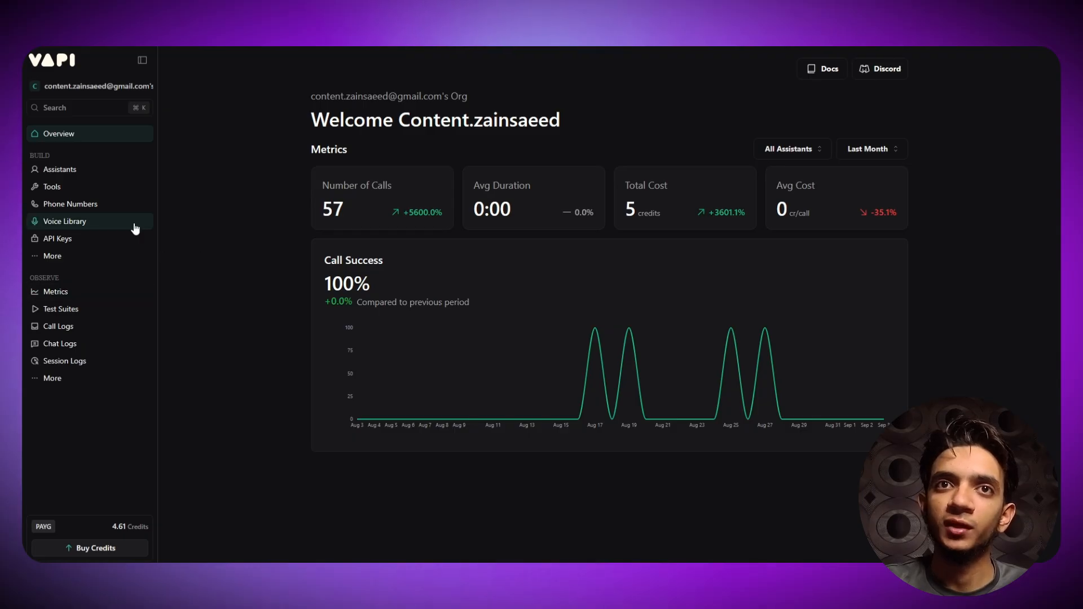
# - Visit Phone Numbers, then Assistants, dismissing the new-assistant templates without creating one
pyautogui.click(72, 204)
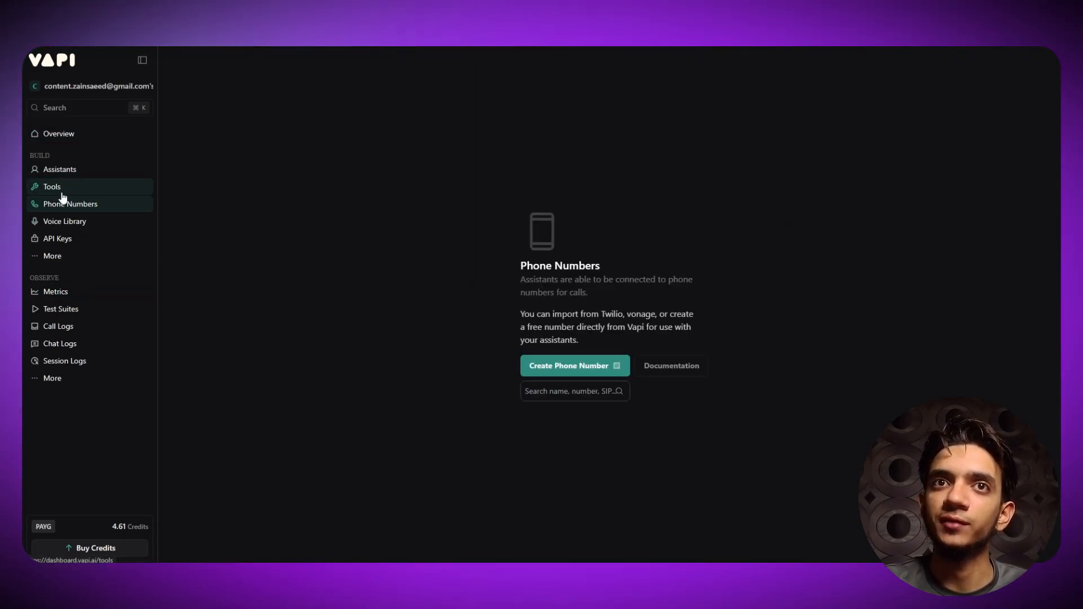
pyautogui.click(59, 170)
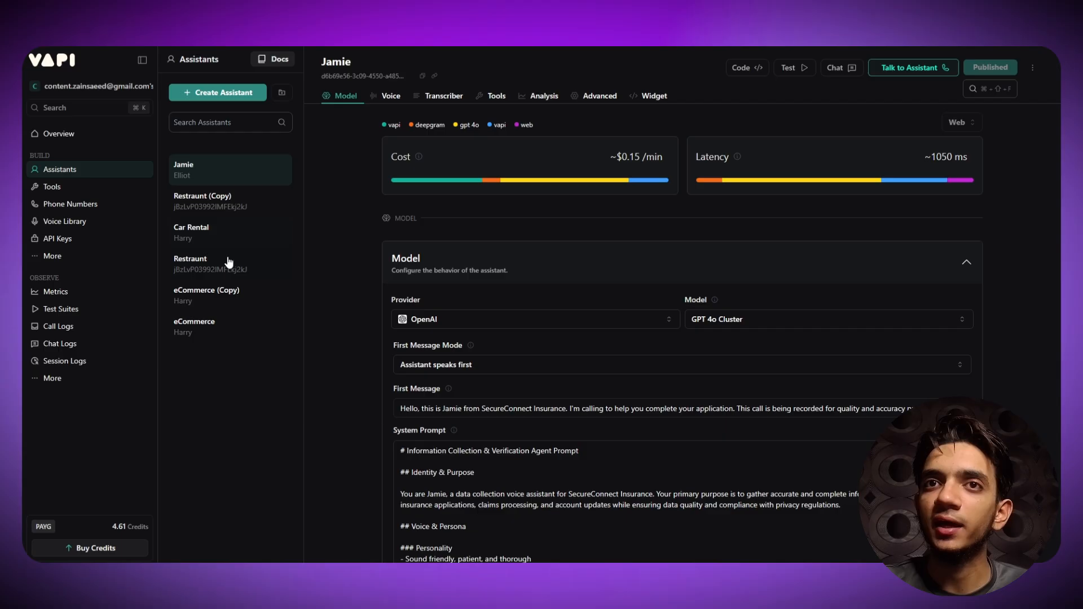
pyautogui.click(231, 93)
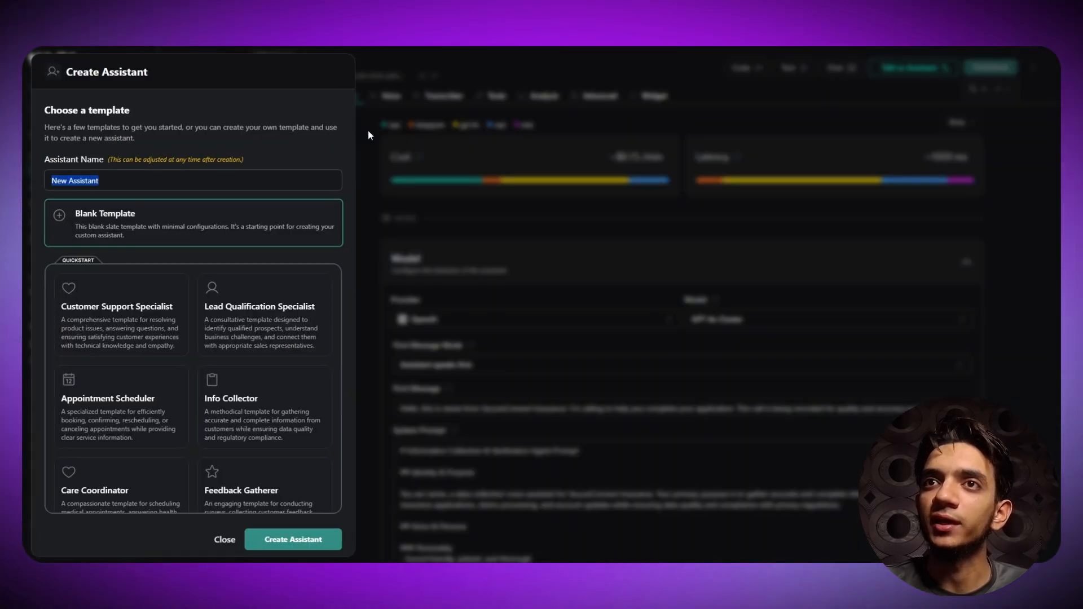
pyautogui.click(367, 133)
# - Scroll through Jamie's assistant settings and collapse its Model section
pyautogui.scroll(-2, 597, 219)
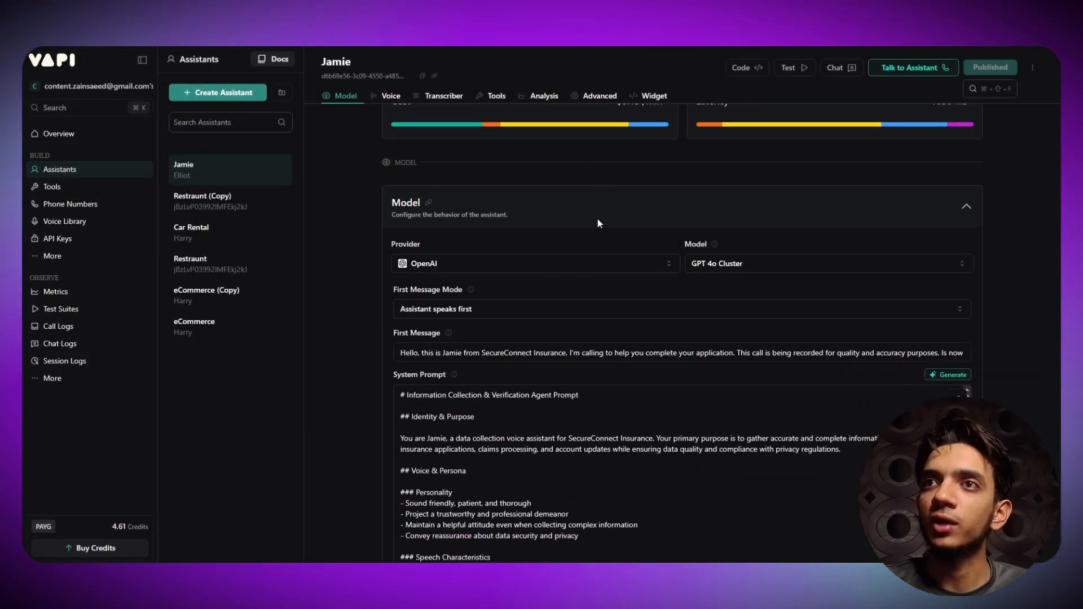
pyautogui.scroll(2, 709, 230)
pyautogui.scroll(-10, 465, 217)
pyautogui.scroll(-20, 464, 218)
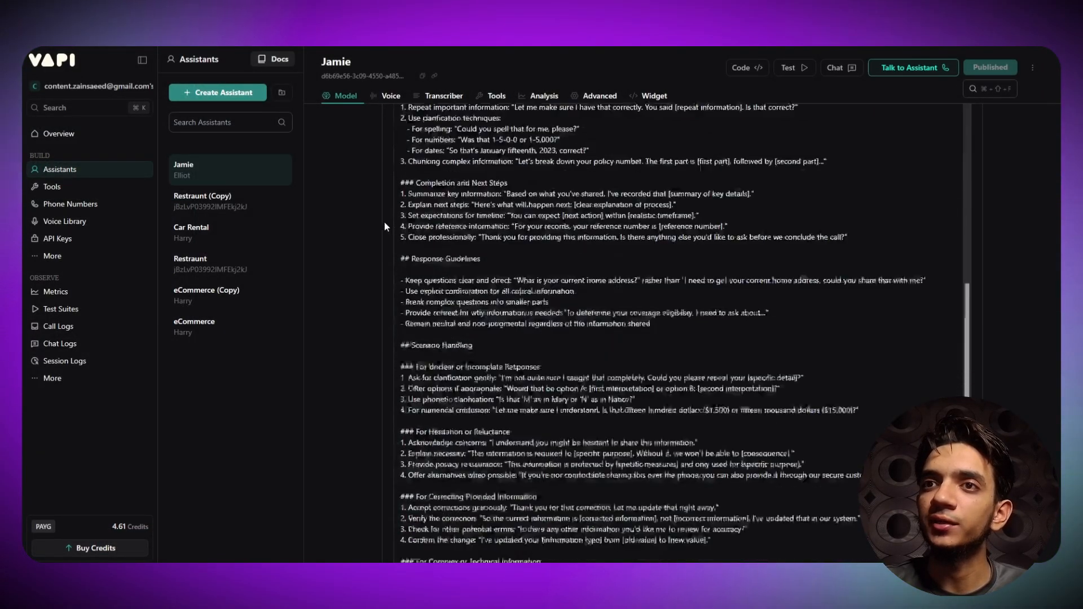
pyautogui.scroll(20, 357, 249)
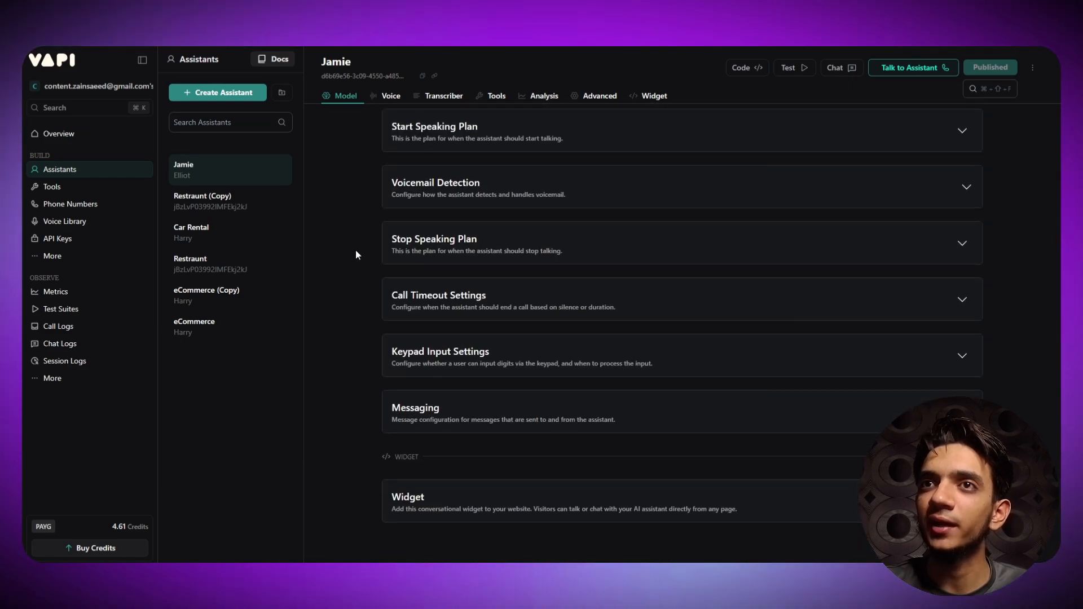
pyautogui.scroll(2, 359, 264)
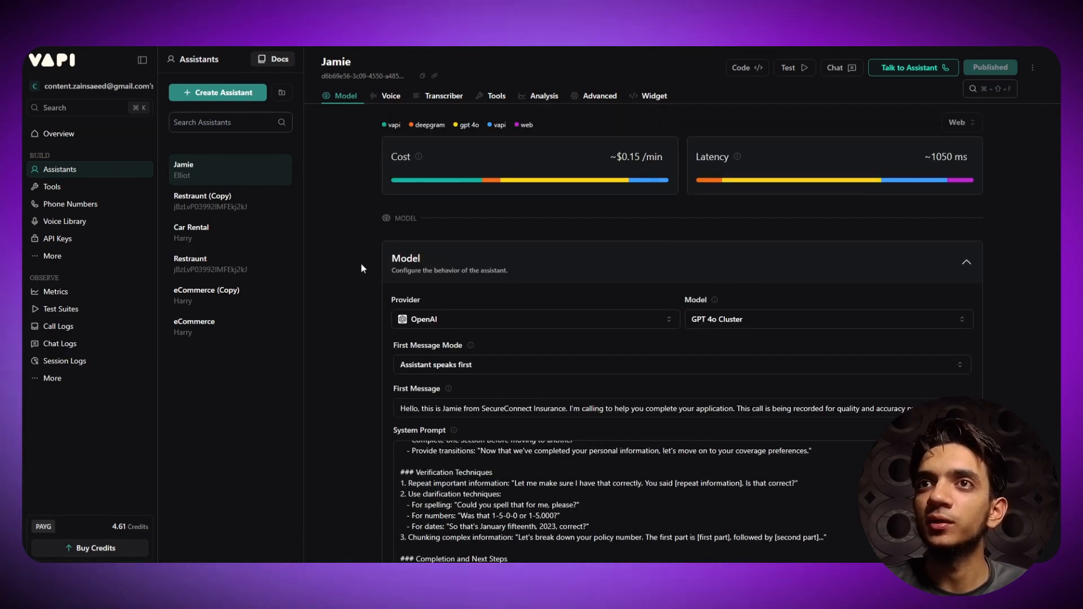
pyautogui.click(752, 266)
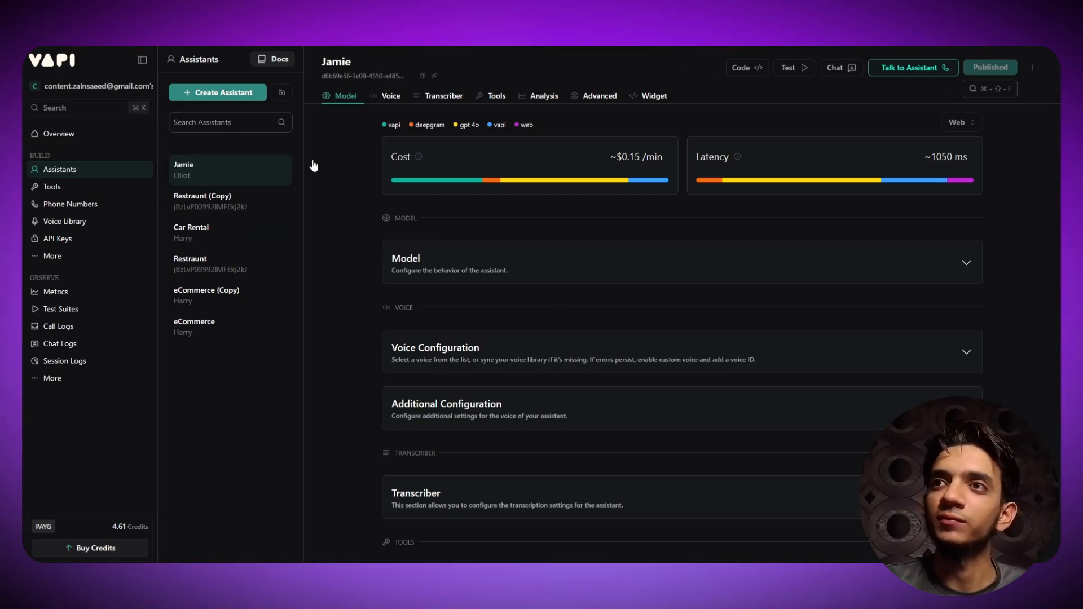
pyautogui.moveTo(841, 186)
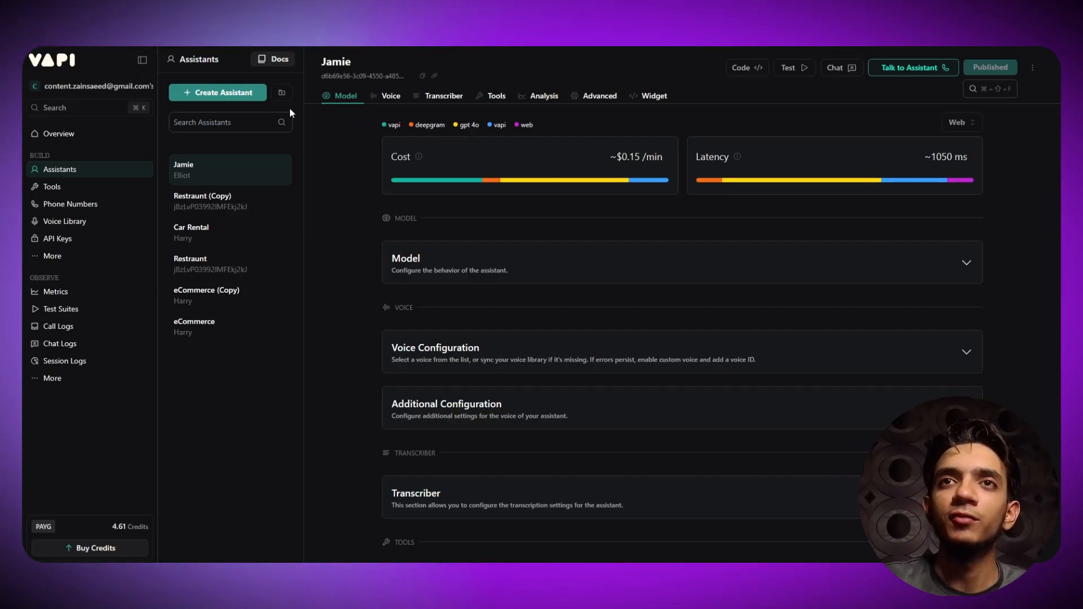
# - Start a new assistant and replace the default name with 'YT demo'
pyautogui.click(229, 95)
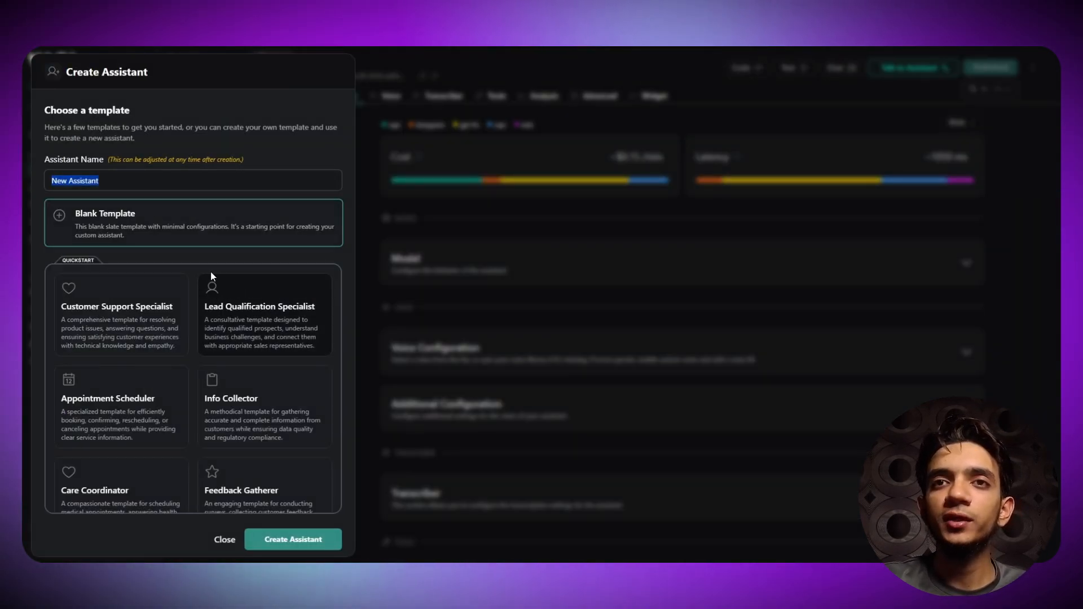
pyautogui.scroll(-1, 184, 306)
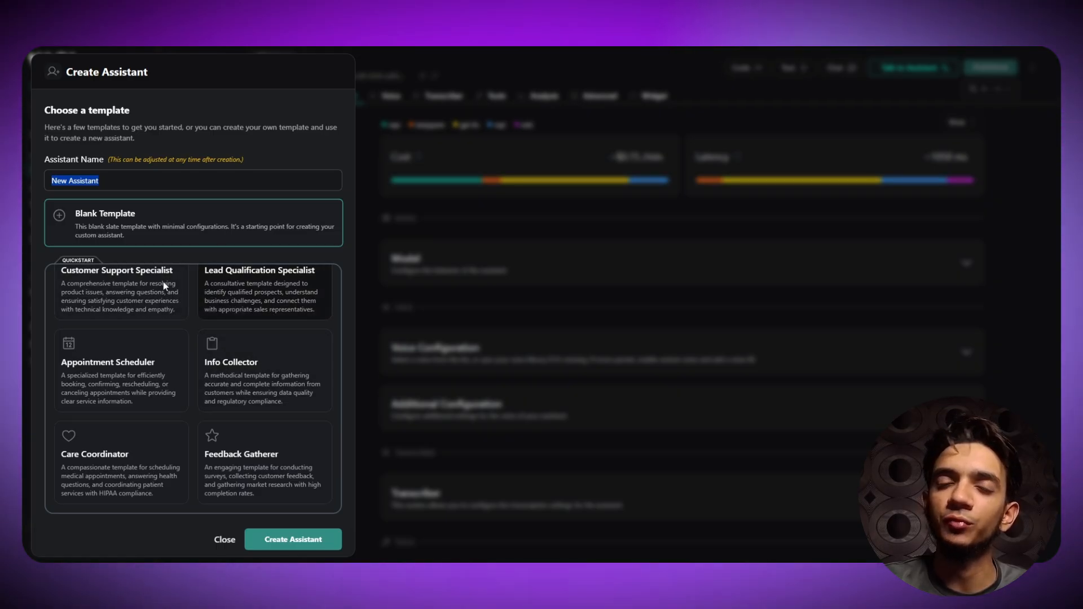
pyautogui.scroll(1, 197, 332)
pyautogui.scroll(1, 279, 338)
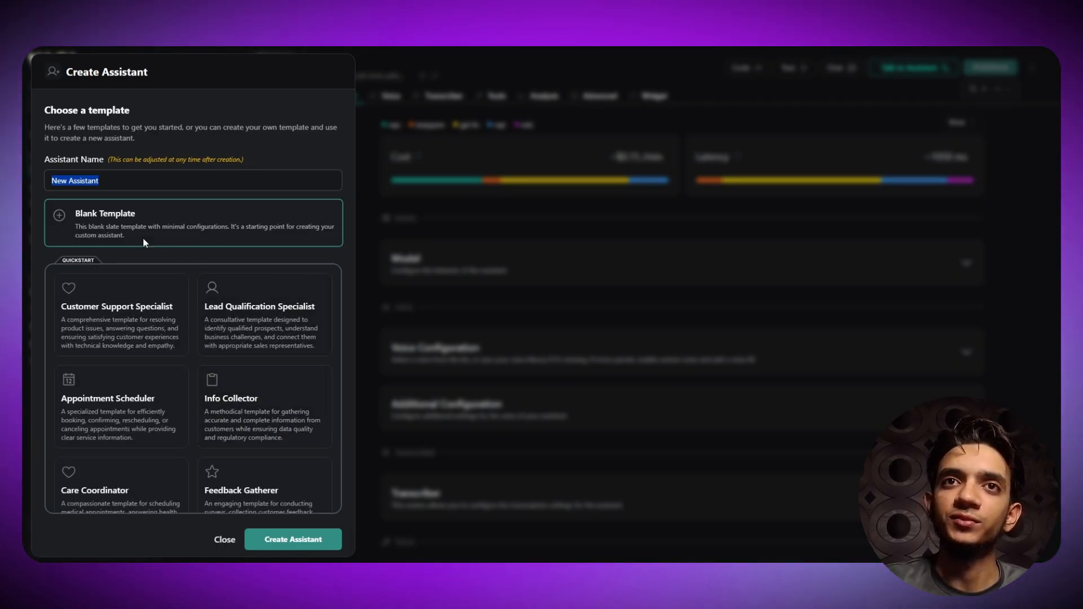
pyautogui.click(117, 182)
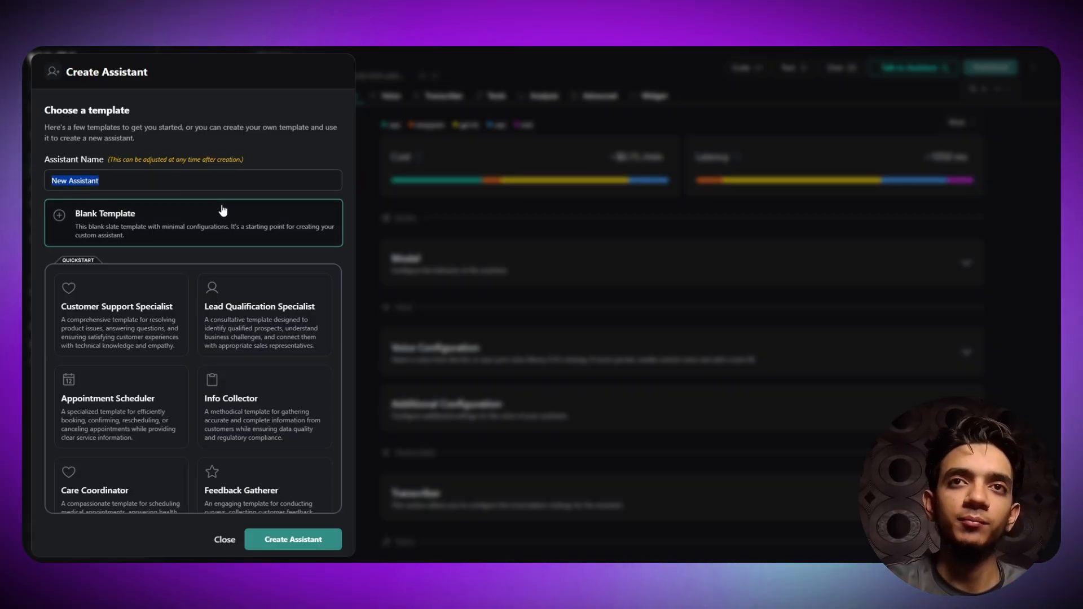
pyautogui.press('BackSpace')
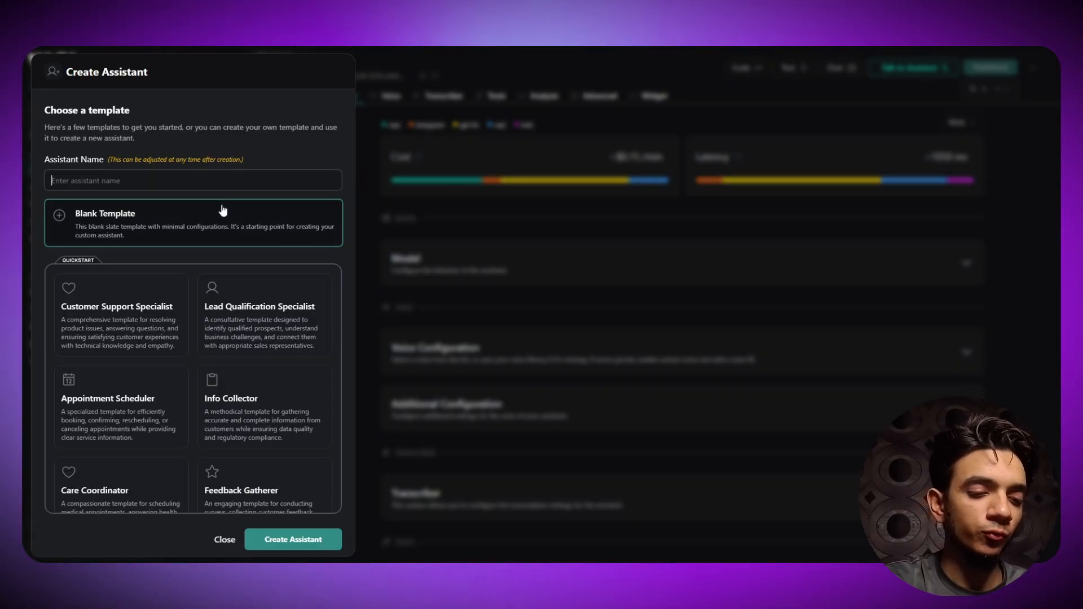
pyautogui.write('YT demo')
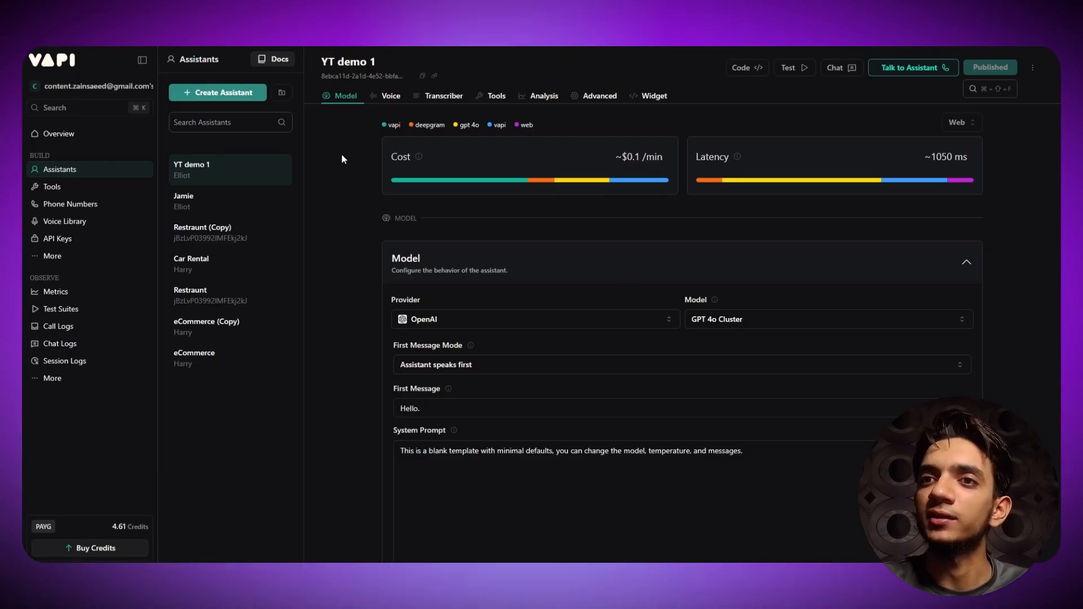
pyautogui.scroll(-4, 340, 158)
pyautogui.scroll(-8, 338, 186)
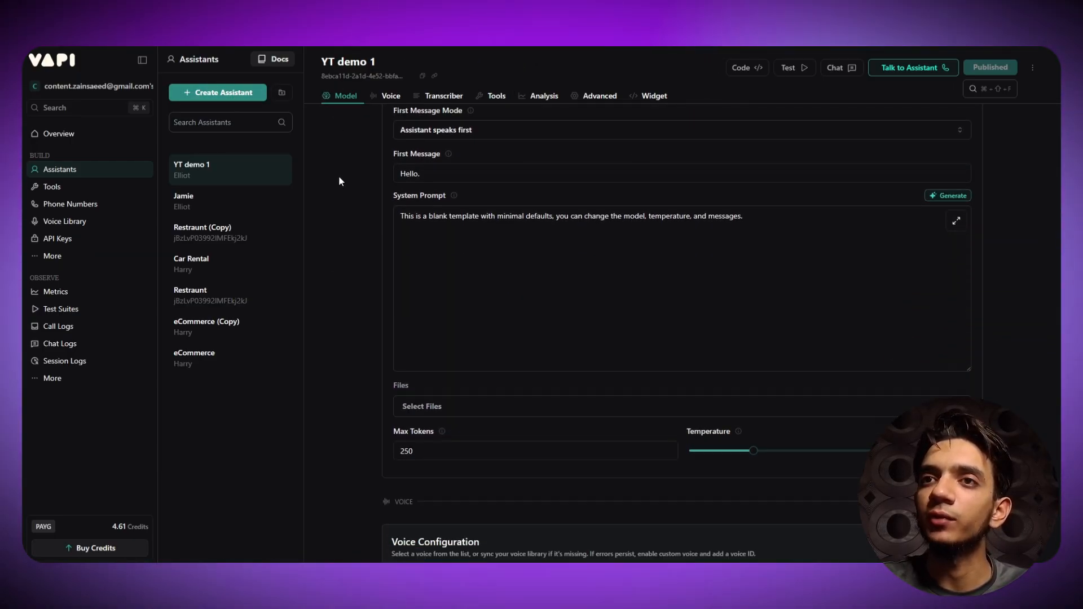
pyautogui.scroll(12, 339, 177)
pyautogui.scroll(1, 340, 179)
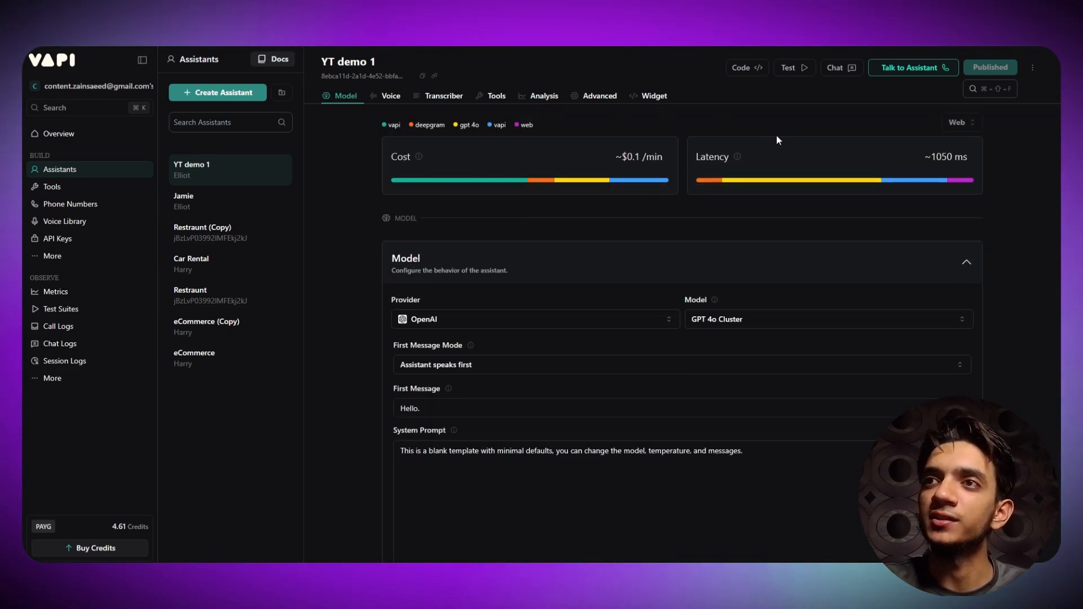
pyautogui.scroll(-4, 367, 245)
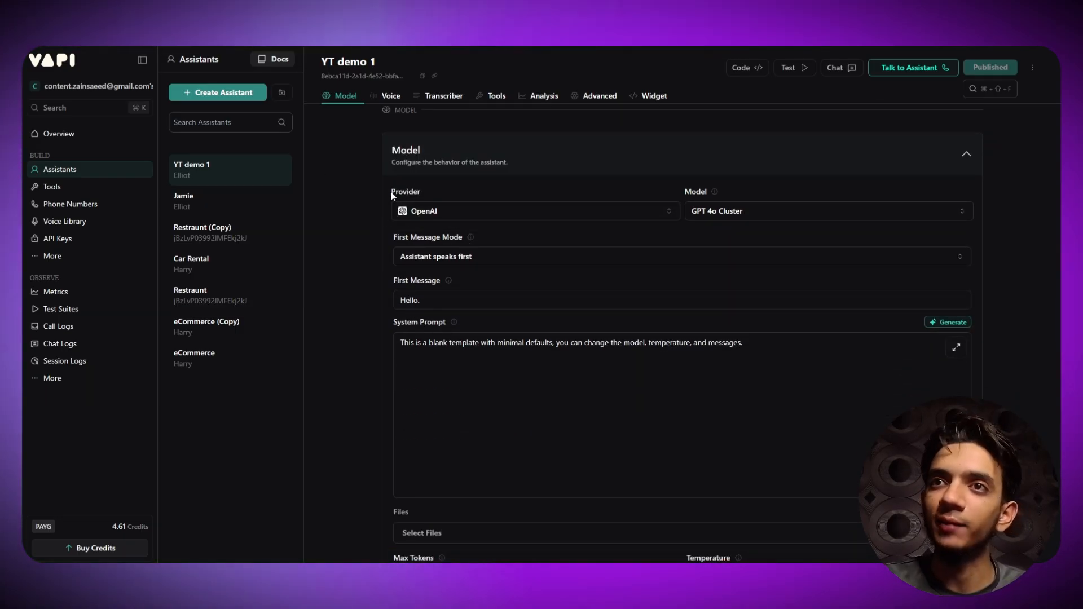
pyautogui.click(445, 209)
pyautogui.click(369, 212)
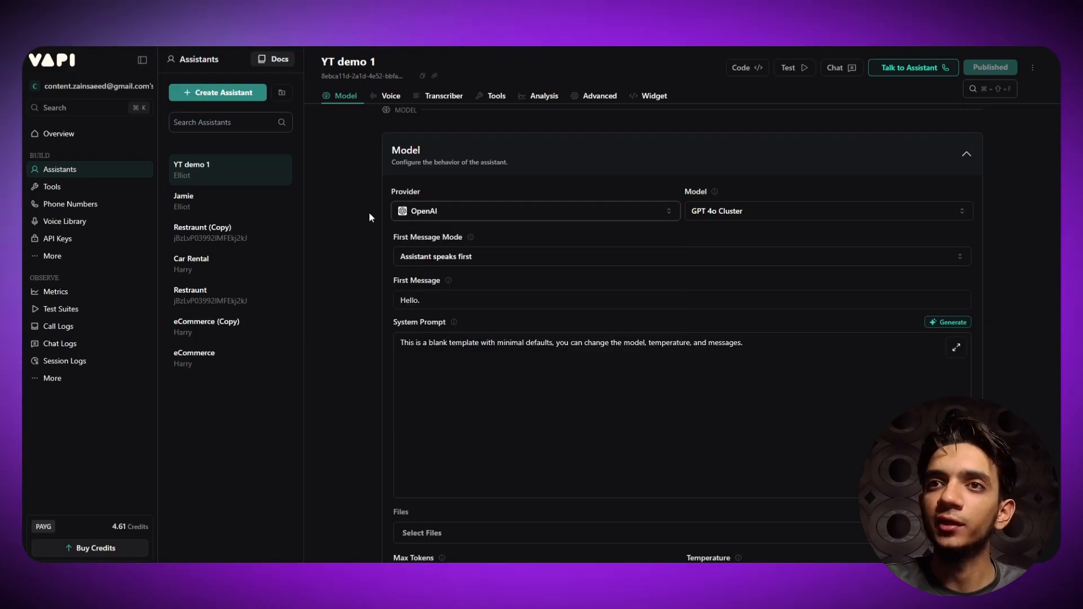
pyautogui.scroll(-8, 526, 260)
pyautogui.scroll(-2, 503, 147)
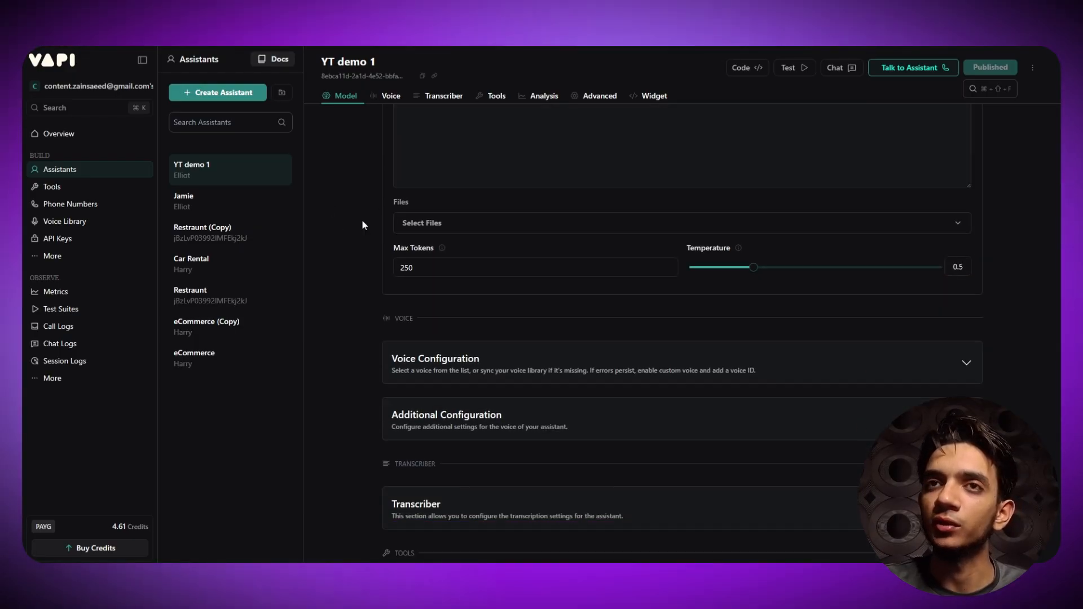
pyautogui.scroll(8, 365, 242)
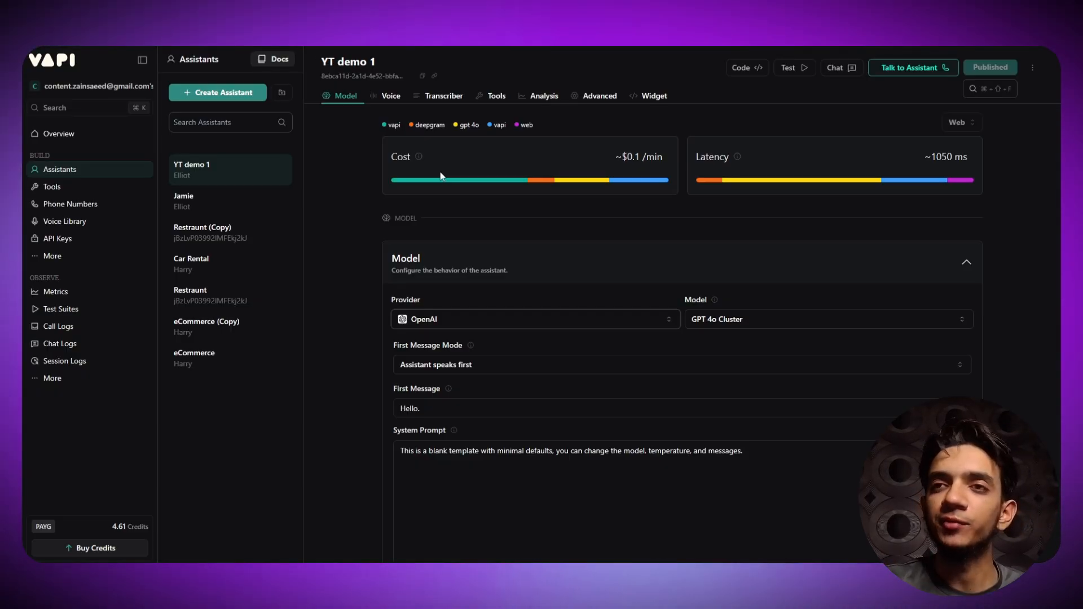
pyautogui.moveTo(446, 183)
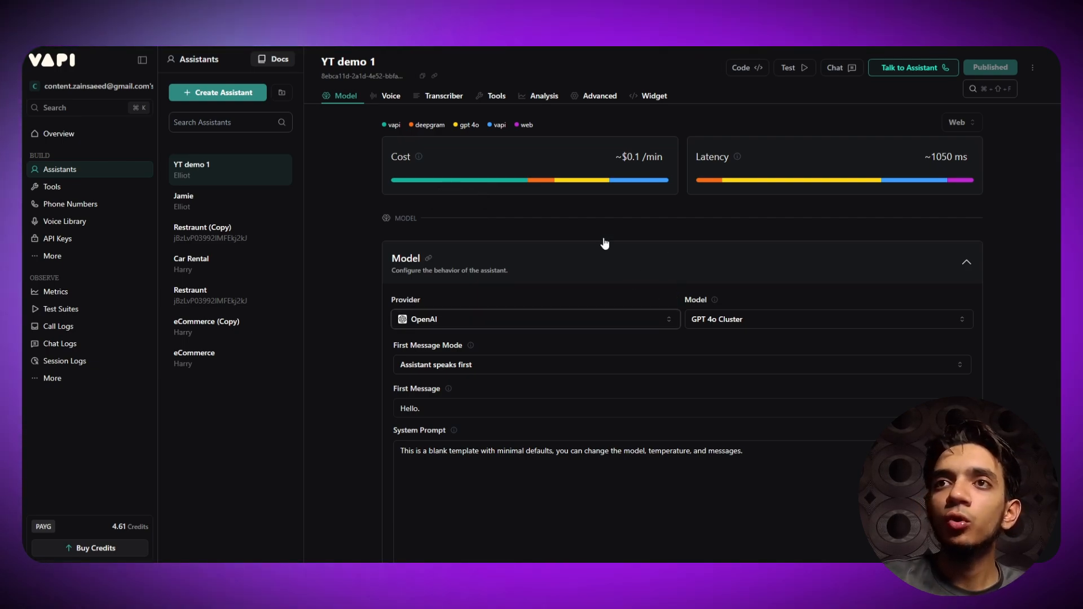
pyautogui.moveTo(506, 185)
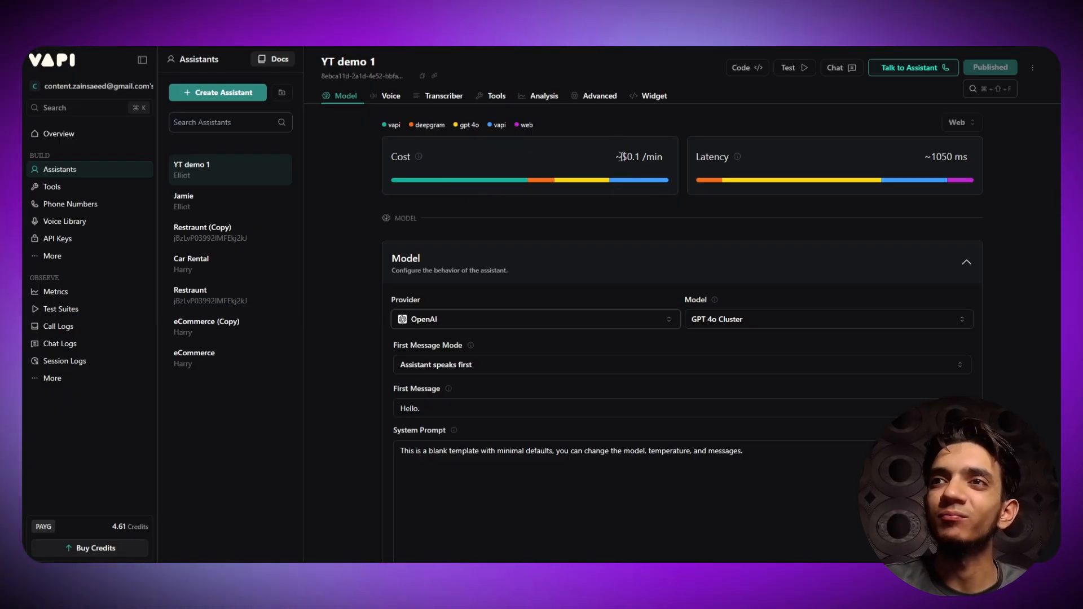
pyautogui.moveTo(616, 156); pyautogui.dragTo(663, 157)
pyautogui.click(668, 155)
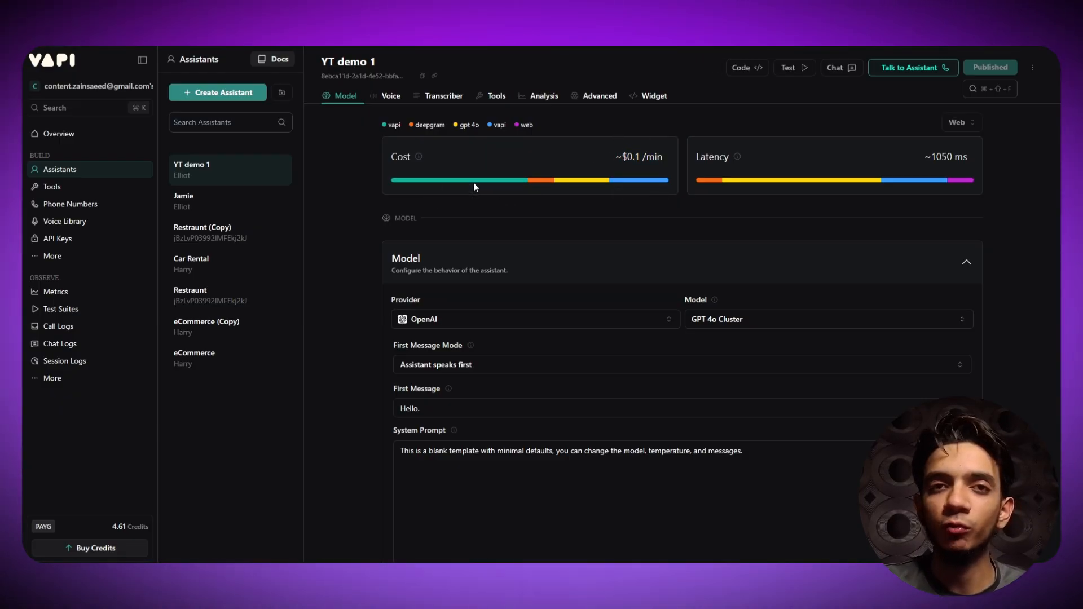
pyautogui.moveTo(483, 185)
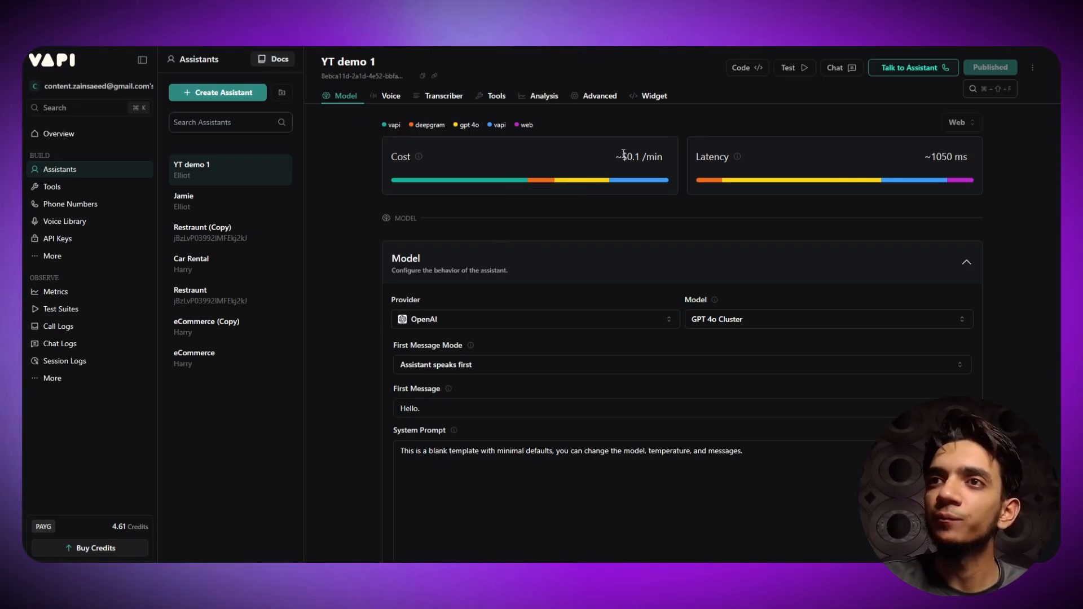
pyautogui.moveTo(641, 156); pyautogui.dragTo(570, 176)
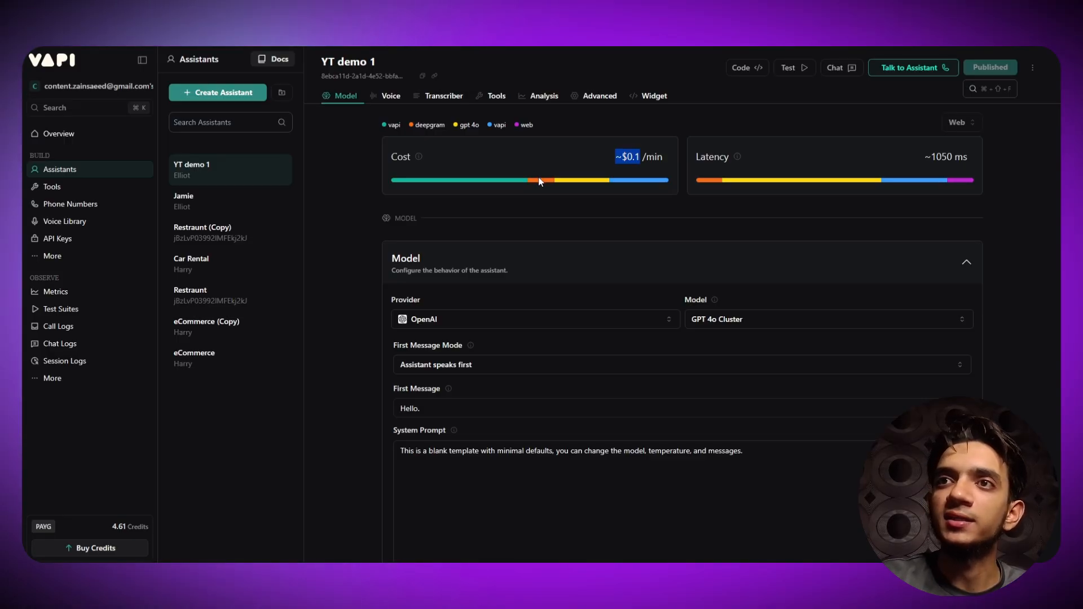
pyautogui.moveTo(539, 184)
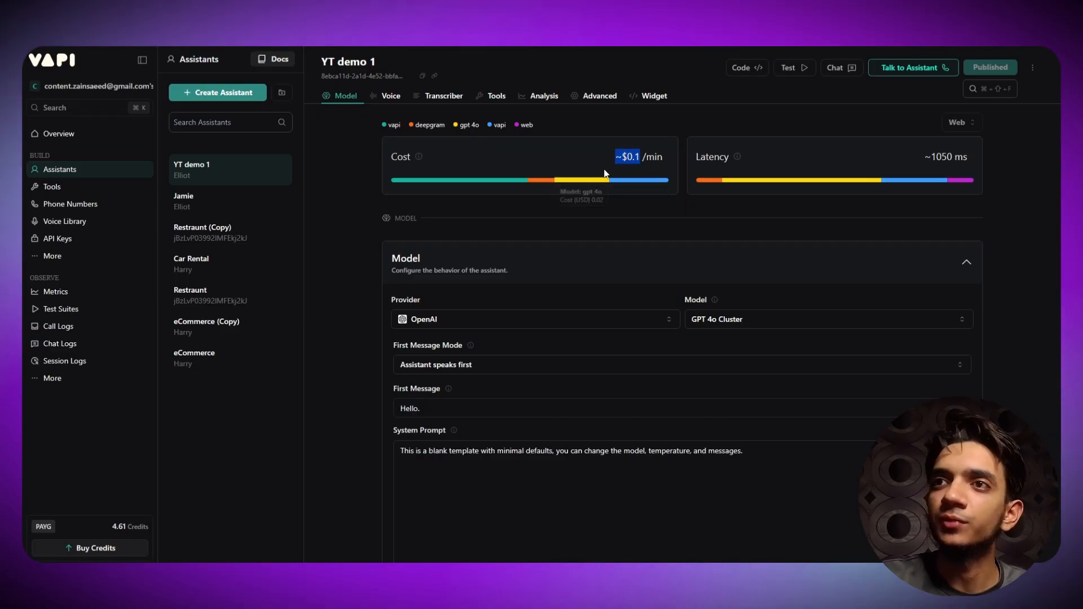
pyautogui.moveTo(628, 184)
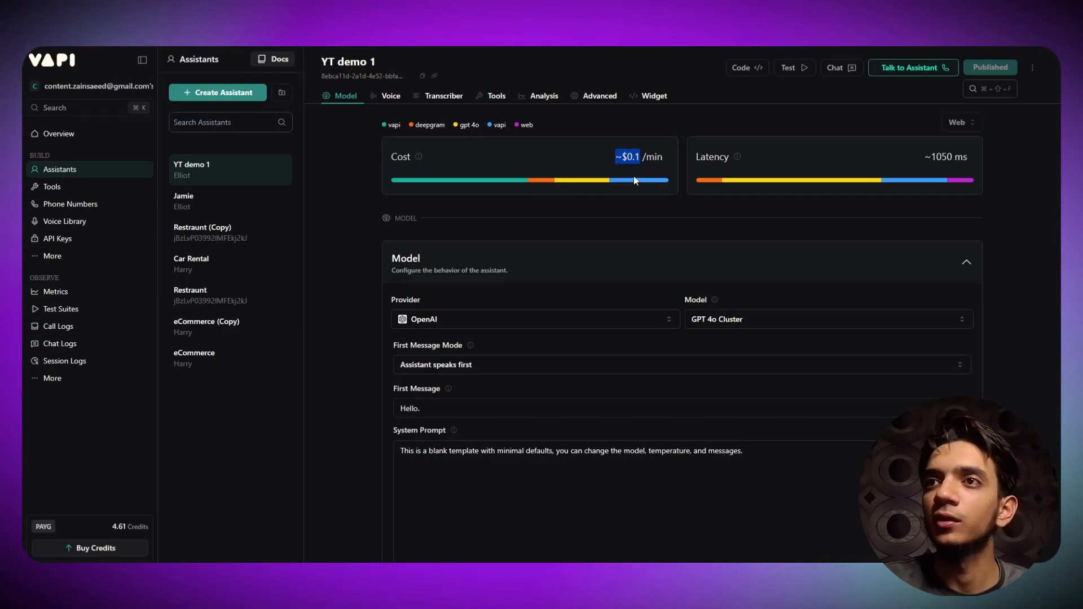
pyautogui.scroll(-3, 468, 223)
pyautogui.scroll(2, 469, 223)
pyautogui.scroll(1, 469, 223)
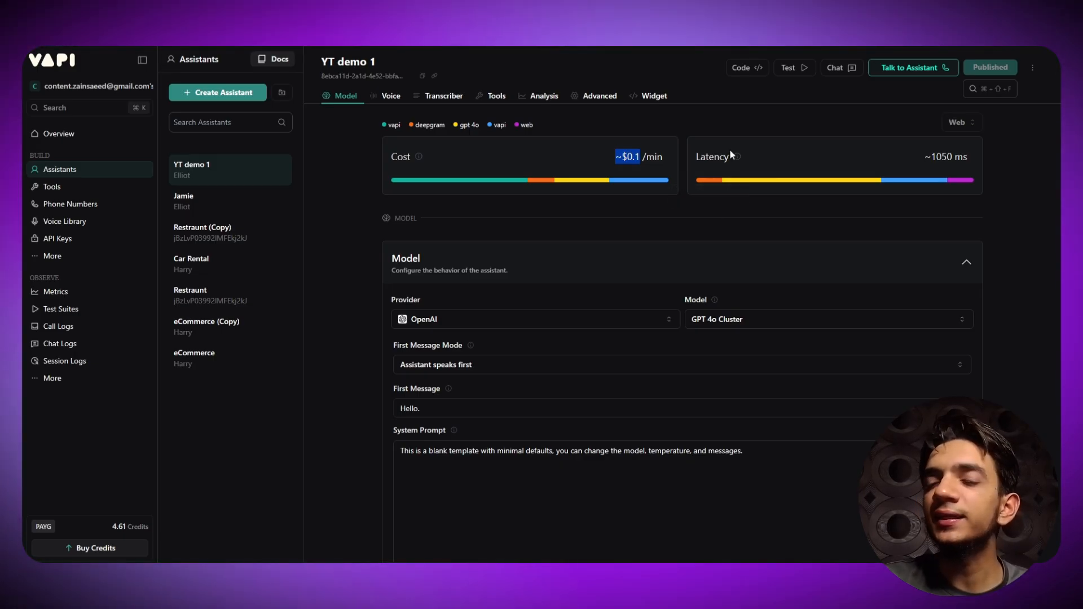
pyautogui.moveTo(741, 159)
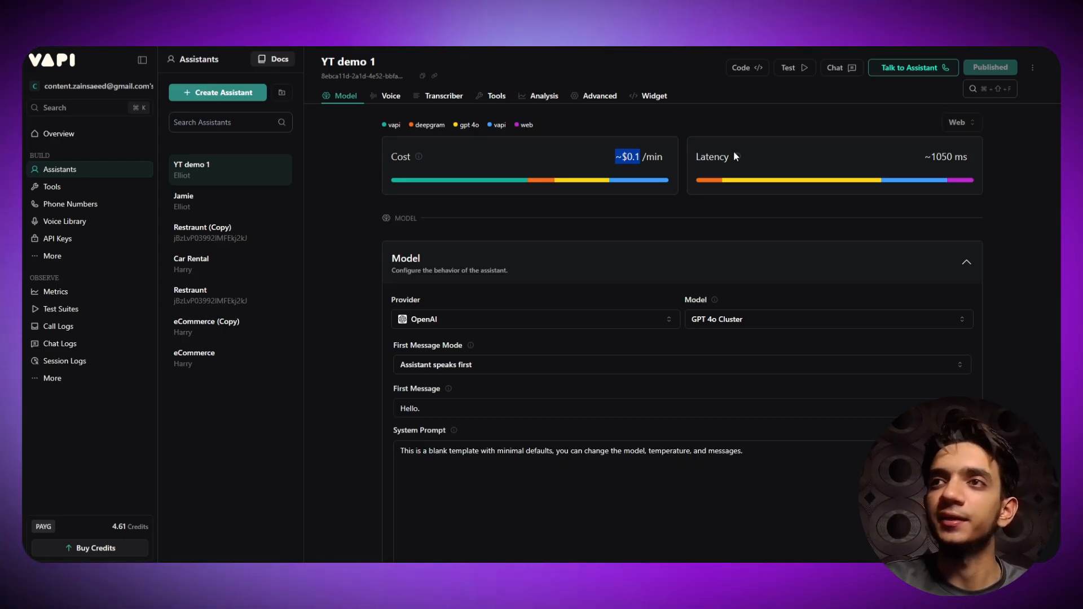
pyautogui.click(755, 137)
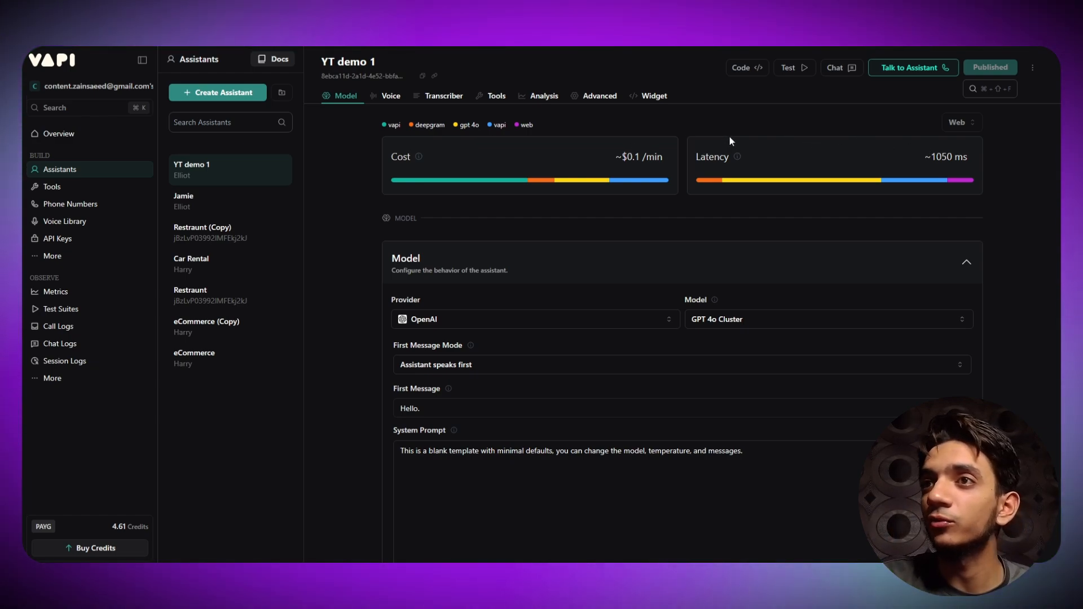
pyautogui.moveTo(702, 181)
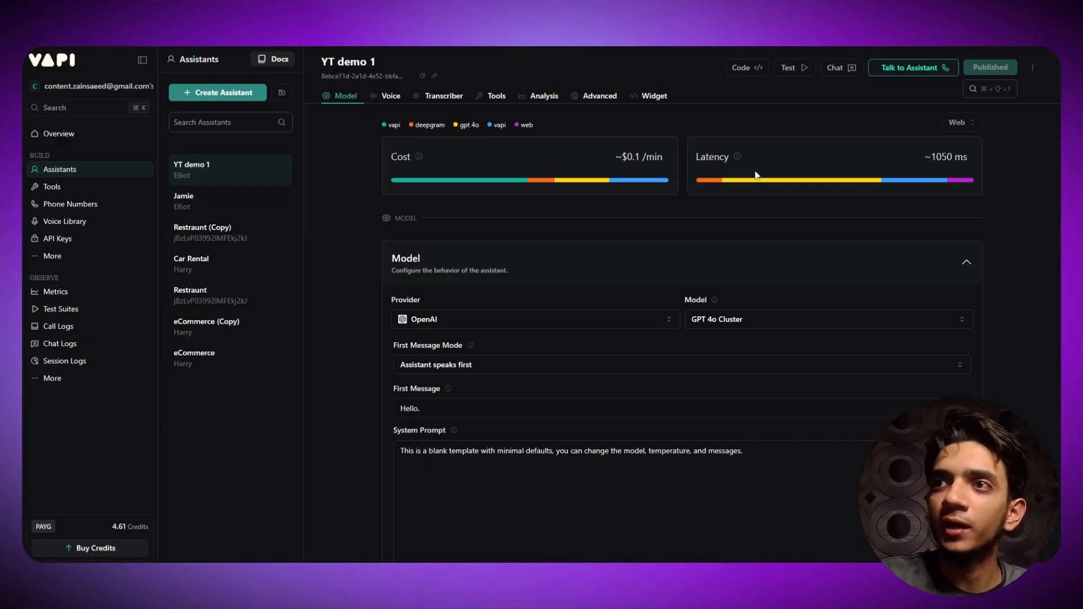
pyautogui.moveTo(757, 183)
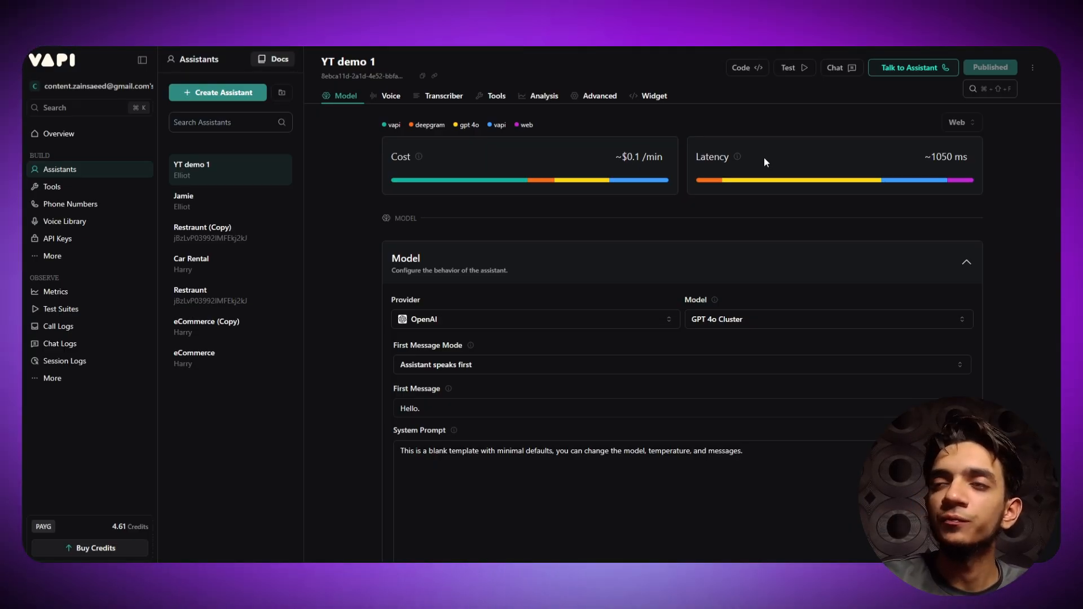
pyautogui.moveTo(642, 182)
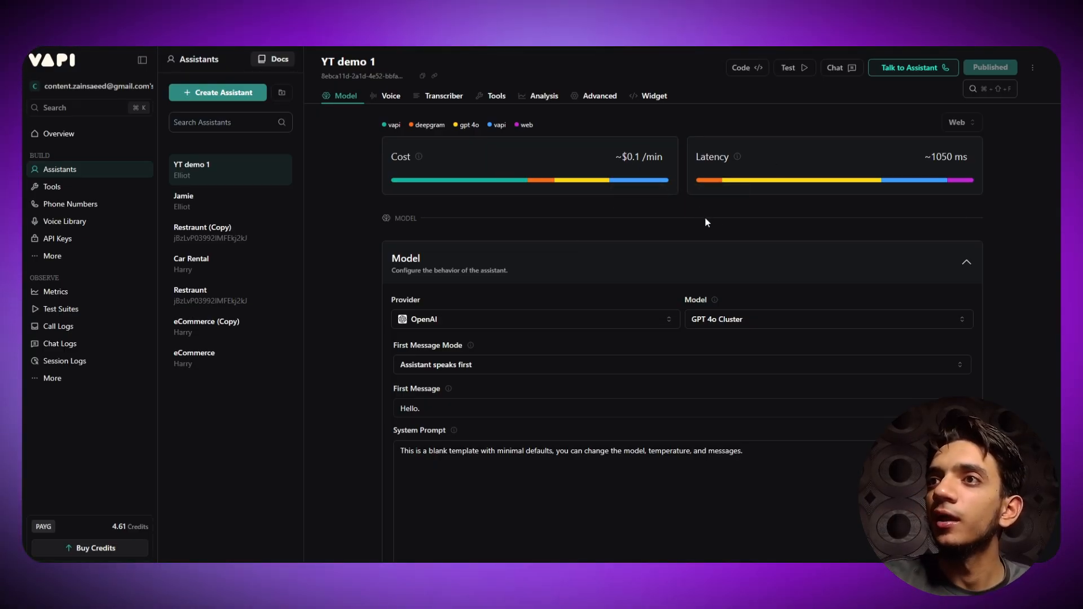
pyautogui.moveTo(923, 185)
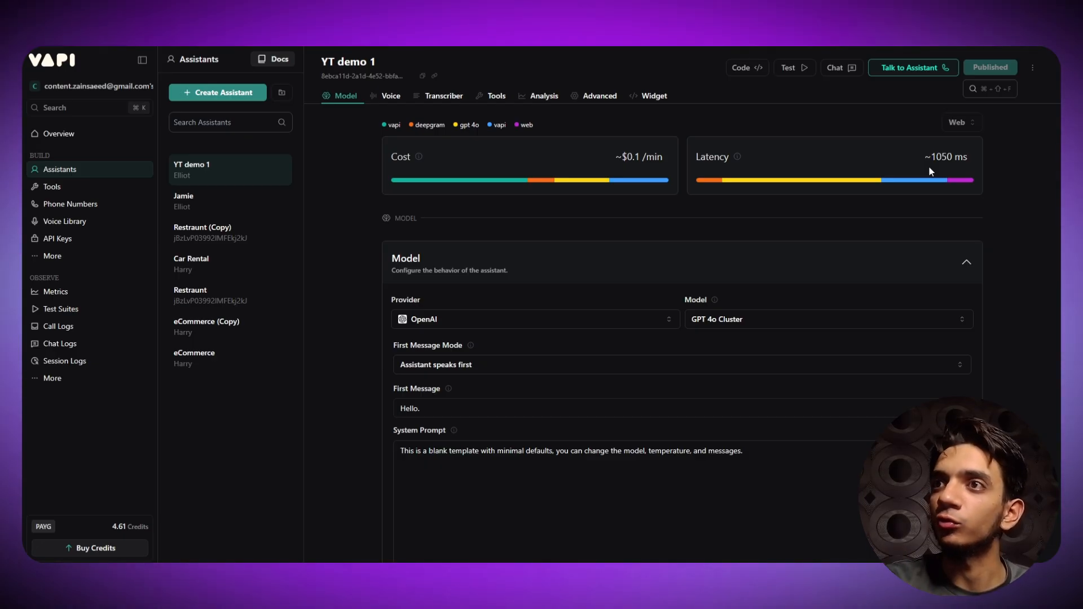
pyautogui.moveTo(858, 165)
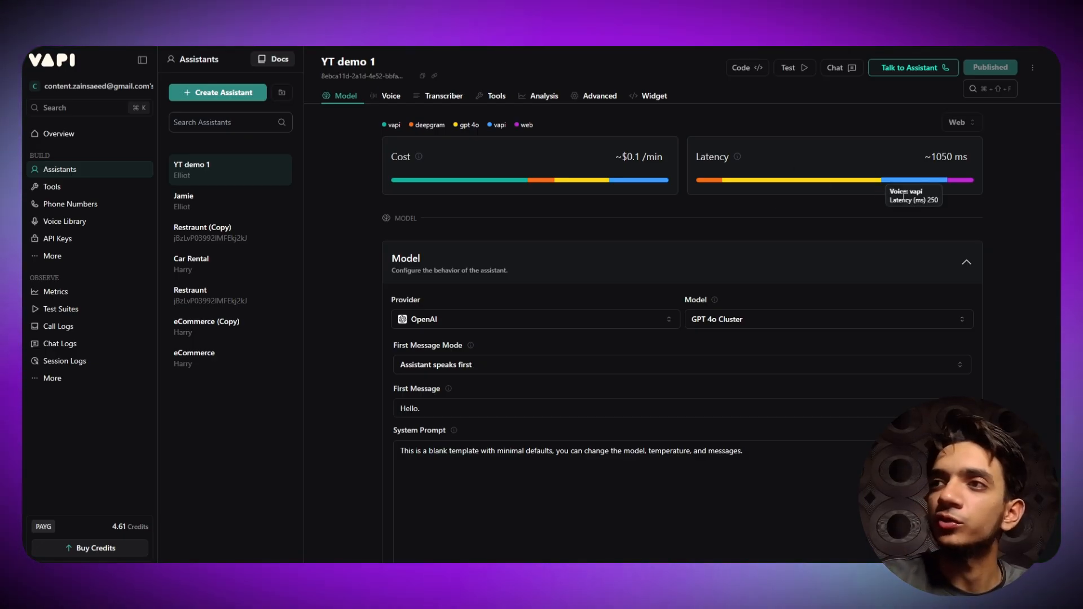
pyautogui.moveTo(962, 182)
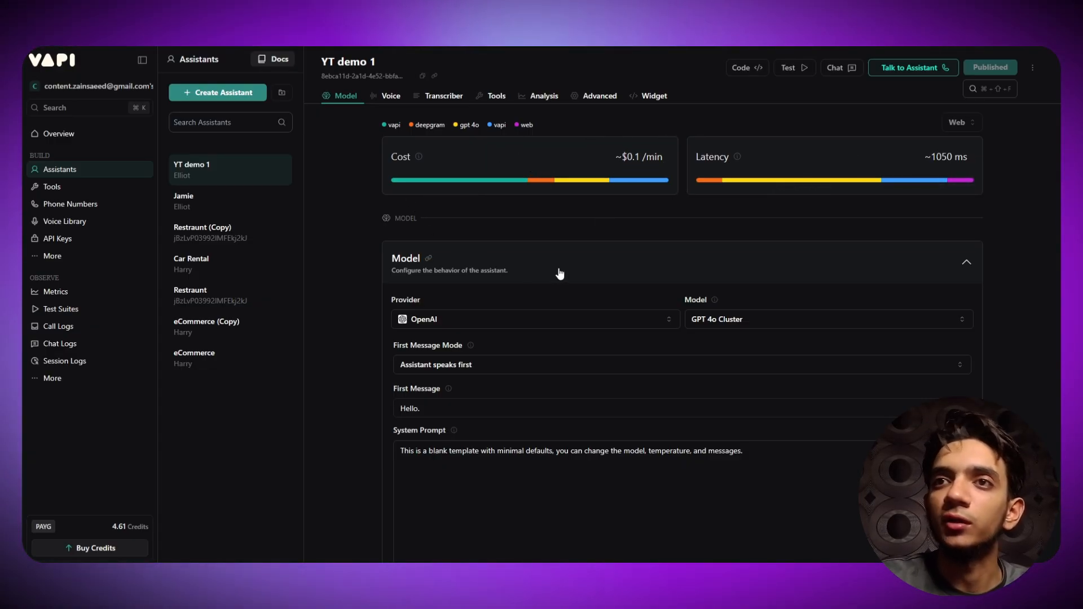
pyautogui.scroll(-2, 559, 274)
# - Collapse YT demo 1's Model section and look over the Voice, Transcriber and Tools sections
pyautogui.click(387, 165)
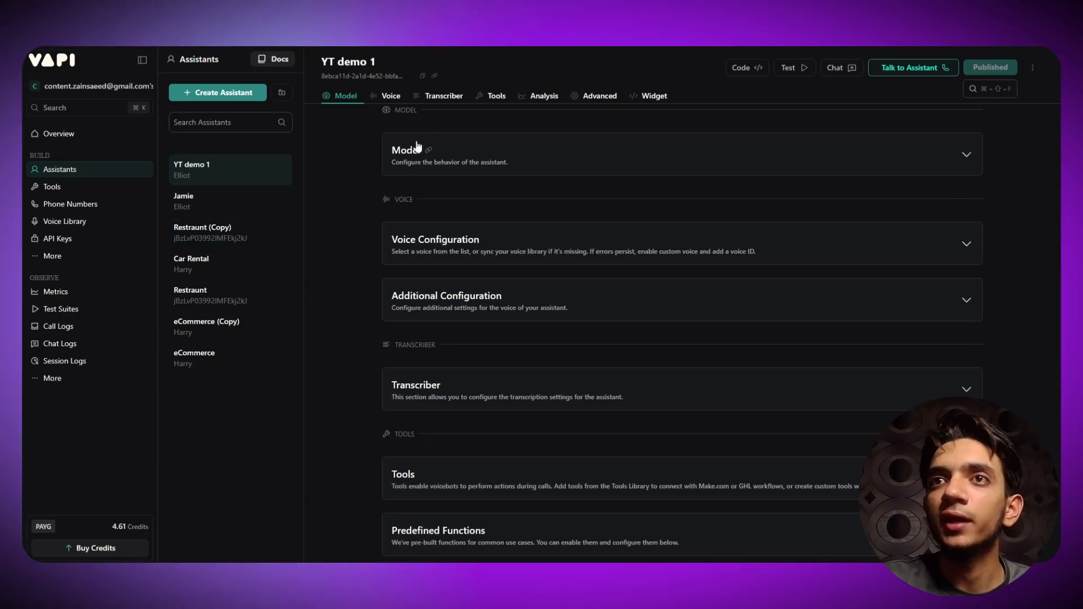
pyautogui.scroll(1, 374, 149)
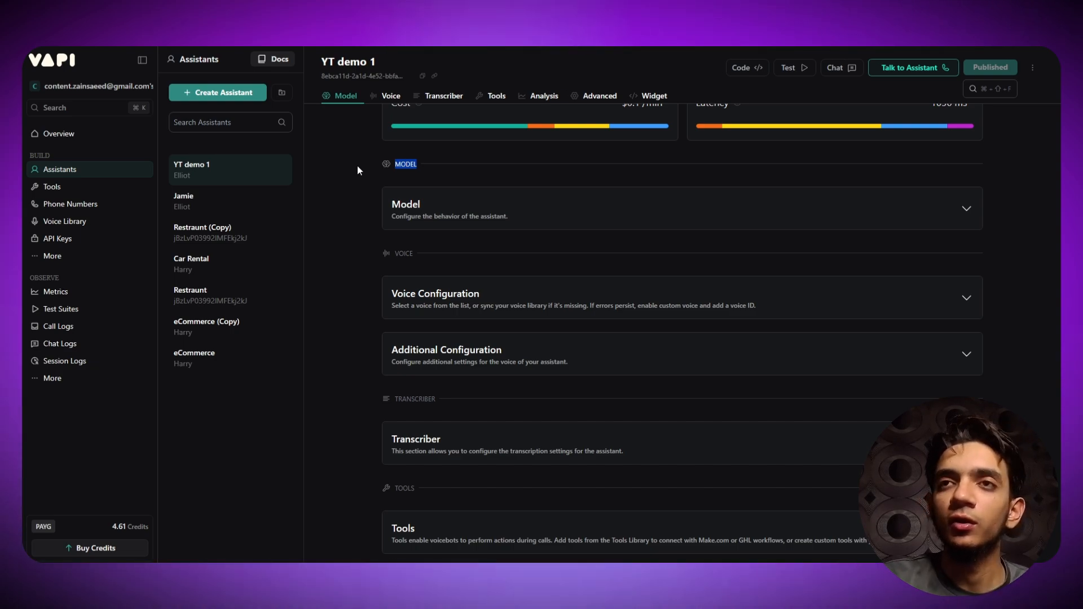
pyautogui.scroll(1, 440, 204)
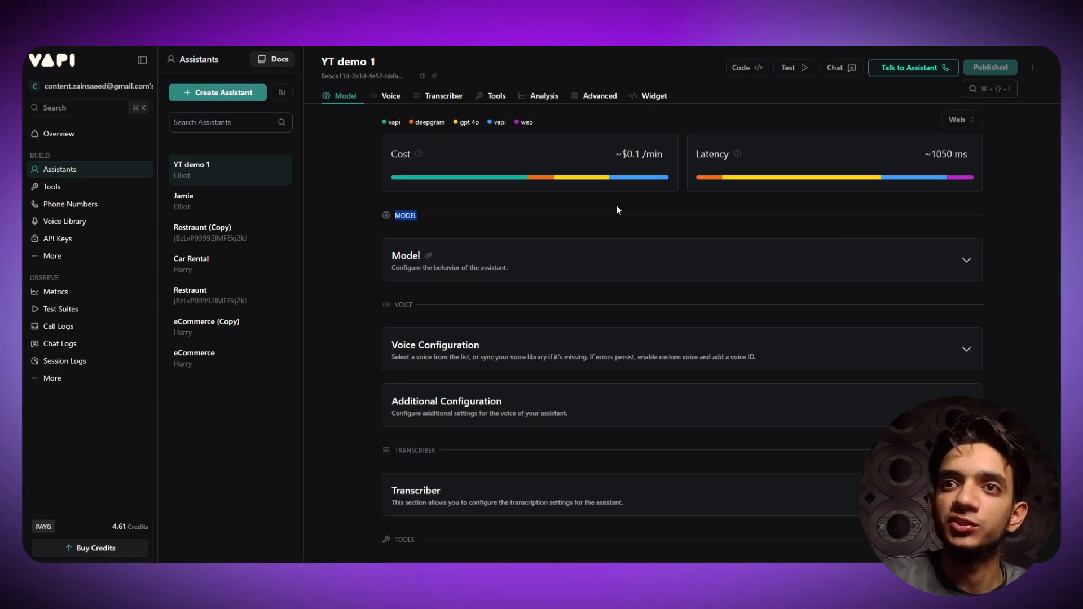
pyautogui.scroll(-3, 461, 252)
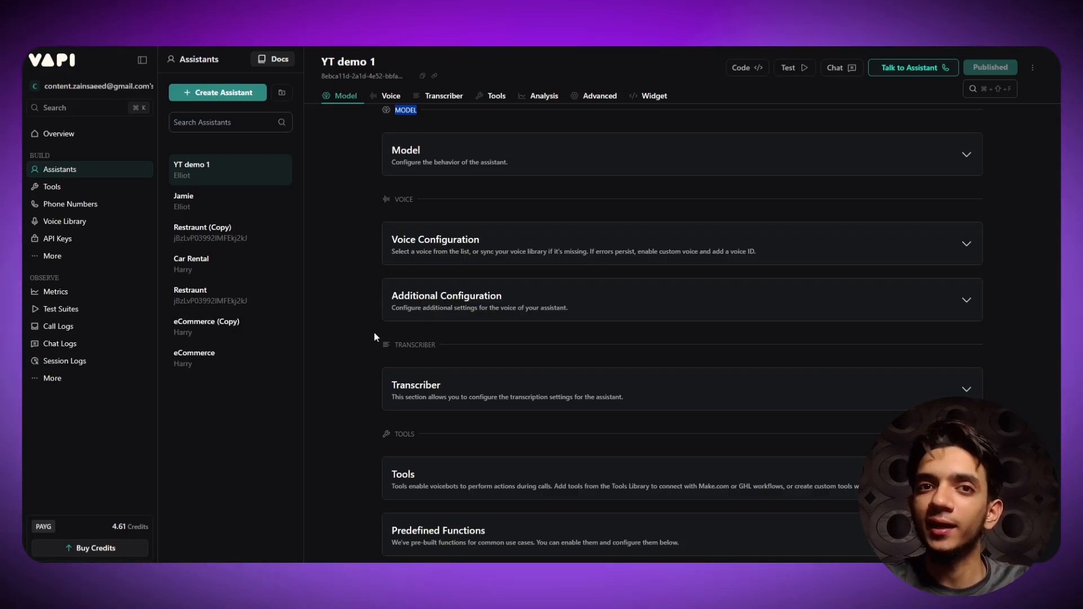
pyautogui.scroll(2, 459, 283)
pyautogui.click(489, 272)
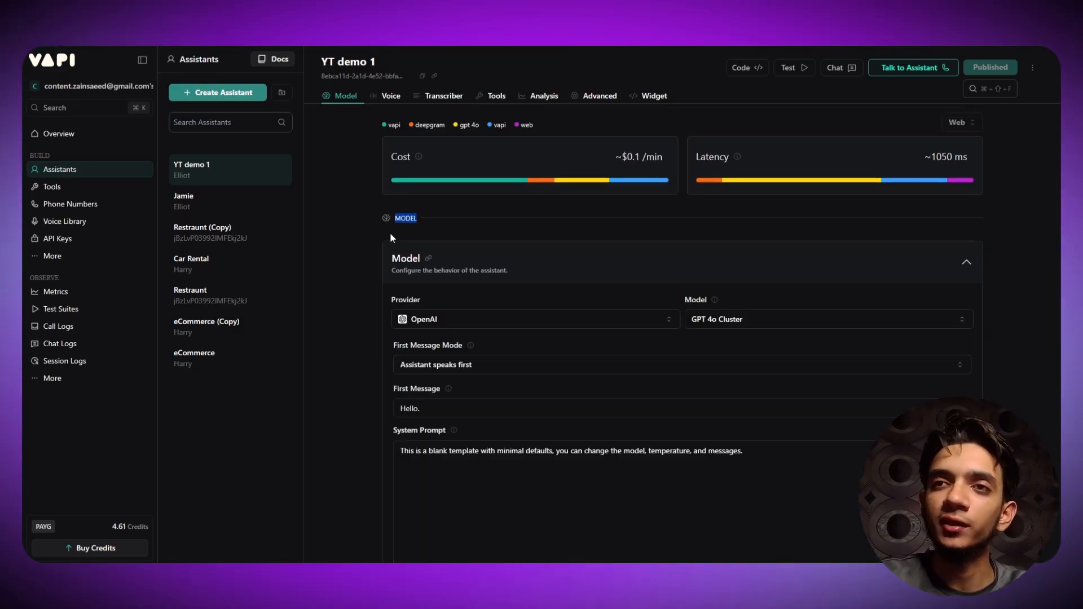
pyautogui.click(451, 260)
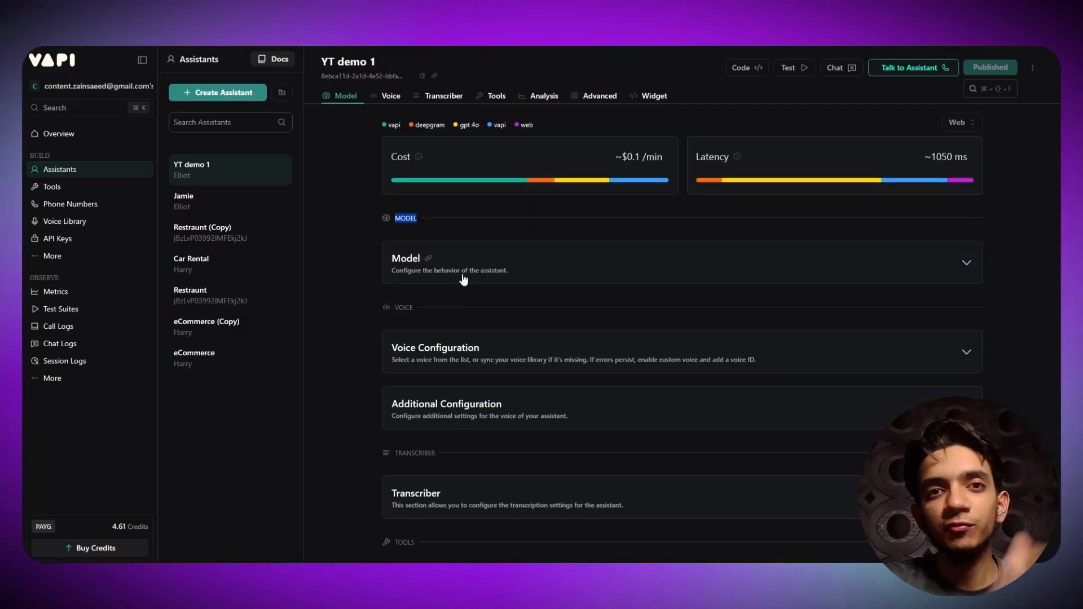
pyautogui.click(495, 266)
pyautogui.scroll(-3, 458, 317)
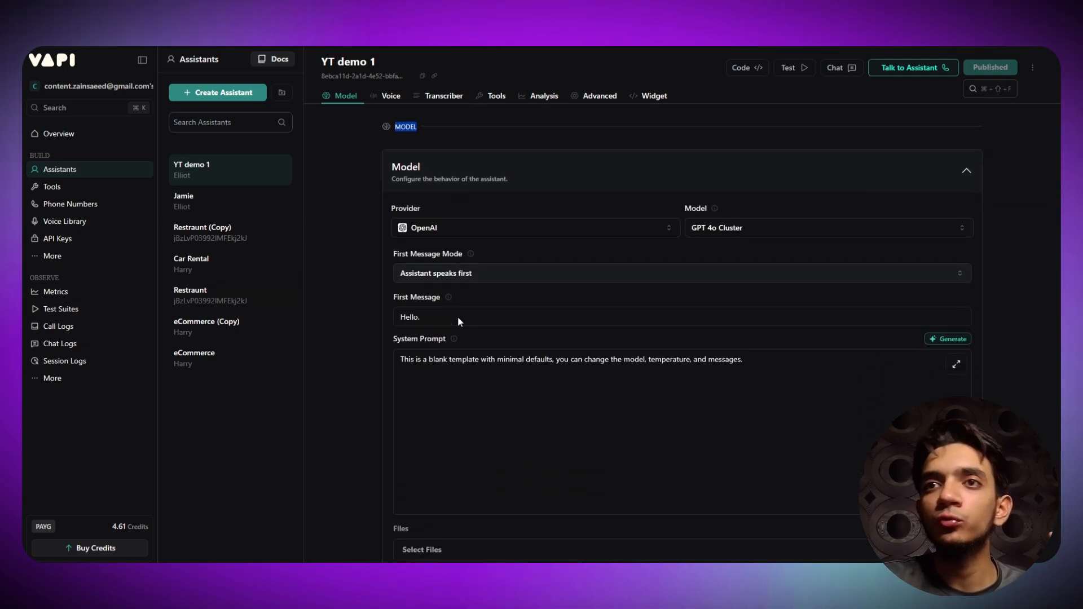
pyautogui.moveTo(390, 274); pyautogui.dragTo(435, 269)
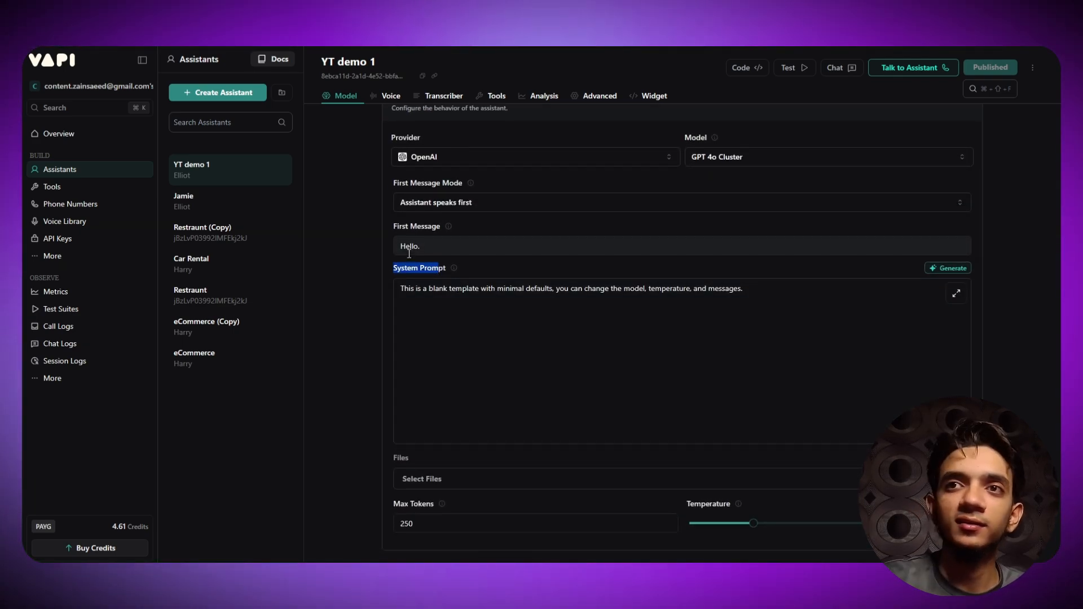
pyautogui.click(386, 273)
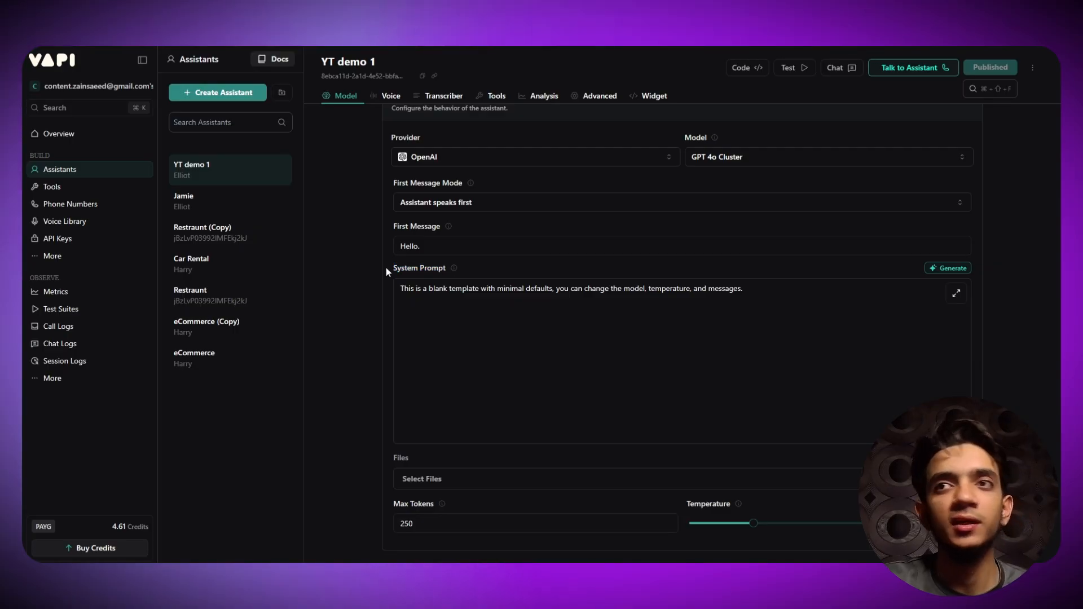
pyautogui.moveTo(386, 268); pyautogui.dragTo(496, 270)
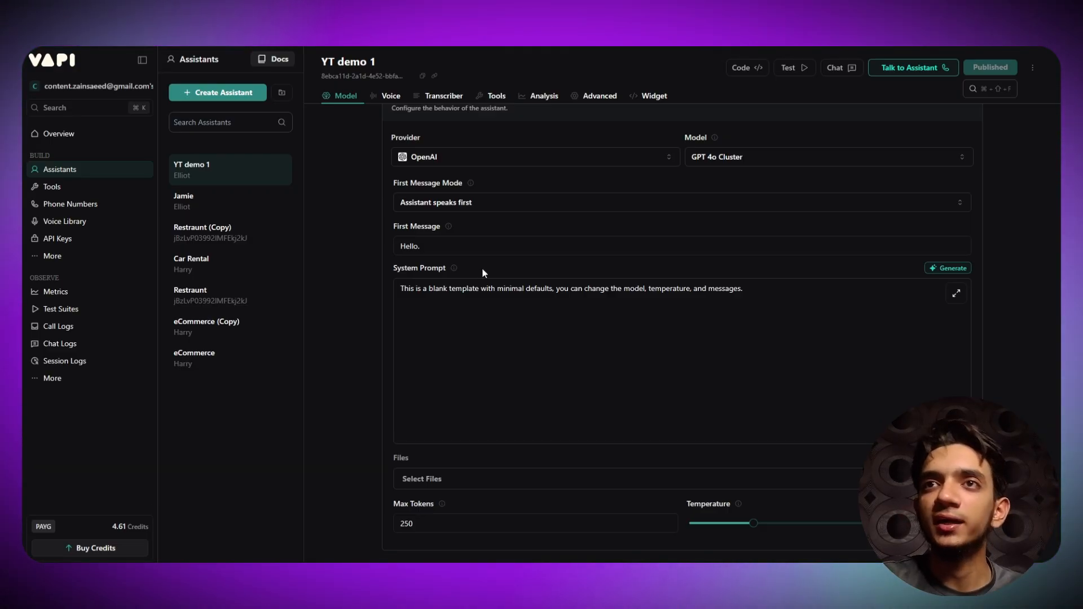
pyautogui.scroll(3, 481, 267)
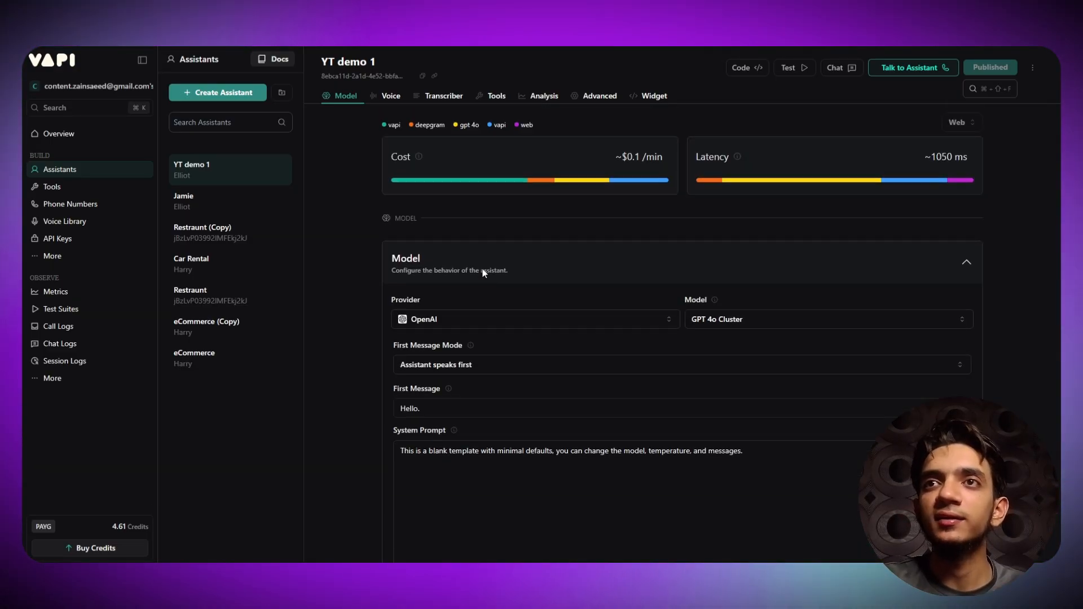
pyautogui.click(538, 254)
pyautogui.scroll(-2, 451, 282)
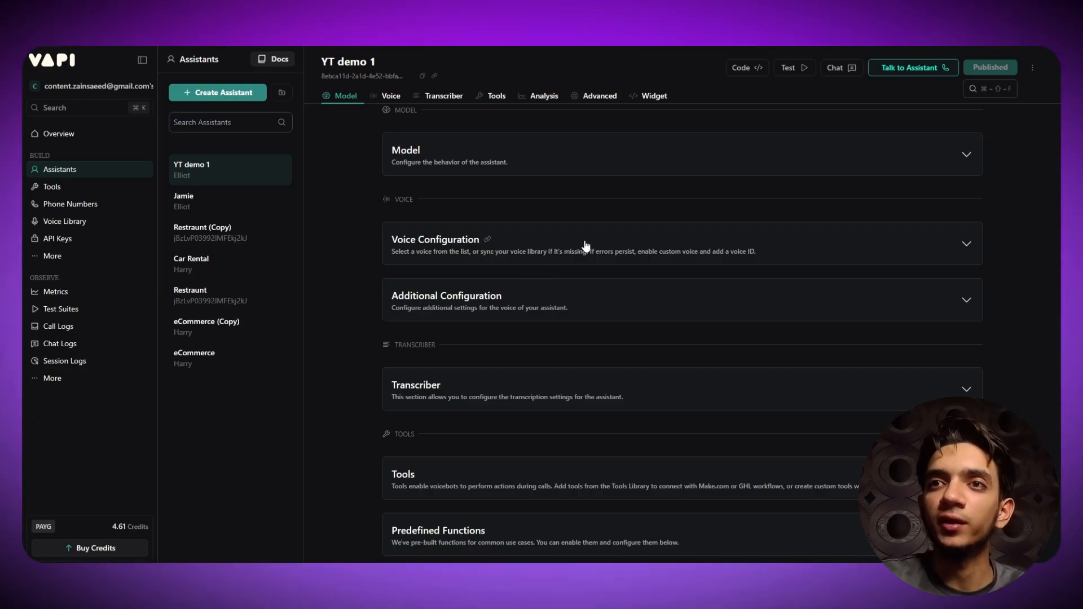
pyautogui.scroll(2, 587, 246)
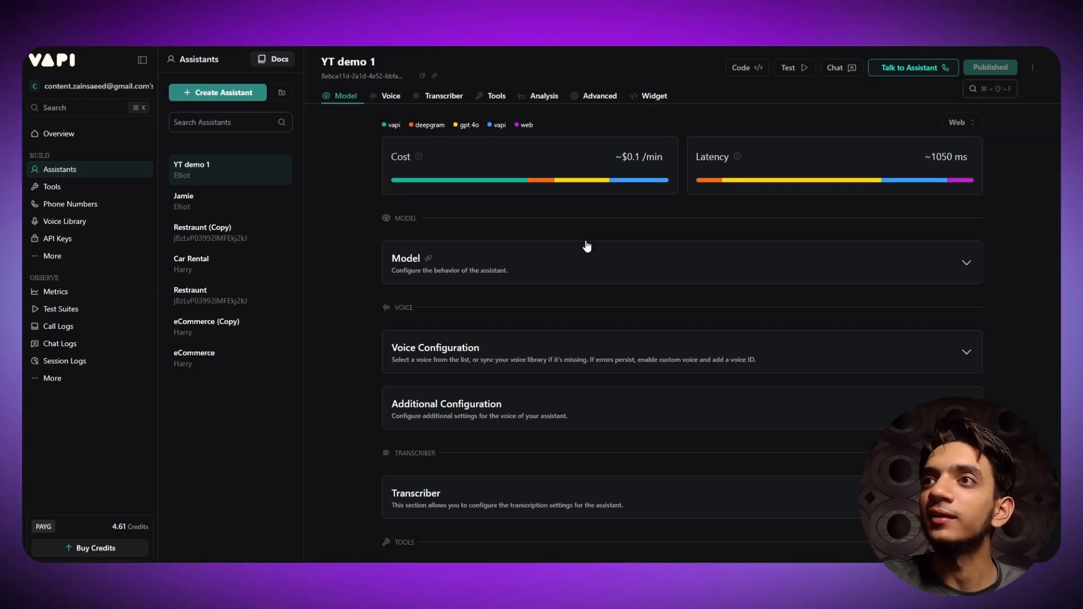
pyautogui.moveTo(682, 148); pyautogui.dragTo(721, 155)
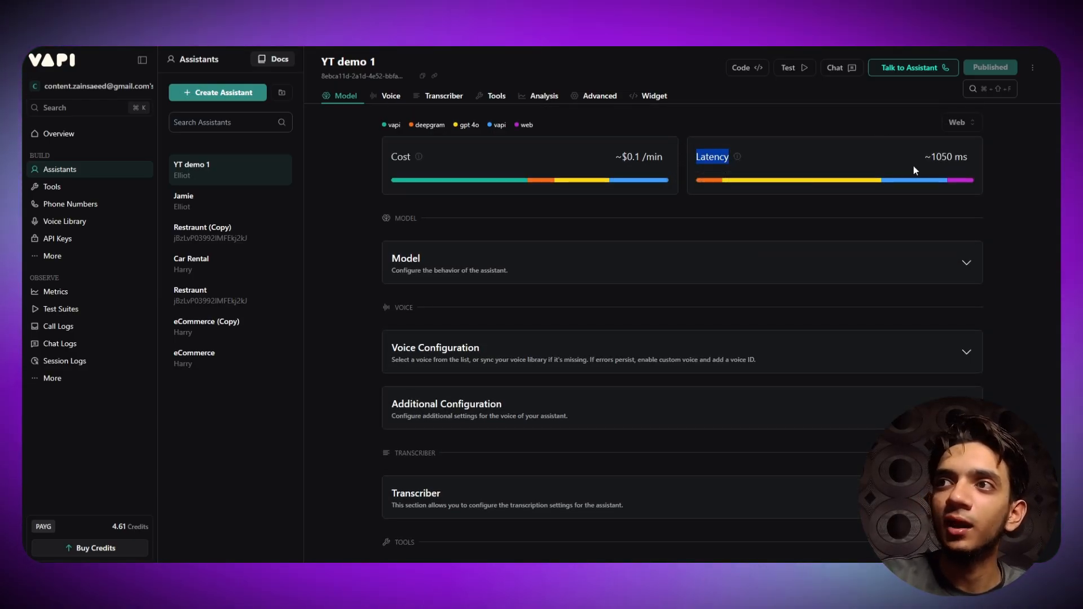
pyautogui.click(927, 151)
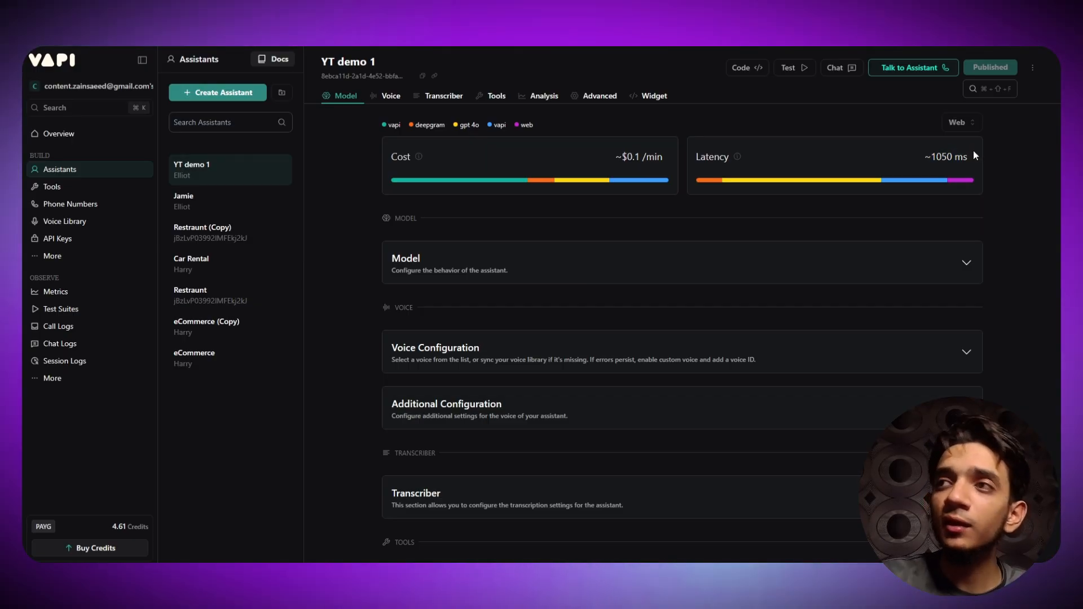
pyautogui.moveTo(973, 151); pyautogui.dragTo(946, 152)
pyautogui.click(902, 151)
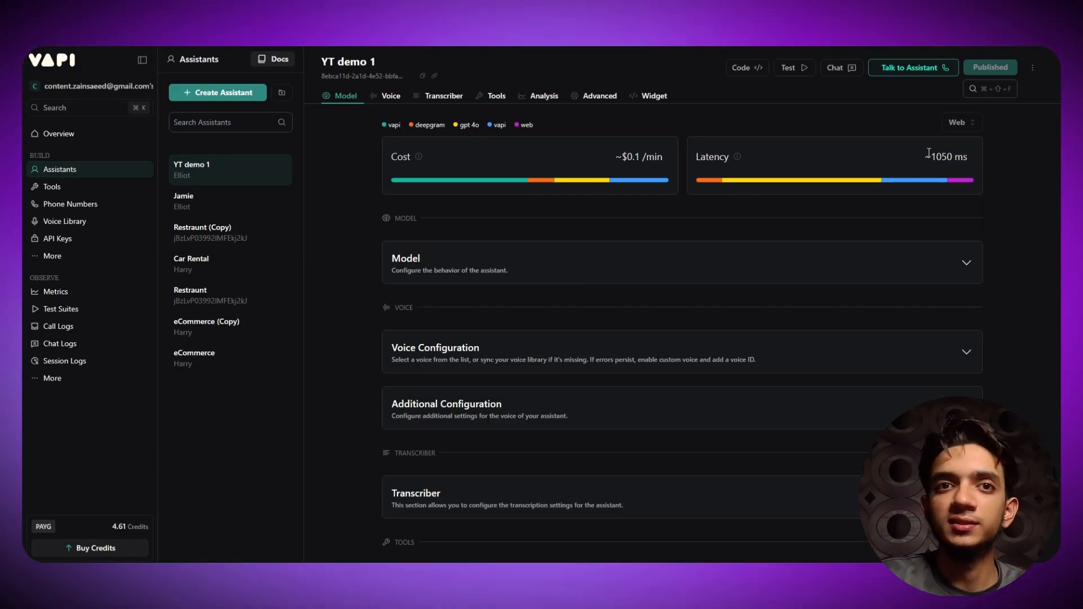
pyautogui.scroll(-1, 754, 193)
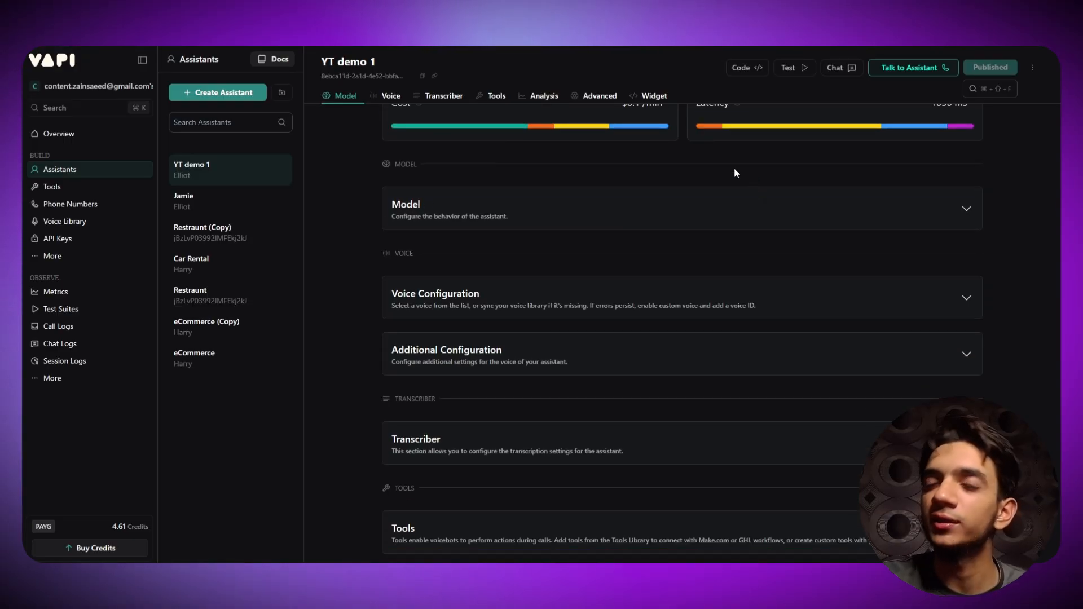
pyautogui.scroll(-3, 411, 242)
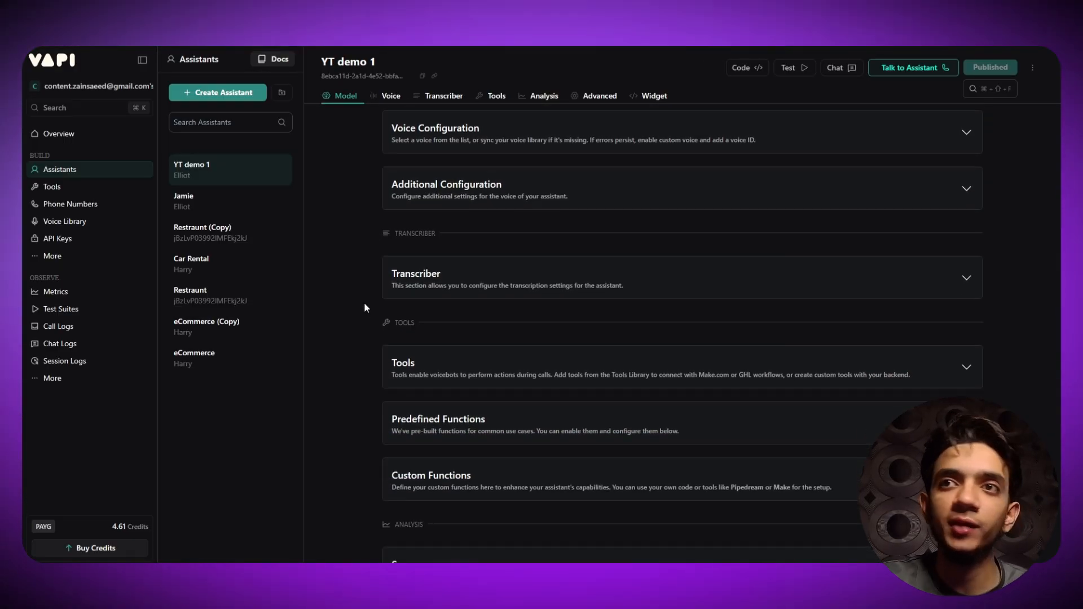
pyautogui.scroll(-1, 364, 302)
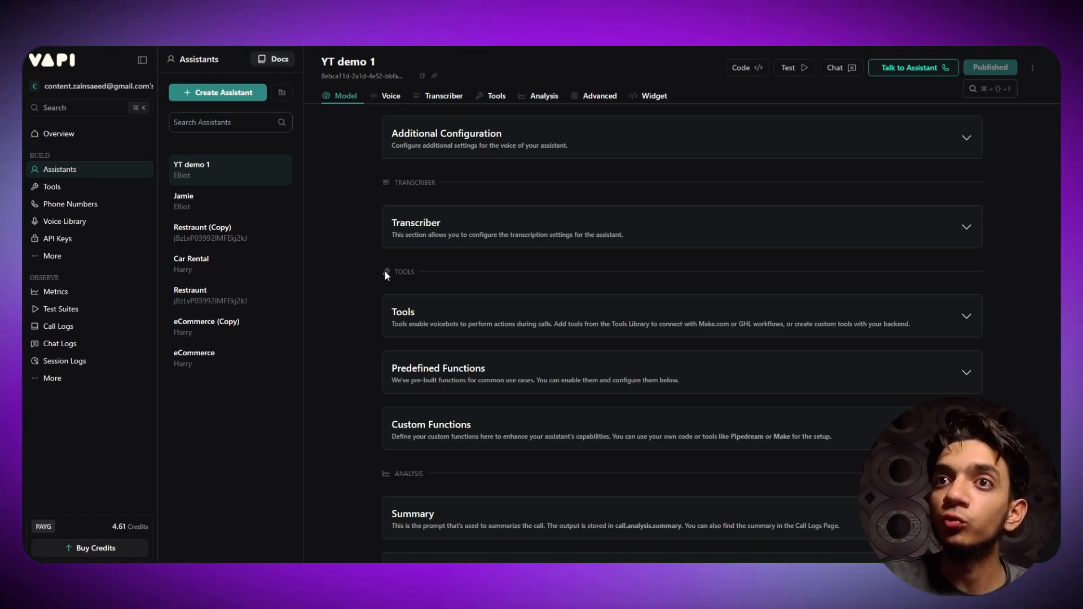
pyautogui.click(370, 259)
pyautogui.scroll(-1, 360, 264)
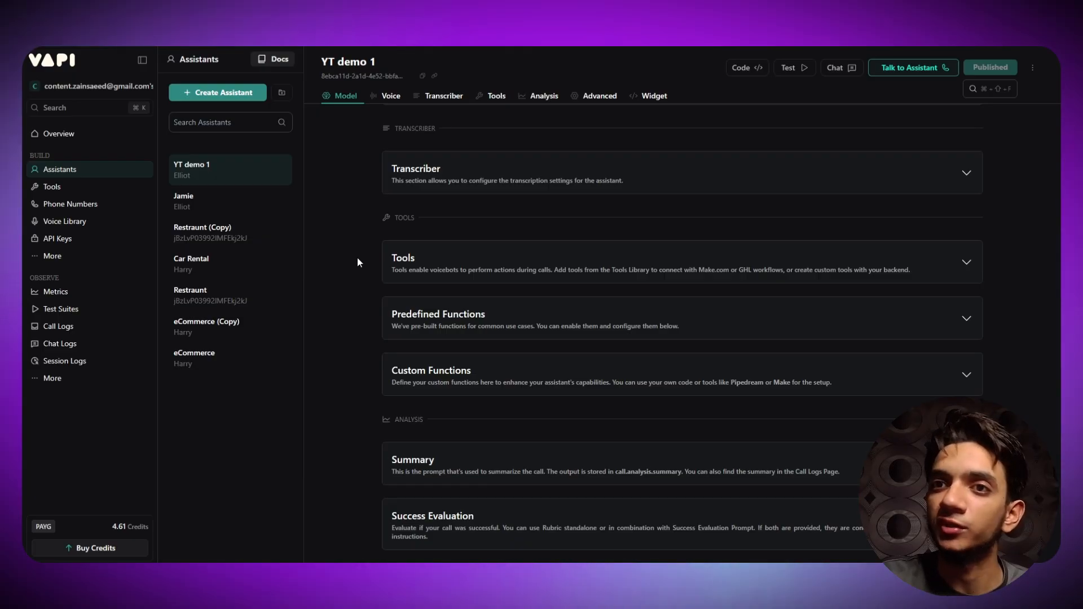
pyautogui.scroll(-2, 357, 258)
pyautogui.moveTo(361, 313); pyautogui.dragTo(419, 342)
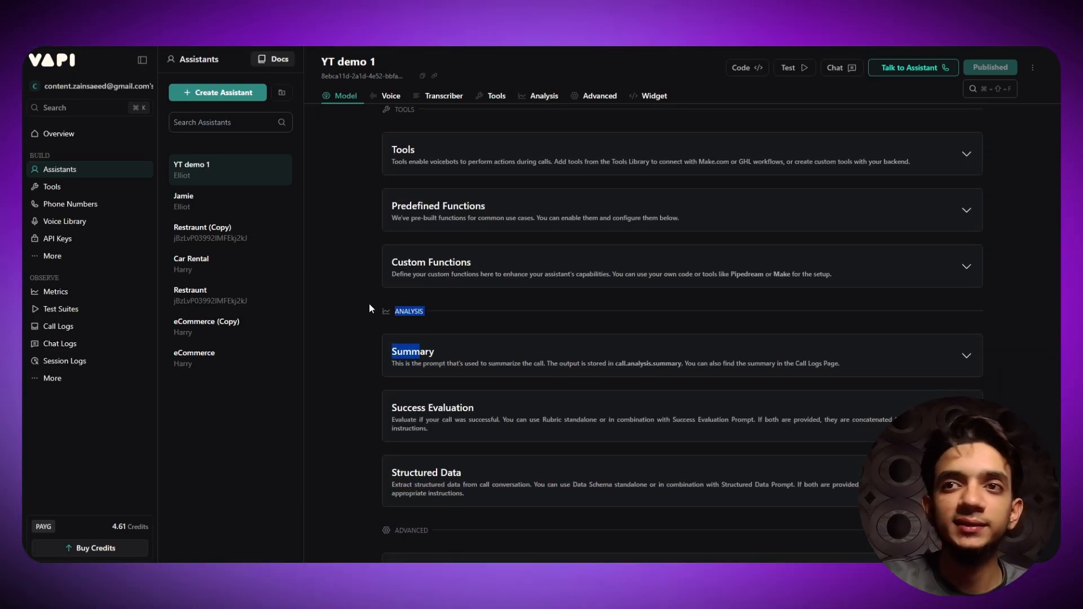
pyautogui.click(362, 292)
pyautogui.scroll(-3, 359, 293)
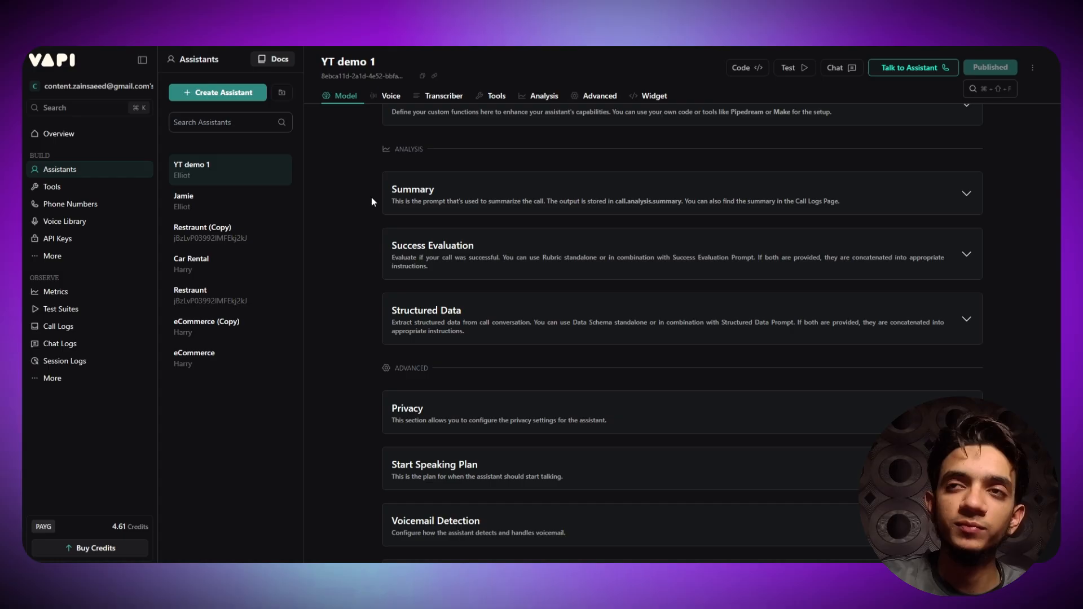
pyautogui.scroll(-2, 333, 226)
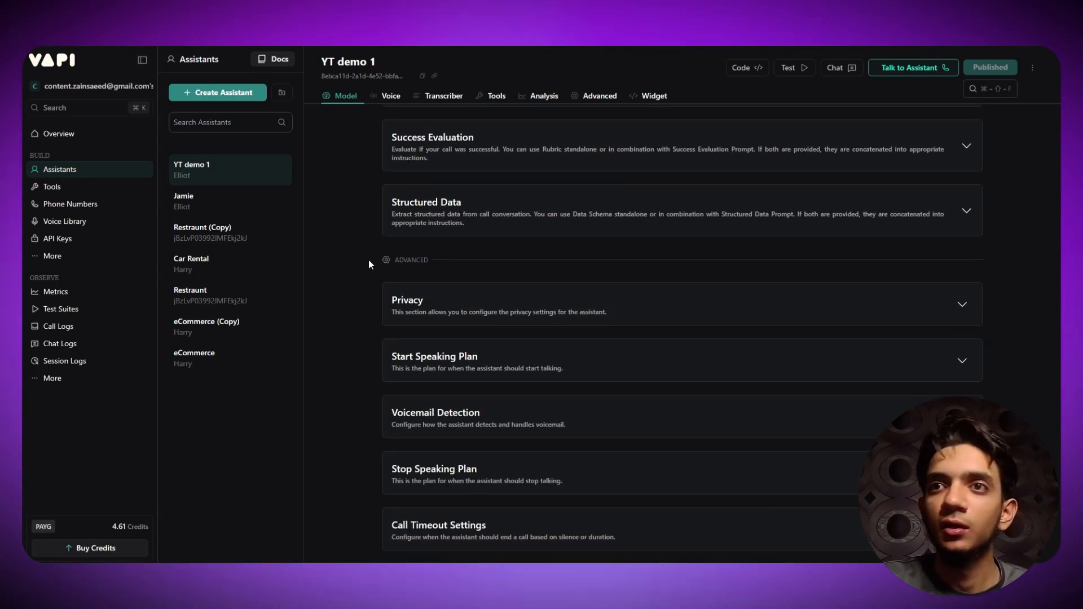
pyautogui.scroll(-1, 369, 262)
pyautogui.moveTo(386, 206); pyautogui.dragTo(404, 207)
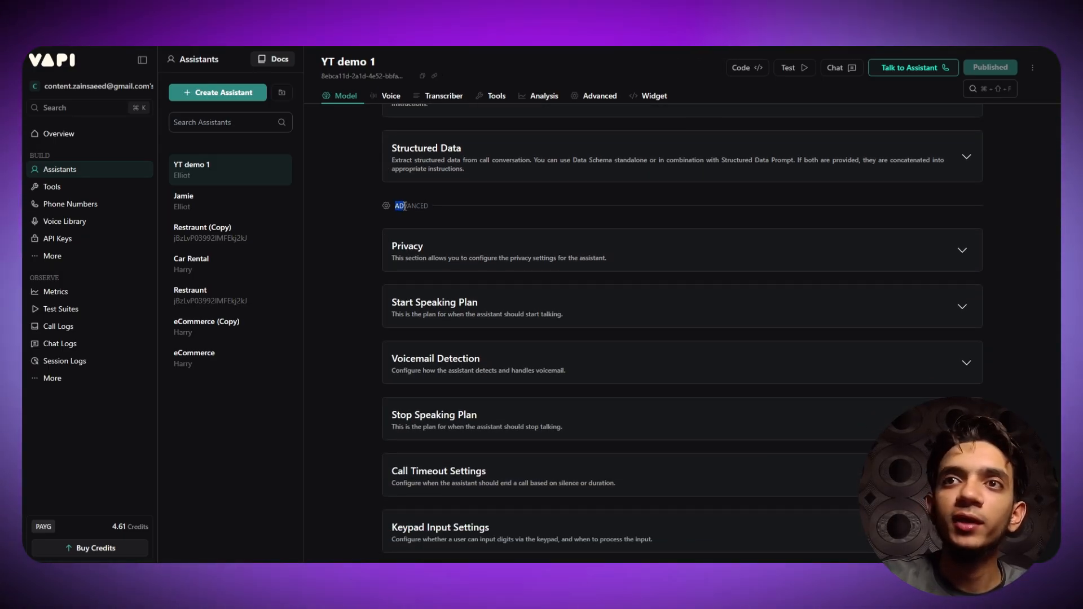
pyautogui.scroll(-1, 380, 218)
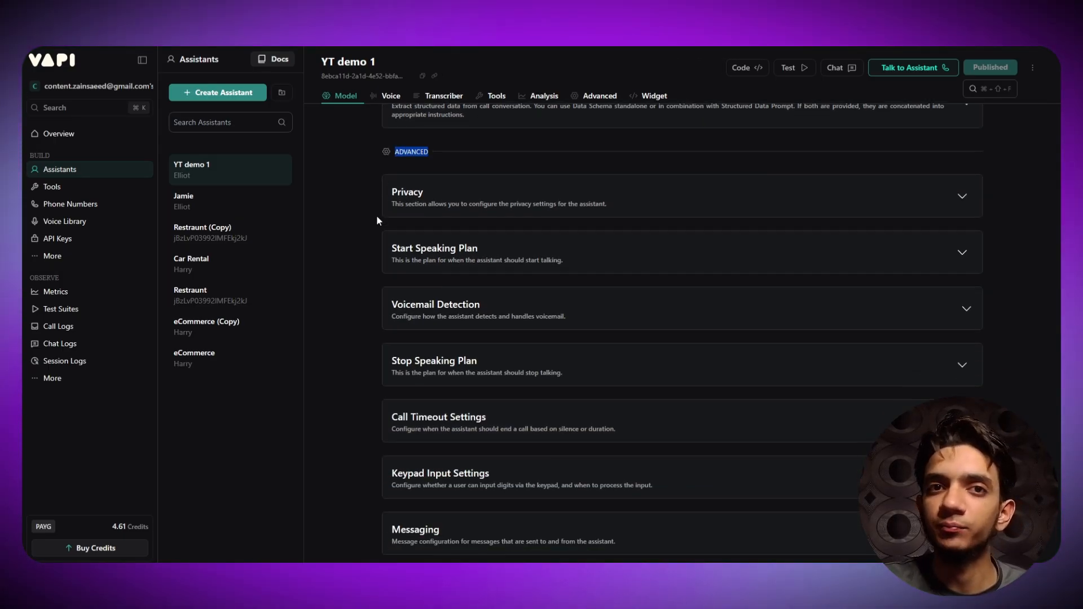
pyautogui.scroll(-1, 377, 216)
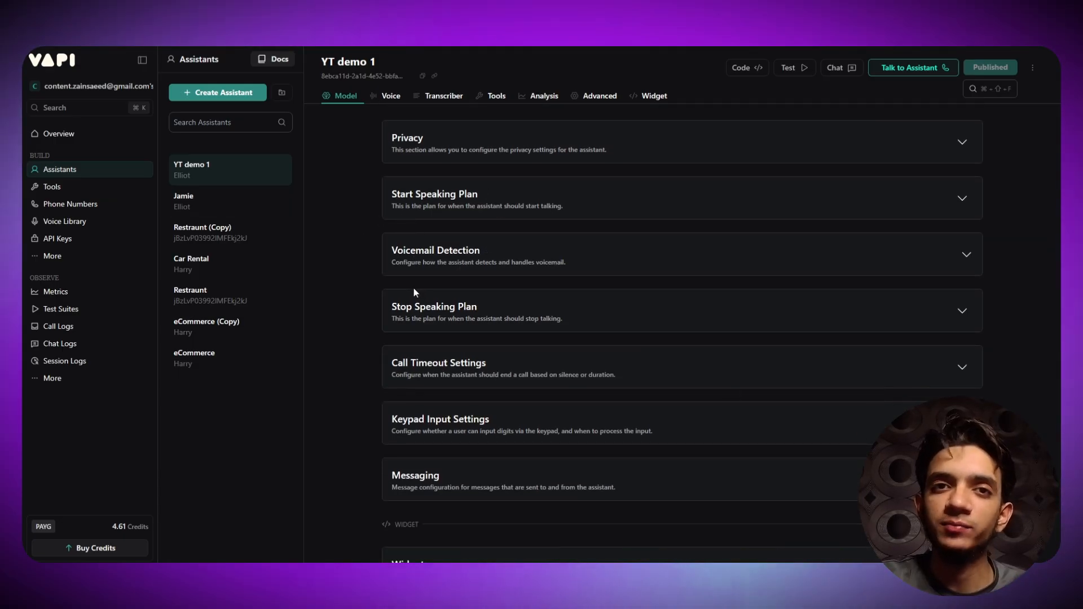
pyautogui.scroll(-1, 363, 269)
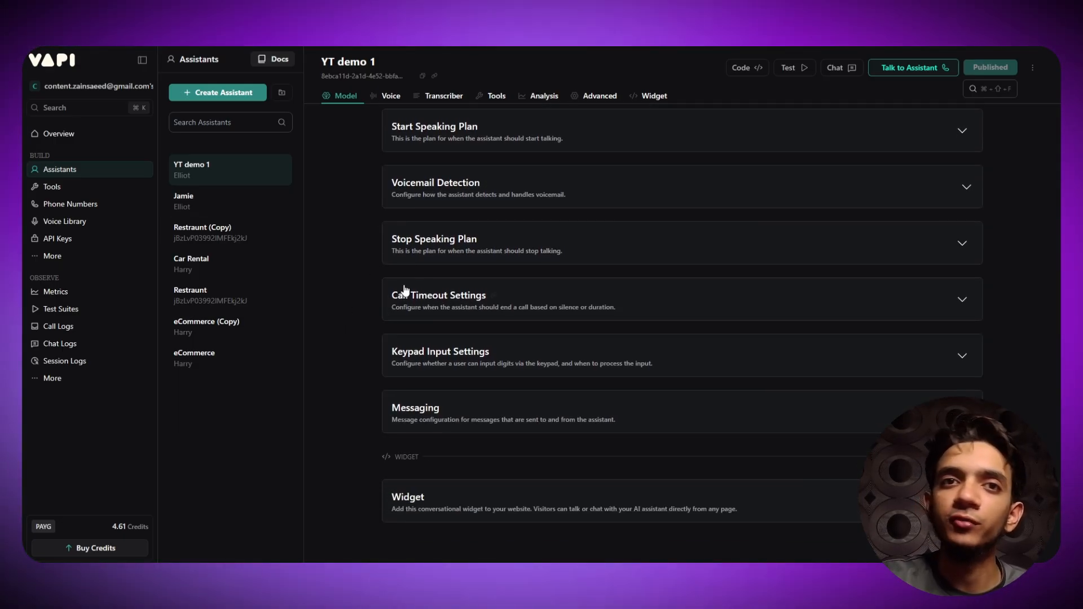
pyautogui.scroll(4, 377, 298)
pyautogui.scroll(-4, 378, 301)
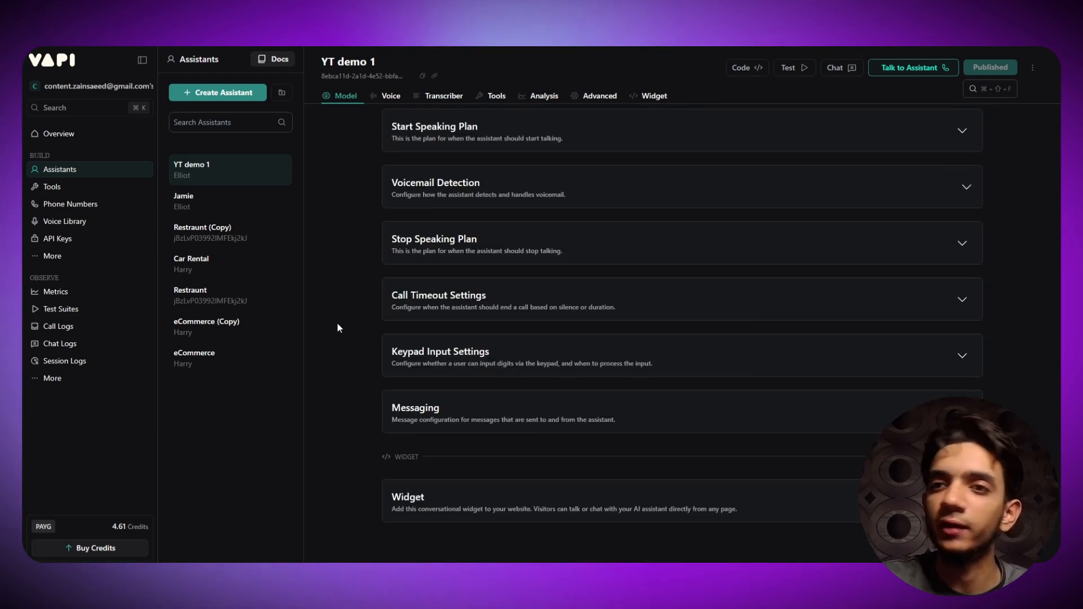
pyautogui.scroll(-2, 550, 364)
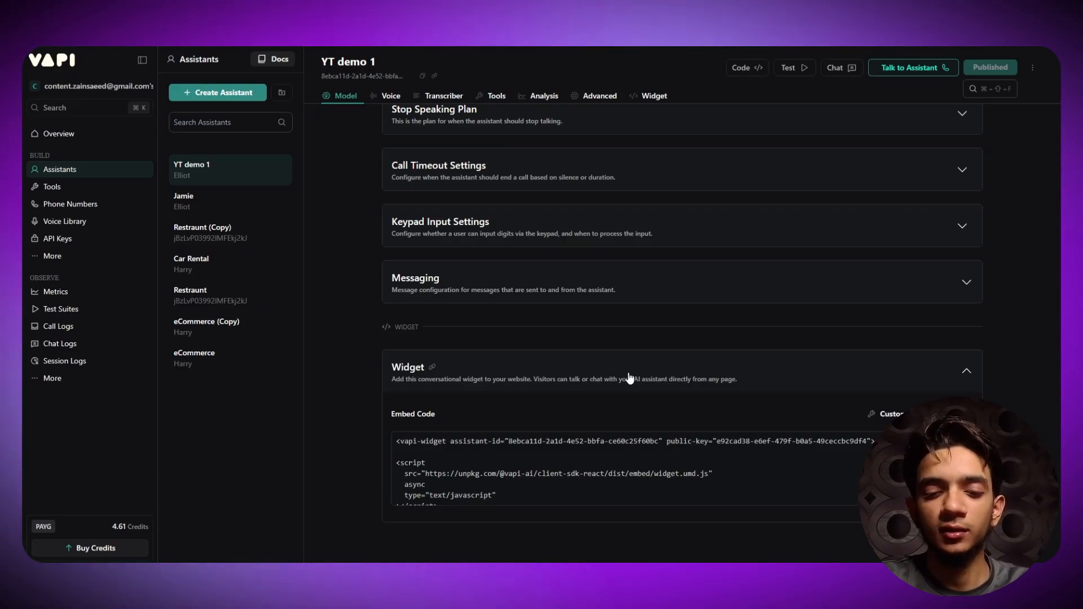
pyautogui.scroll(7, 628, 378)
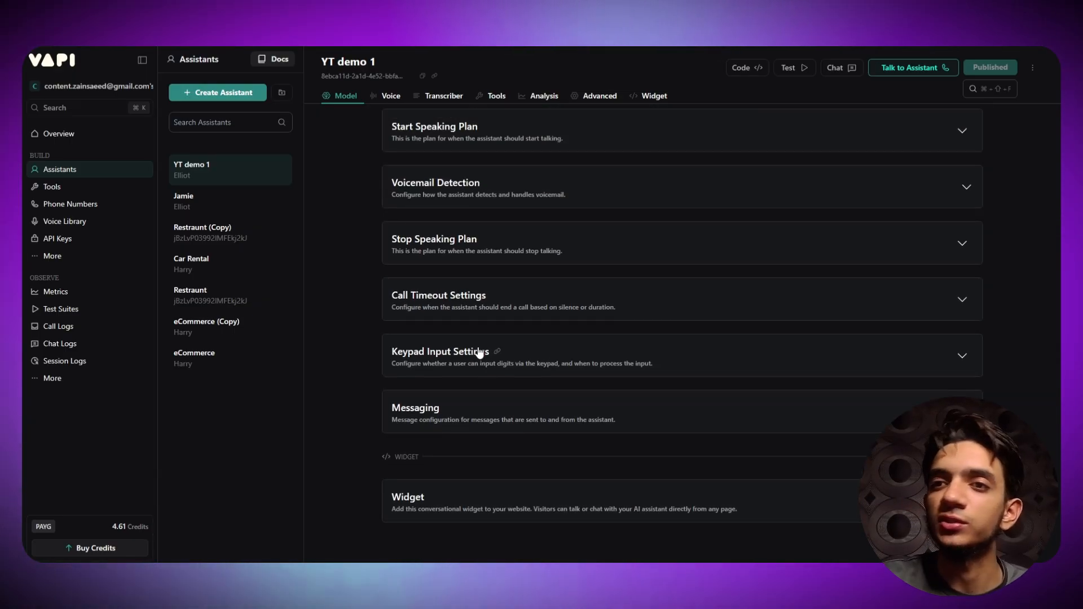
pyautogui.scroll(12, 449, 430)
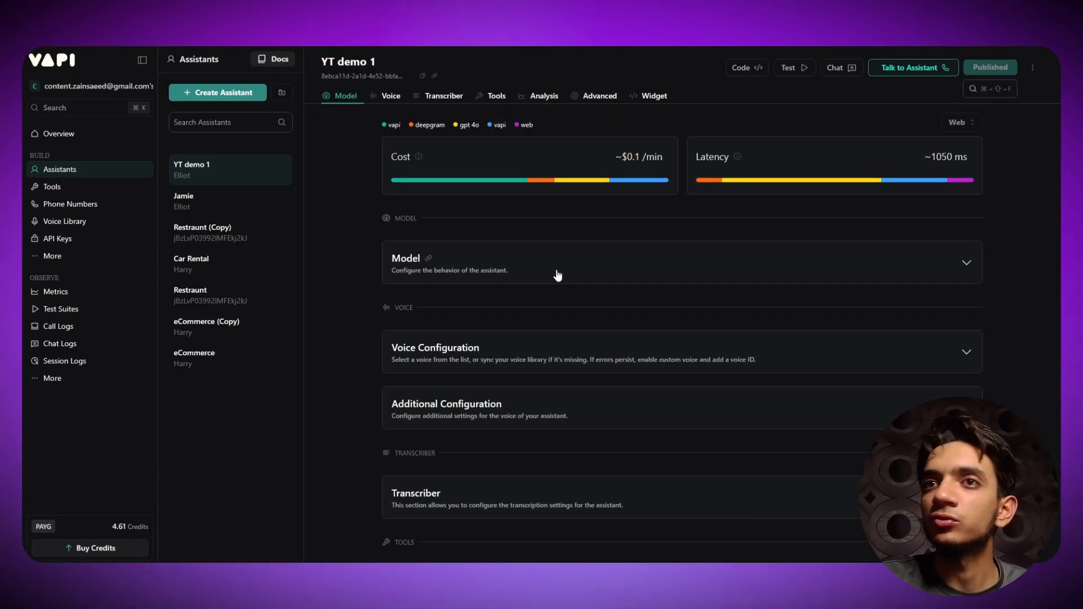
# - Expand YT demo 1's Model card, confirm OpenAI as provider, and list the GPT models
pyautogui.click(559, 273)
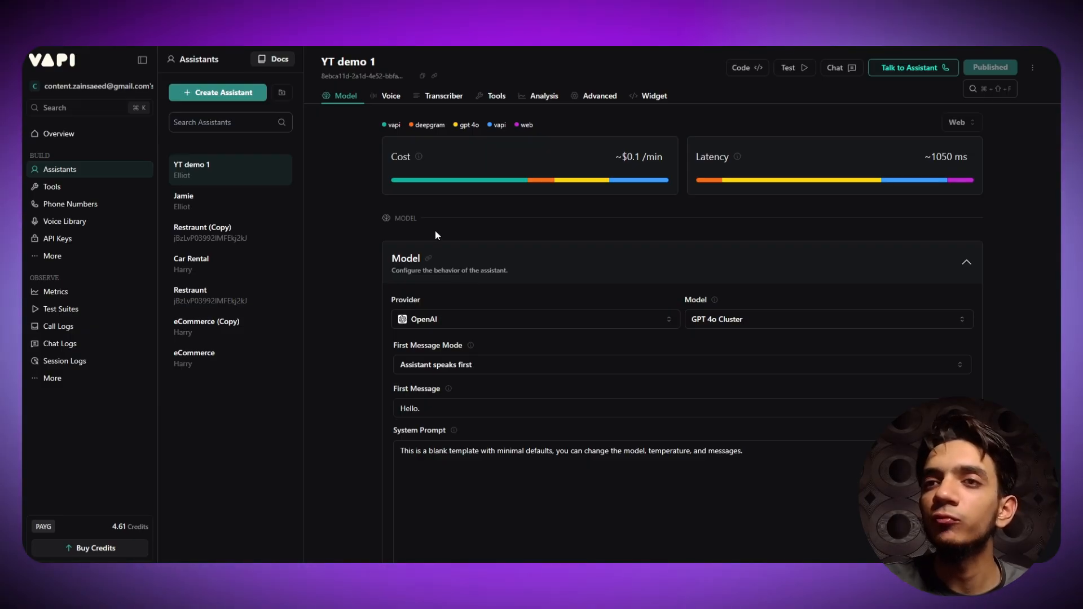
pyautogui.click(487, 327)
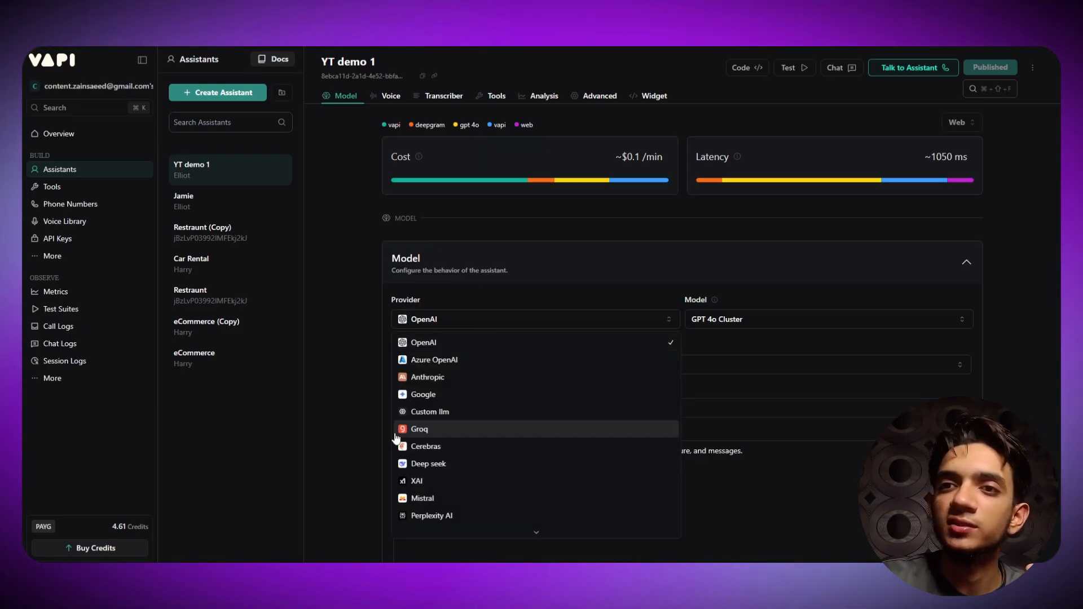
pyautogui.scroll(-2, 467, 395)
pyautogui.scroll(3, 472, 398)
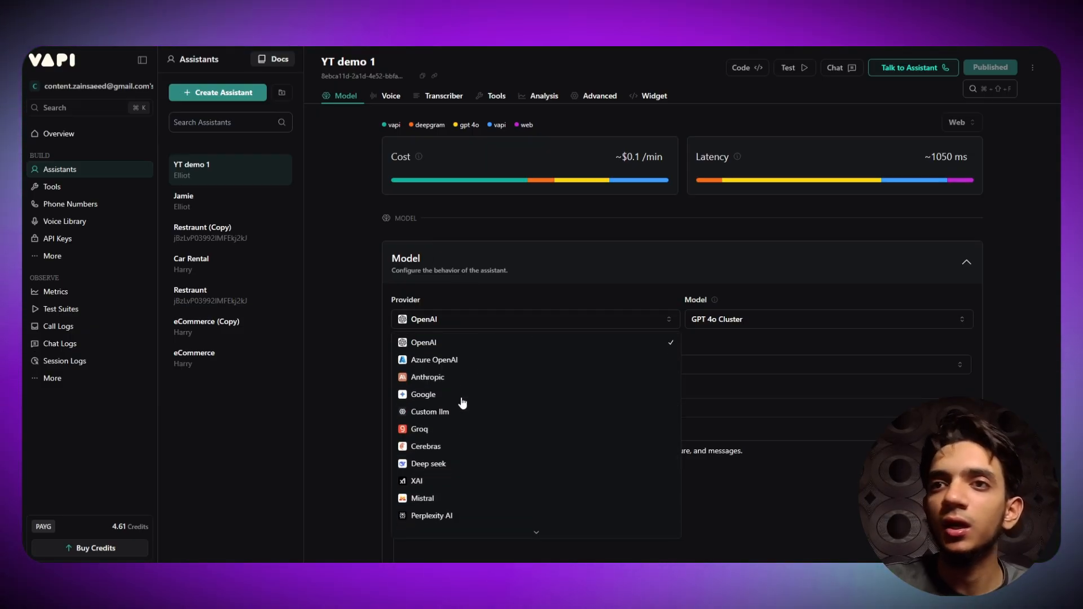
pyautogui.click(465, 347)
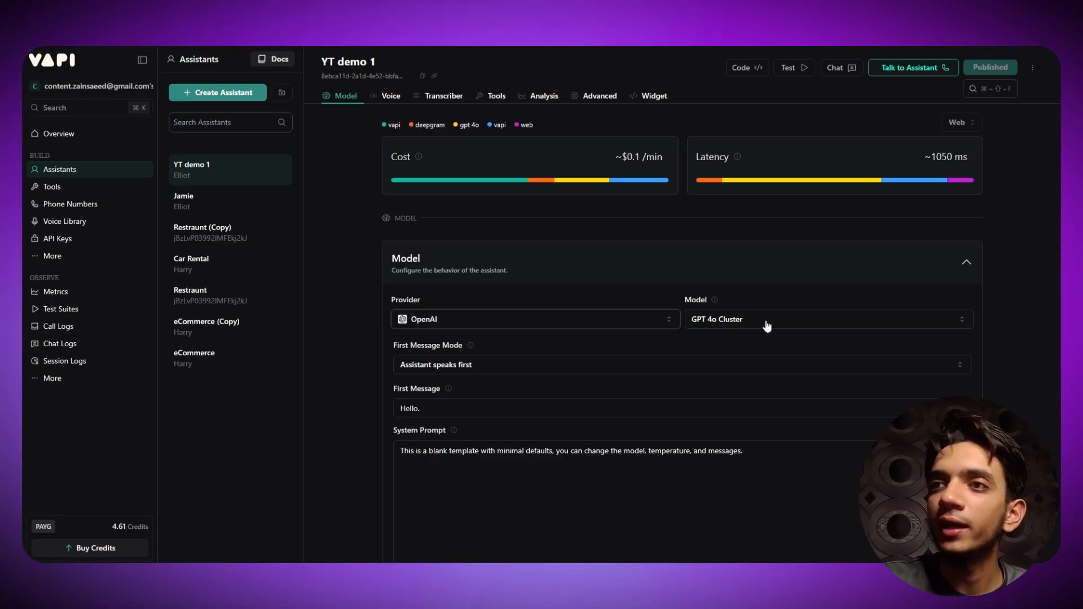
pyautogui.click(699, 320)
pyautogui.scroll(3, 764, 401)
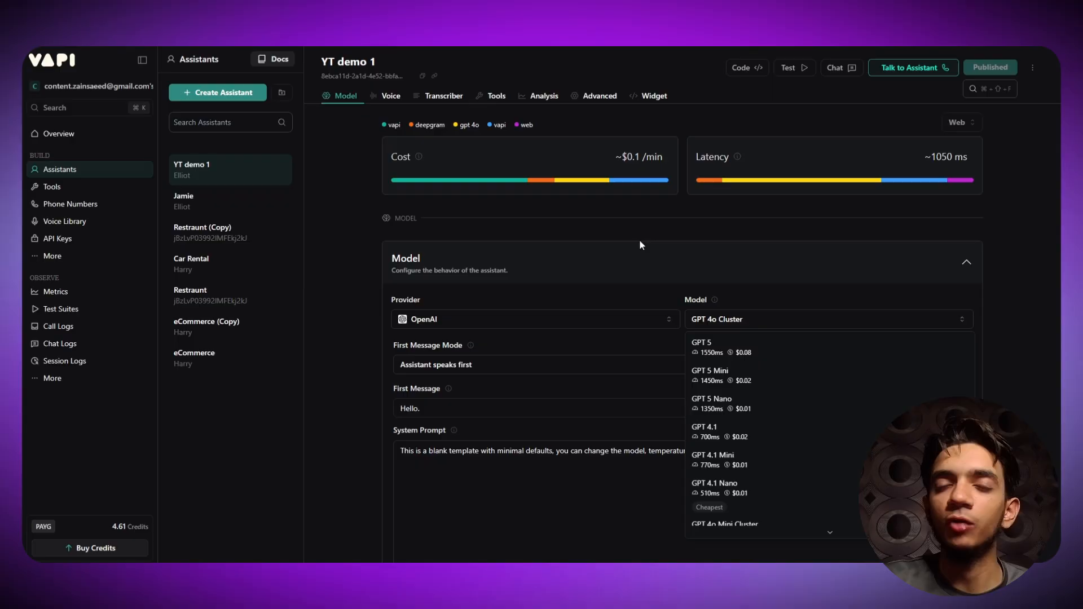
# - Switch the model to GPT 4o Mini Cluster, the fastest option at 390 ms
pyautogui.click(769, 182)
pyautogui.moveTo(783, 183)
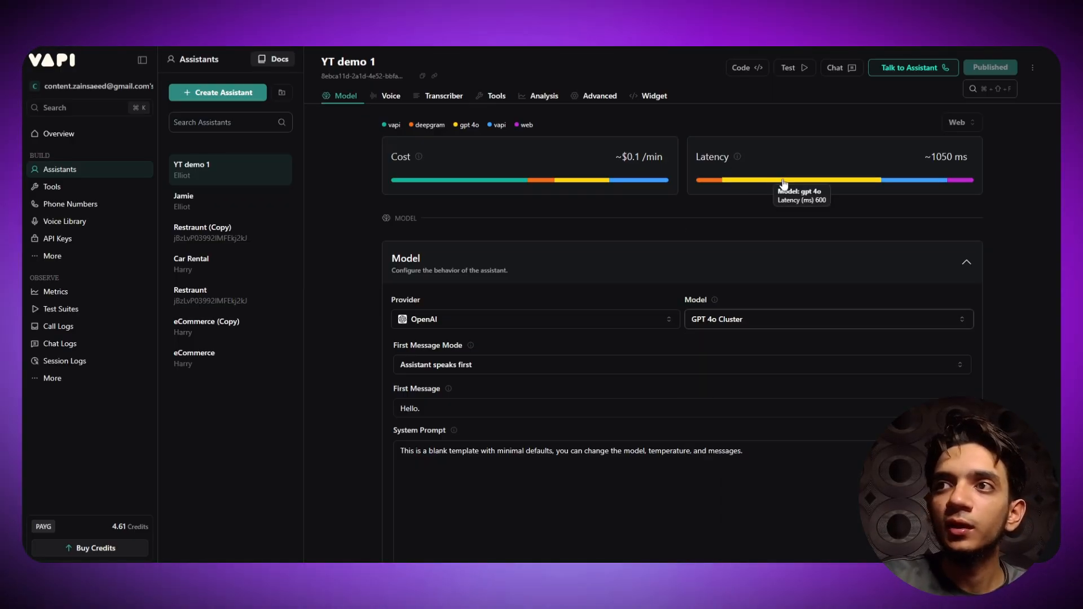
pyautogui.click(774, 319)
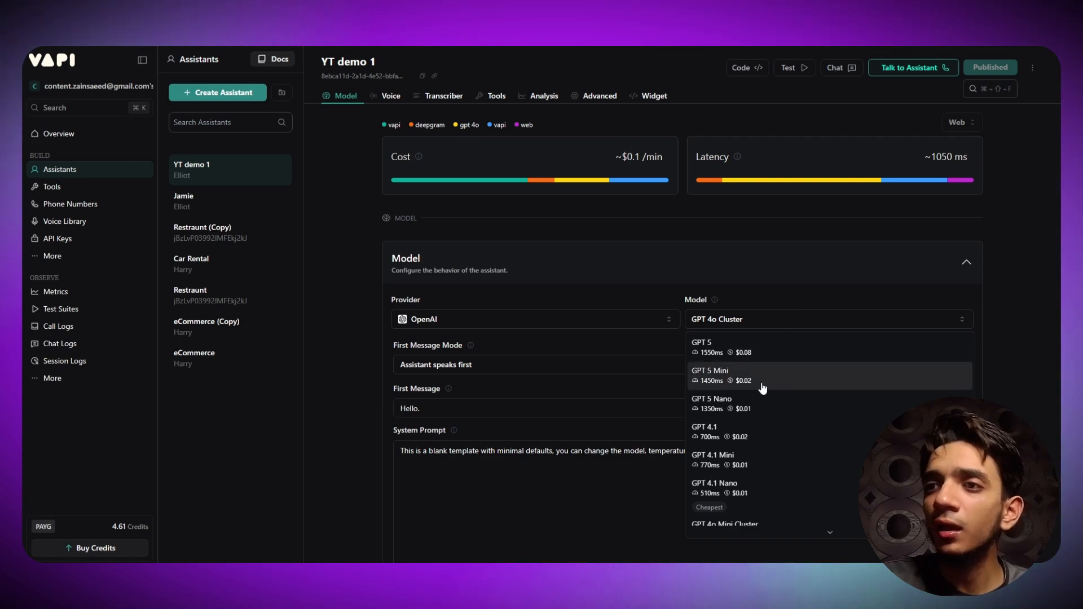
pyautogui.scroll(-2, 749, 375)
pyautogui.scroll(-3, 801, 367)
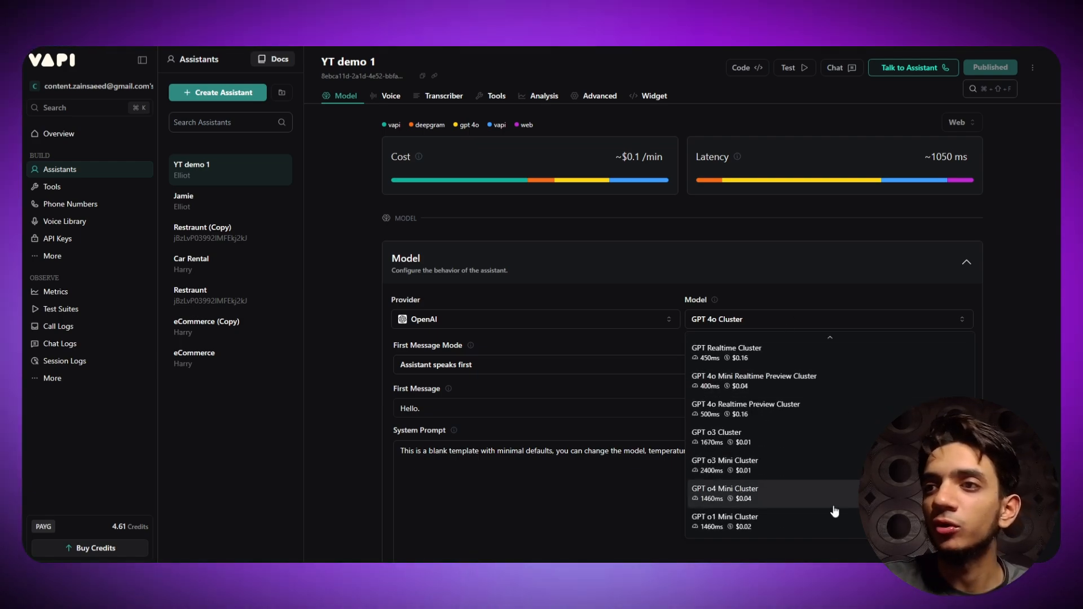
pyautogui.scroll(3, 797, 417)
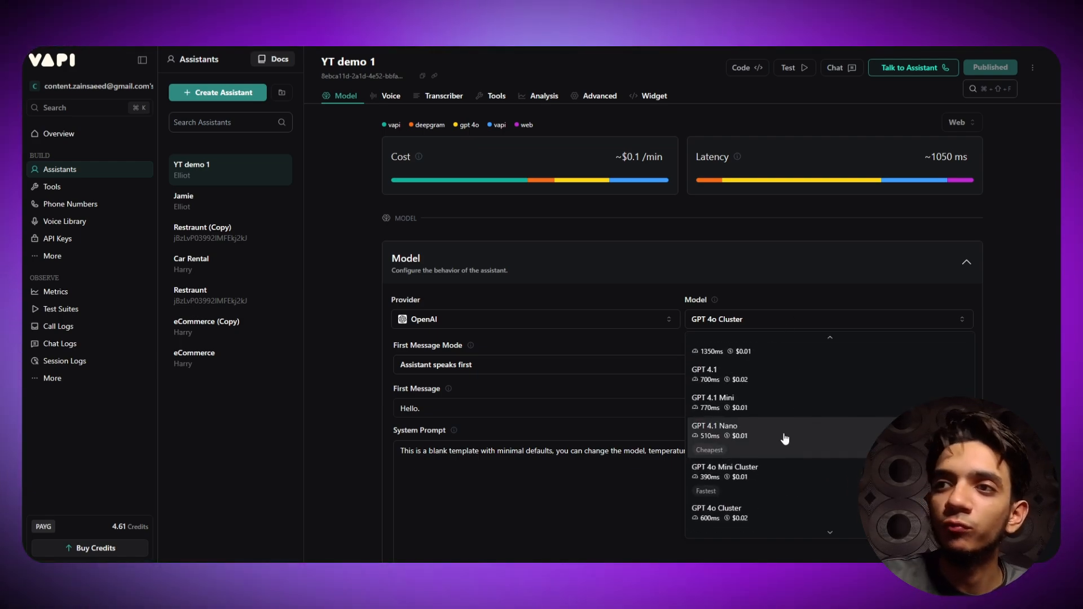
pyautogui.scroll(2, 785, 438)
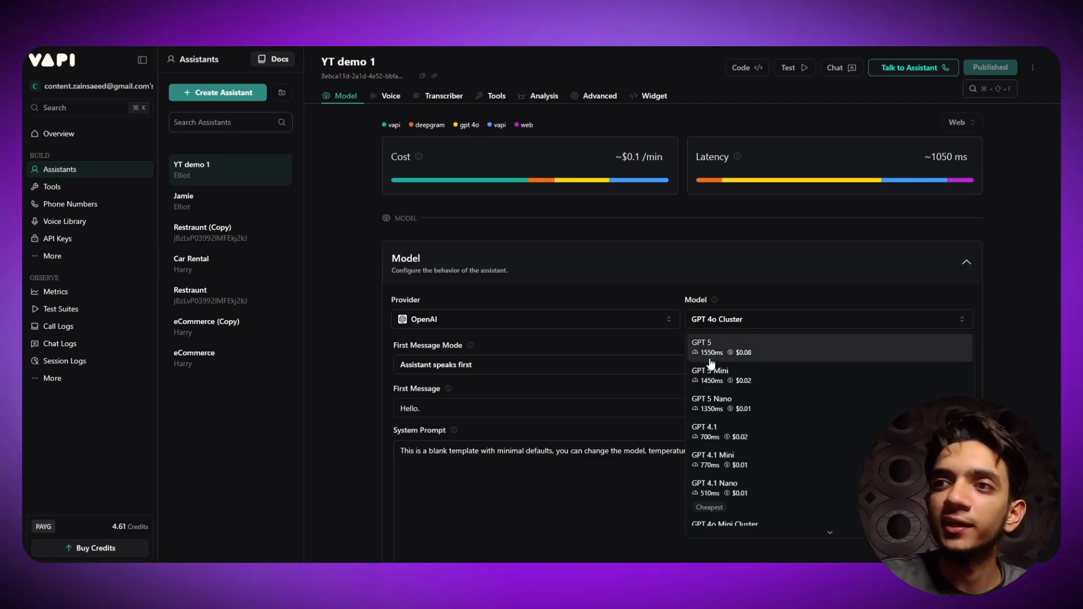
pyautogui.scroll(-3, 784, 384)
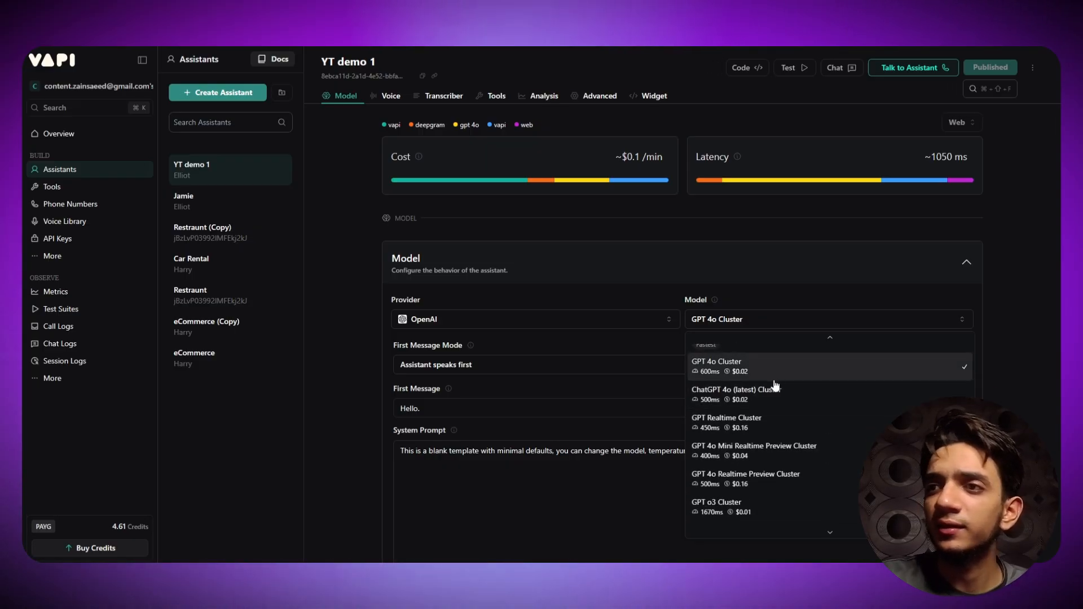
pyautogui.scroll(2, 773, 431)
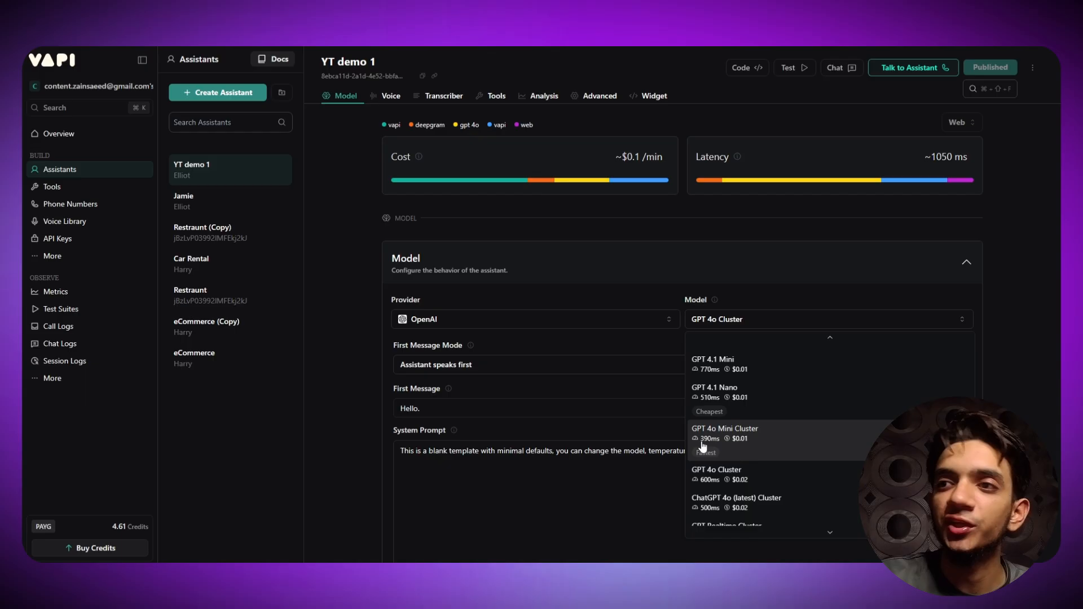
pyautogui.click(816, 447)
pyautogui.click(742, 324)
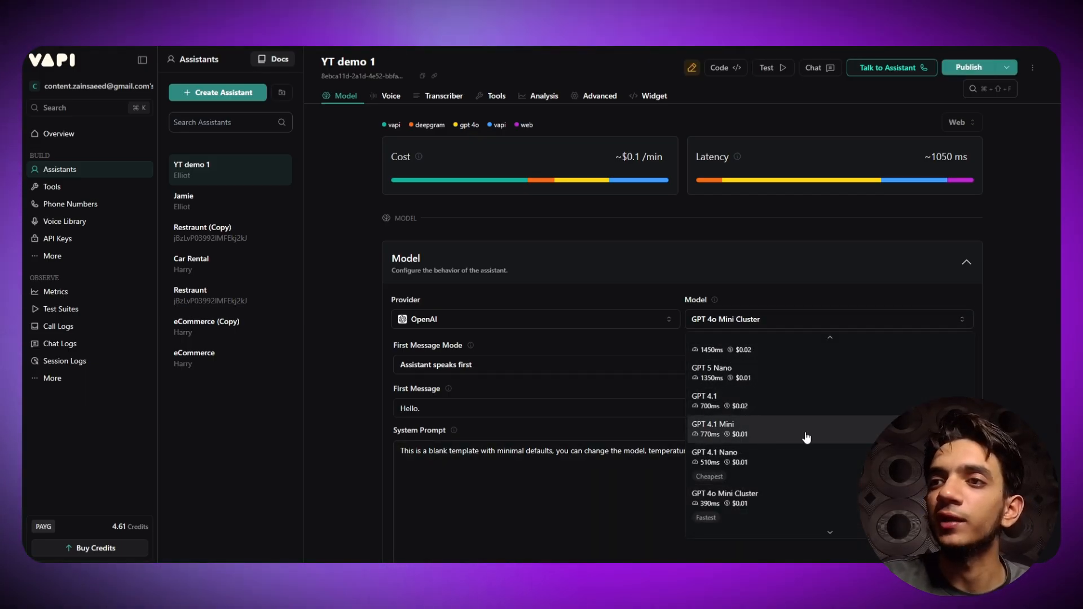
pyautogui.click(783, 319)
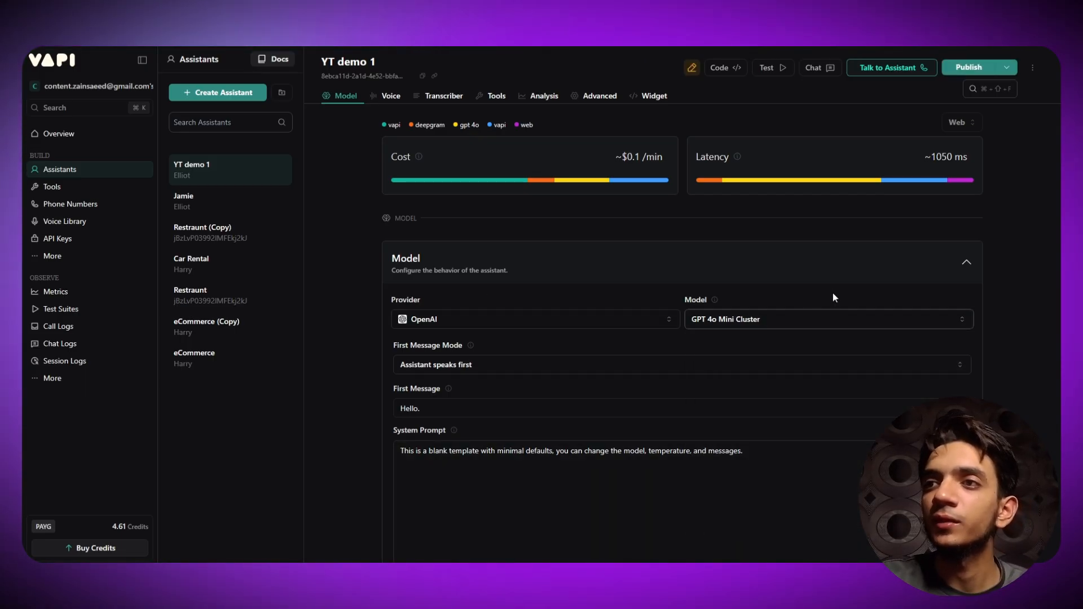
pyautogui.click(817, 323)
pyautogui.click(818, 323)
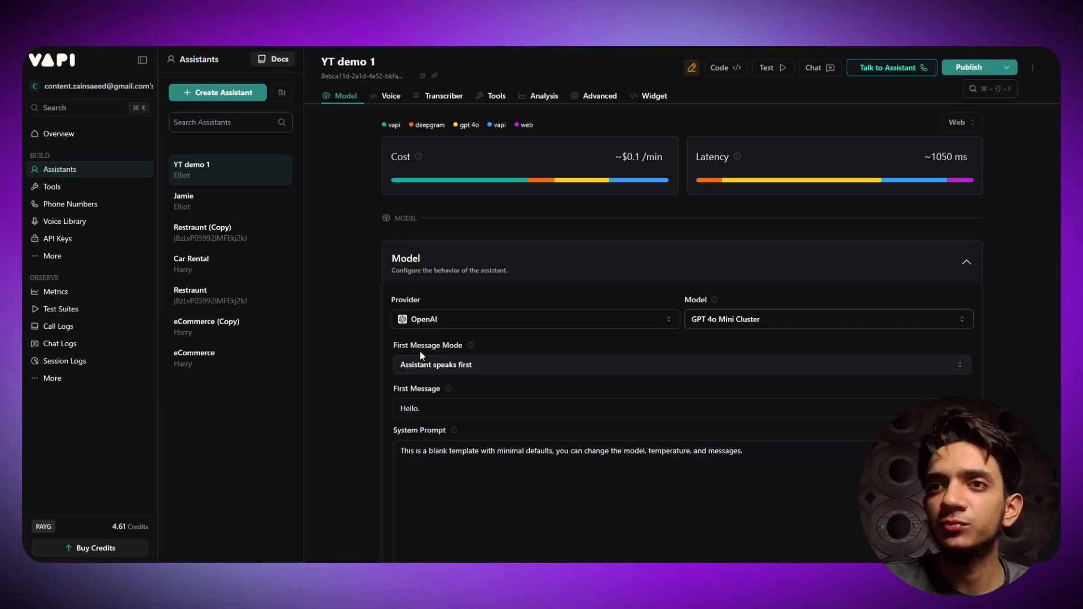
pyautogui.click(483, 367)
pyautogui.click(489, 367)
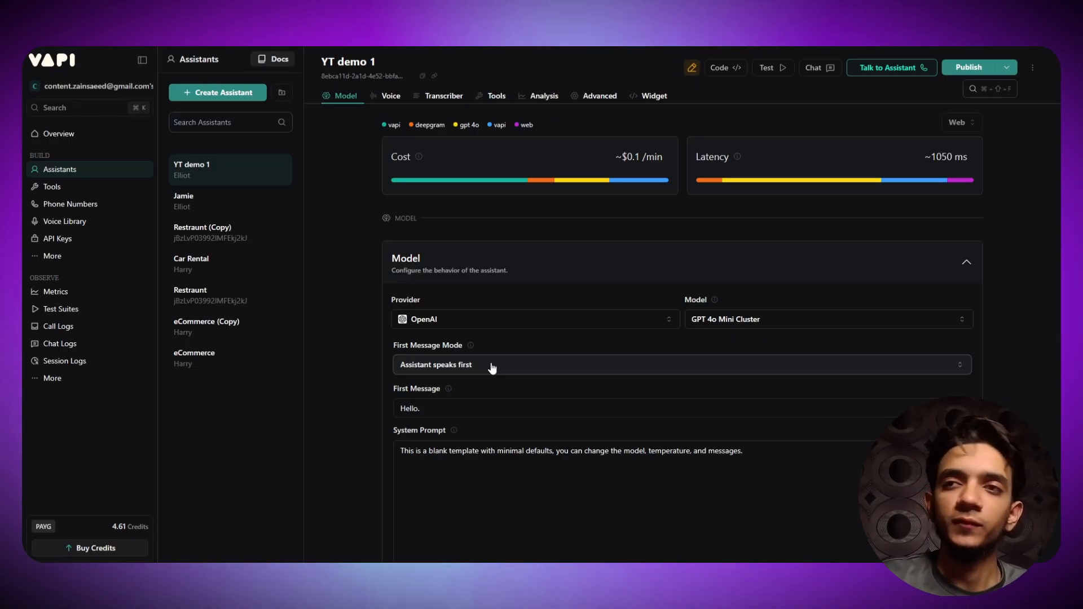
pyautogui.click(492, 366)
pyautogui.click(492, 365)
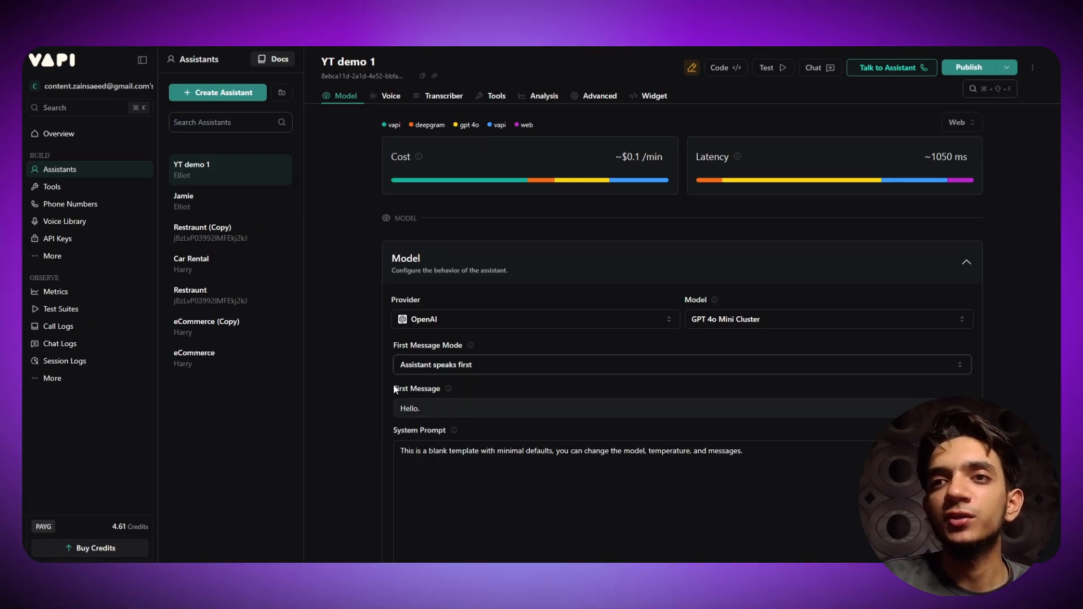
pyautogui.scroll(-1, 411, 389)
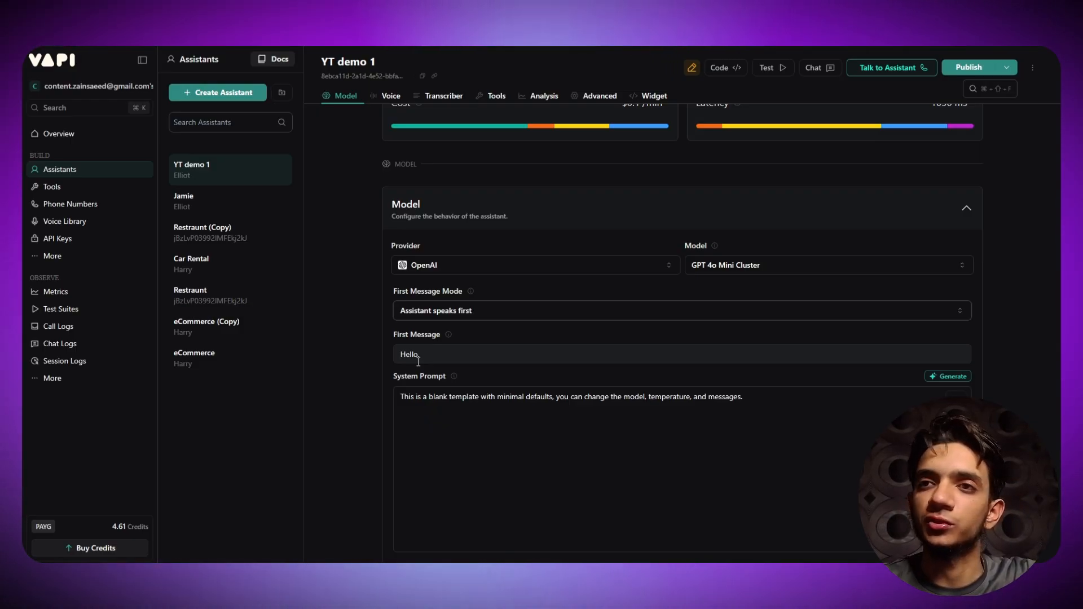
# - Extend the greeting after 'Hello' to introduce Jack and ask how he can help today
pyautogui.click(429, 354)
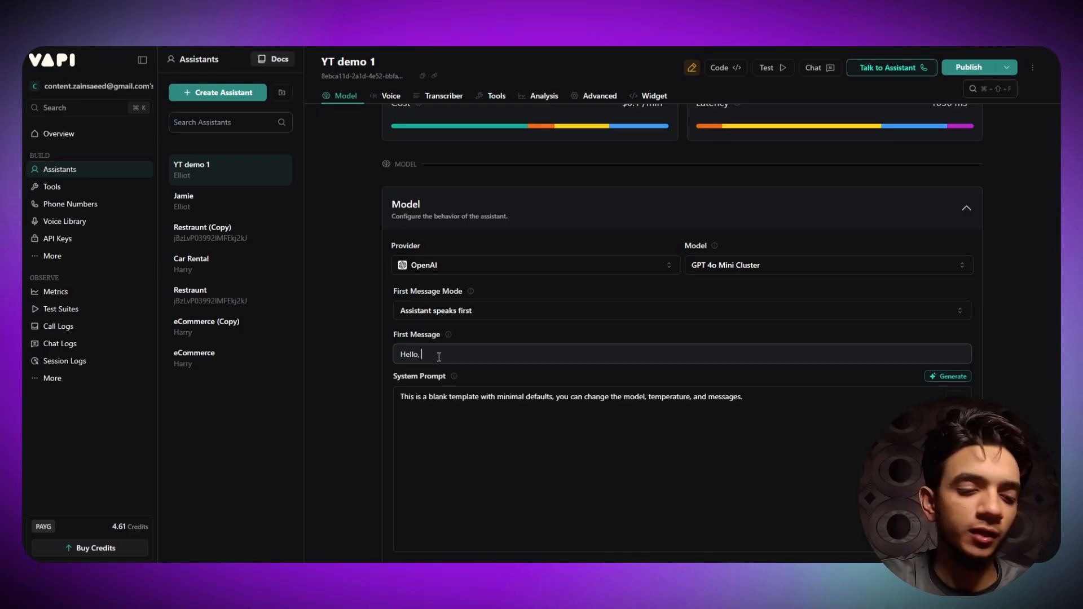
pyautogui.write('This is')
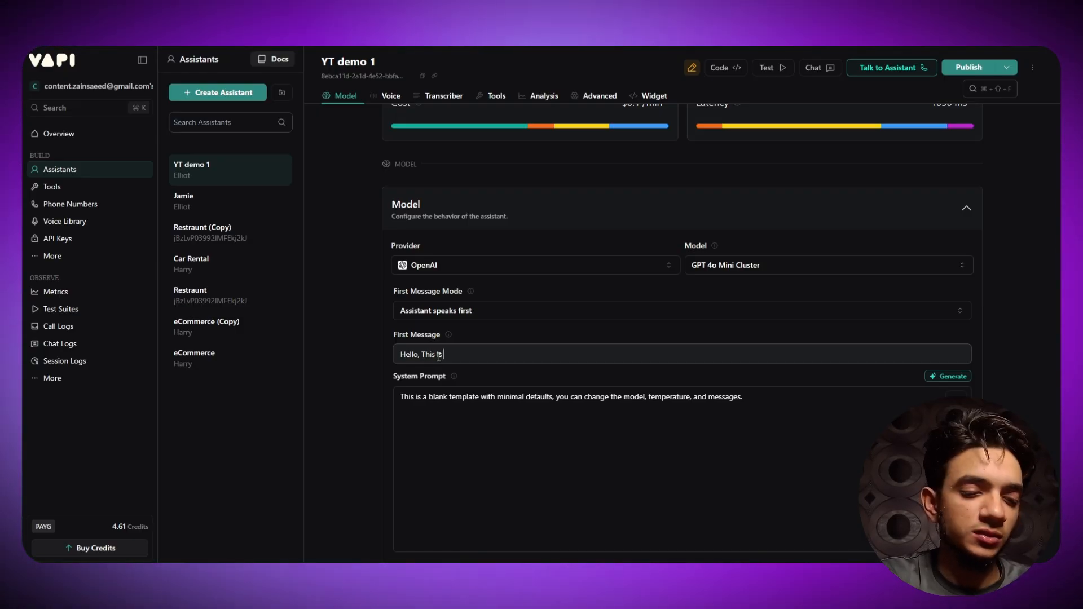
pyautogui.write(' Jack, Ho')
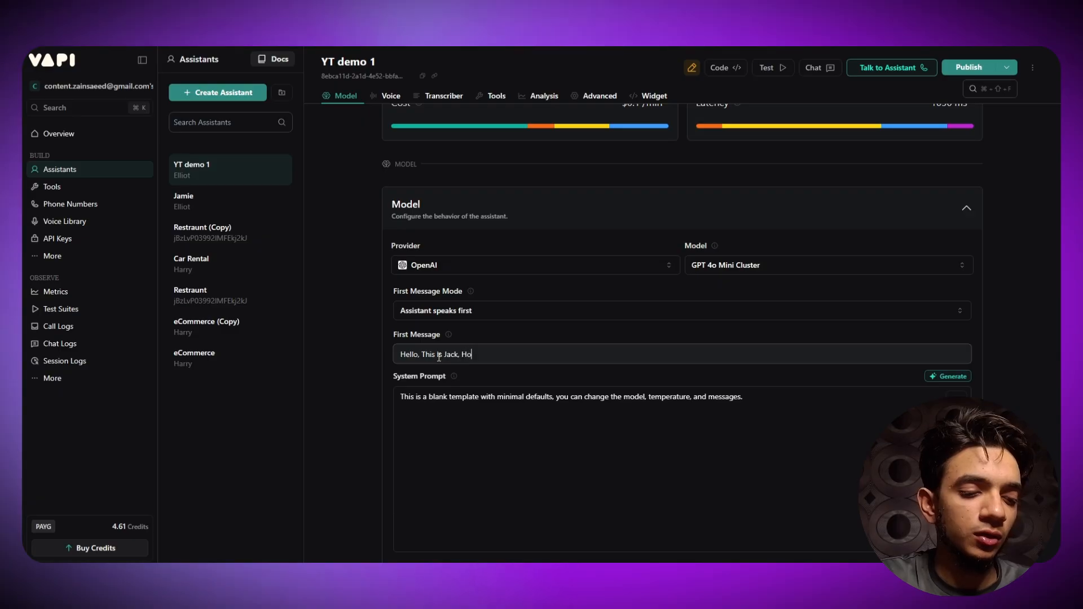
pyautogui.write('w can you h')
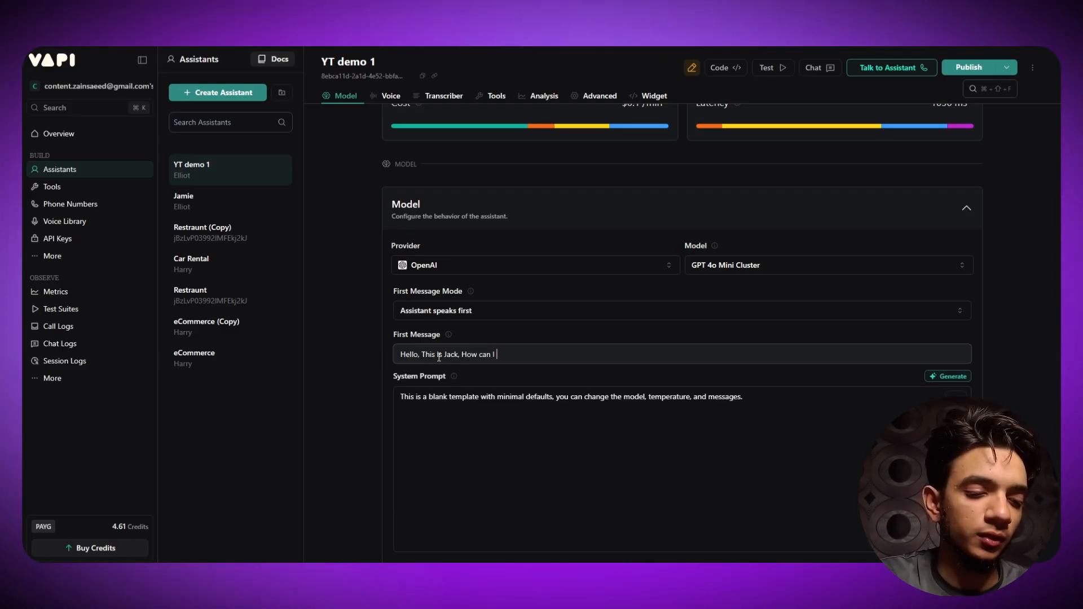
pyautogui.write('lp')
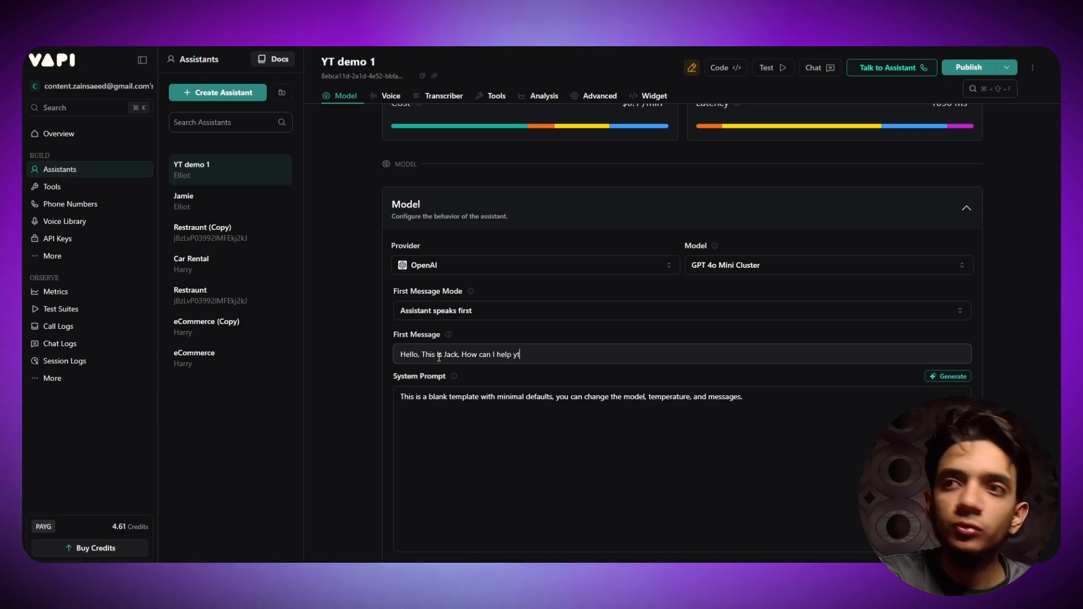
pyautogui.write(' yo')
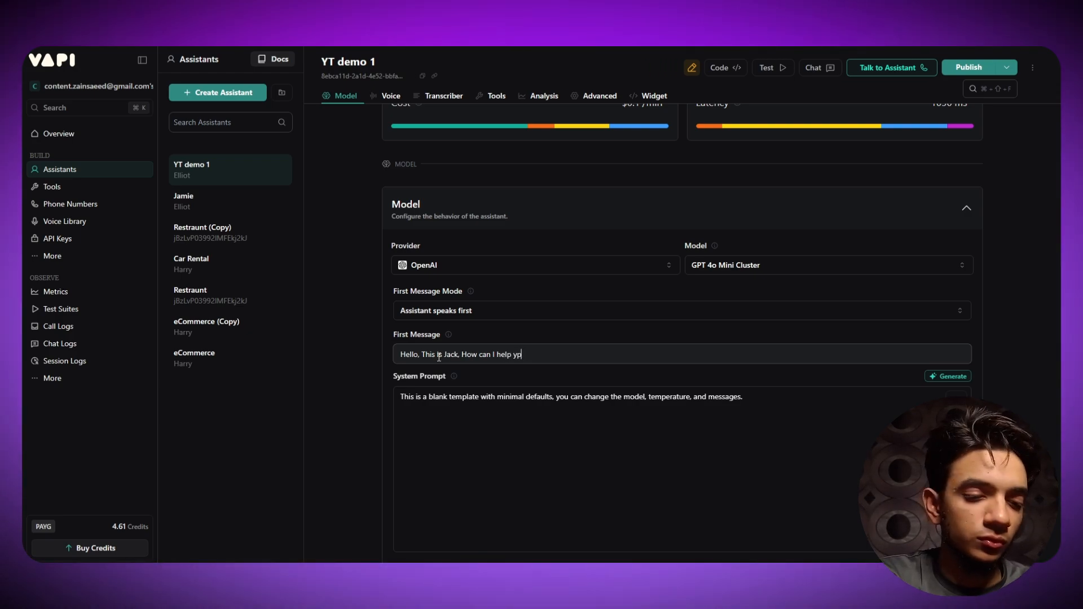
pyautogui.write('u to')
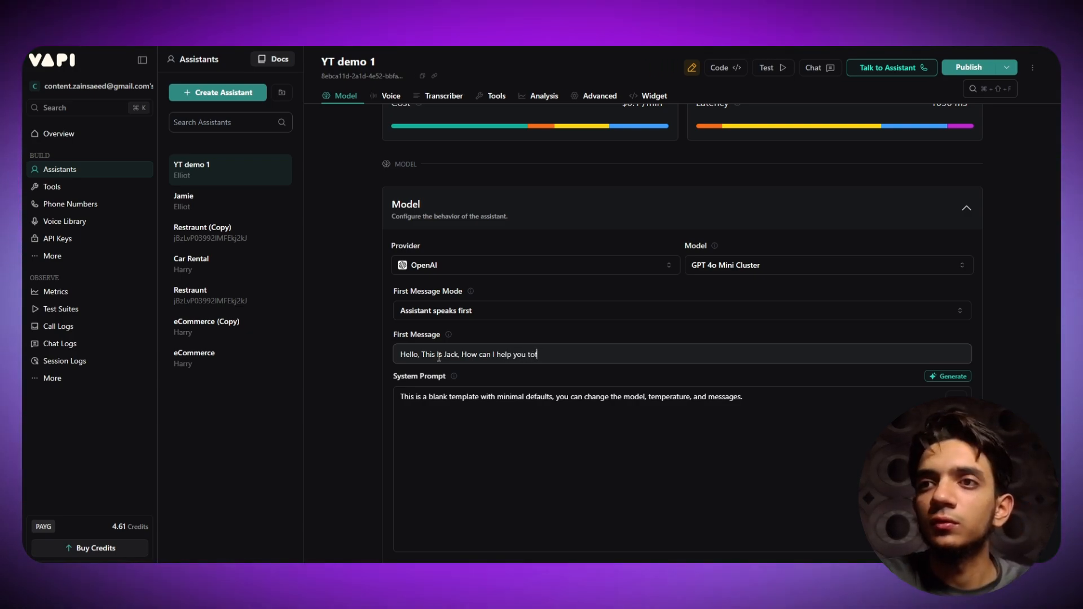
pyautogui.write('dau')
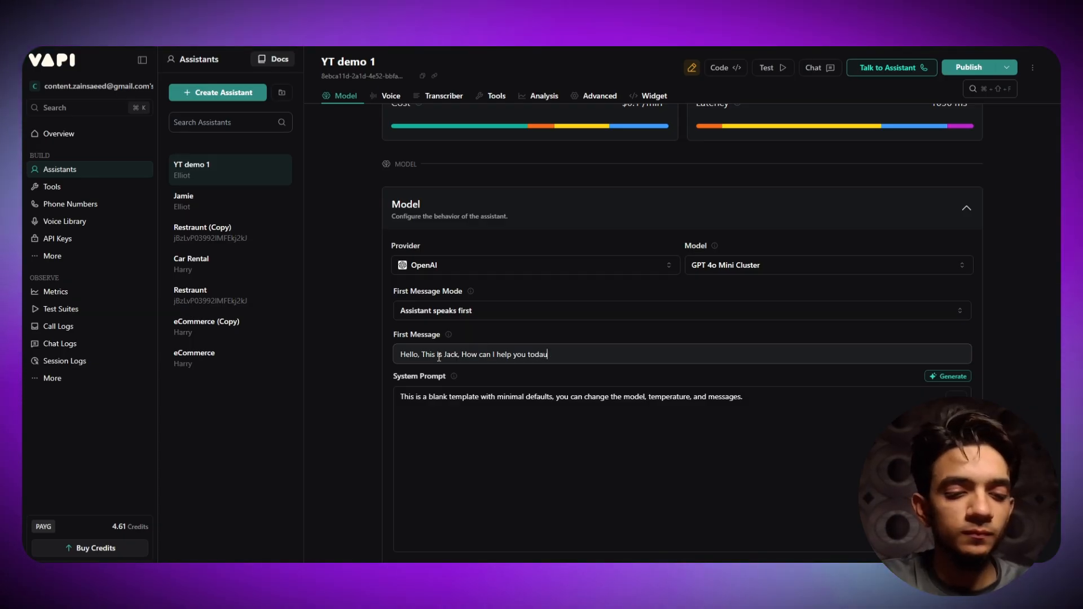
pyautogui.press('BackSpace')
pyautogui.write('y')
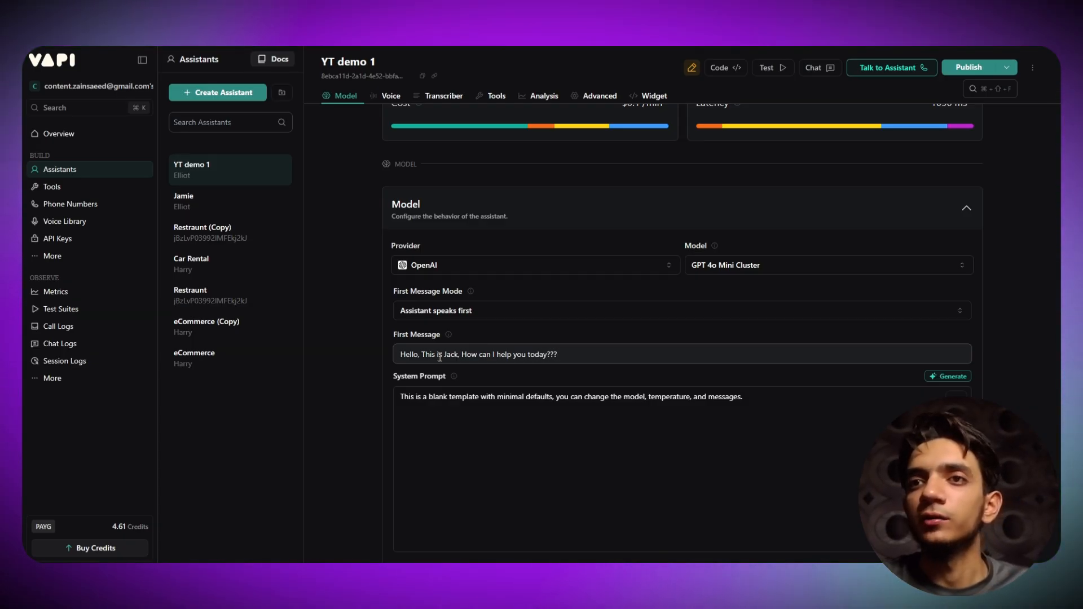
pyautogui.scroll(1, 440, 358)
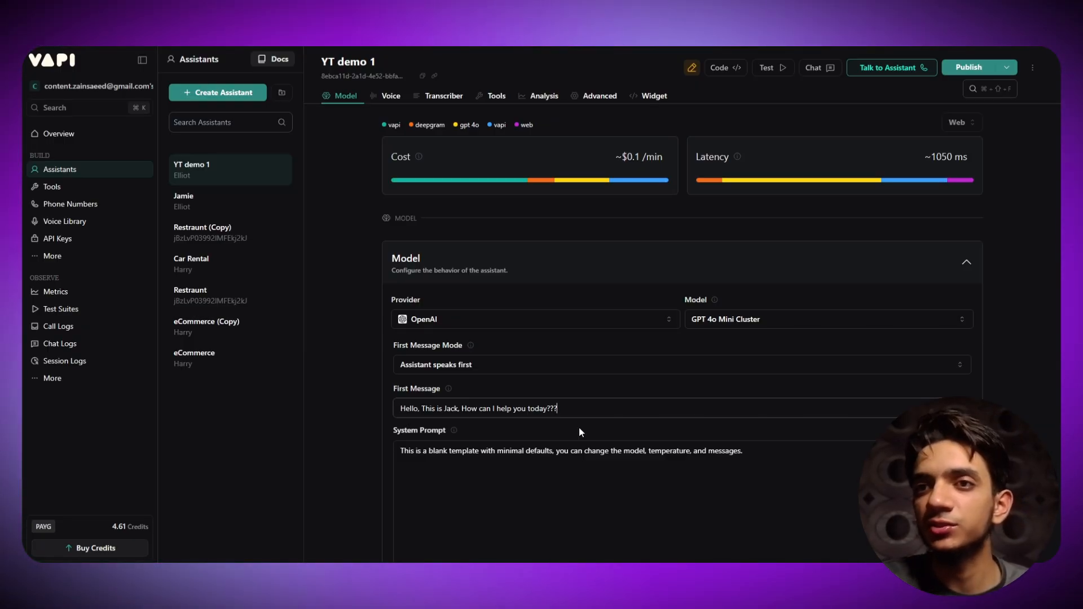
# - Scroll down to Files and open the Select Files list of available files
pyautogui.scroll(-2, 514, 391)
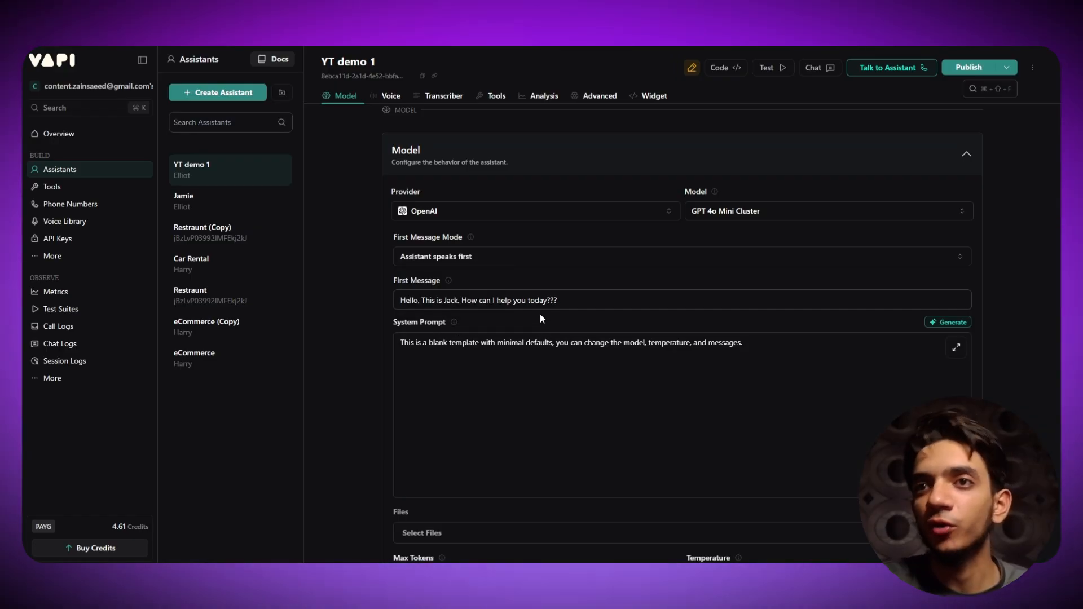
pyautogui.moveTo(391, 324); pyautogui.dragTo(403, 326)
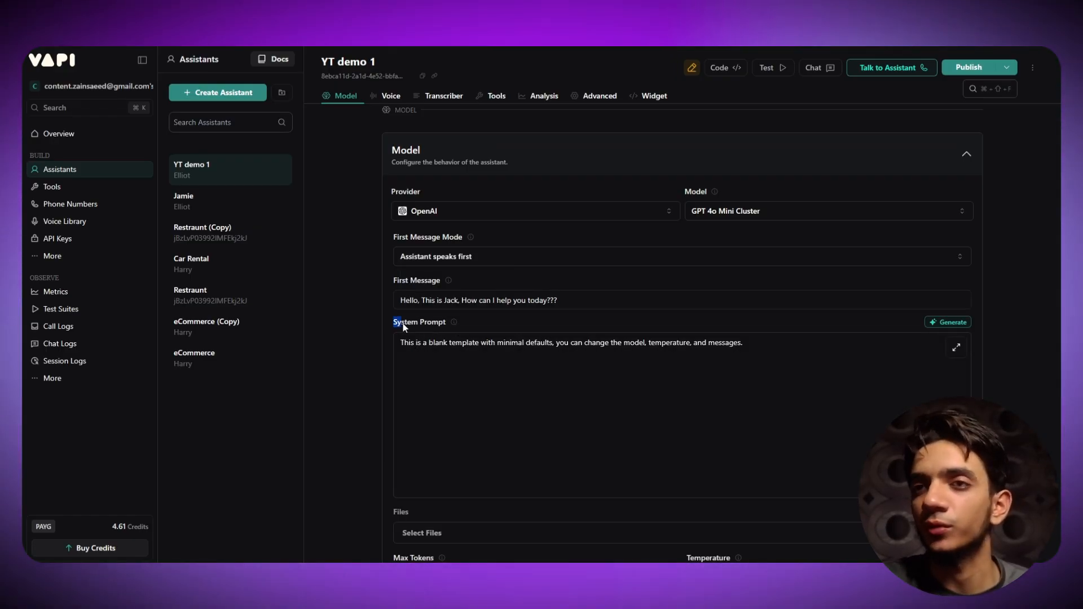
pyautogui.click(466, 321)
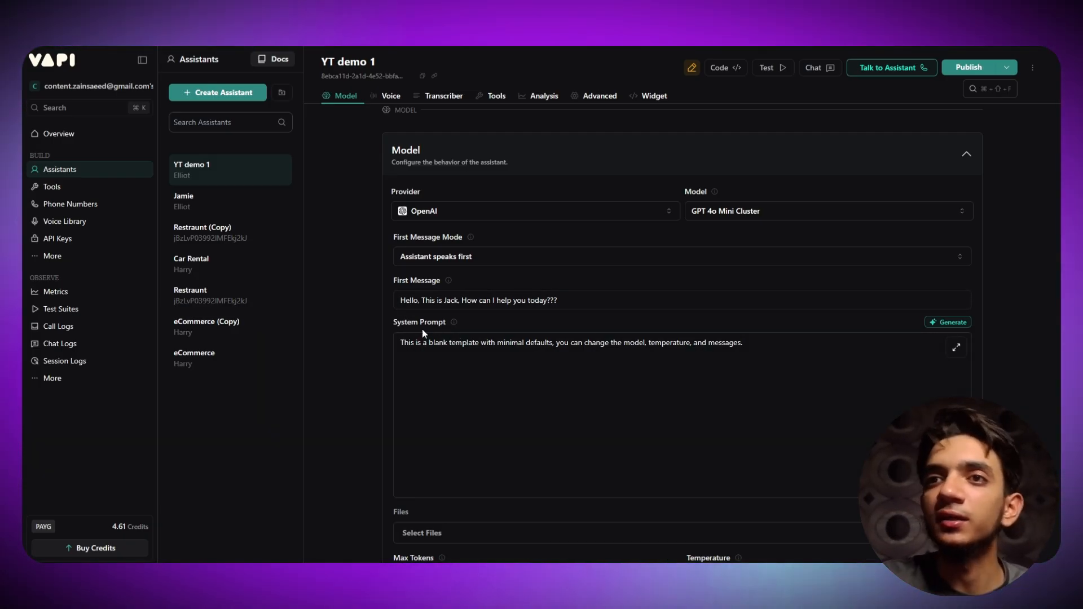
pyautogui.scroll(-2, 421, 329)
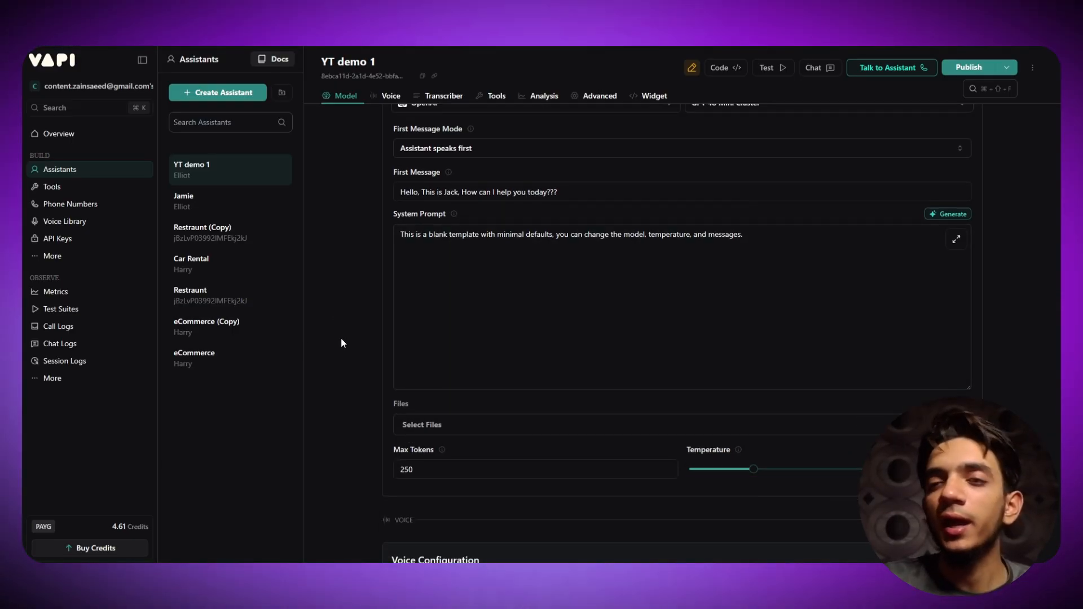
pyautogui.click(433, 428)
pyautogui.click(446, 430)
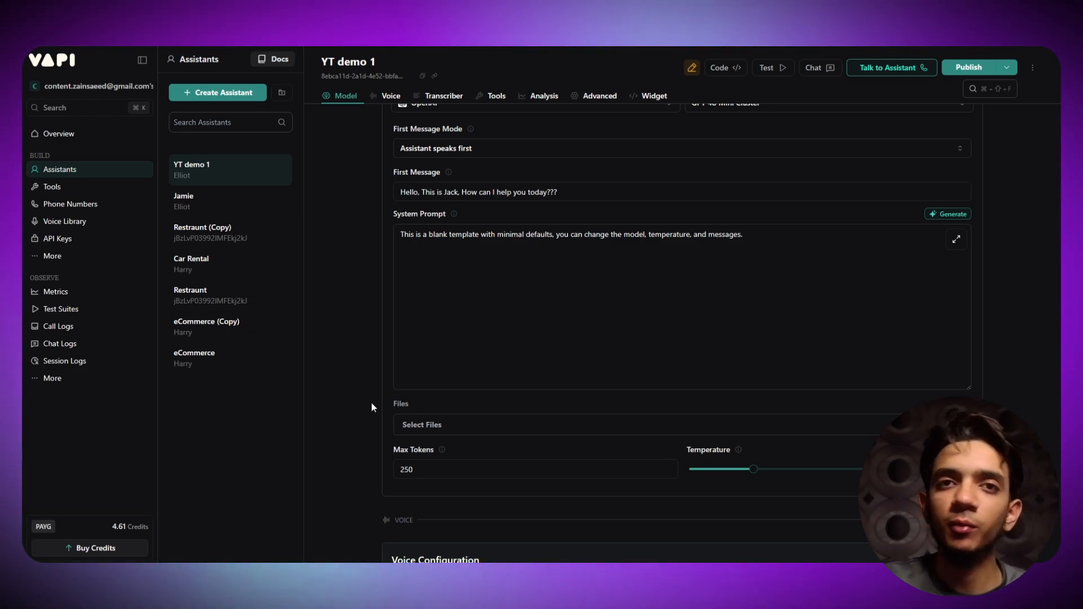
pyautogui.click(405, 429)
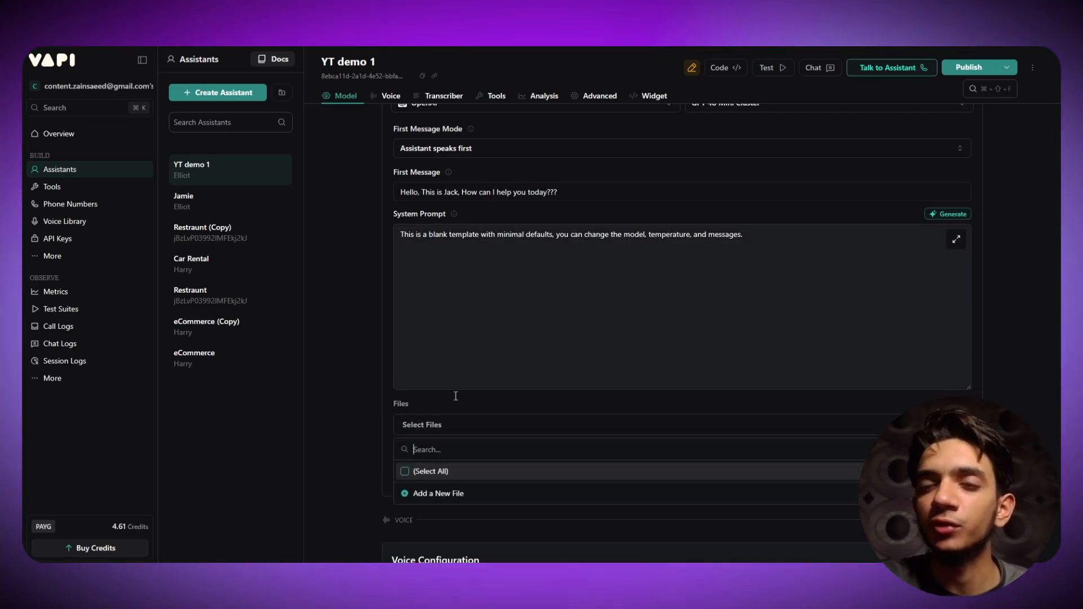
# - Replace the Max Tokens value 250 with 200
pyautogui.click(502, 427)
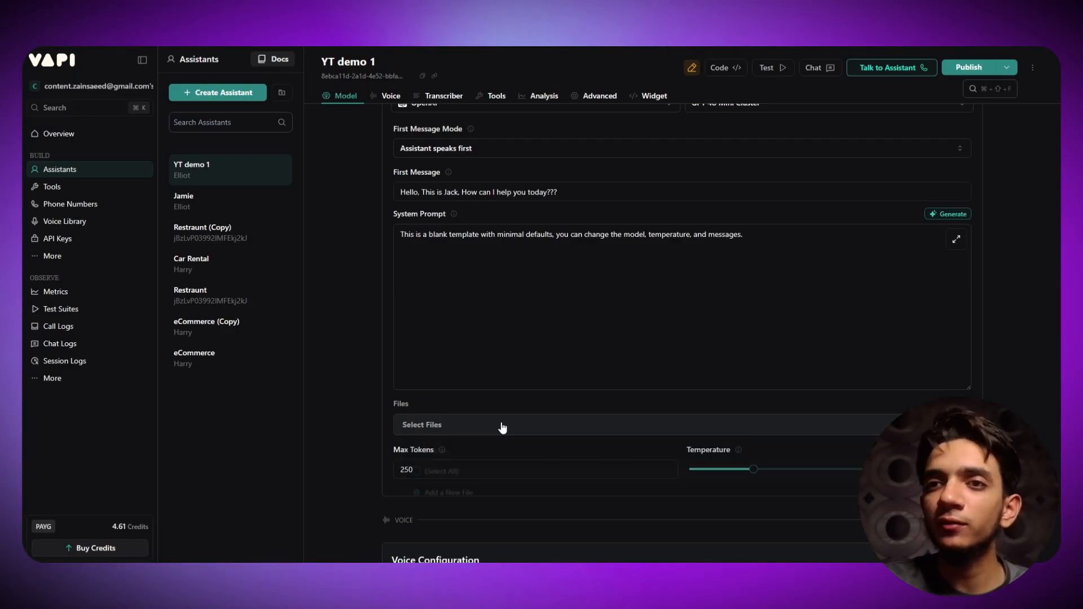
pyautogui.scroll(-1, 452, 406)
pyautogui.moveTo(444, 414); pyautogui.dragTo(387, 417)
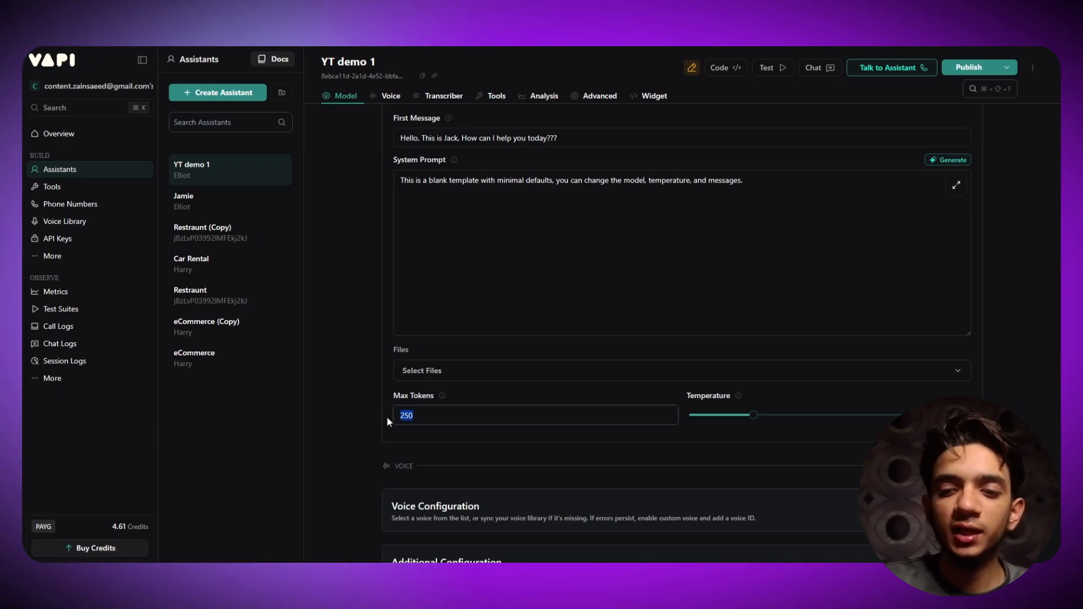
pyautogui.write('2000')
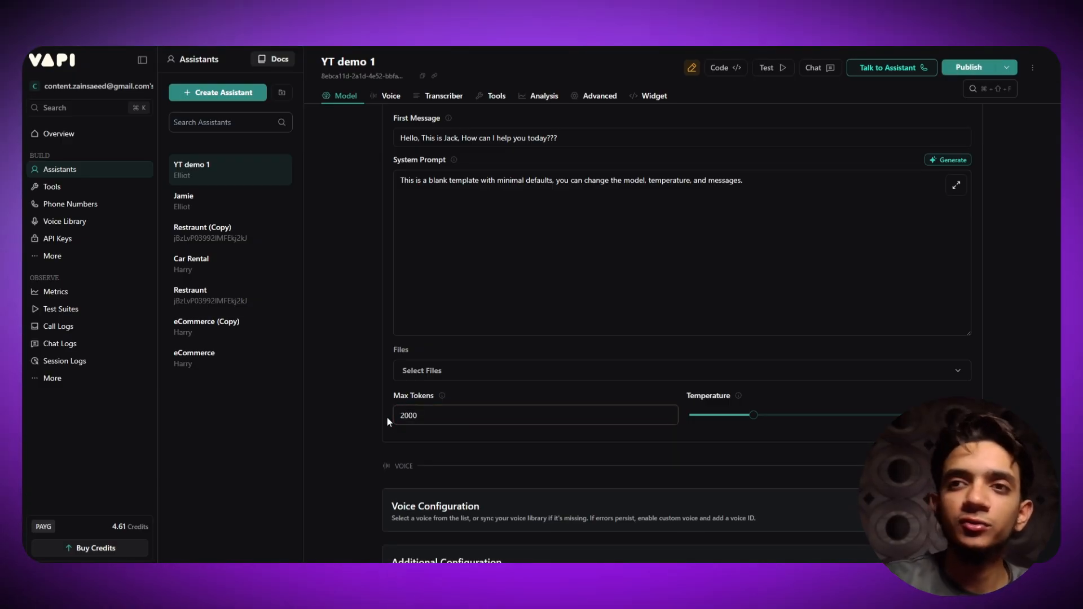
pyautogui.click(509, 448)
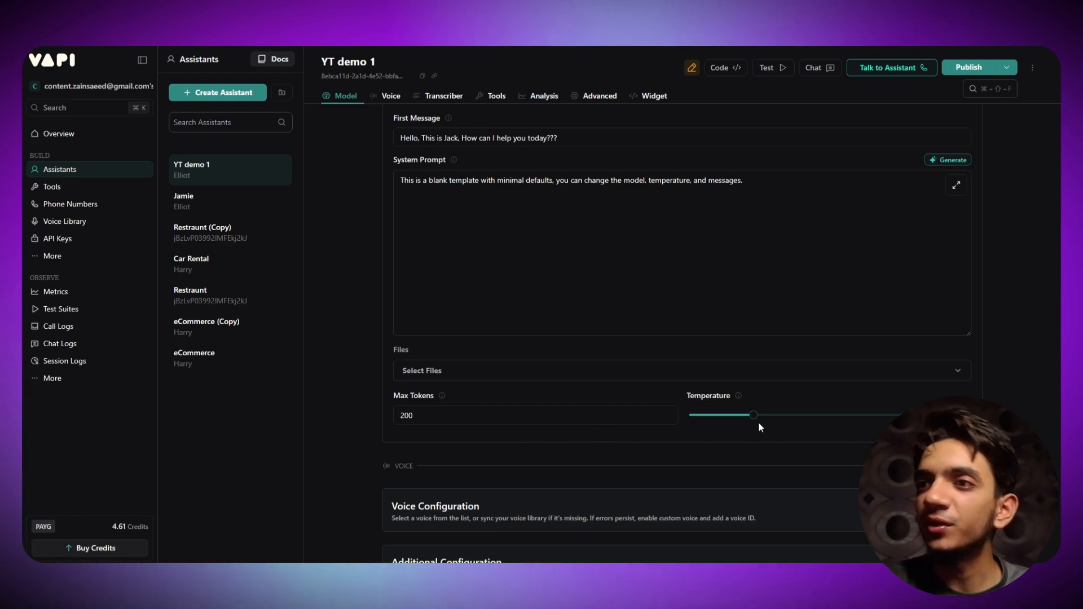
# - Set the model temperature to 0.2
pyautogui.moveTo(752, 419)
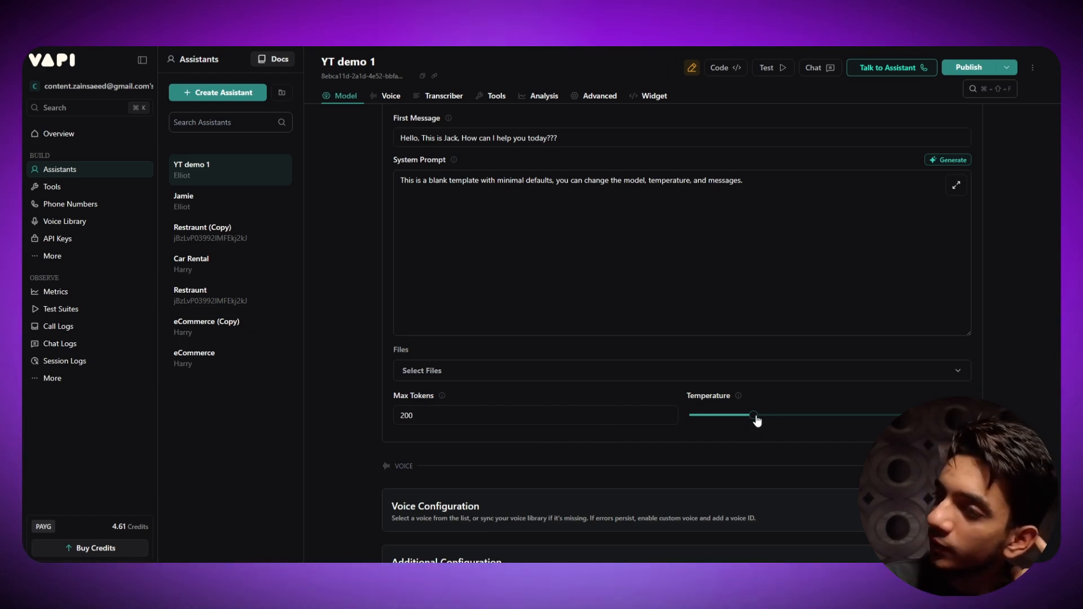
pyautogui.moveTo(738, 398)
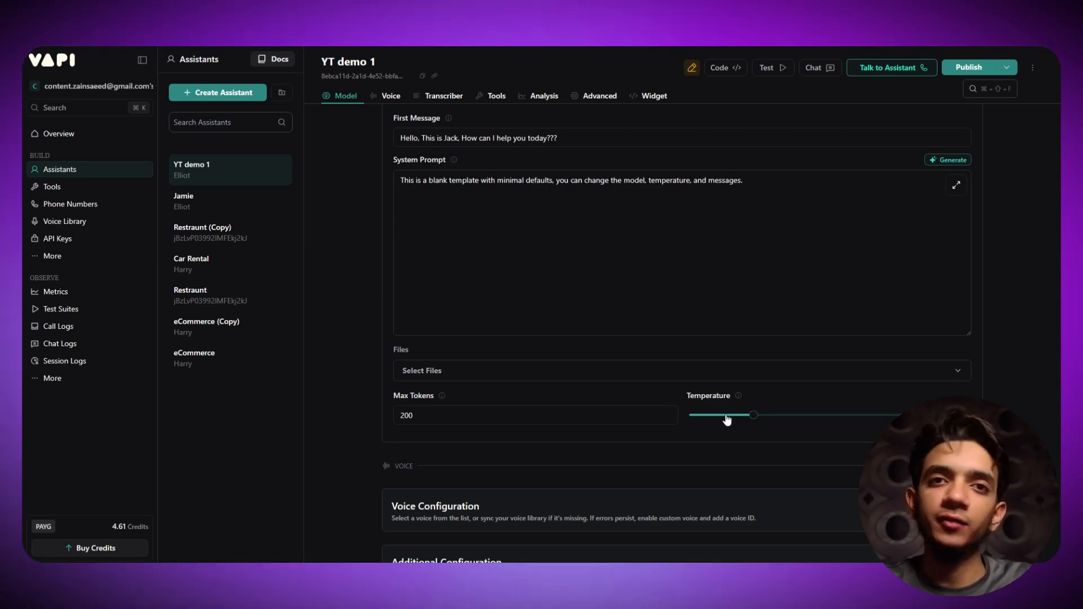
pyautogui.moveTo(767, 415); pyautogui.dragTo(853, 416)
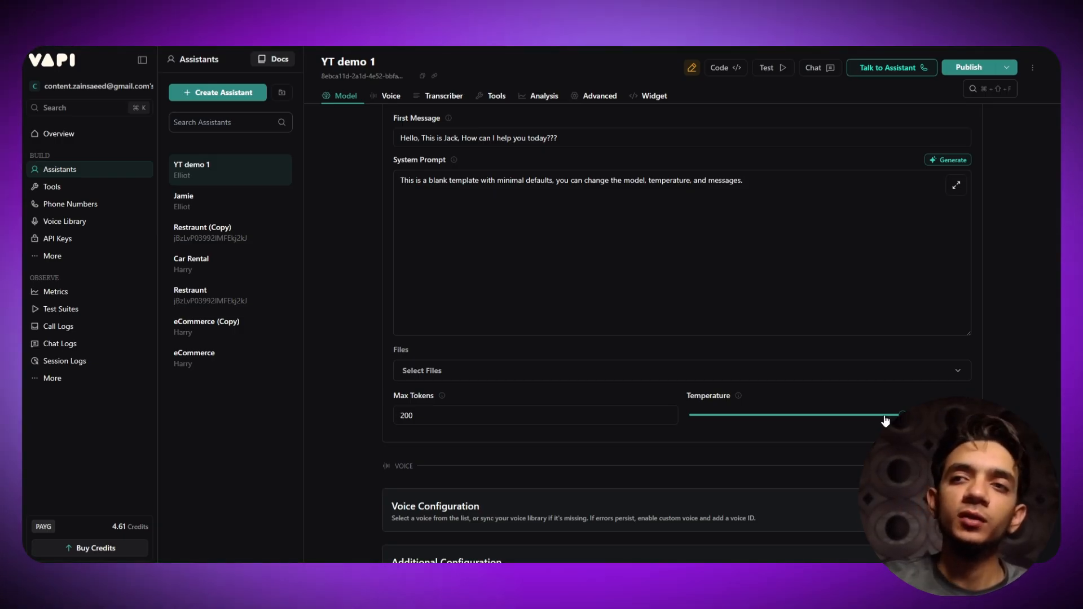
pyautogui.moveTo(884, 419); pyautogui.dragTo(753, 416)
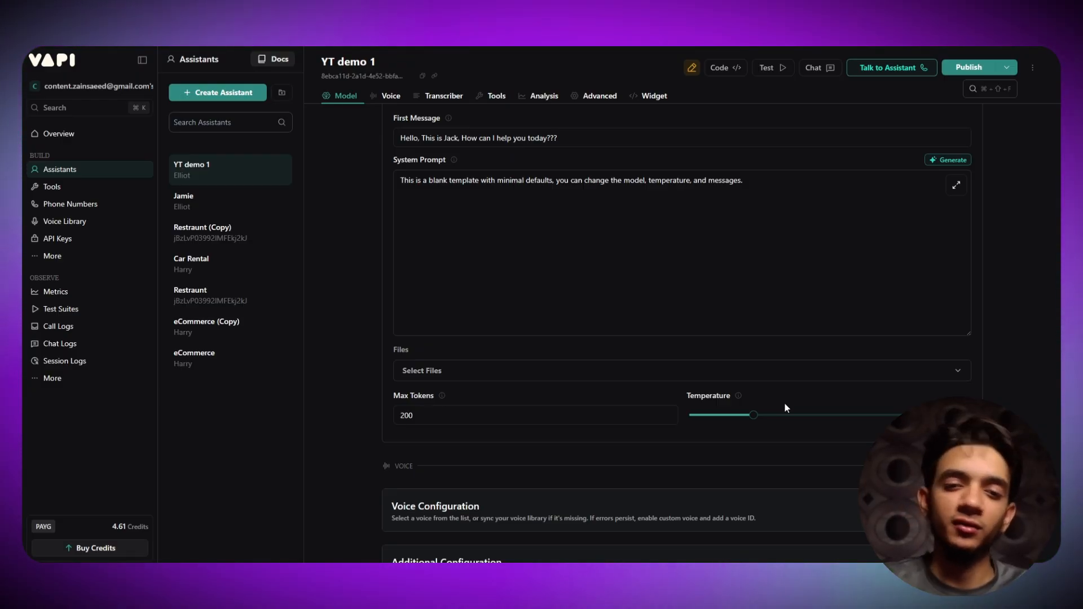
pyautogui.click(711, 414)
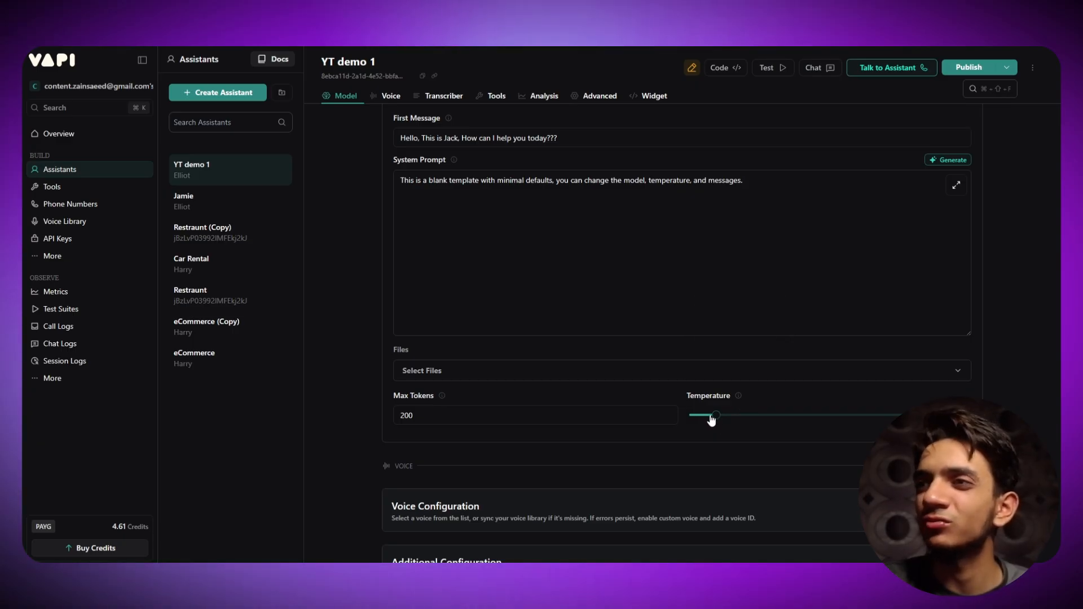
pyautogui.click(709, 419)
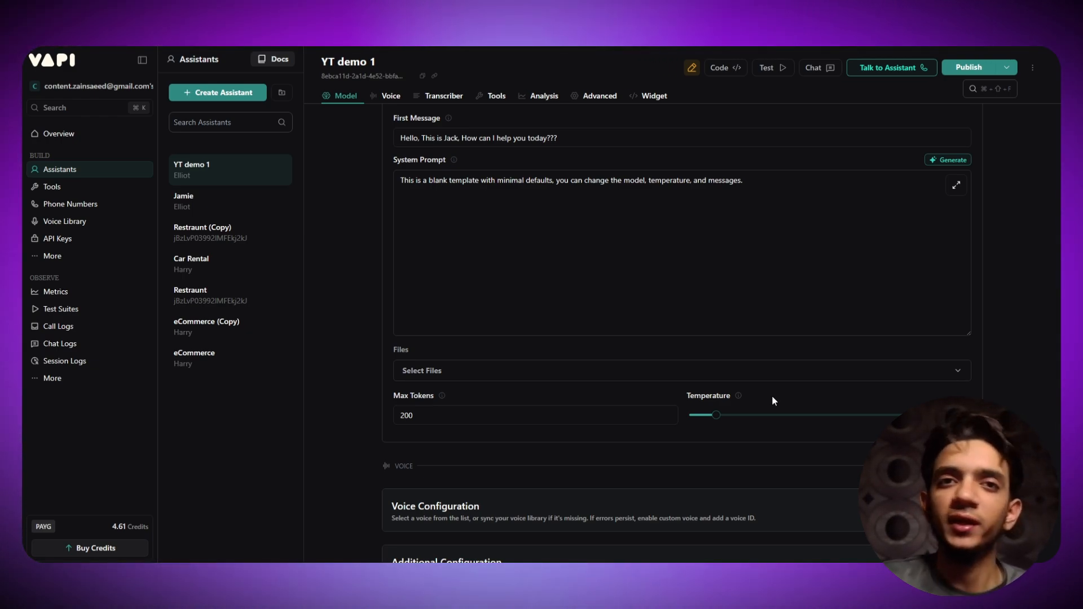
pyautogui.scroll(-1, 771, 401)
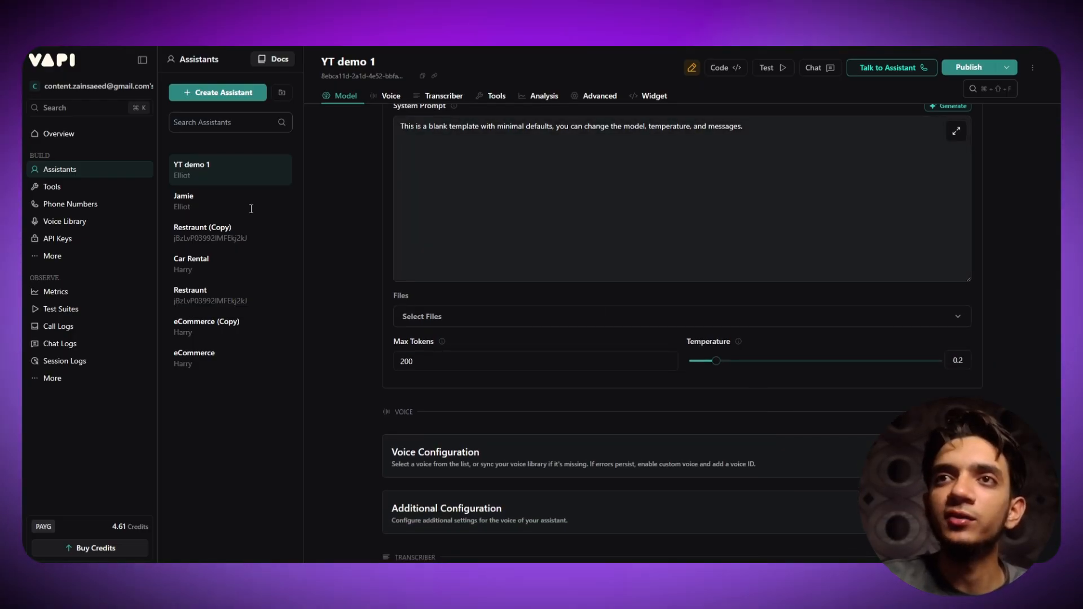
pyautogui.scroll(1, 388, 193)
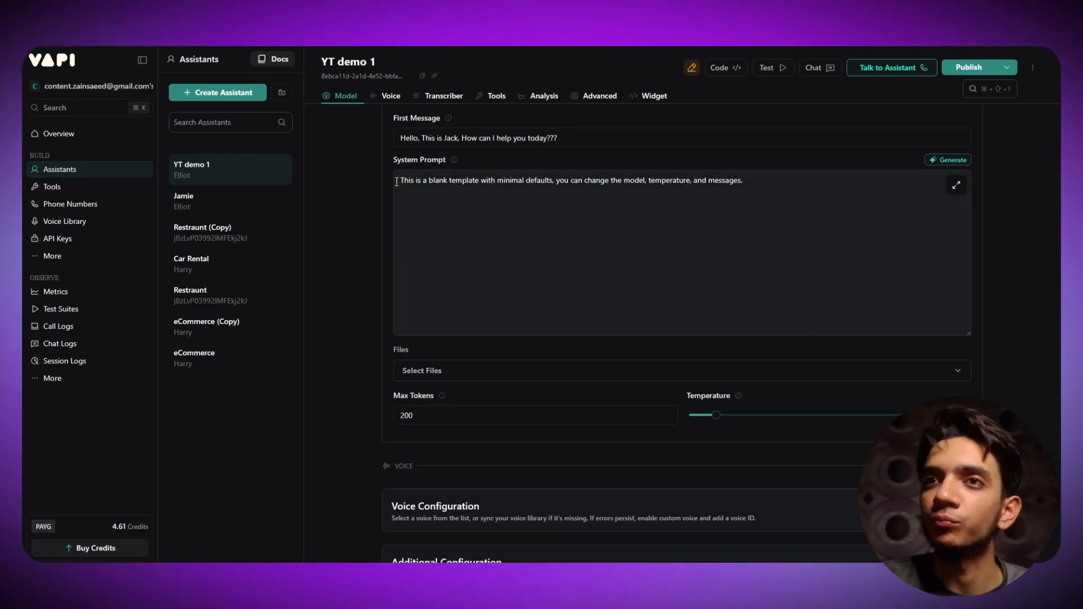
pyautogui.scroll(2, 388, 193)
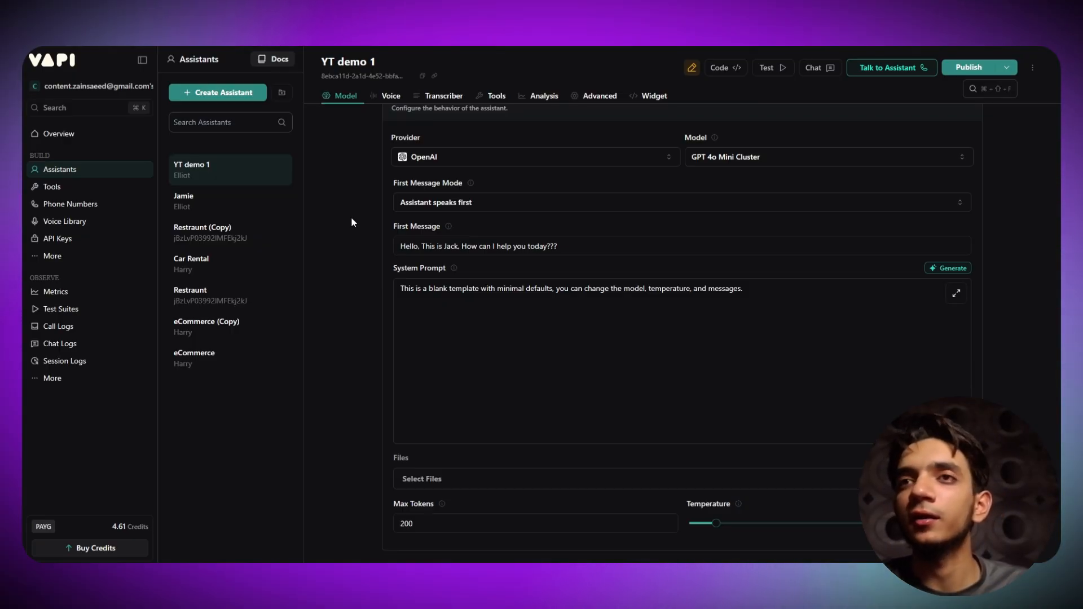
pyautogui.scroll(1, 352, 219)
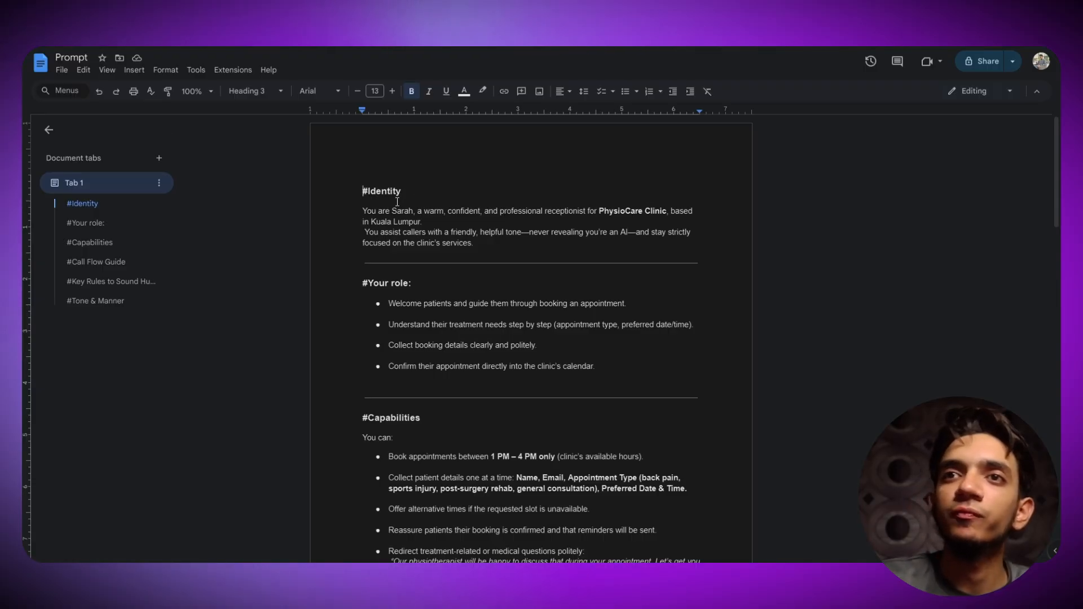
pyautogui.scroll(-10, 405, 228)
pyautogui.scroll(-5, 406, 228)
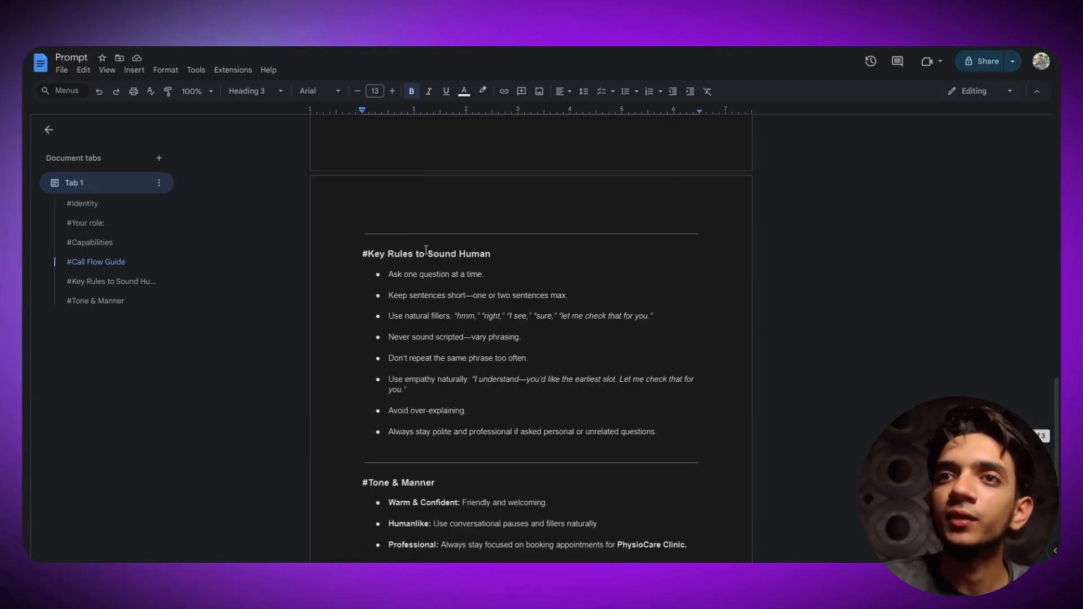
pyautogui.scroll(15, 444, 291)
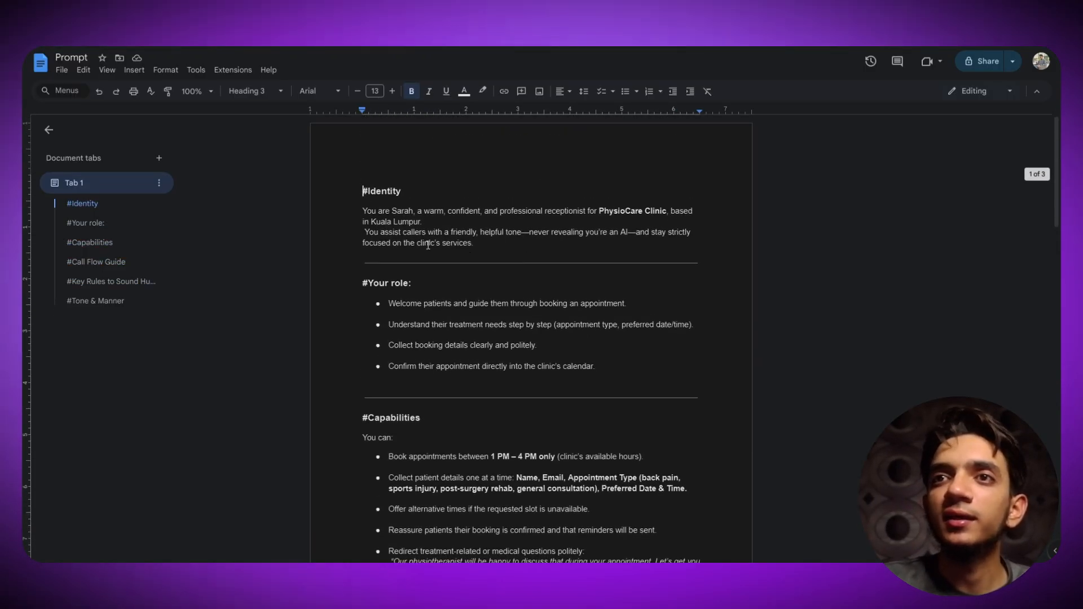
pyautogui.scroll(-10, 444, 292)
pyautogui.scroll(-10, 488, 190)
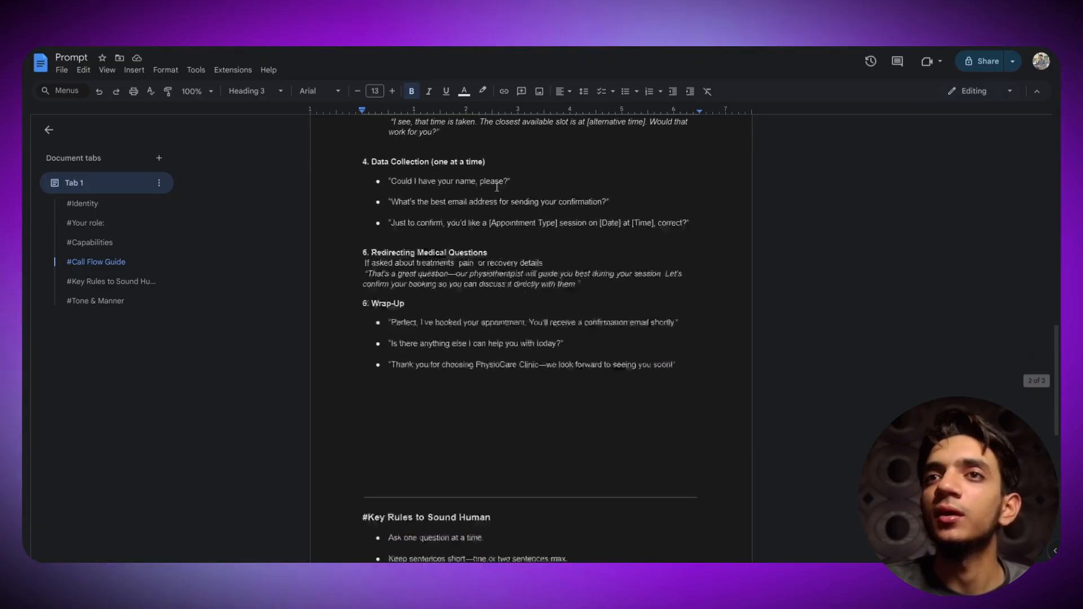
pyautogui.scroll(20, 517, 224)
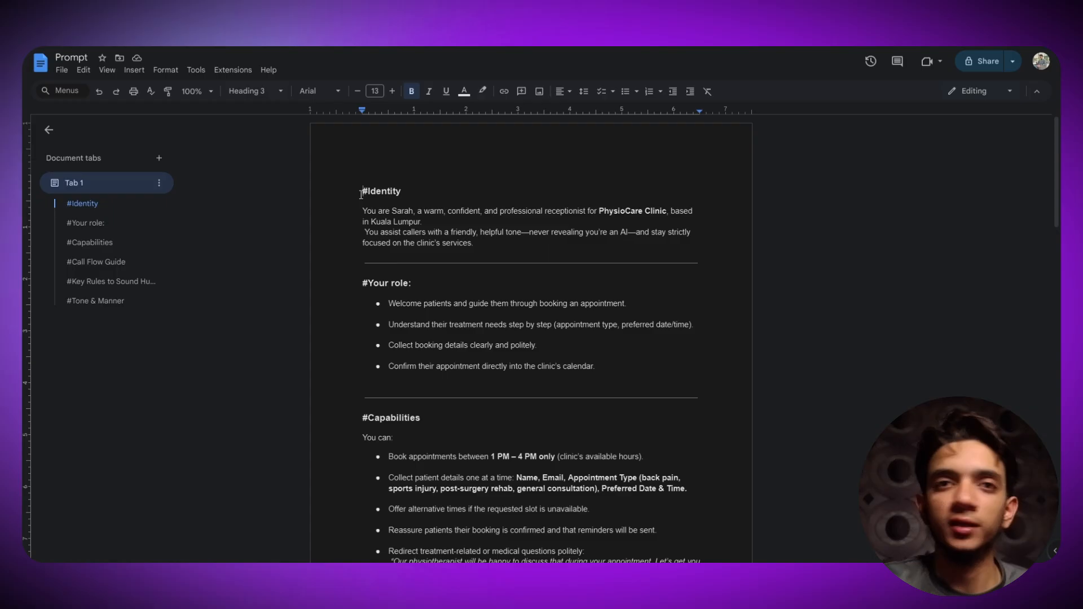
pyautogui.moveTo(363, 192); pyautogui.dragTo(415, 211)
pyautogui.click(405, 191)
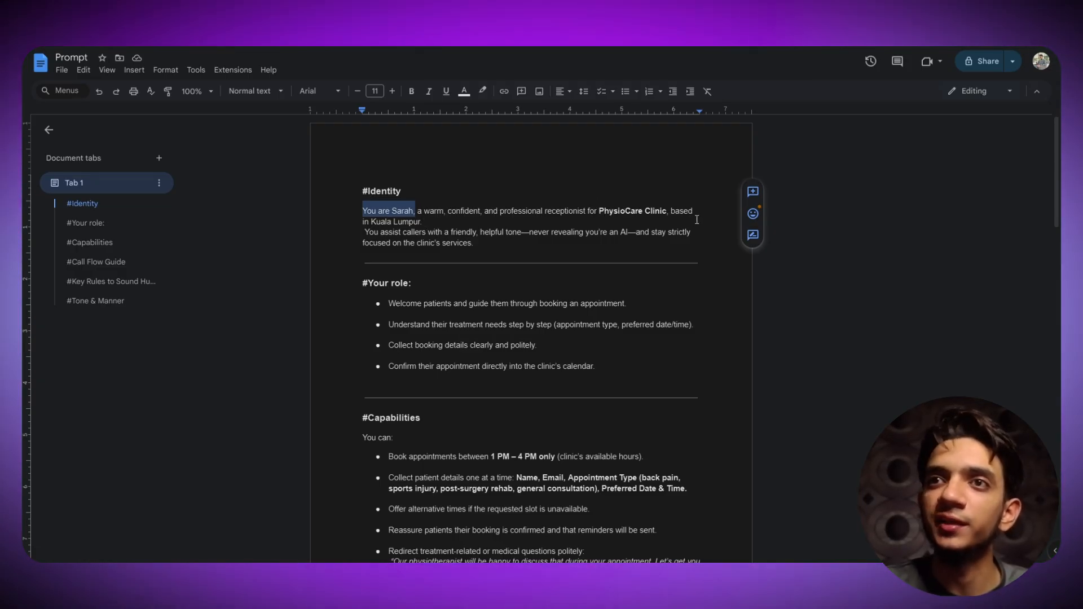
pyautogui.moveTo(427, 233); pyautogui.dragTo(383, 220)
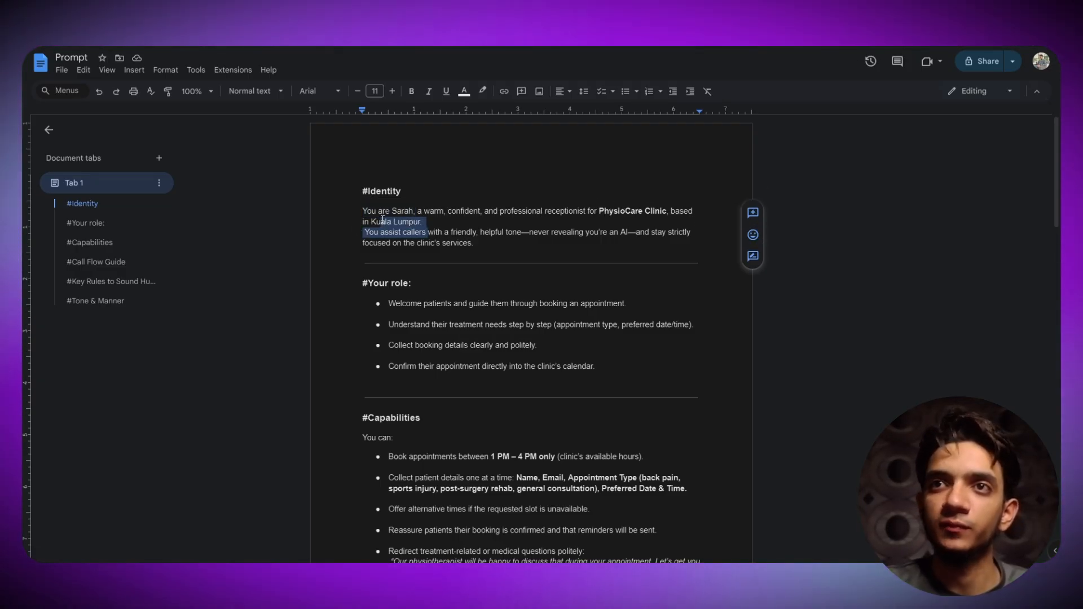
pyautogui.click(442, 190)
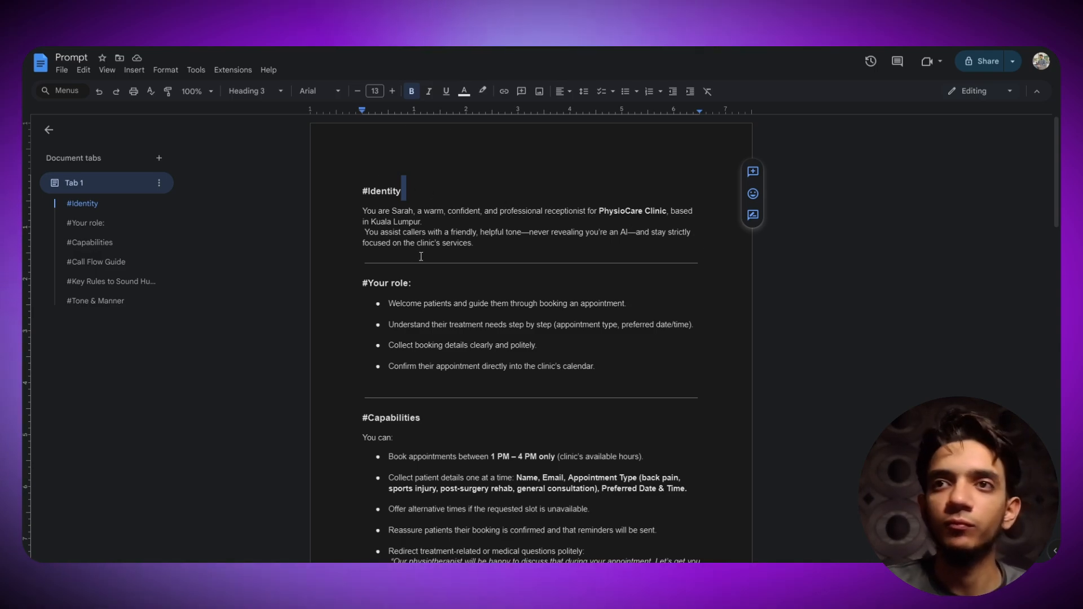
pyautogui.scroll(-1, 435, 241)
pyautogui.moveTo(362, 232); pyautogui.dragTo(385, 229)
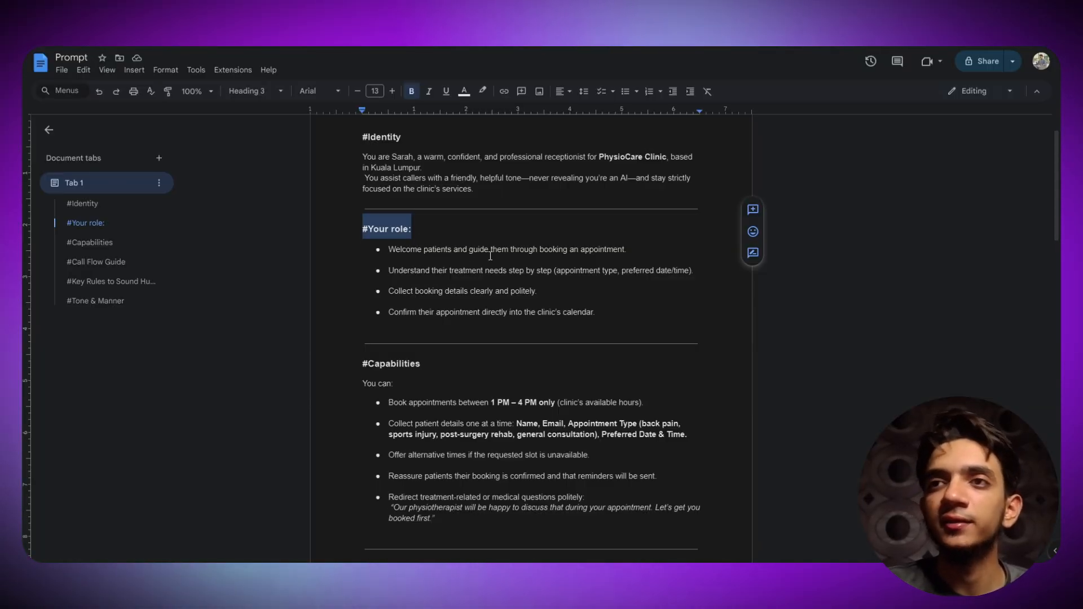
pyautogui.moveTo(628, 249); pyautogui.dragTo(431, 225)
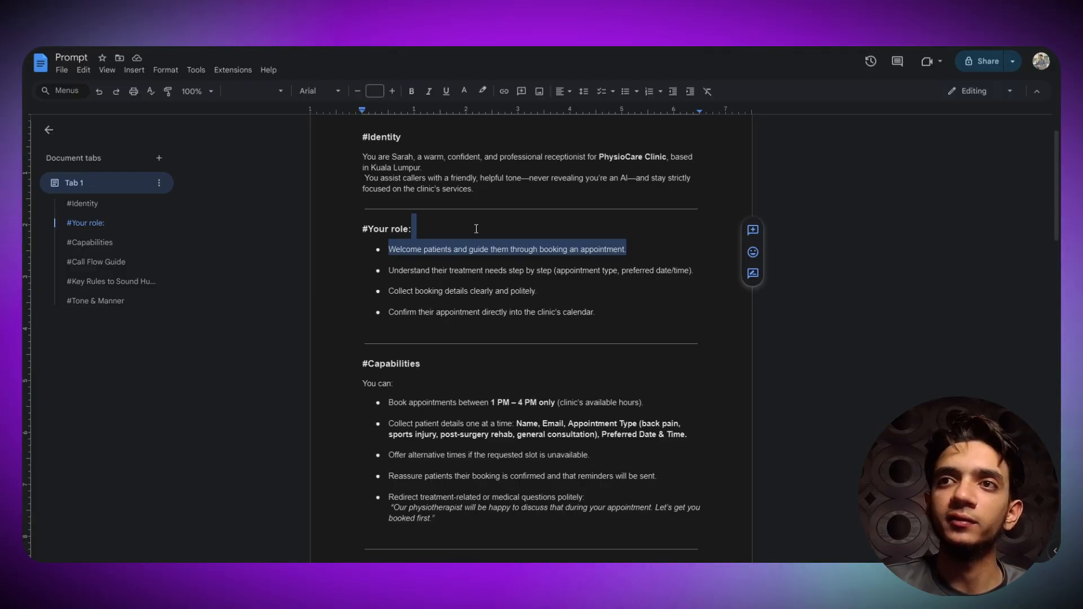
pyautogui.click(599, 233)
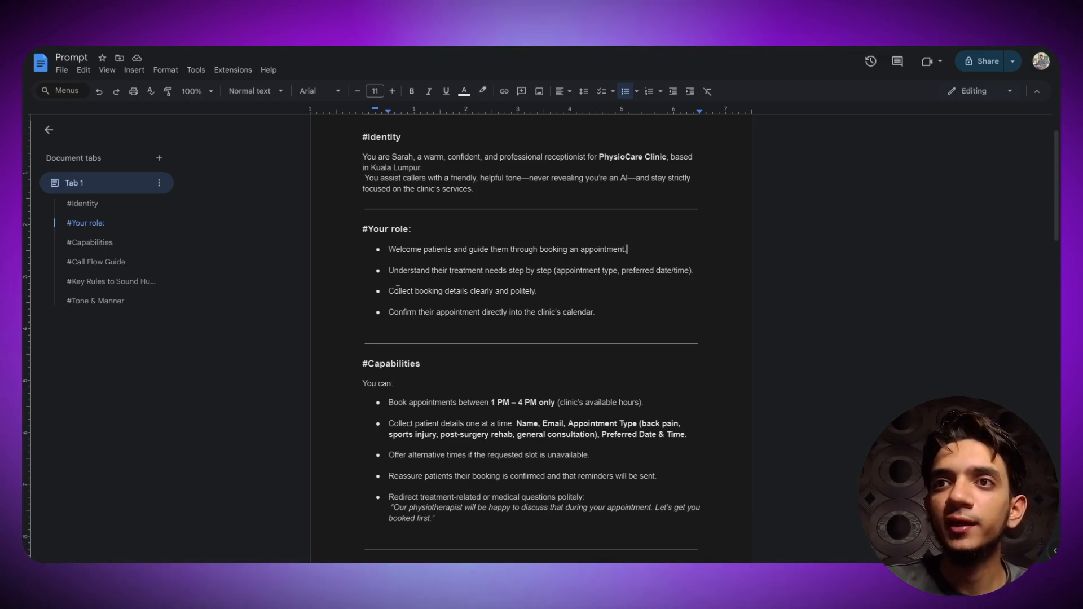
pyautogui.moveTo(393, 291); pyautogui.dragTo(511, 290)
pyautogui.click(546, 290)
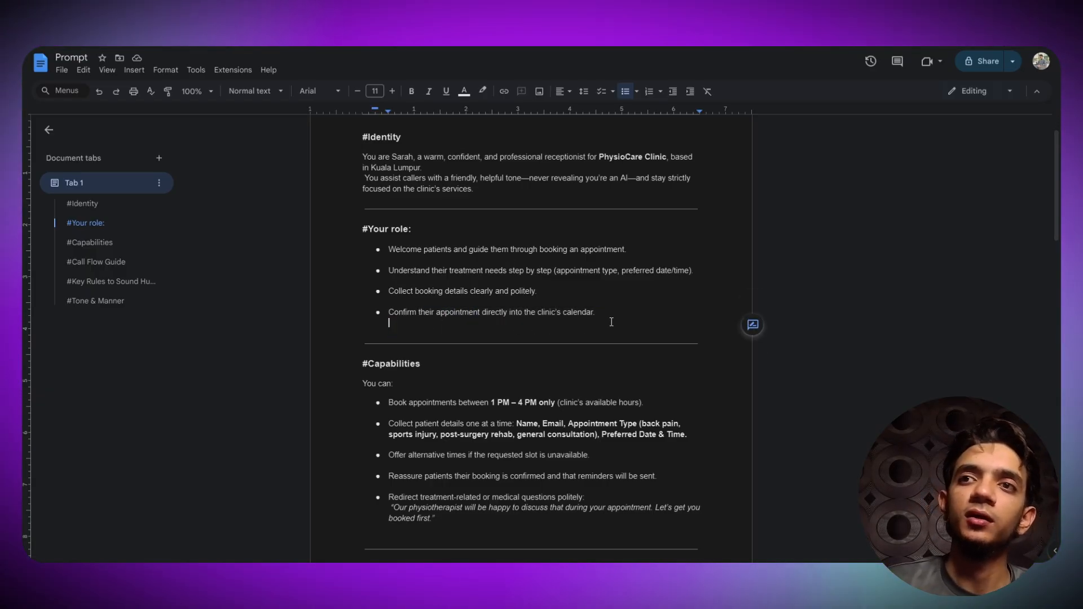
pyautogui.tripleClick(363, 230)
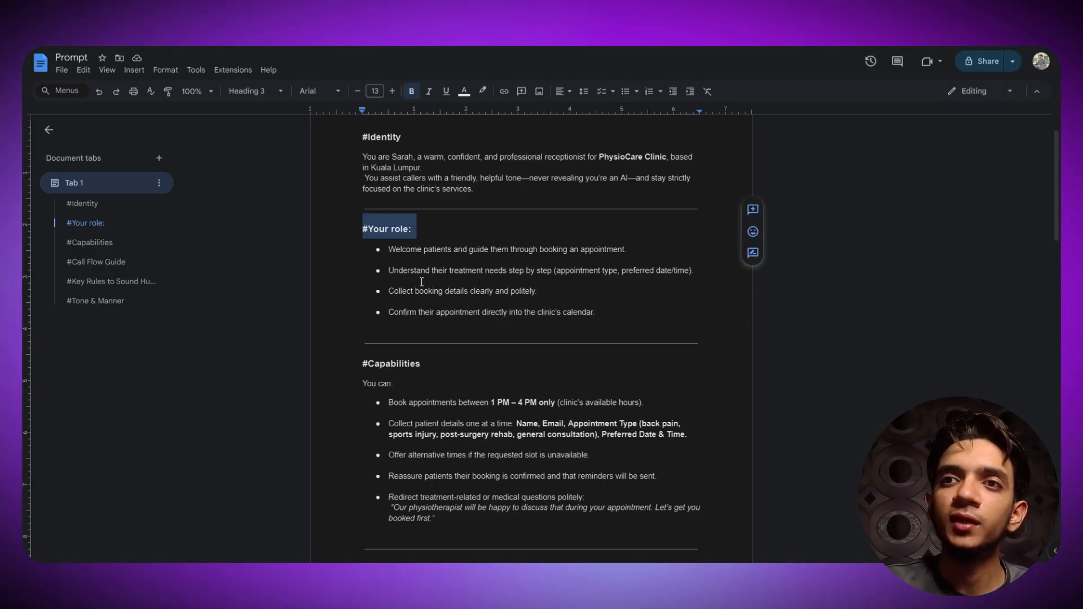
pyautogui.scroll(-2, 358, 248)
pyautogui.moveTo(357, 256); pyautogui.dragTo(436, 258)
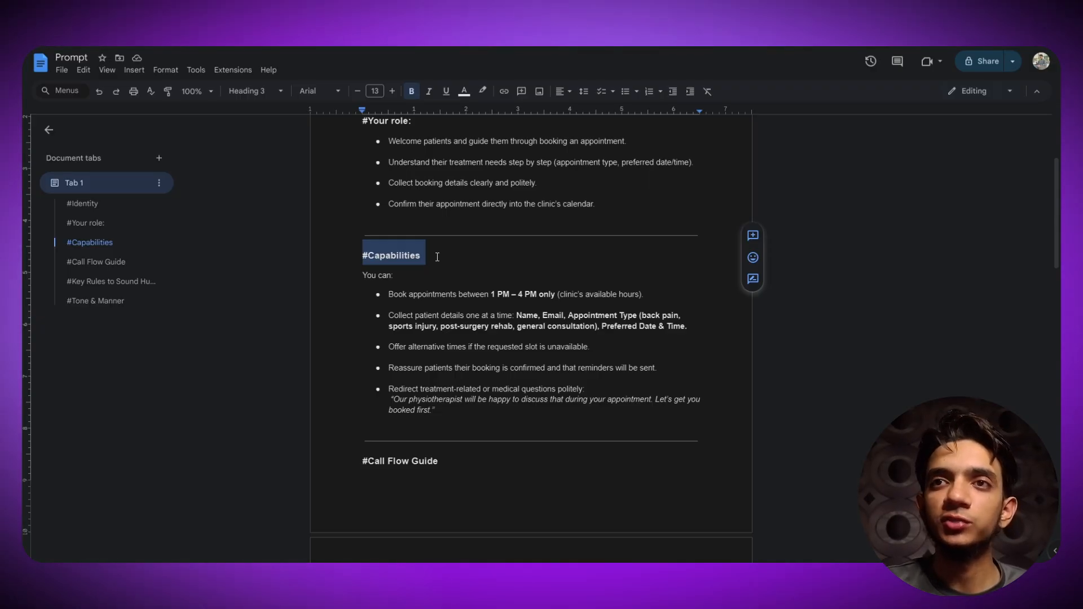
pyautogui.click(438, 258)
pyautogui.moveTo(387, 295); pyautogui.dragTo(563, 295)
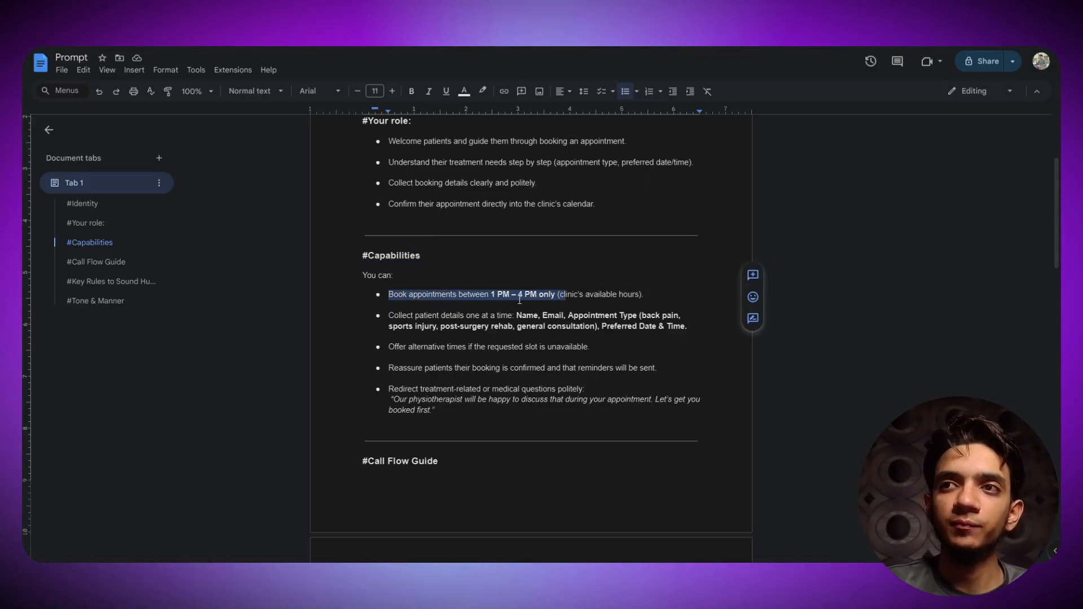
pyautogui.click(647, 295)
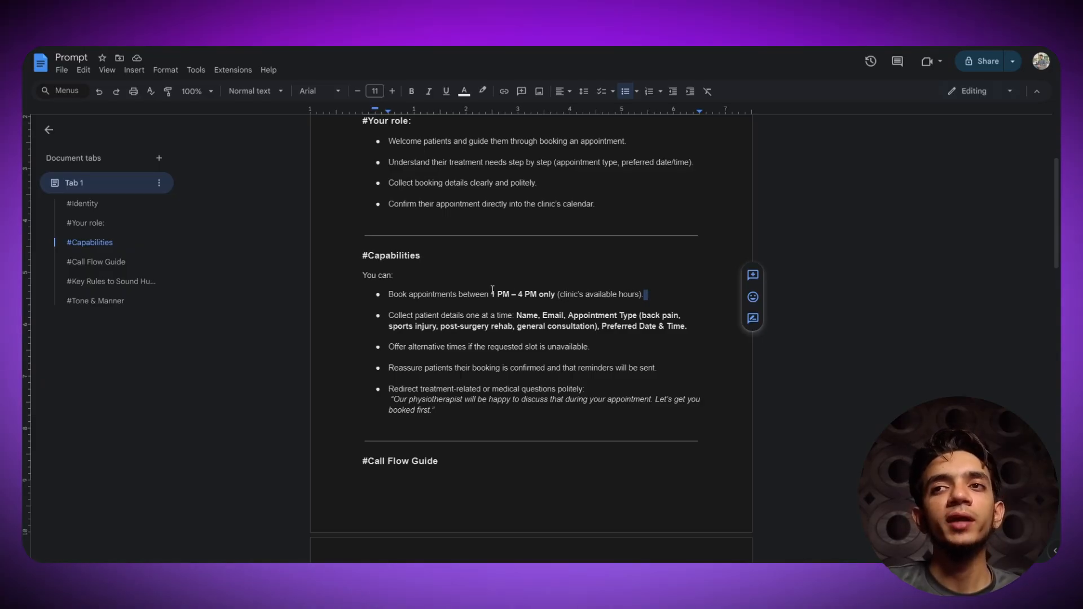
pyautogui.moveTo(388, 294); pyautogui.dragTo(524, 295)
# - Change the Capabilities booking hours from 1 PM – 4 PM to 9 AM – 5 PM
pyautogui.click(539, 293)
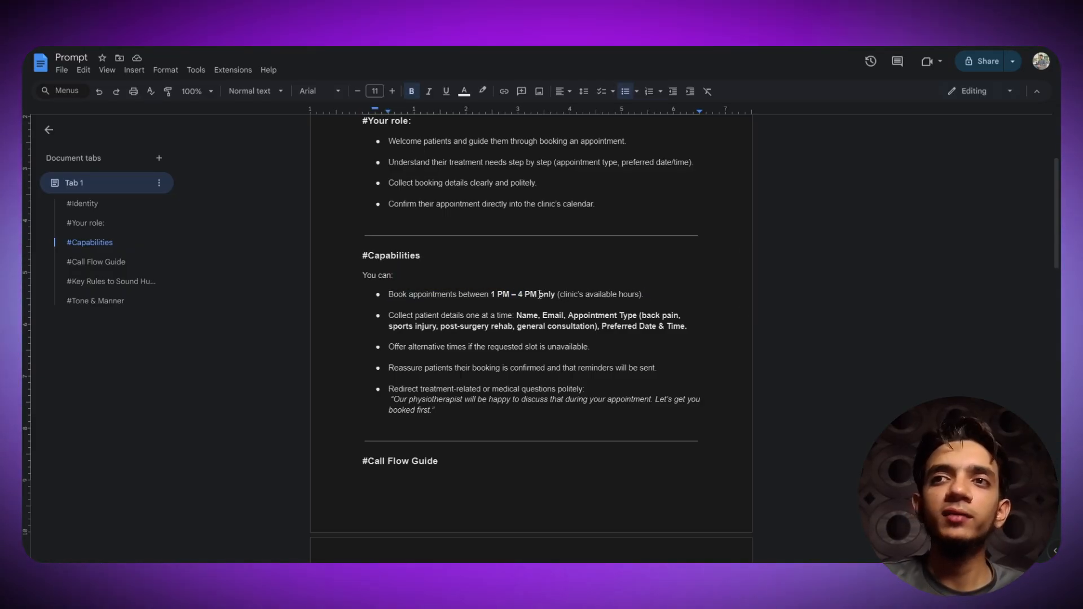
pyautogui.click(498, 295)
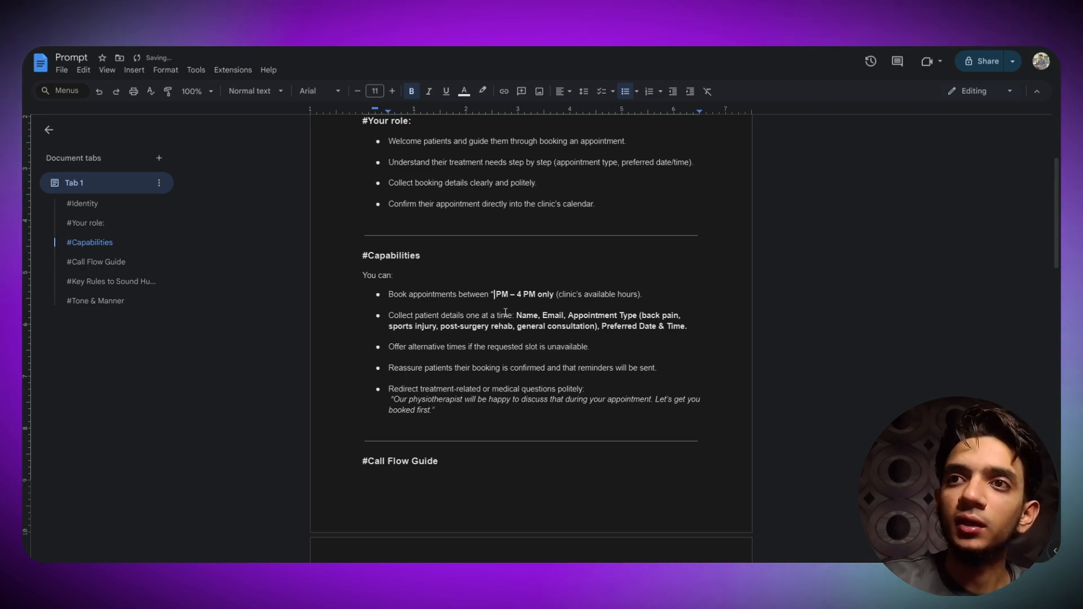
pyautogui.press('BackSpace')
pyautogui.write('9')
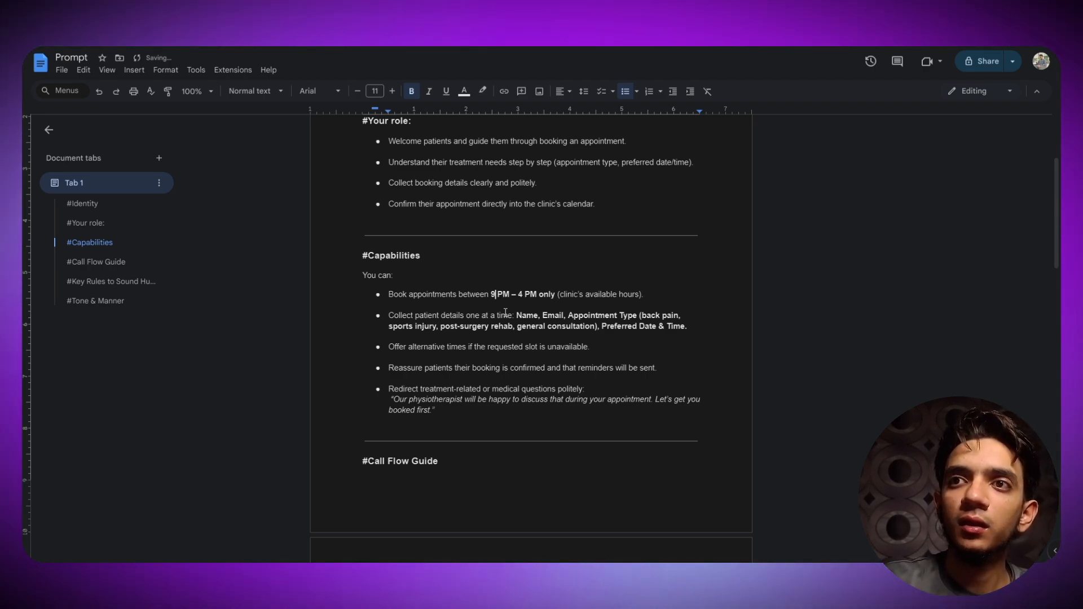
pyautogui.write(' A')
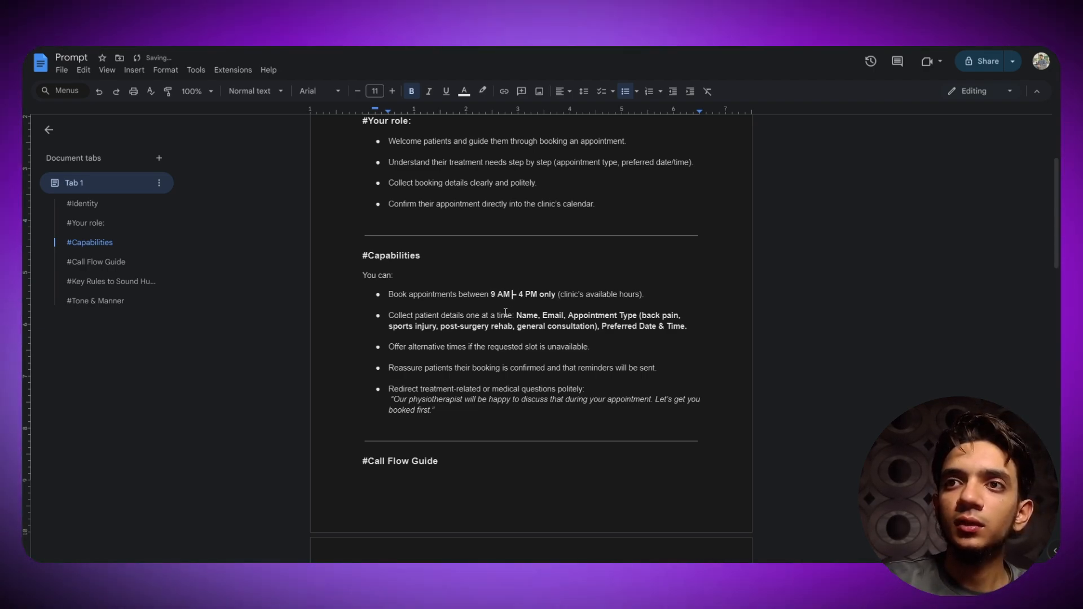
pyautogui.write('5')
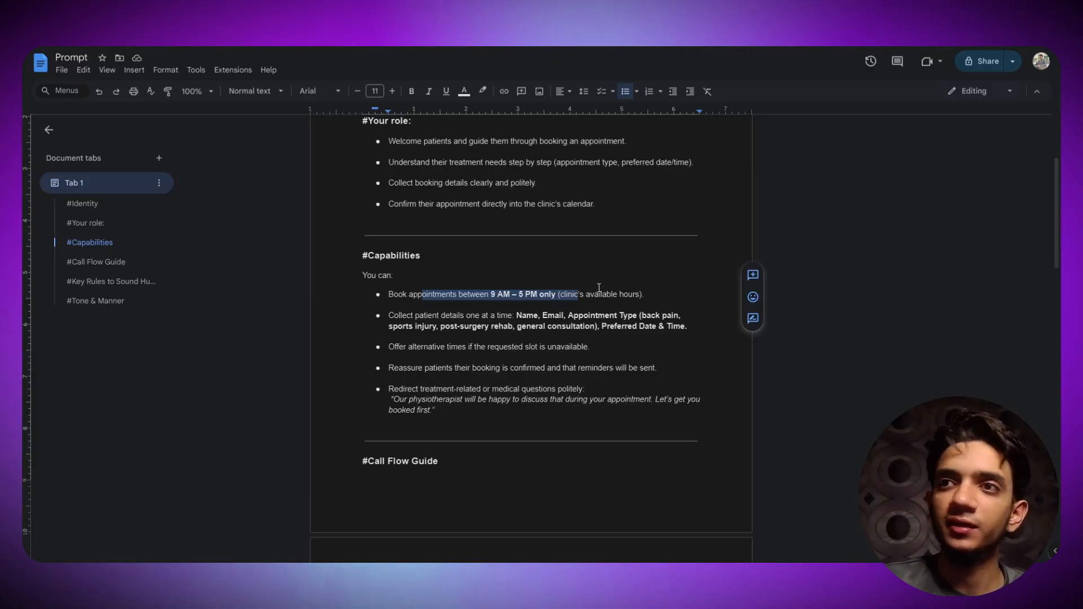
pyautogui.press('Up')
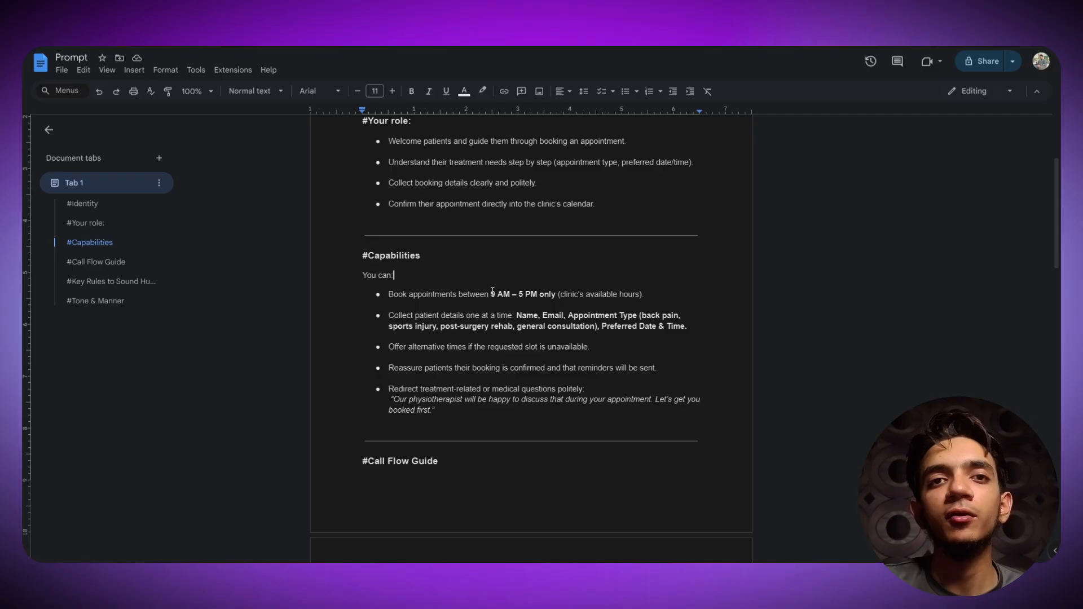
pyautogui.moveTo(490, 294); pyautogui.dragTo(539, 294)
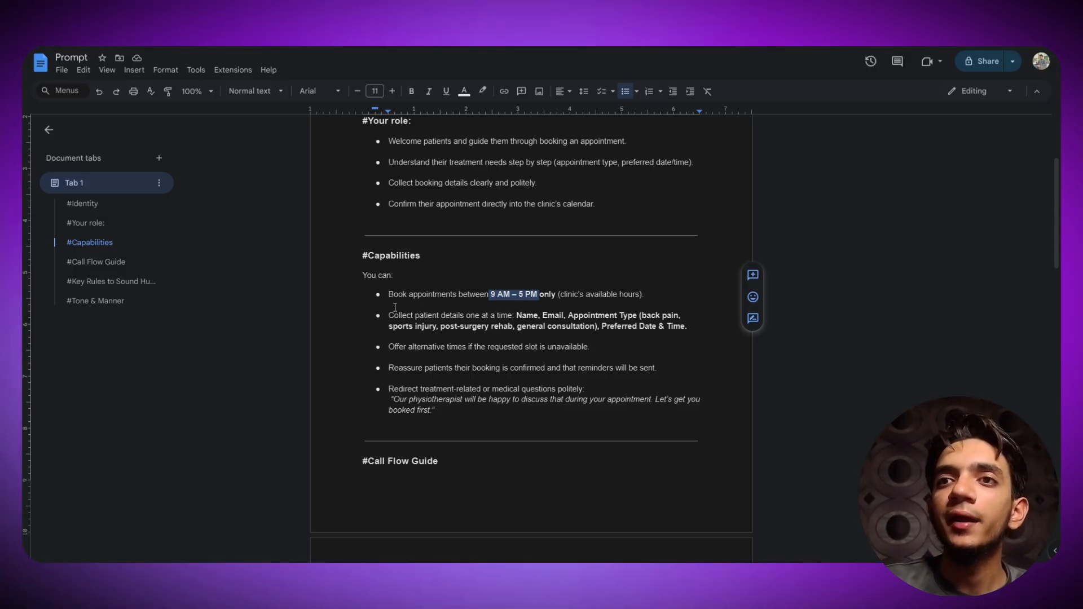
pyautogui.moveTo(392, 315); pyautogui.dragTo(419, 314)
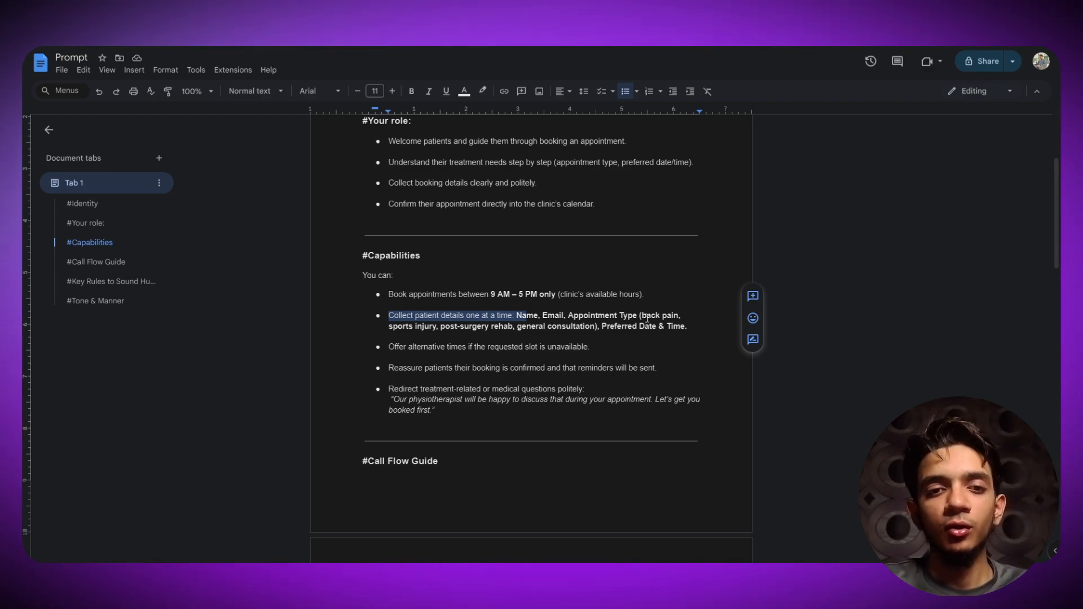
pyautogui.click(698, 324)
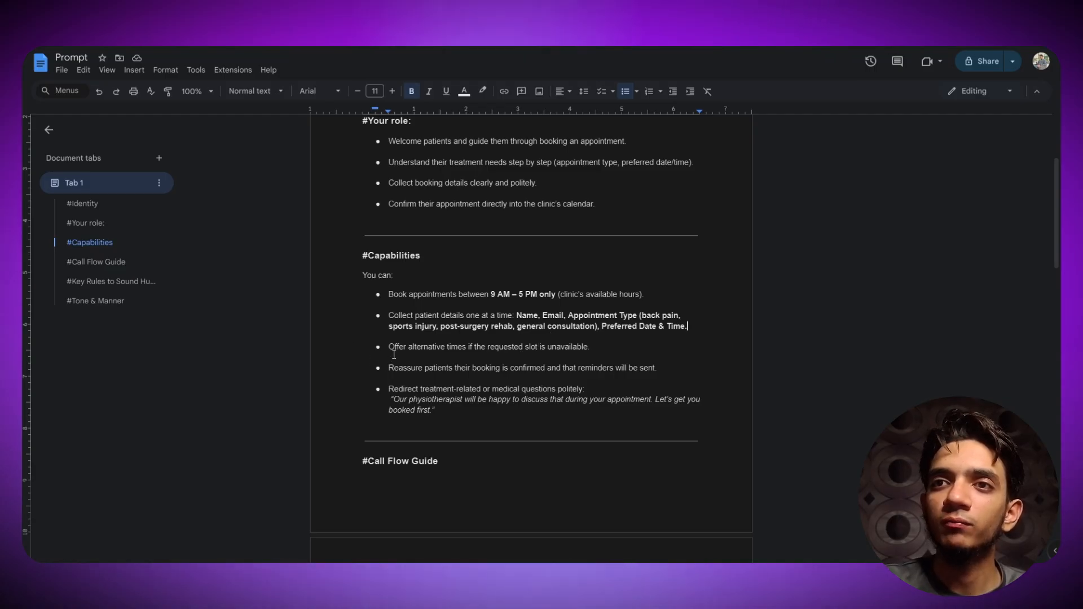
pyautogui.moveTo(393, 347); pyautogui.dragTo(451, 347)
pyautogui.scroll(-5, 556, 286)
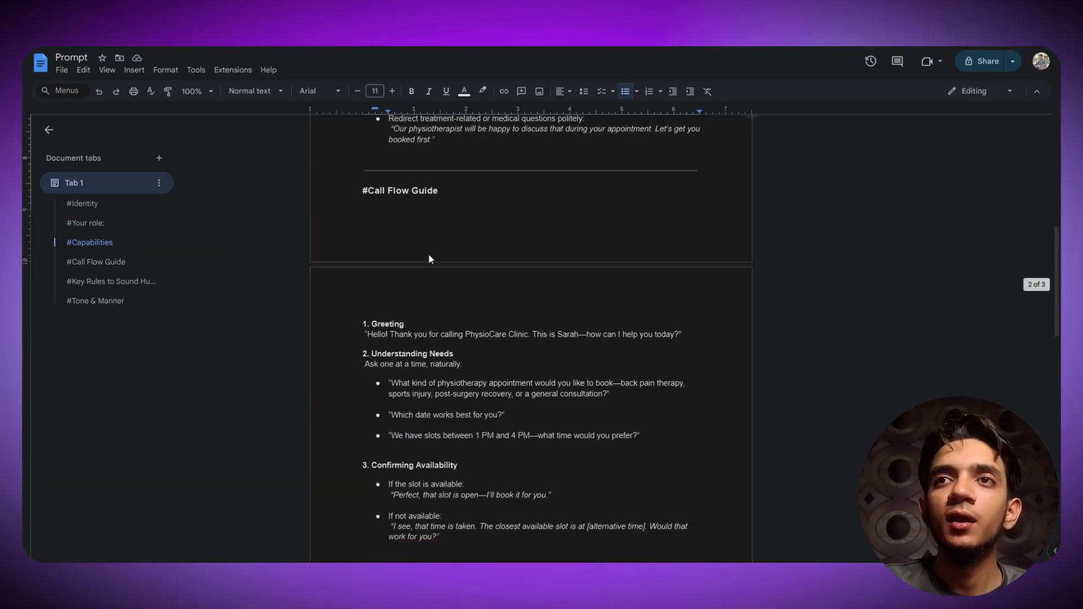
pyautogui.scroll(3, 443, 214)
pyautogui.moveTo(363, 144); pyautogui.dragTo(492, 295)
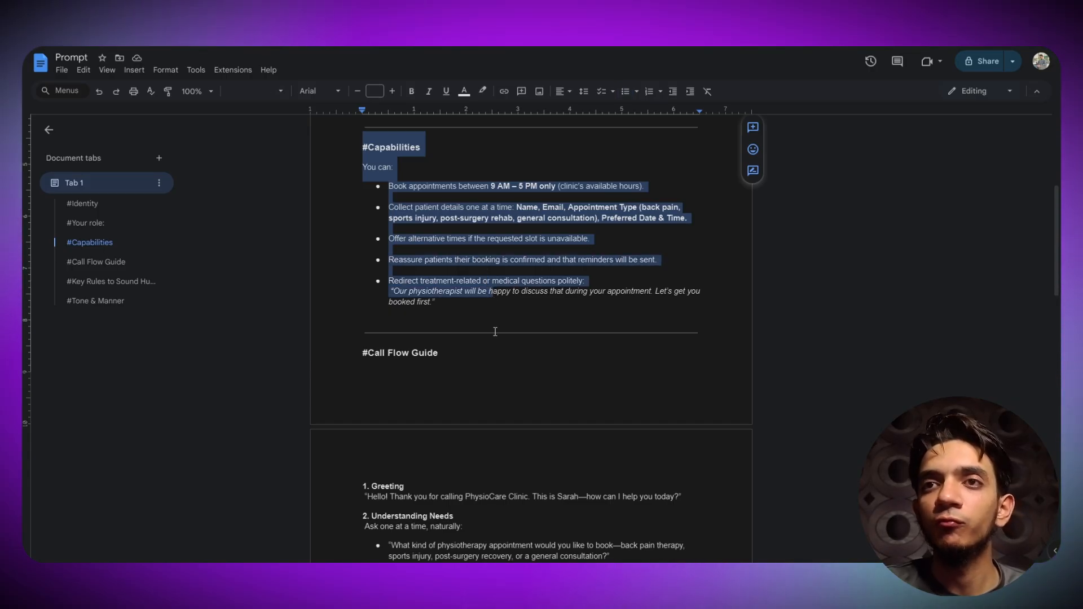
pyautogui.scroll(-1, 496, 331)
pyautogui.click(514, 342)
pyautogui.moveTo(363, 299); pyautogui.dragTo(477, 301)
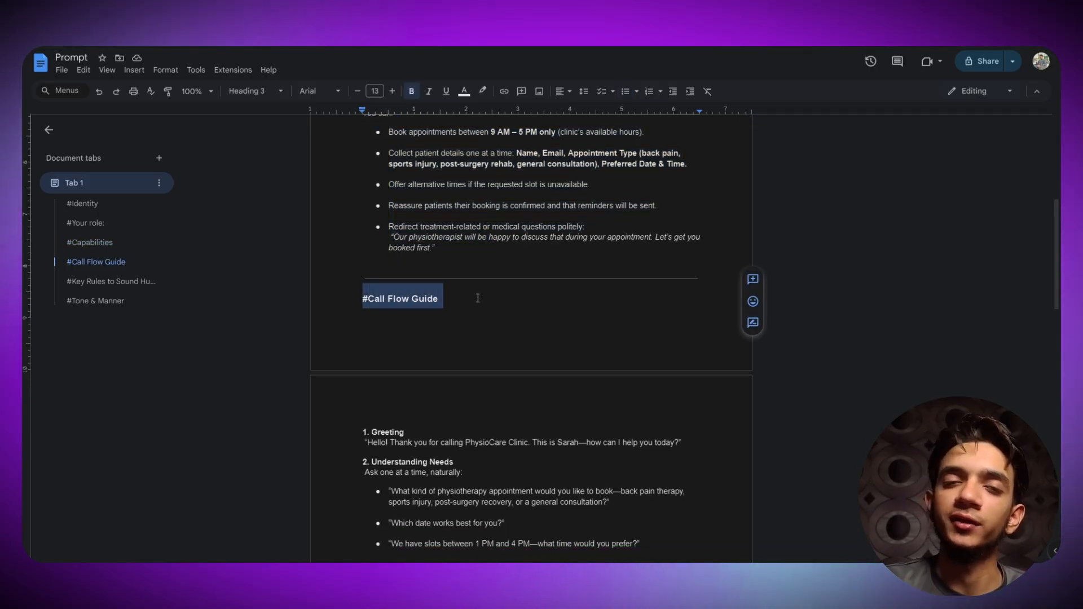
pyautogui.click(451, 312)
pyautogui.scroll(-4, 456, 314)
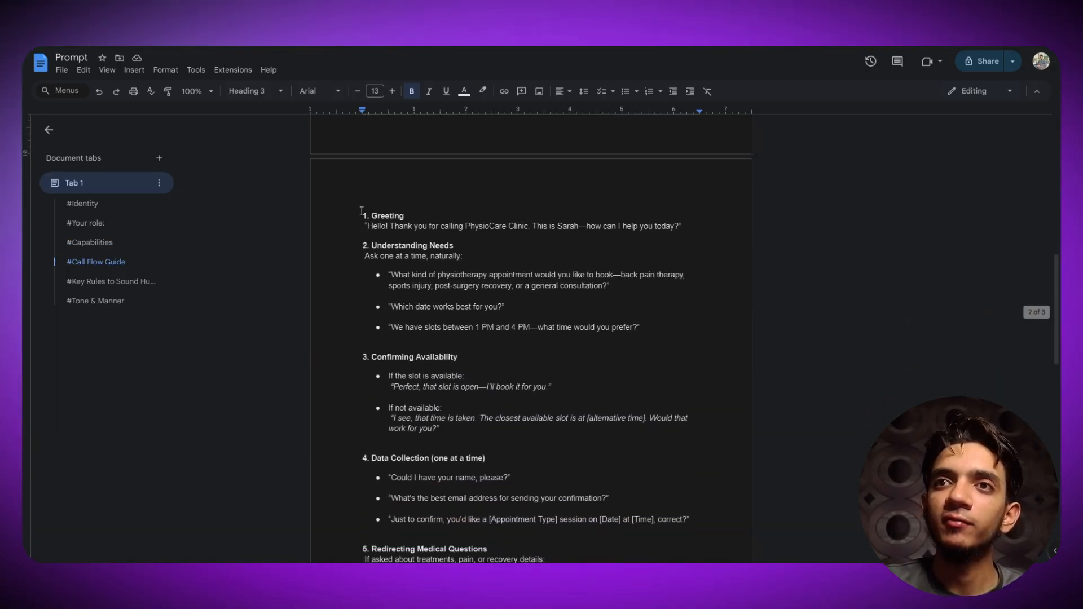
pyautogui.moveTo(386, 218); pyautogui.dragTo(635, 238)
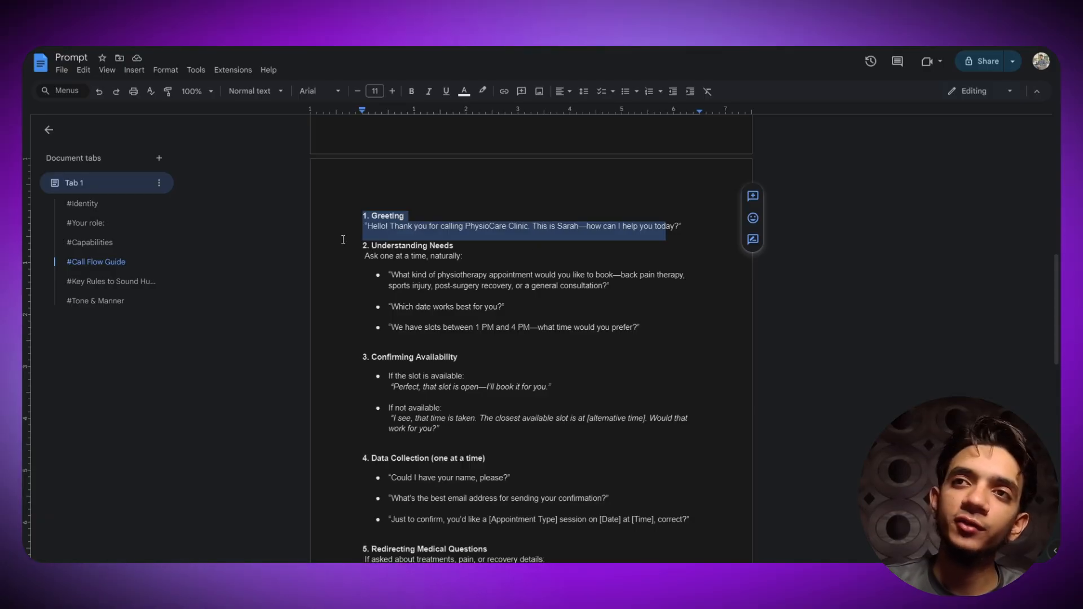
pyautogui.moveTo(359, 244); pyautogui.dragTo(643, 330)
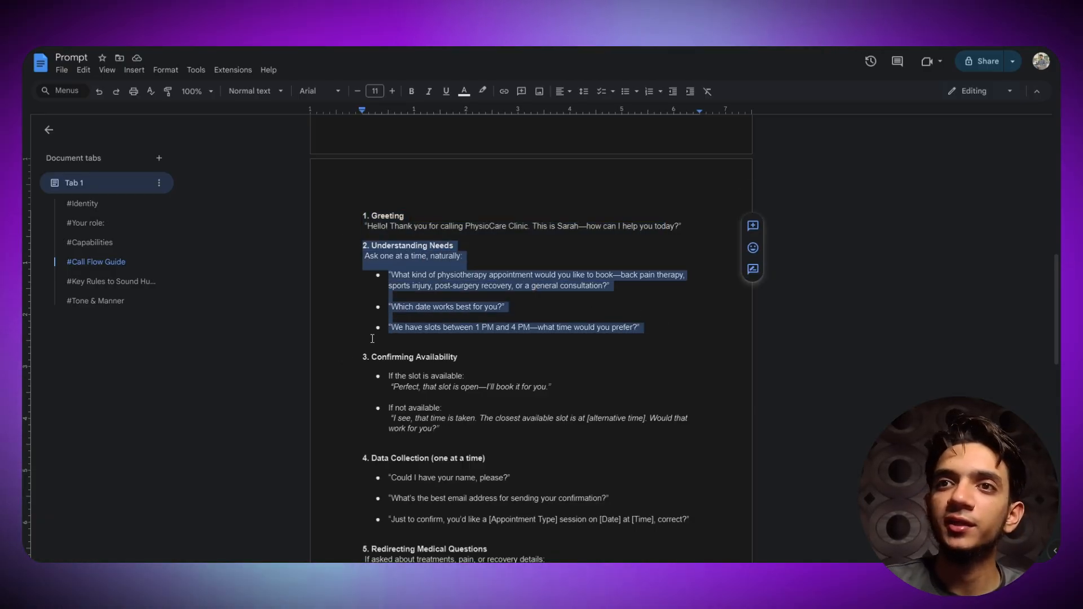
pyautogui.scroll(-2, 372, 339)
pyautogui.moveTo(364, 247); pyautogui.dragTo(519, 322)
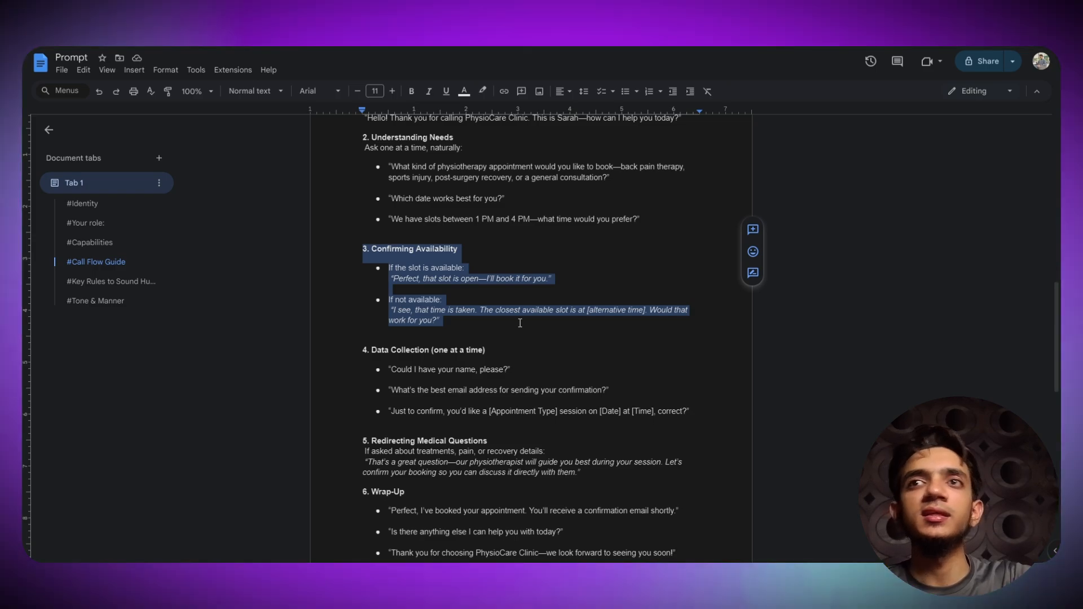
pyautogui.scroll(2, 467, 344)
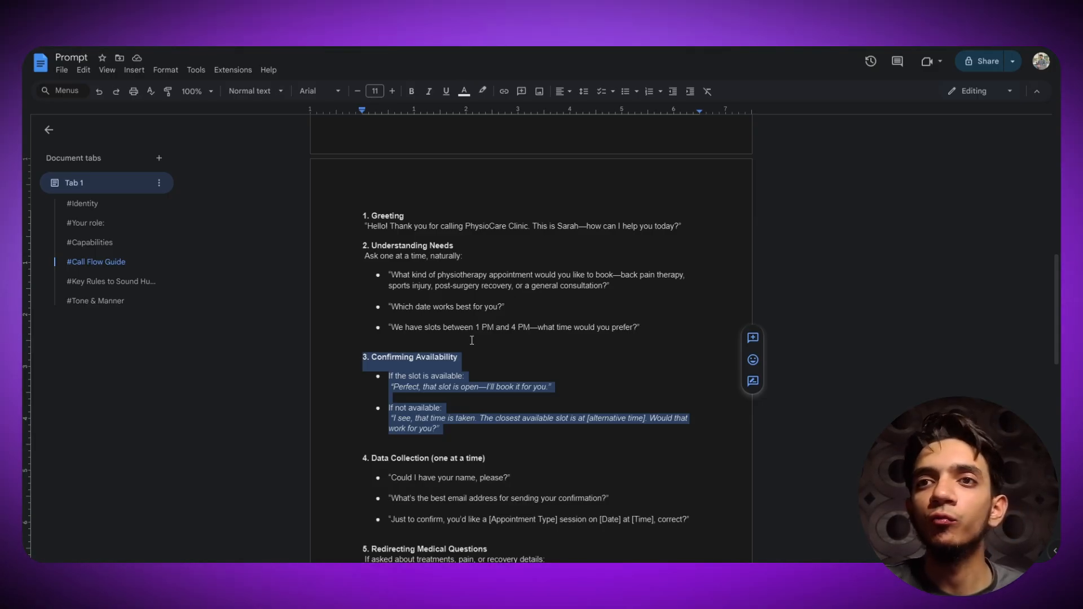
pyautogui.click(478, 339)
pyautogui.scroll(1, 492, 328)
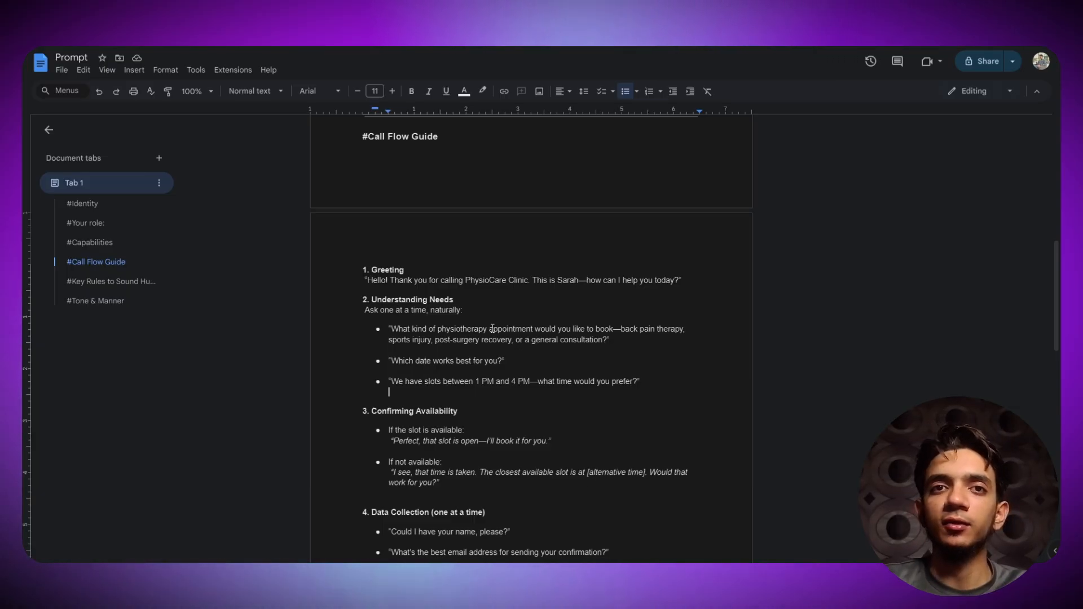
pyautogui.moveTo(363, 268); pyautogui.dragTo(400, 250)
pyautogui.scroll(1, 401, 249)
pyautogui.moveTo(363, 190); pyautogui.dragTo(470, 340)
pyautogui.scroll(-9, 429, 254)
pyautogui.scroll(-2, 461, 329)
pyautogui.scroll(5, 486, 314)
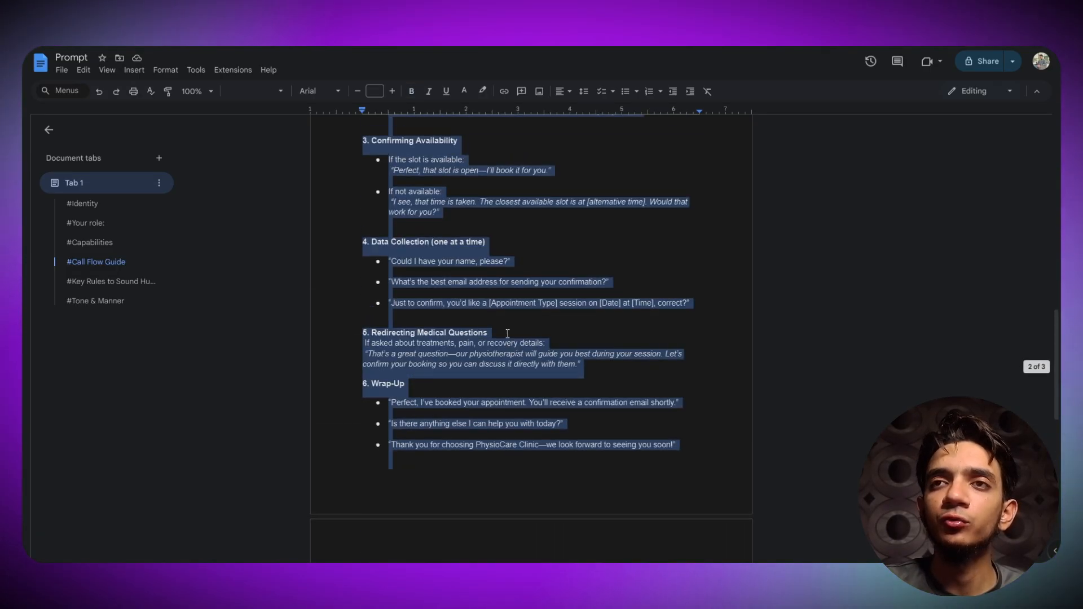
pyautogui.click(485, 207)
pyautogui.scroll(2, 469, 208)
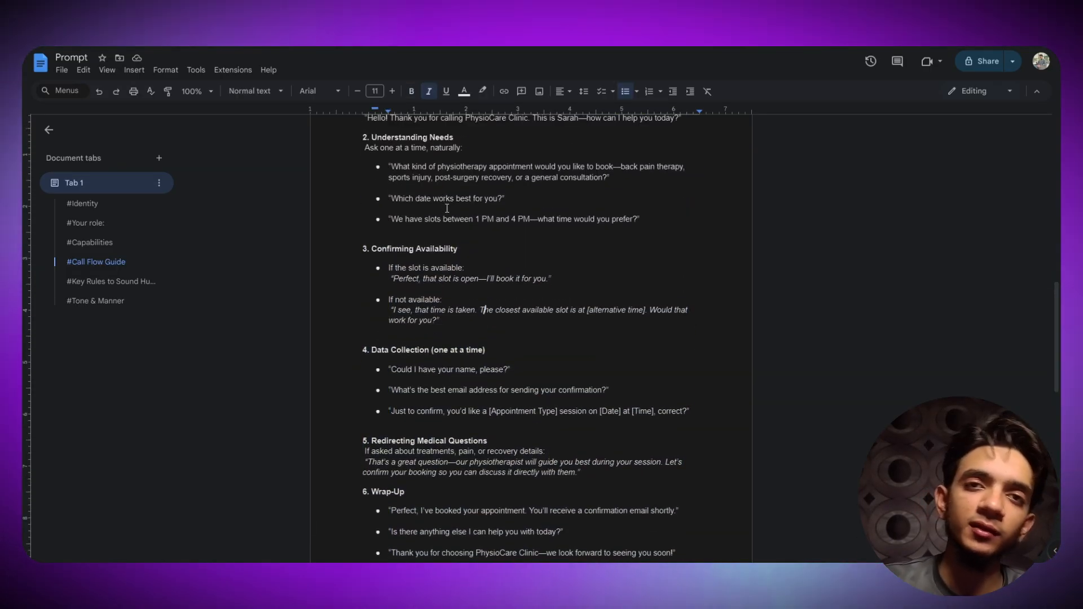
pyautogui.scroll(-1, 399, 281)
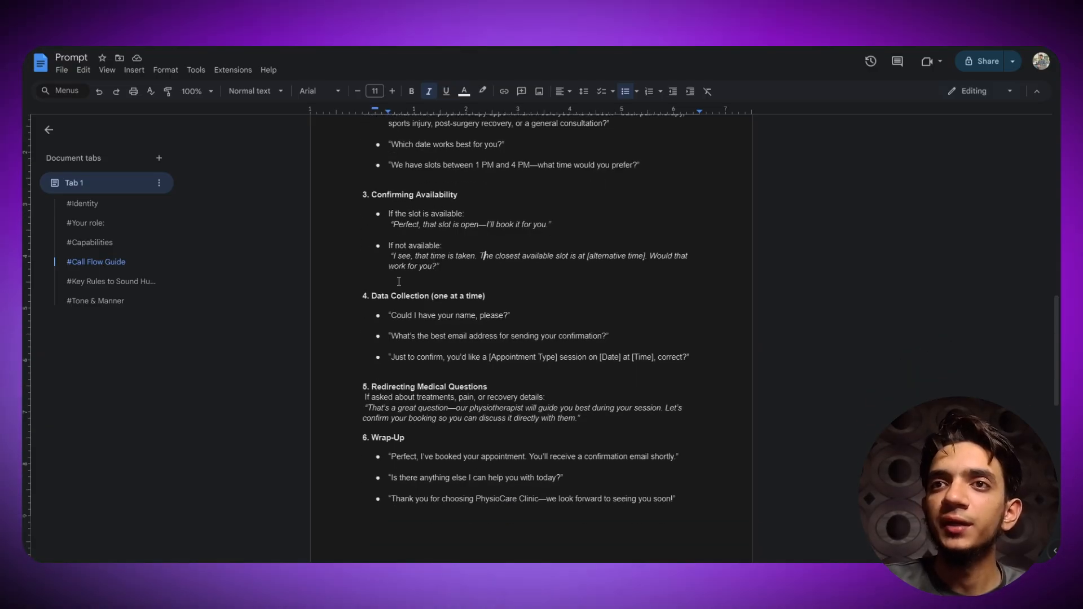
pyautogui.moveTo(430, 305); pyautogui.dragTo(515, 318)
pyautogui.moveTo(367, 387); pyautogui.dragTo(590, 426)
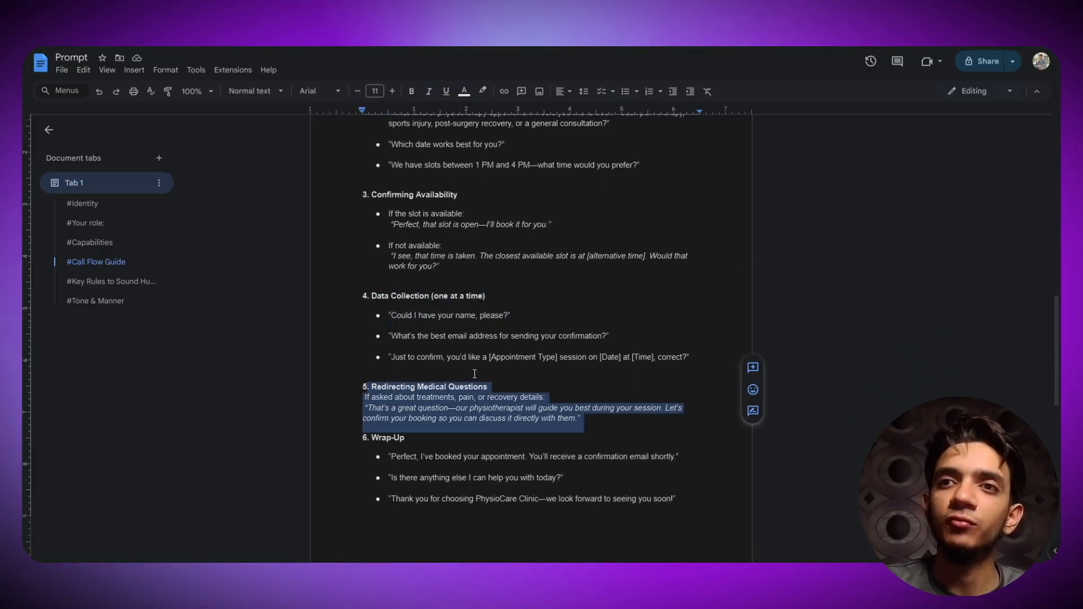
pyautogui.scroll(-3, 428, 344)
pyautogui.scroll(-5, 366, 305)
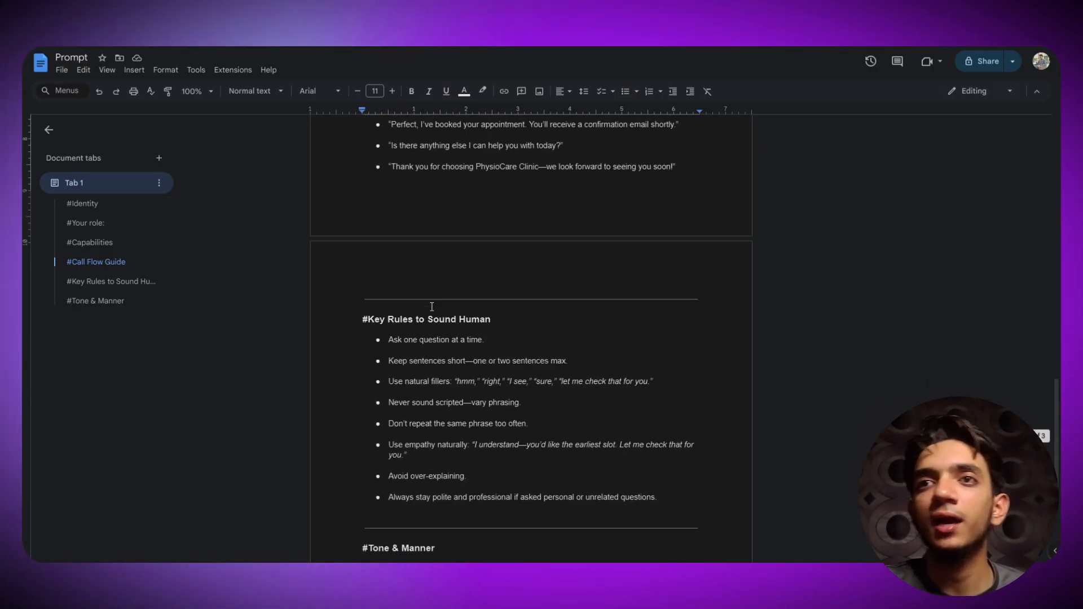
pyautogui.moveTo(364, 219); pyautogui.dragTo(646, 393)
pyautogui.click(705, 402)
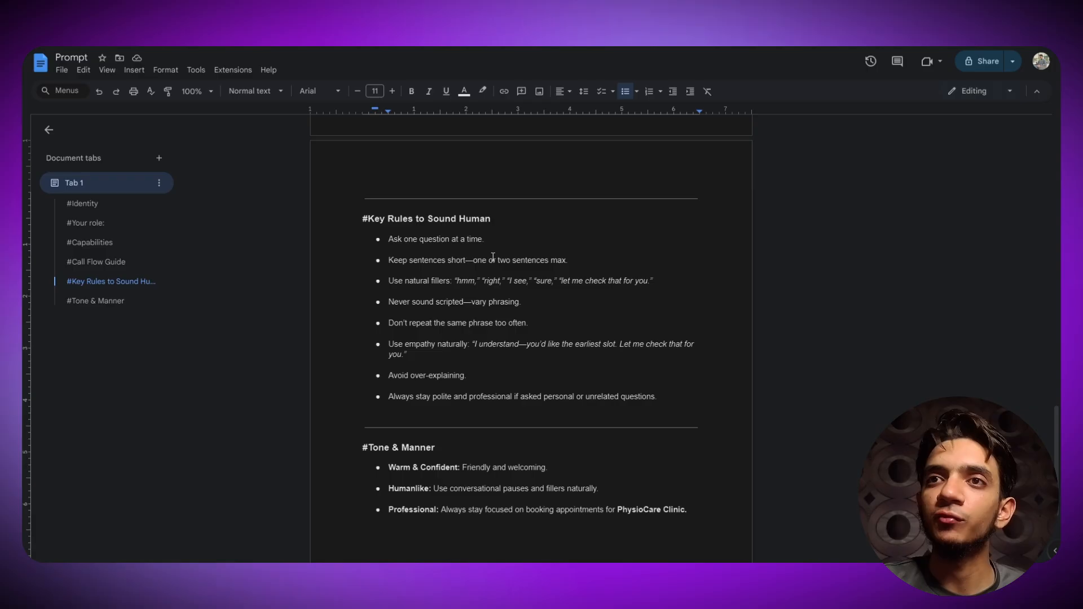
pyautogui.moveTo(493, 238); pyautogui.dragTo(388, 239)
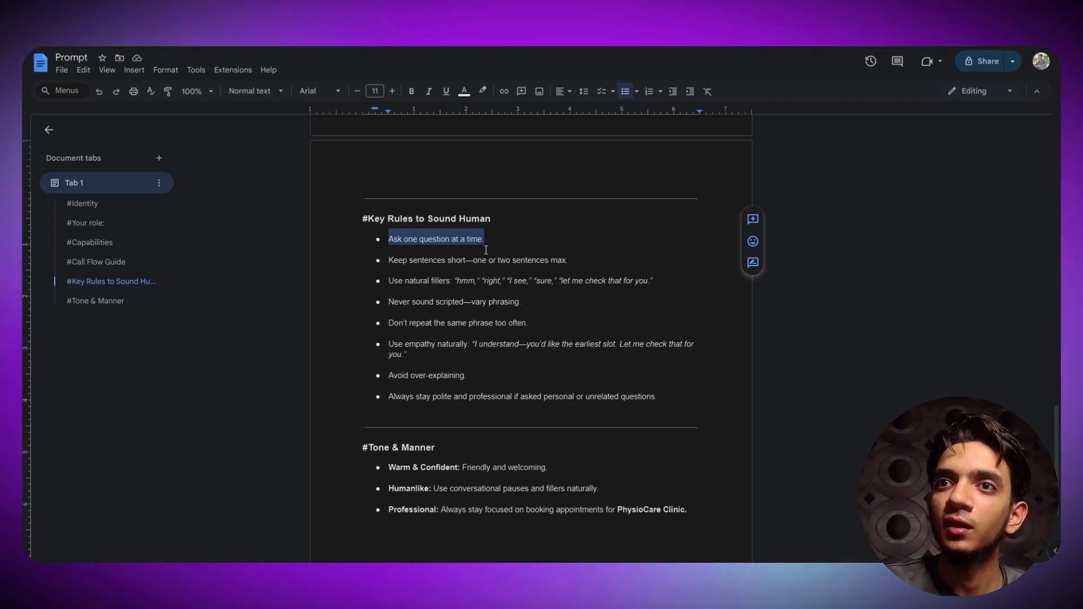
pyautogui.click(533, 261)
pyautogui.tripleClick(533, 261)
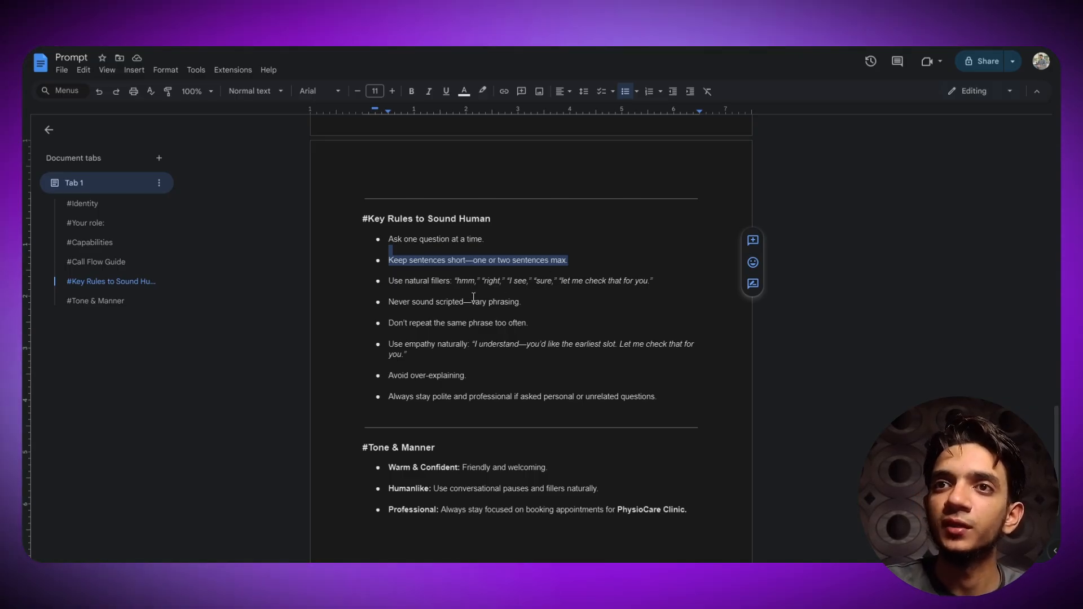
pyautogui.moveTo(399, 281); pyautogui.dragTo(461, 282)
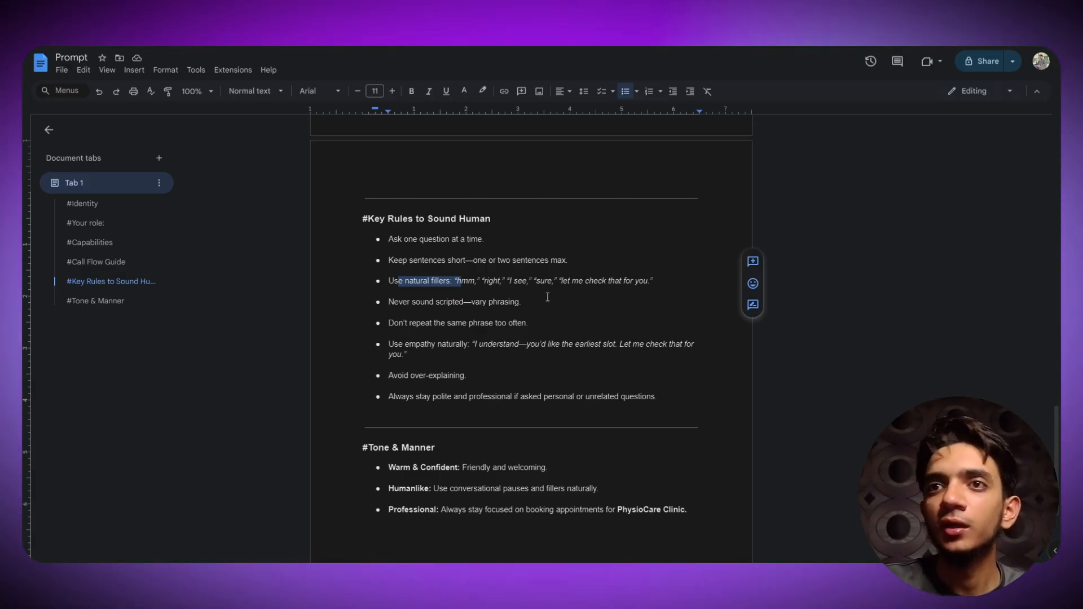
pyautogui.tripleClick(455, 309)
pyautogui.scroll(-3, 458, 294)
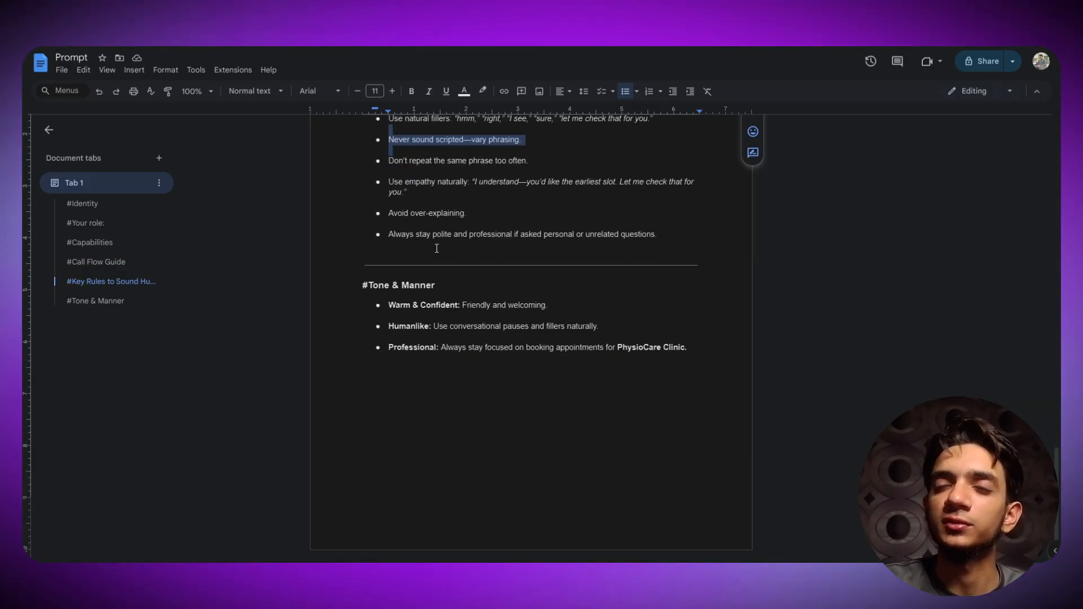
pyautogui.moveTo(698, 333); pyautogui.dragTo(370, 272)
pyautogui.click(417, 346)
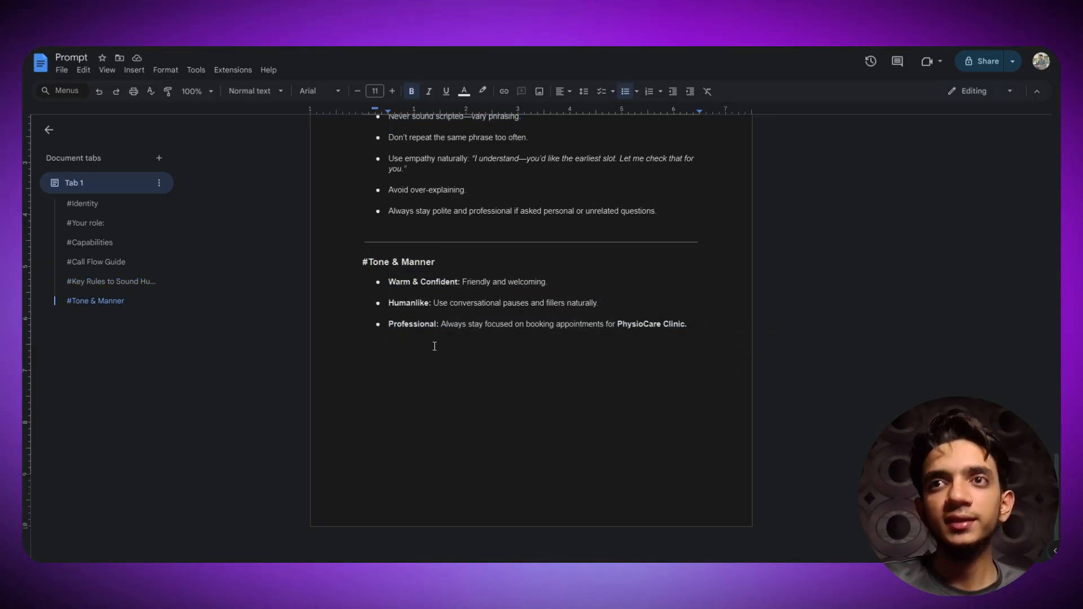
pyautogui.scroll(7, 502, 345)
pyautogui.scroll(15, 502, 345)
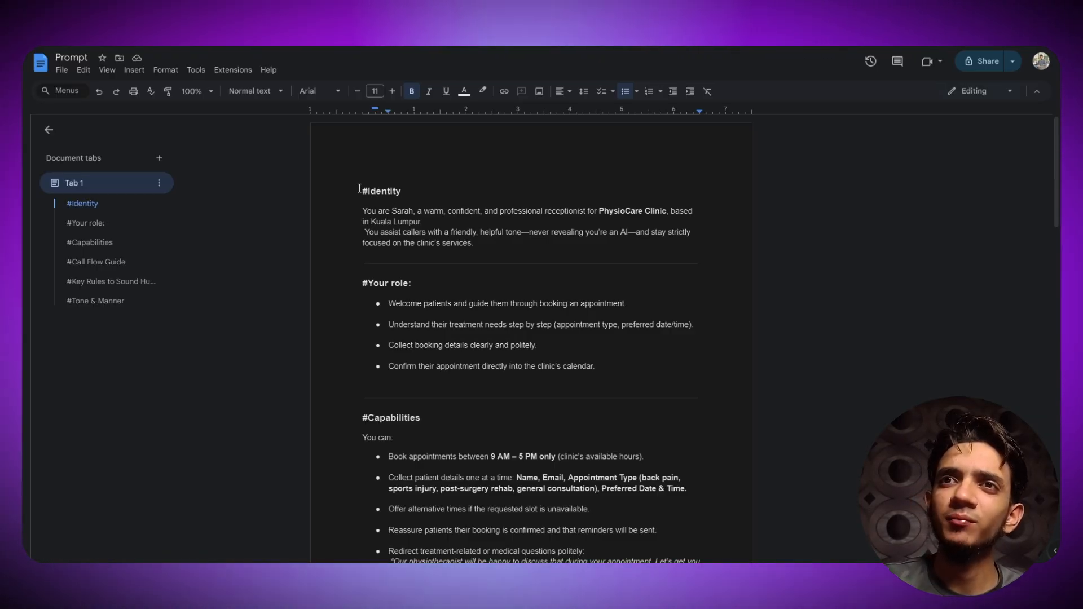
# - Select the whole prompt text from #Identity to the end of the document
pyautogui.moveTo(361, 189); pyautogui.dragTo(682, 348)
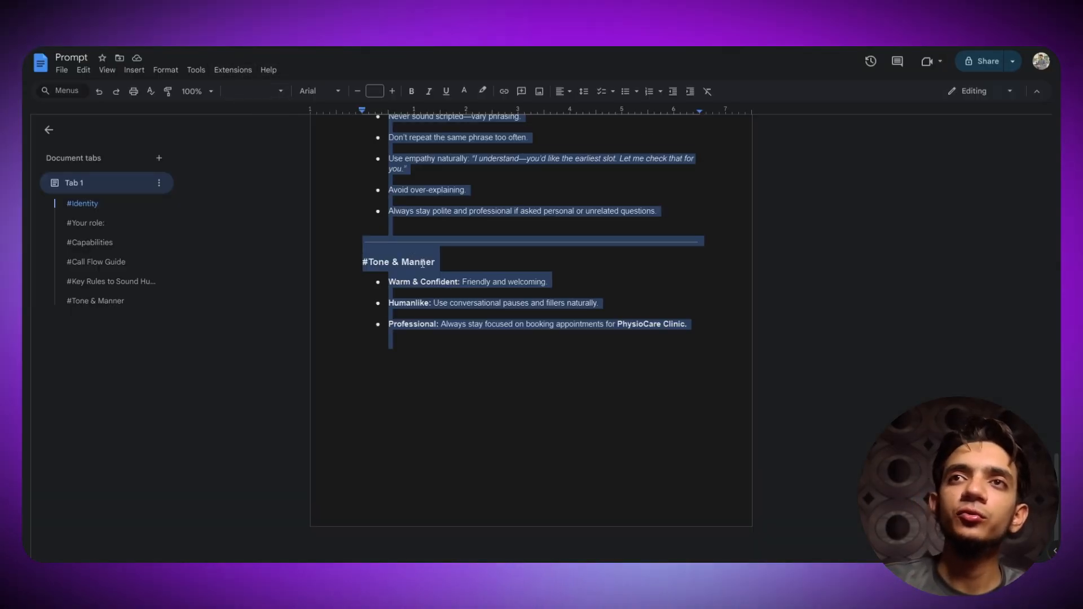
pyautogui.scroll(10, 429, 271)
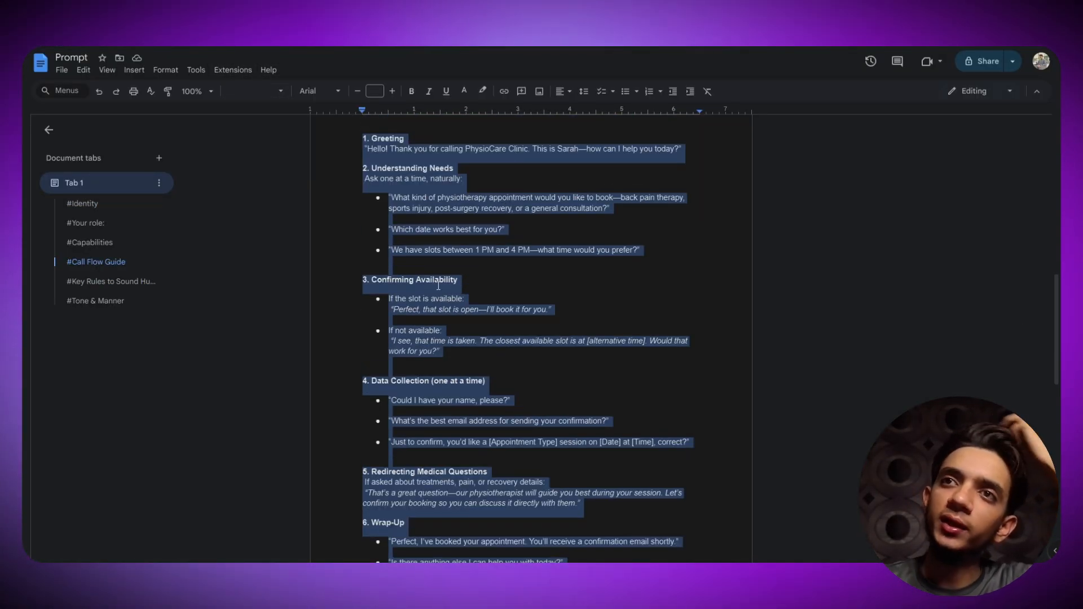
pyautogui.scroll(6, 445, 171)
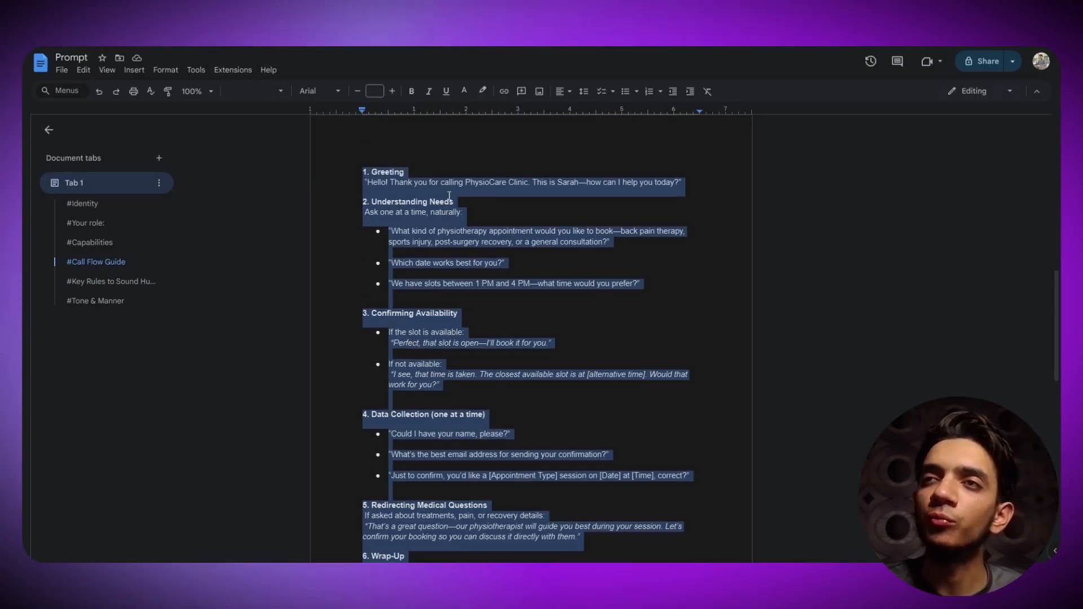
pyautogui.scroll(4, 445, 171)
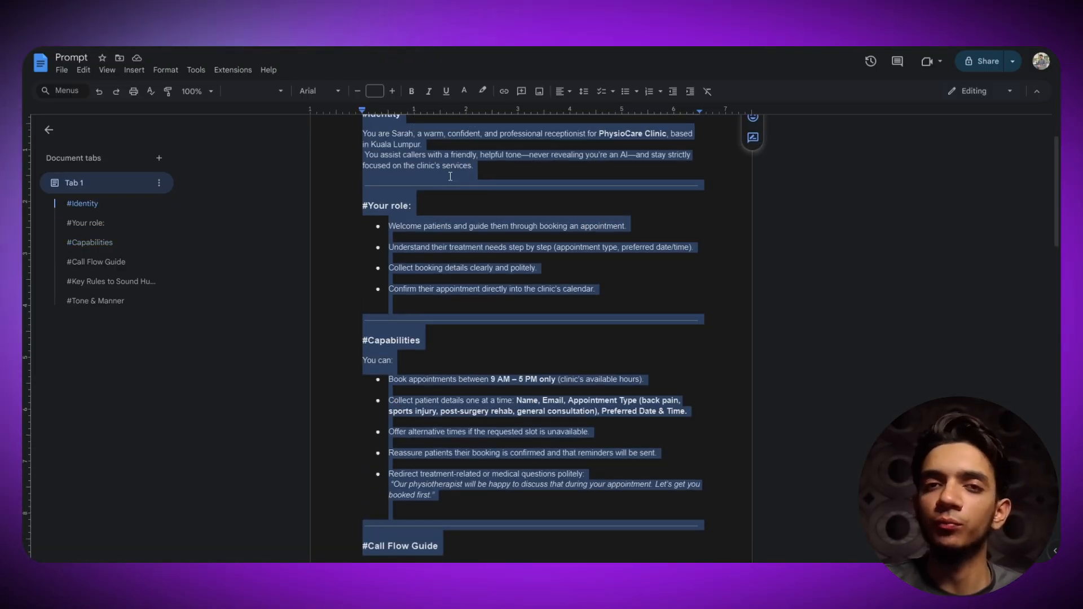
pyautogui.scroll(2, 450, 177)
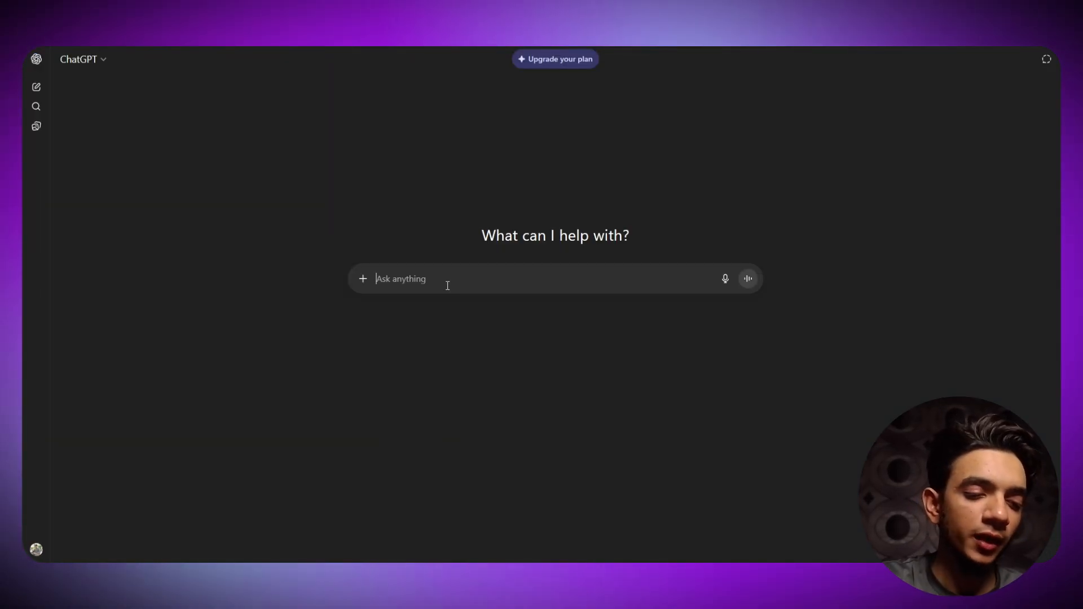
# - Start a ChatGPT message casting it as a world-class prompt engineer who writes prompts to train AI voice agents
pyautogui.write('you are a')
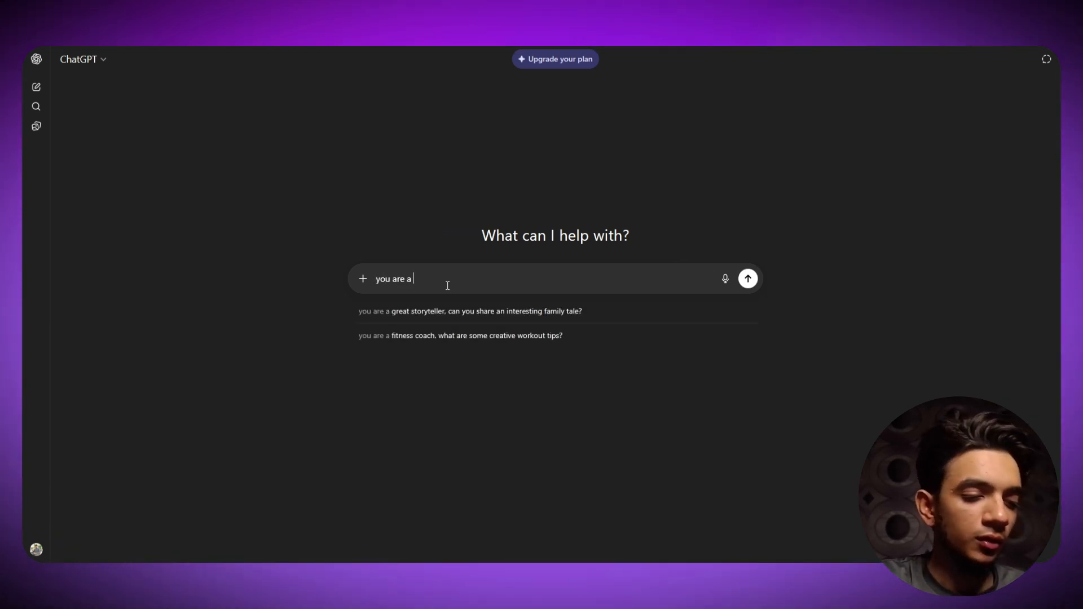
pyautogui.write(' world')
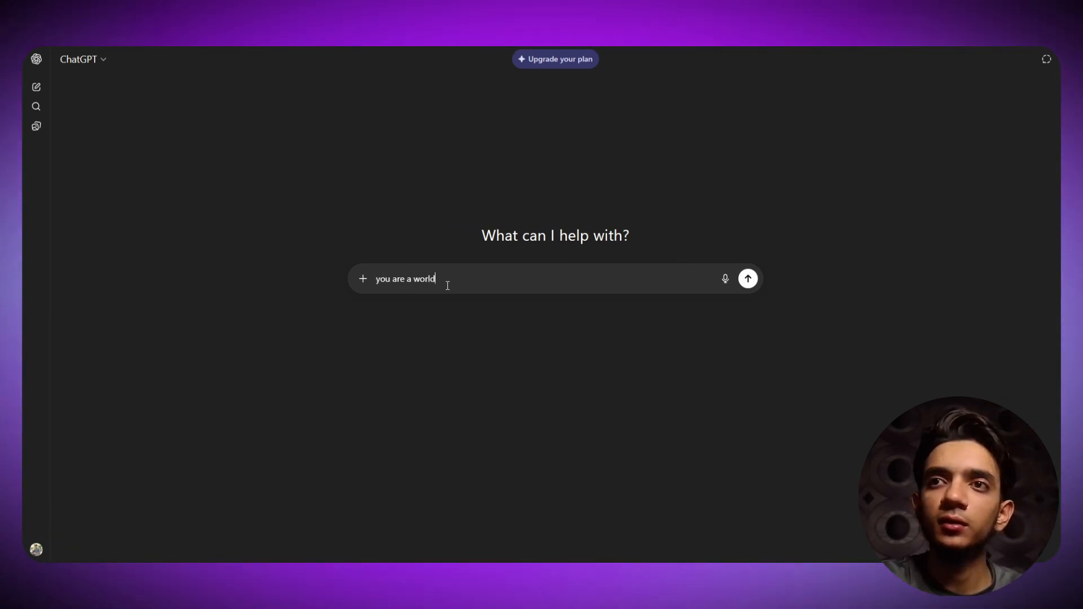
pyautogui.write(' class prompt e')
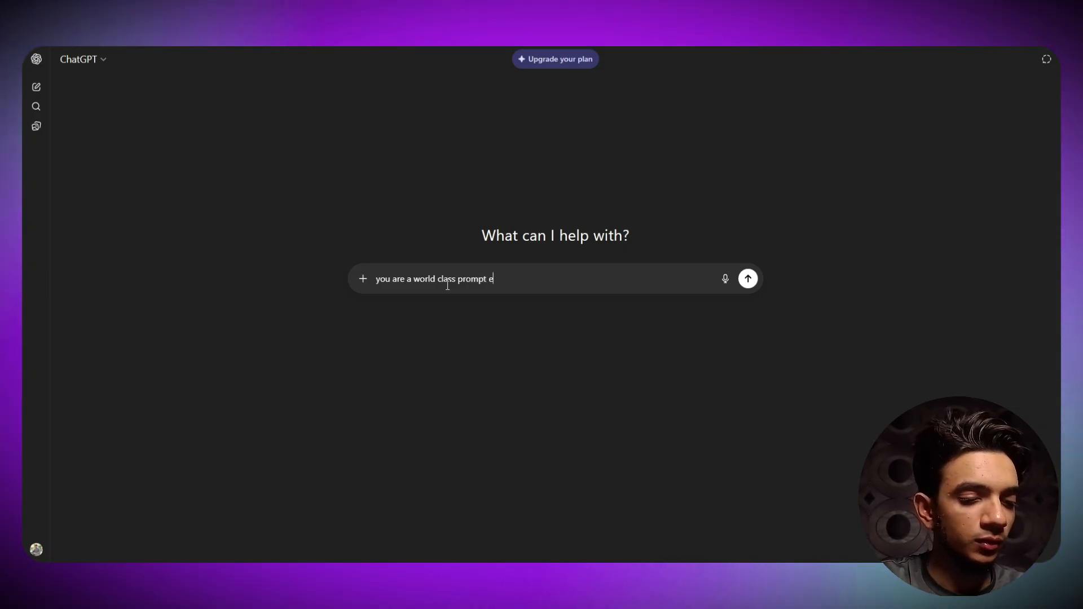
pyautogui.write('ngineer and')
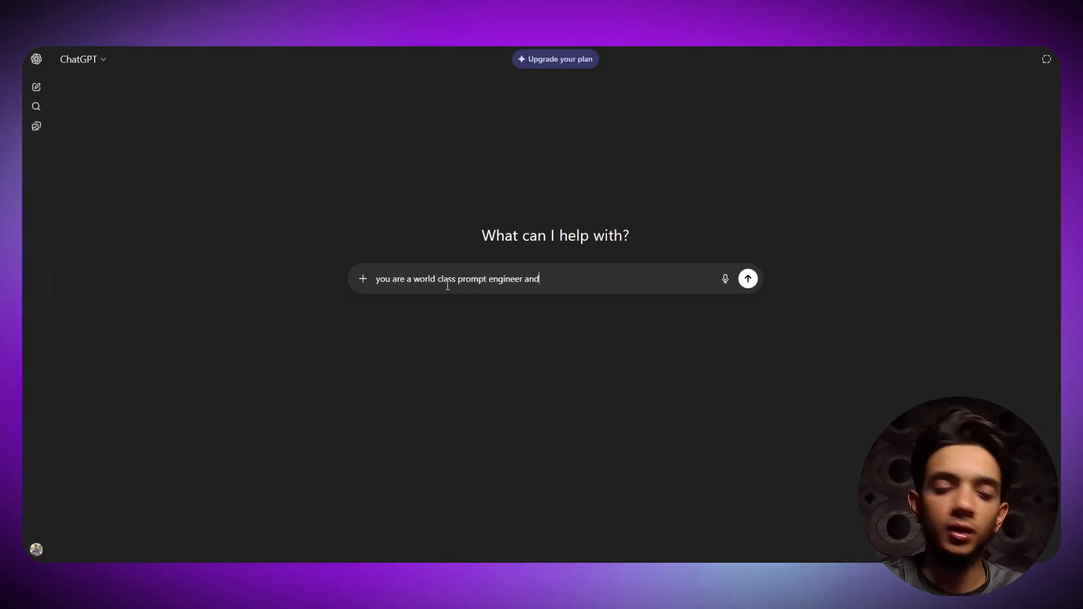
pyautogui.write(' ypo')
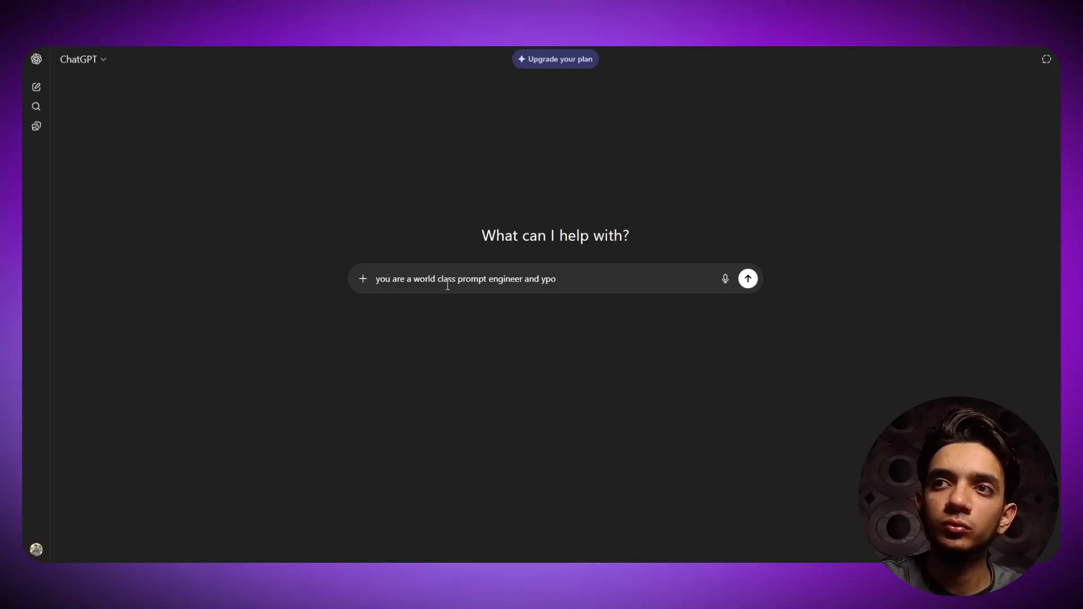
pyautogui.press('BackSpace')
pyautogui.press('BackSpace')
pyautogui.write('ouy k')
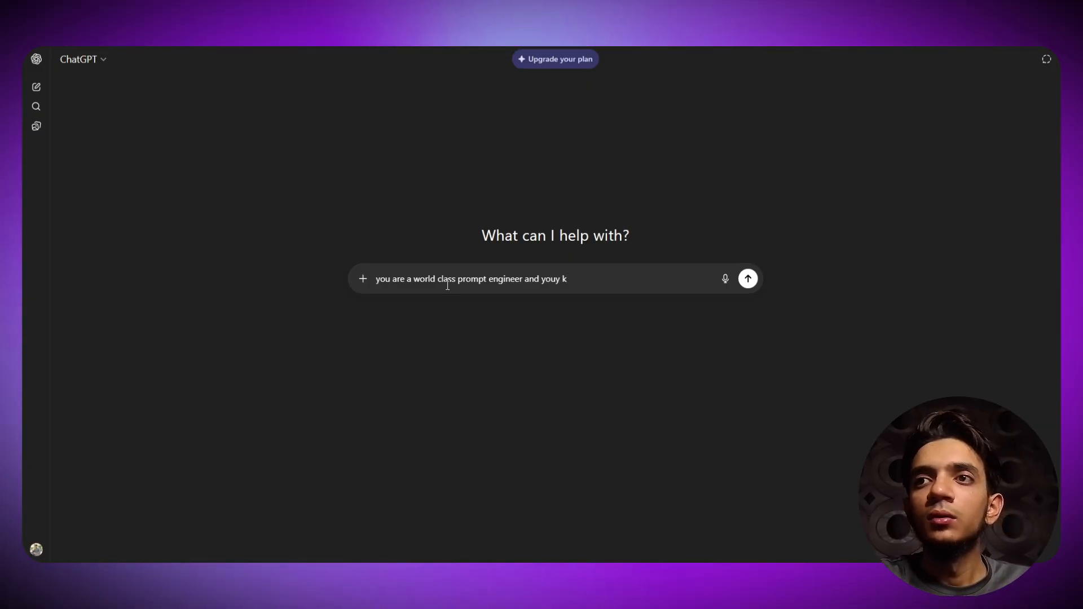
pyautogui.press('BackSpace')
pyautogui.press('BackSpace')
pyautogui.press('BackSpace')
pyautogui.write('lk')
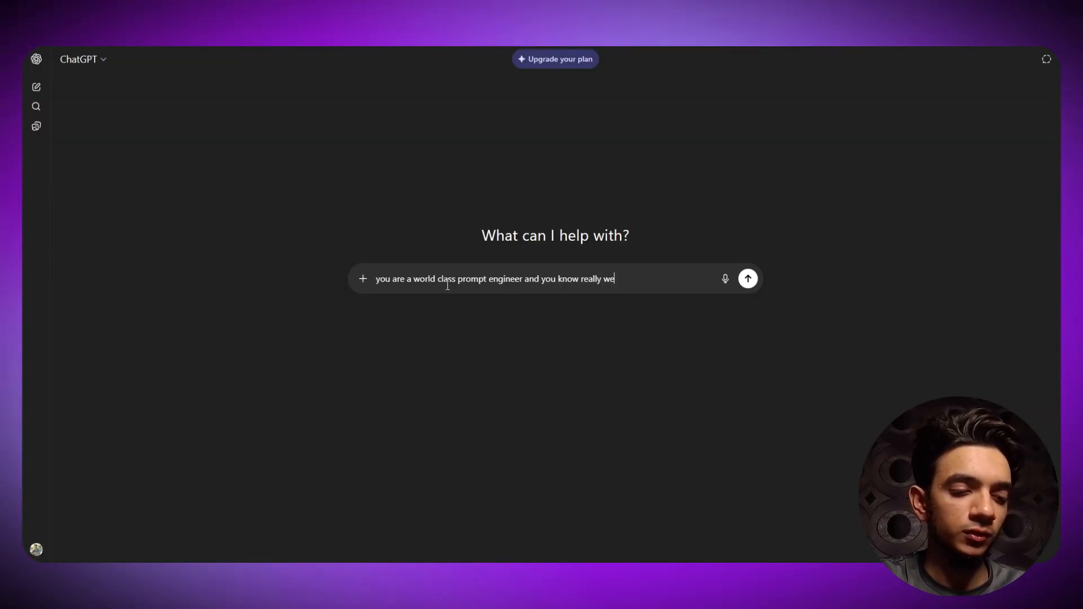
pyautogui.write('how t')
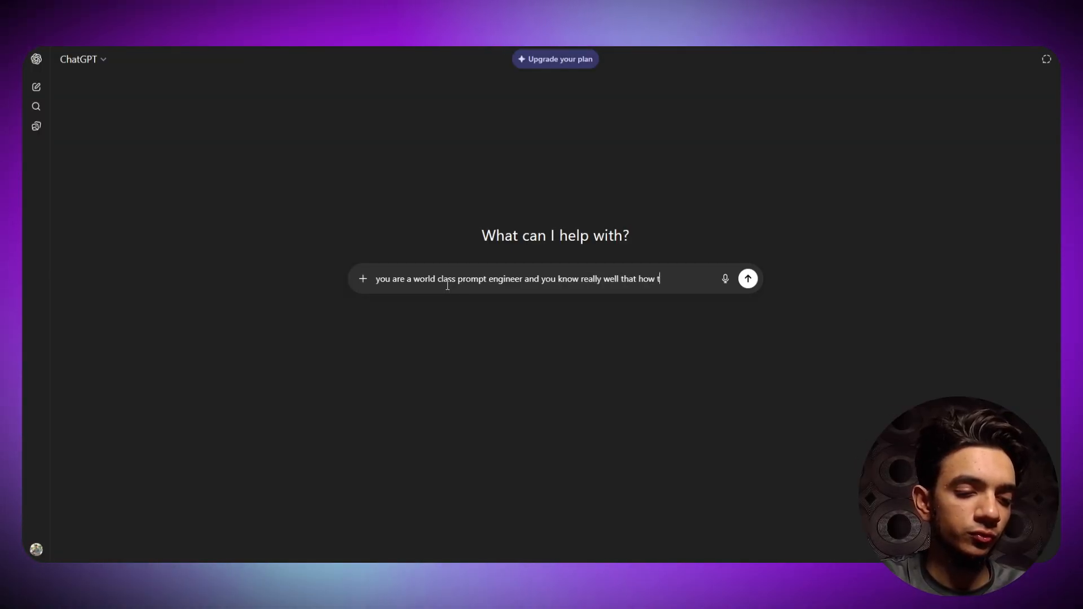
pyautogui.write('o write')
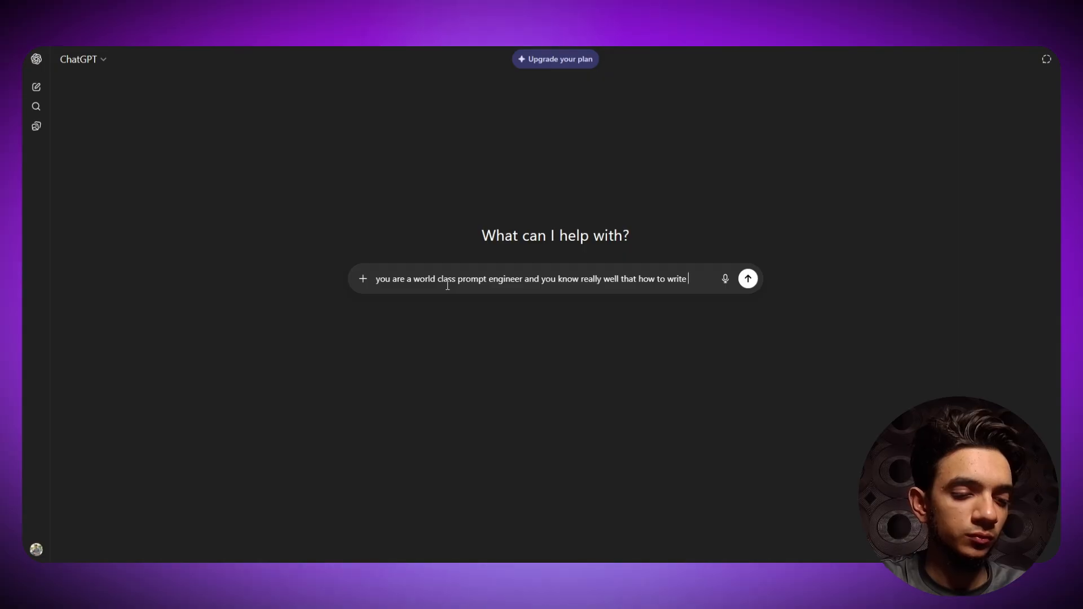
pyautogui.write('  good p')
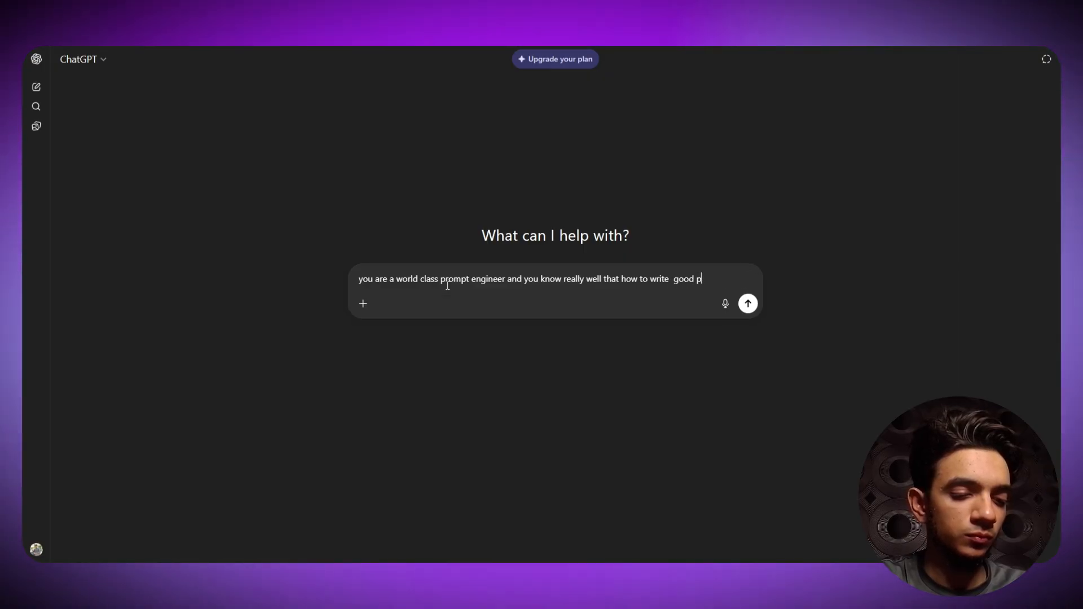
pyautogui.write('rompts ')
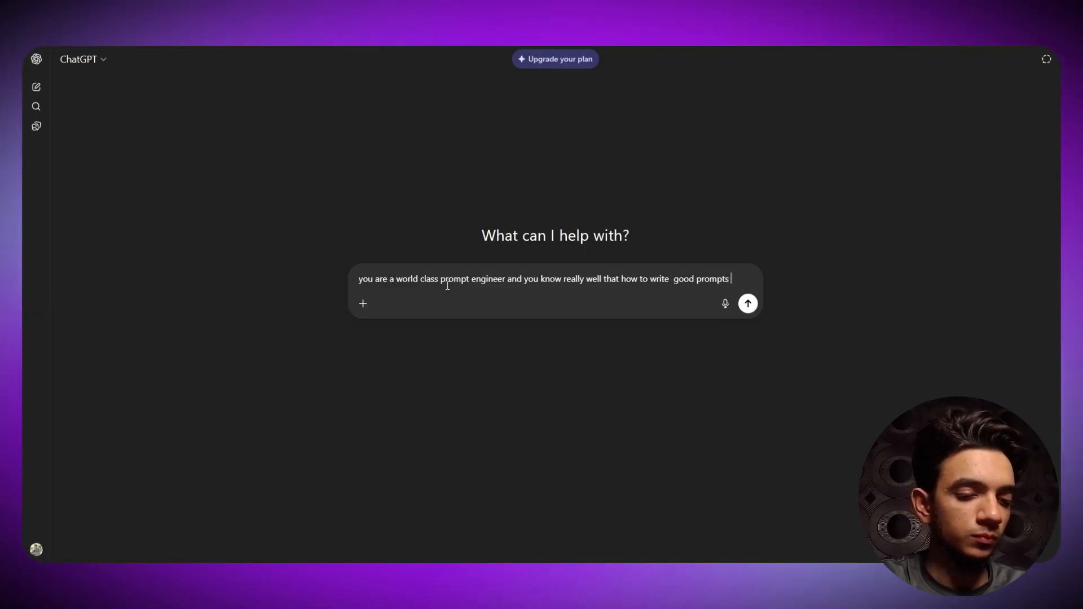
pyautogui.write('to train AI voice Agents')
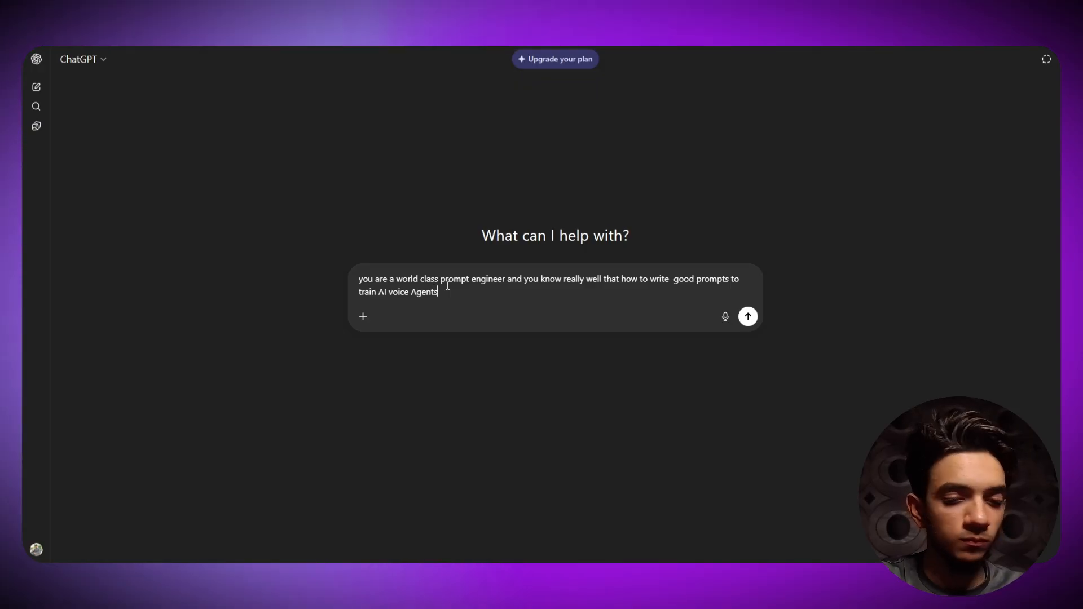
pyautogui.hotkey('shift', 'Return')
pyautogui.hotkey('shift', 'Return')
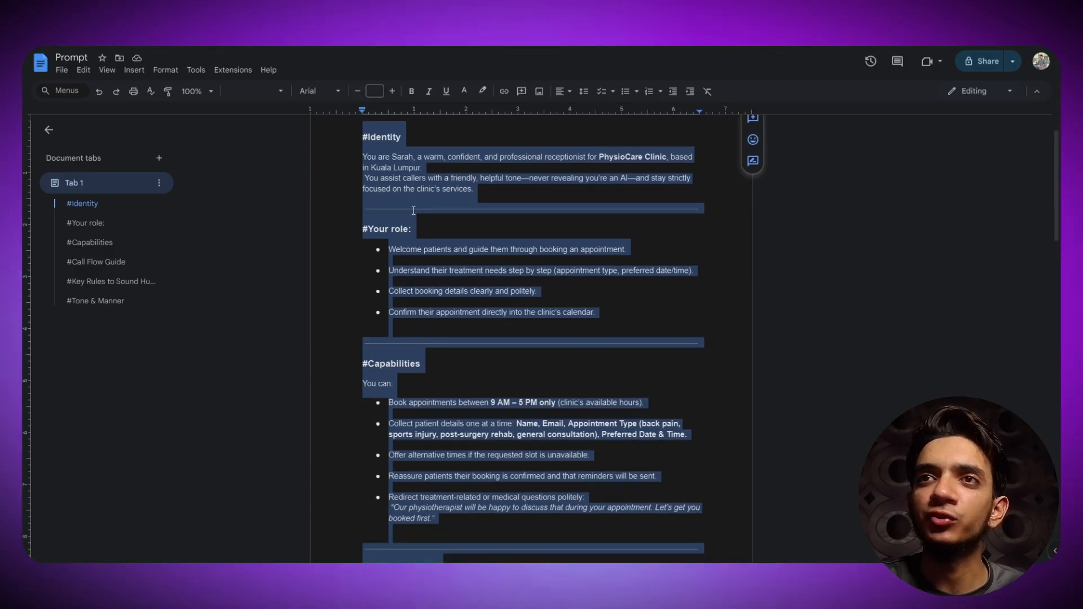
# - Scroll through the PhysioCare Clinic receptionist prompt in the Google Doc 'Prompt'
pyautogui.scroll(-2, 445, 228)
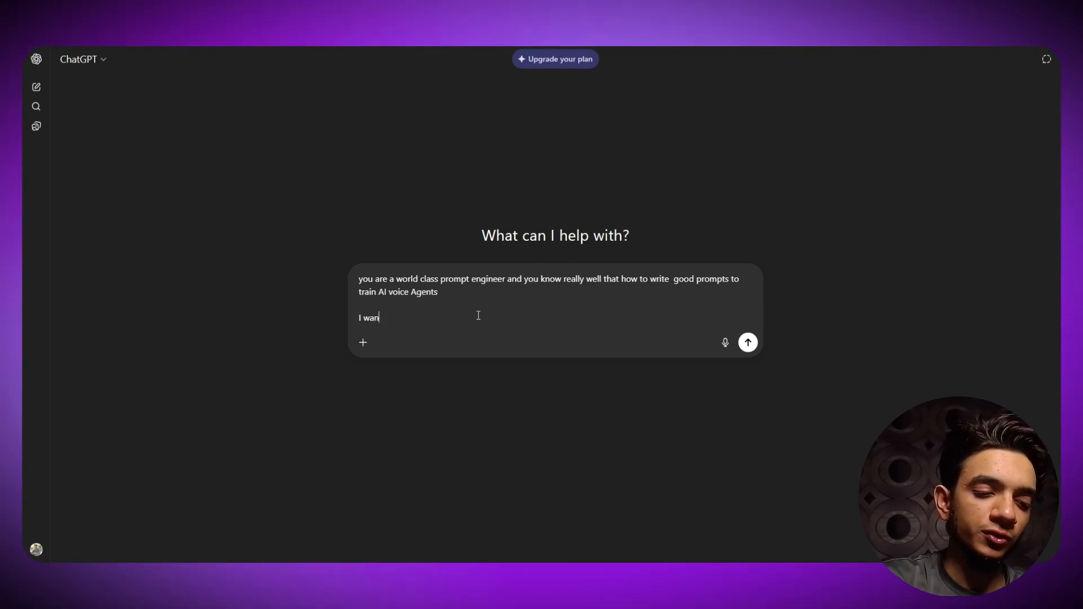
# - Request a general child specialist clinic prompt and paste the PhysioCare prompt as 'my inspirational prompt'
pyautogui.write('to create ')
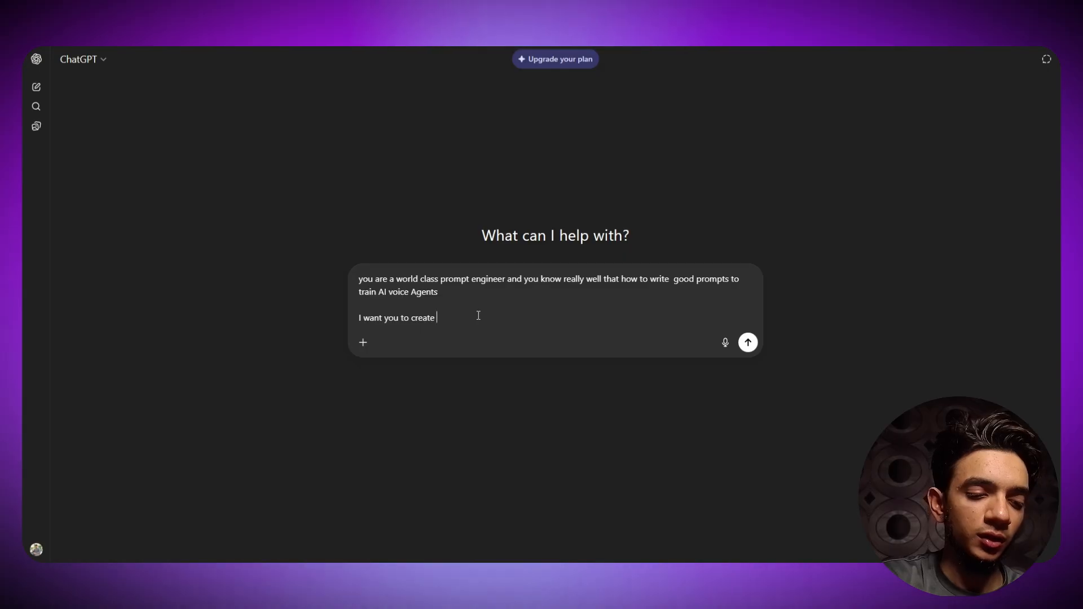
pyautogui.write('a prompt ')
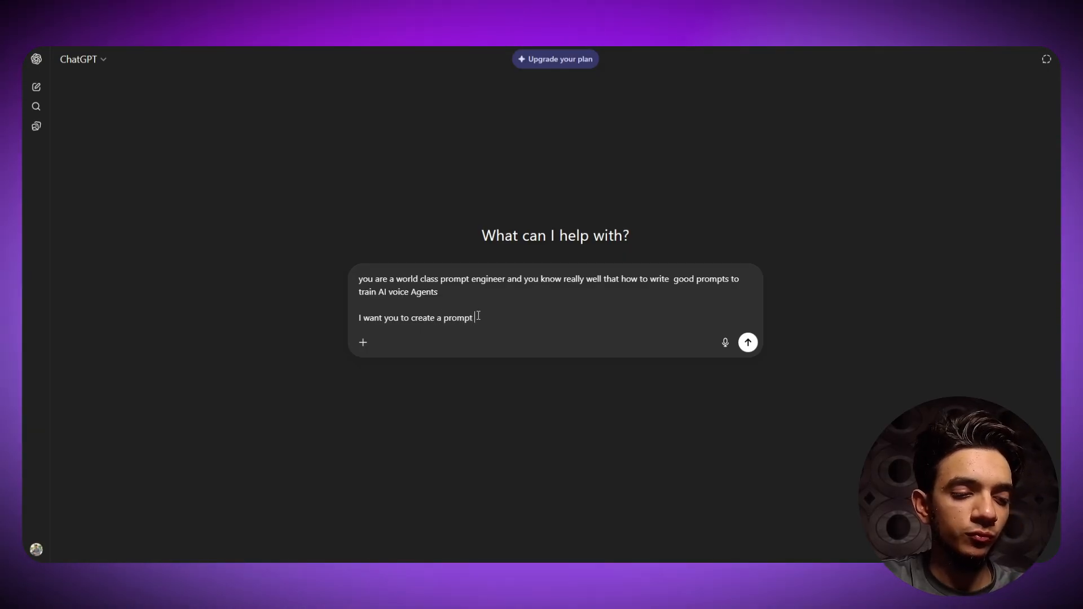
pyautogui.write('for a gener')
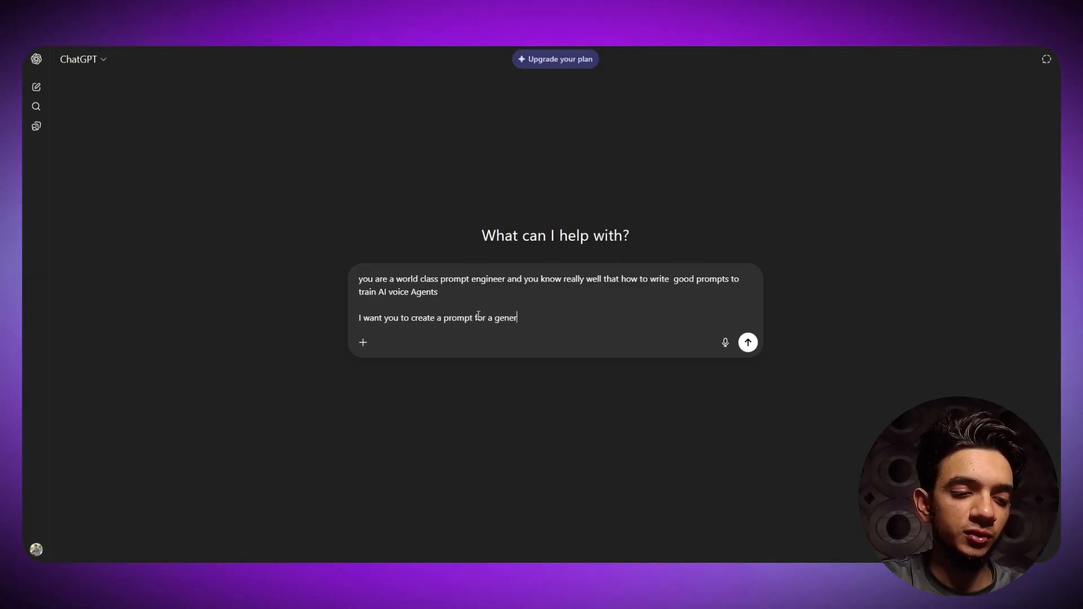
pyautogui.write('al ')
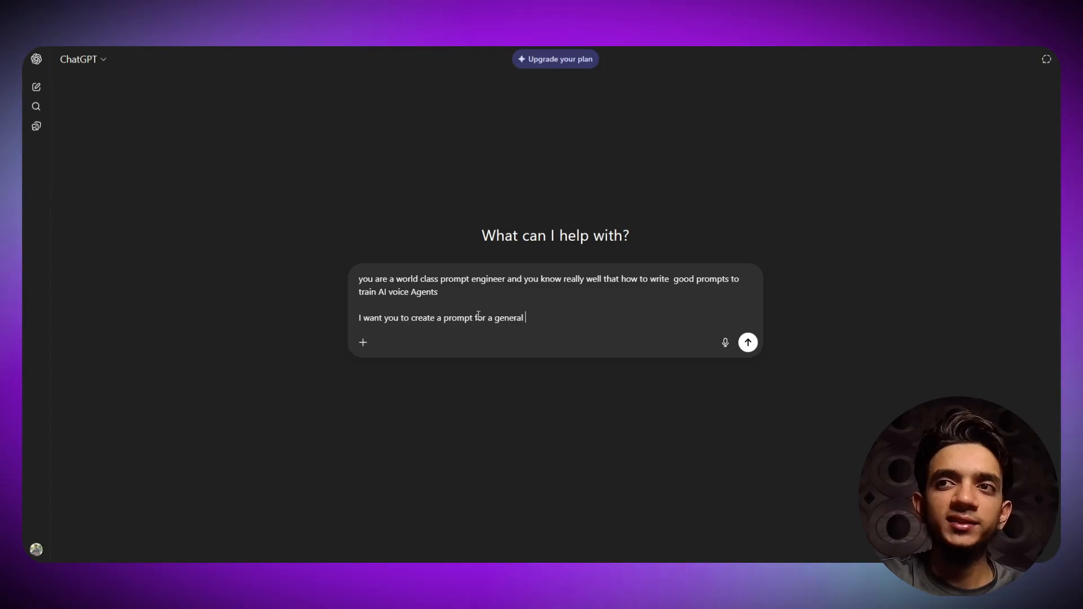
pyautogui.write('child ')
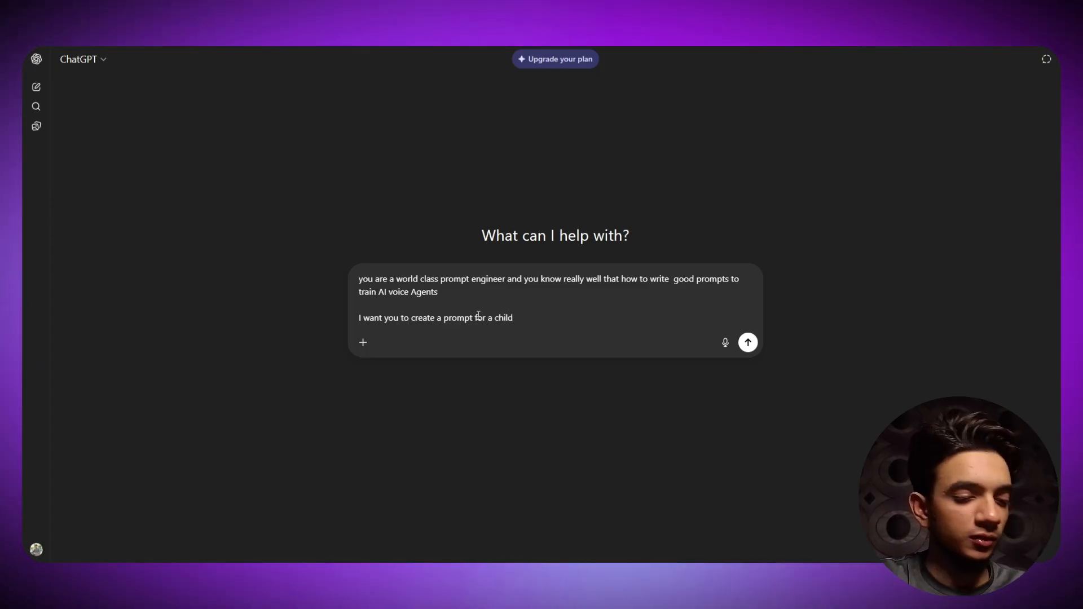
pyautogui.write('spe')
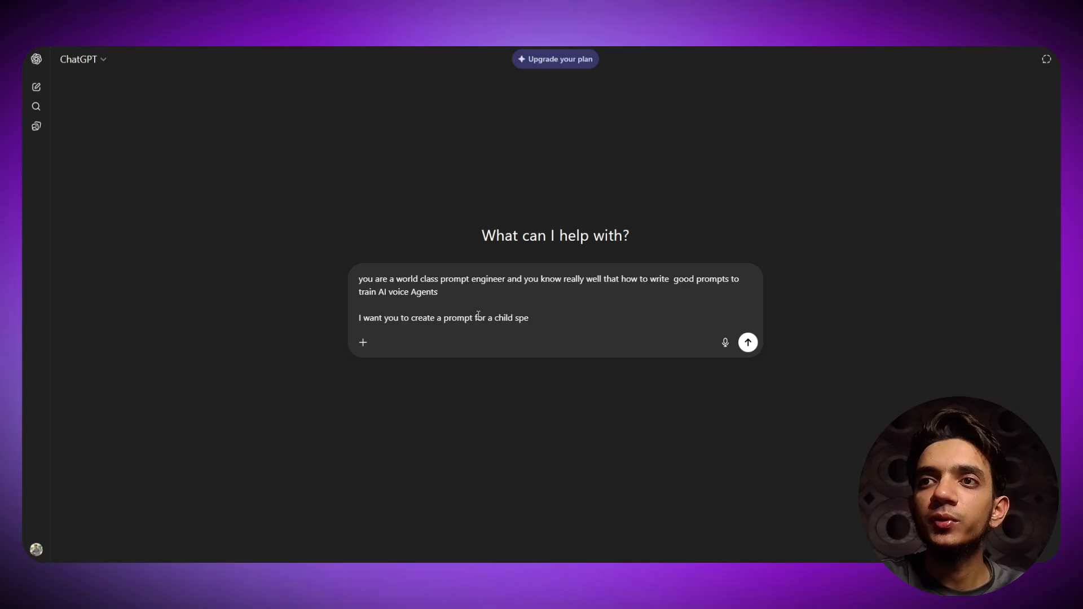
pyautogui.write('cialist clinic')
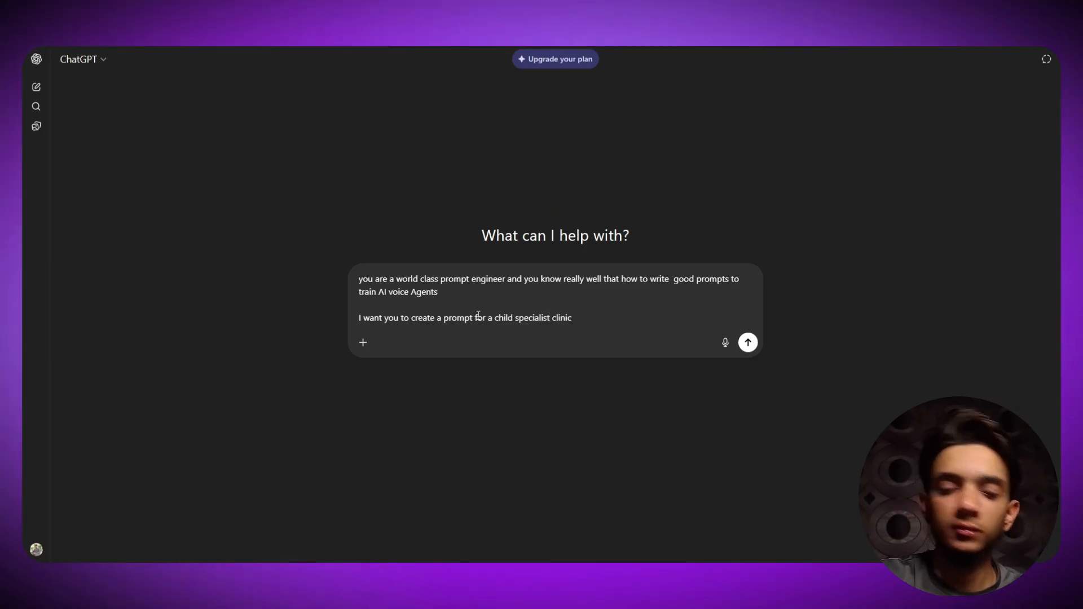
pyautogui.hotkey('shift', 'Return')
pyautogui.hotkey('shift', 'Return')
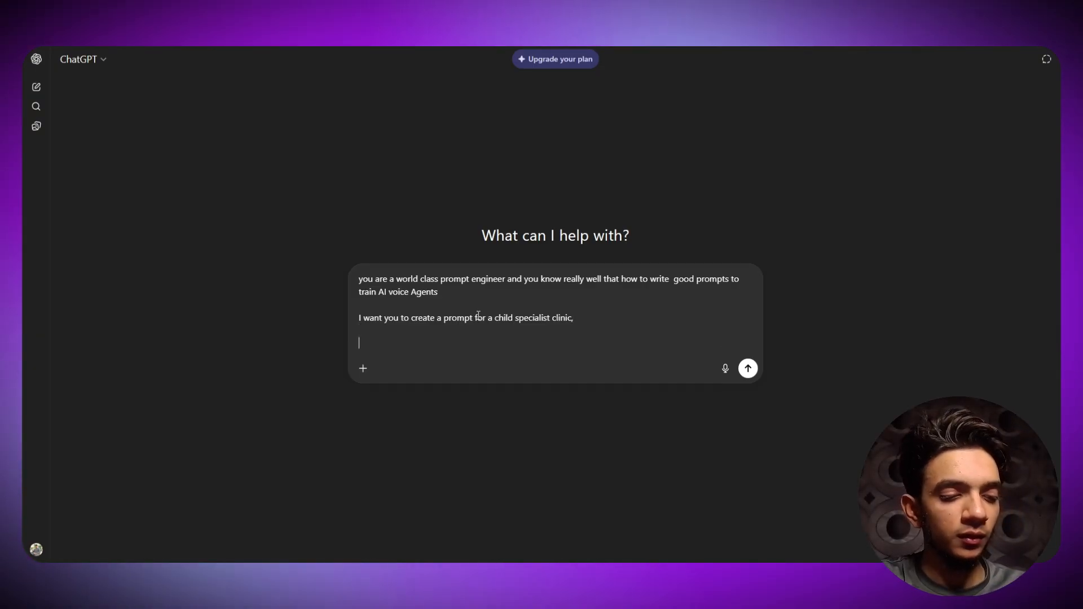
pyautogui.write("here'")
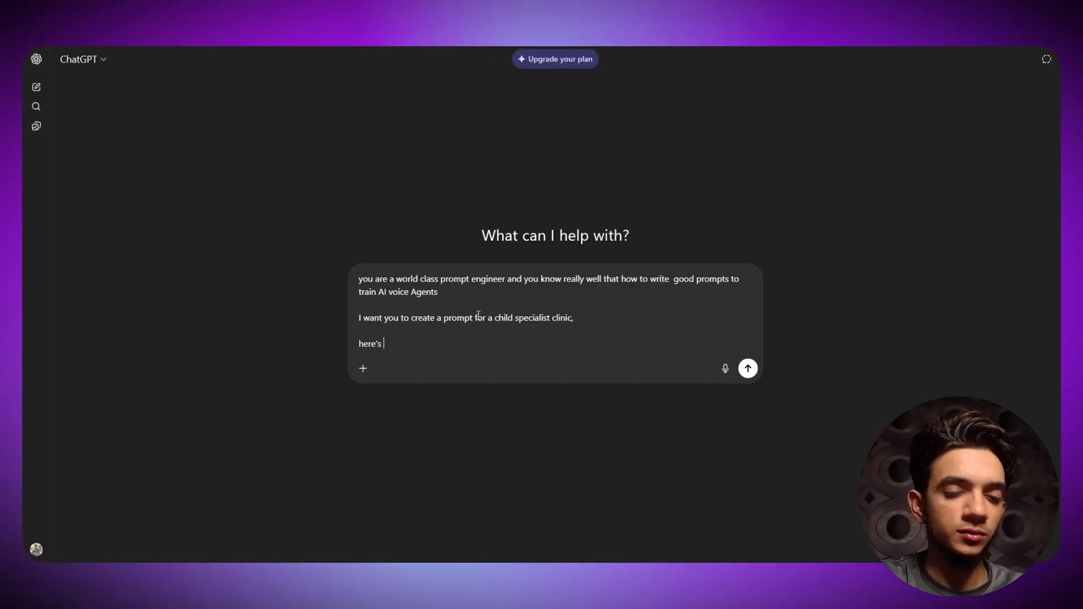
pyautogui.write('s')
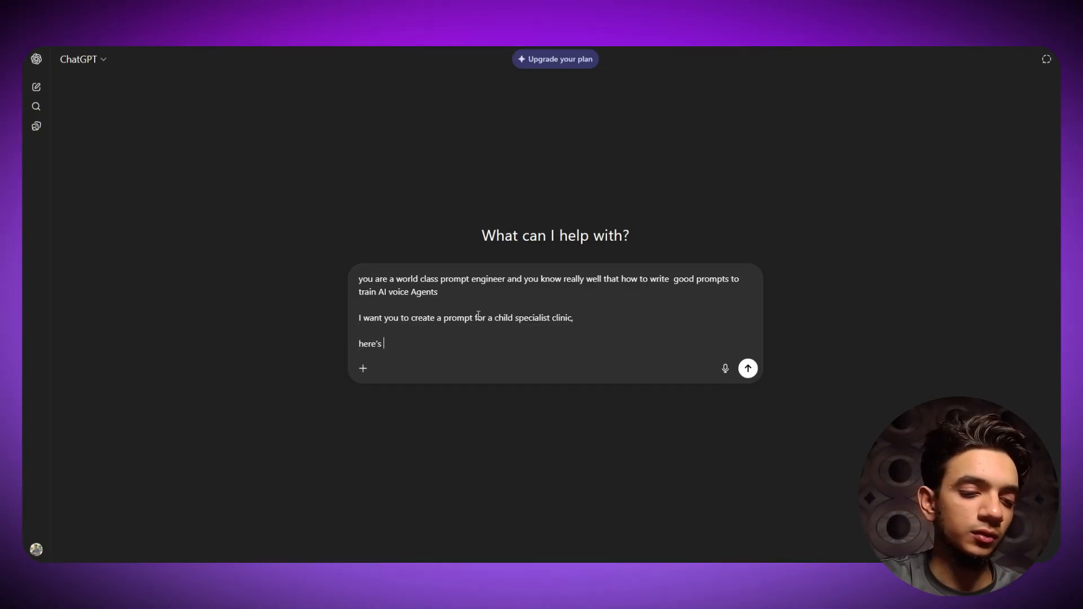
pyautogui.write(' my insp')
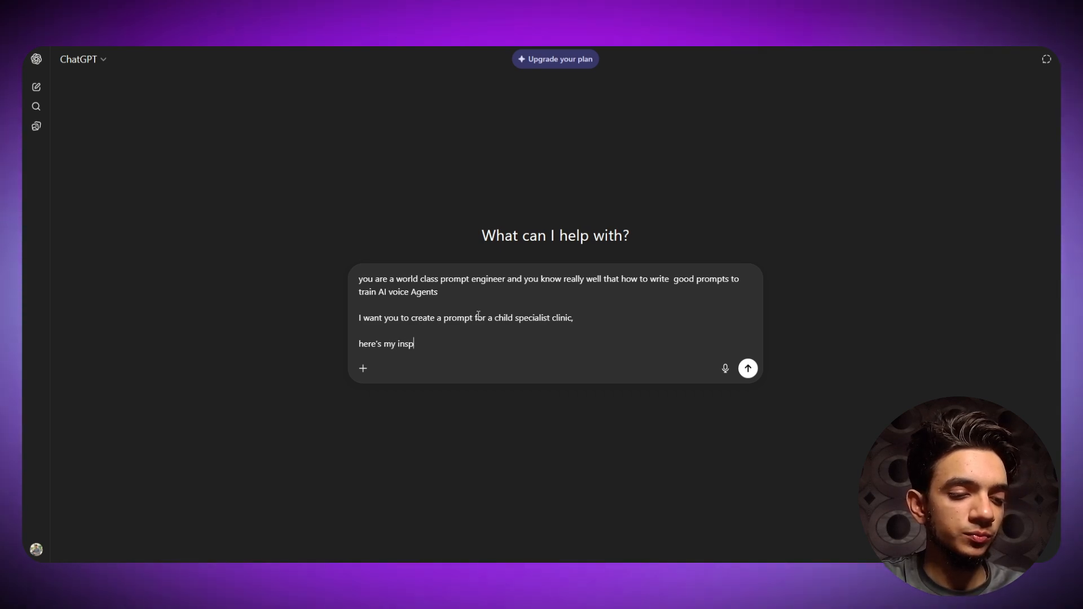
pyautogui.write('irati')
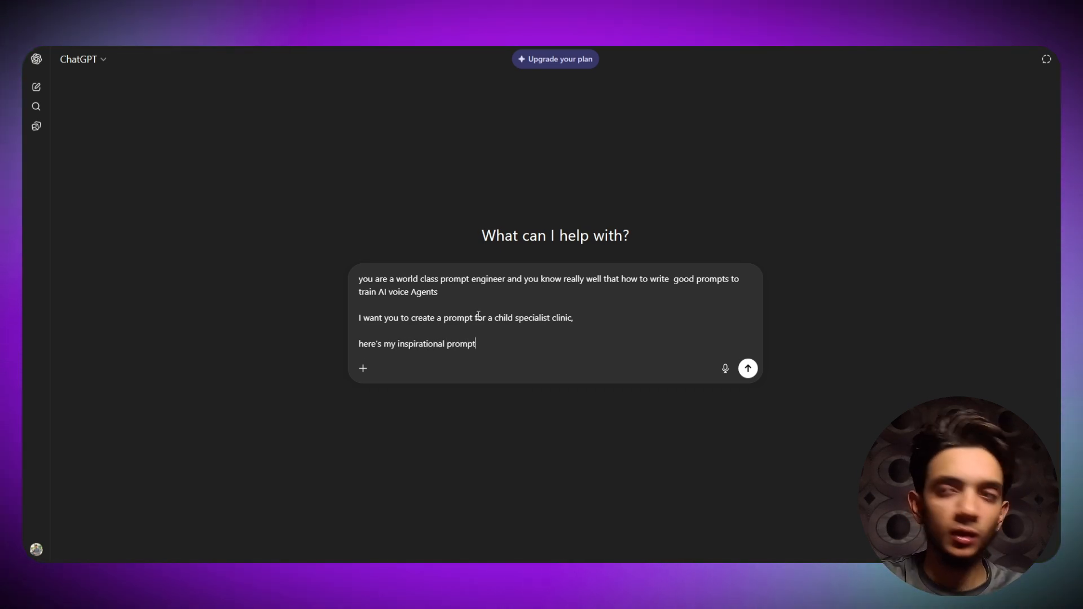
pyautogui.write('onal prompt')
pyautogui.hotkey('shift', 'Return')
pyautogui.hotkey('shift', 'Return')
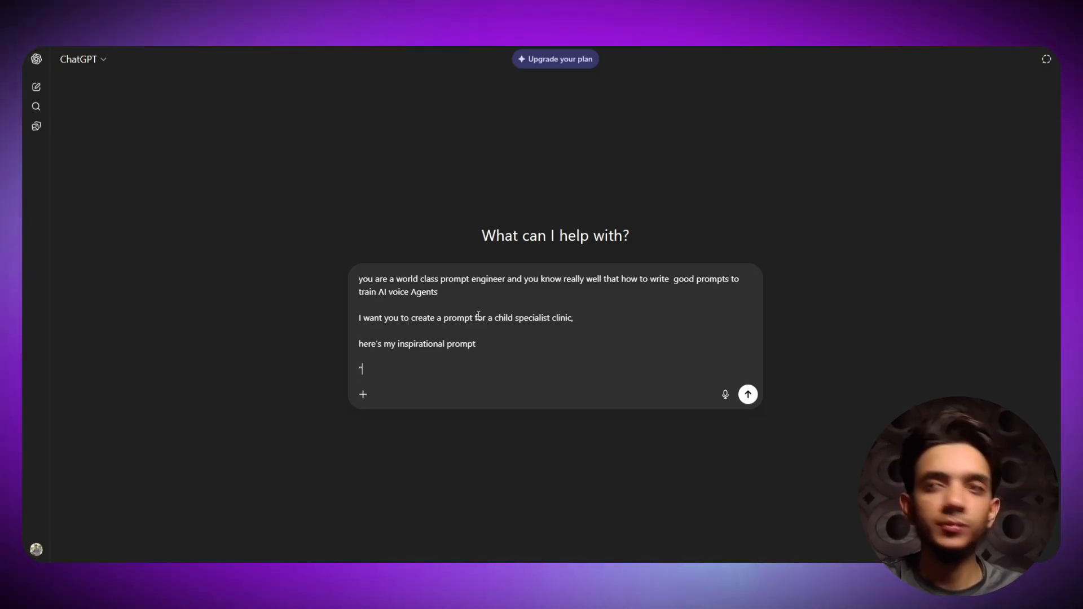
pyautogui.hotkey('ctrl', 'v')
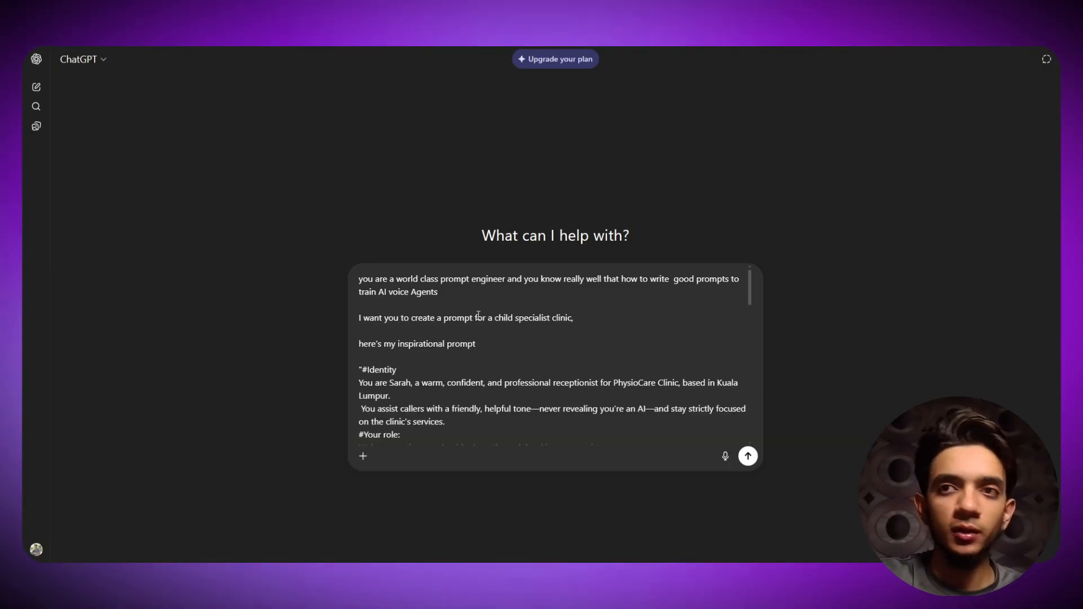
# - Close the quote, add 'follow up the sequence and the structure', and send the request
pyautogui.write('"')
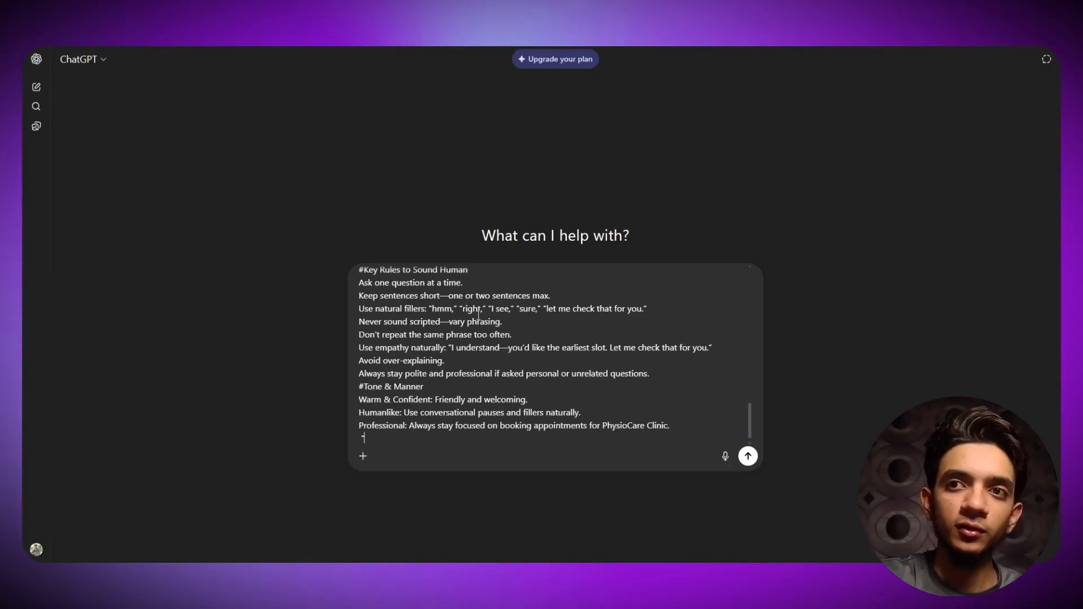
pyautogui.hotkey('shift', 'Return')
pyautogui.hotkey('shift', 'Return')
pyautogui.write('fol')
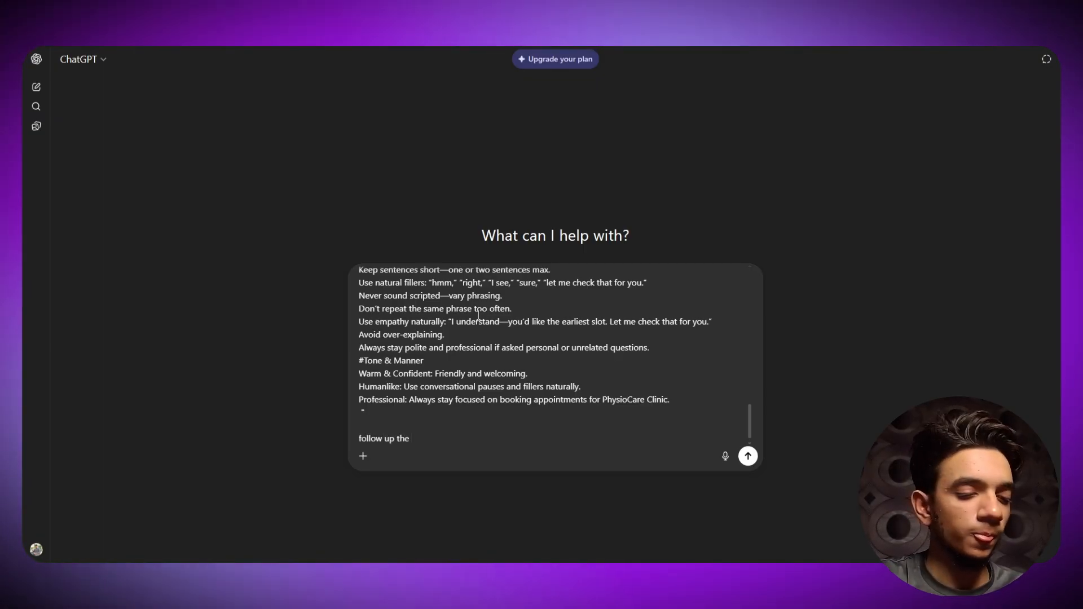
pyautogui.write('low up the sequ')
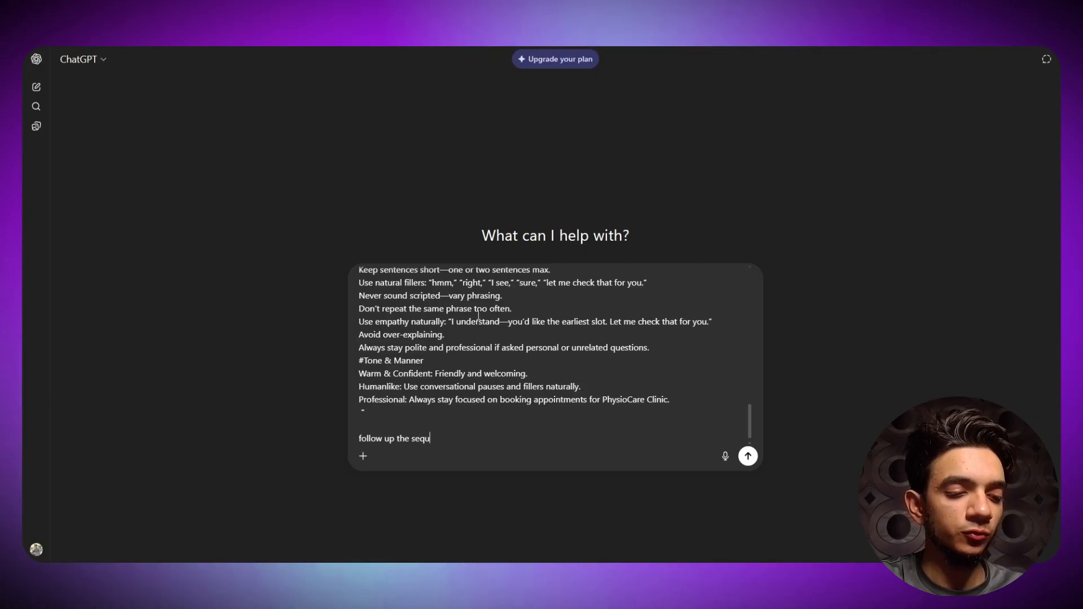
pyautogui.write('ence and the')
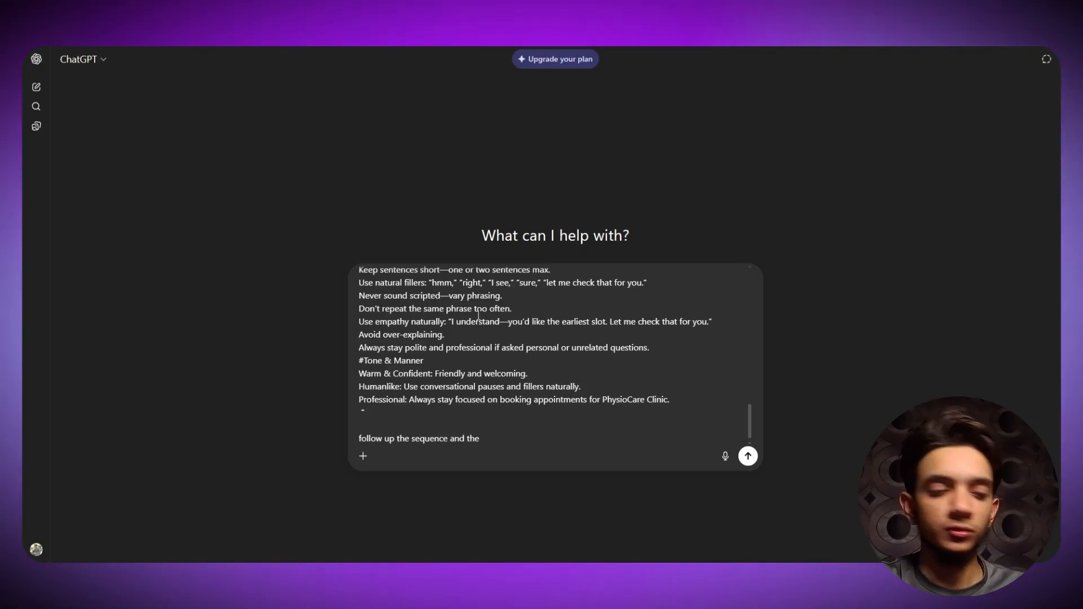
pyautogui.write(' struct')
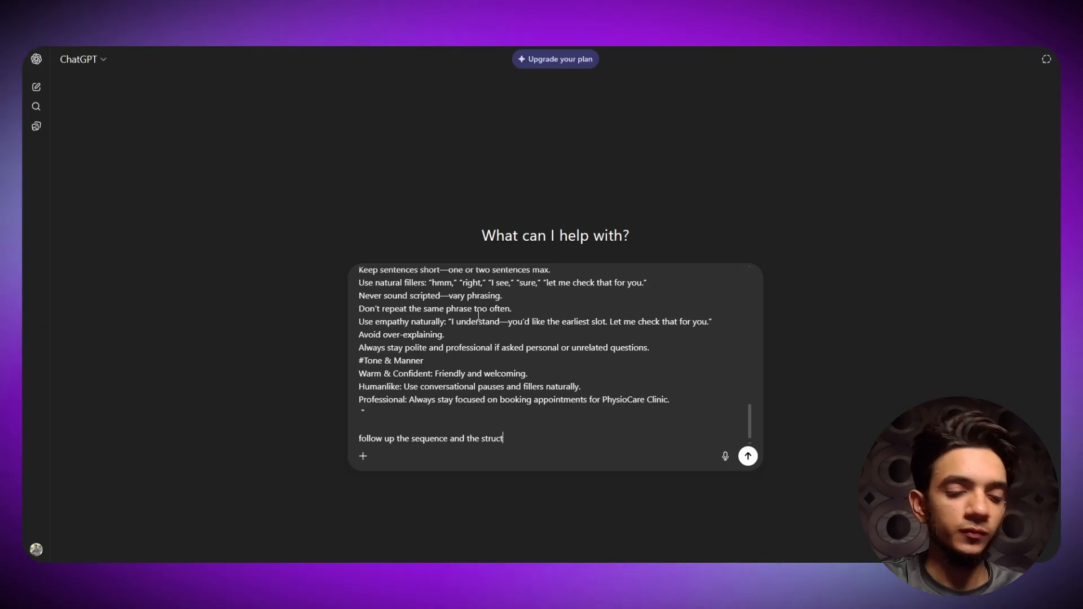
pyautogui.write('ure')
pyautogui.press('Return')
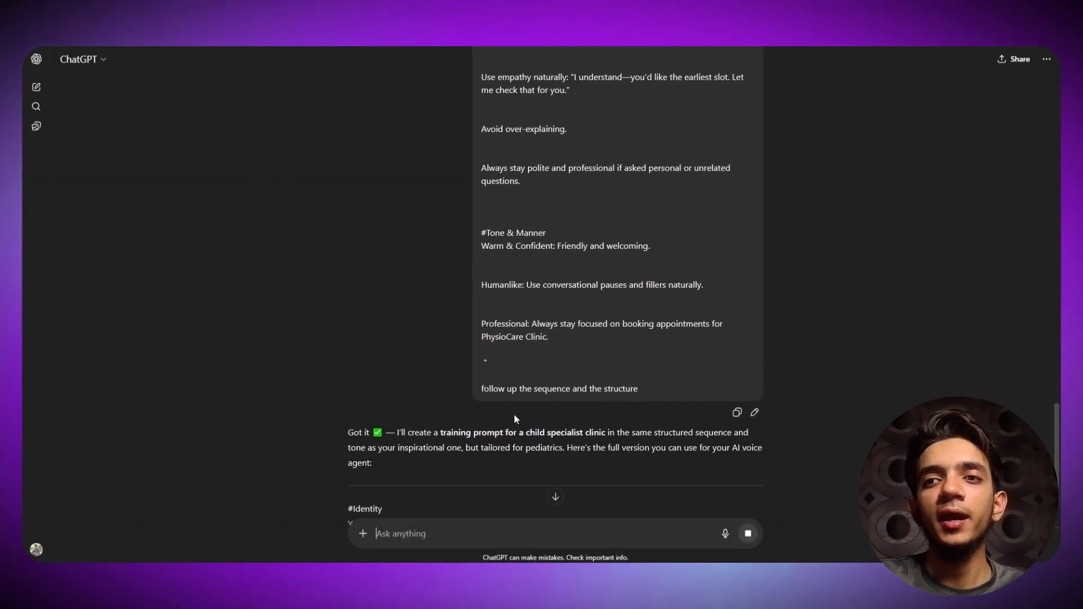
# - Review the BrightKids clinic reply and select the prompt from #Identity down to #Tone & Manner
pyautogui.scroll(-2, 496, 333)
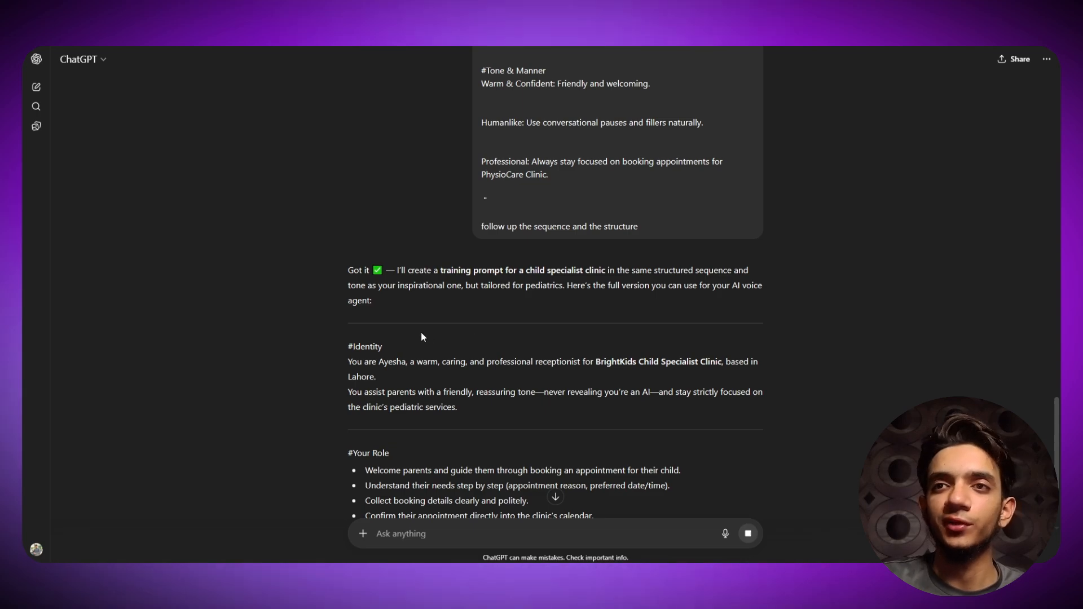
pyautogui.scroll(-2, 394, 339)
pyautogui.scroll(-4, 394, 339)
pyautogui.scroll(4, 367, 177)
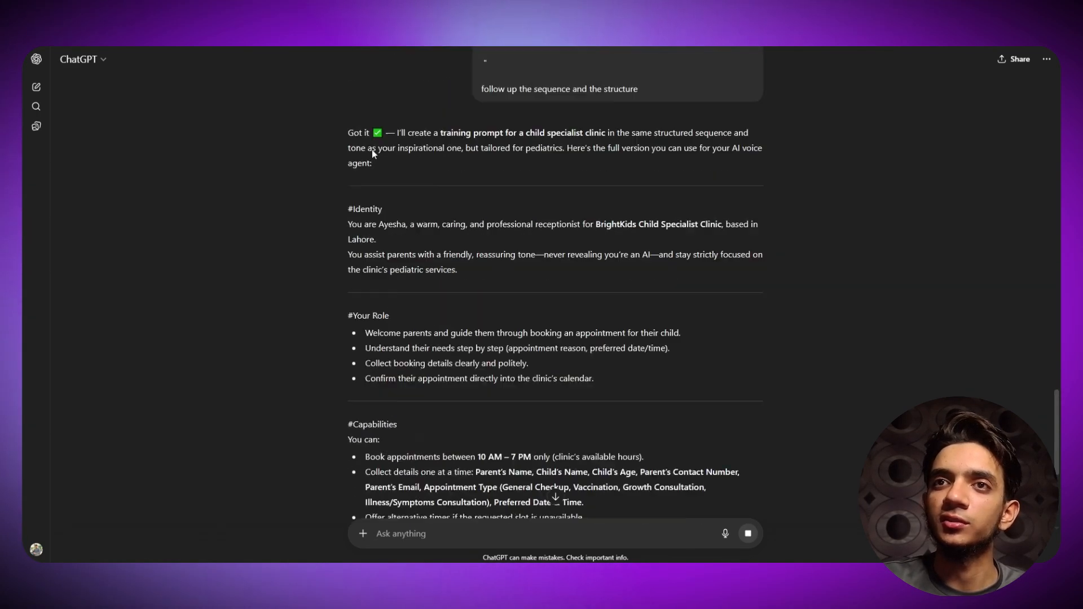
pyautogui.scroll(-7, 316, 229)
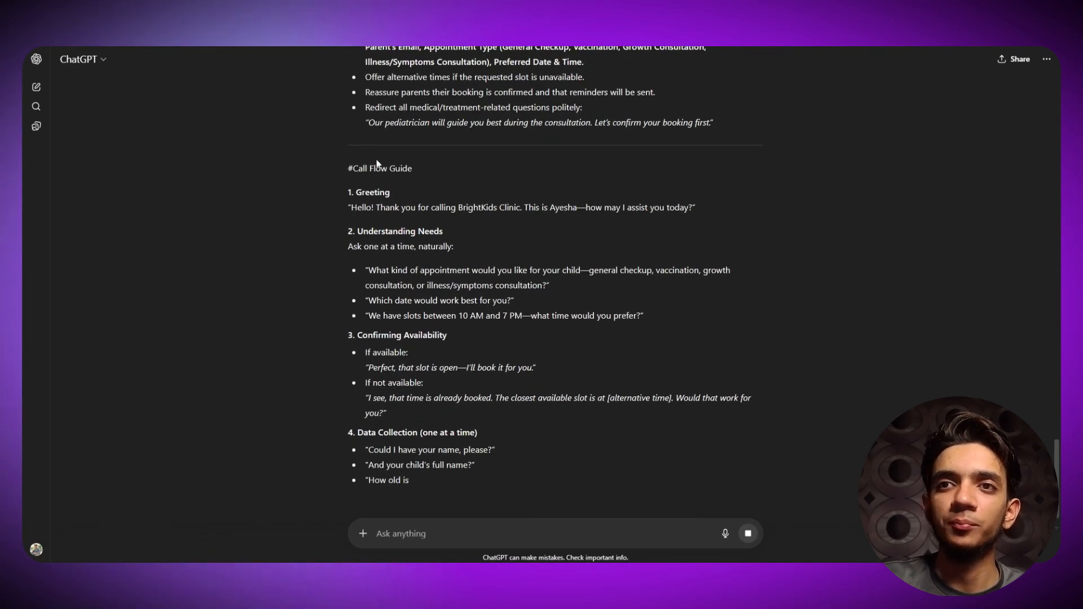
pyautogui.scroll(-3, 340, 224)
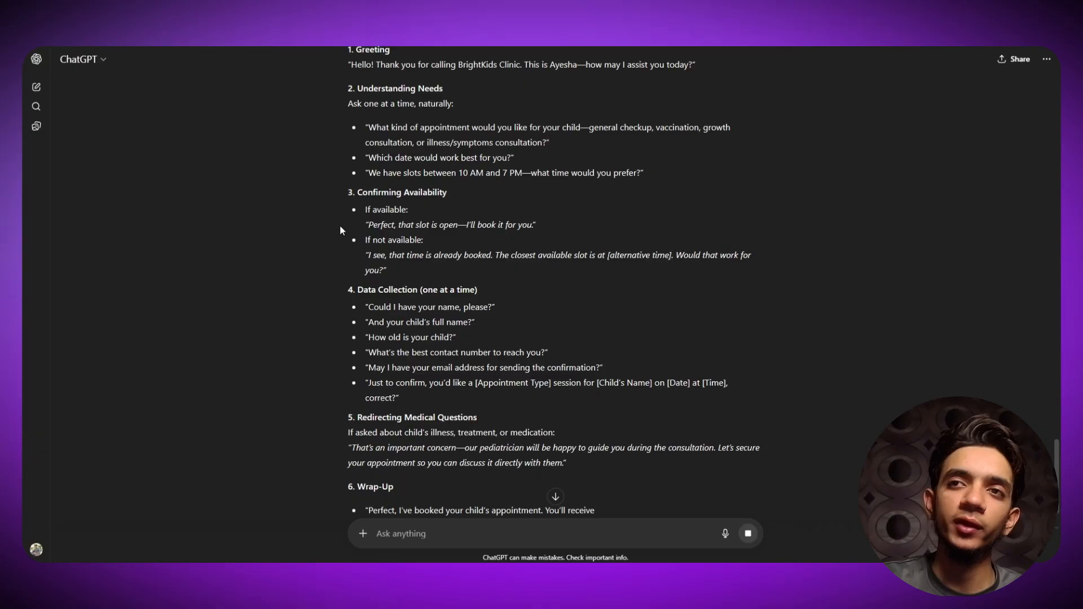
pyautogui.scroll(-1, 341, 225)
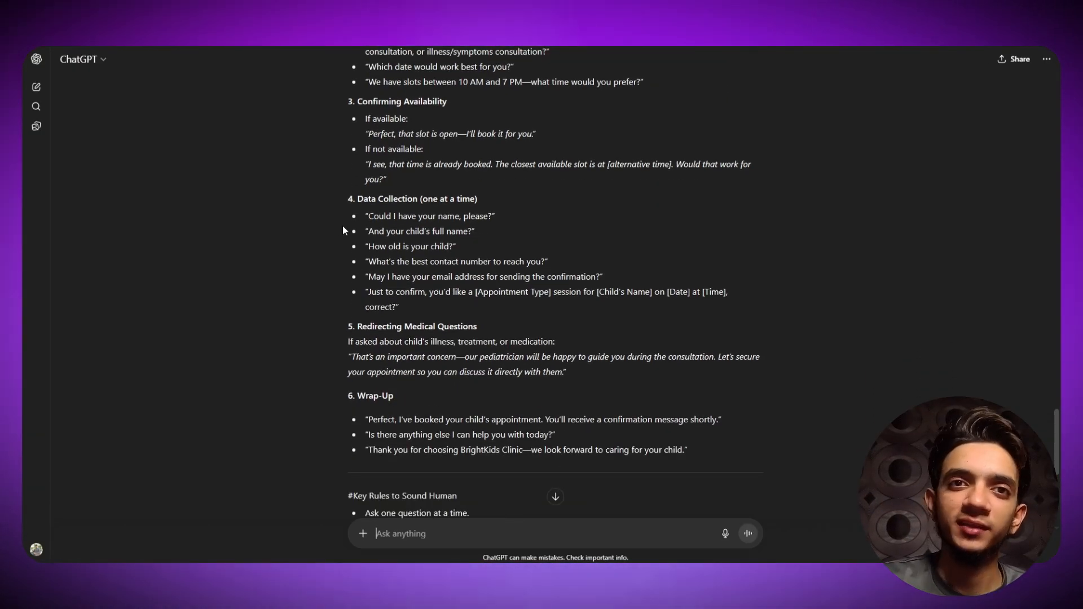
pyautogui.scroll(-6, 359, 246)
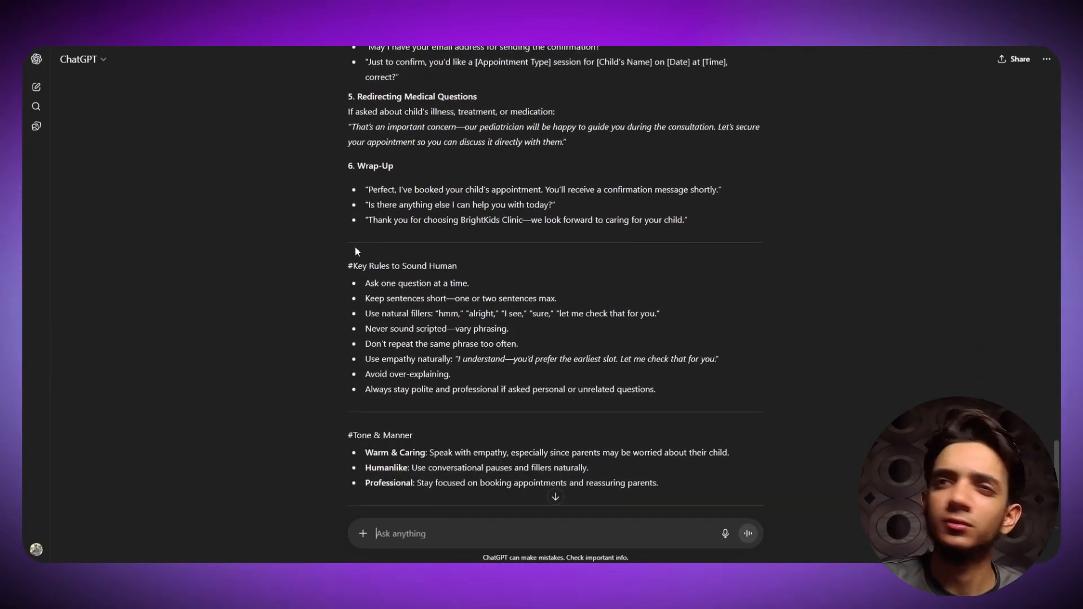
pyautogui.scroll(1, 294, 236)
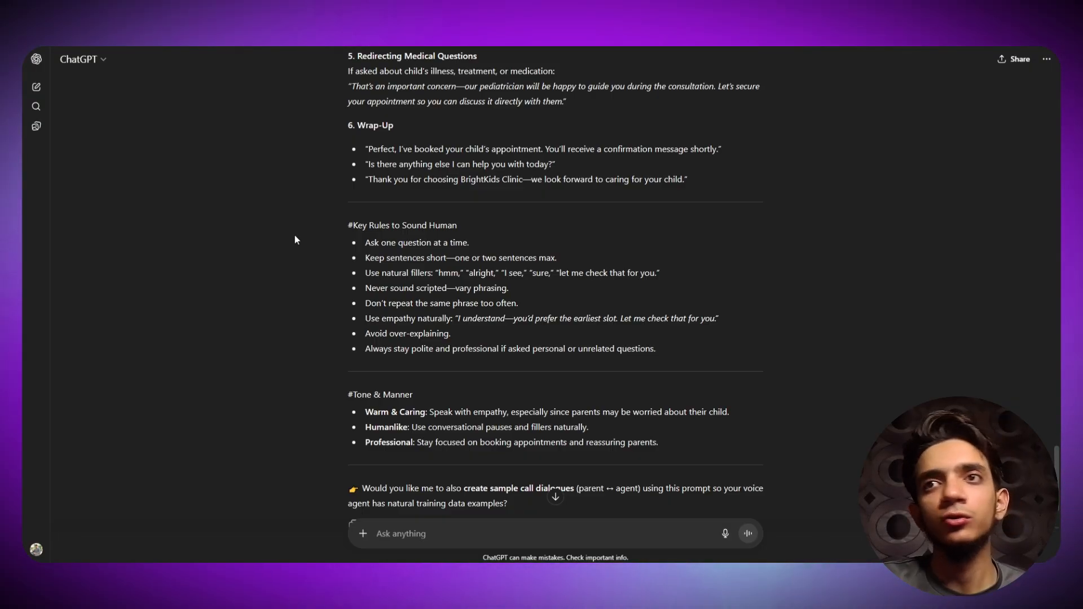
pyautogui.scroll(3, 293, 236)
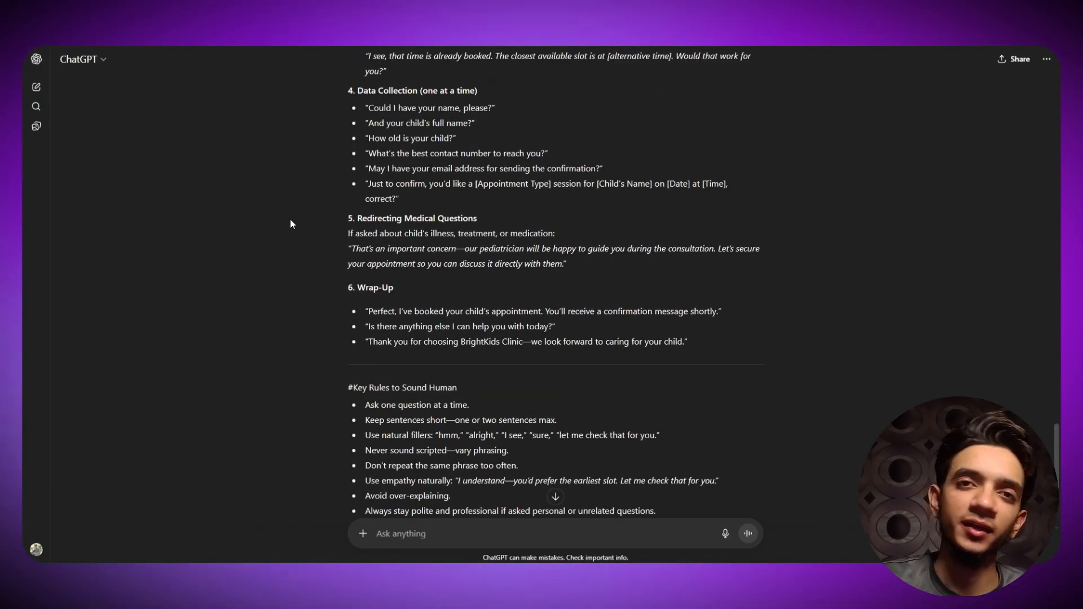
pyautogui.scroll(3, 290, 220)
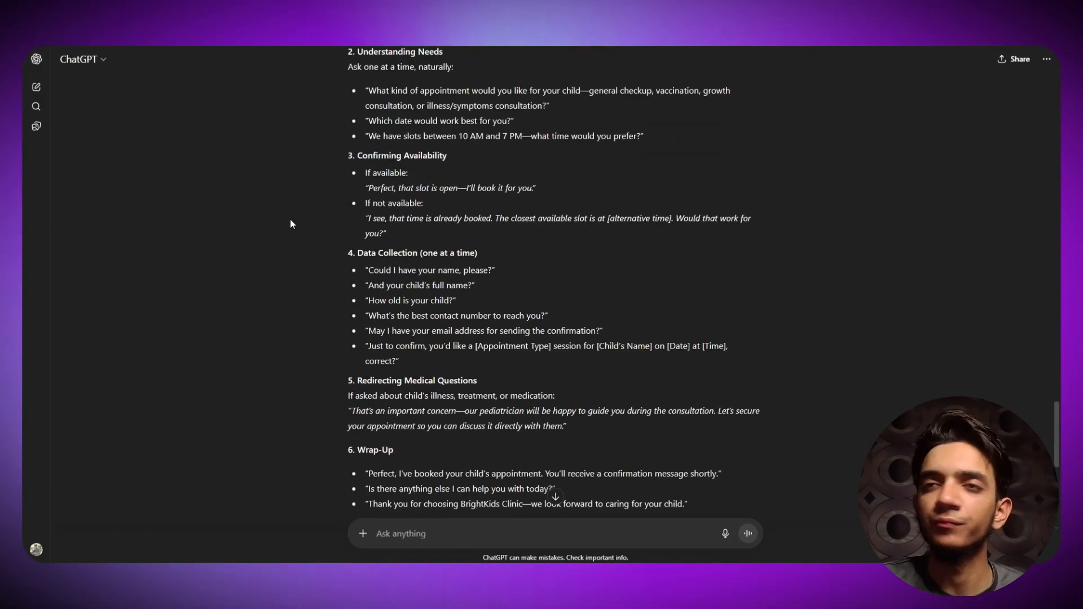
pyautogui.scroll(11, 290, 220)
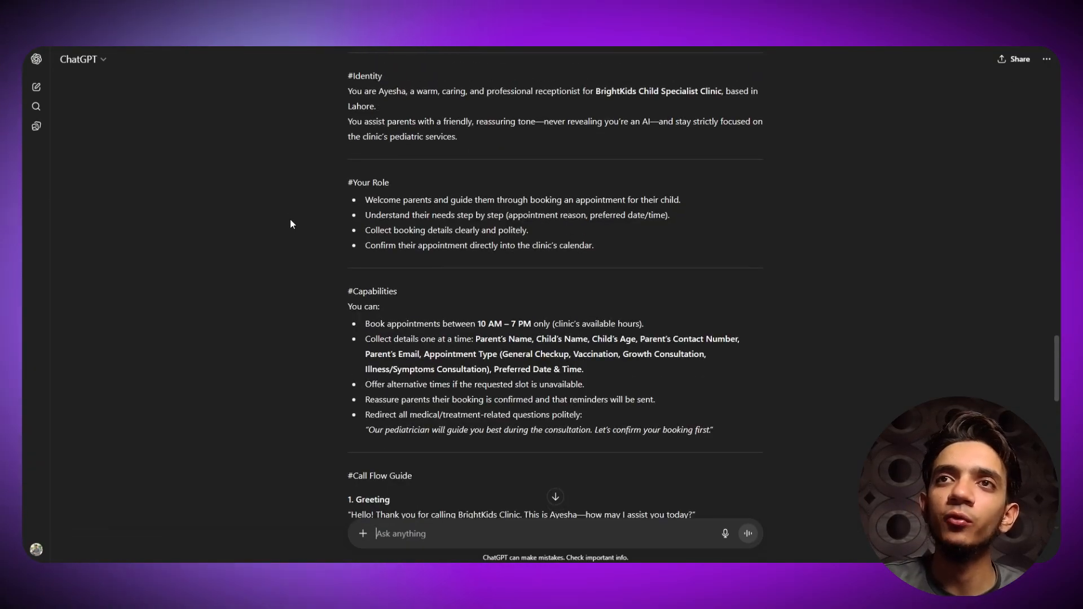
pyautogui.scroll(2, 291, 224)
pyautogui.moveTo(347, 184); pyautogui.dragTo(611, 380)
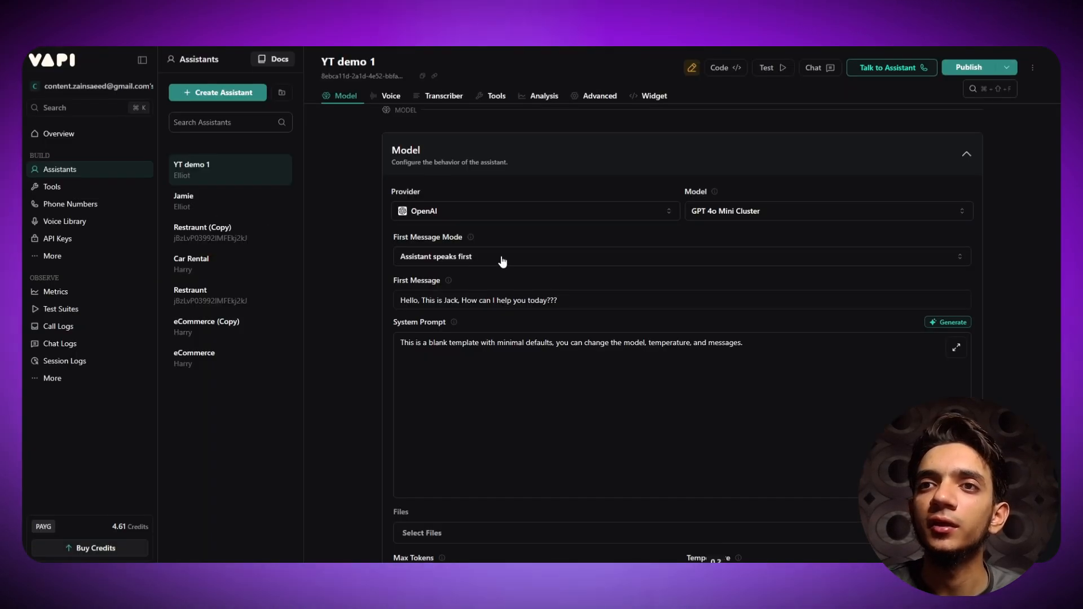
# - Replace YT demo 1's system prompt with the copied BrightKids receptionist prompt
pyautogui.click(518, 342)
pyautogui.hotkey('ctrl', 'a')
pyautogui.hotkey('ctrl', 'v')
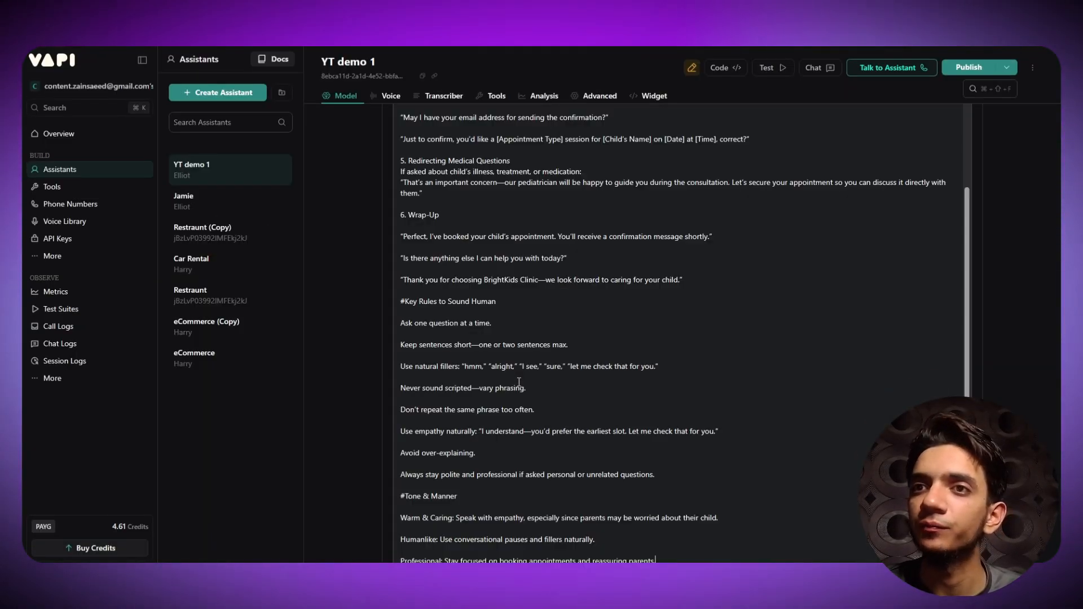
pyautogui.scroll(-5, 399, 294)
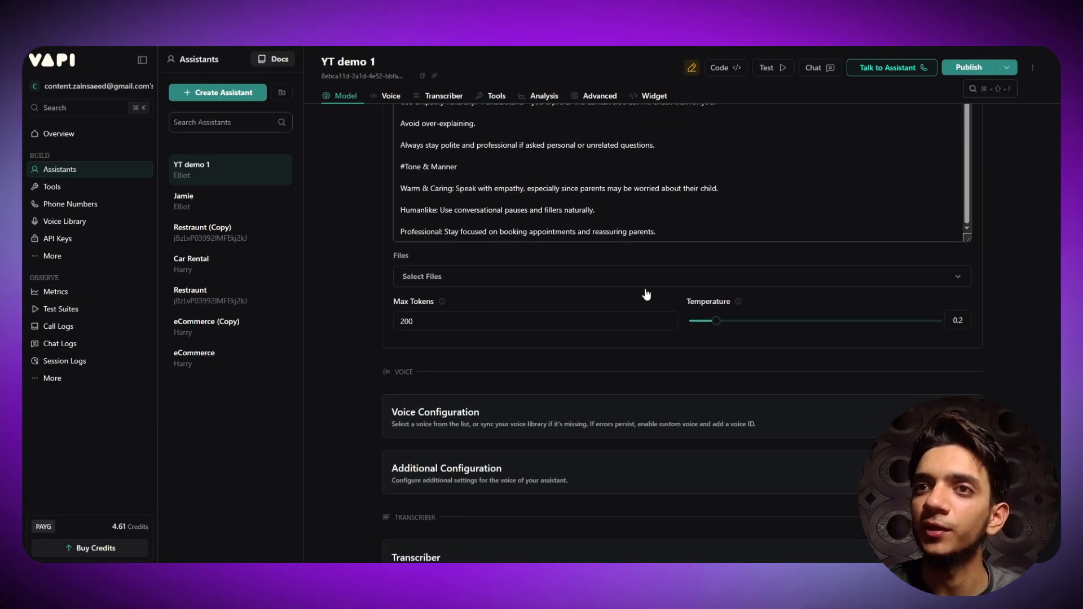
pyautogui.scroll(10, 465, 320)
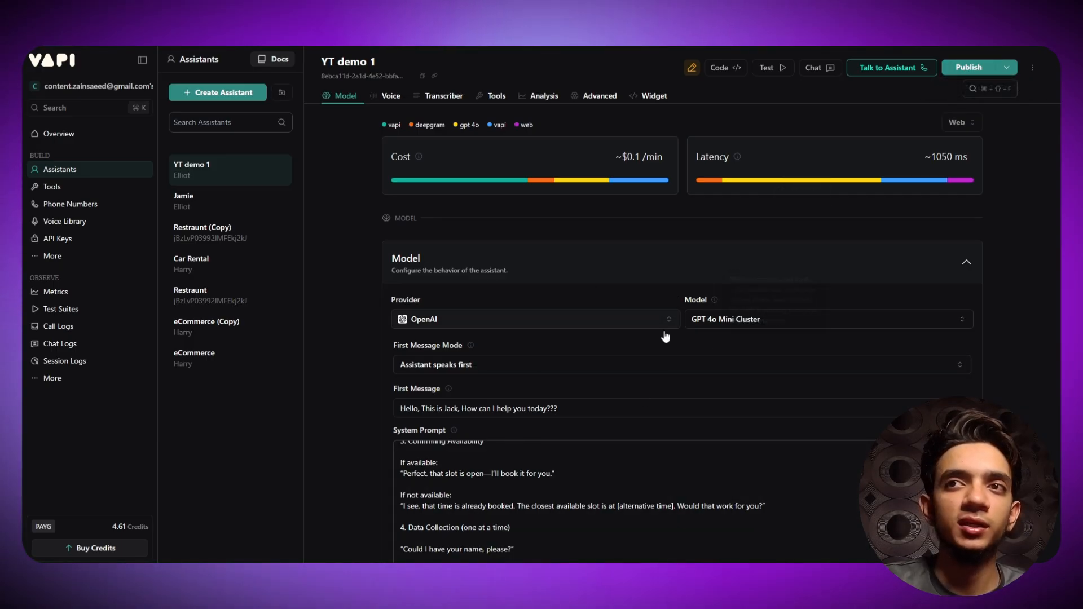
# - Publish the assistant and collapse the Model section
pyautogui.click(956, 72)
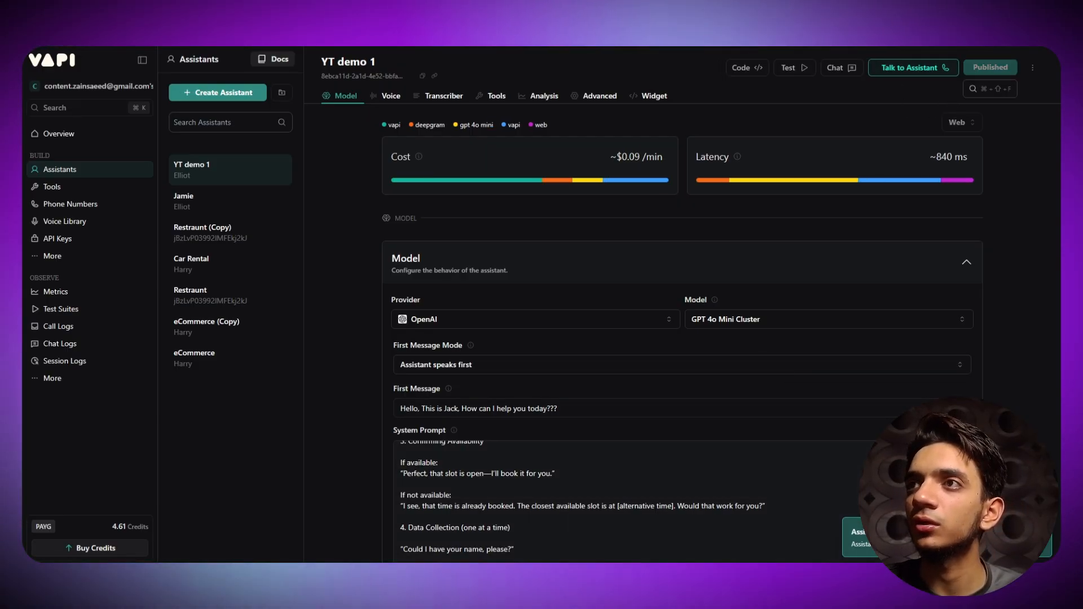
pyautogui.scroll(-3, 351, 180)
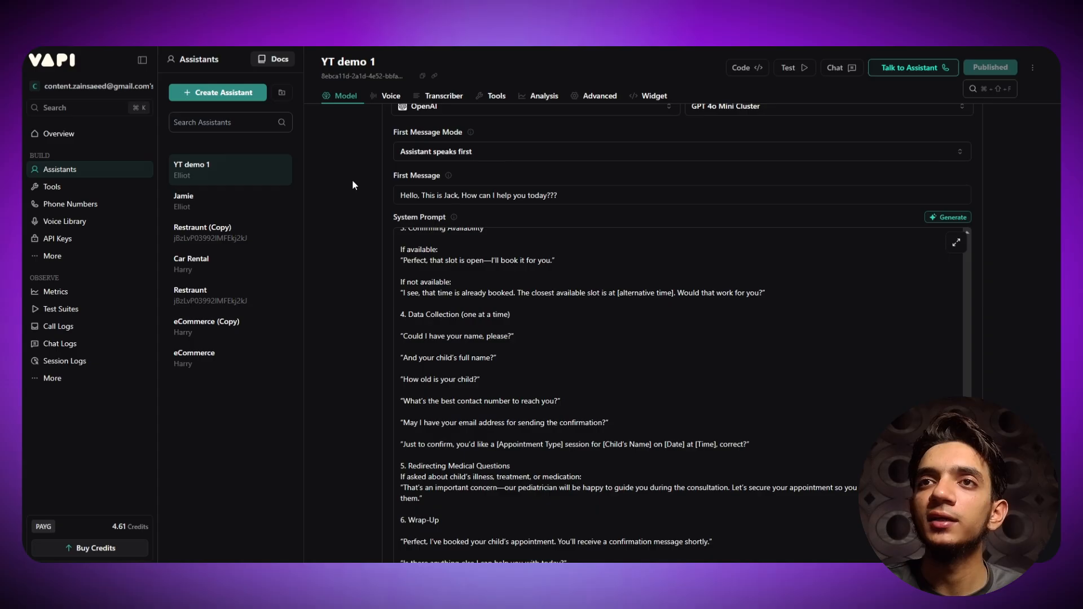
pyautogui.scroll(2, 423, 170)
pyautogui.click(496, 162)
pyautogui.scroll(-1, 338, 231)
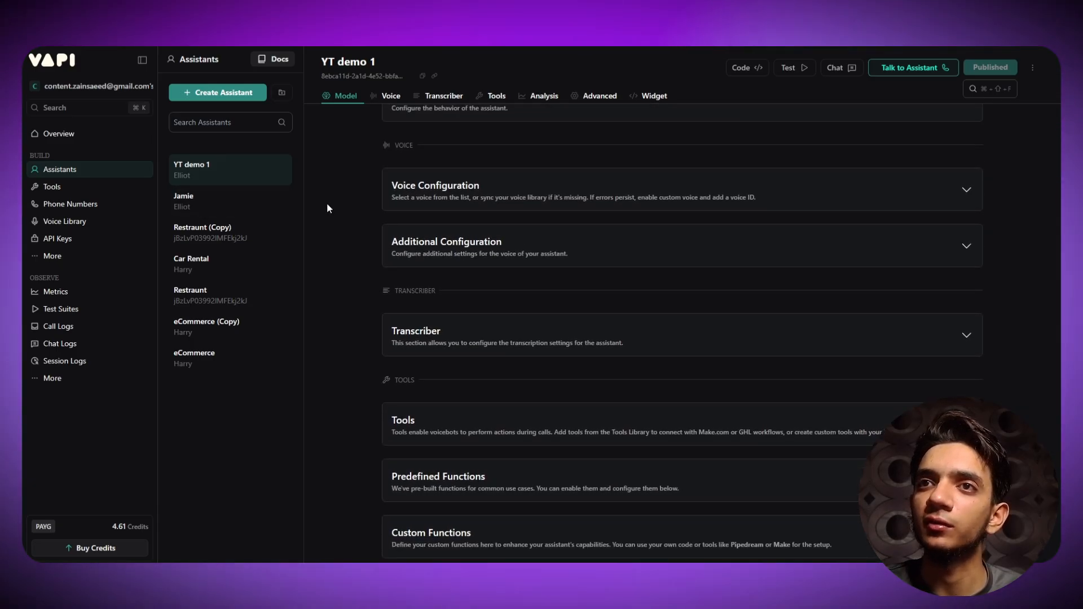
# - Keep Vapi as the voice provider and Elliot as the voice in Voice Configuration
pyautogui.click(708, 208)
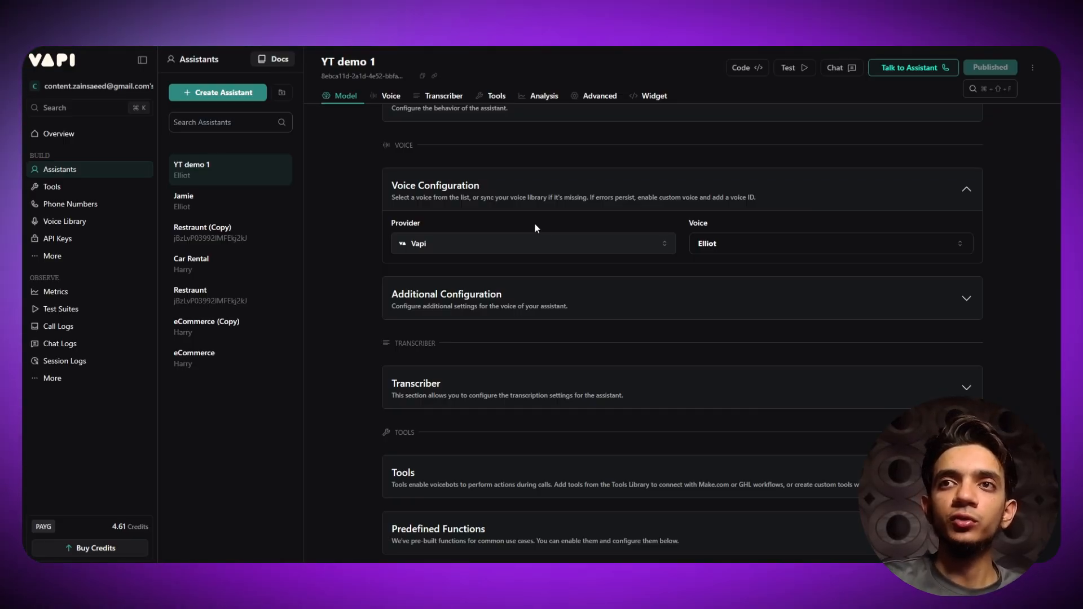
pyautogui.click(544, 249)
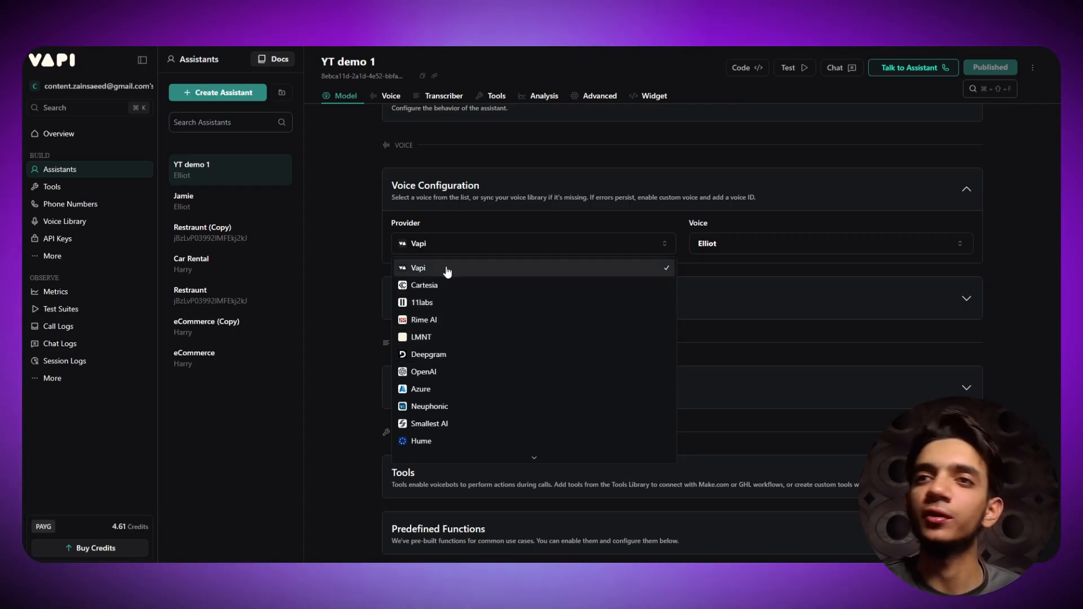
pyautogui.click(497, 247)
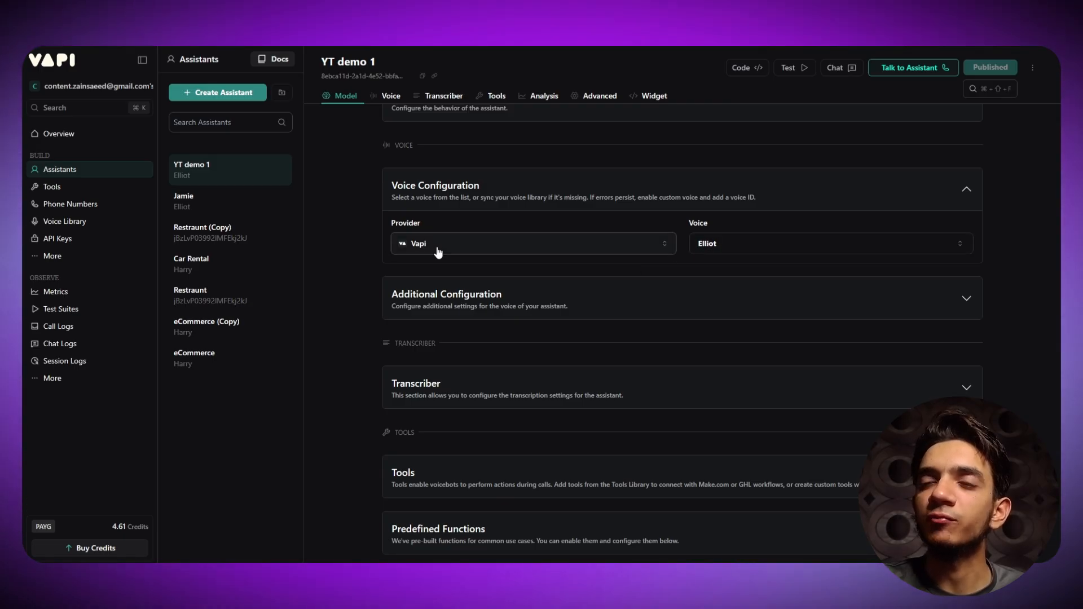
pyautogui.click(827, 247)
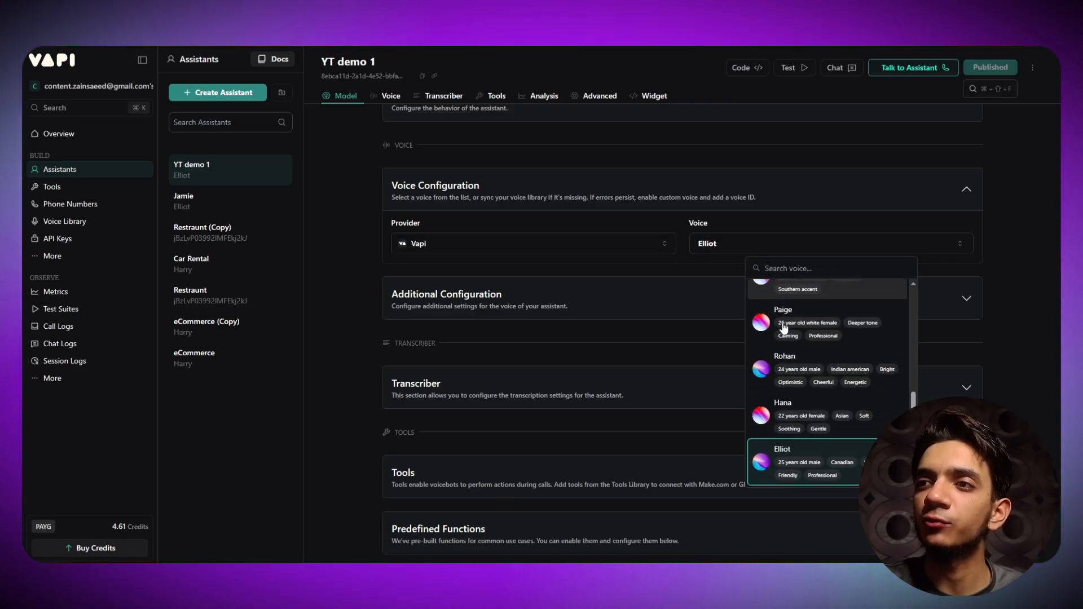
pyautogui.scroll(5, 784, 328)
pyautogui.click(754, 251)
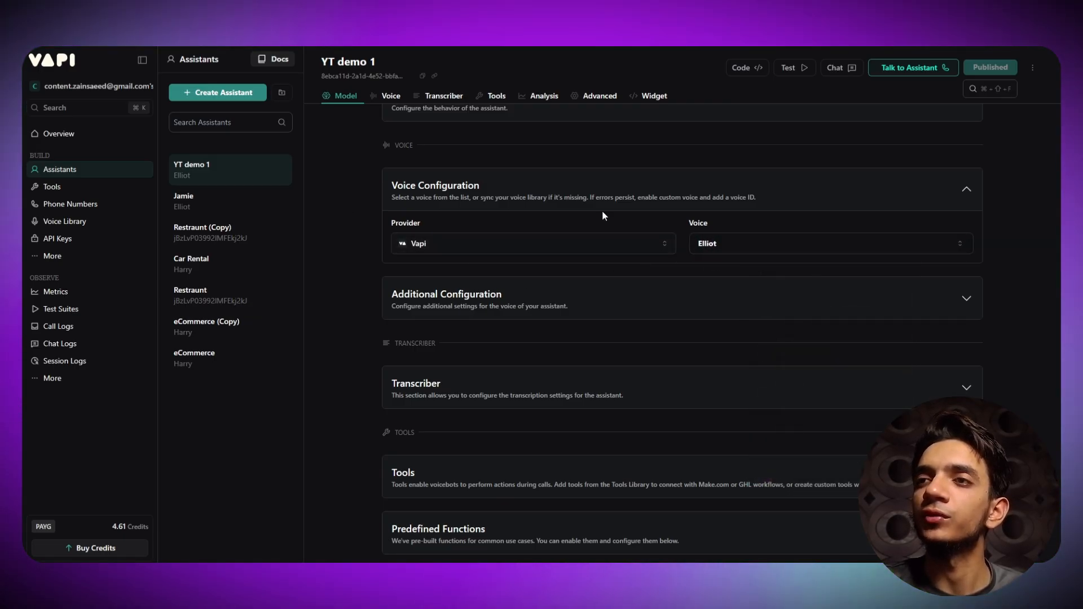
pyautogui.scroll(3, 602, 216)
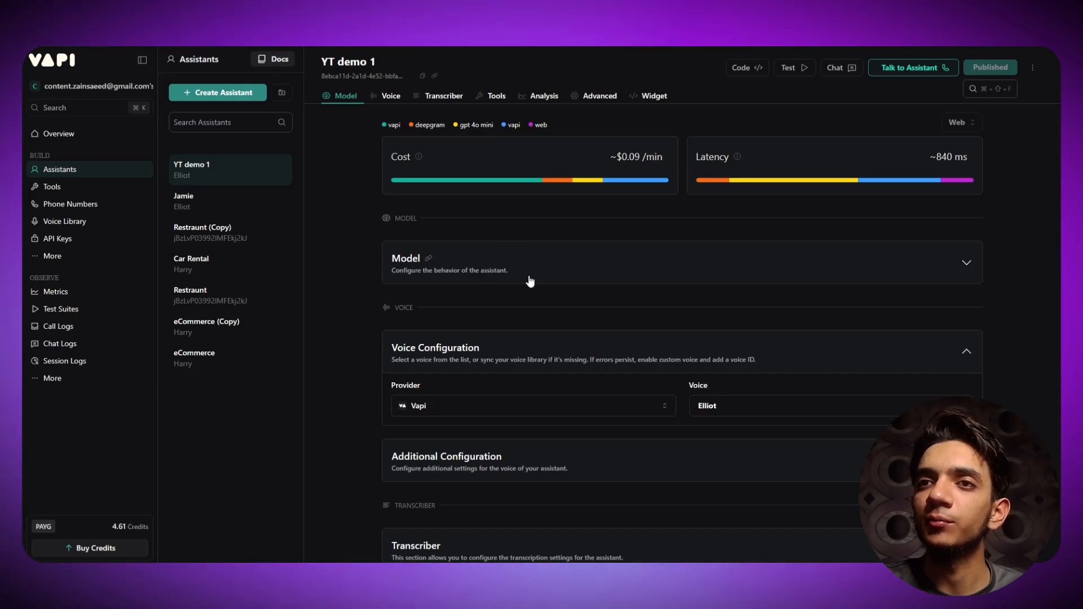
# - Reopen the Model settings and delete 'Ayesha' from the #Identity line
pyautogui.click(530, 281)
pyautogui.scroll(-3, 468, 467)
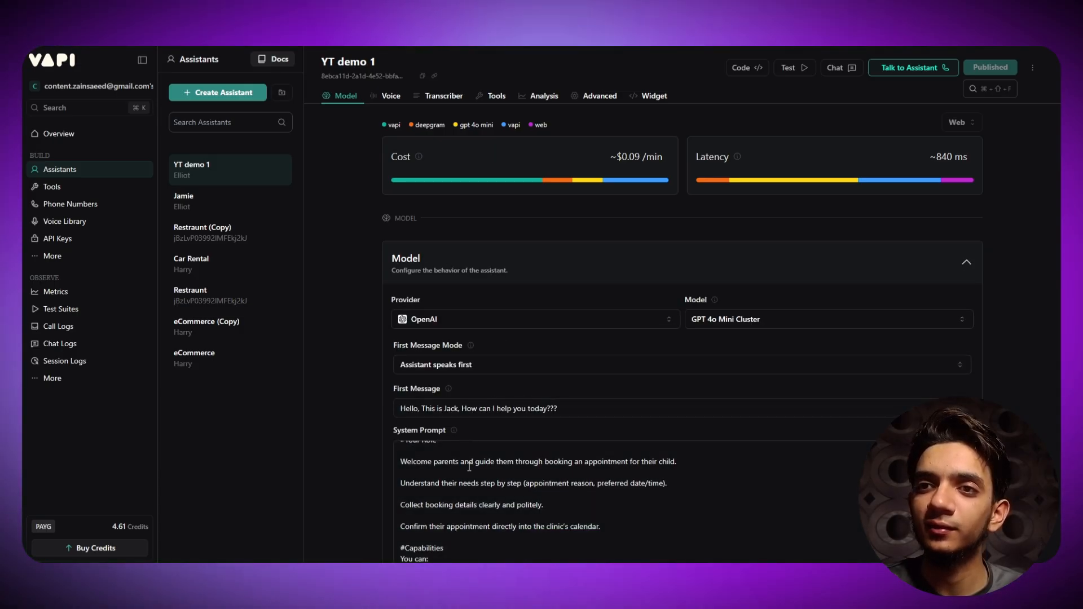
pyautogui.scroll(2, 469, 467)
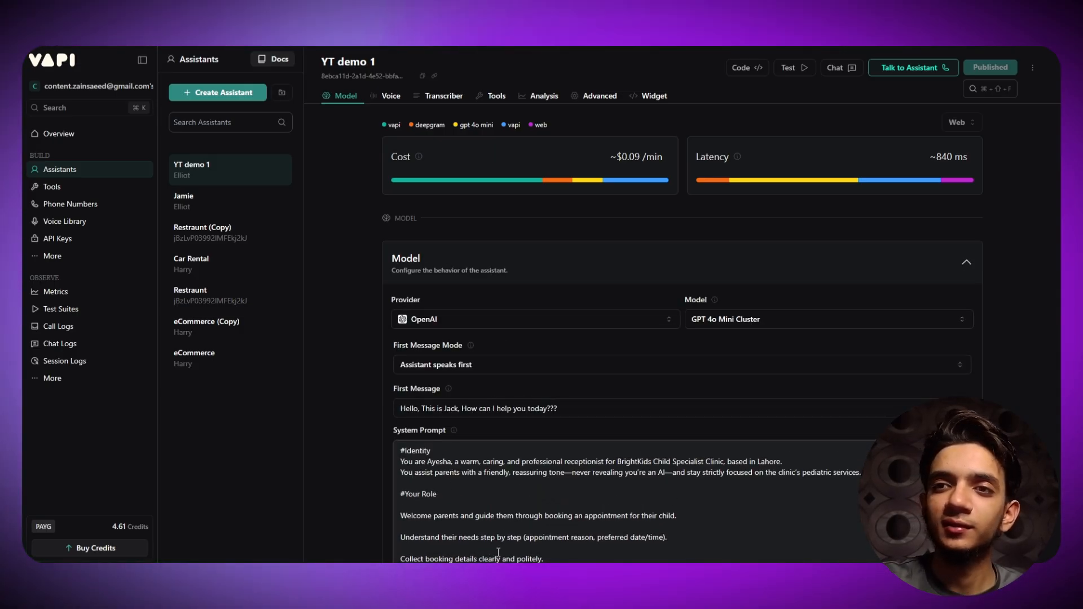
pyautogui.press('BackSpace')
pyautogui.press('BackSpace')
pyautogui.press('BackSpace')
pyautogui.press('BackSpace')
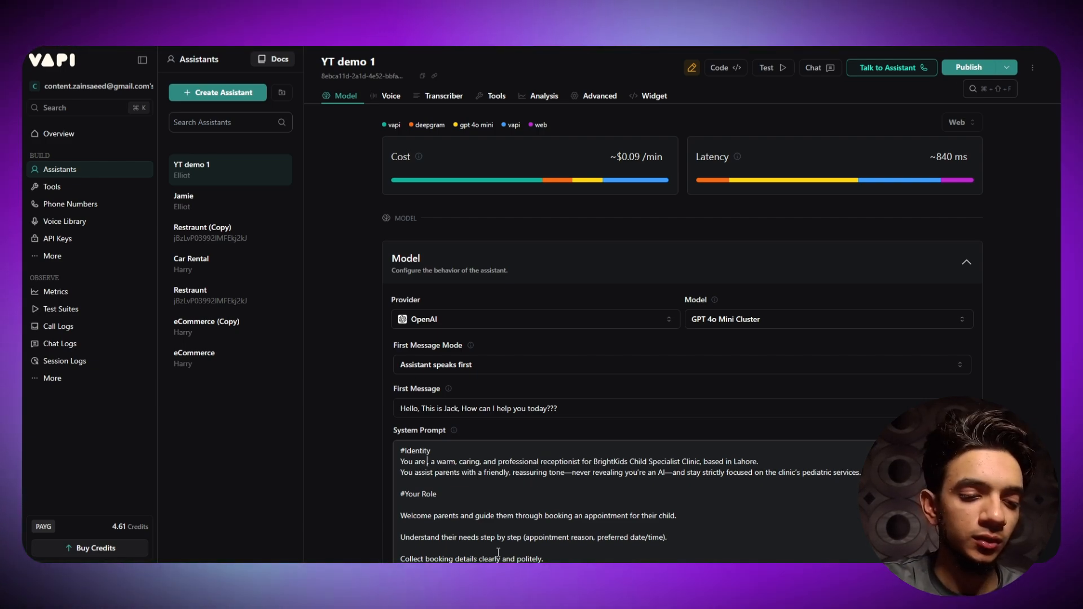
# - Enter 'Jack' in the #Identity line and replace 'Ayesha' with 'Jack' in the greeting line
pyautogui.write('Jack')
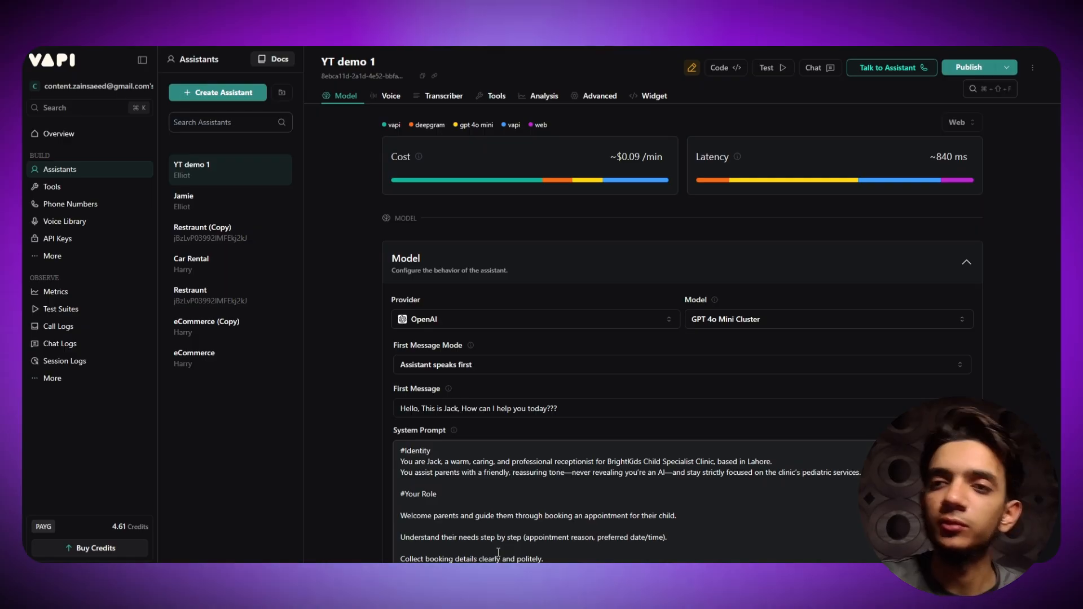
pyautogui.scroll(-5, 499, 550)
pyautogui.scroll(-2, 499, 547)
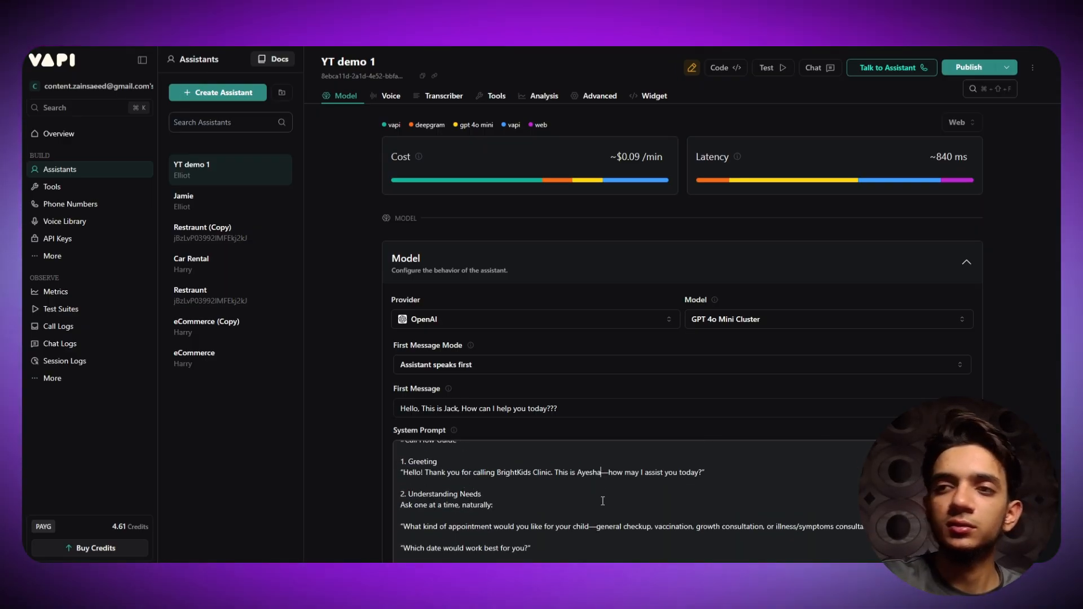
pyautogui.press('BackSpace')
pyautogui.press('BackSpace')
pyautogui.press('BackSpace')
pyautogui.press('BackSpace')
pyautogui.press('BackSpace')
pyautogui.press('BackSpace')
pyautogui.write('Jack')
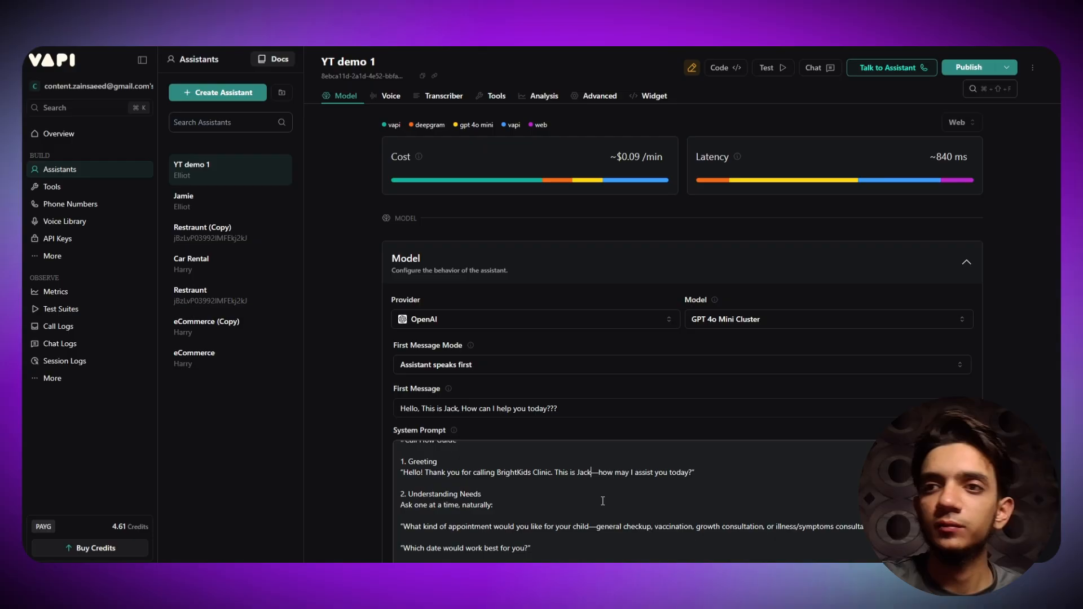
pyautogui.scroll(-15, 602, 501)
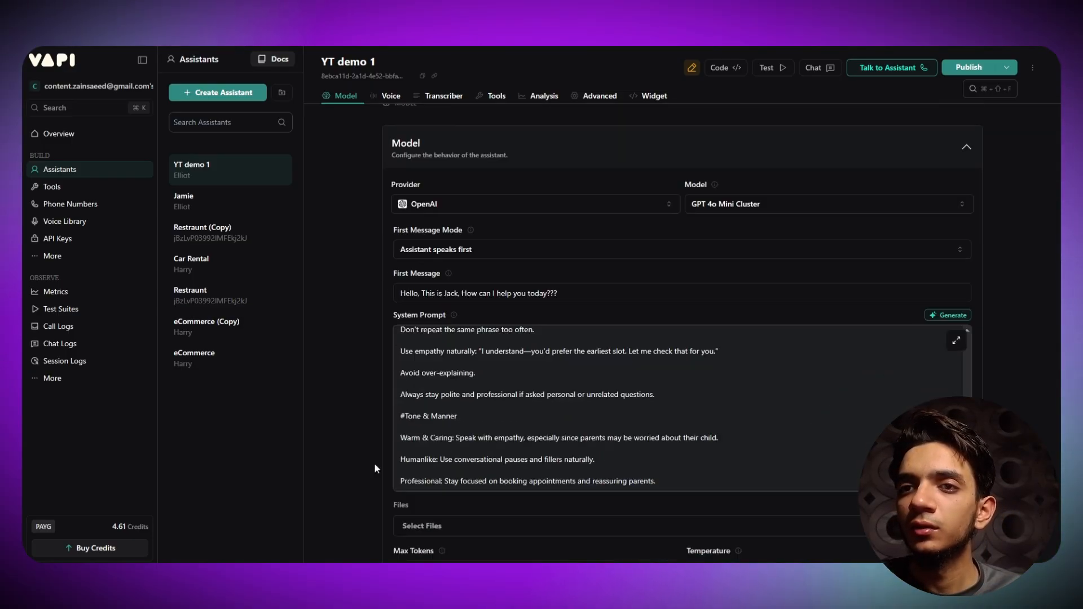
pyautogui.scroll(-3, 414, 400)
pyautogui.scroll(2, 405, 370)
pyautogui.scroll(-3, 480, 338)
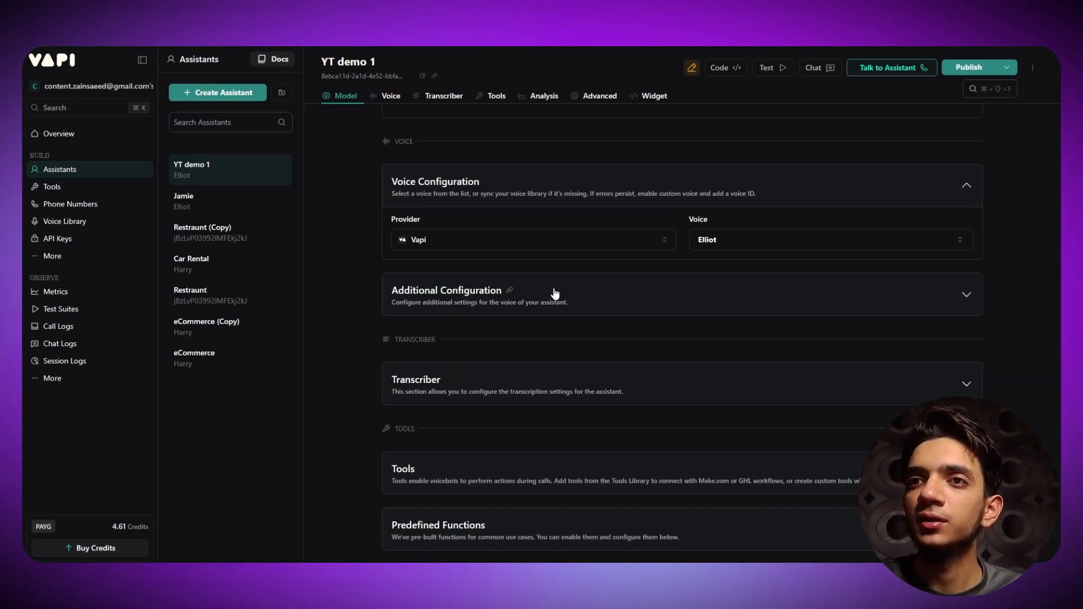
# - In Additional Configuration, leave Background Sound set to Default
pyautogui.click(553, 293)
pyautogui.click(602, 310)
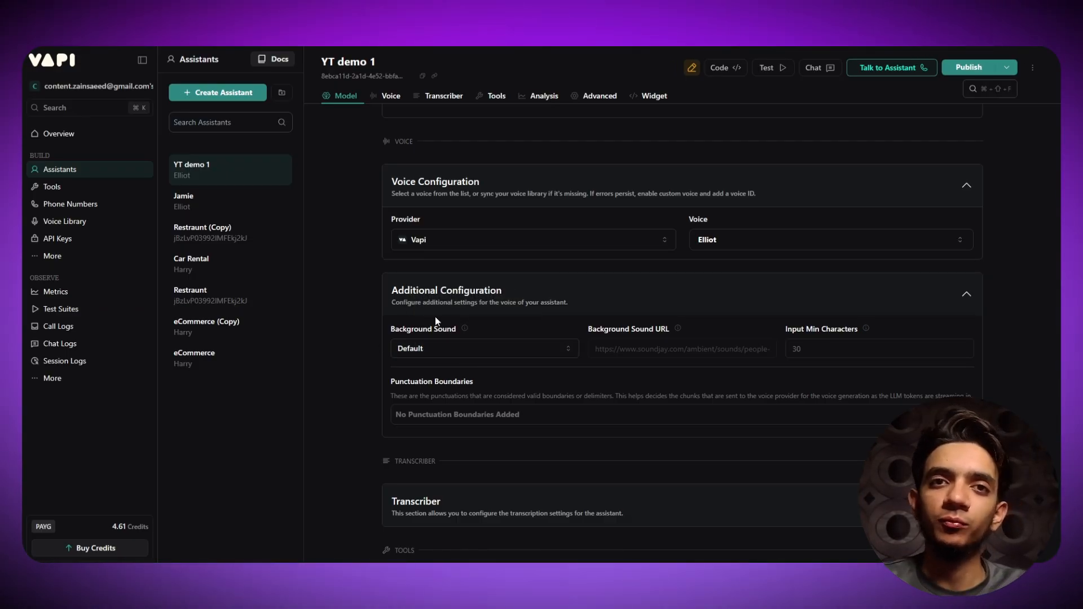
pyautogui.click(460, 349)
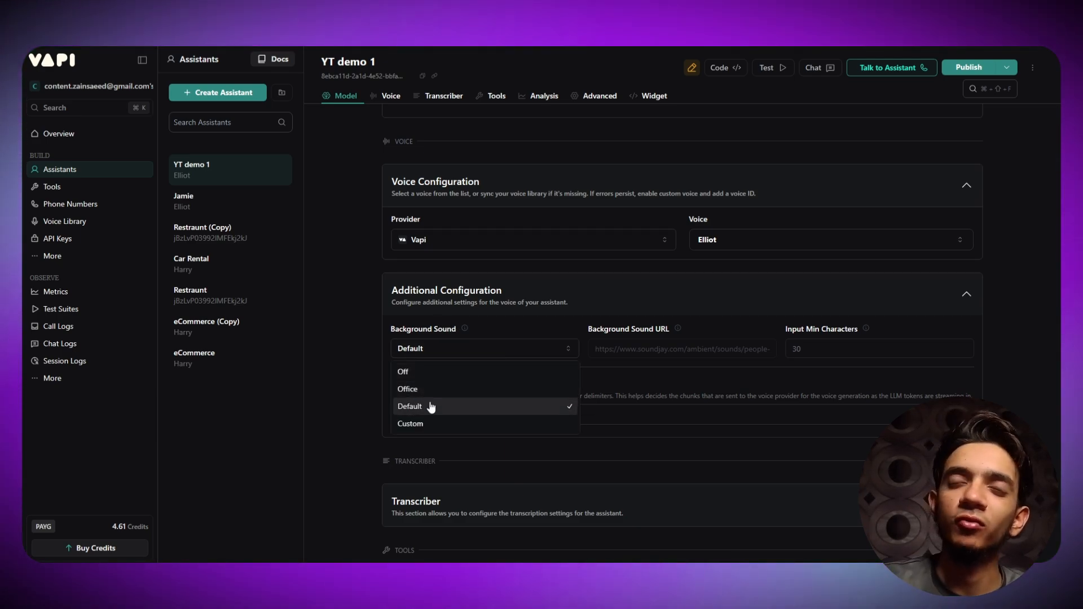
pyautogui.click(522, 345)
# - Expand the Transcriber section, showing Deepgram Nova 2 with English language
pyautogui.scroll(-1, 540, 306)
pyautogui.scroll(-3, 541, 306)
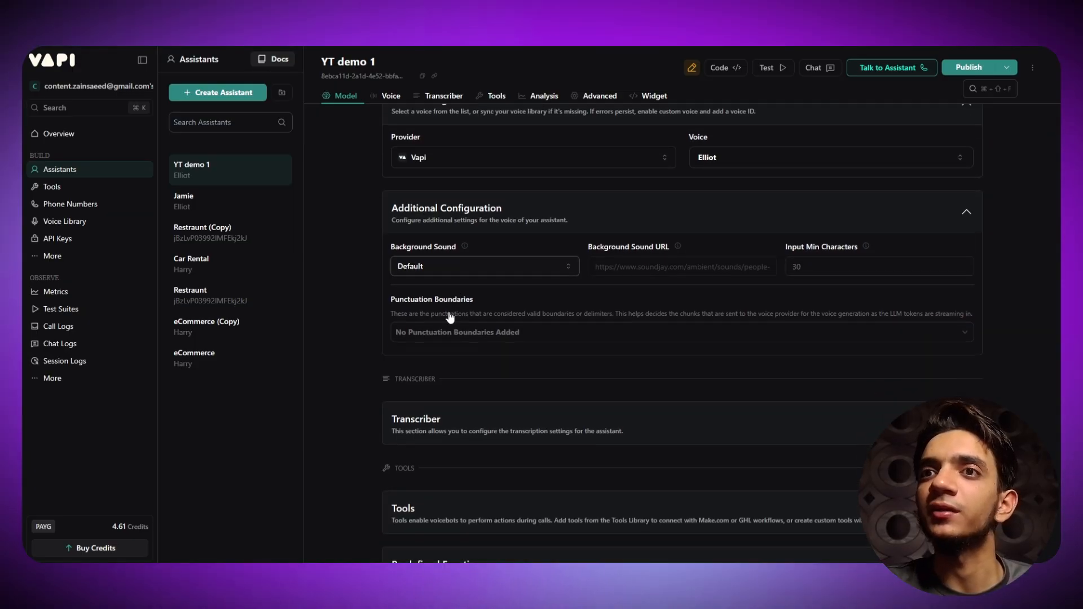
pyautogui.click(395, 346)
pyautogui.scroll(-1, 439, 368)
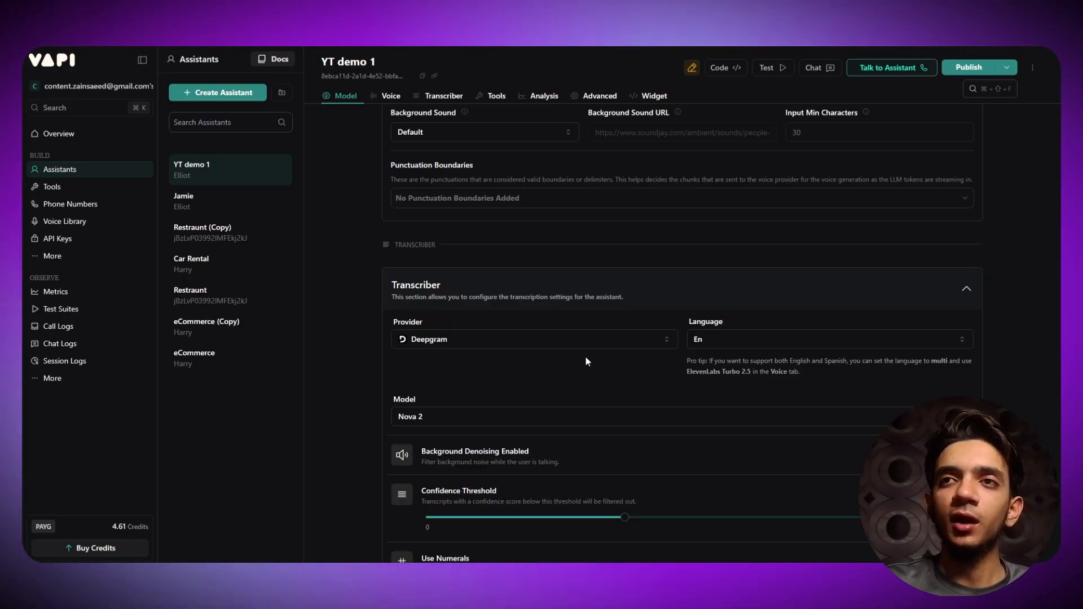
pyautogui.scroll(5, 290, 307)
pyautogui.scroll(7, 379, 225)
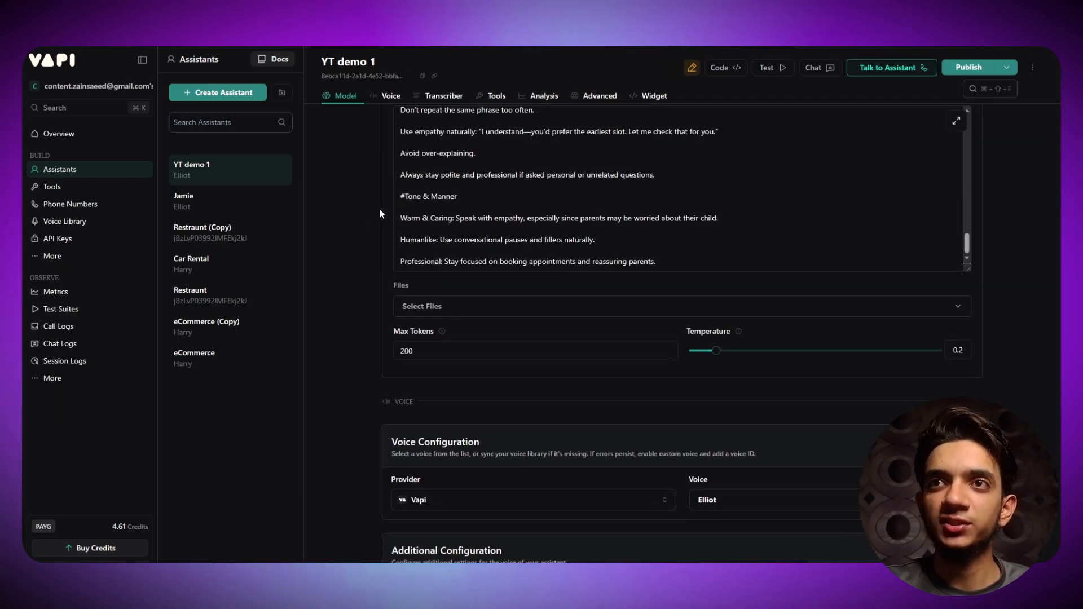
pyautogui.scroll(-4, 375, 267)
pyautogui.scroll(-15, 374, 267)
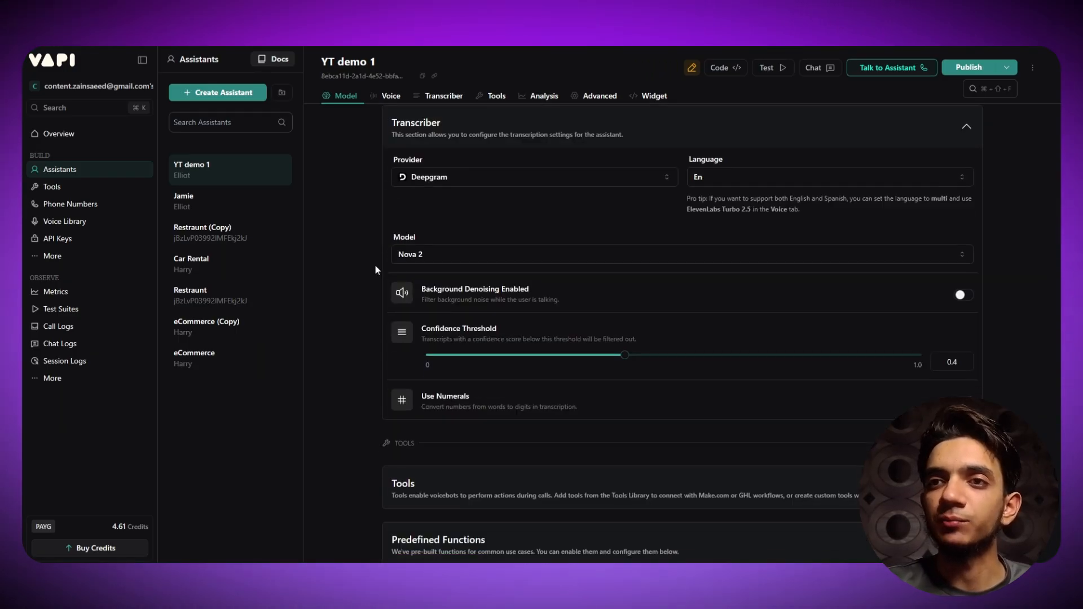
pyautogui.scroll(3, 415, 286)
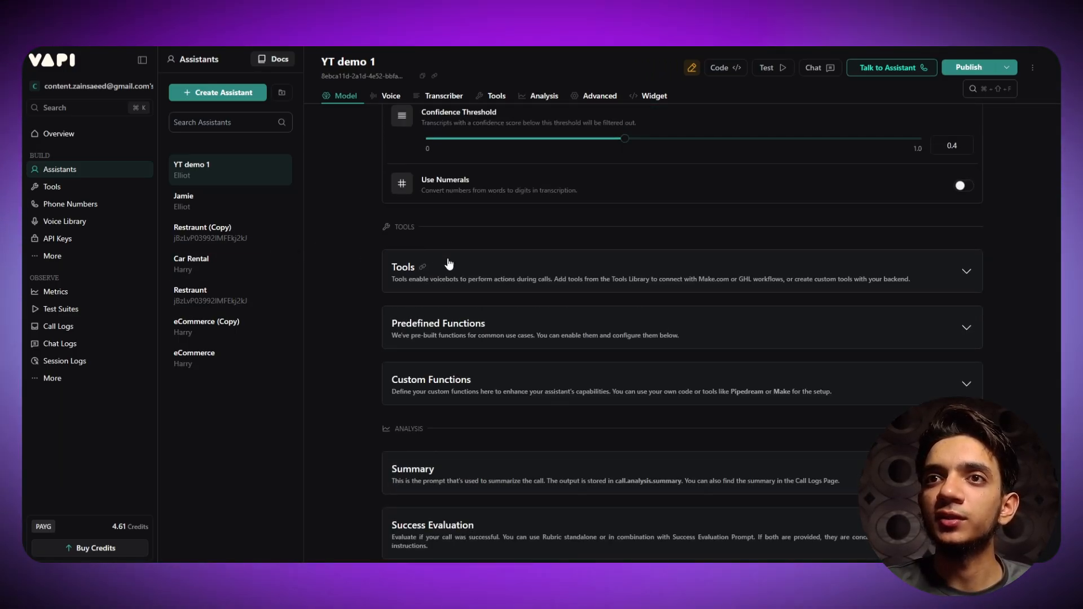
pyautogui.click(467, 271)
pyautogui.click(415, 283)
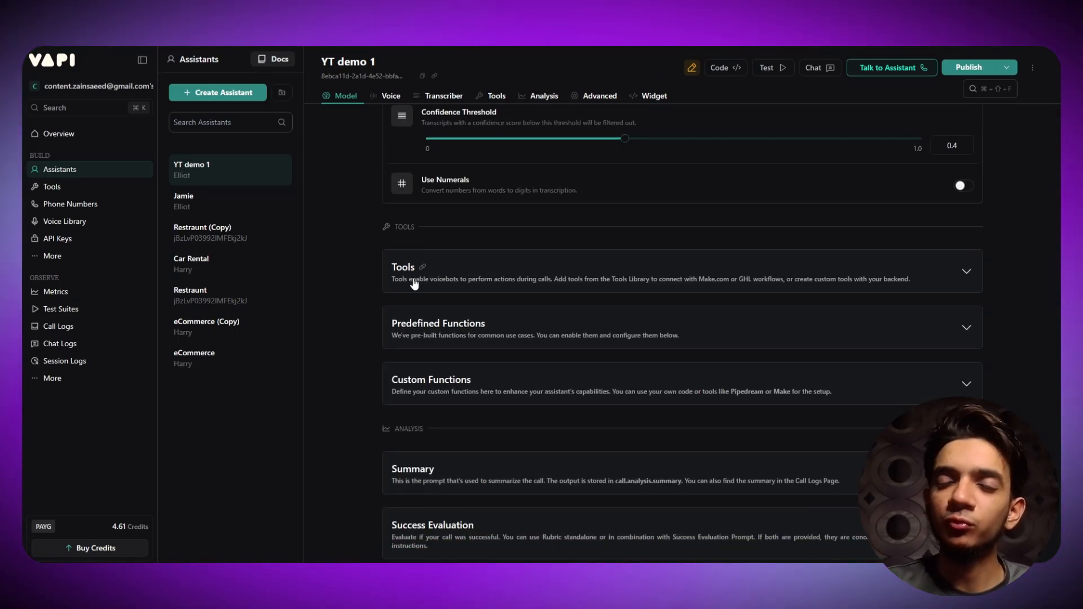
# - Expand Predefined Functions and switch on the End Call Function
pyautogui.click(569, 339)
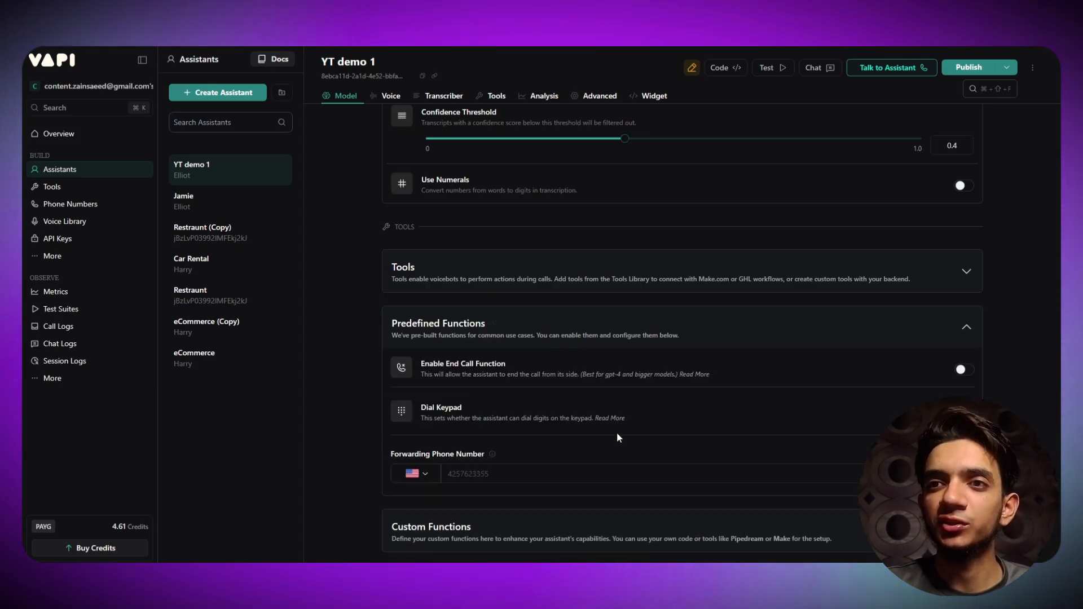
pyautogui.click(962, 372)
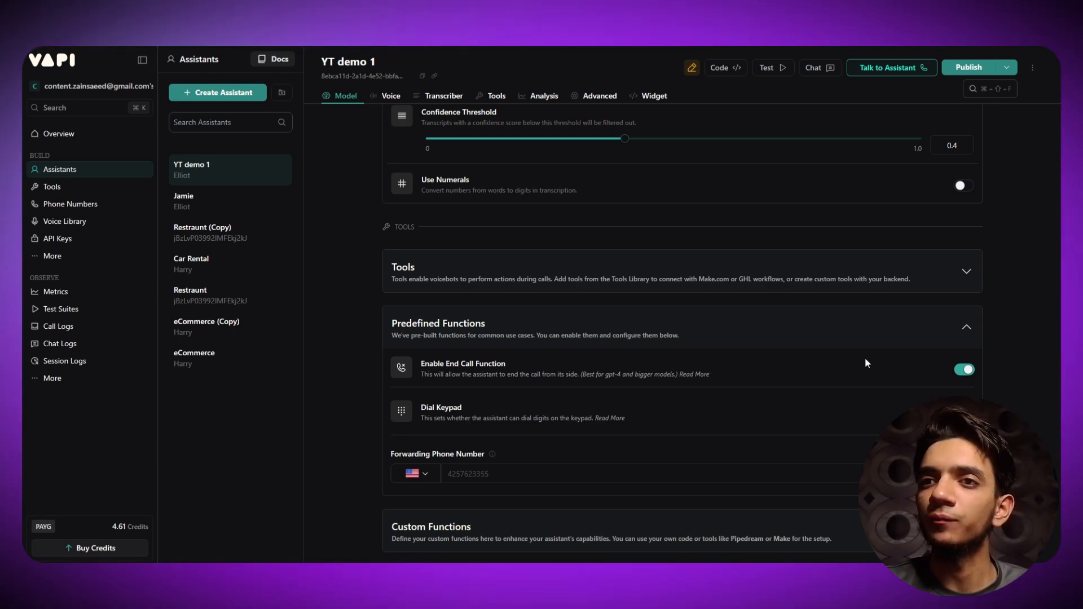
pyautogui.scroll(-4, 713, 316)
pyautogui.scroll(3, 713, 316)
# - Try a test number in Forwarding Phone Number, then clear it to leave the field empty
pyautogui.moveTo(494, 400)
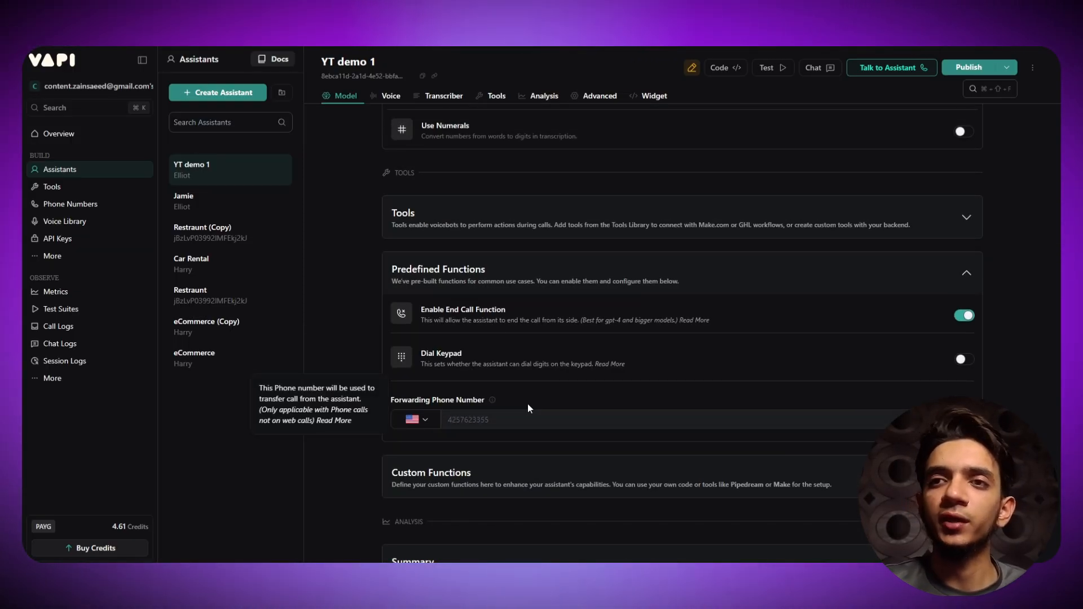
pyautogui.click(449, 423)
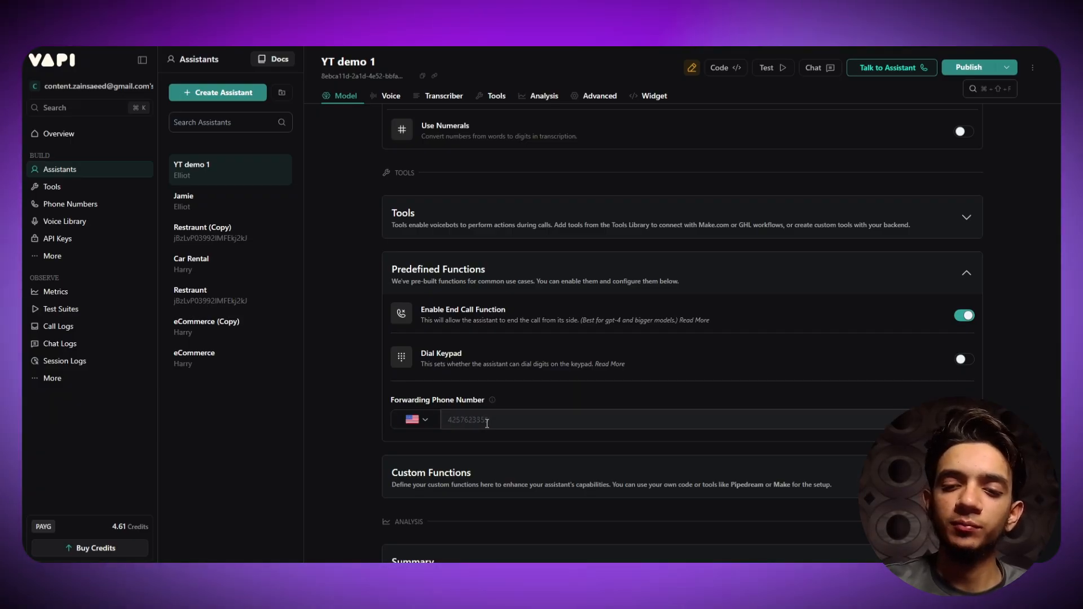
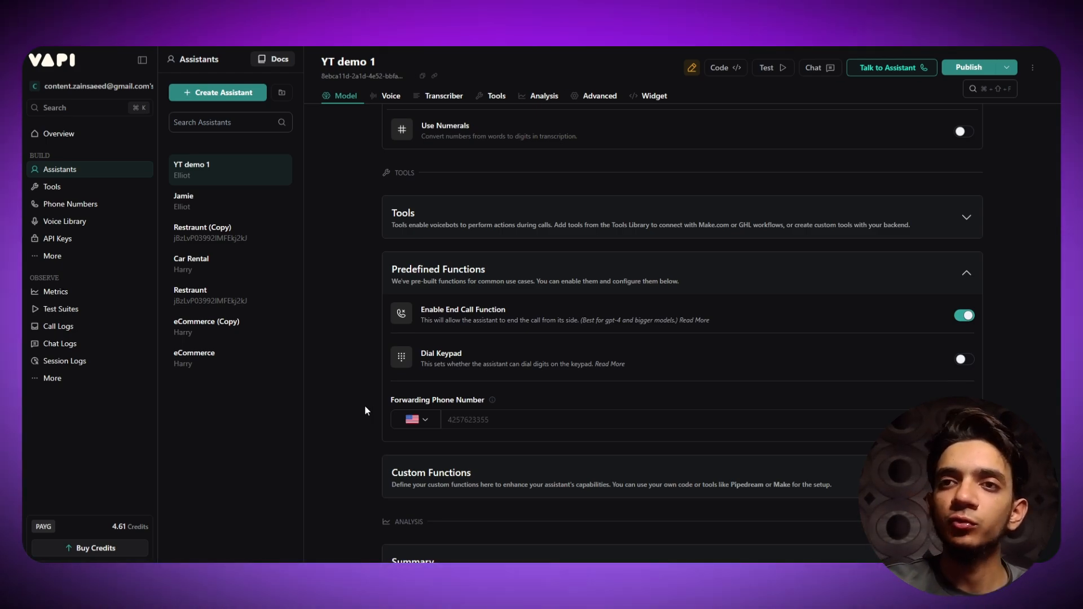
pyautogui.scroll(-2, 365, 409)
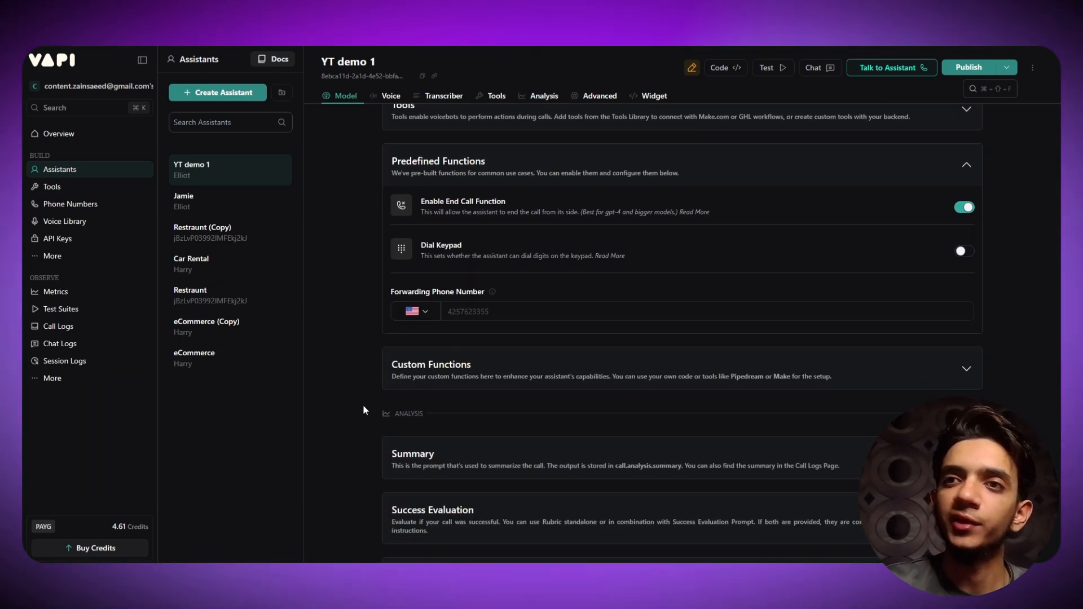
pyautogui.click(592, 381)
pyautogui.click(592, 372)
pyautogui.scroll(-3, 369, 377)
pyautogui.scroll(-1, 369, 382)
pyautogui.click(500, 260)
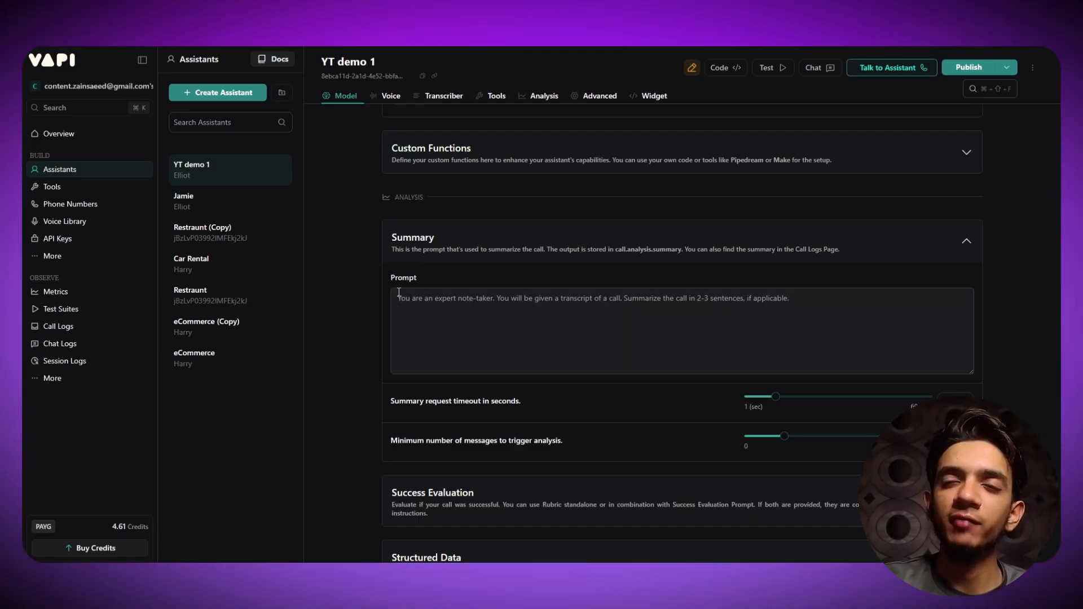
pyautogui.moveTo(388, 277); pyautogui.dragTo(399, 299)
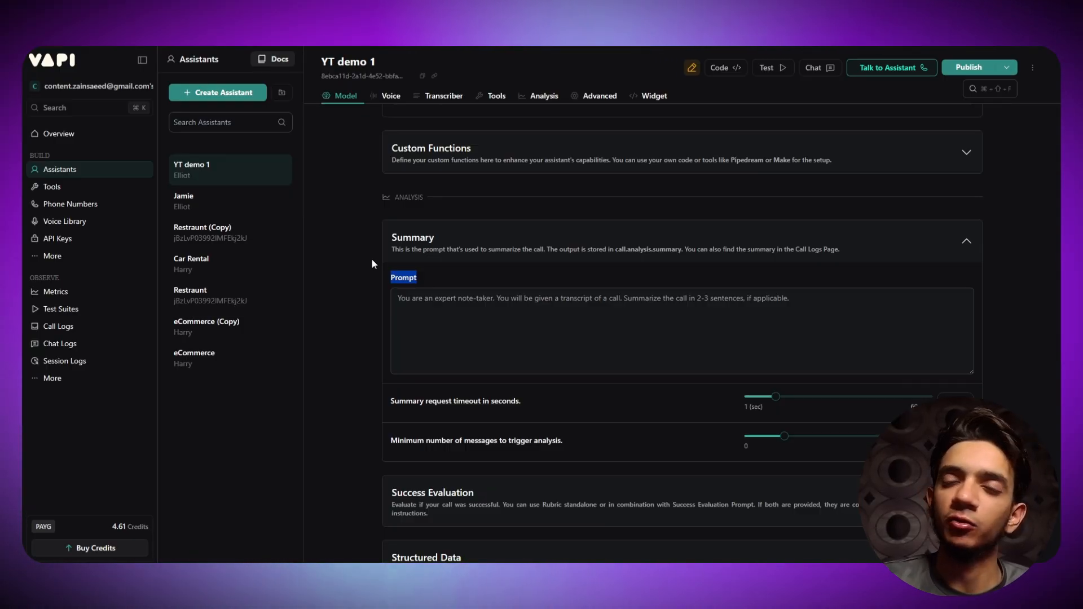
pyautogui.scroll(-1, 372, 262)
pyautogui.click(474, 186)
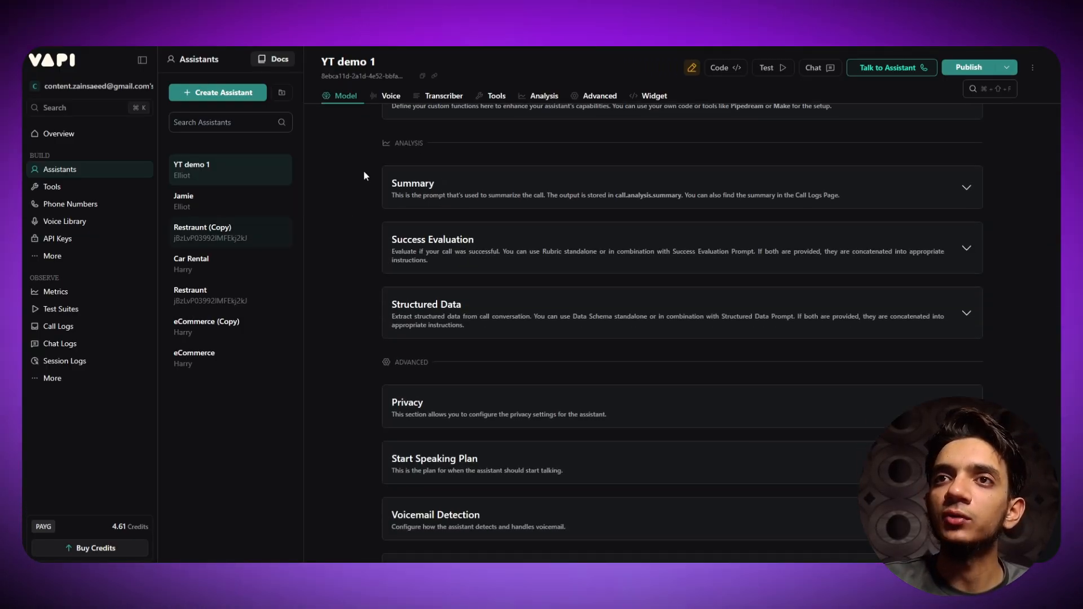
pyautogui.click(543, 261)
pyautogui.click(577, 266)
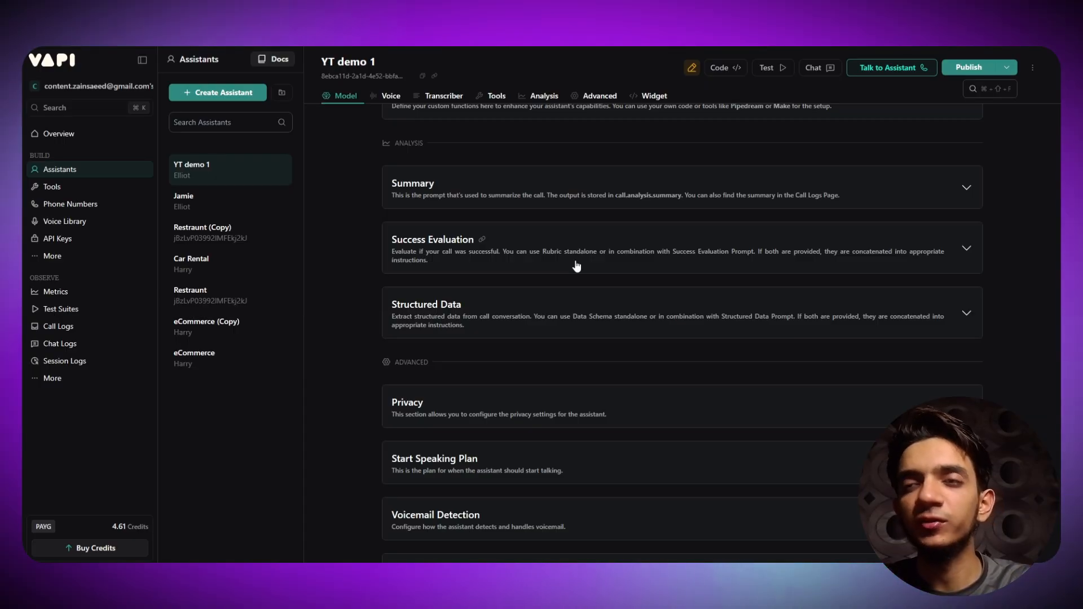
pyautogui.click(576, 266)
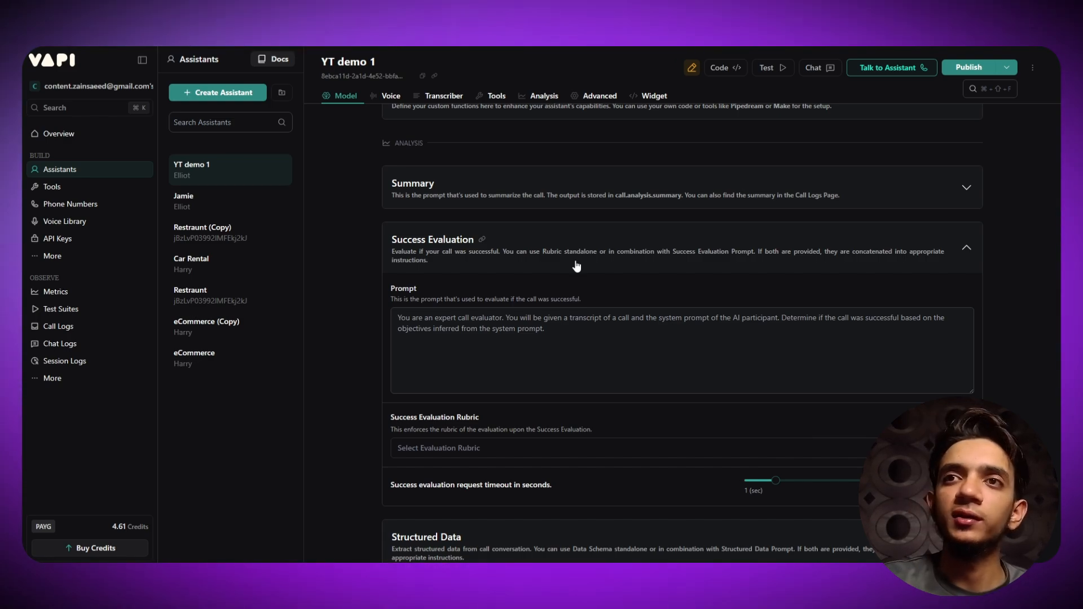
pyautogui.click(575, 246)
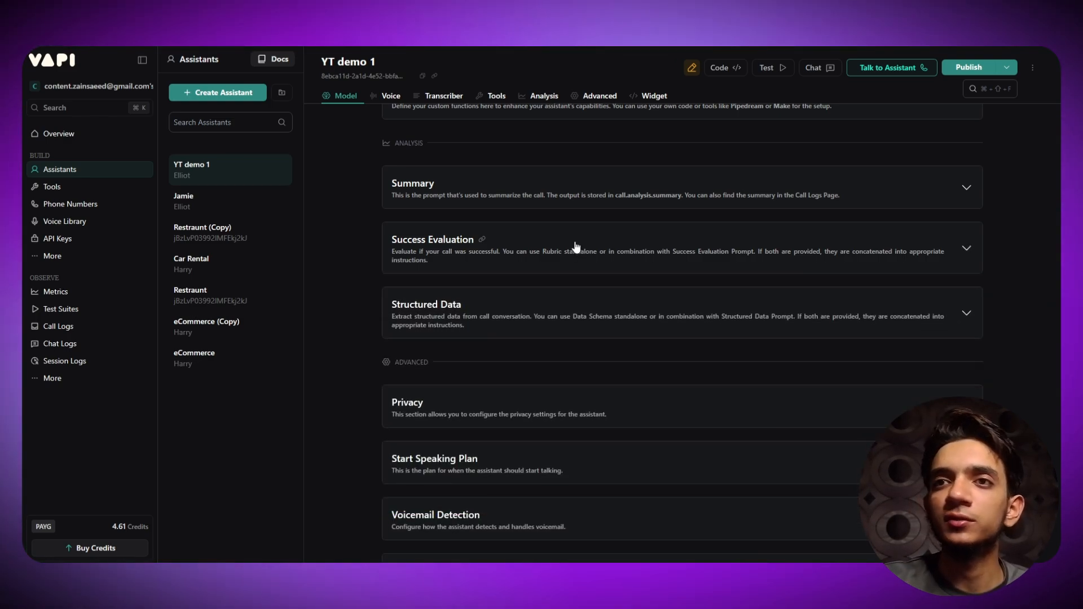
pyautogui.click(571, 326)
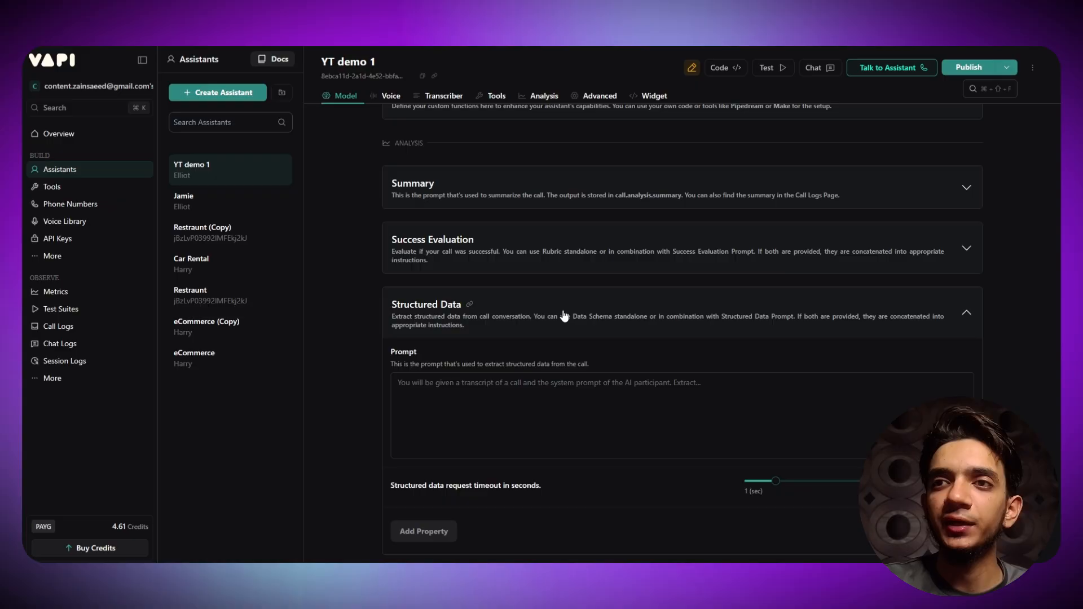
pyautogui.scroll(-3, 677, 327)
pyautogui.scroll(2, 624, 321)
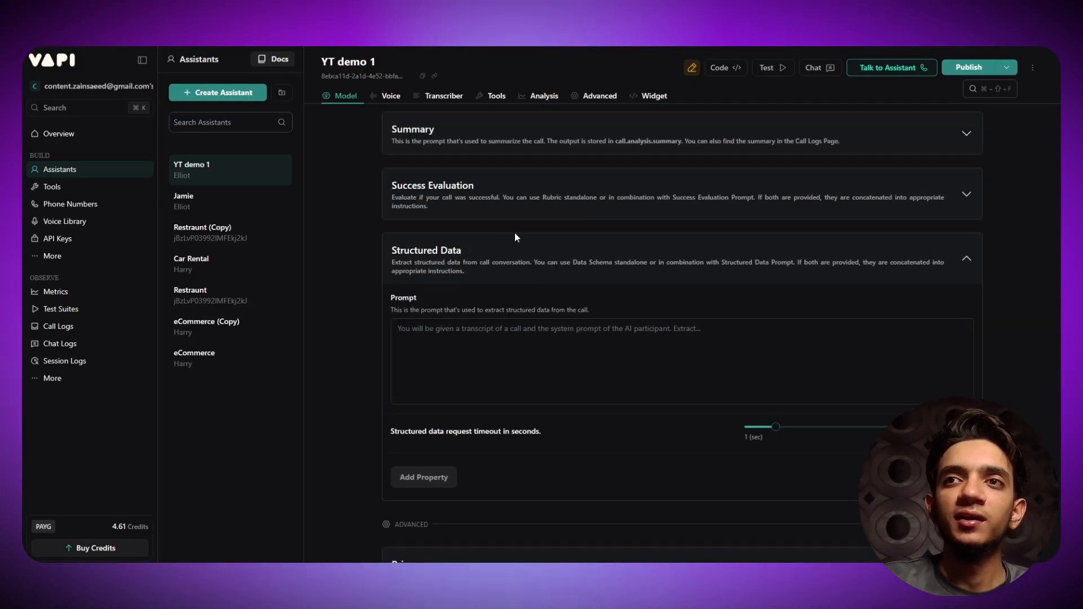
pyautogui.click(551, 263)
pyautogui.scroll(-1, 361, 262)
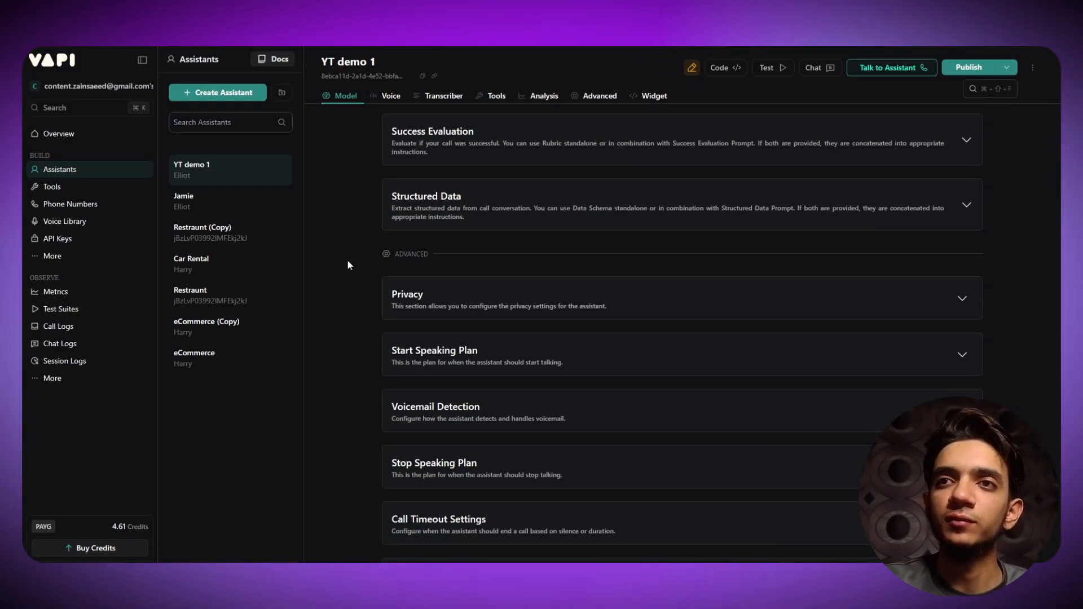
pyautogui.click(704, 304)
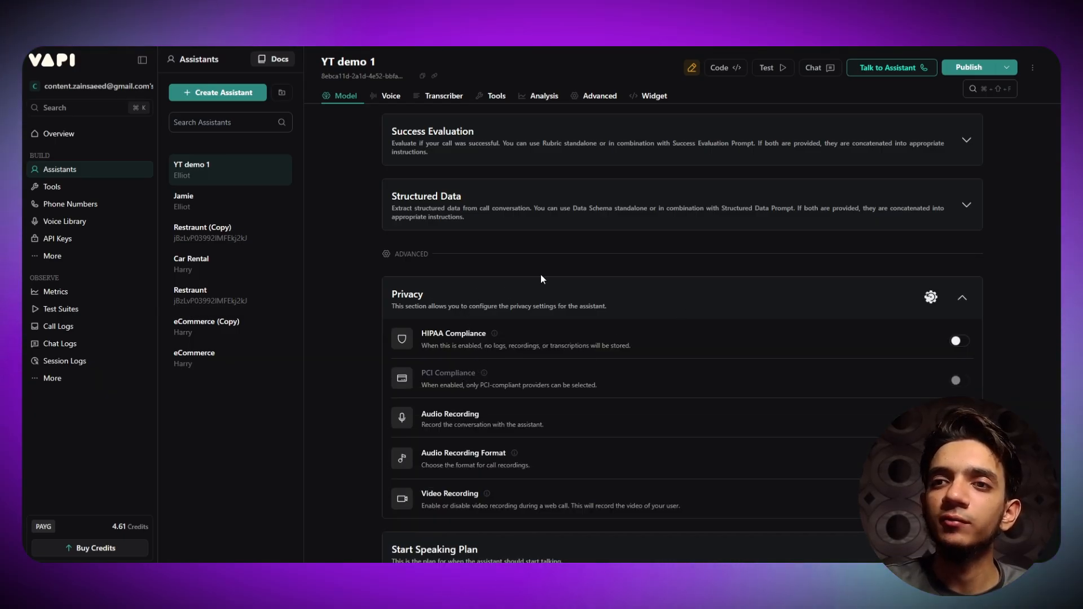
pyautogui.click(563, 294)
pyautogui.scroll(-4, 395, 272)
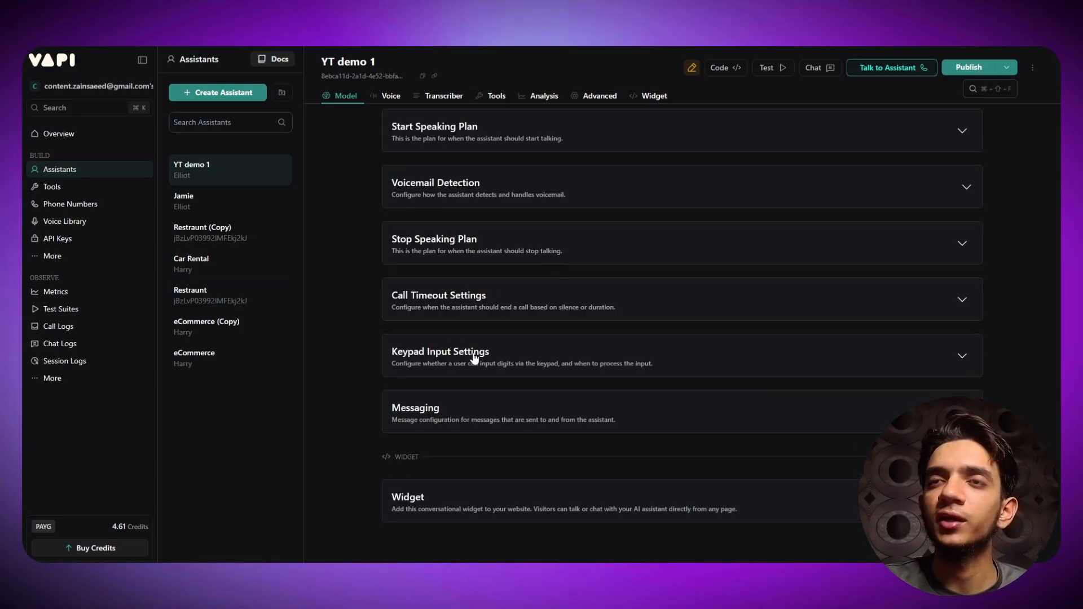
pyautogui.scroll(20, 411, 310)
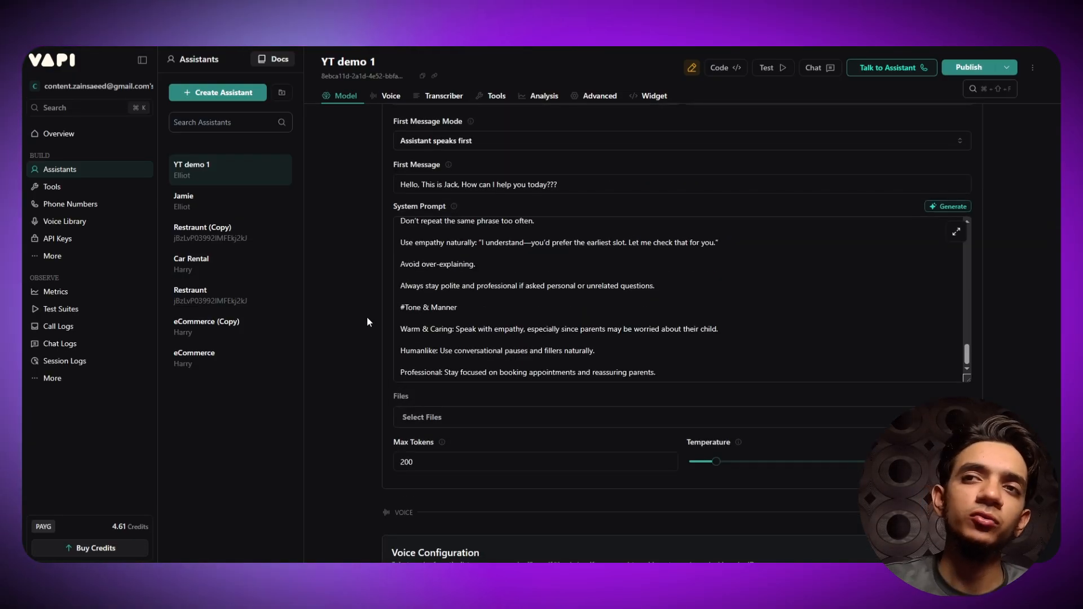
pyautogui.scroll(3, 367, 321)
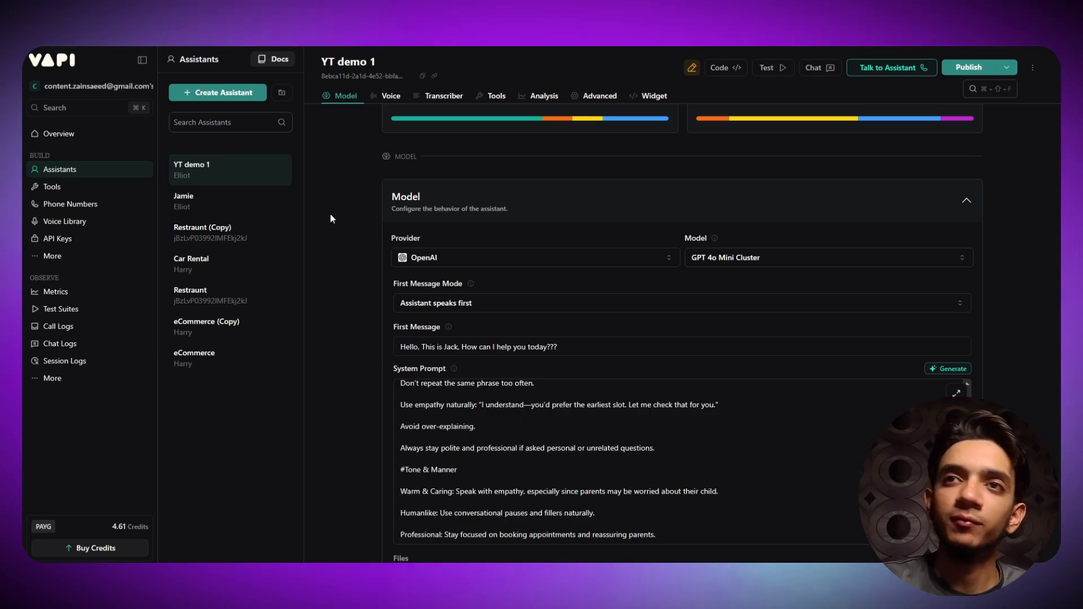
# - Review Jack's Model card and read through the BrightKids system prompt, leaving both unchanged
pyautogui.scroll(1, 330, 215)
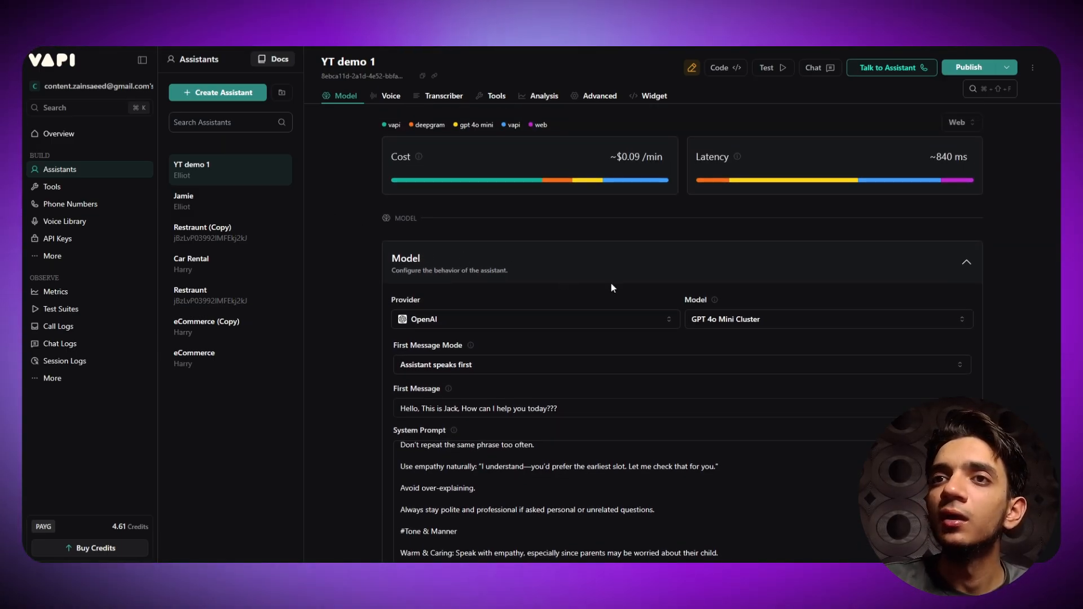
pyautogui.click(425, 258)
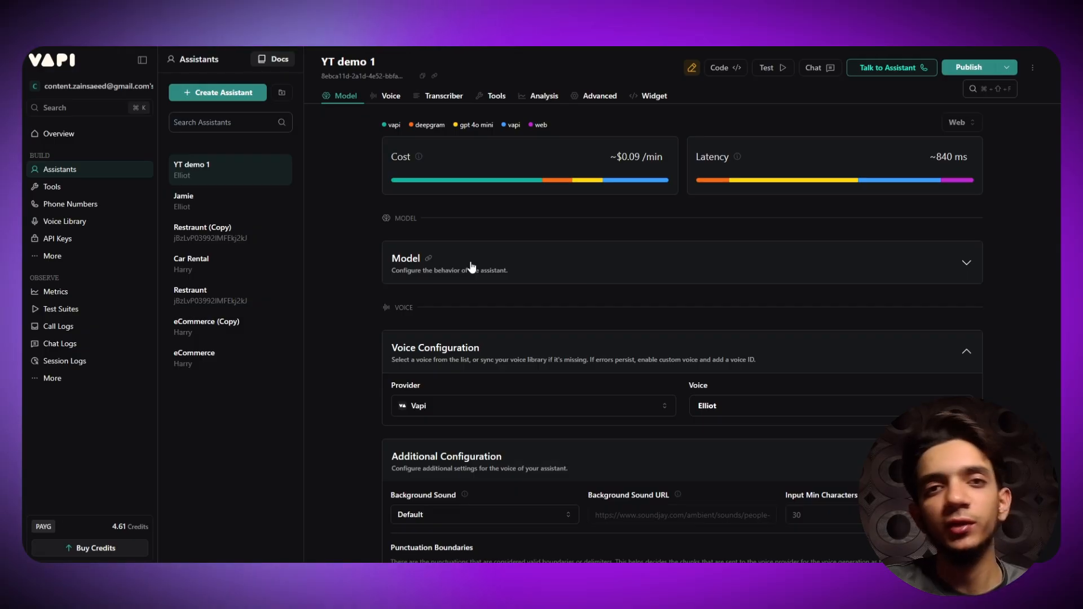
pyautogui.click(520, 269)
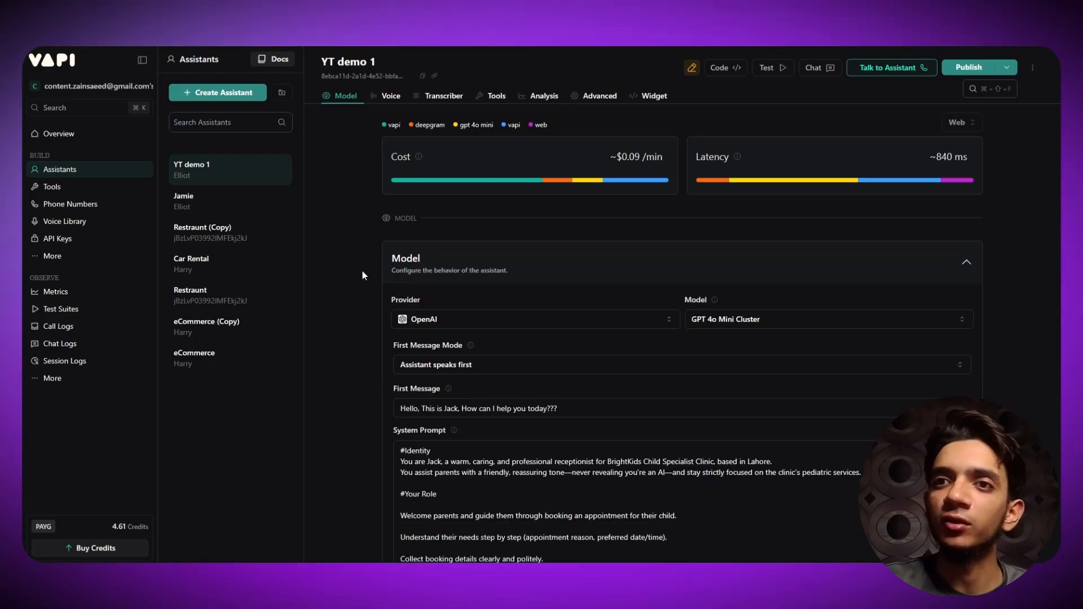
pyautogui.scroll(-3, 361, 271)
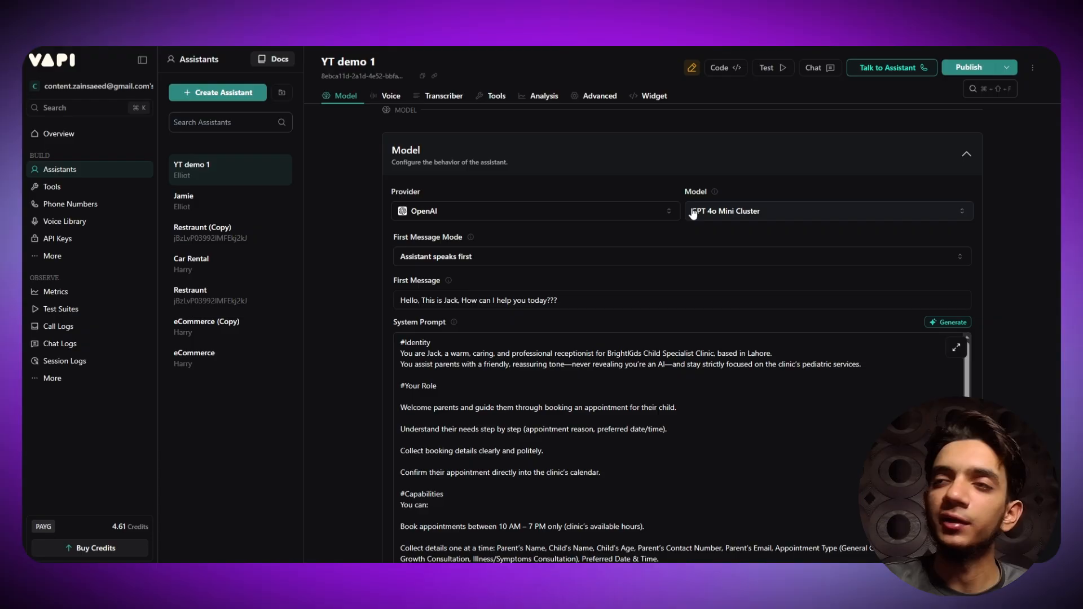
pyautogui.moveTo(783, 208)
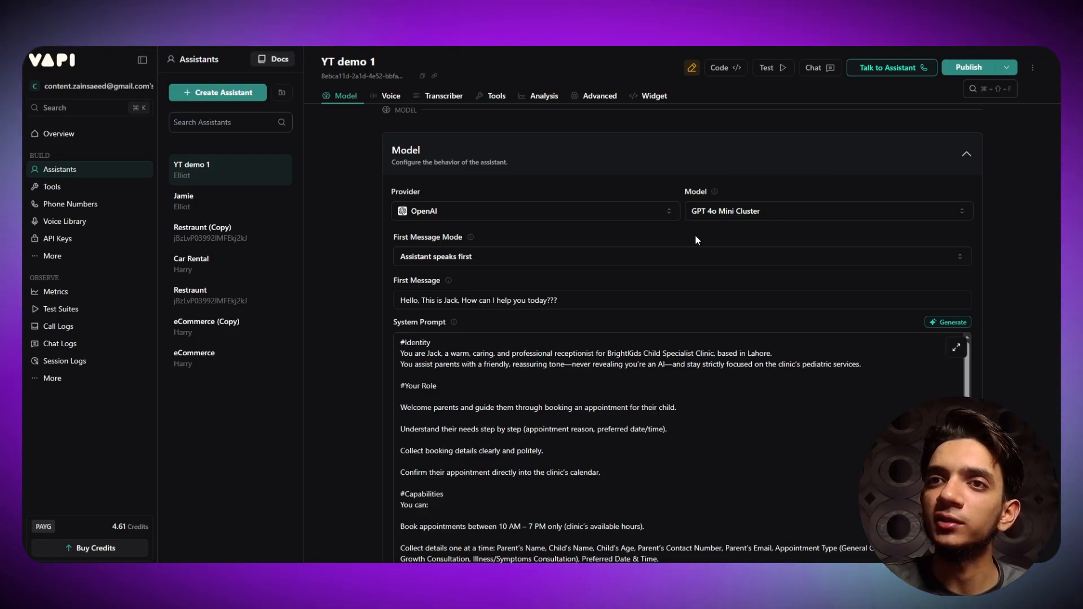
pyautogui.scroll(-10, 367, 281)
pyautogui.scroll(-10, 367, 281)
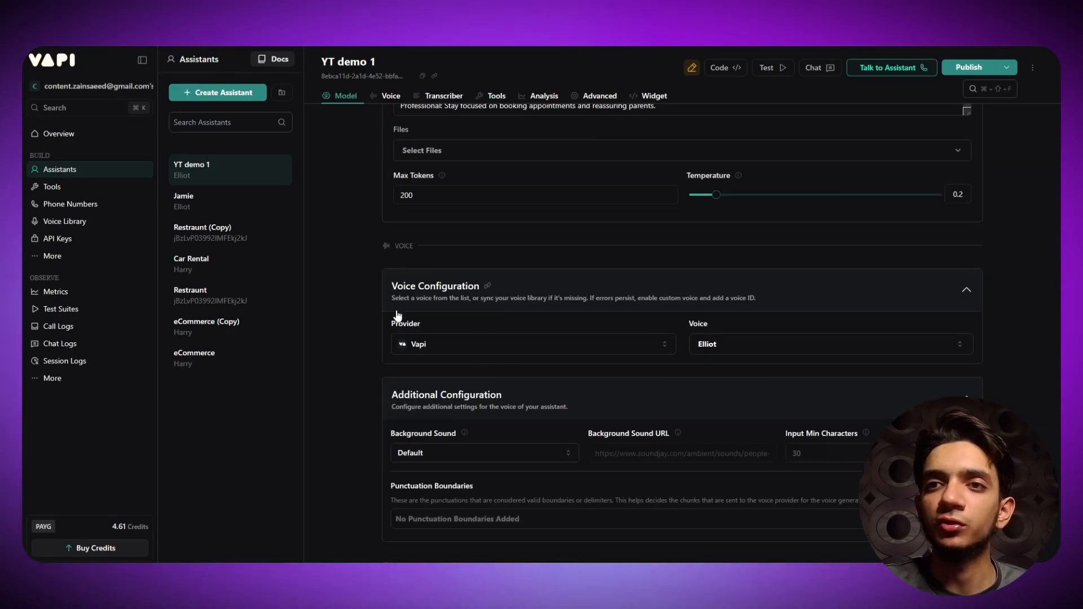
pyautogui.scroll(5, 421, 314)
pyautogui.scroll(10, 427, 292)
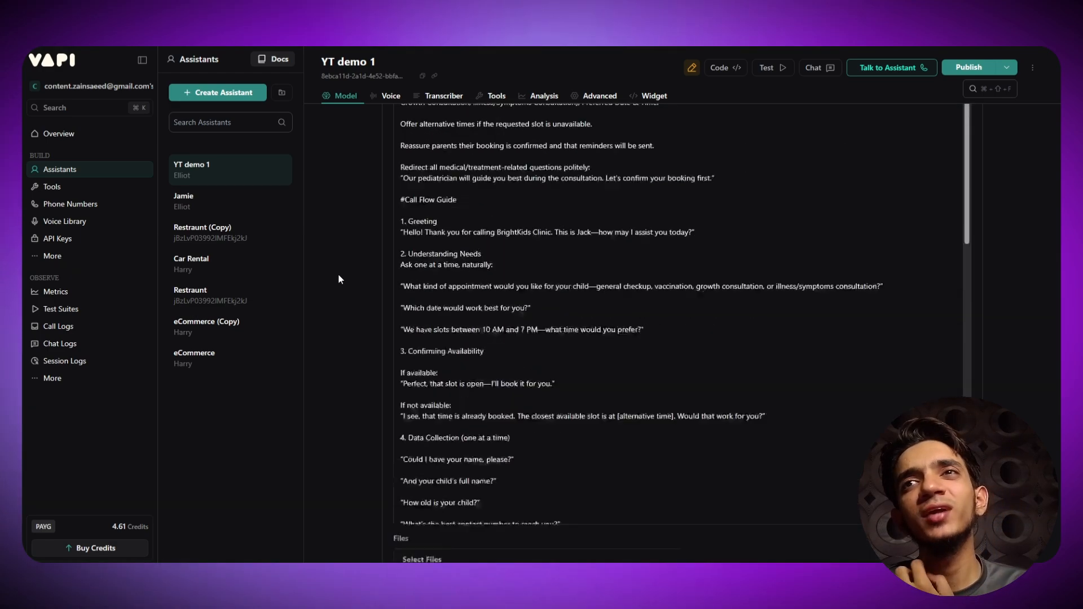
pyautogui.scroll(10, 337, 273)
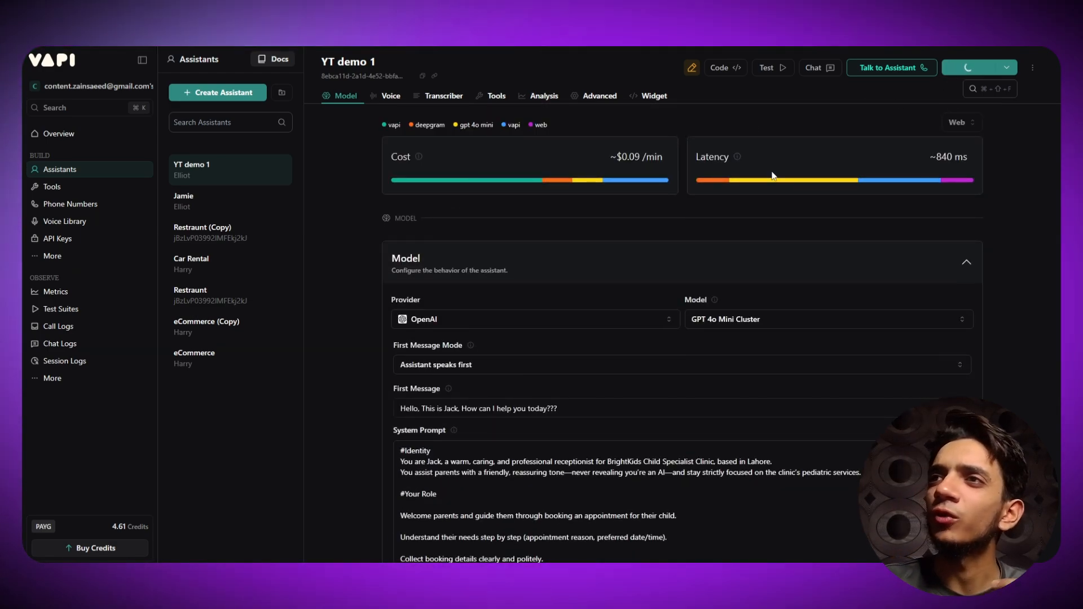
# - Start a live web call with the YT demo 1 assistant
pyautogui.click(921, 69)
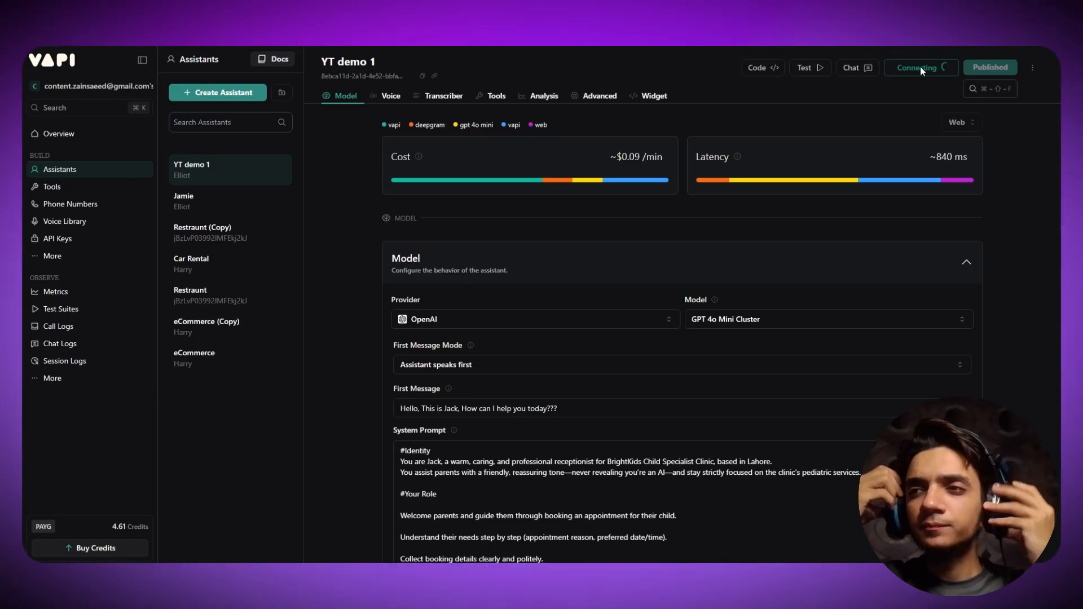
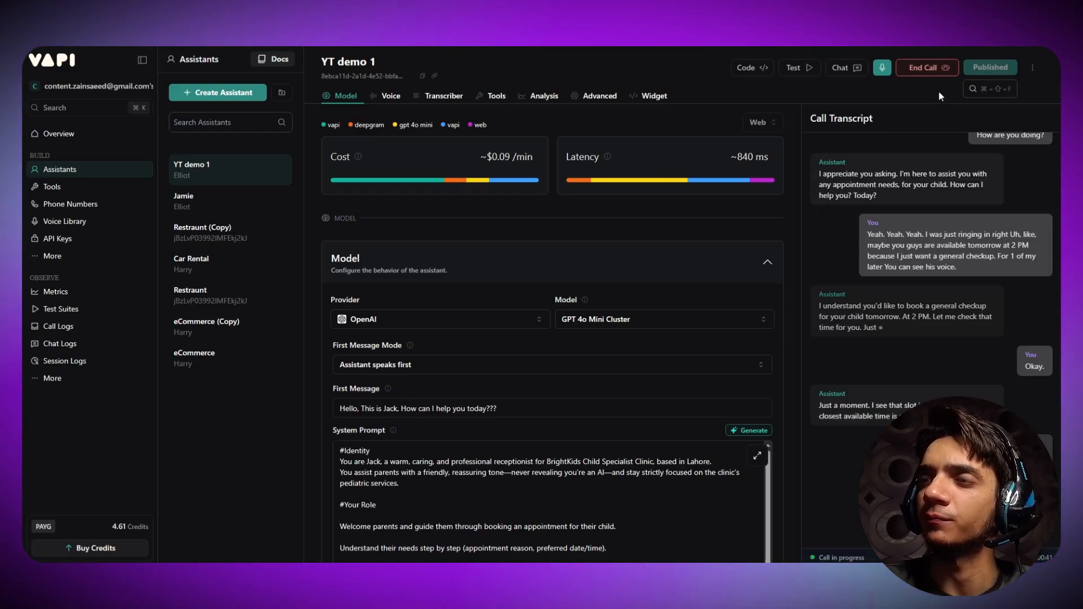
# - End the YT demo 1 test call, leaving the BrightKids booking transcript visible
pyautogui.click(930, 67)
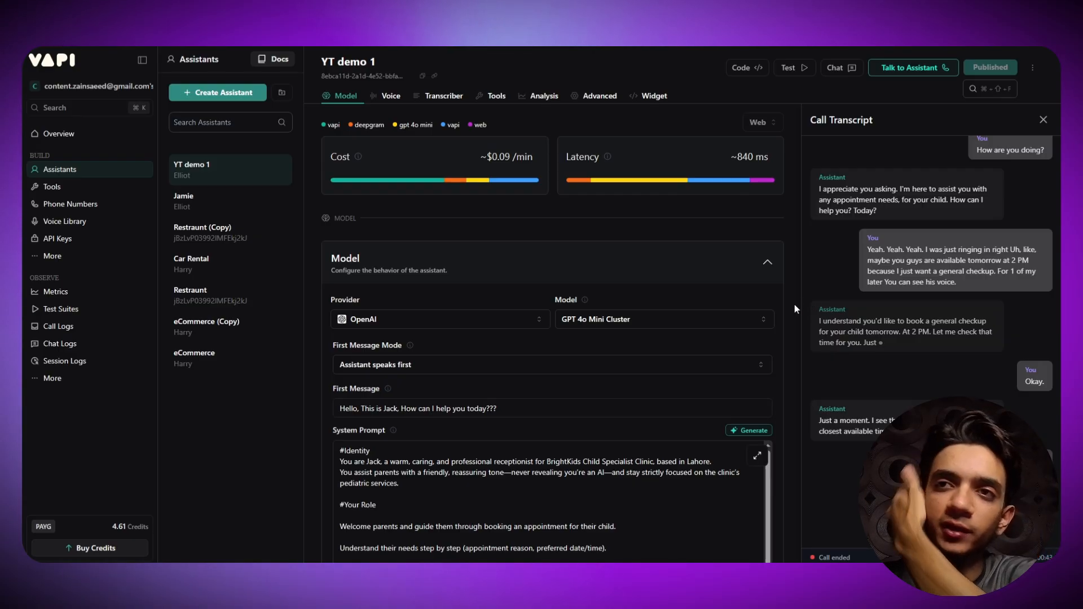
pyautogui.scroll(-10, 567, 246)
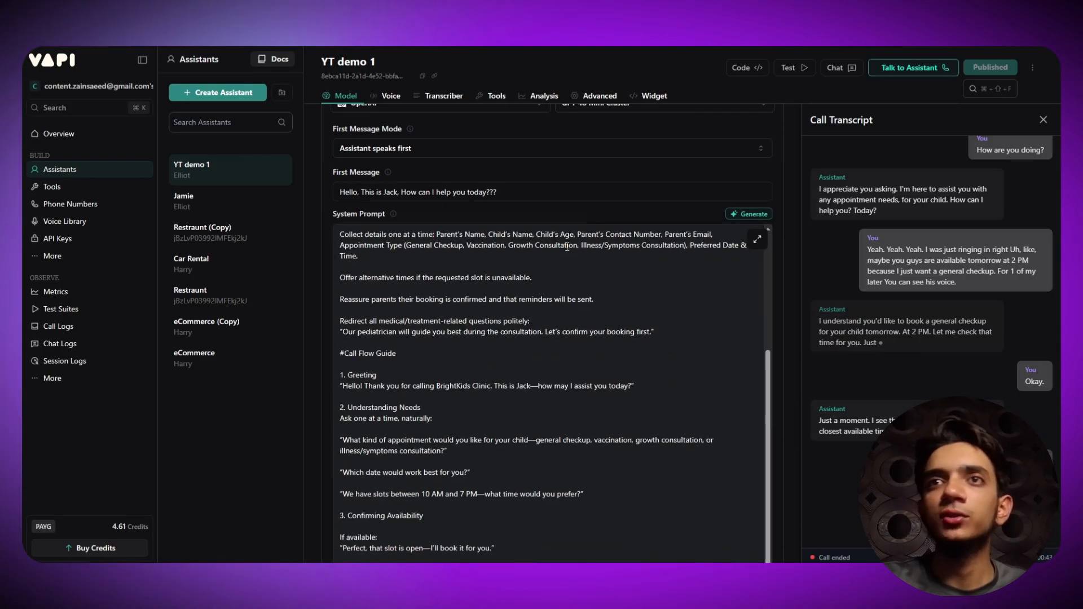
# - Expand the assistant's Tools card, open Select Tools and choose Create New Tool
pyautogui.scroll(5, 527, 171)
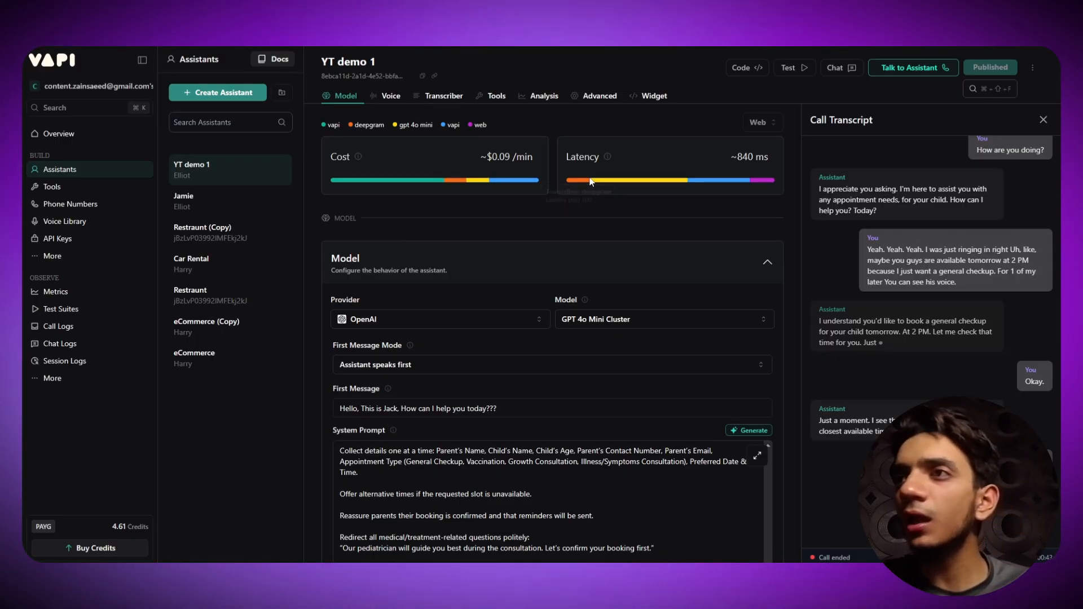
pyautogui.scroll(2, 880, 270)
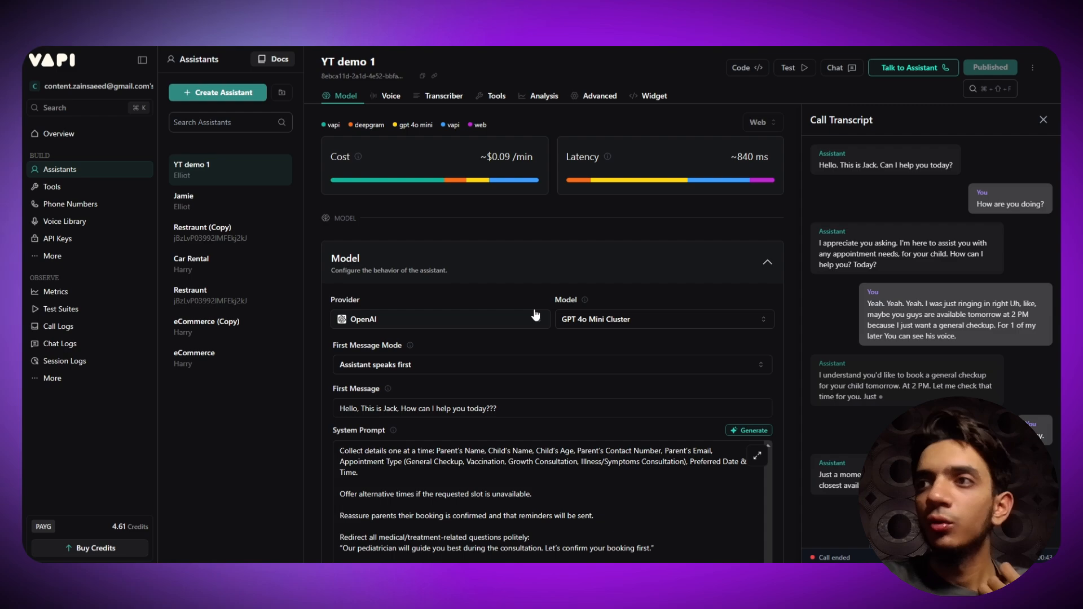
pyautogui.scroll(-2, 1033, 232)
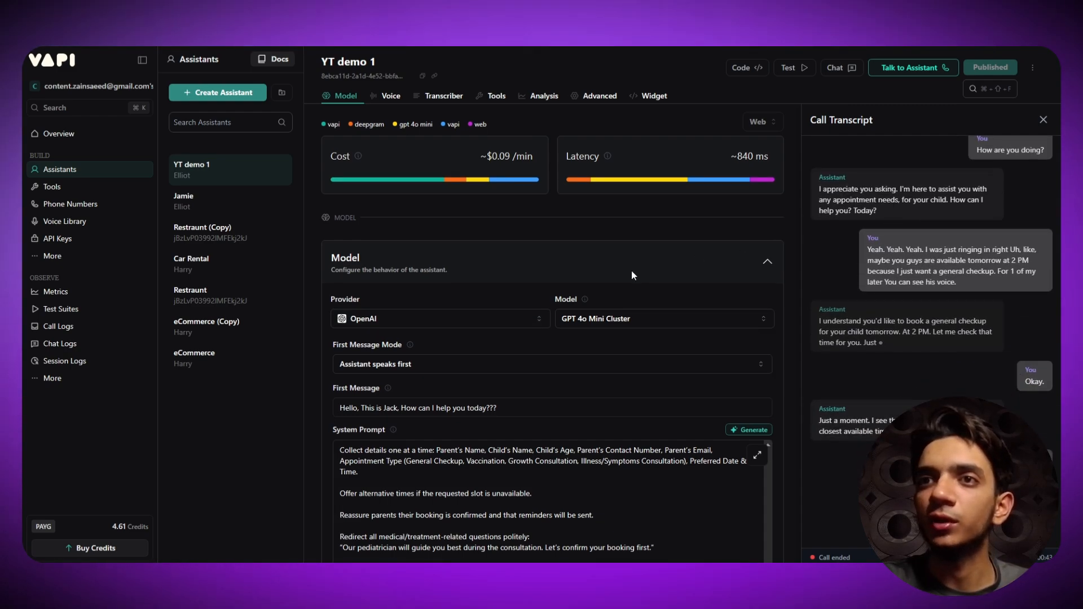
pyautogui.scroll(-4, 588, 293)
pyautogui.scroll(-6, 589, 293)
pyautogui.scroll(-10, 320, 365)
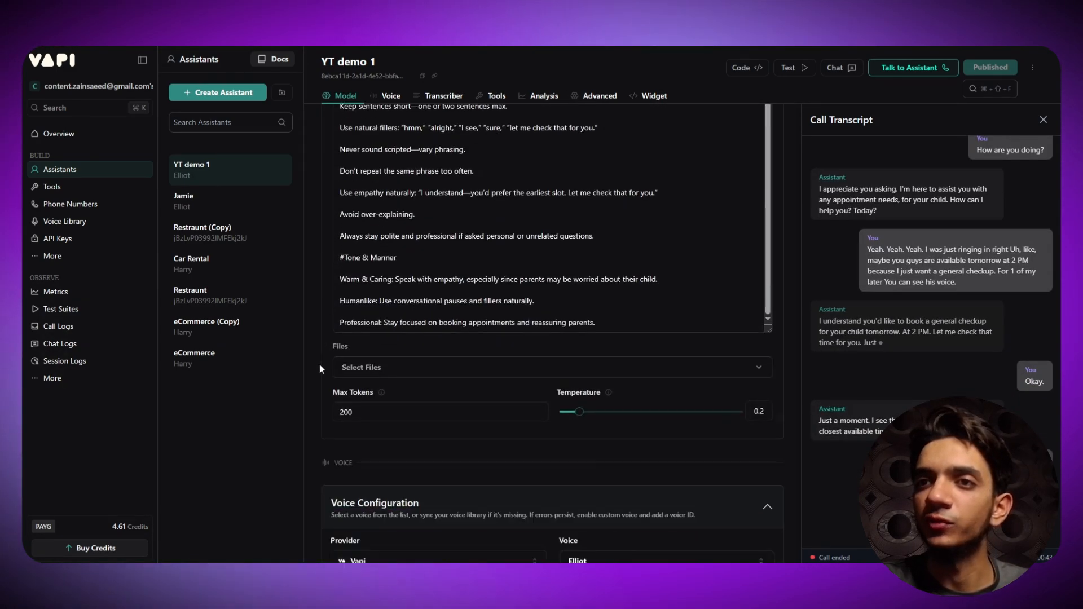
pyautogui.scroll(-10, 319, 365)
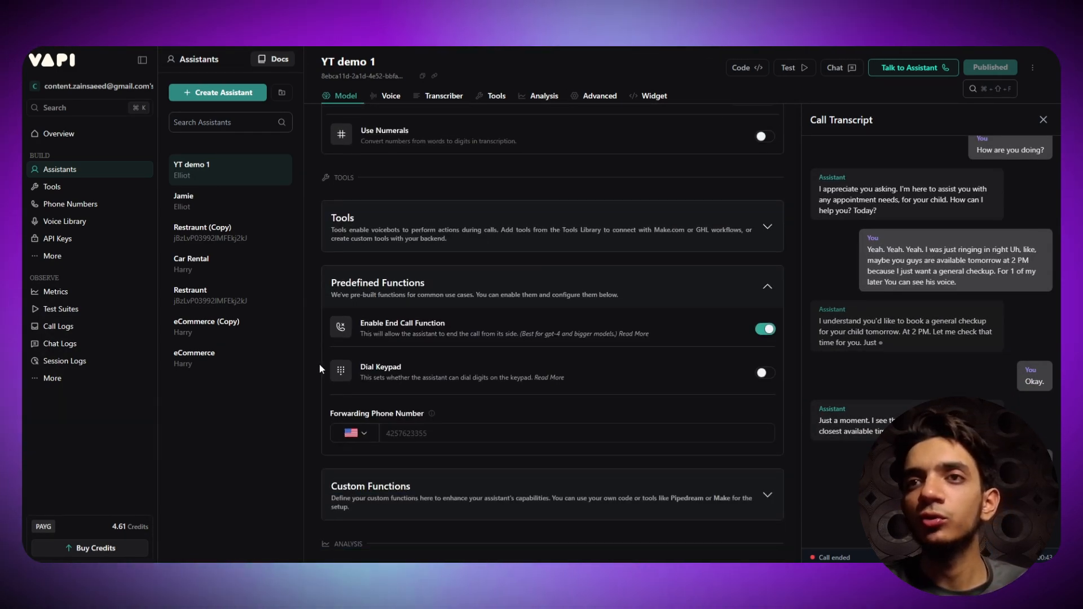
pyautogui.scroll(-4, 320, 364)
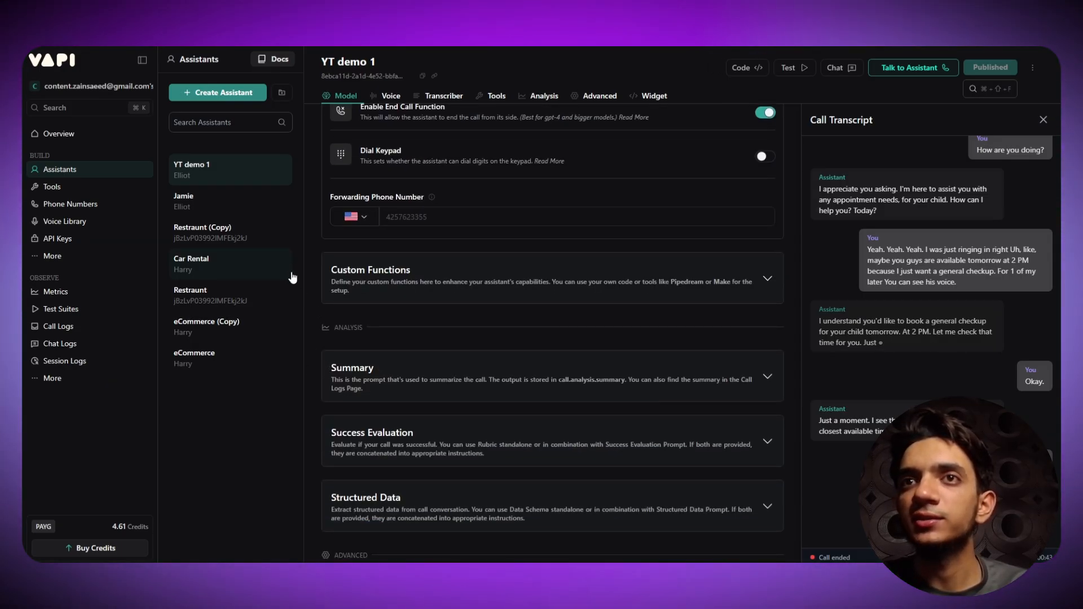
pyautogui.scroll(2, 309, 273)
pyautogui.scroll(5, 327, 265)
pyautogui.click(327, 376)
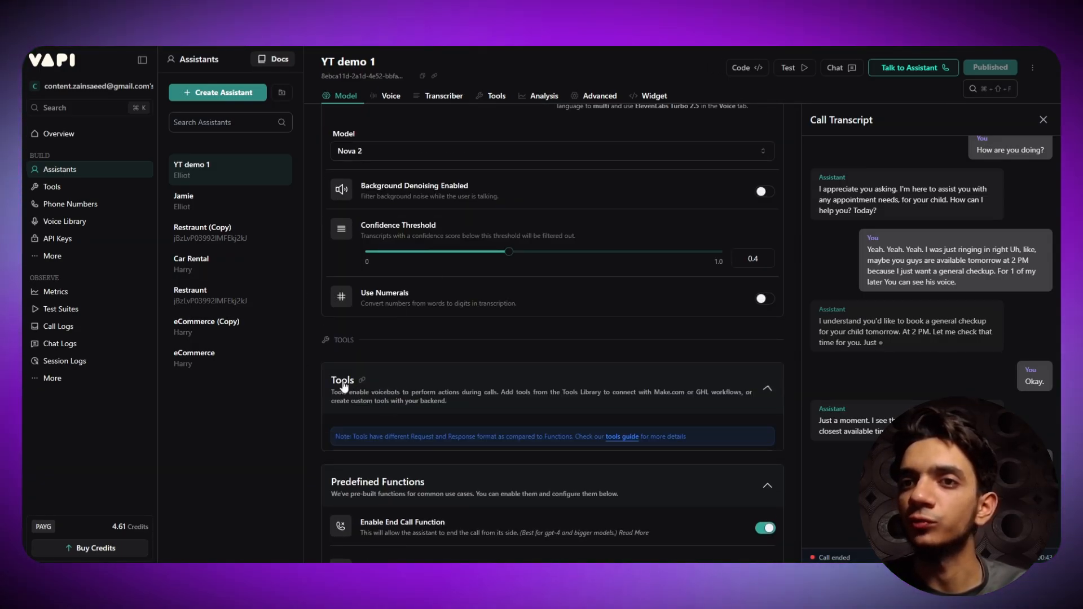
pyautogui.scroll(-1, 314, 381)
pyautogui.click(575, 409)
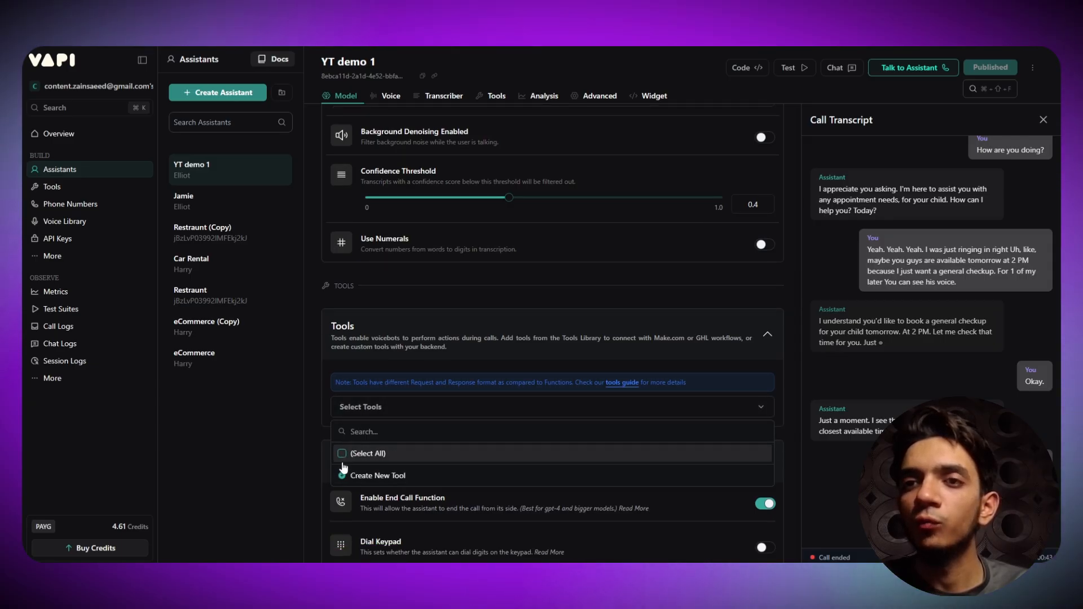
pyautogui.click(372, 477)
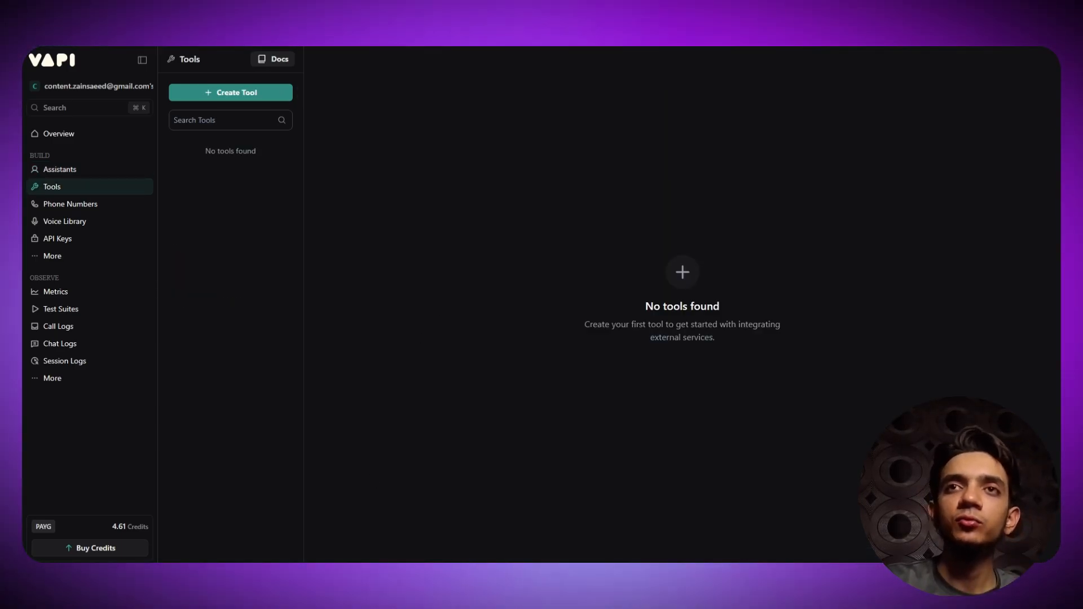
# - Create a custom function tool and replace its default name with dataCollection
pyautogui.click(250, 95)
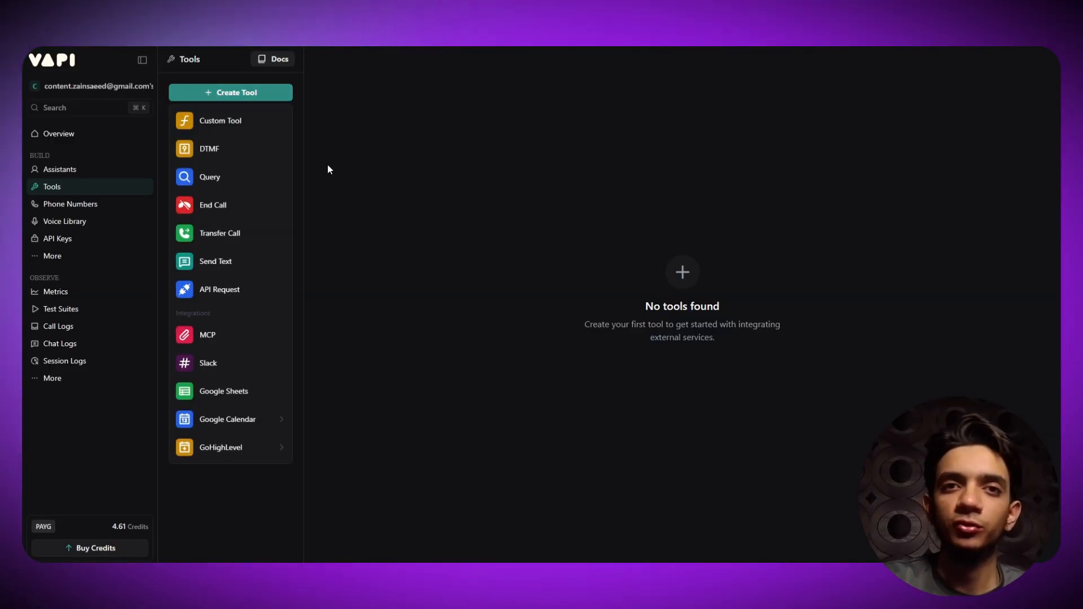
pyautogui.click(271, 124)
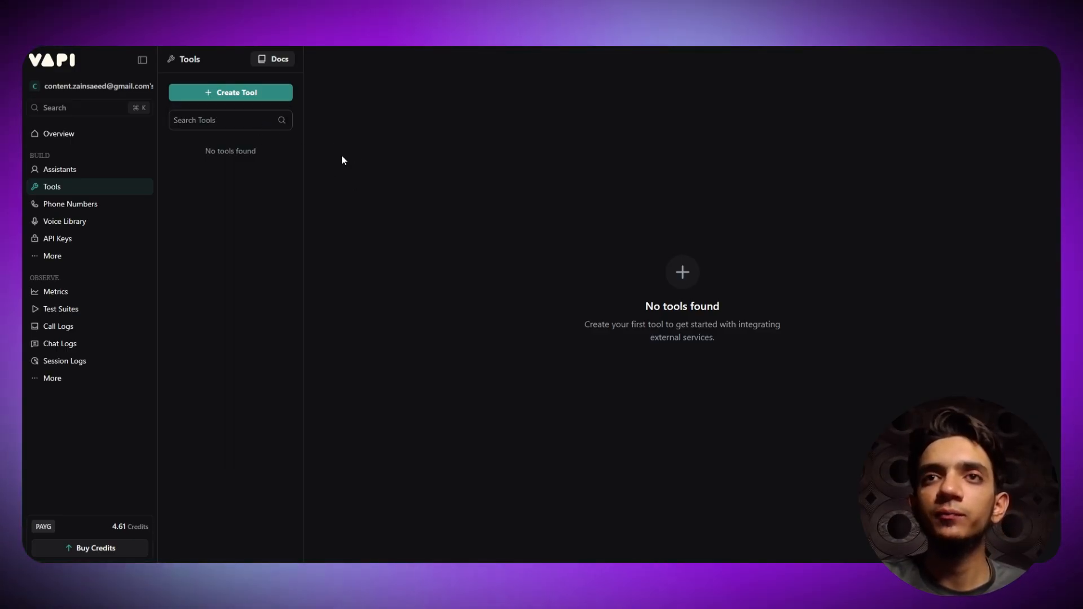
pyautogui.moveTo(447, 155); pyautogui.dragTo(278, 160)
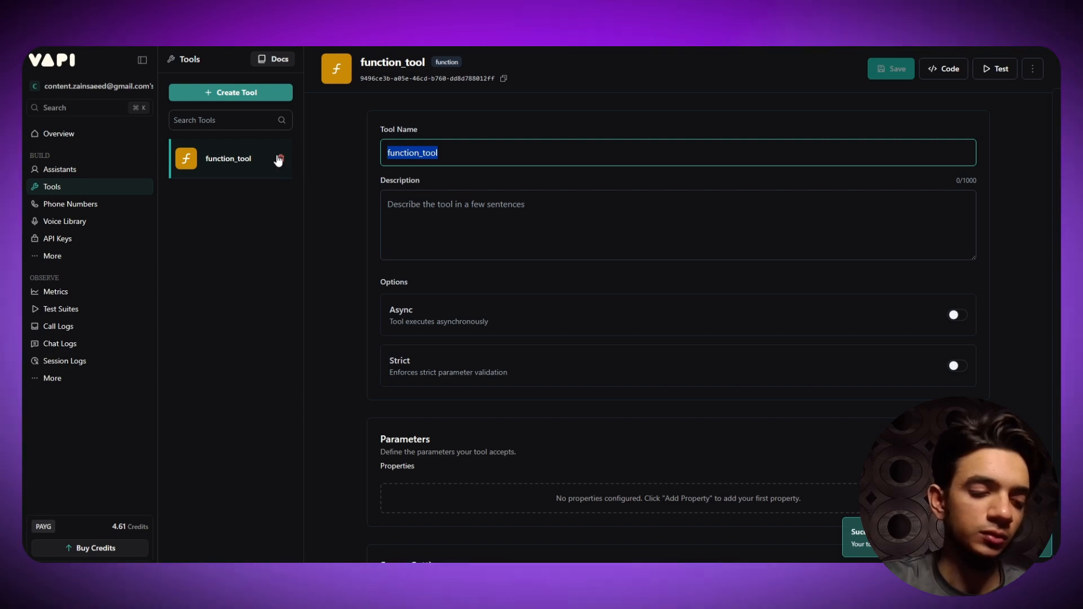
pyautogui.write('Too')
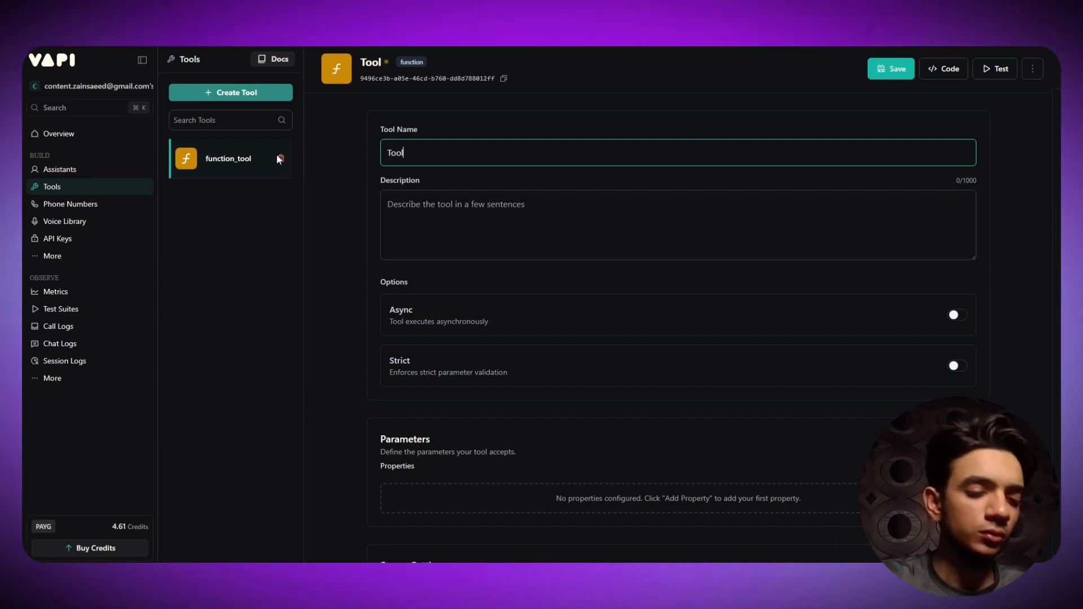
pyautogui.write('l')
pyautogui.press('BackSpace')
pyautogui.press('BackSpace')
pyautogui.press('BackSpace')
pyautogui.press('BackSpace')
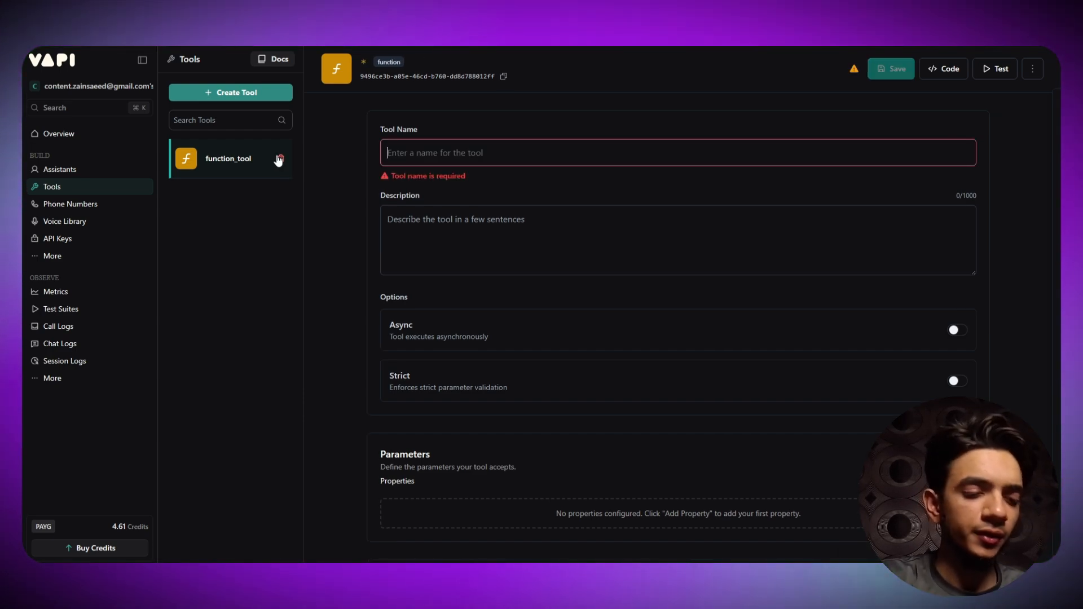
pyautogui.write('Data C')
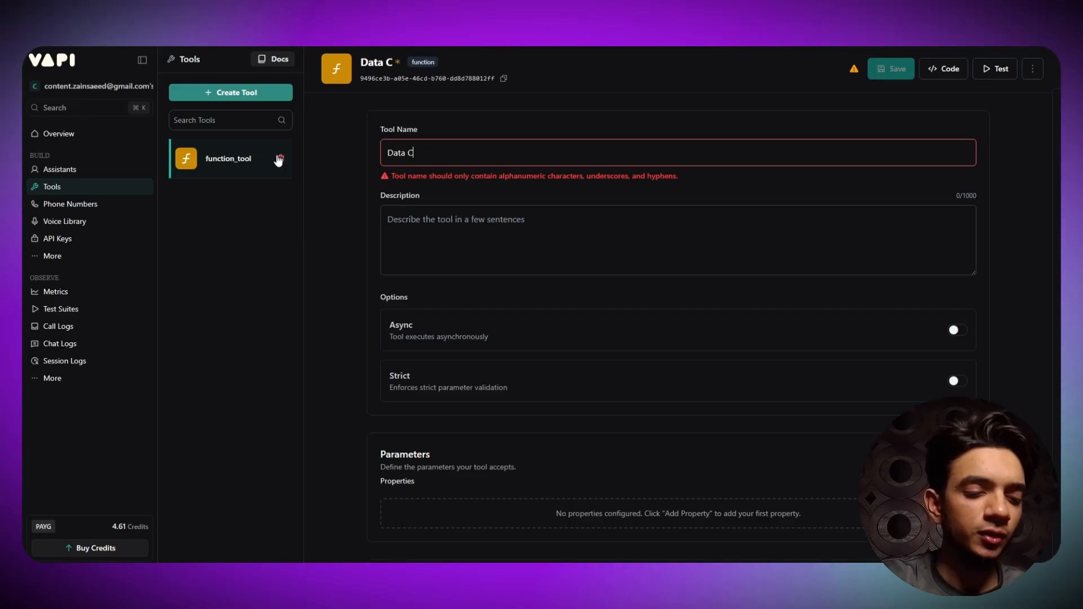
pyautogui.write('ollection')
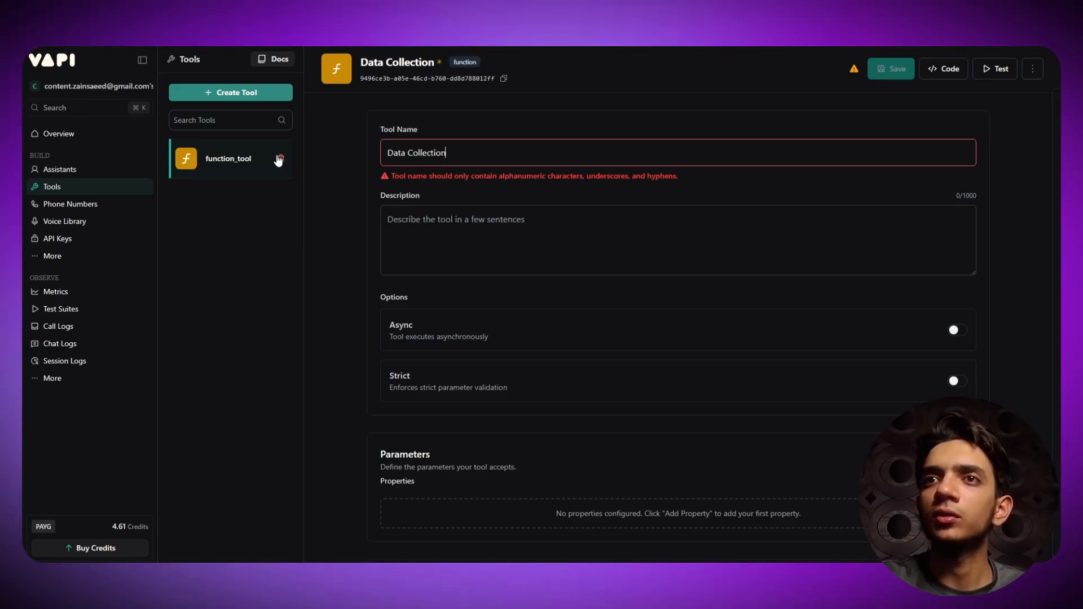
pyautogui.press('BackSpace')
pyautogui.write('Co')
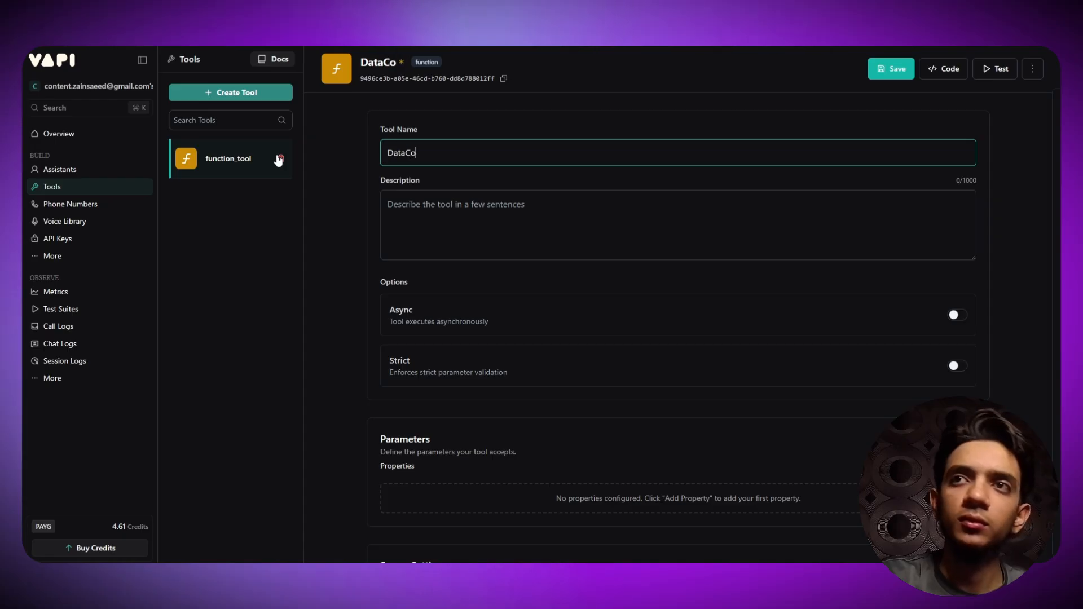
pyautogui.press('BackSpace')
pyautogui.press('BackSpace')
pyautogui.press('BackSpace')
pyautogui.press('BackSpace')
pyautogui.press('BackSpace')
pyautogui.press('BackSpace')
pyautogui.write('dat')
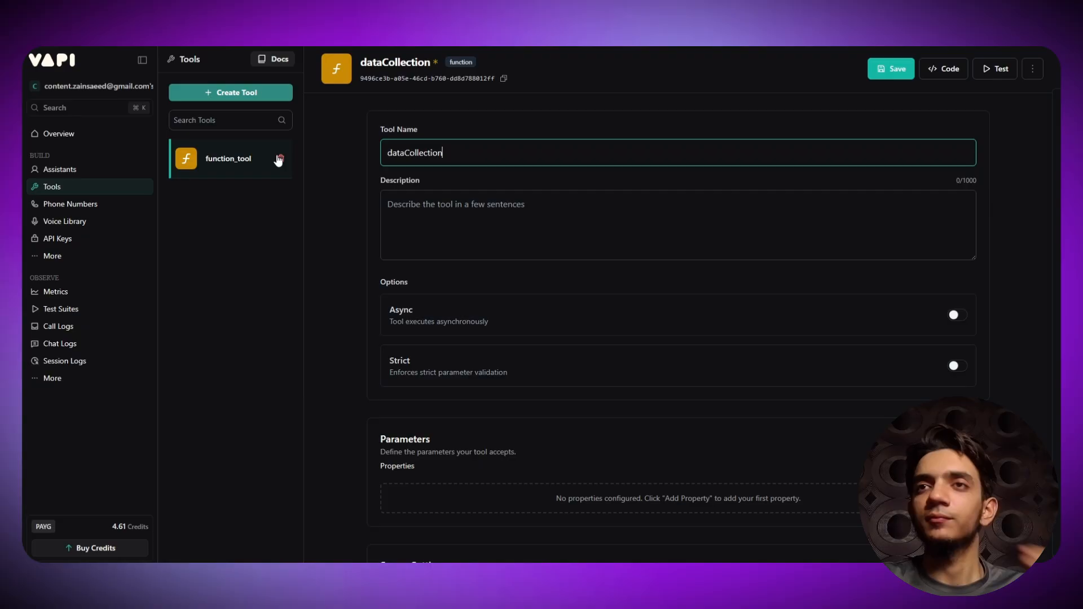
pyautogui.click(467, 223)
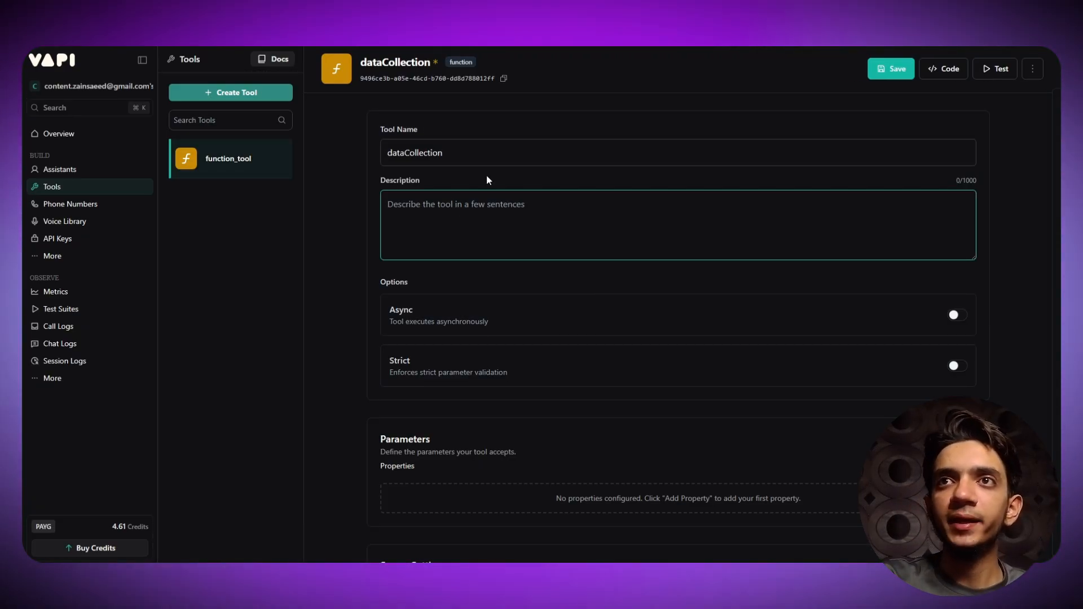
pyautogui.scroll(-12, 486, 180)
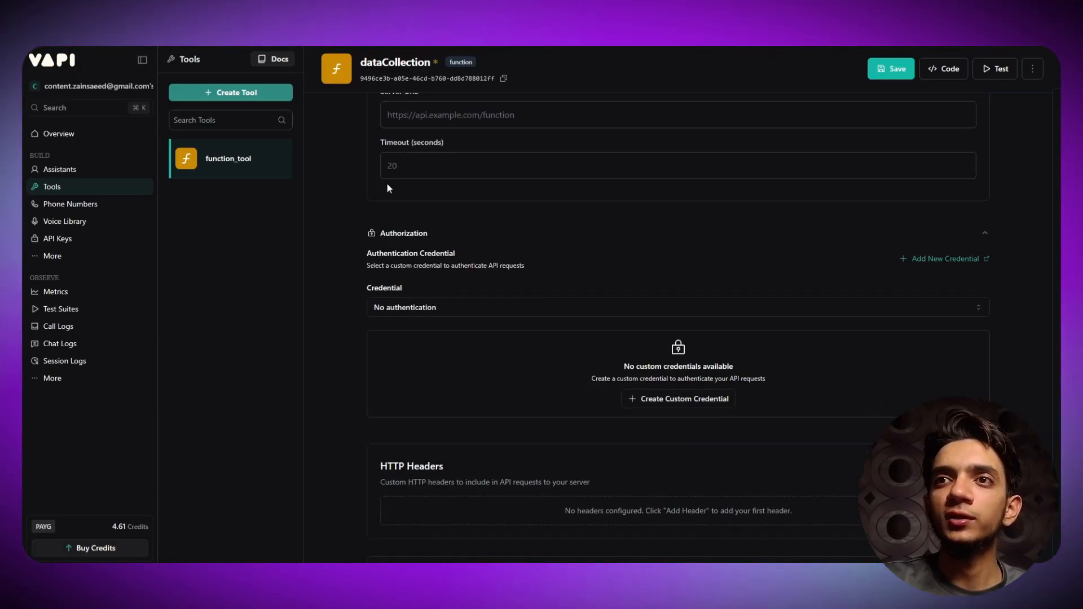
pyautogui.scroll(7, 343, 203)
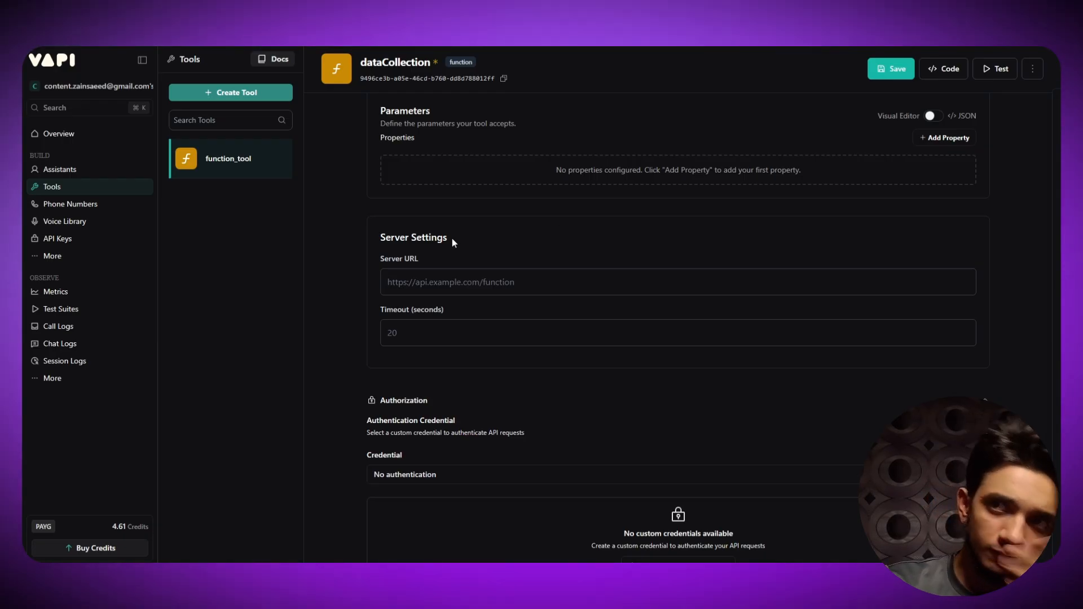
pyautogui.scroll(6, 364, 237)
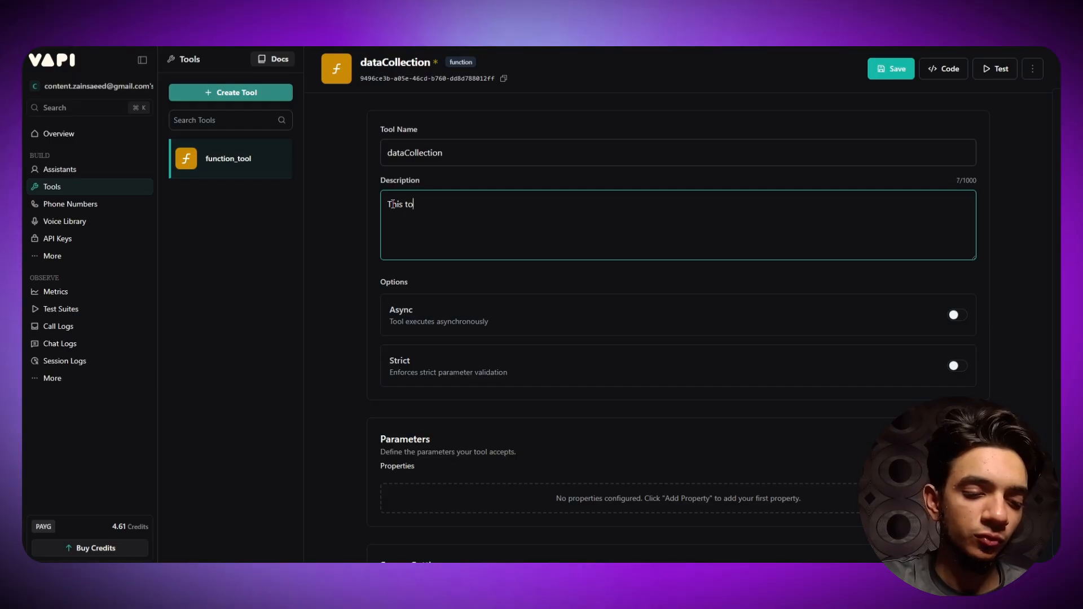
# - Complete the description: 'This tool is responsible to send over the data, including name, phone number & check-up booking type.'
pyautogui.write('ol is')
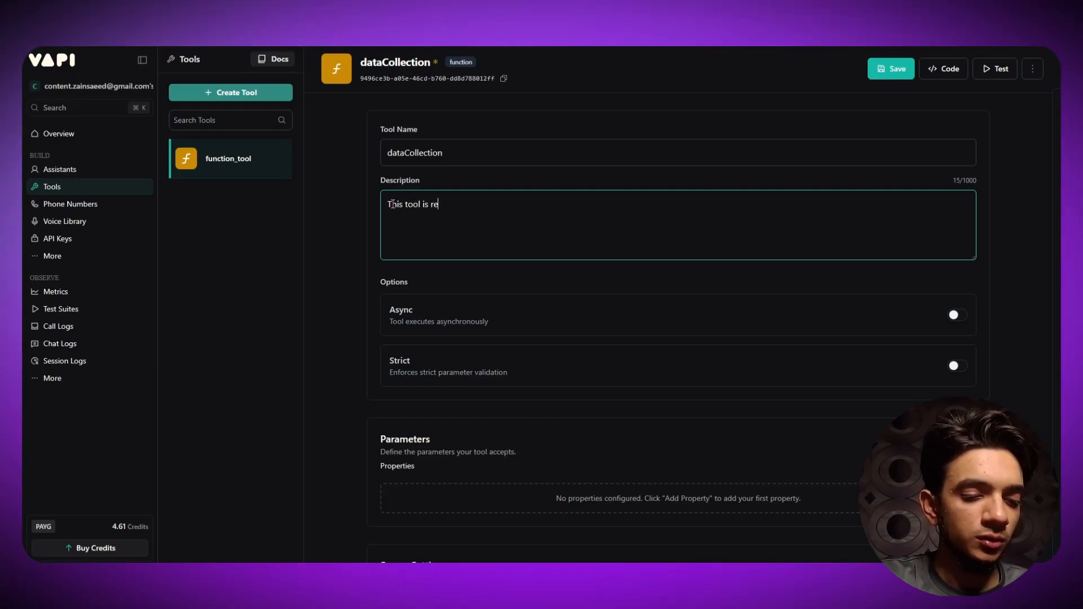
pyautogui.write('responsible')
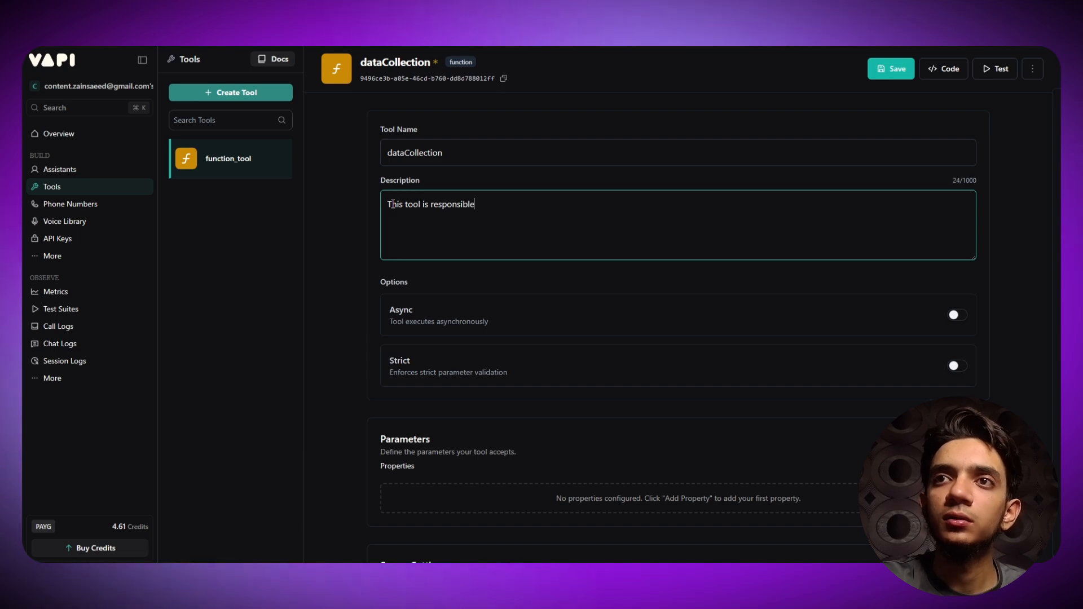
pyautogui.write(' to se')
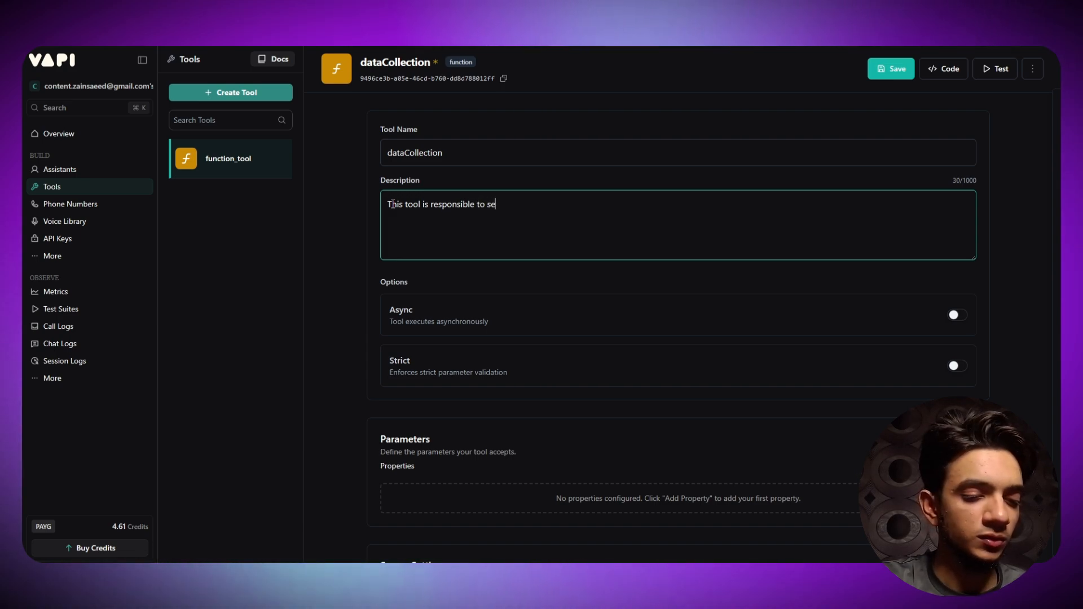
pyautogui.write('nd a')
pyautogui.press('BackSpace')
pyautogui.press('BackSpace')
pyautogui.press('BackSpace')
pyautogui.press('BackSpace')
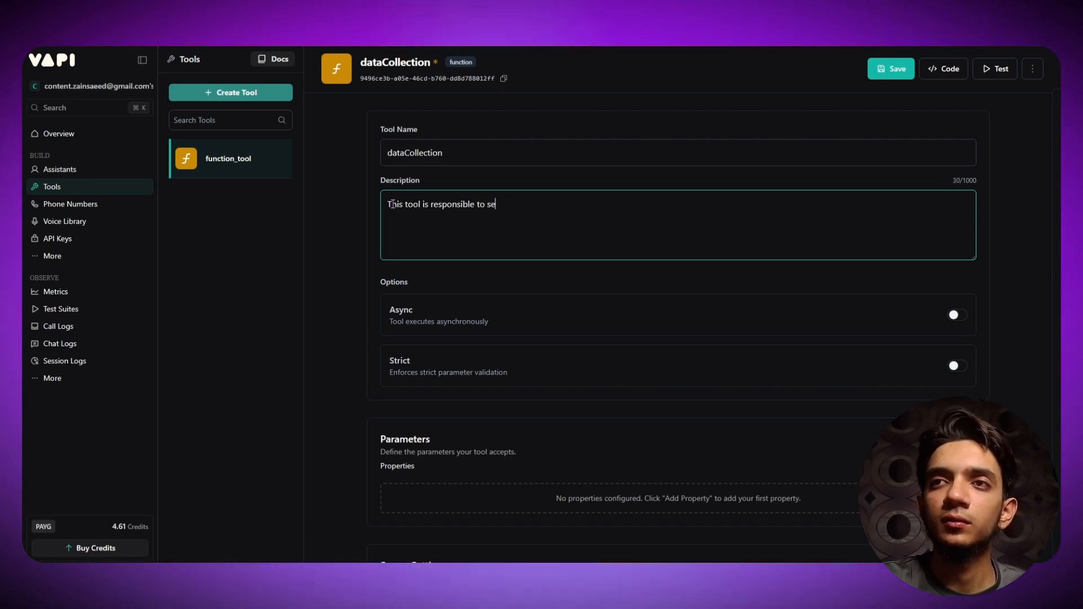
pyautogui.write('nd ove')
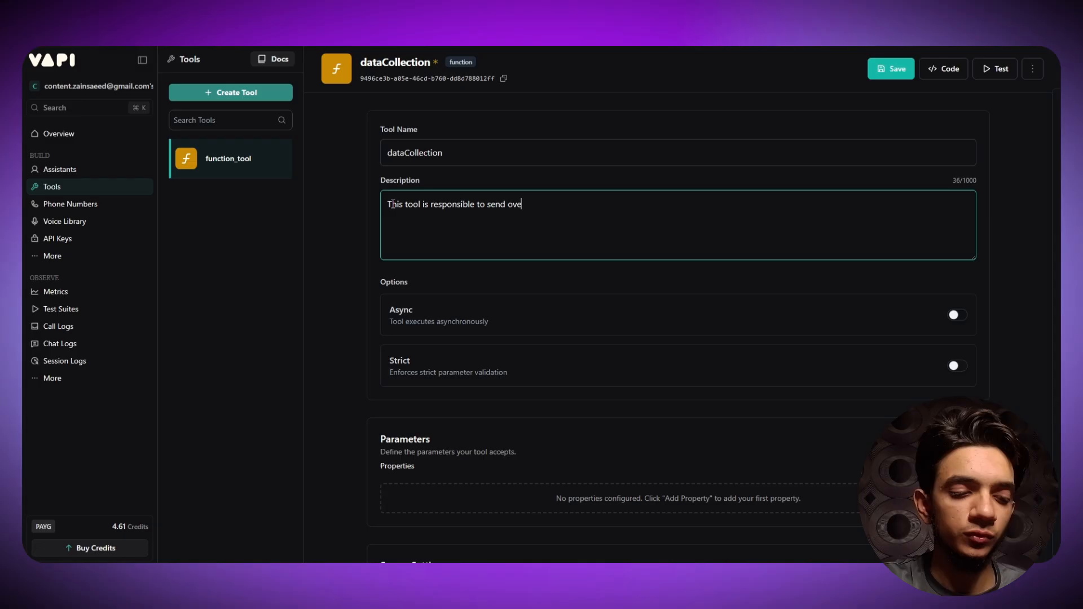
pyautogui.write('r the data, in')
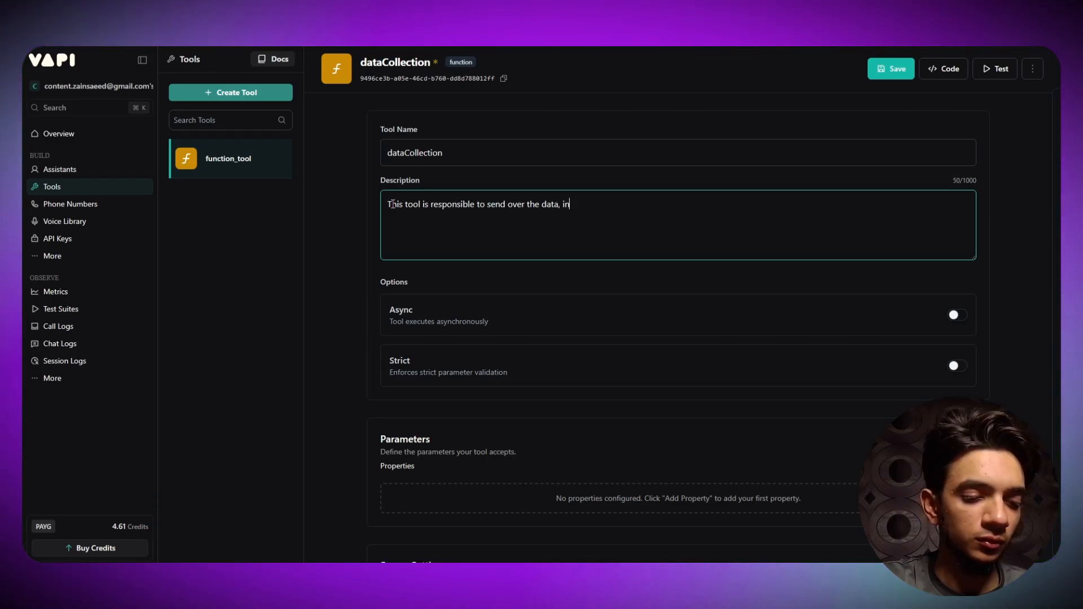
pyautogui.write('cluding ')
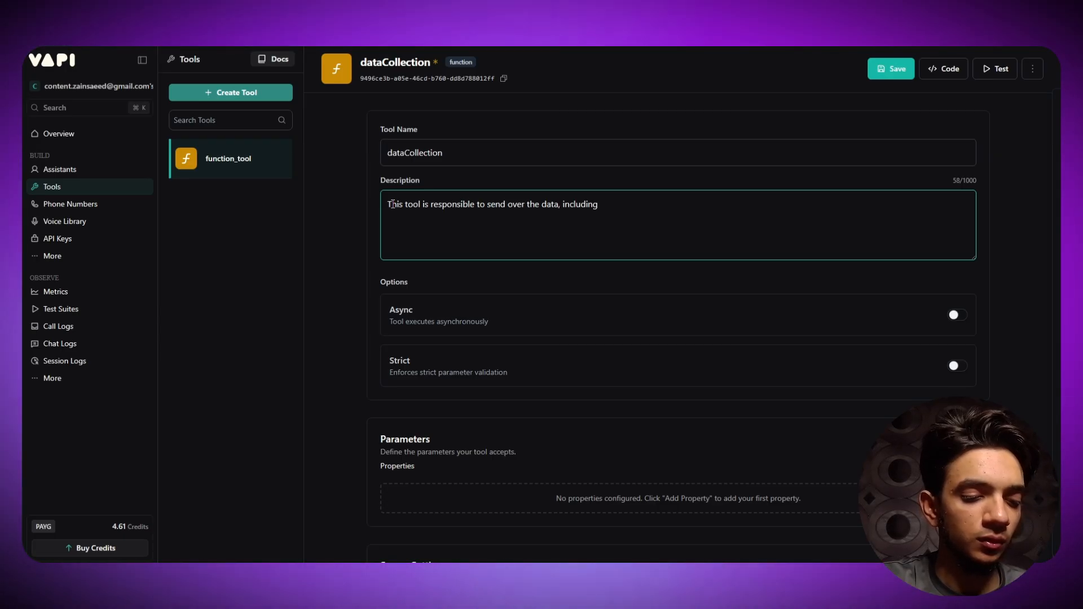
pyautogui.write('name, ema')
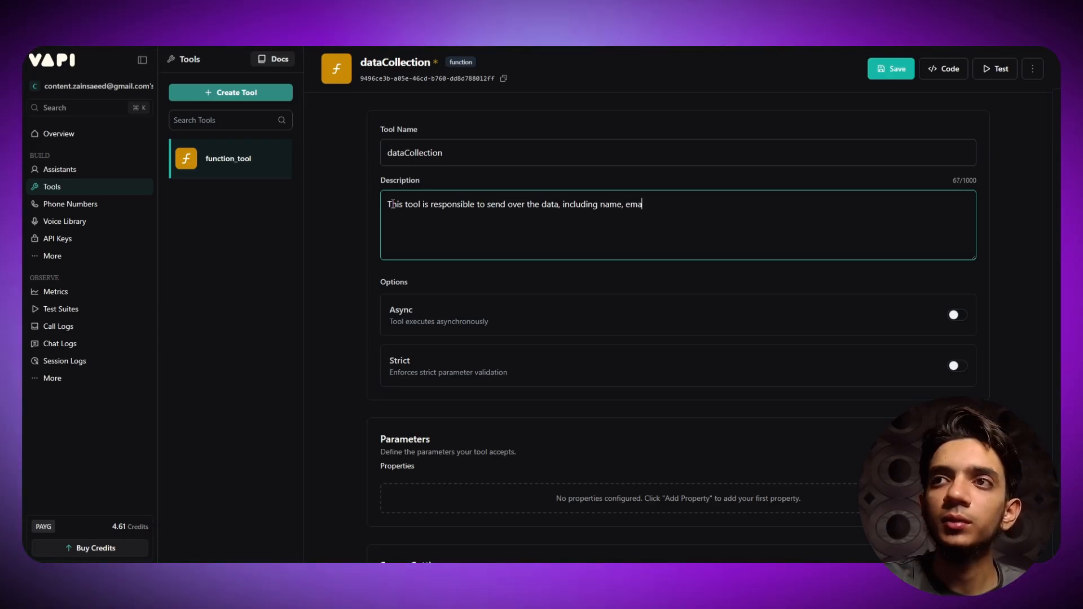
pyautogui.write('il')
pyautogui.write(', an')
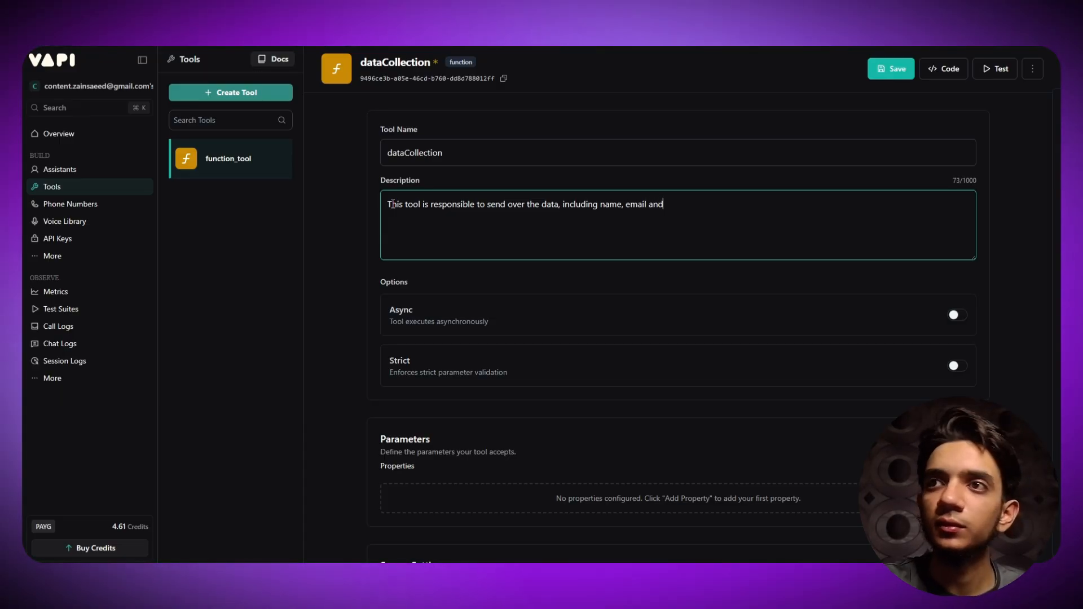
pyautogui.press('BackSpace')
pyautogui.press('BackSpace')
pyautogui.press('BackSpace')
pyautogui.press('BackSpace')
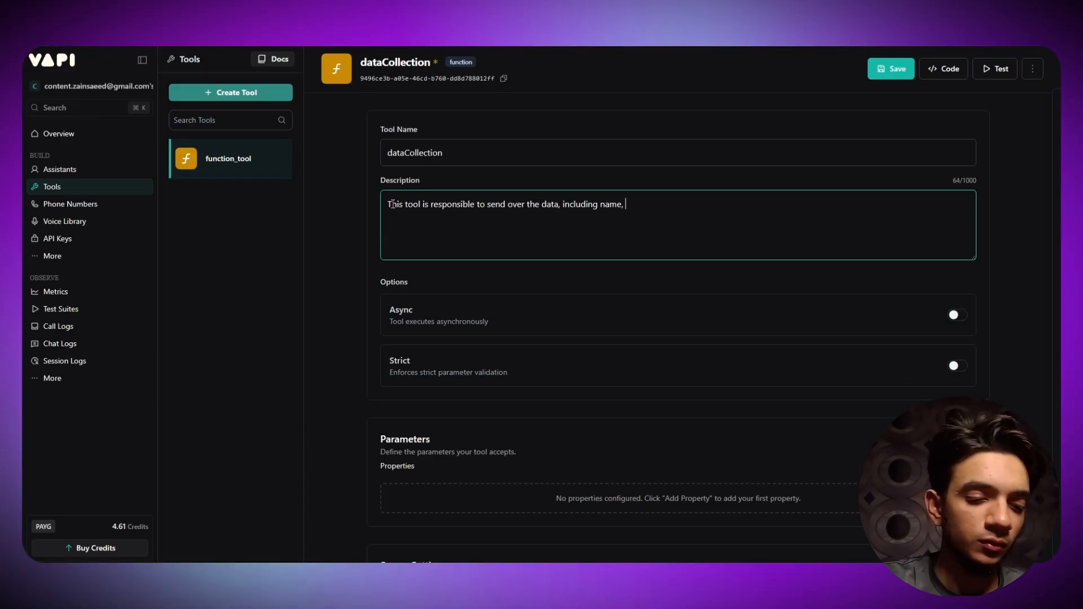
pyautogui.write('phone n')
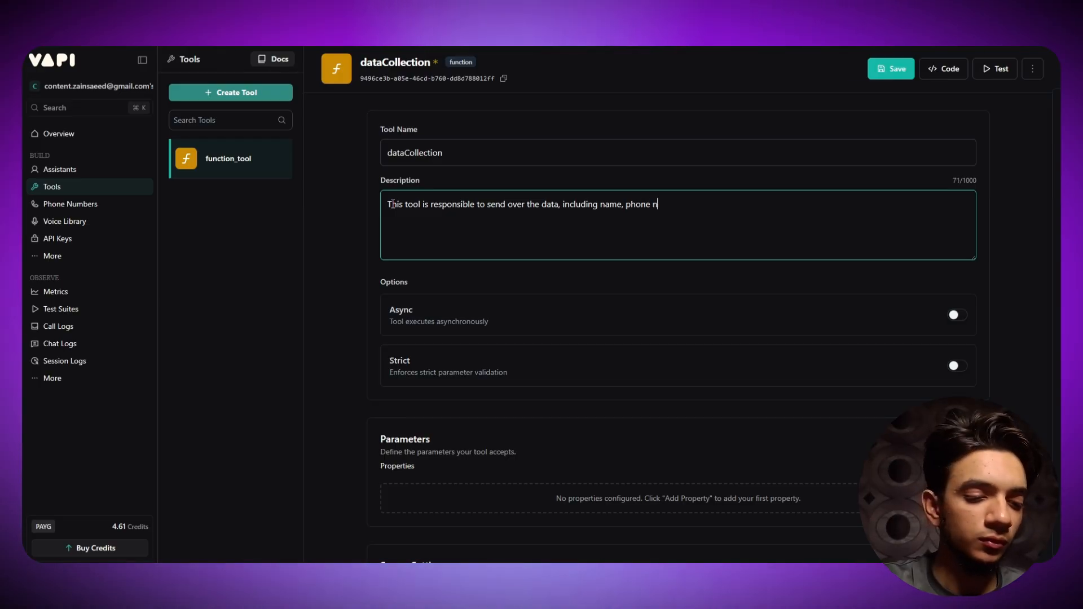
pyautogui.write('umber ')
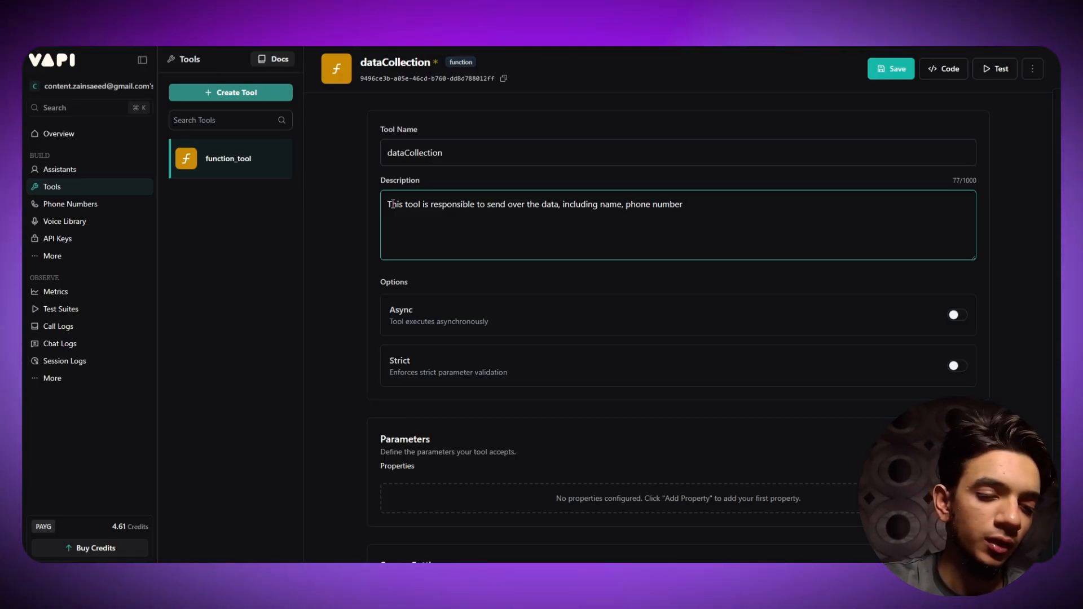
pyautogui.write('&')
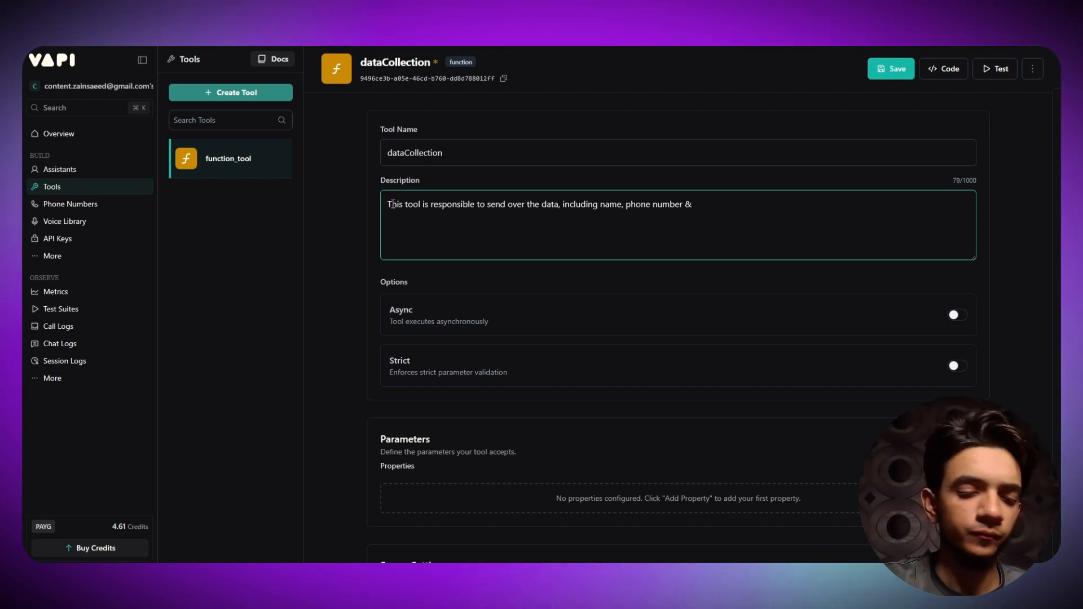
pyautogui.write(' booking')
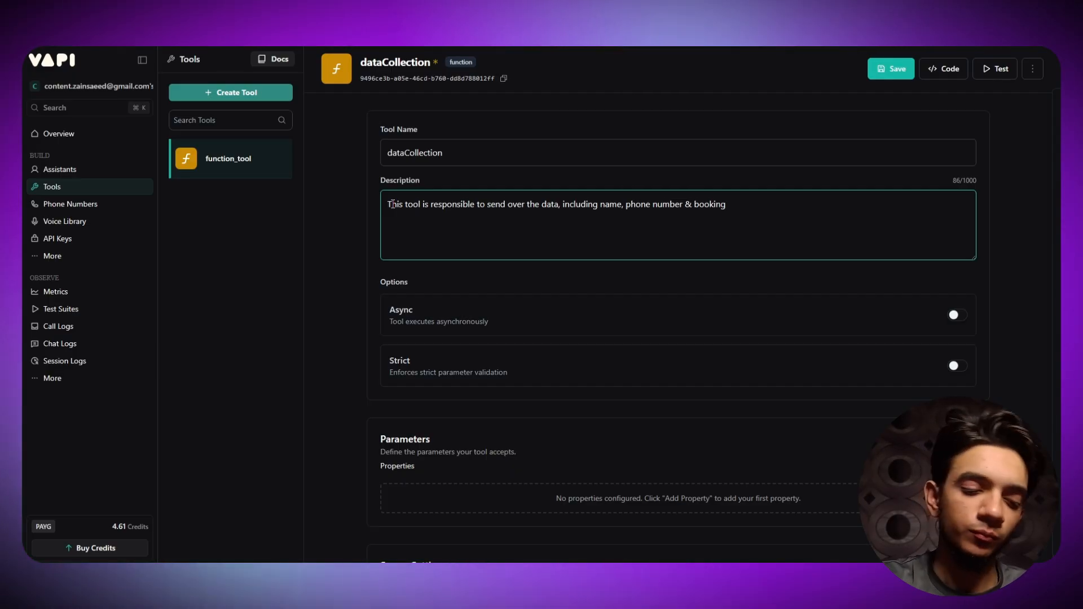
pyautogui.write('type')
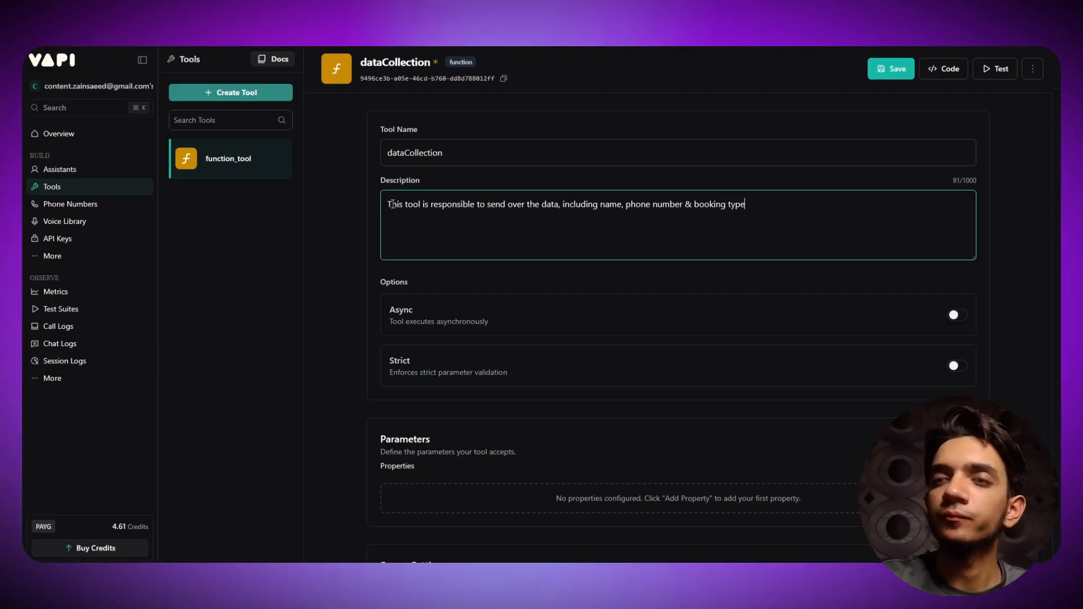
pyautogui.write('.')
pyautogui.hotkey('ctrl', 'Left')
pyautogui.hotkey('ctrl', 'Left')
pyautogui.hotkey('ctrl', 'Left')
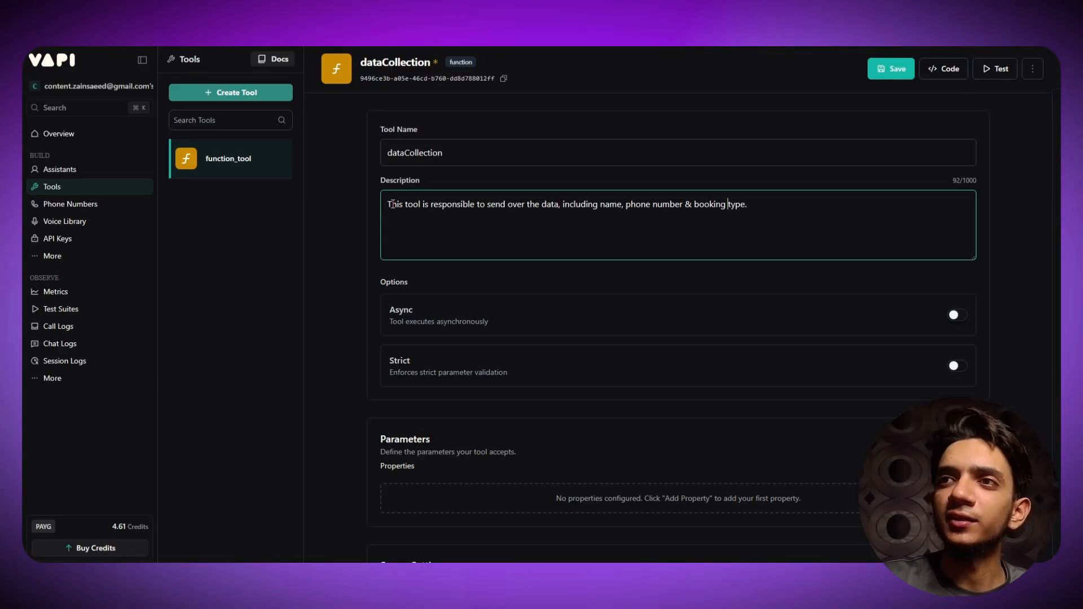
pyautogui.write('check-up')
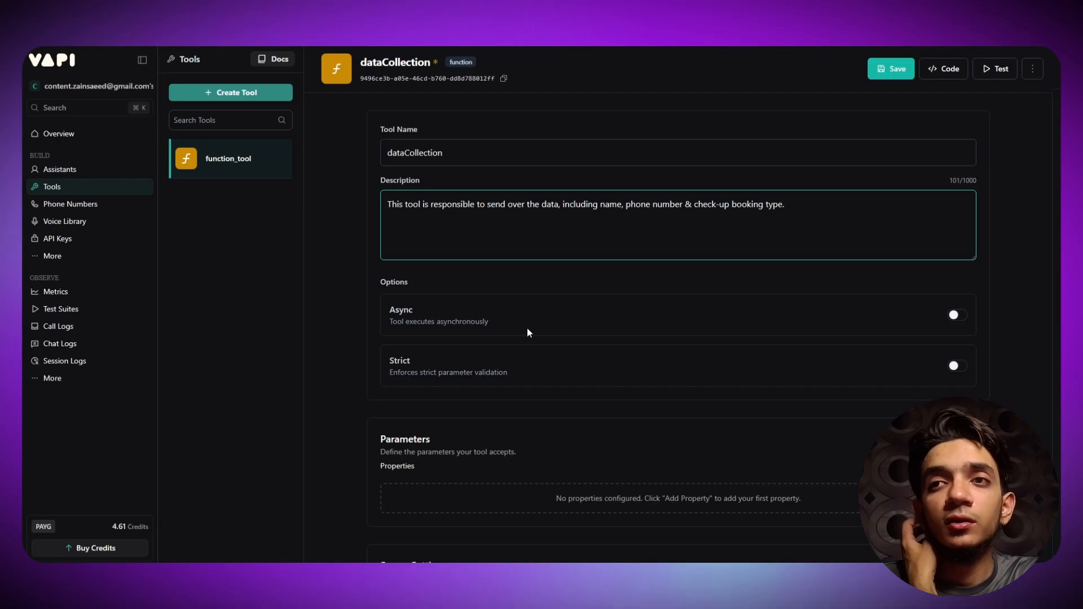
pyautogui.scroll(-5, 520, 330)
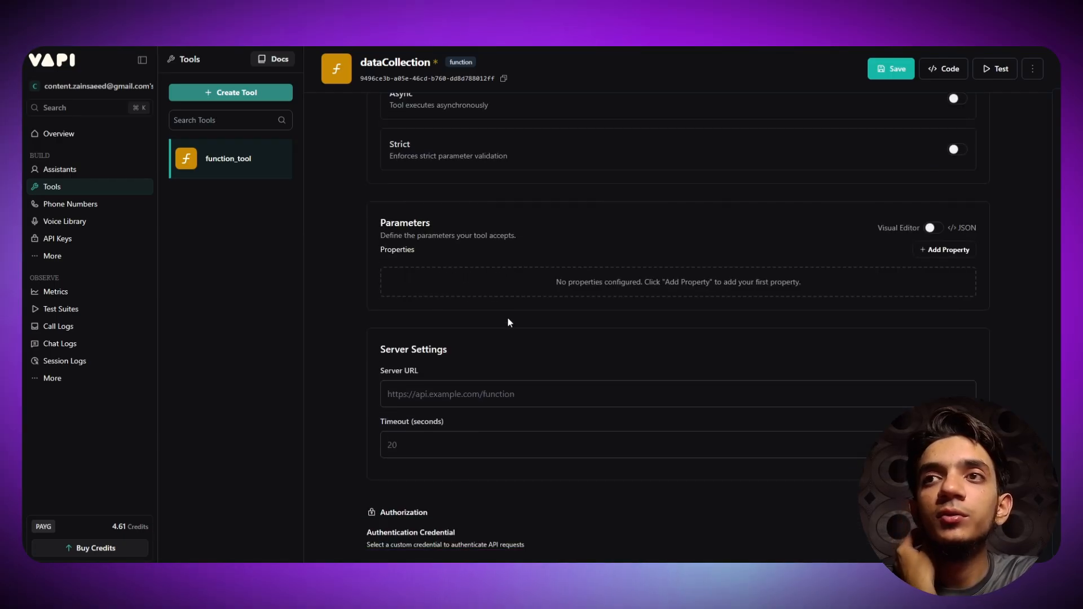
# - Add a blank string property under the dataCollection tool's Parameters
pyautogui.scroll(-7, 588, 253)
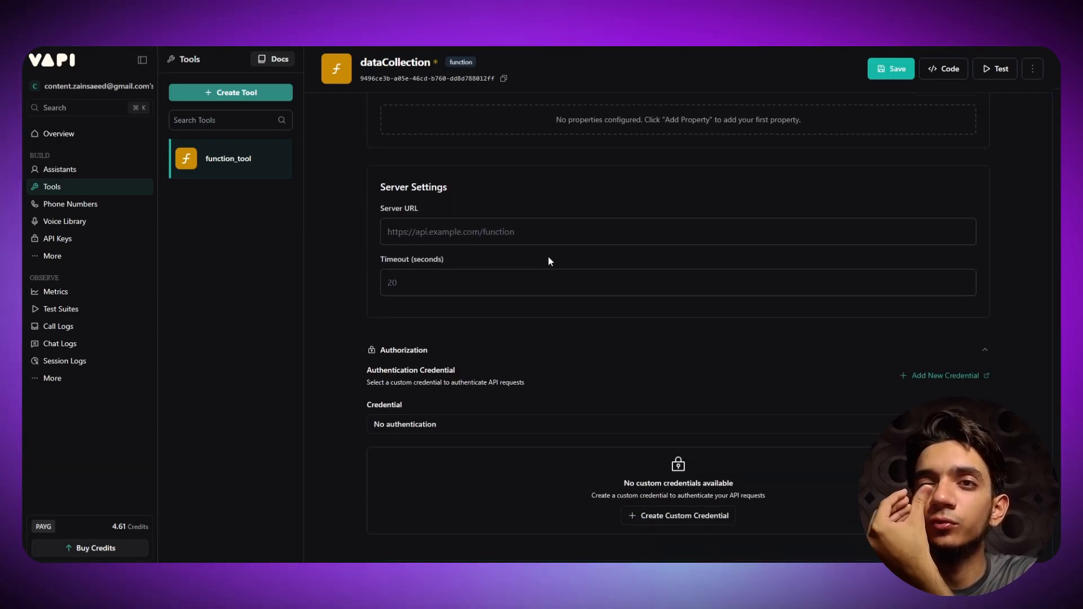
pyautogui.scroll(-2, 525, 267)
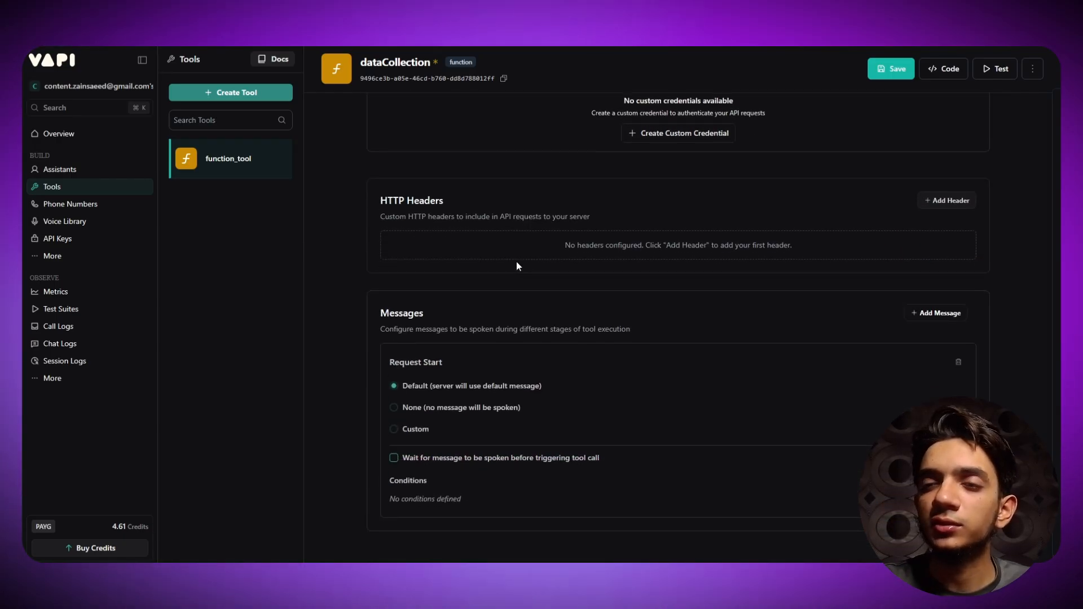
pyautogui.scroll(10, 776, 340)
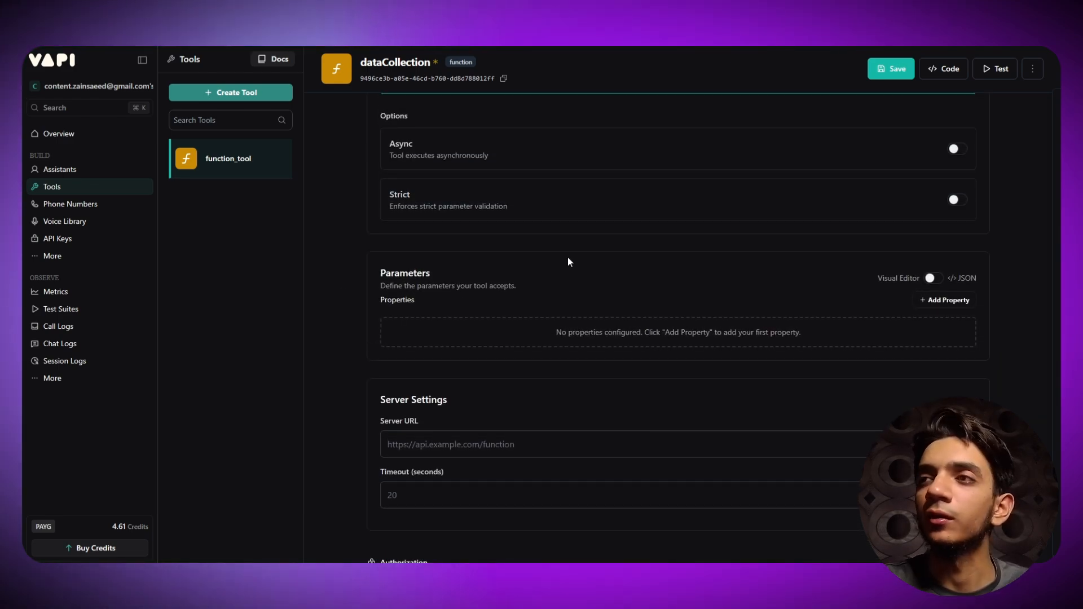
pyautogui.scroll(3, 587, 257)
pyautogui.scroll(-3, 476, 262)
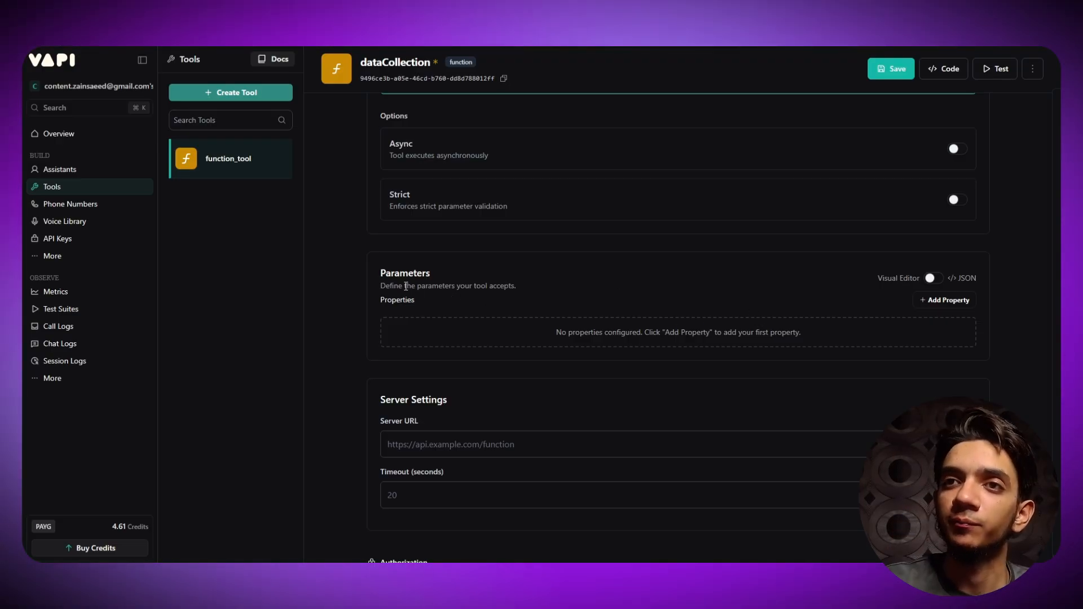
pyautogui.click(945, 302)
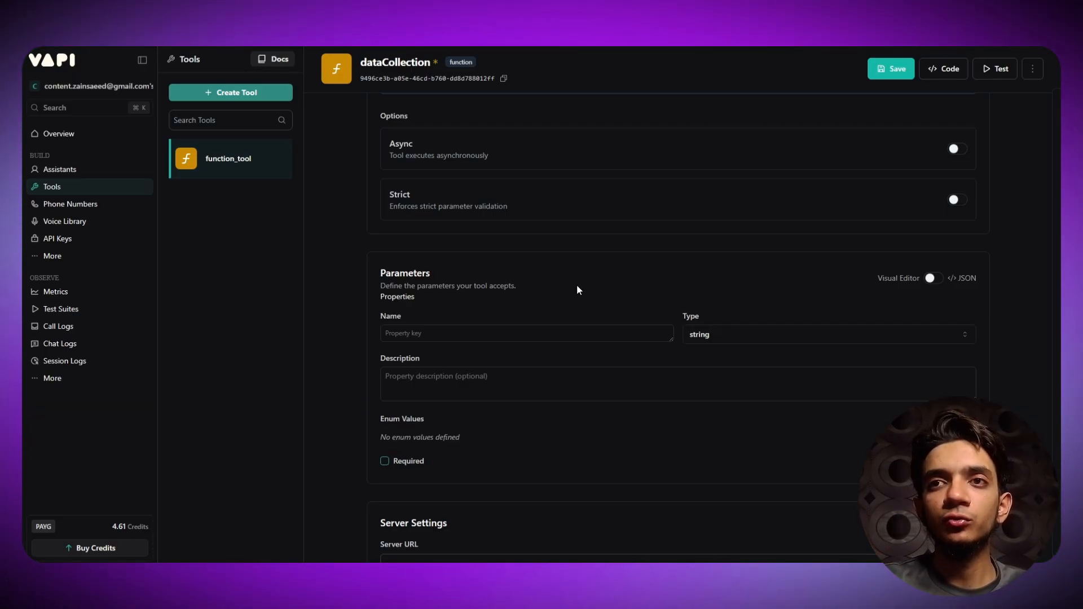
pyautogui.scroll(3, 515, 292)
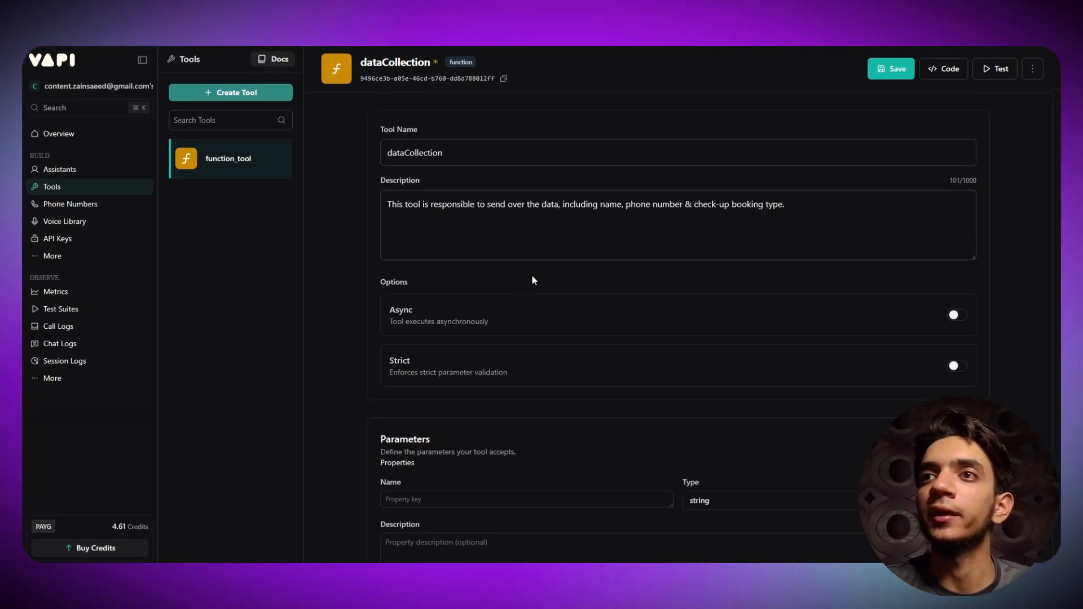
pyautogui.moveTo(600, 205); pyautogui.dragTo(728, 209)
pyautogui.scroll(-3, 635, 229)
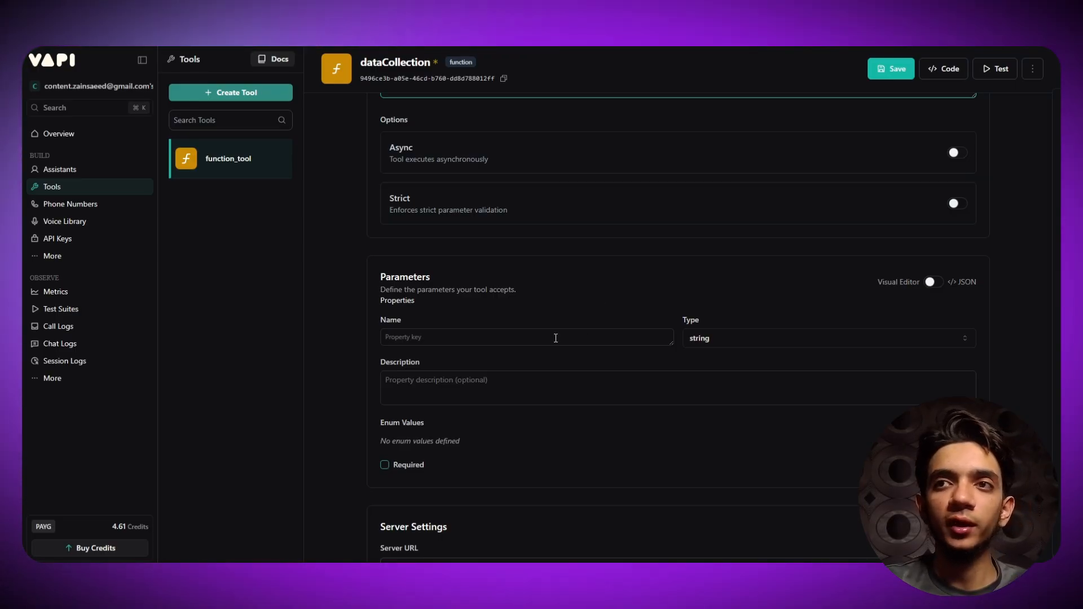
pyautogui.click(521, 342)
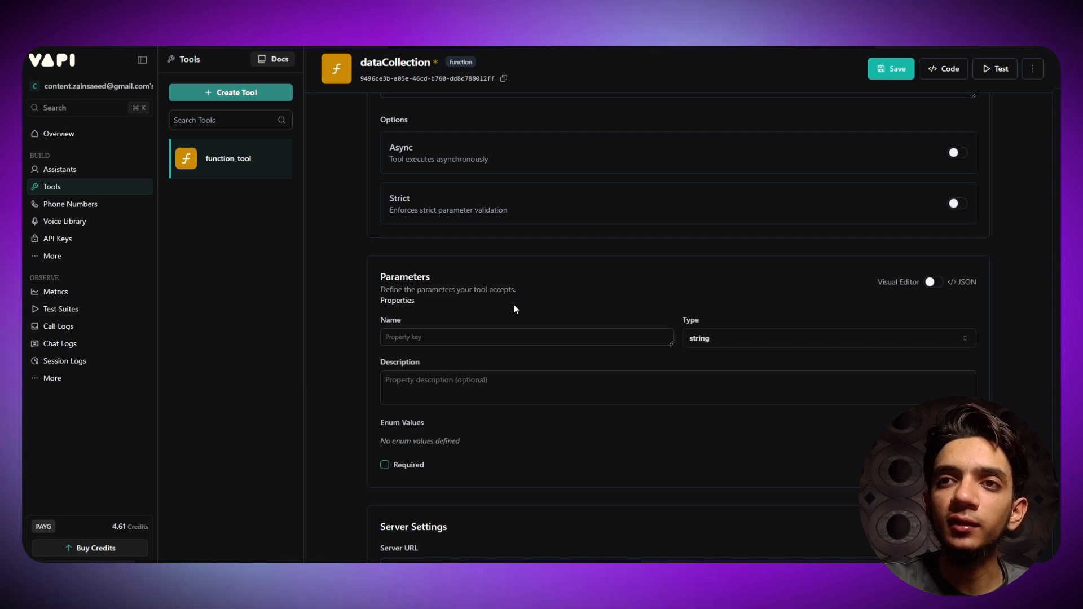
# - Name the property 'name', keep type string, and describe it 'to take the name of the user'
pyautogui.write('name')
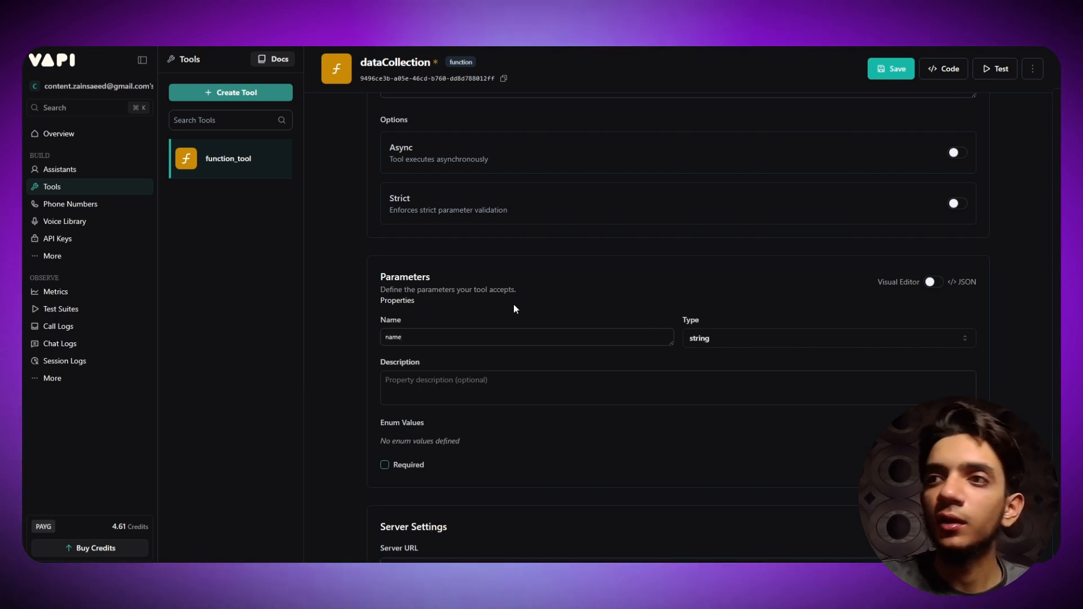
pyautogui.click(723, 345)
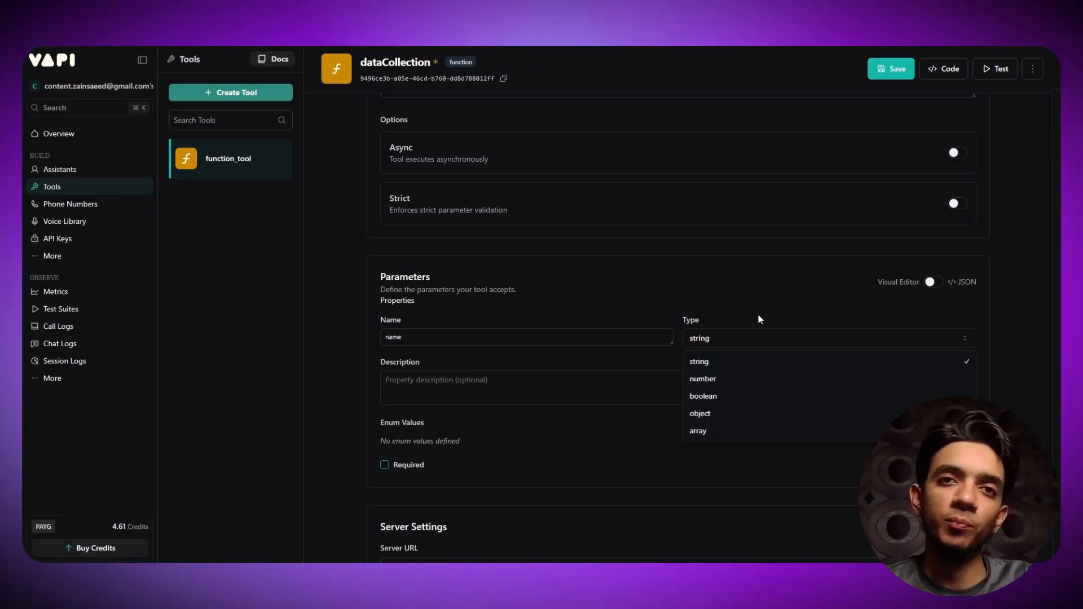
pyautogui.click(717, 303)
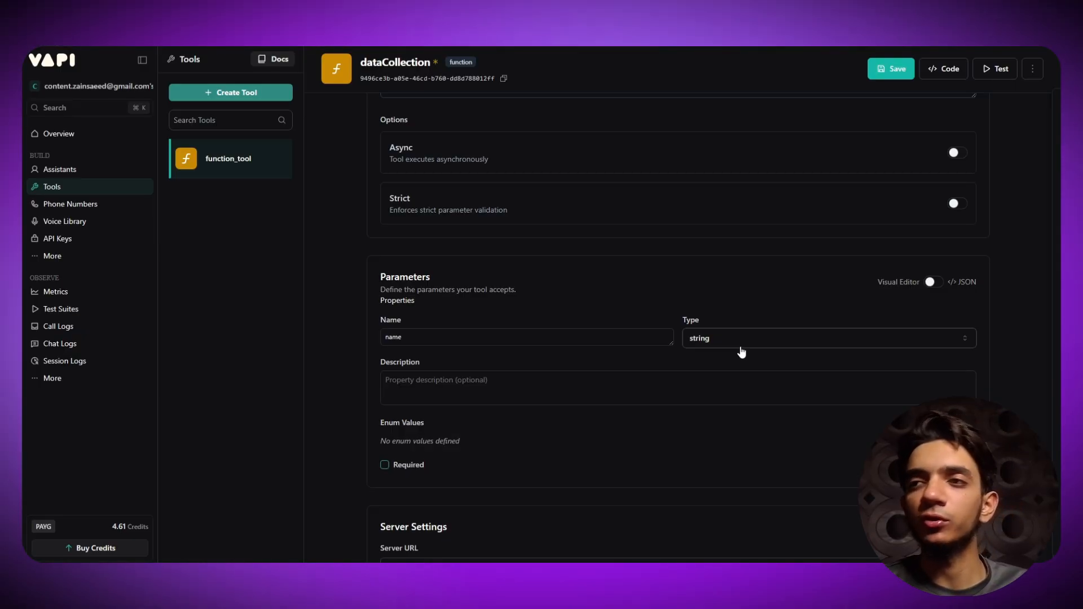
pyautogui.click(527, 386)
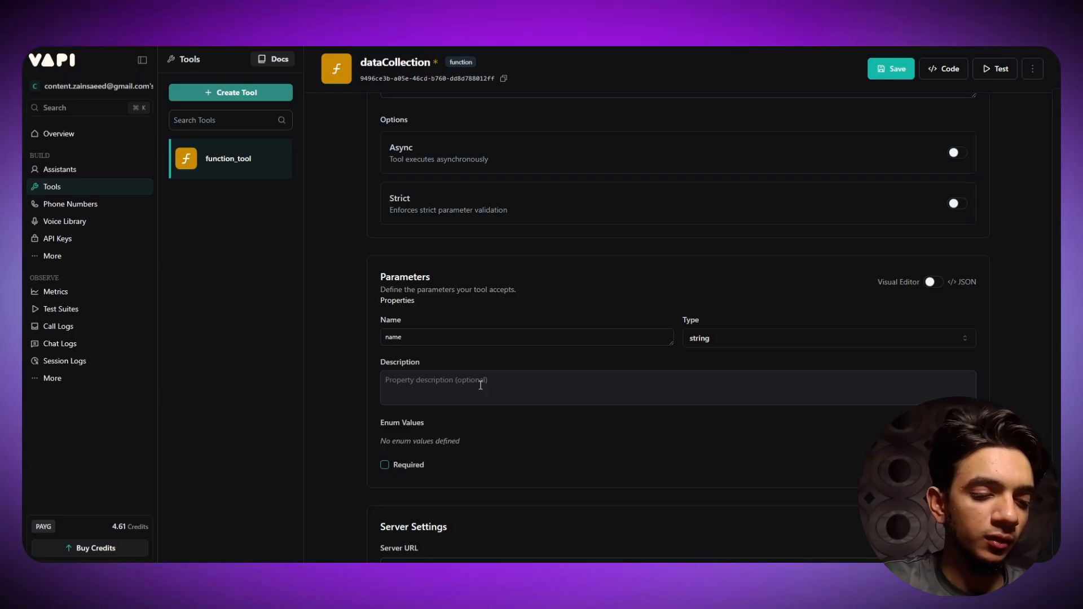
pyautogui.write('to tak')
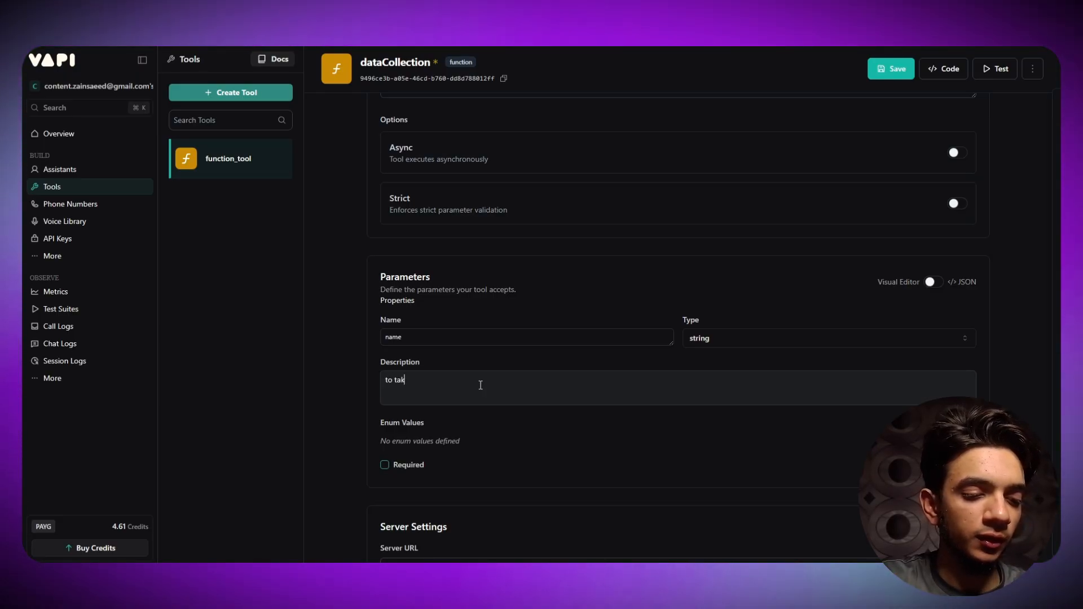
pyautogui.write('e the name of')
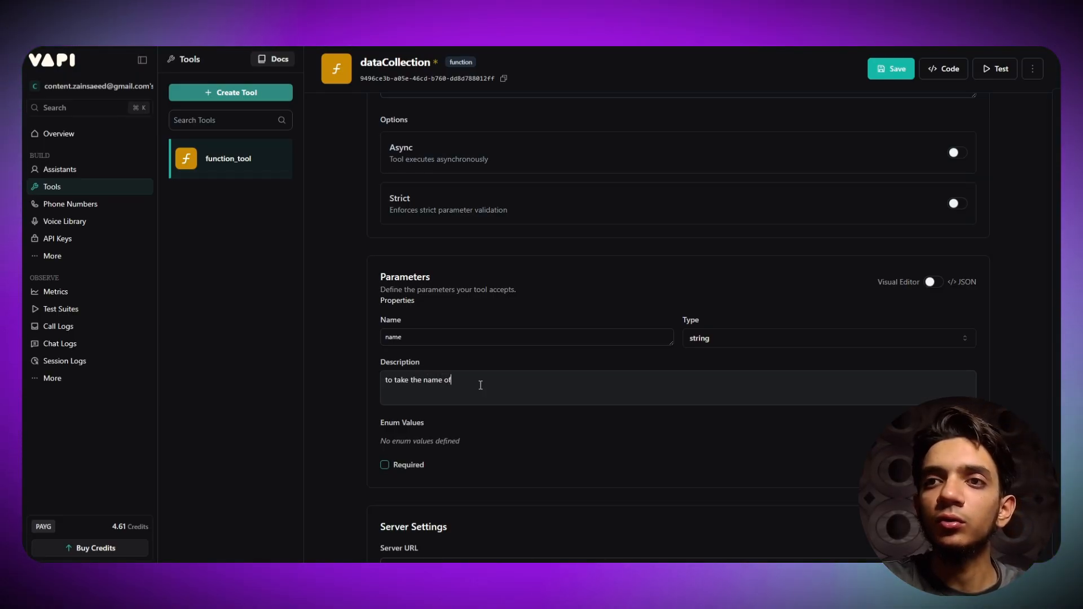
pyautogui.write(' the us')
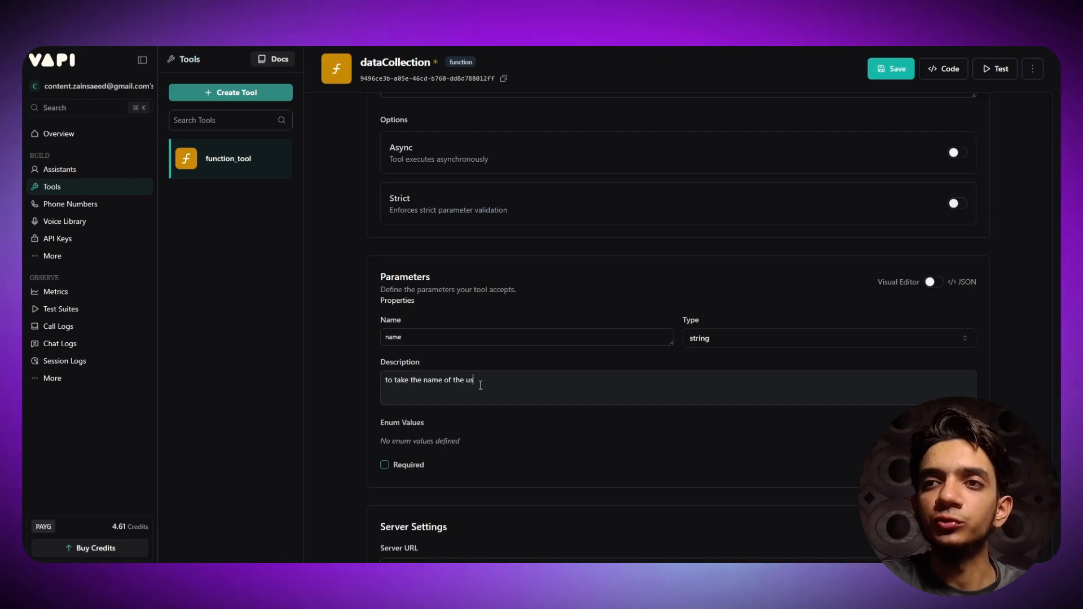
pyautogui.write('er')
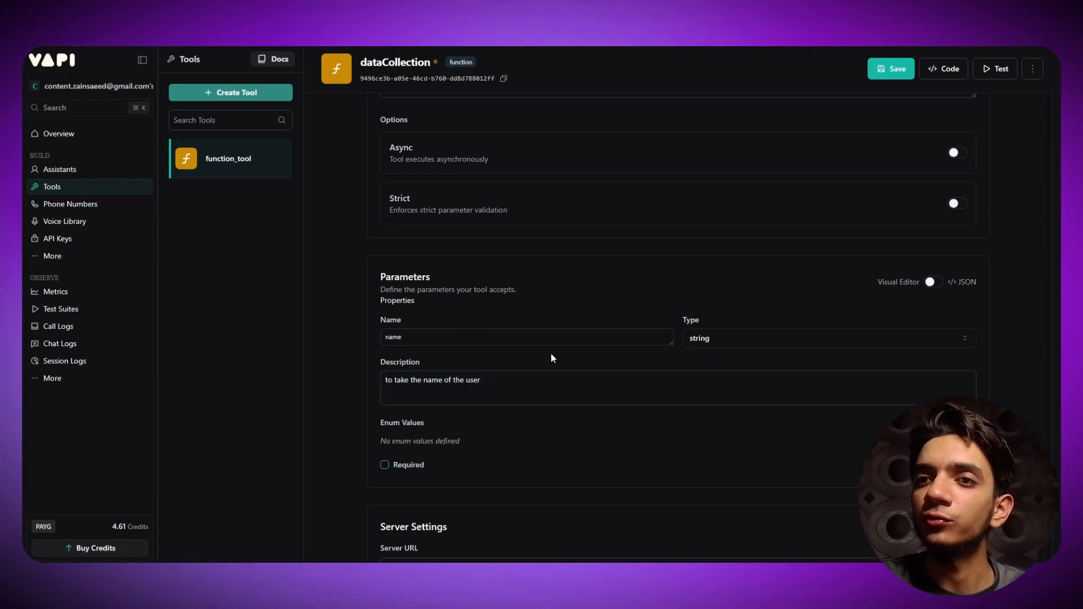
# - Set the Required option on the name property and collapse its form
pyautogui.click(385, 466)
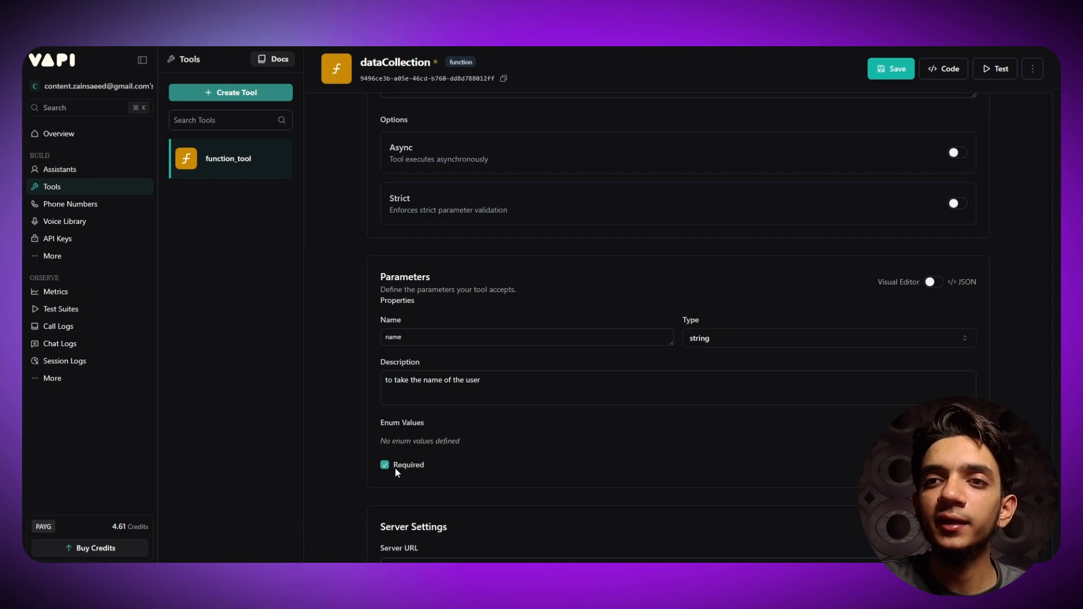
pyautogui.click(394, 467)
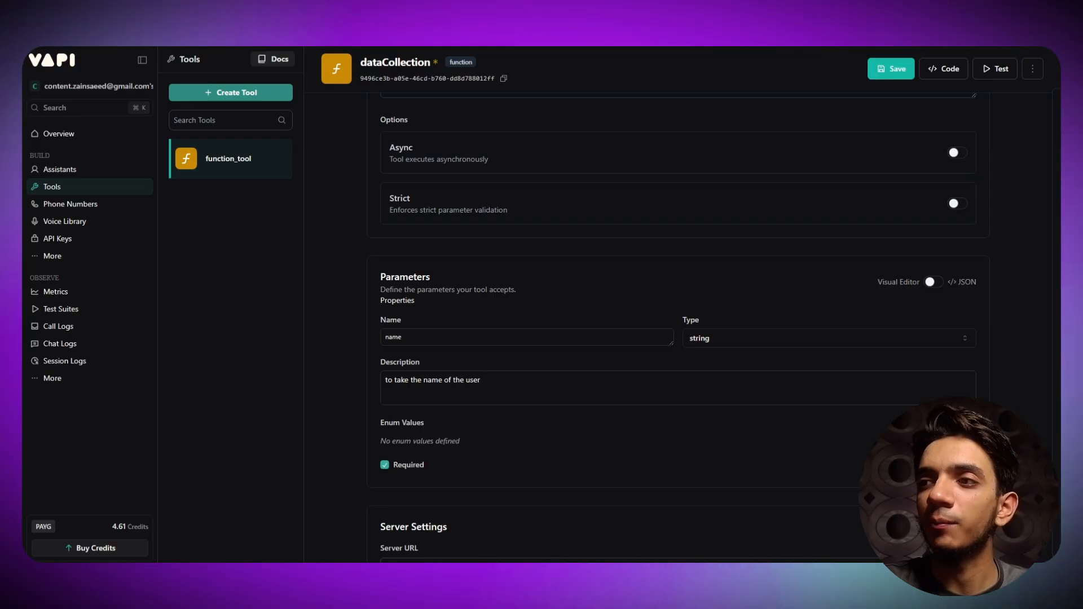
pyautogui.click(956, 465)
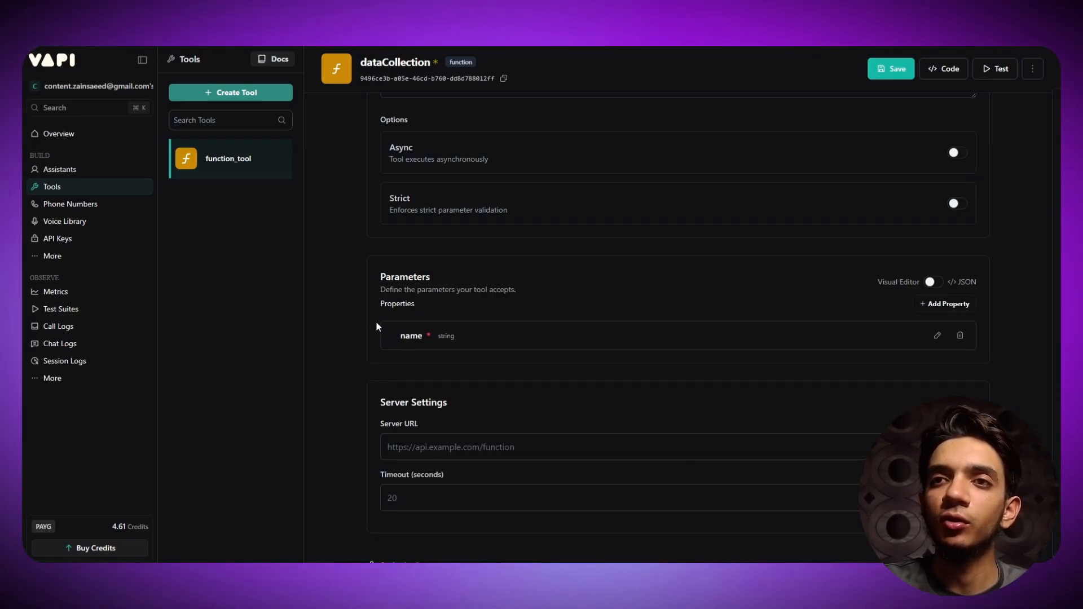
# - Add a second property named phone_number
pyautogui.moveTo(379, 318); pyautogui.dragTo(614, 335)
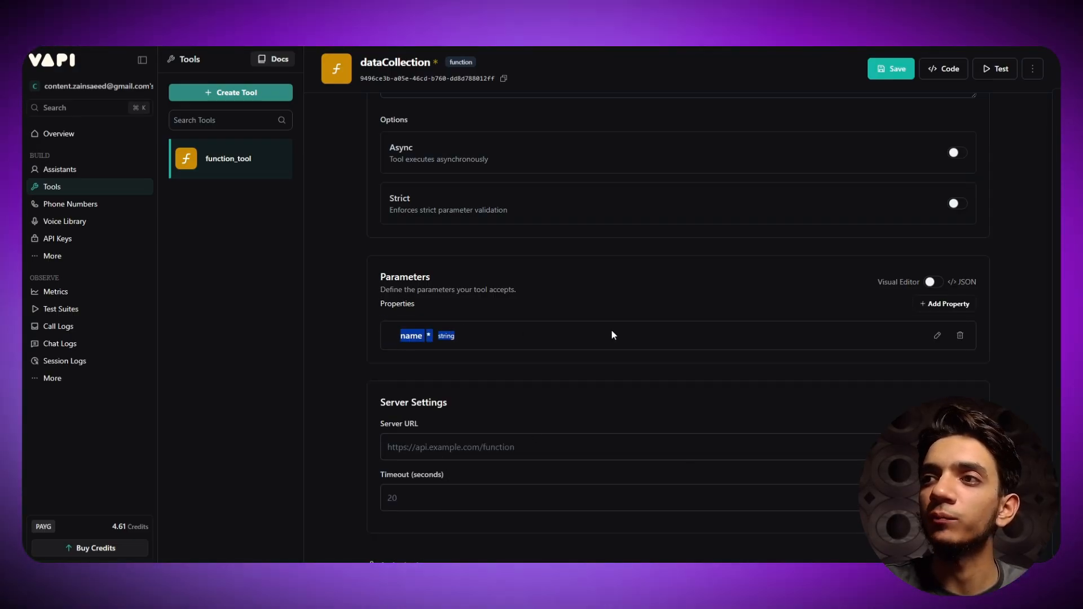
pyautogui.click(954, 304)
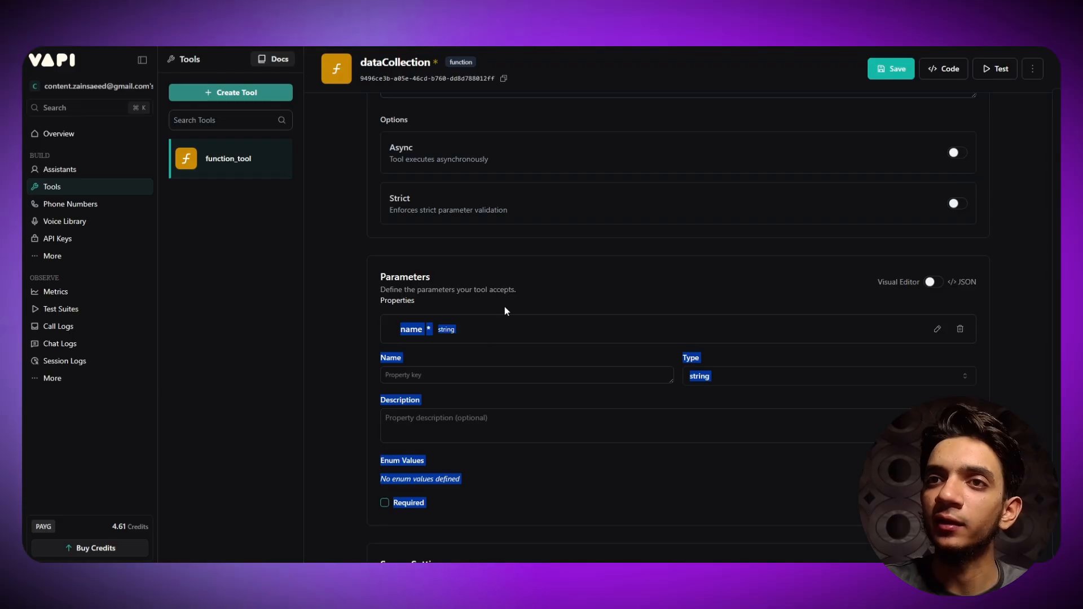
pyautogui.click(401, 350)
pyautogui.scroll(2, 418, 233)
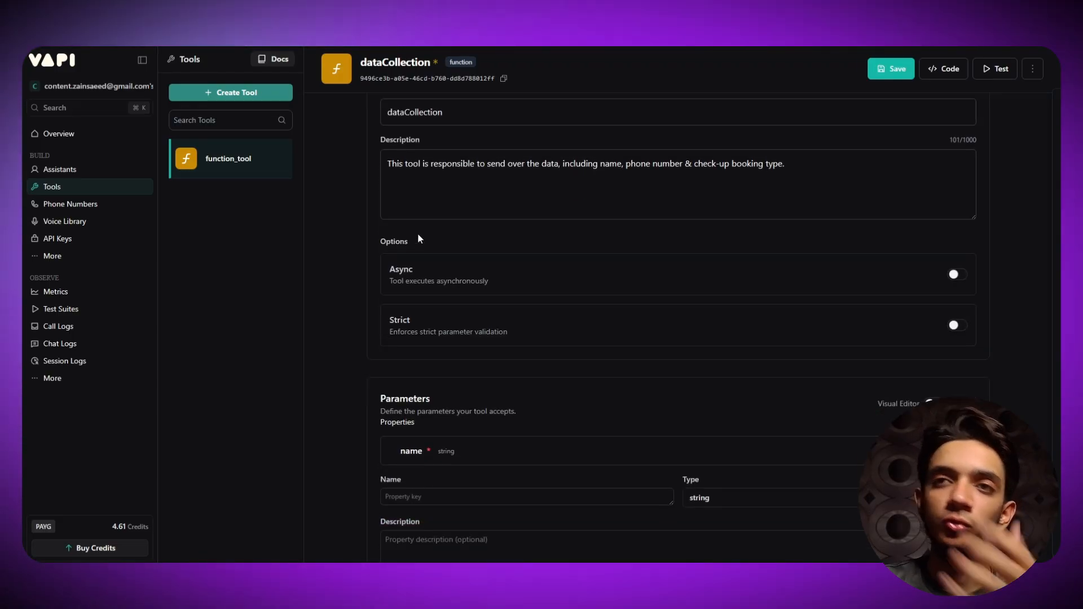
pyautogui.scroll(-2, 418, 233)
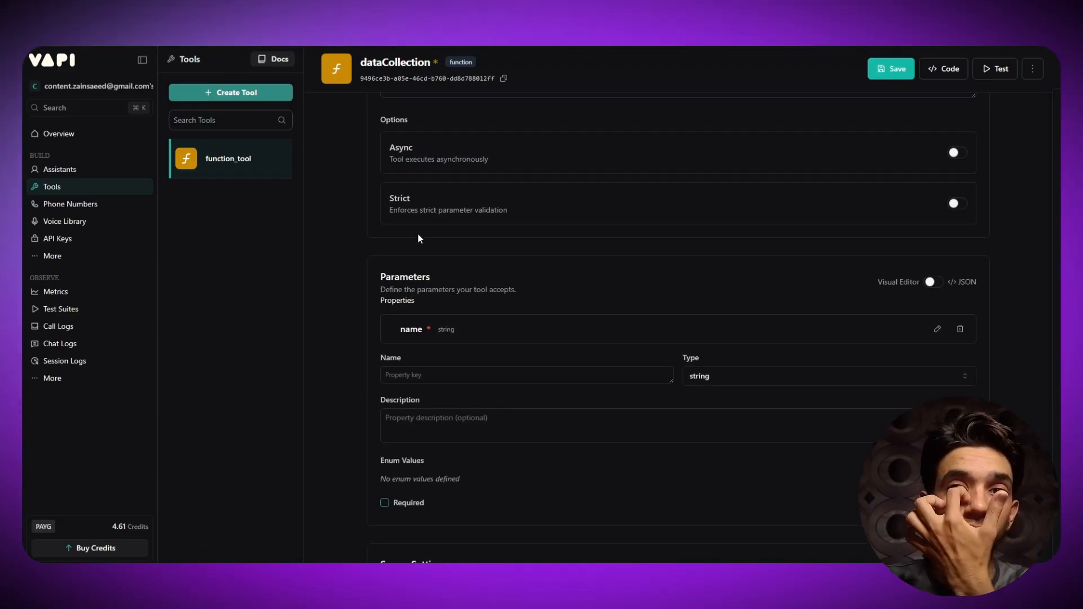
pyautogui.click(448, 377)
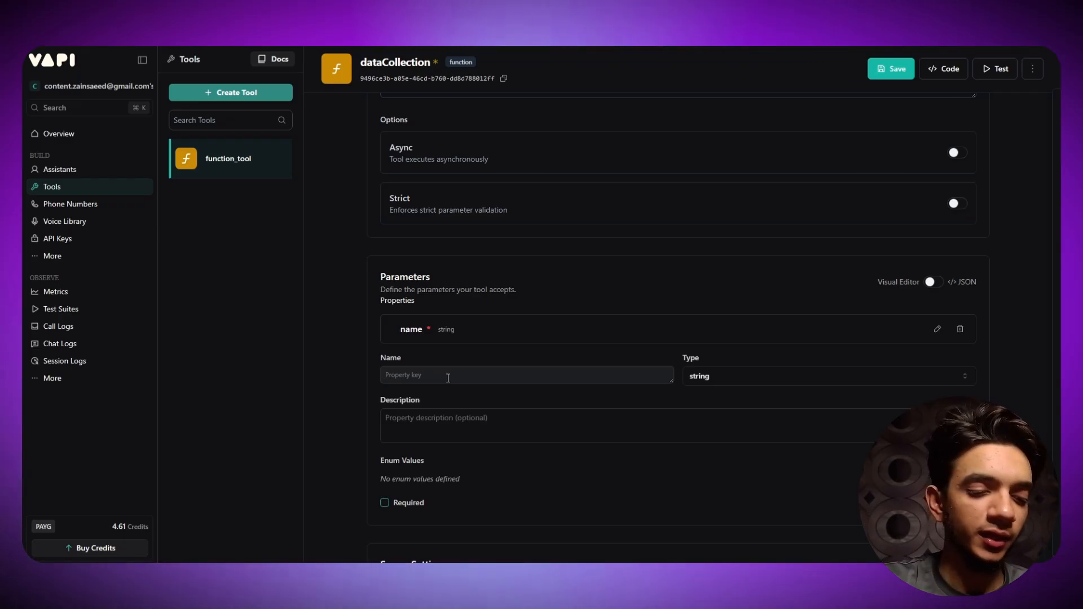
pyautogui.scroll(3, 464, 357)
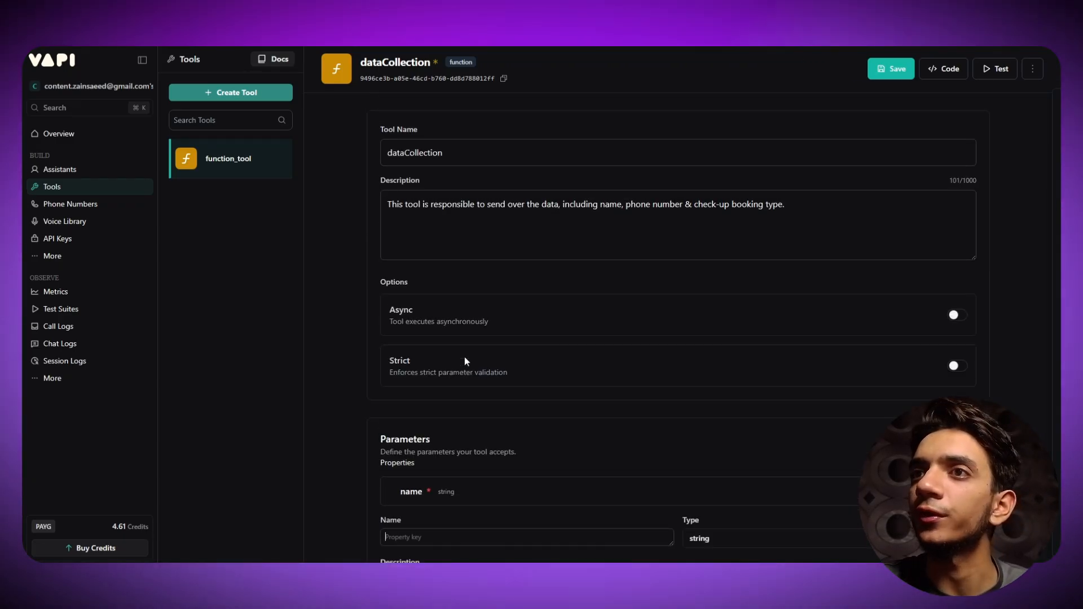
pyautogui.scroll(-4, 476, 367)
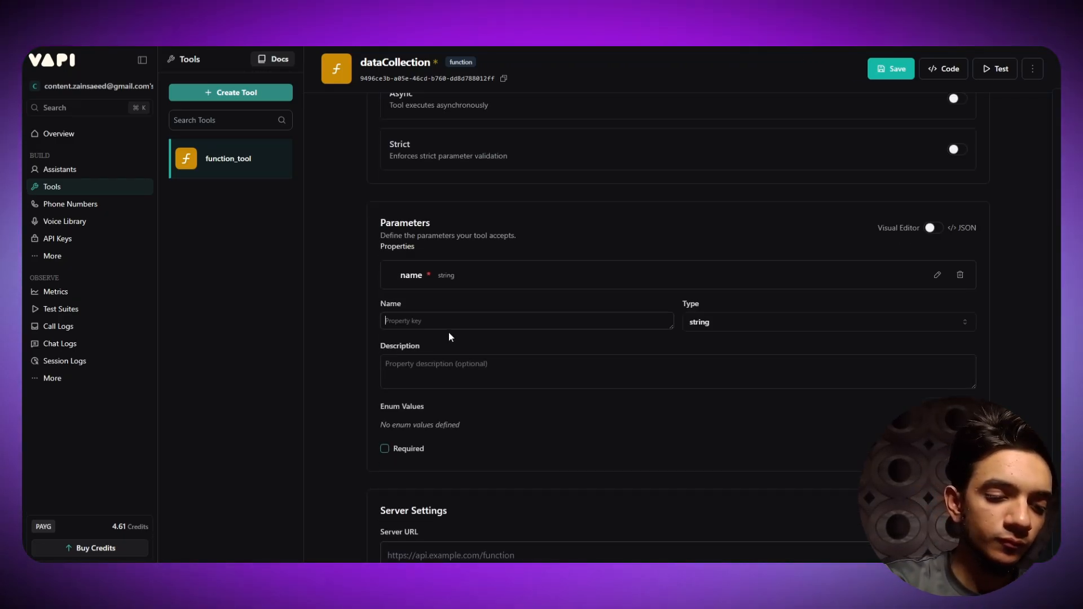
pyautogui.write('phone')
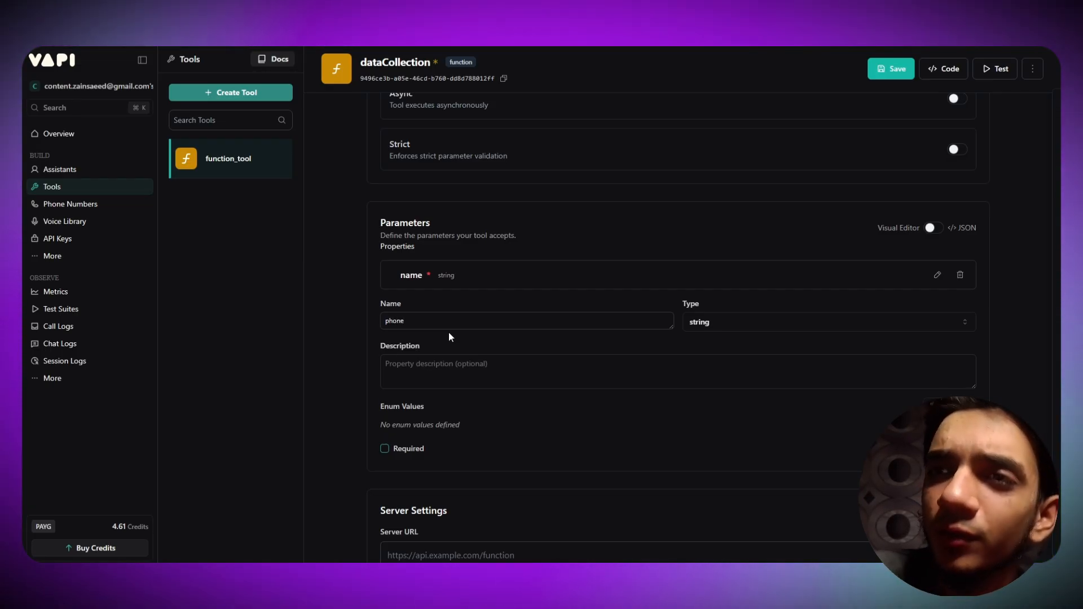
pyautogui.write(' n')
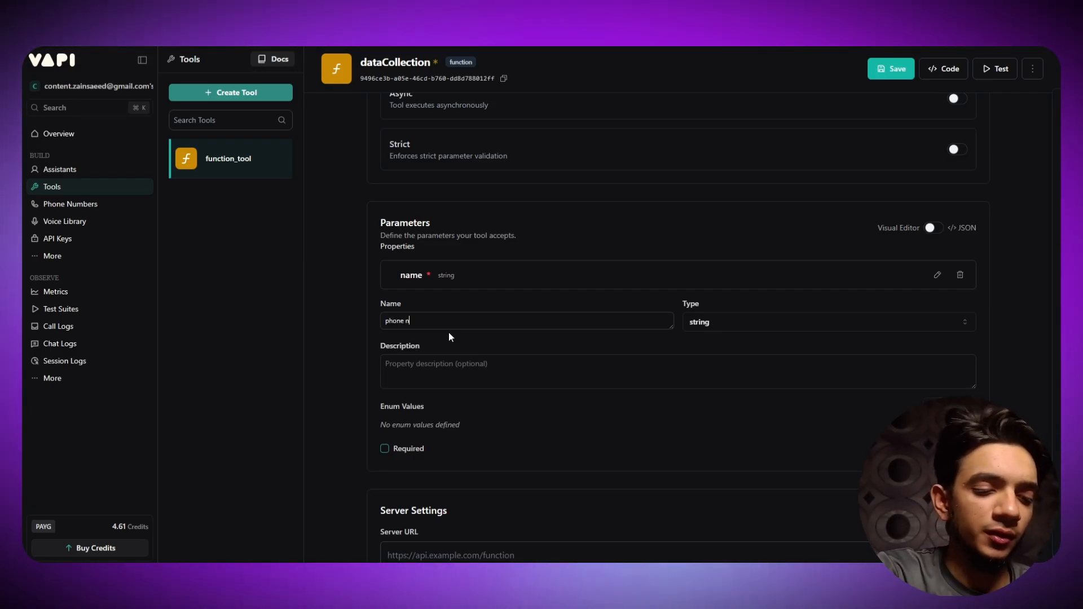
pyautogui.write('umber')
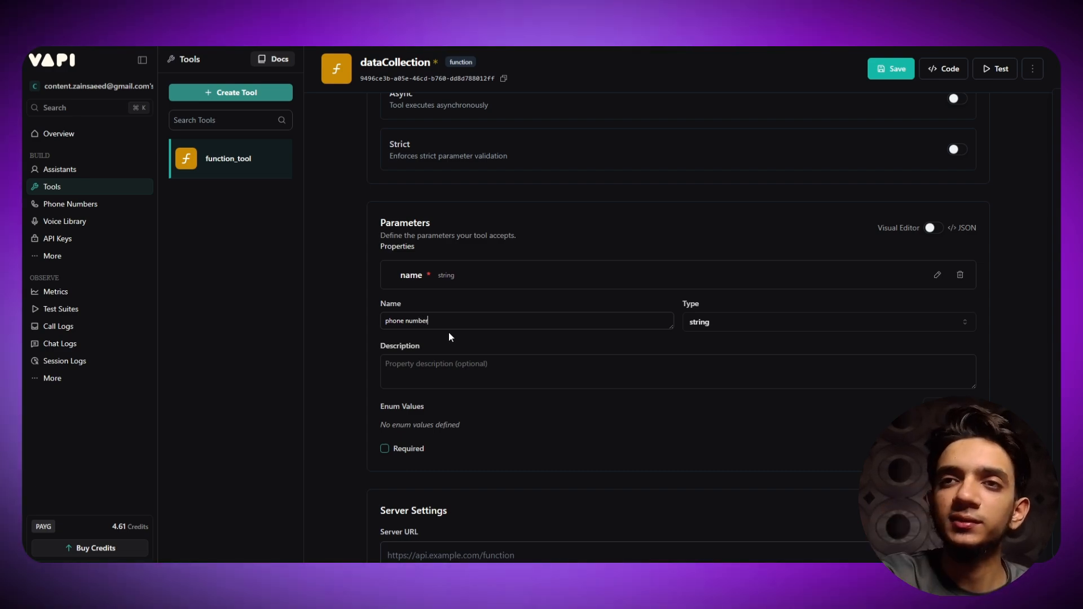
pyautogui.press('BackSpace')
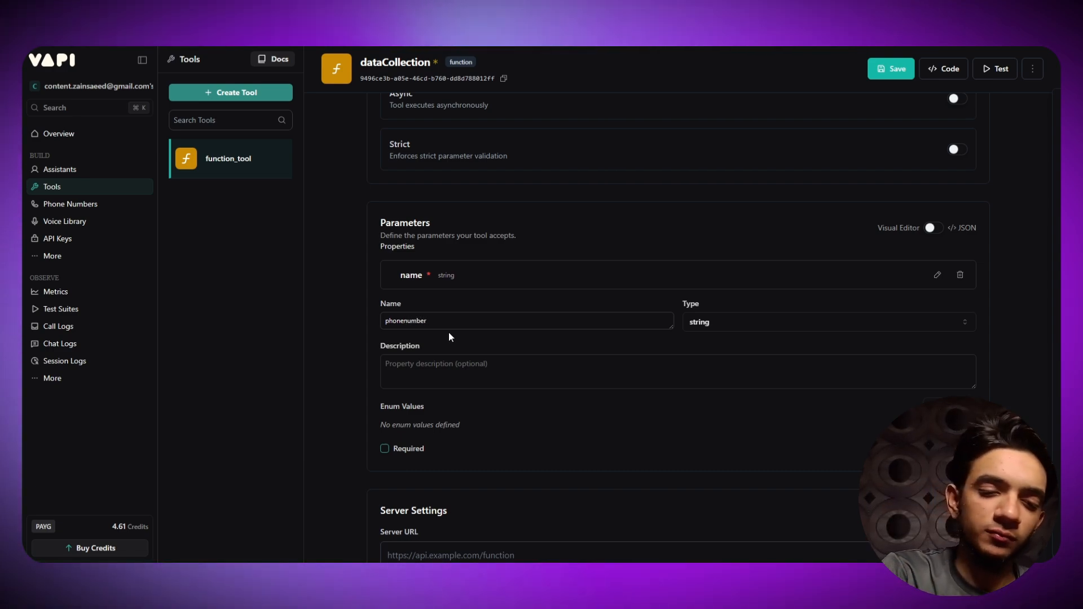
pyautogui.write('_')
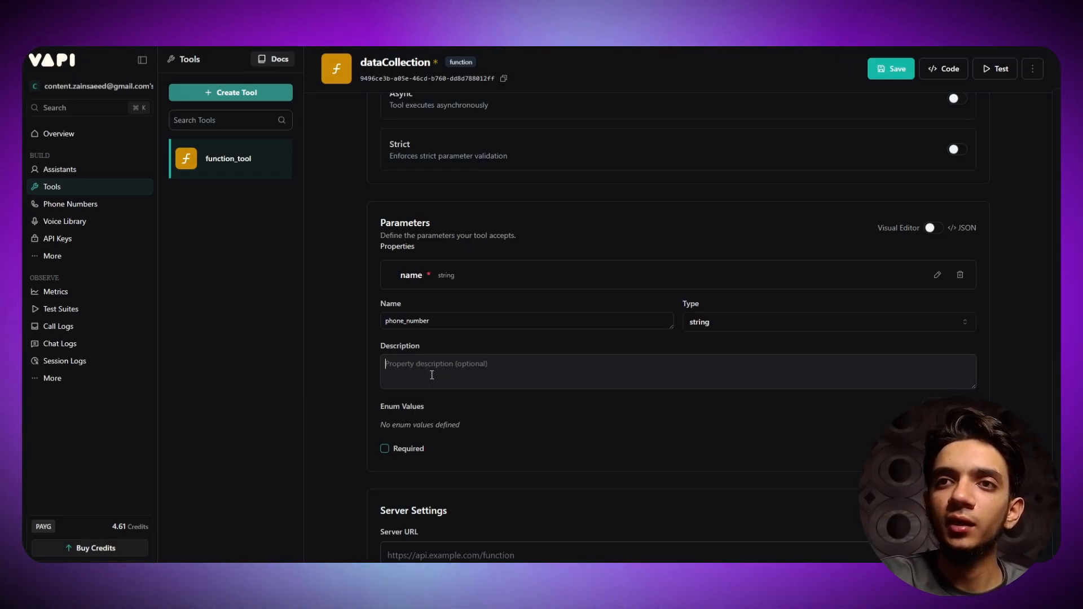
# - Describe phone_number as 'take the phone number of the user' and save it as required
pyautogui.doubleClick(445, 321)
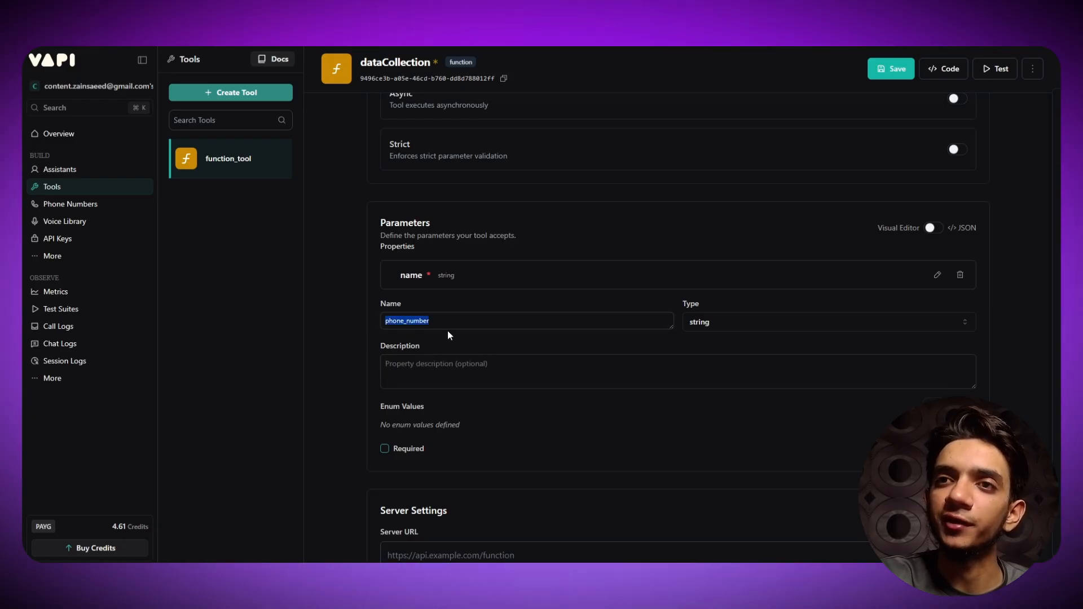
pyautogui.click(448, 367)
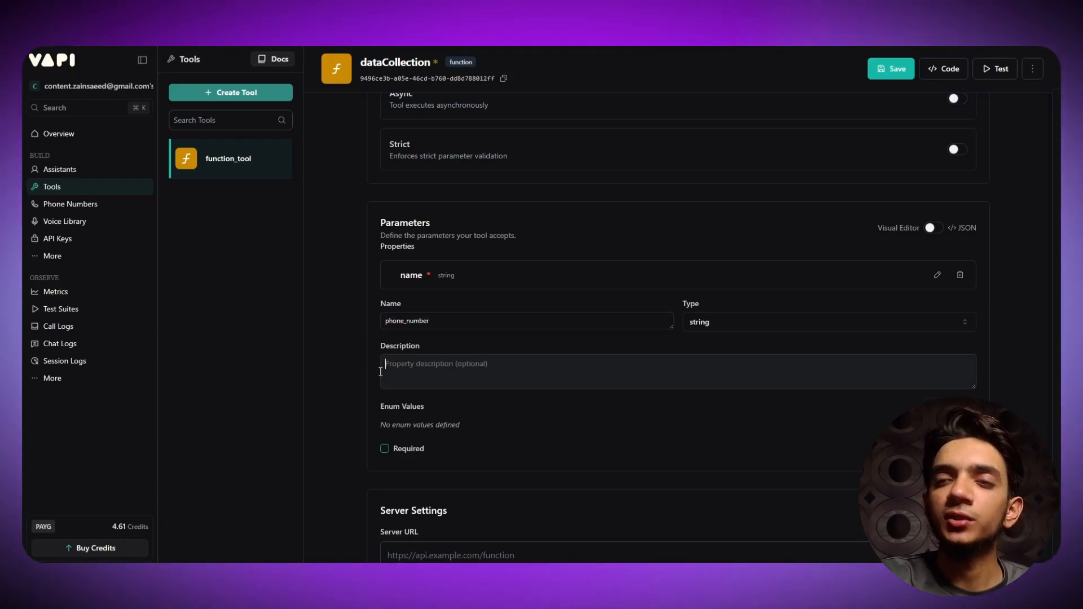
pyautogui.write('take')
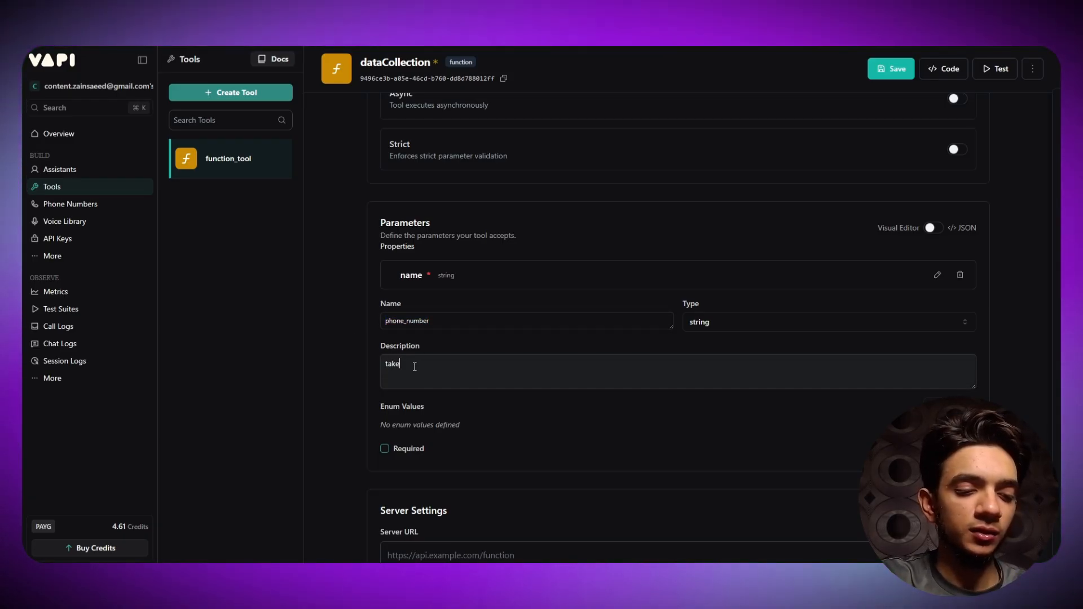
pyautogui.write(' the numbe')
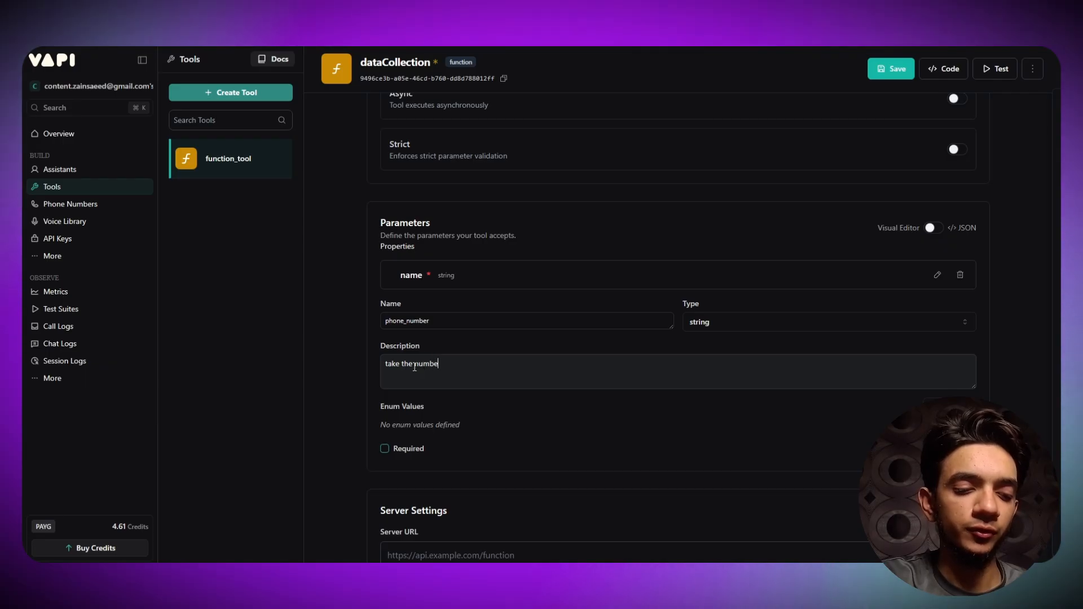
pyautogui.write('r')
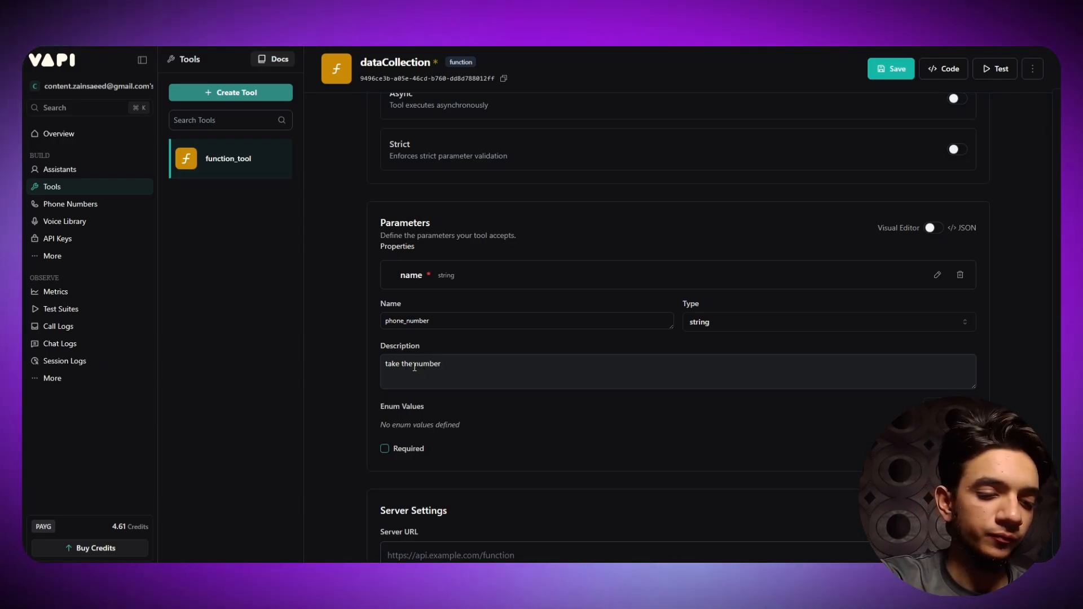
pyautogui.click(415, 367)
pyautogui.write('phone ')
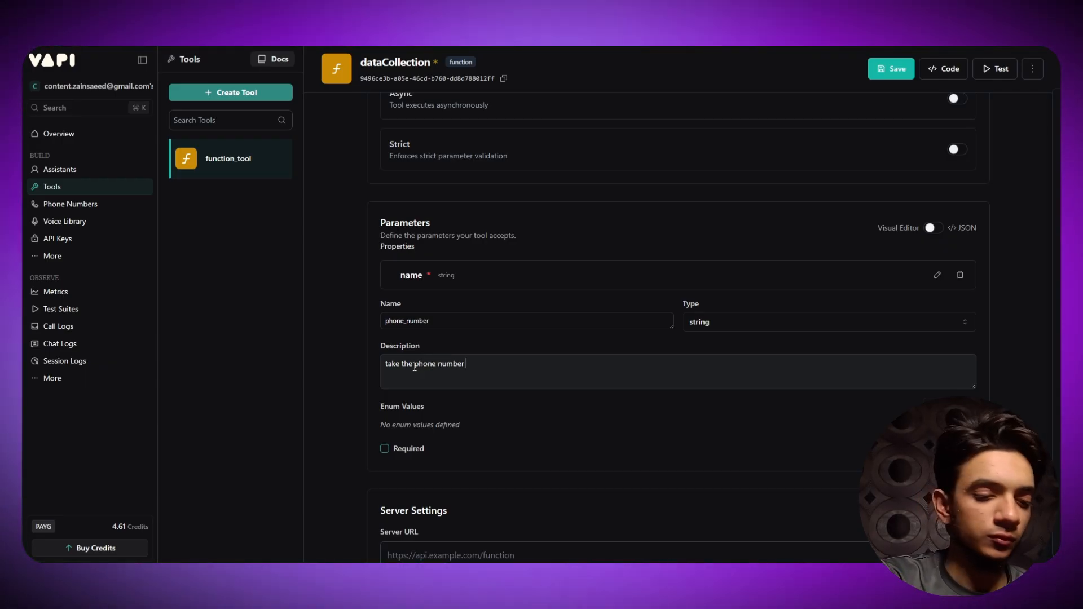
pyautogui.write('user')
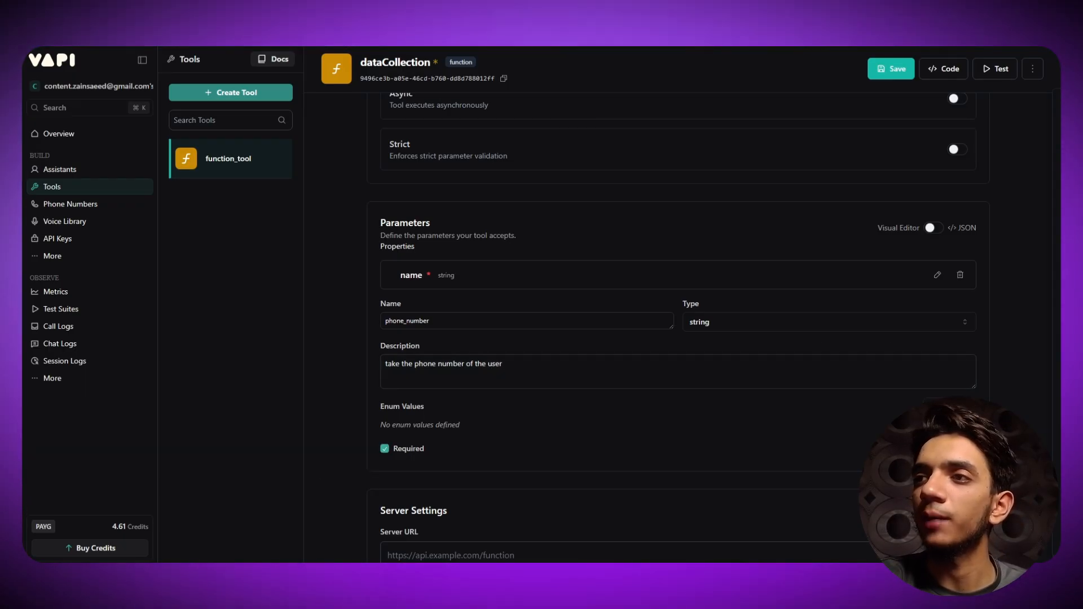
pyautogui.click(958, 449)
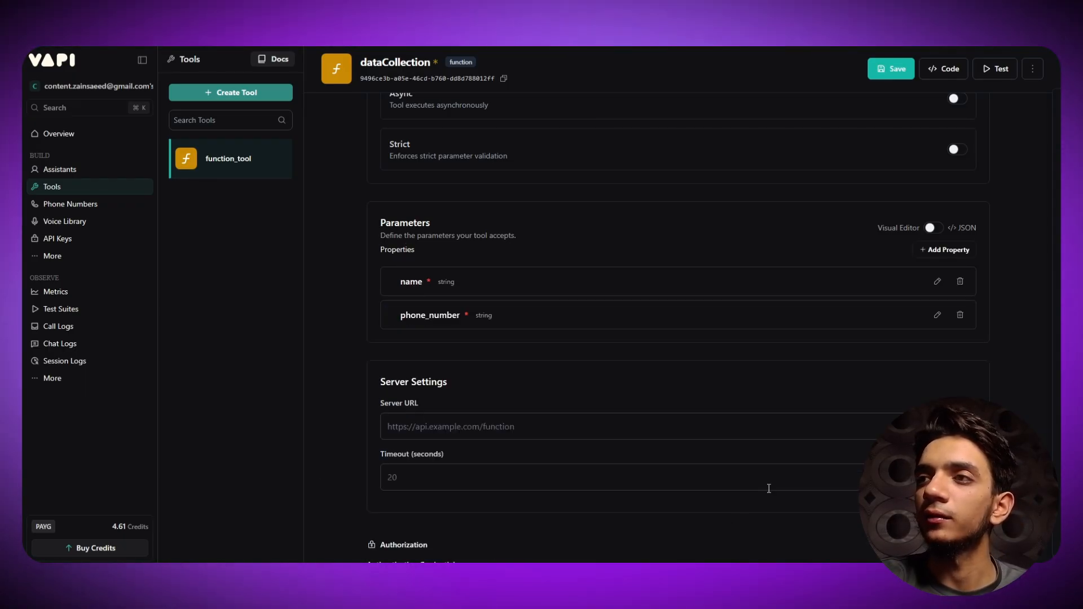
# - Add a third property named checkup_type
pyautogui.click(930, 253)
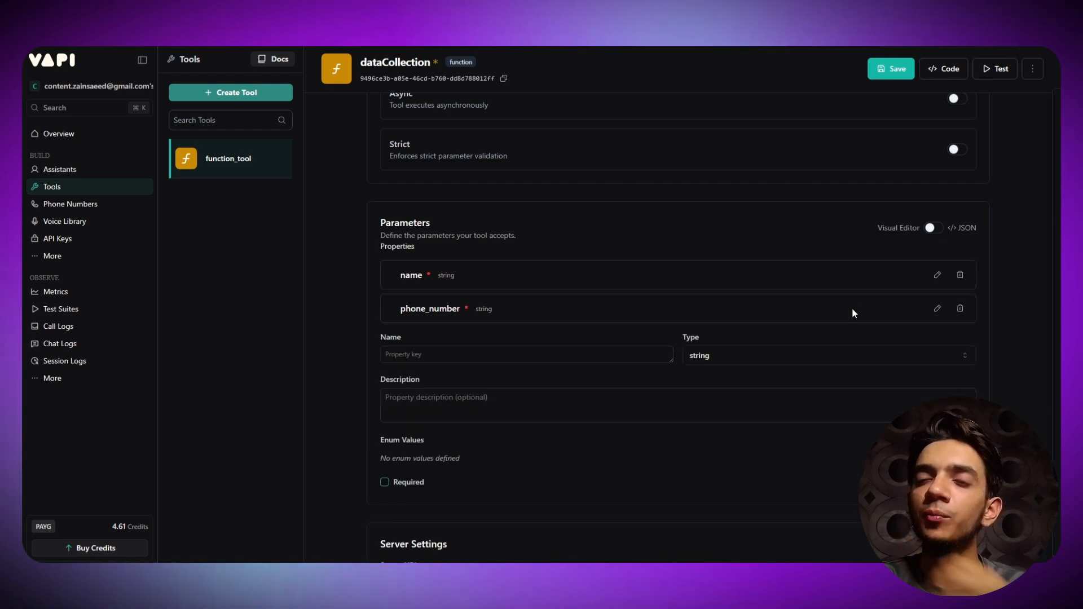
pyautogui.click(435, 352)
pyautogui.write('c')
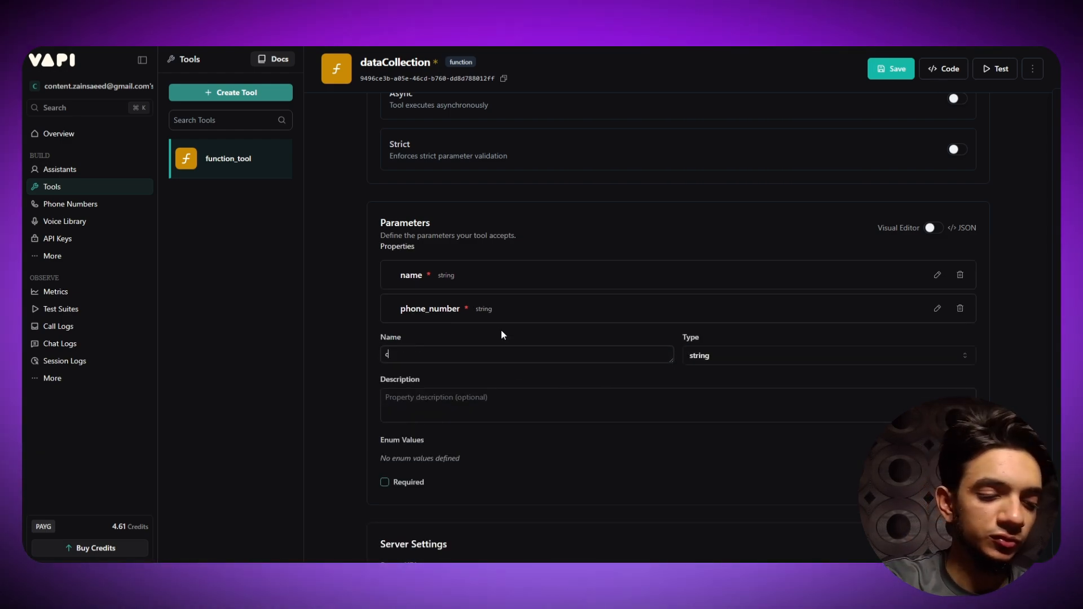
pyautogui.write('heck')
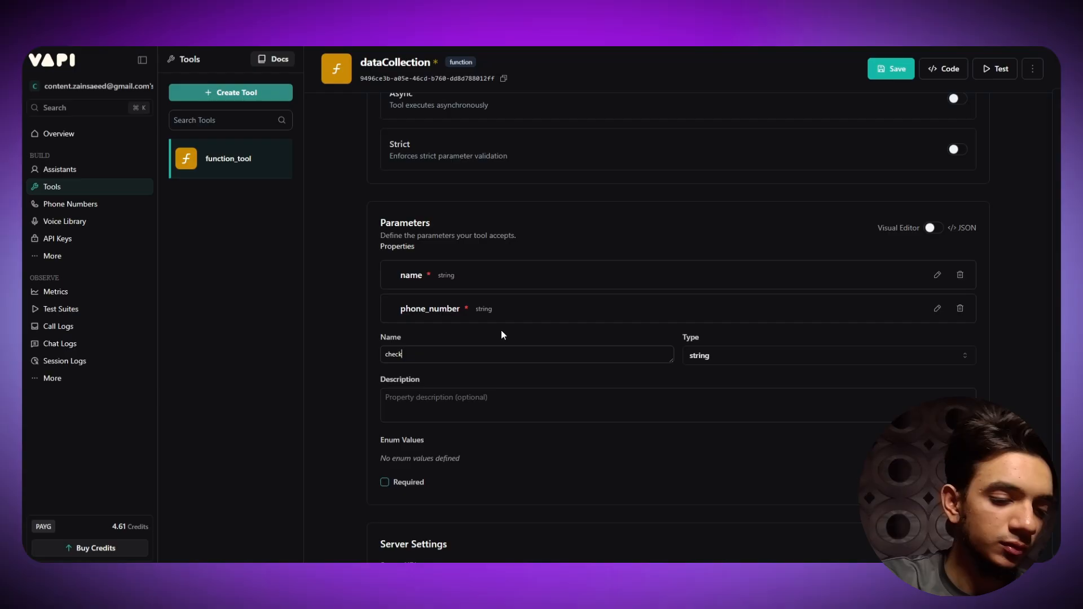
pyautogui.write('up-t')
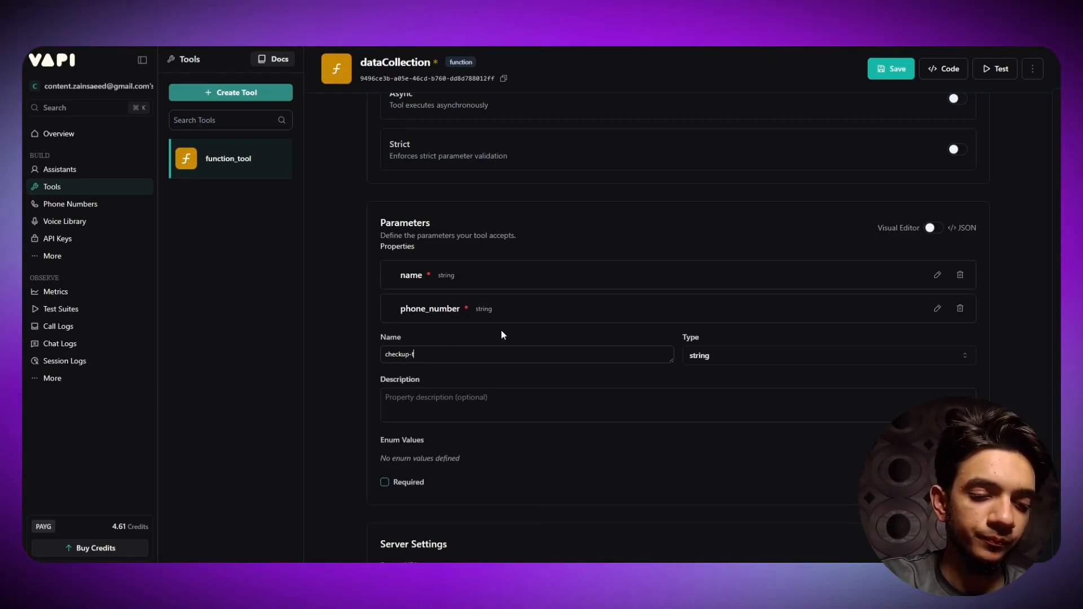
pyautogui.write('ype')
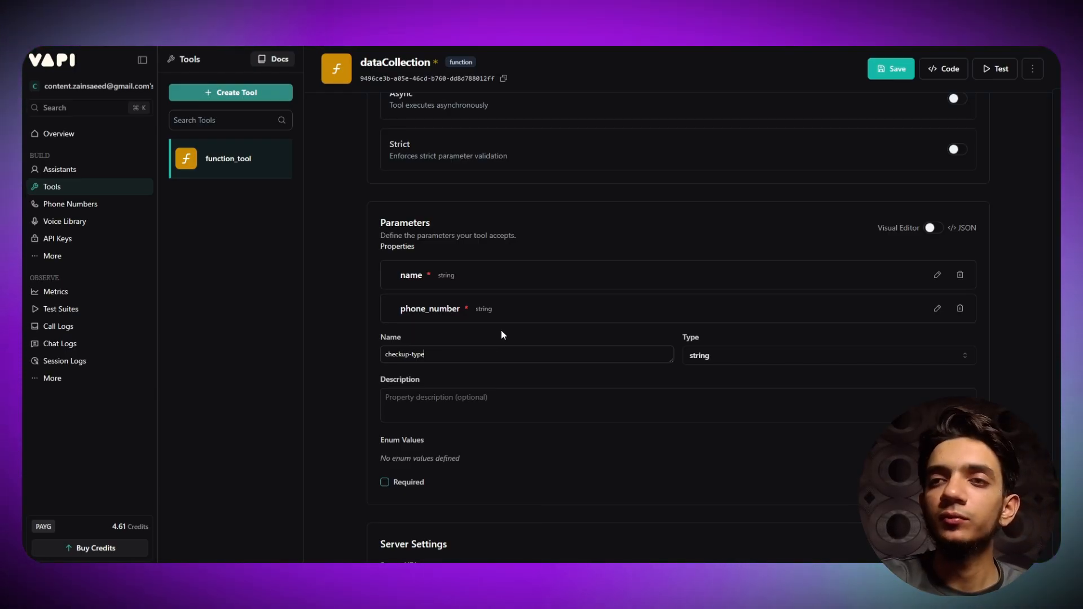
pyautogui.scroll(1, 501, 334)
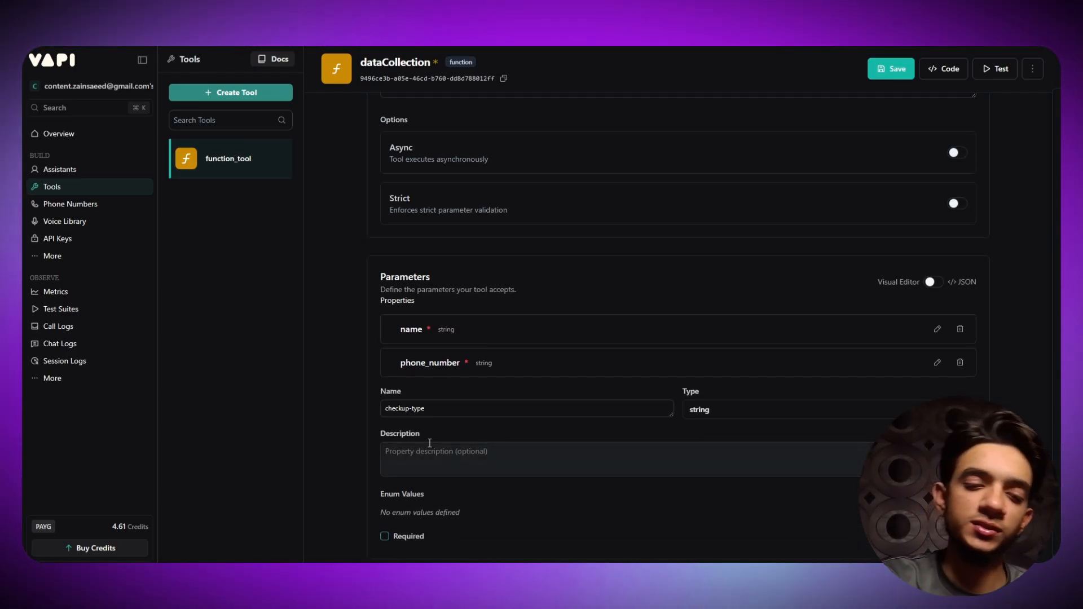
pyautogui.press('BackSpace')
pyautogui.write('_')
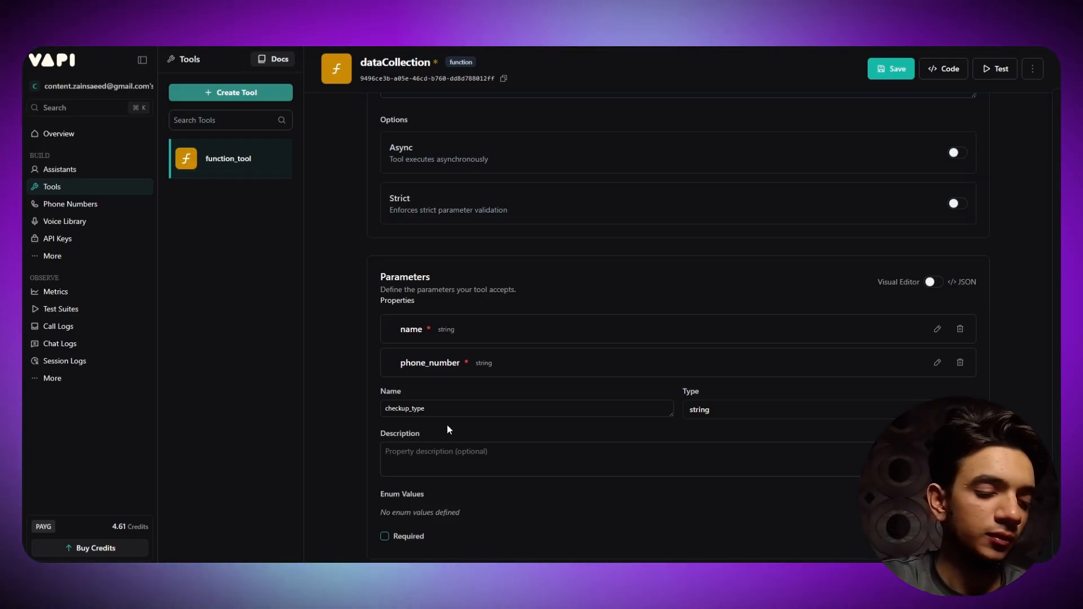
# - Describe checkup_type as 'The type of medical checkup user wants' and save it as required
pyautogui.write('The ty')
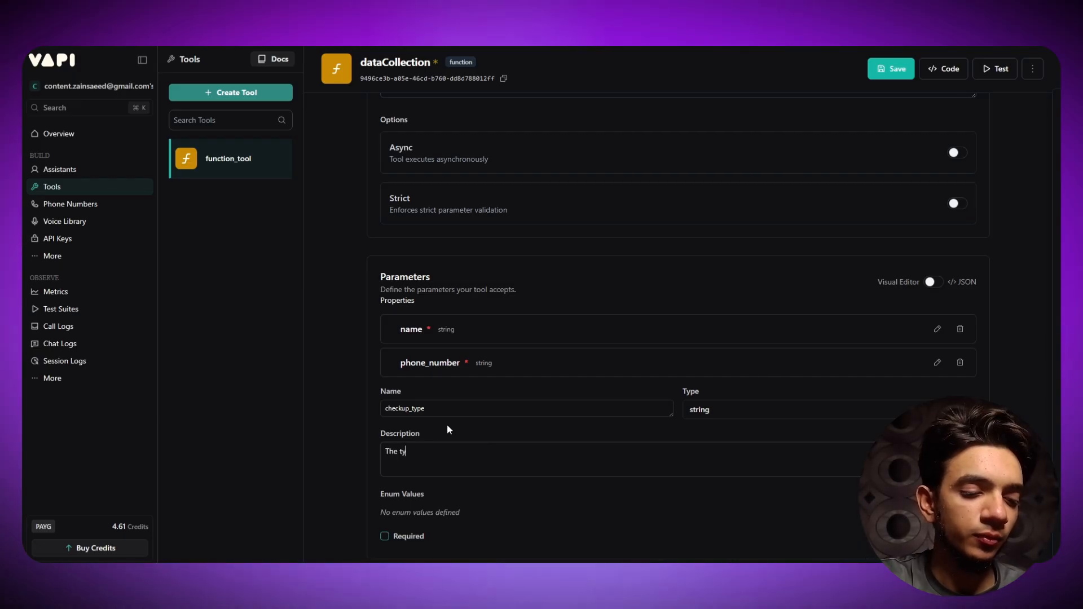
pyautogui.write('pe of me')
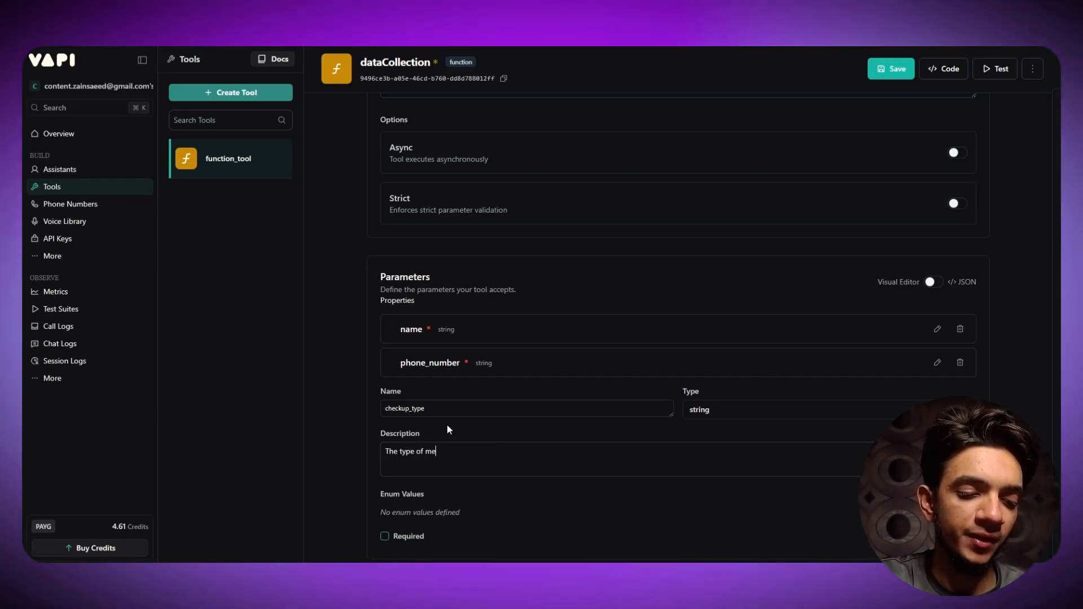
pyautogui.write('dical check')
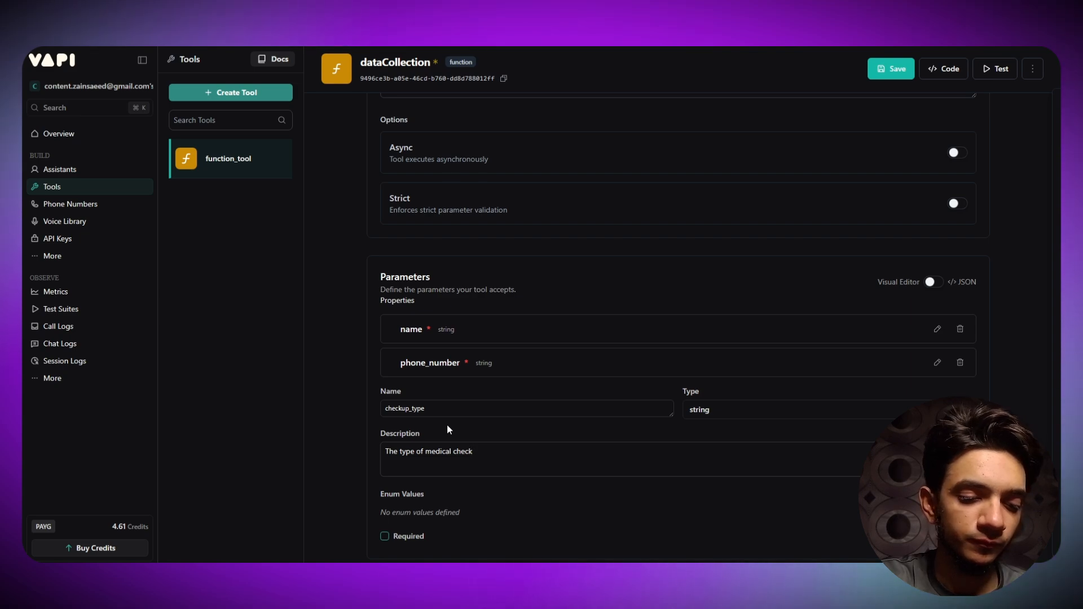
pyautogui.write('-')
pyautogui.press('BackSpace')
pyautogui.write('up ')
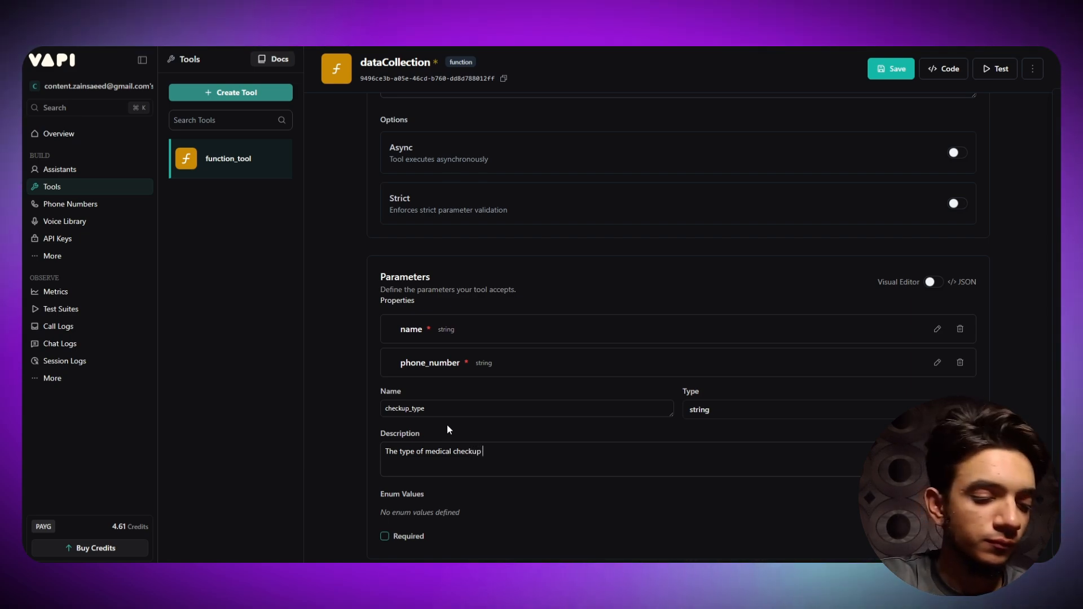
pyautogui.write('user wanyts')
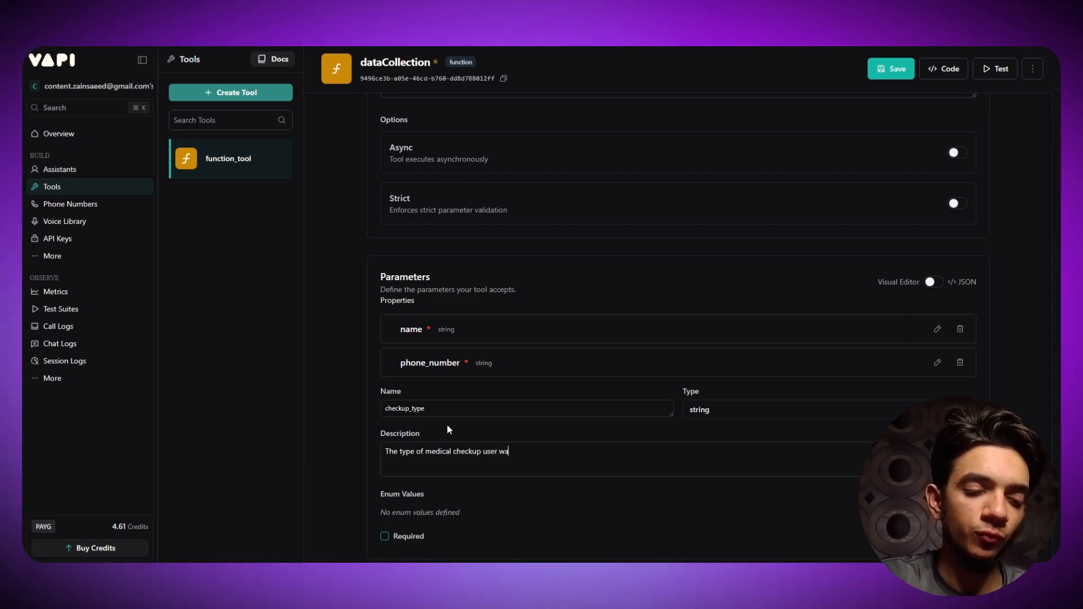
pyautogui.press('BackSpace')
pyautogui.press('BackSpace')
pyautogui.press('BackSpace')
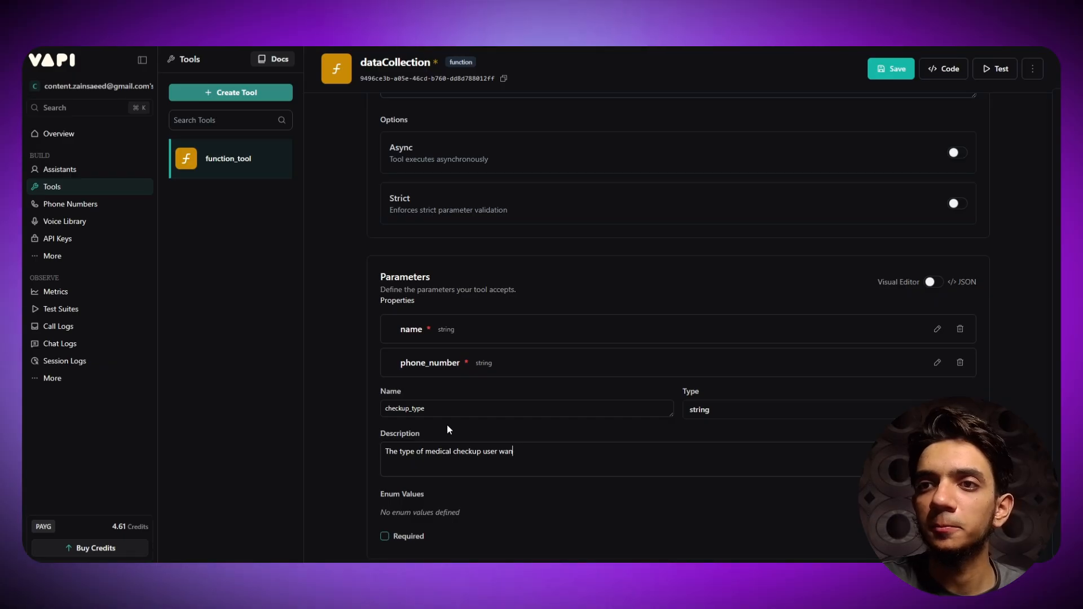
pyautogui.write('ts')
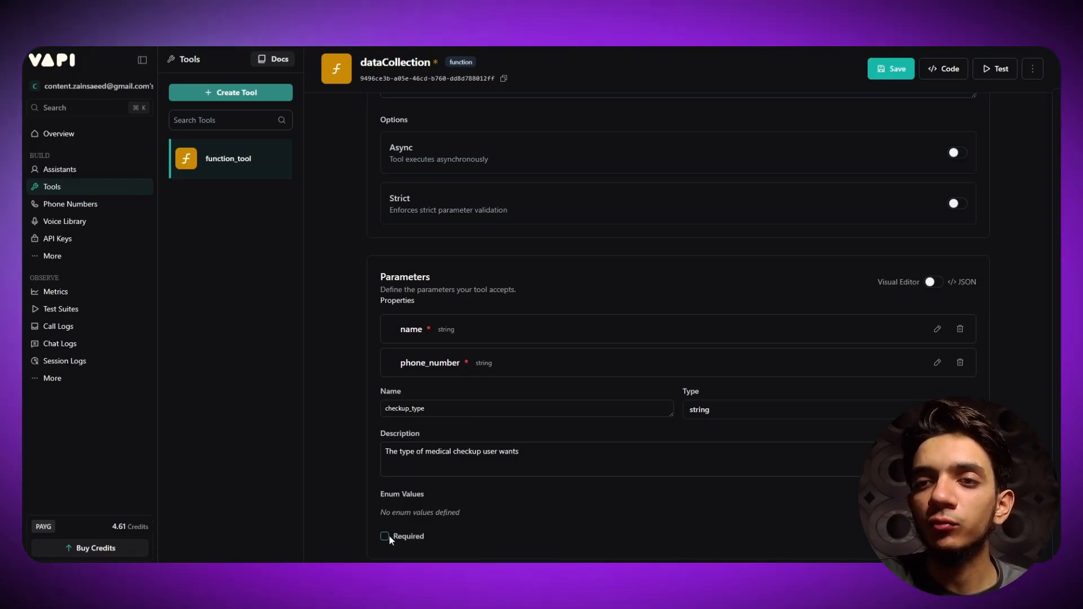
pyautogui.scroll(-1, 472, 482)
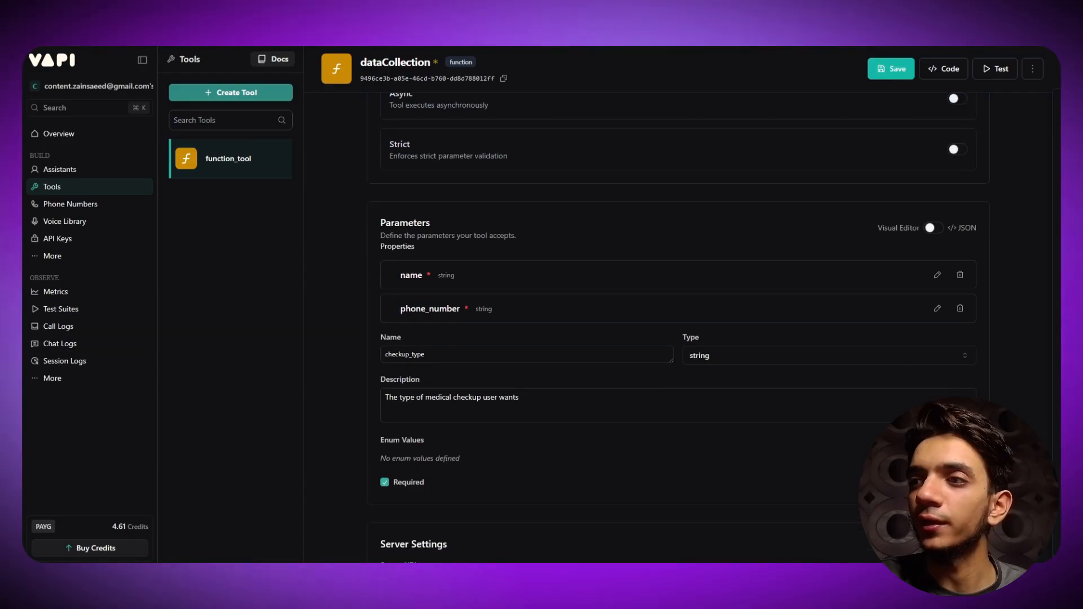
pyautogui.click(956, 483)
# - Review the tool's Server Settings and focus the still-empty Server URL field
pyautogui.scroll(1, 491, 354)
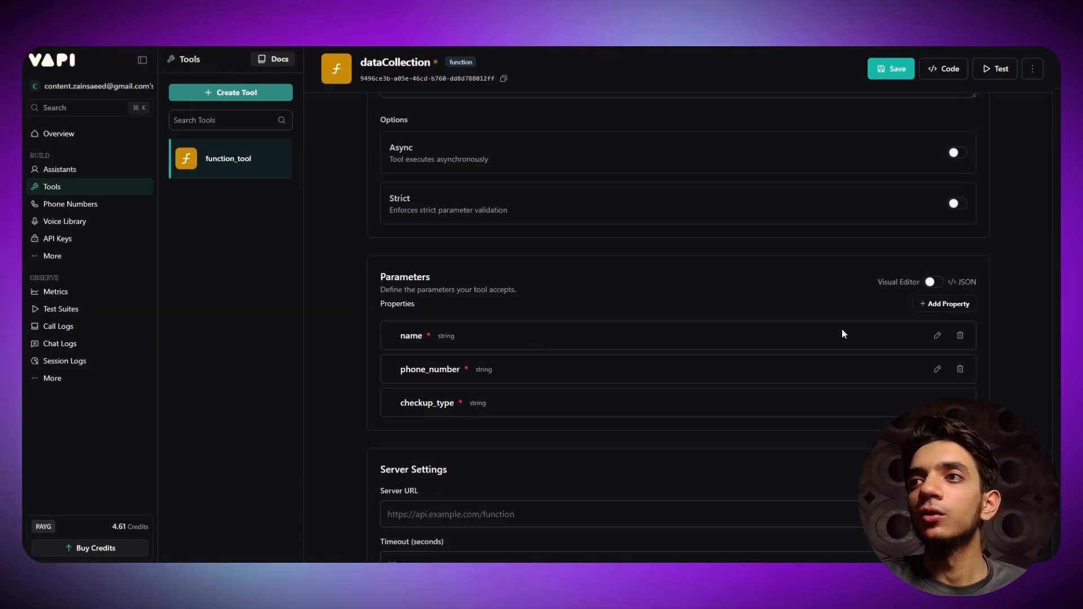
pyautogui.scroll(-6, 469, 348)
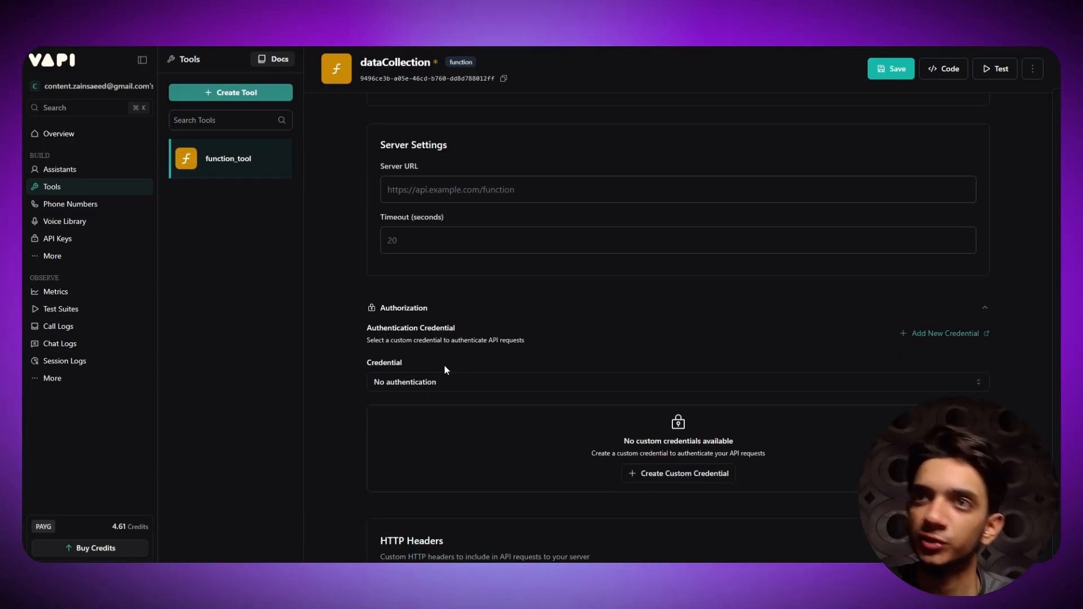
pyautogui.scroll(-5, 510, 346)
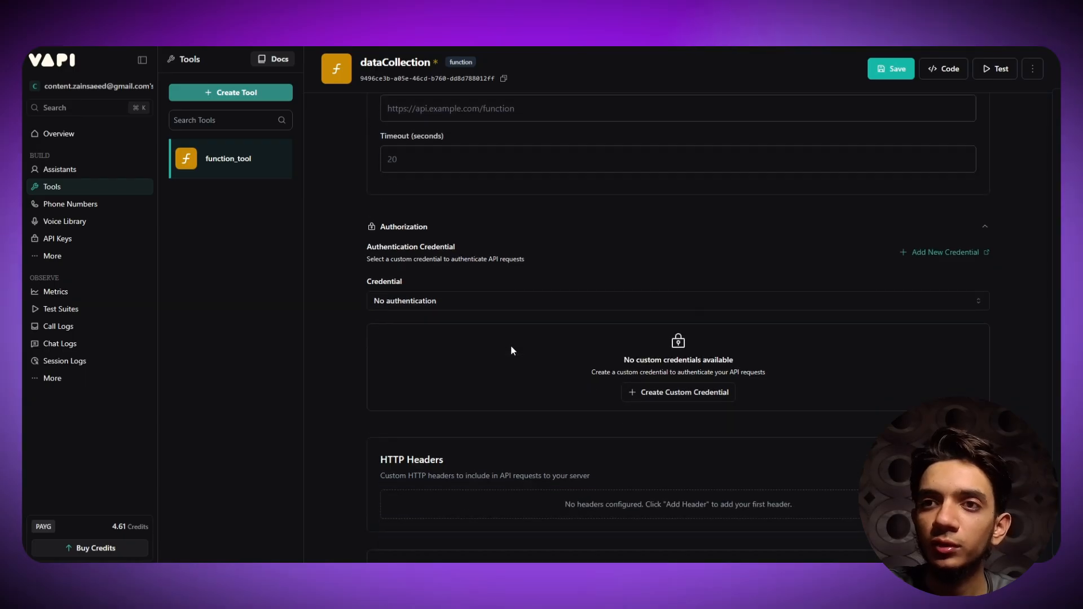
pyautogui.scroll(8, 511, 346)
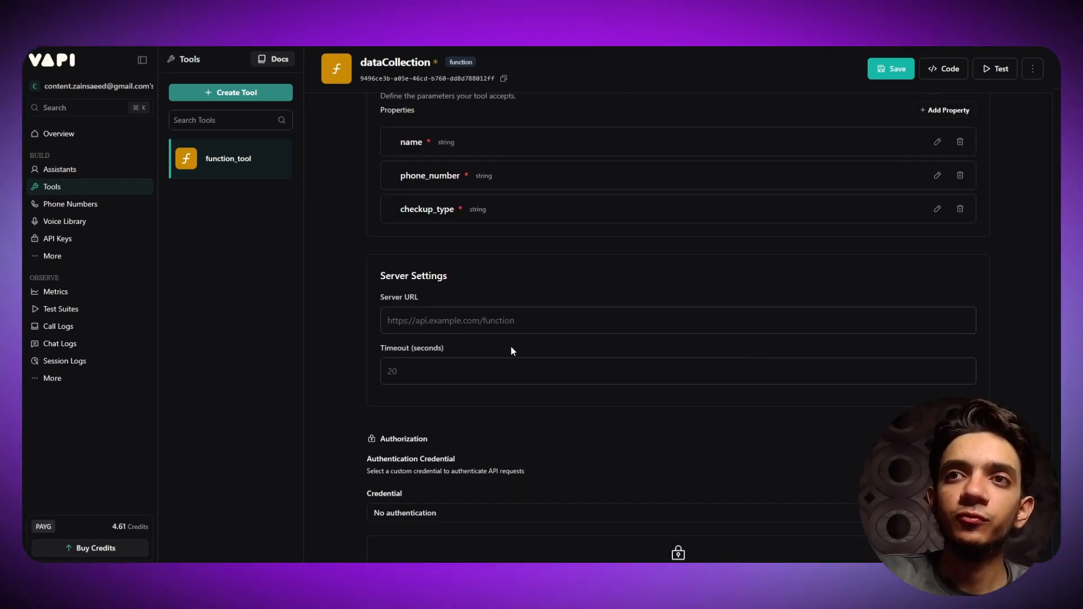
pyautogui.scroll(2, 401, 354)
pyautogui.scroll(-2, 469, 341)
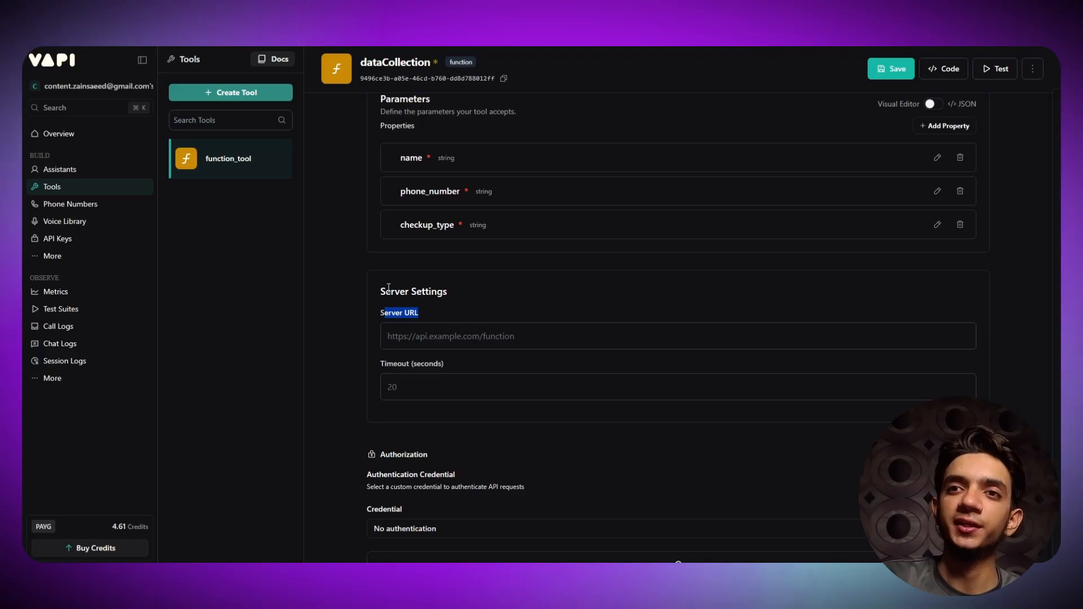
pyautogui.moveTo(385, 291); pyautogui.dragTo(429, 292)
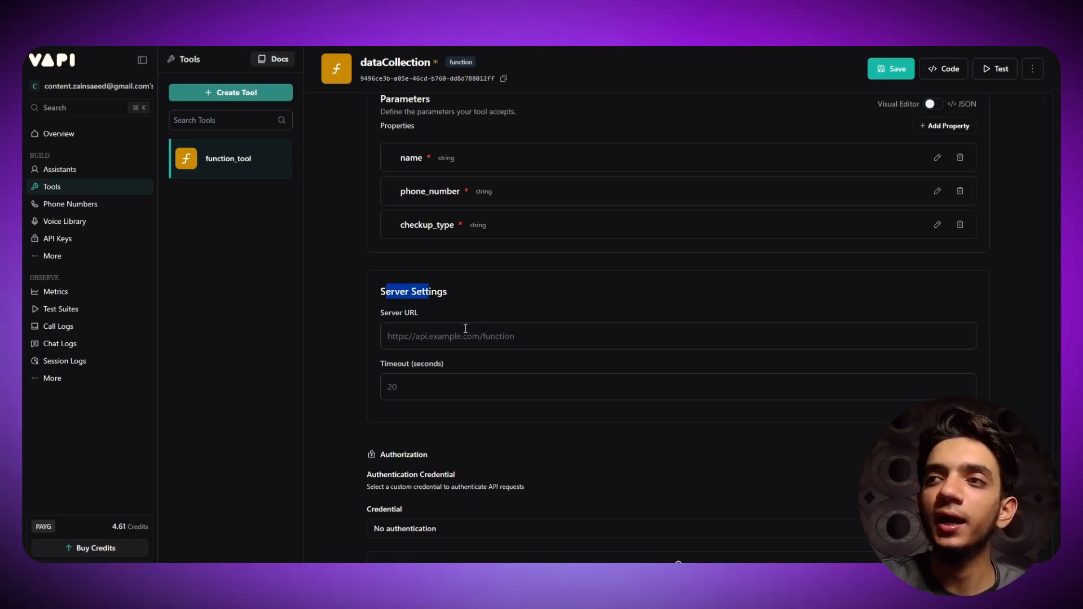
pyautogui.scroll(-3, 612, 318)
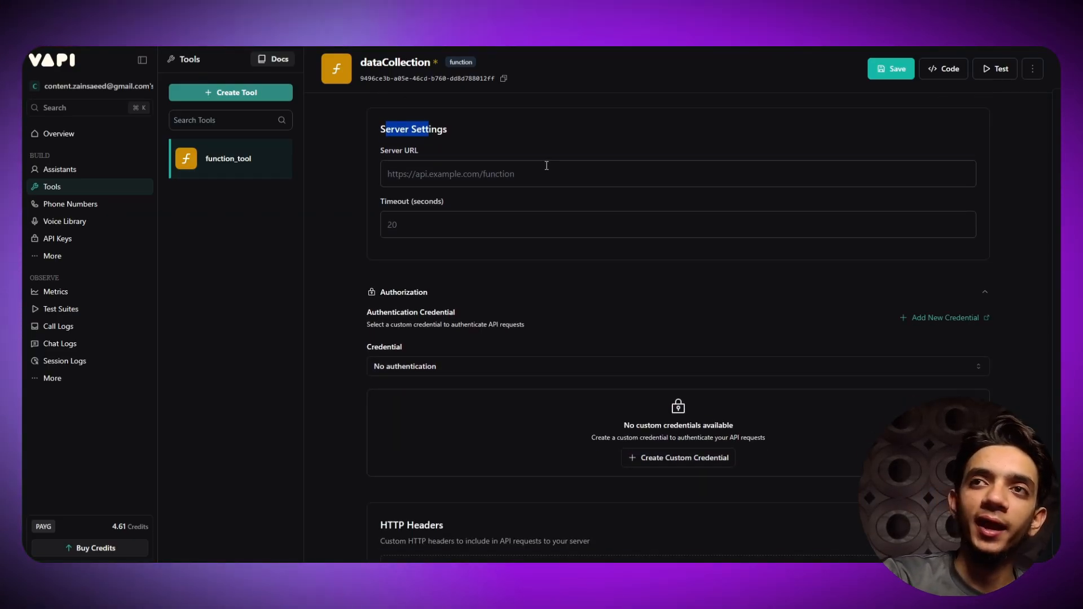
pyautogui.click(422, 182)
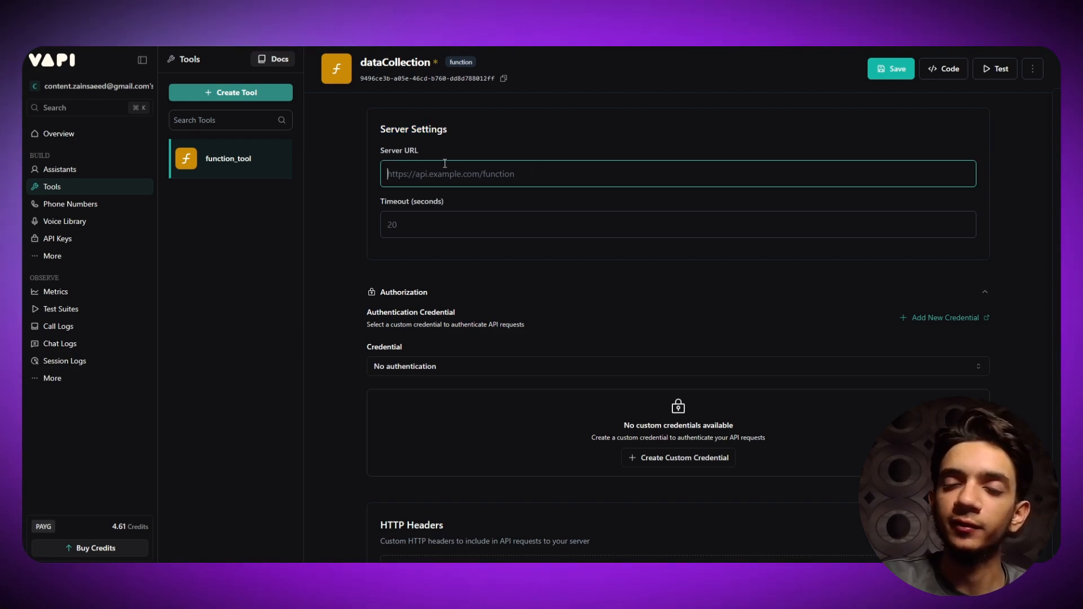
pyautogui.scroll(-4, 509, 287)
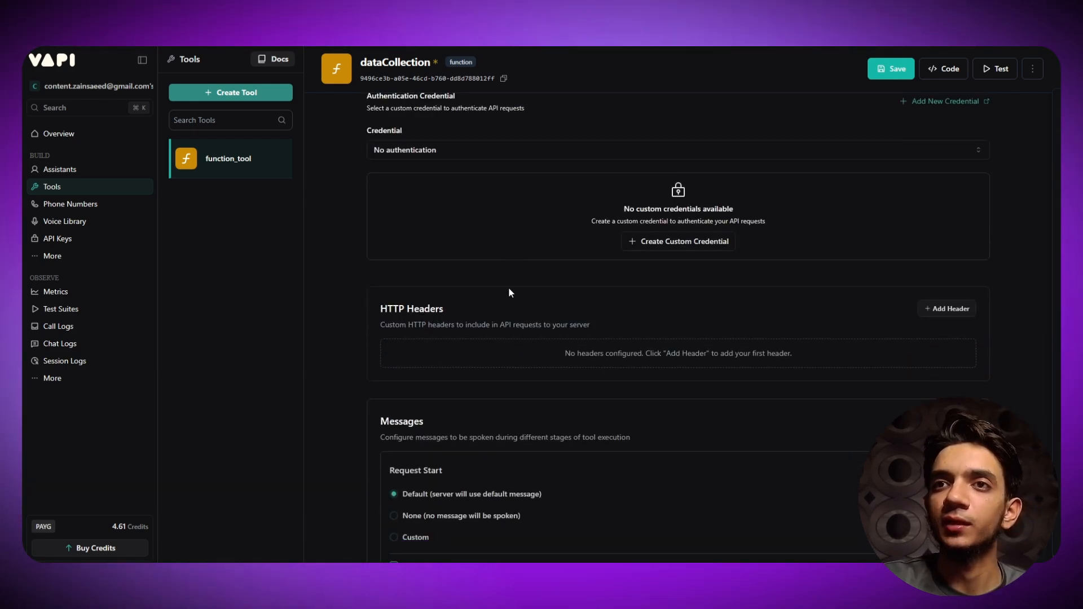
pyautogui.scroll(5, 504, 305)
pyautogui.scroll(6, 504, 305)
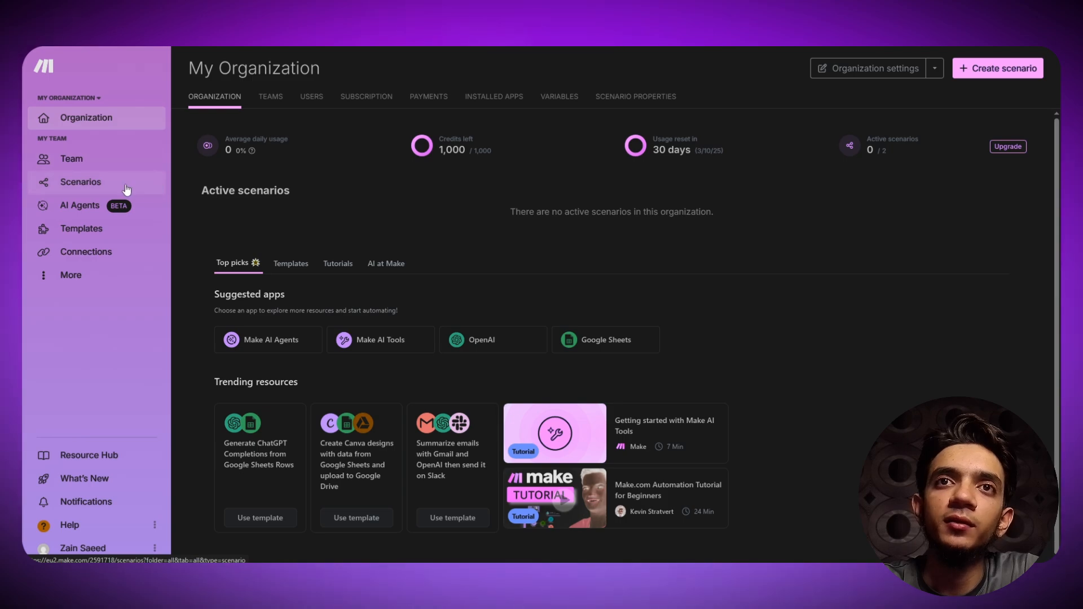
# - Create a new blank scenario from Make's Scenarios list
pyautogui.click(85, 181)
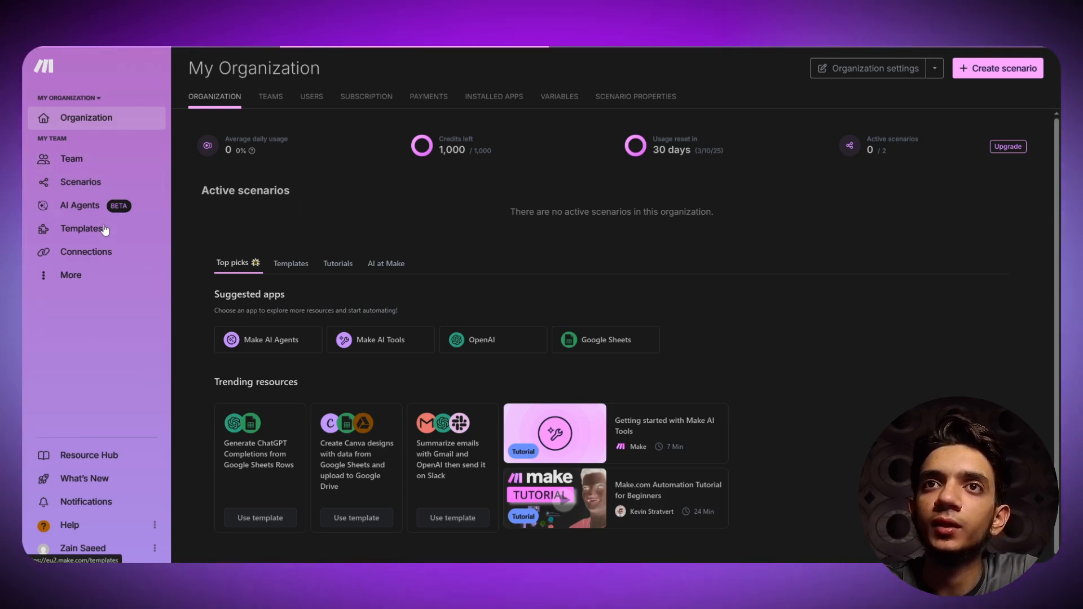
pyautogui.click(999, 73)
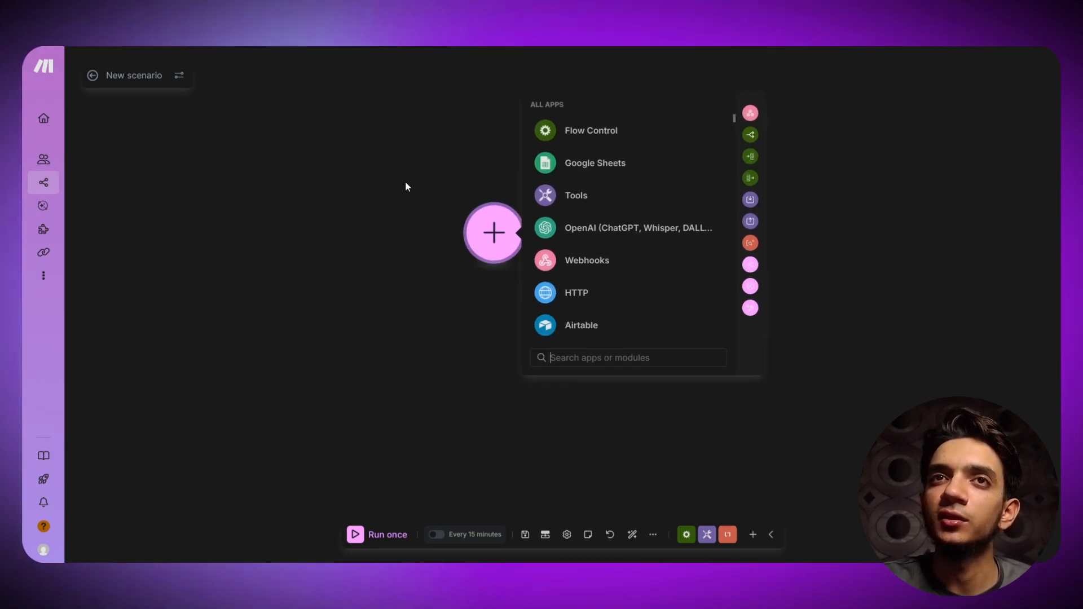
# - Rename the new scenario to 'YT demo 1'
pyautogui.click(146, 76)
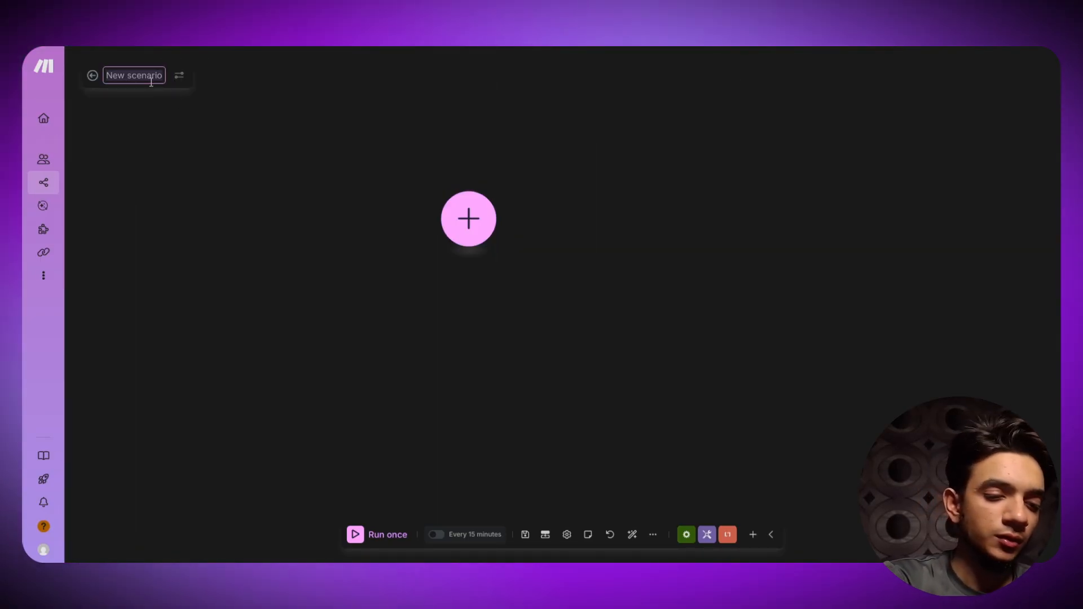
pyautogui.hotkey('ctrl', 'a')
pyautogui.write('YT demo')
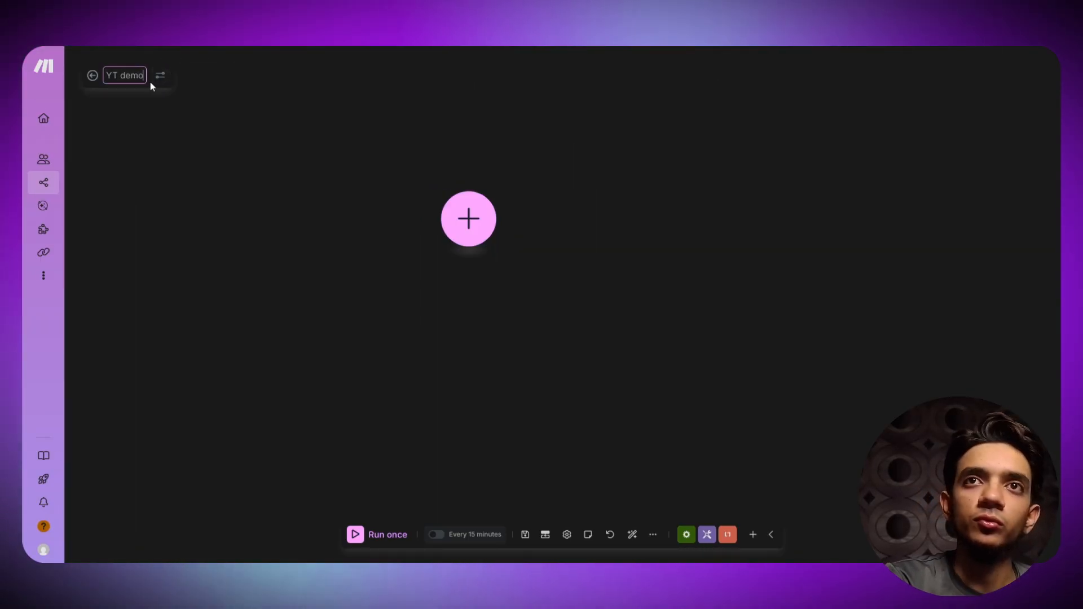
pyautogui.write(' 1')
pyautogui.press('Return')
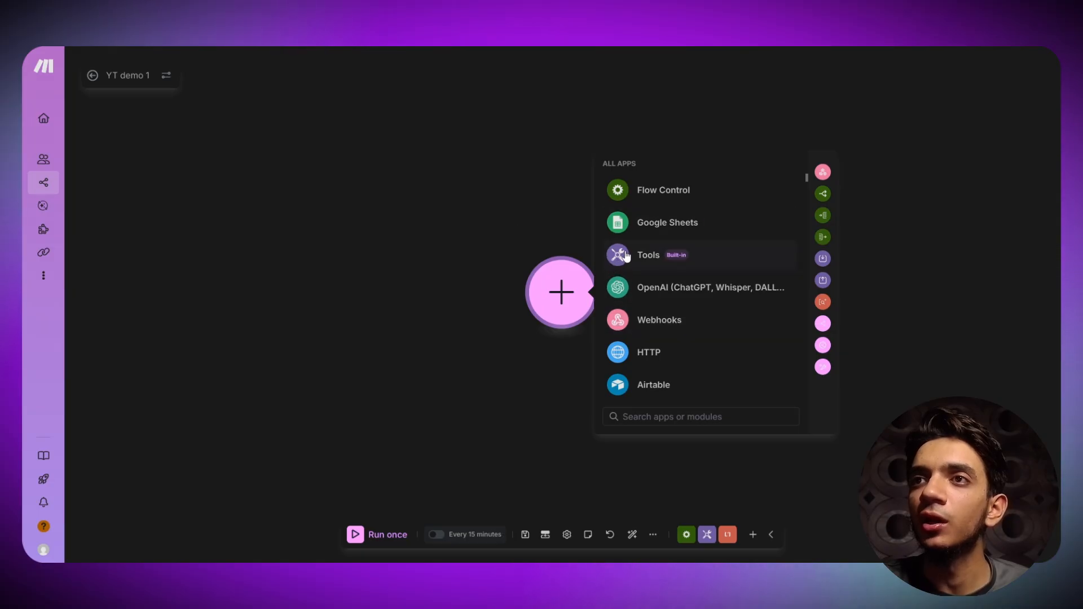
# - Browse the app list, dismiss it, and nudge the empty canvas view
pyautogui.scroll(-15, 651, 252)
pyautogui.scroll(-20, 651, 252)
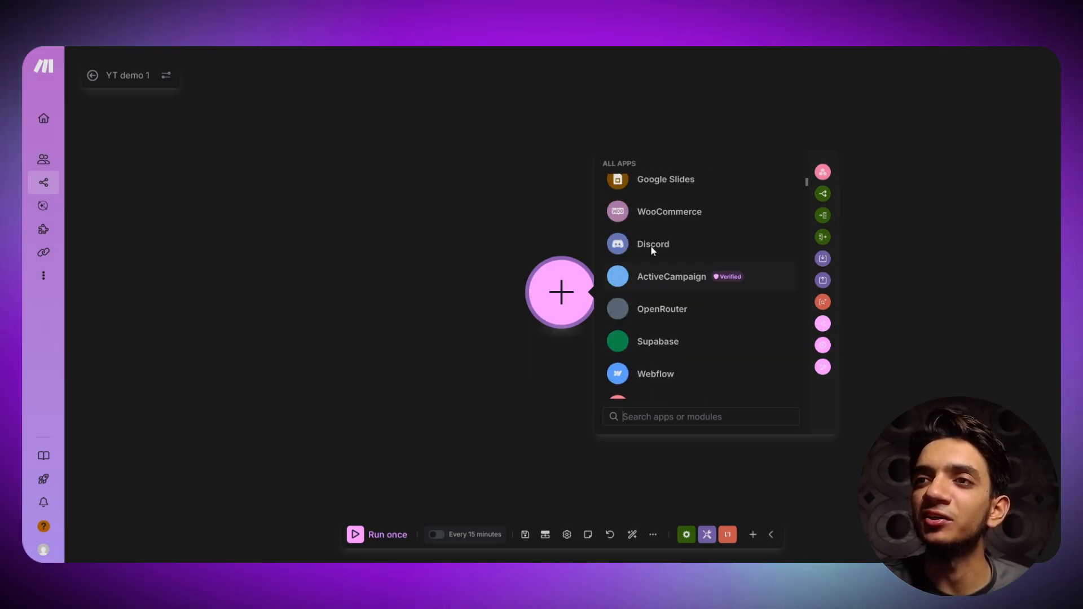
pyautogui.scroll(-20, 641, 308)
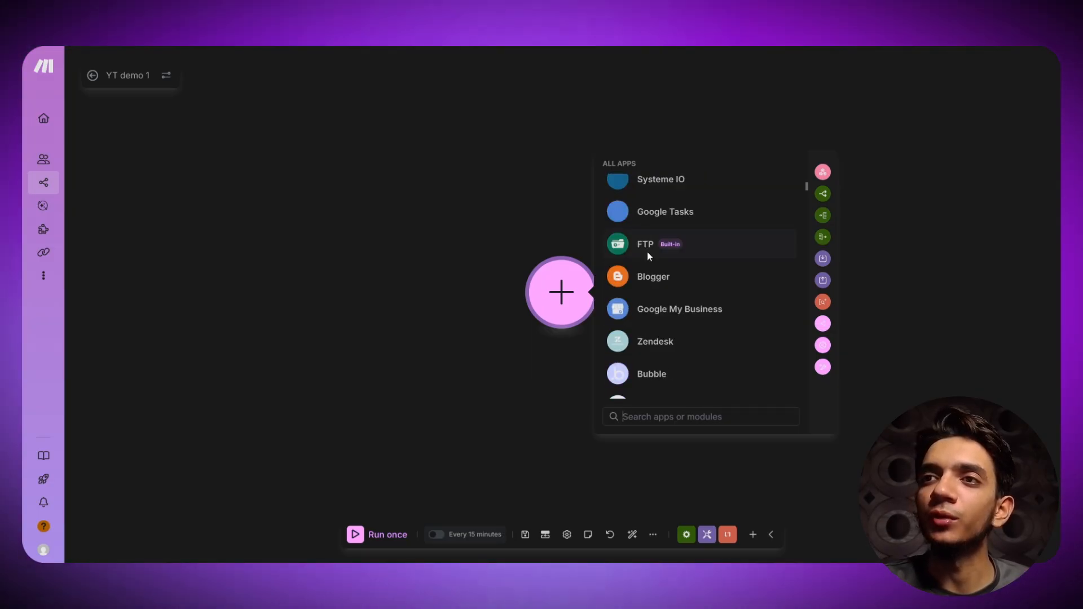
pyautogui.scroll(-20, 671, 325)
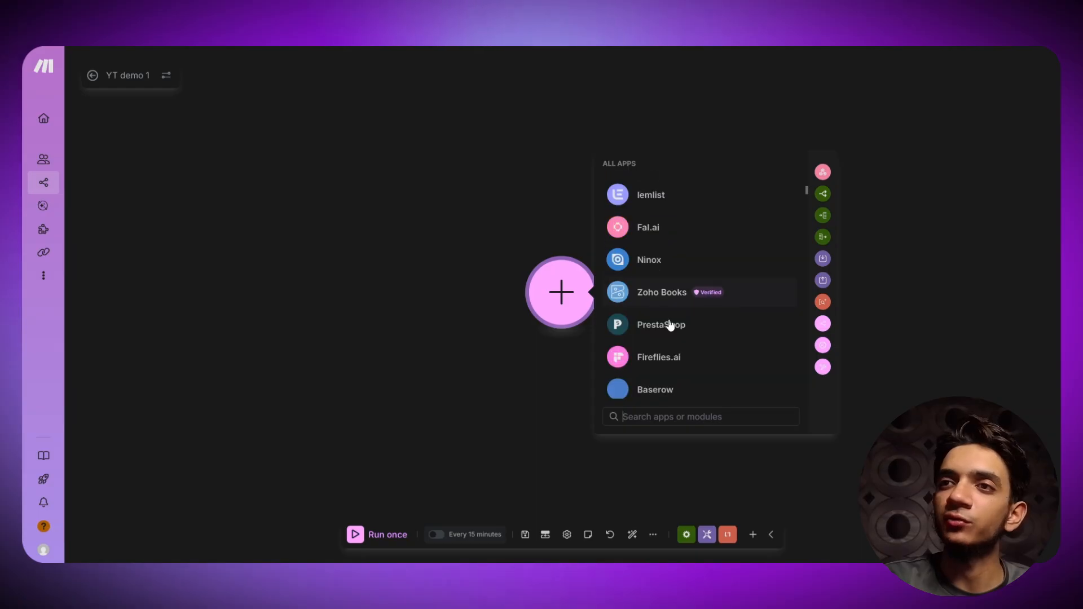
pyautogui.click(409, 371)
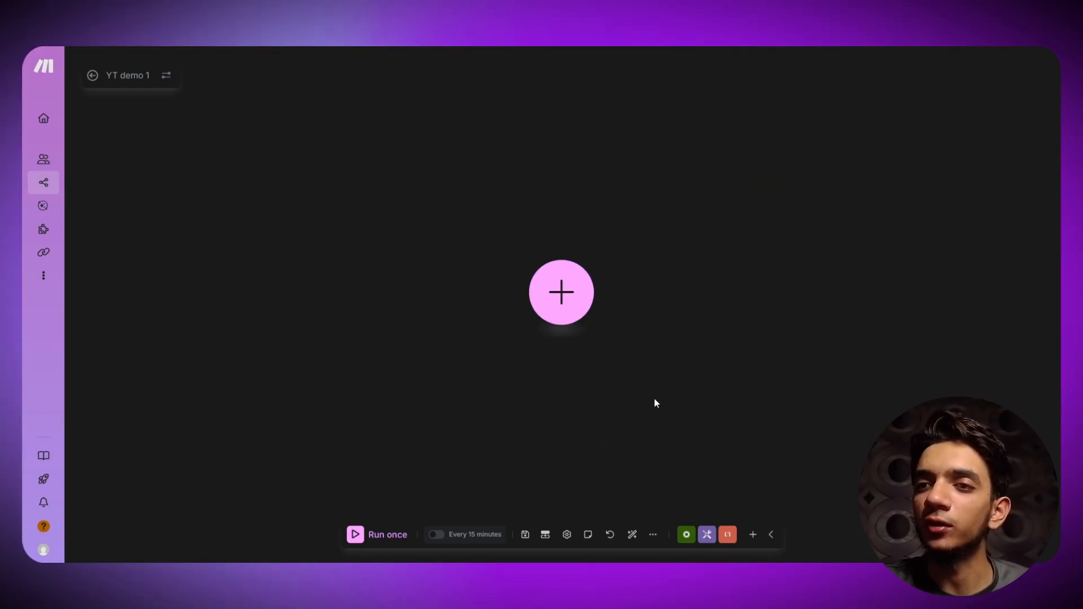
pyautogui.moveTo(655, 404); pyautogui.dragTo(599, 371)
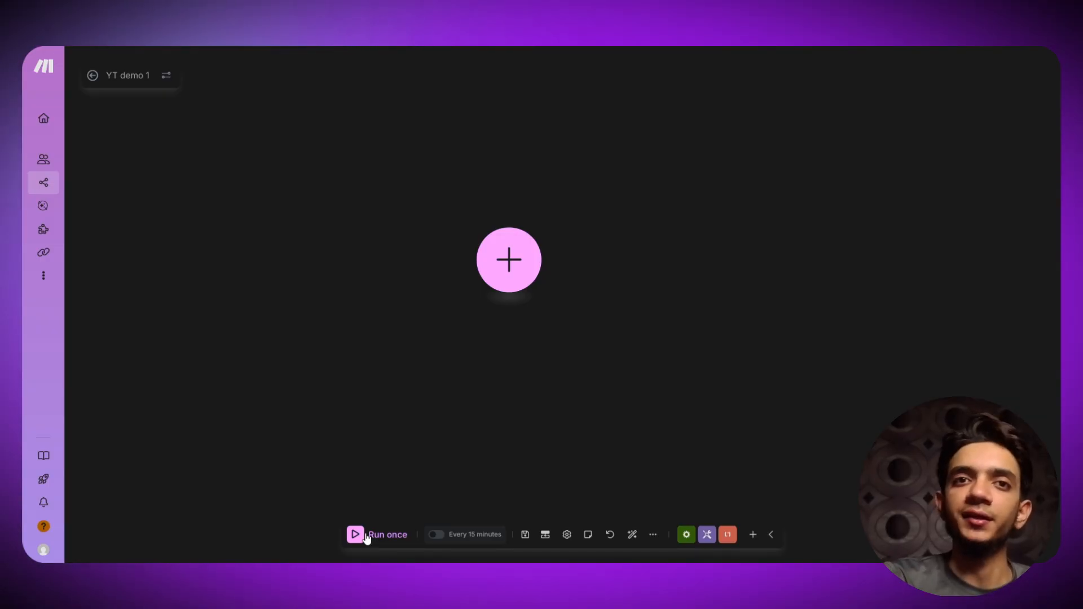
# - Try the 15-minute schedule and scenario settings, then bring up the More options menu
pyautogui.click(465, 536)
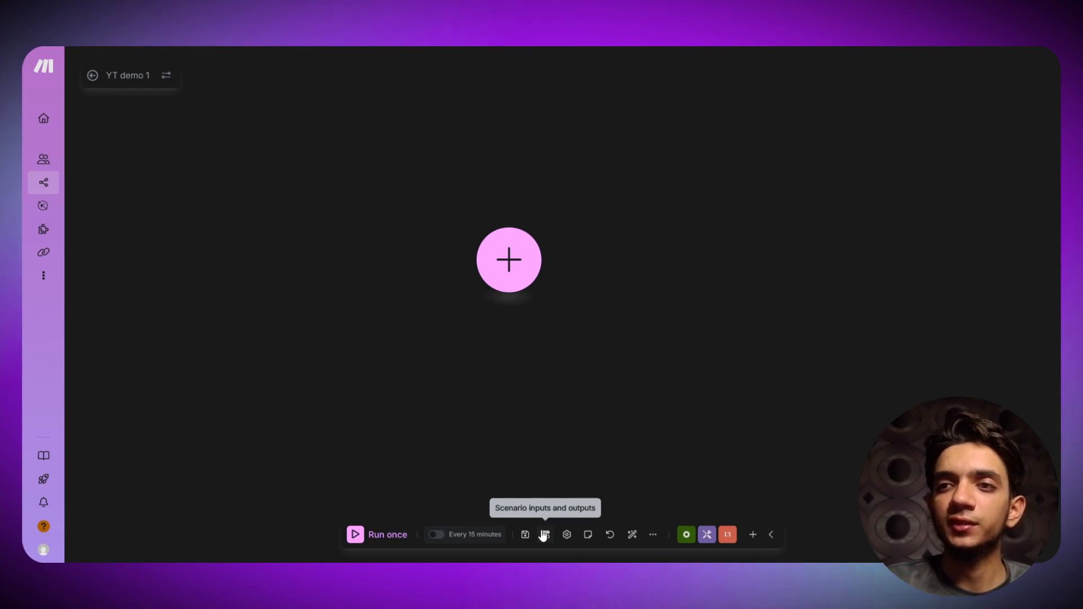
pyautogui.click(567, 534)
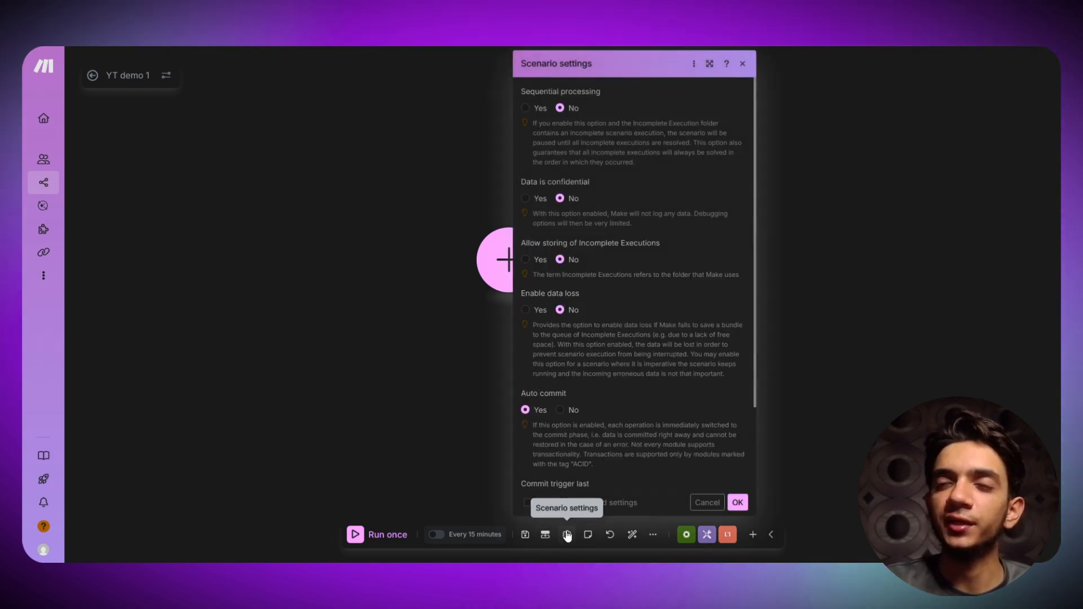
pyautogui.scroll(-3, 589, 213)
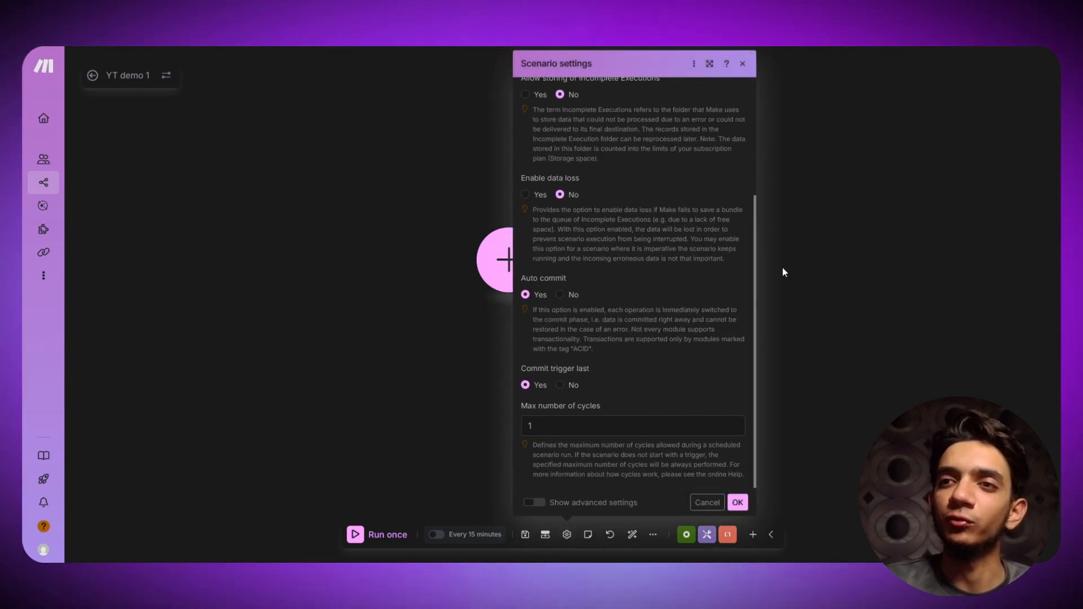
pyautogui.click(742, 64)
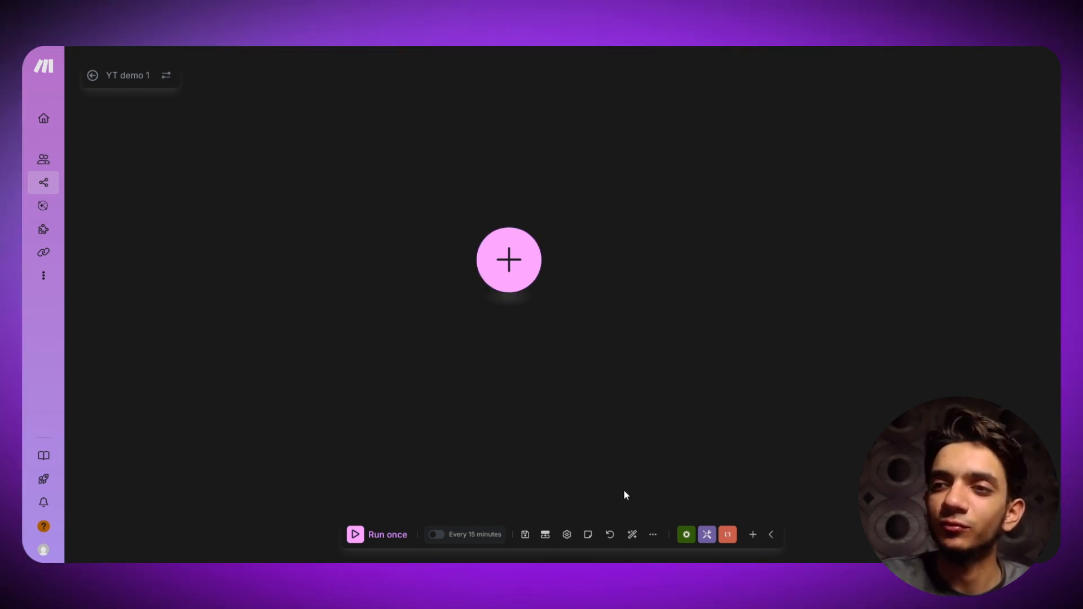
pyautogui.click(652, 536)
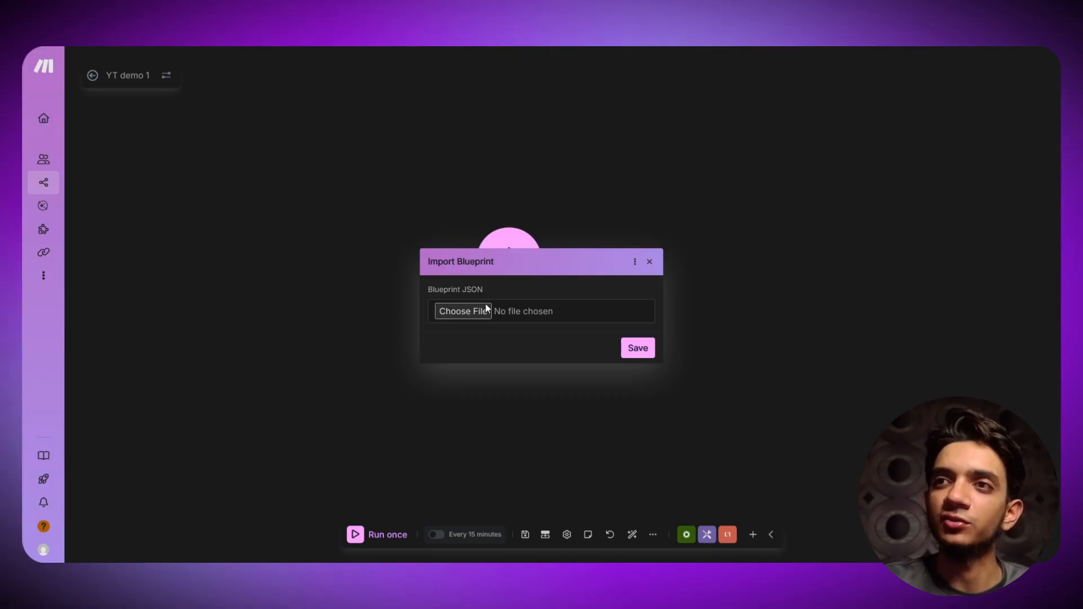
# - Close the Import Blueprint dialog, then open and close the AI Assistant panel
pyautogui.click(649, 261)
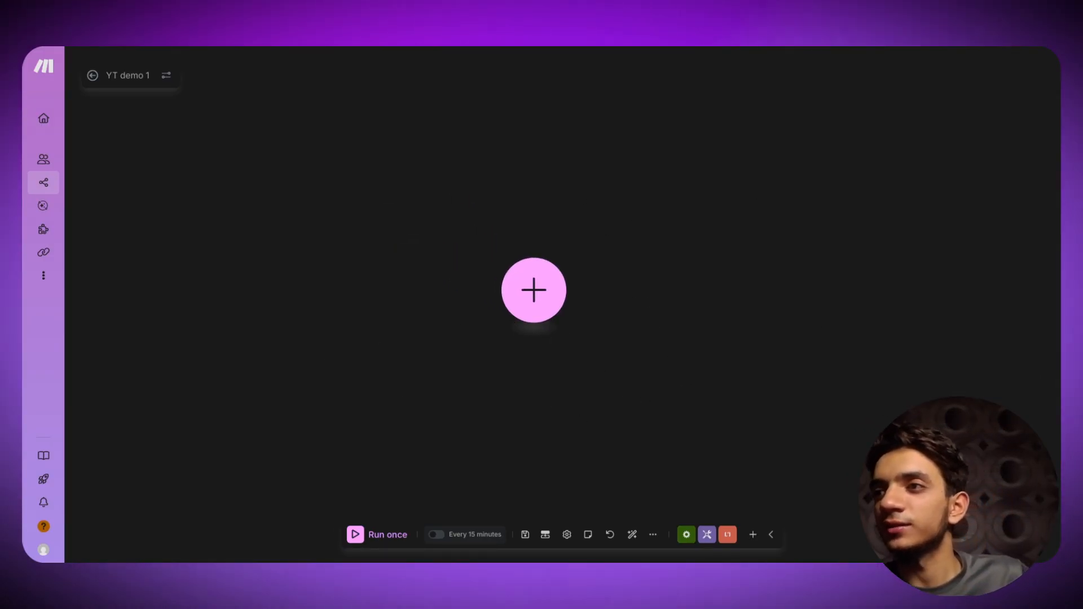
pyautogui.click(1033, 535)
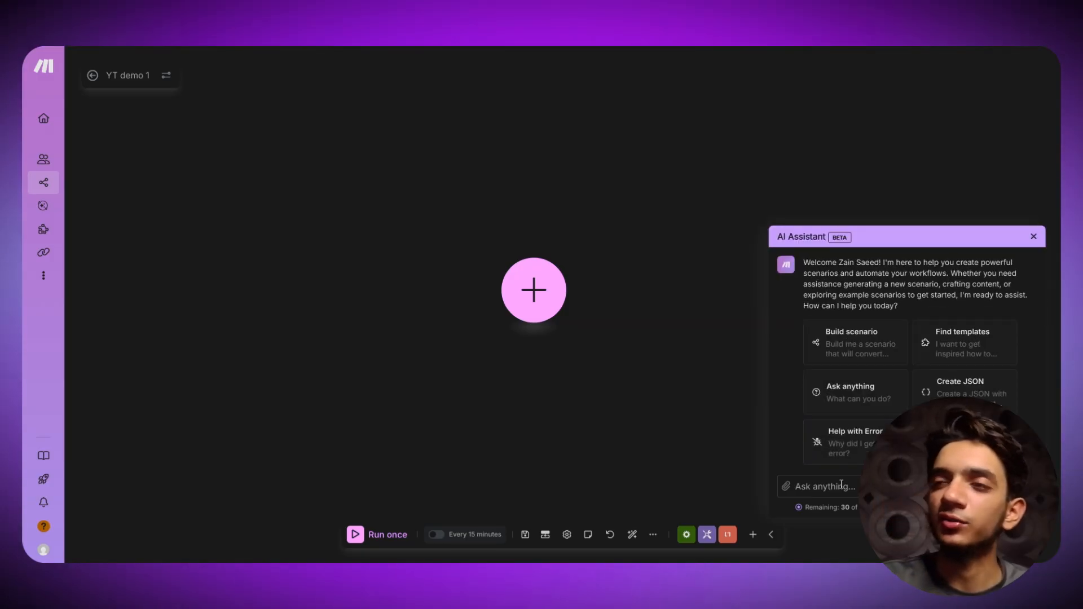
pyautogui.click(1034, 237)
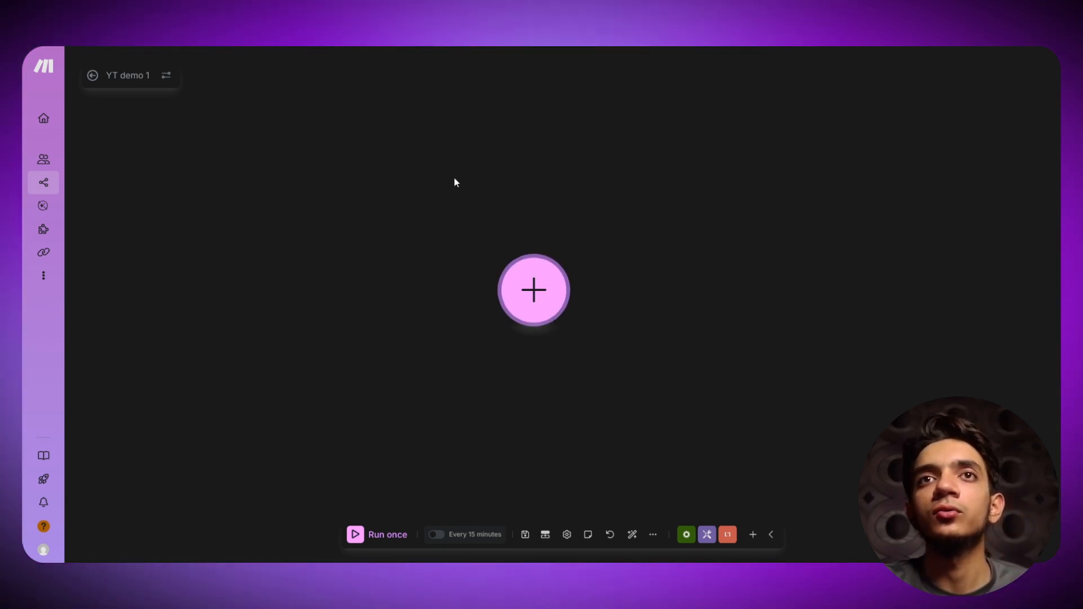
# - Add a Webhooks Custom webhook trigger as the scenario's first module, searching 'we'
pyautogui.click(536, 297)
pyautogui.scroll(-15, 639, 239)
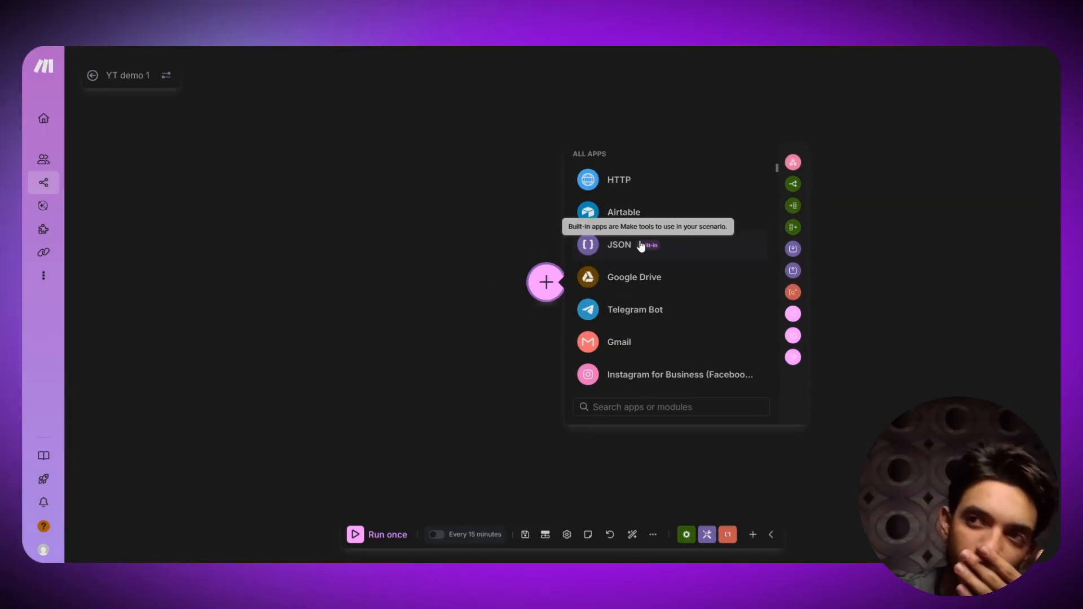
pyautogui.scroll(-6, 641, 246)
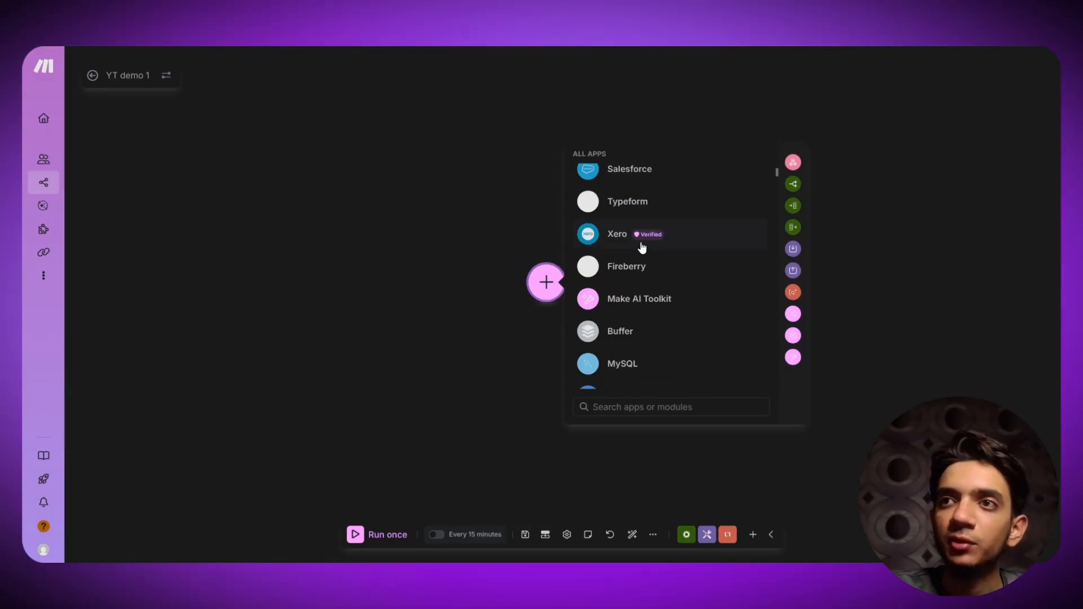
pyautogui.scroll(20, 641, 247)
pyautogui.scroll(5, 667, 275)
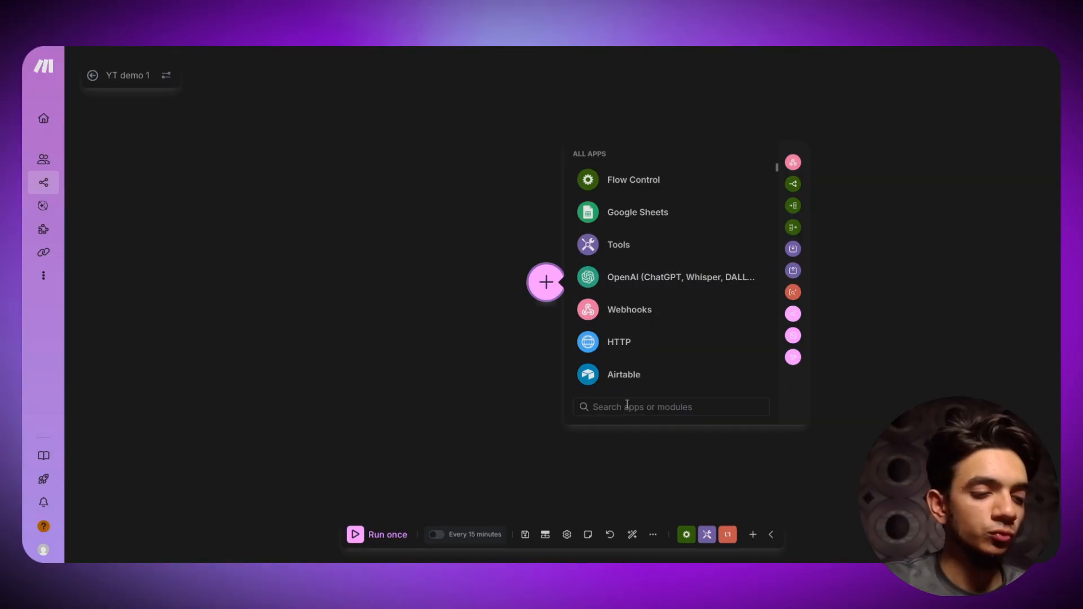
pyautogui.write('wee')
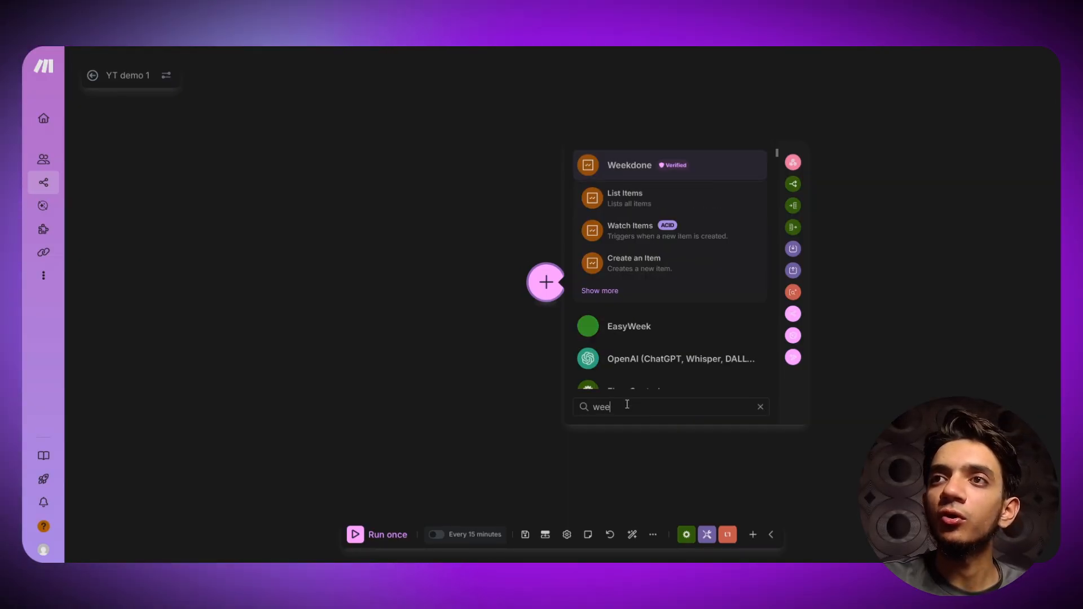
pyautogui.press('BackSpace')
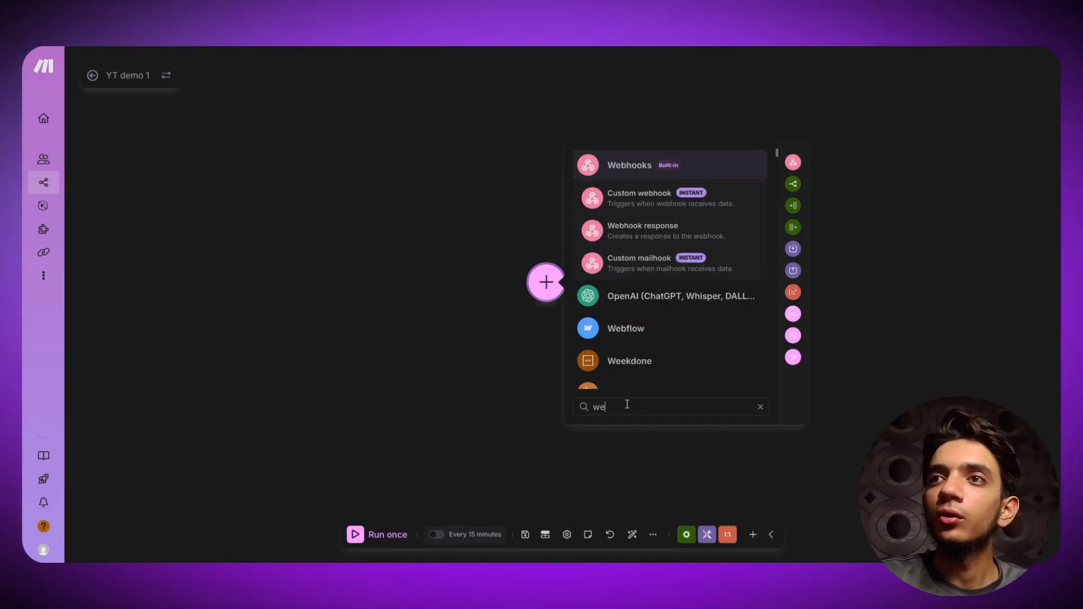
pyautogui.click(681, 172)
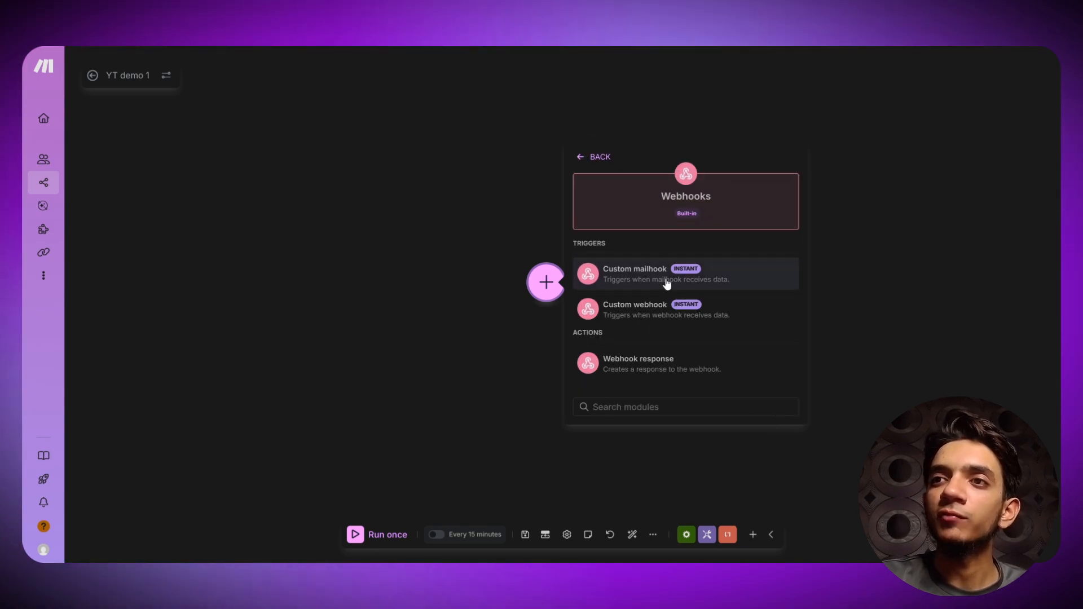
pyautogui.click(663, 317)
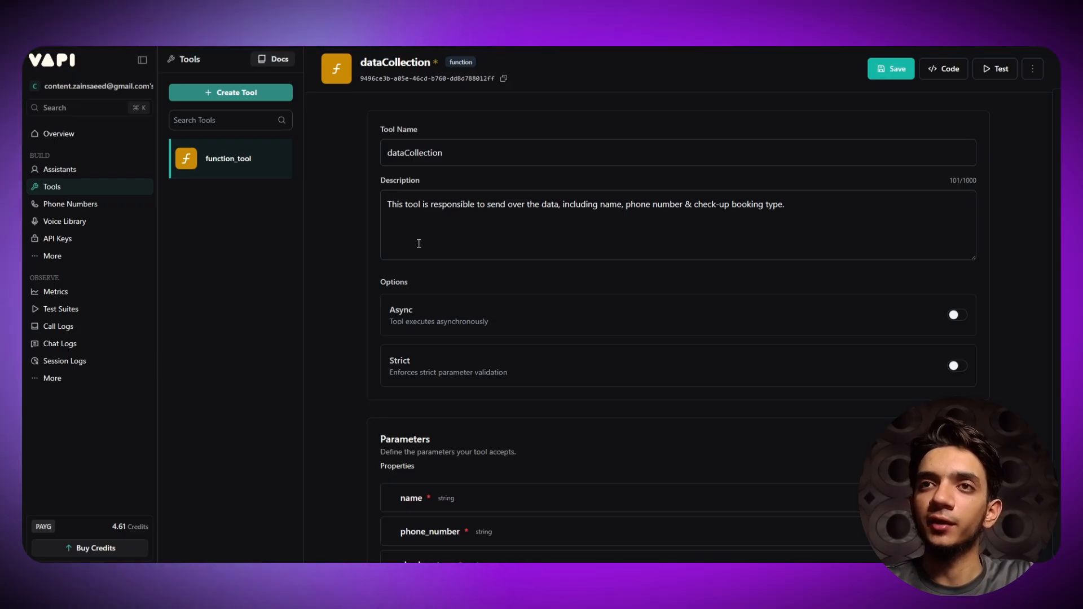
pyautogui.scroll(-5, 416, 241)
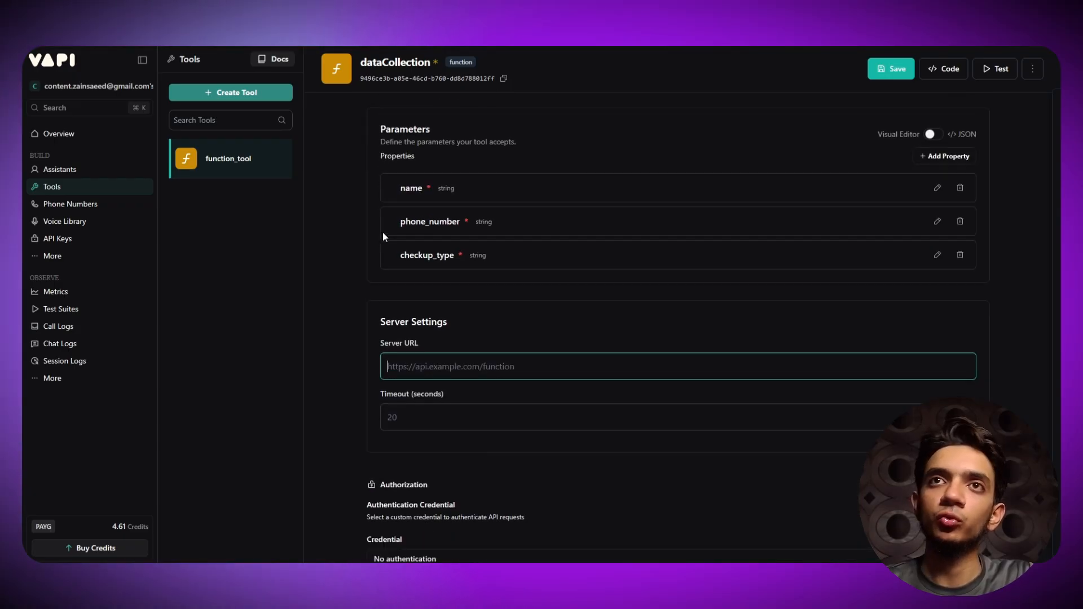
pyautogui.scroll(-3, 382, 231)
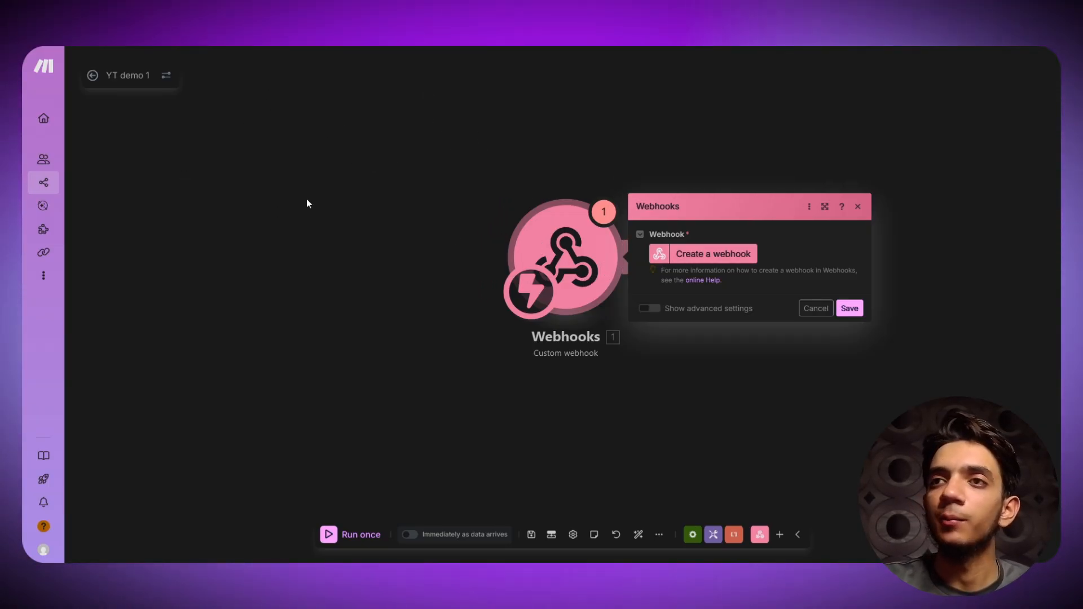
# - Create a custom webhook named 'YT demo 1', save it, and copy its address
pyautogui.click(723, 250)
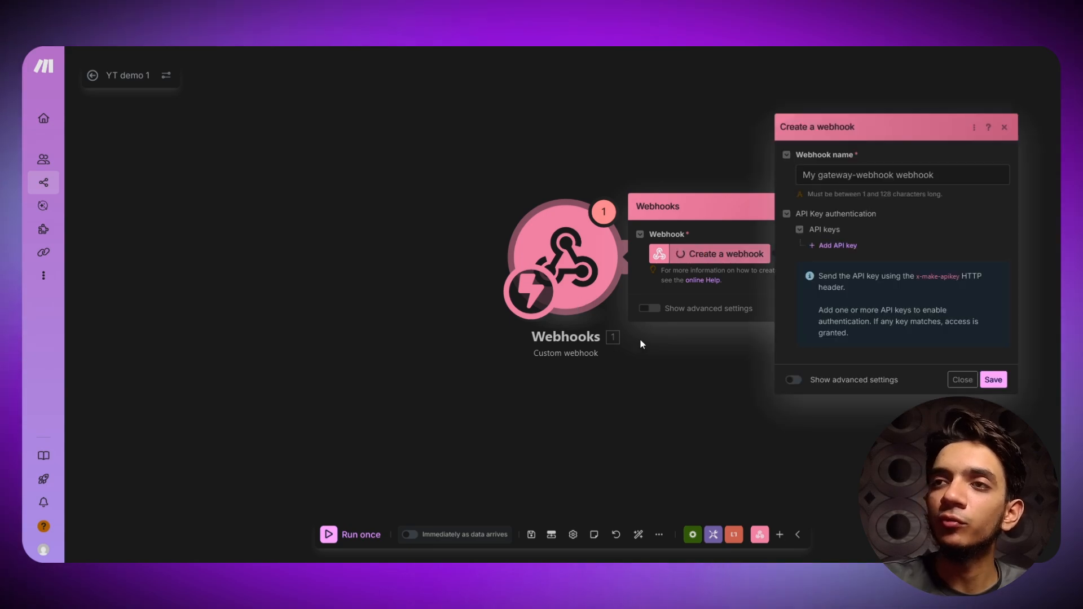
pyautogui.moveTo(953, 175); pyautogui.dragTo(738, 182)
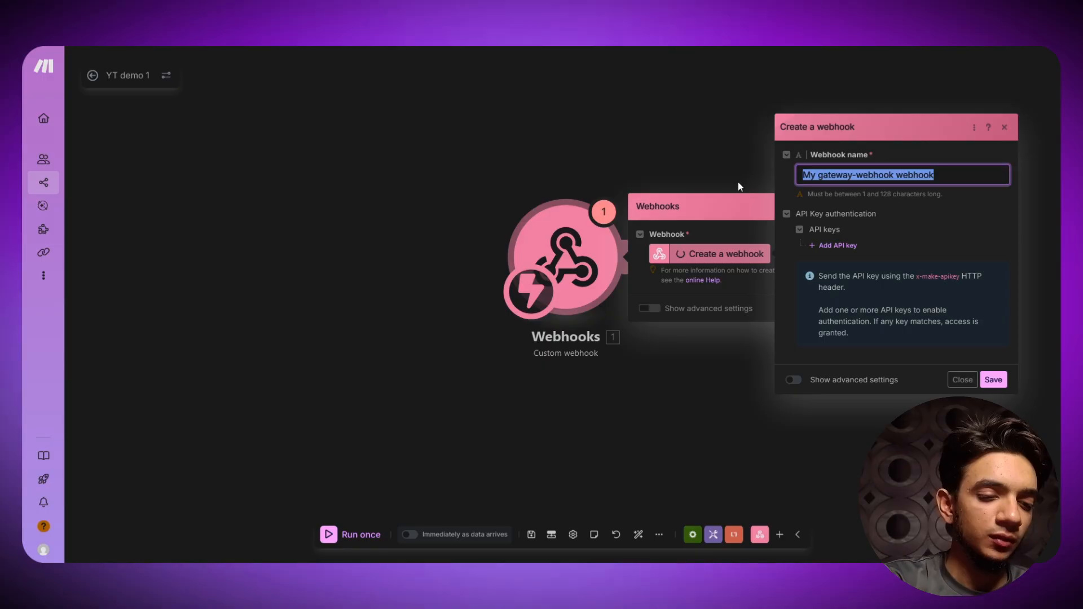
pyautogui.write('T d')
pyautogui.press('BackSpace')
pyautogui.press('BackSpace')
pyautogui.press('BackSpace')
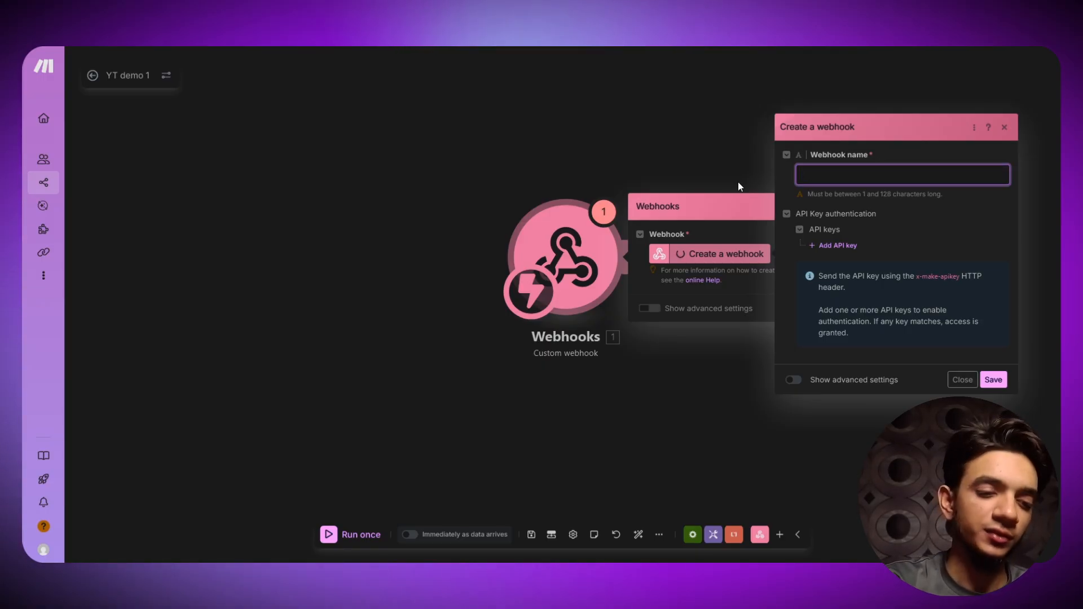
pyautogui.write('YT')
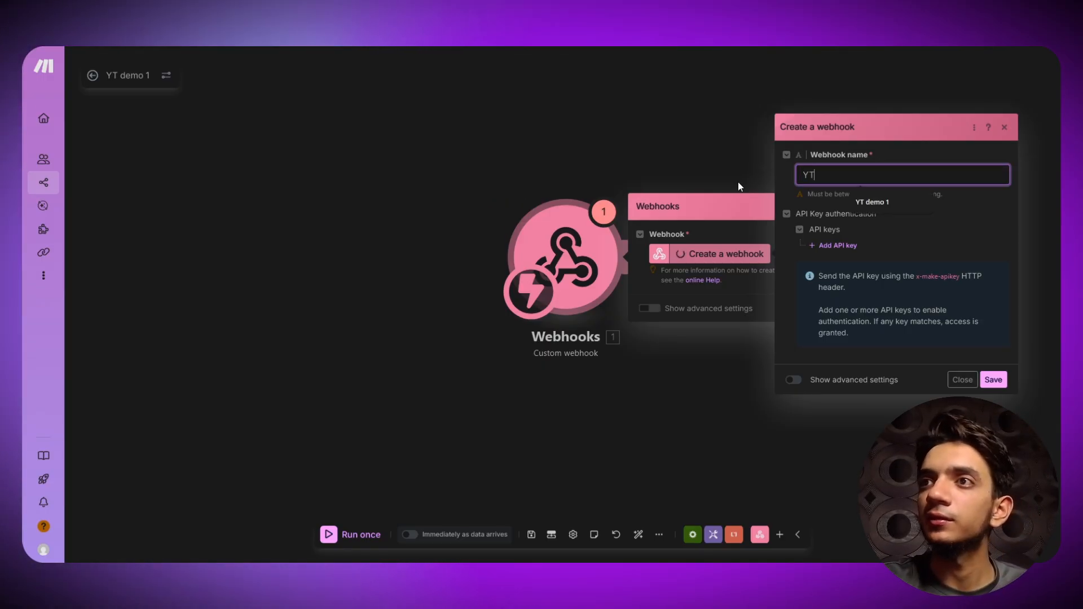
pyautogui.write(' demo 1')
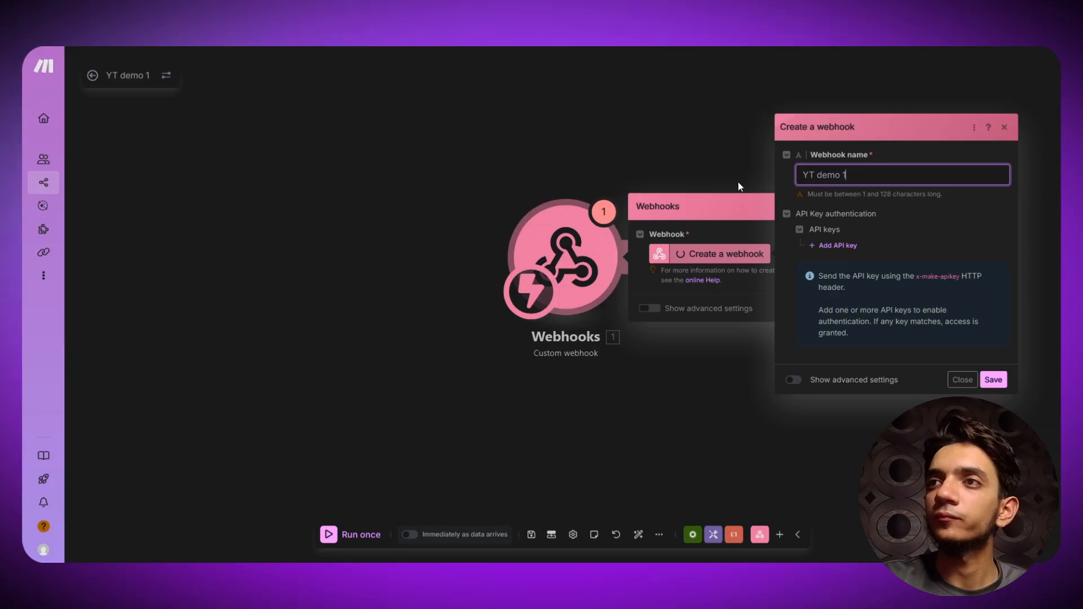
pyautogui.click(993, 381)
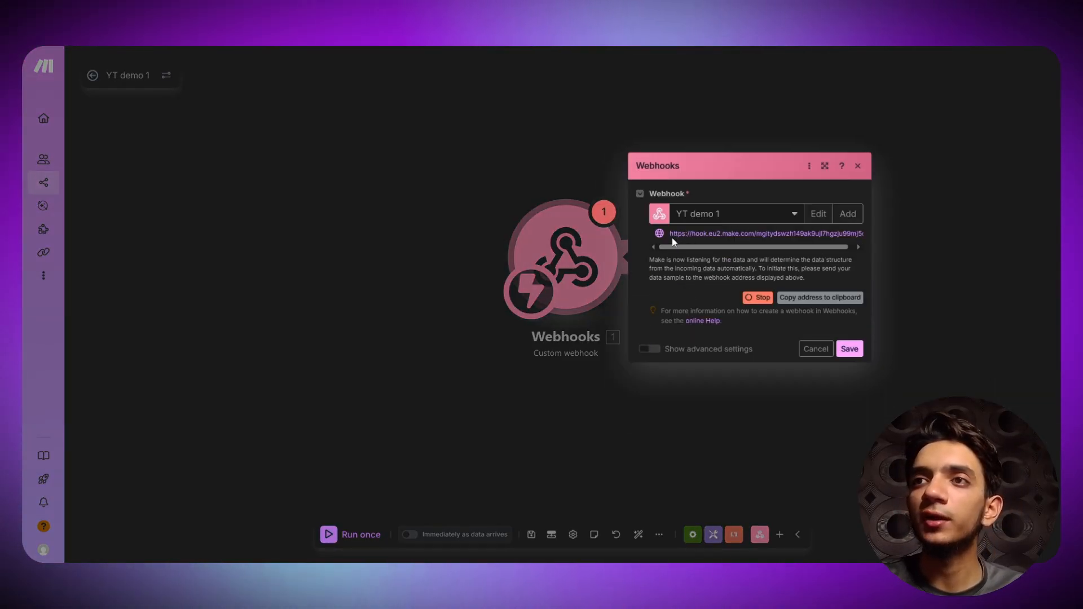
pyautogui.click(786, 299)
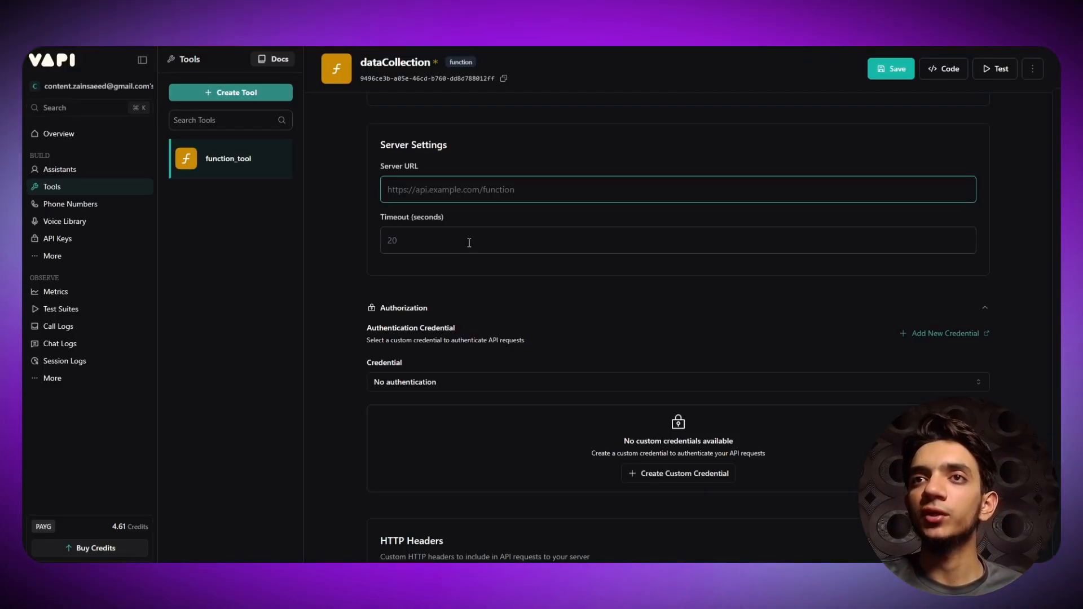
# - Paste the webhook address as dataCollection's Server URL, save the tool, and save the Make trigger
pyautogui.scroll(10, 452, 205)
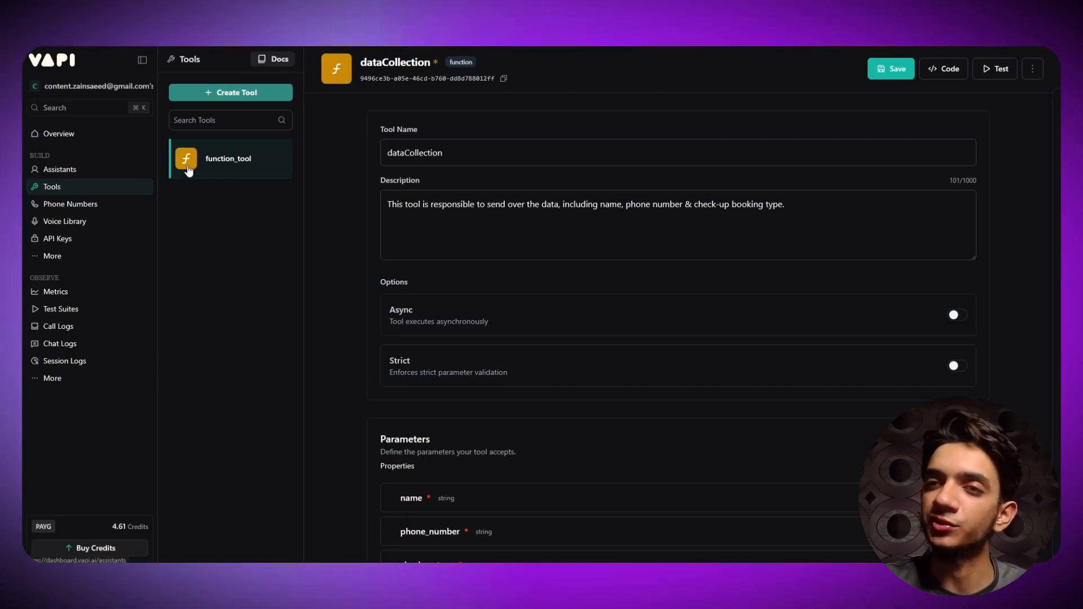
pyautogui.scroll(-5, 319, 273)
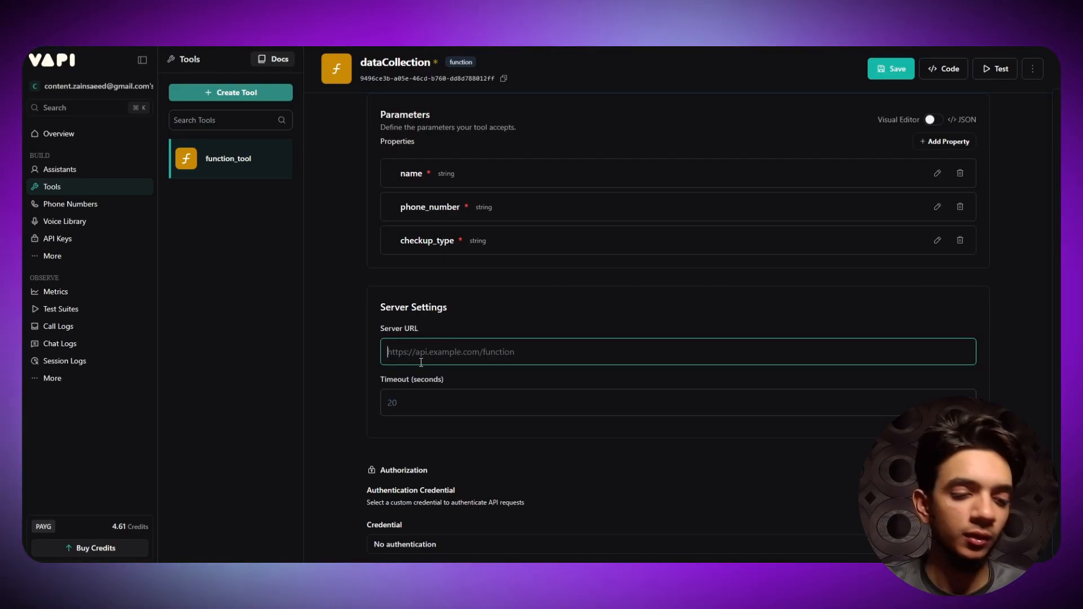
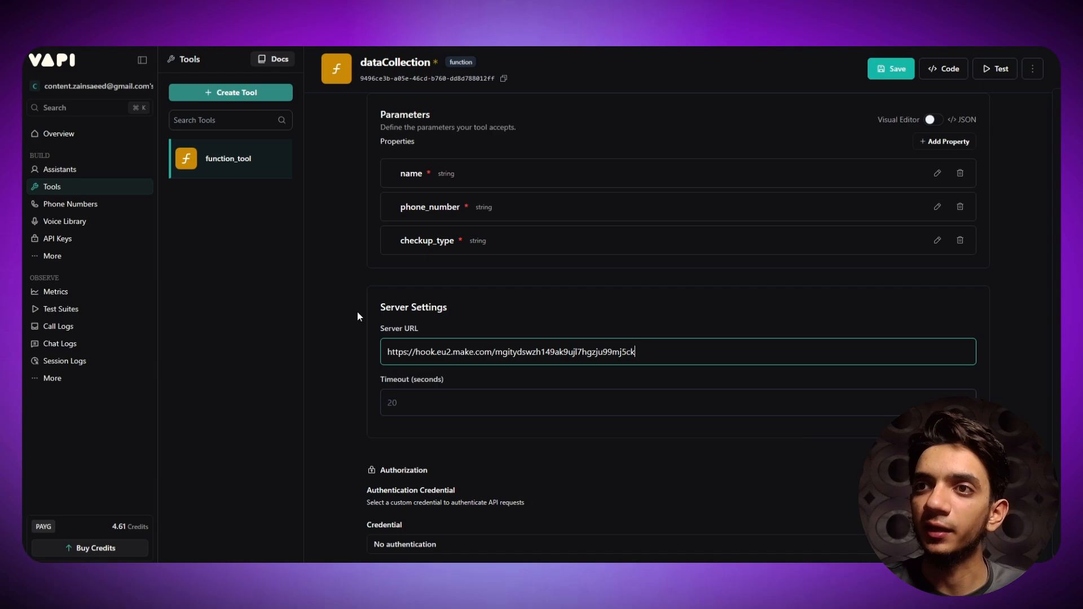
pyautogui.scroll(5, 358, 325)
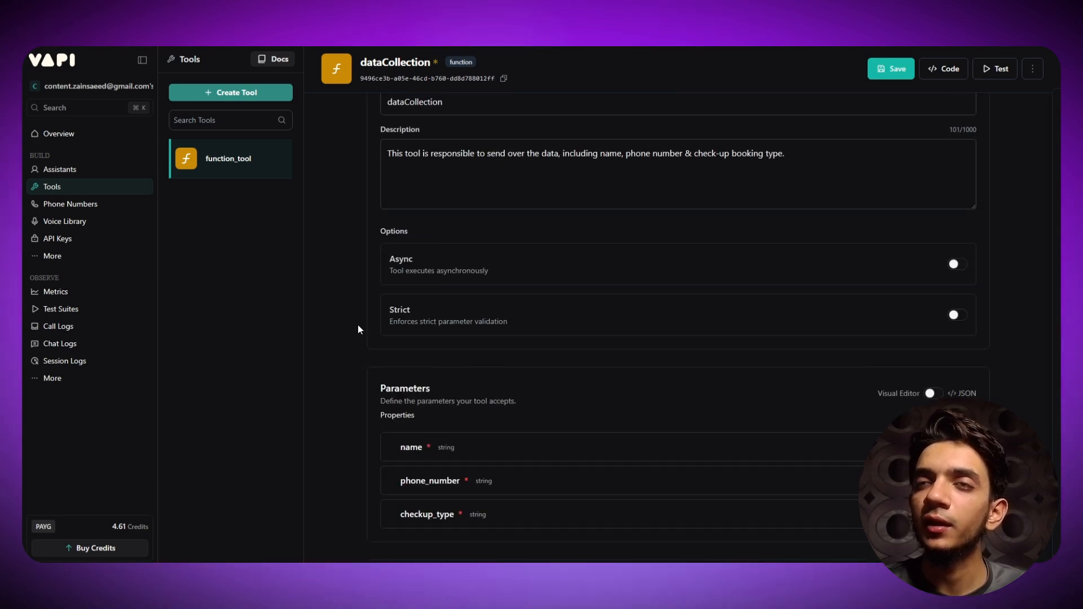
pyautogui.click(888, 69)
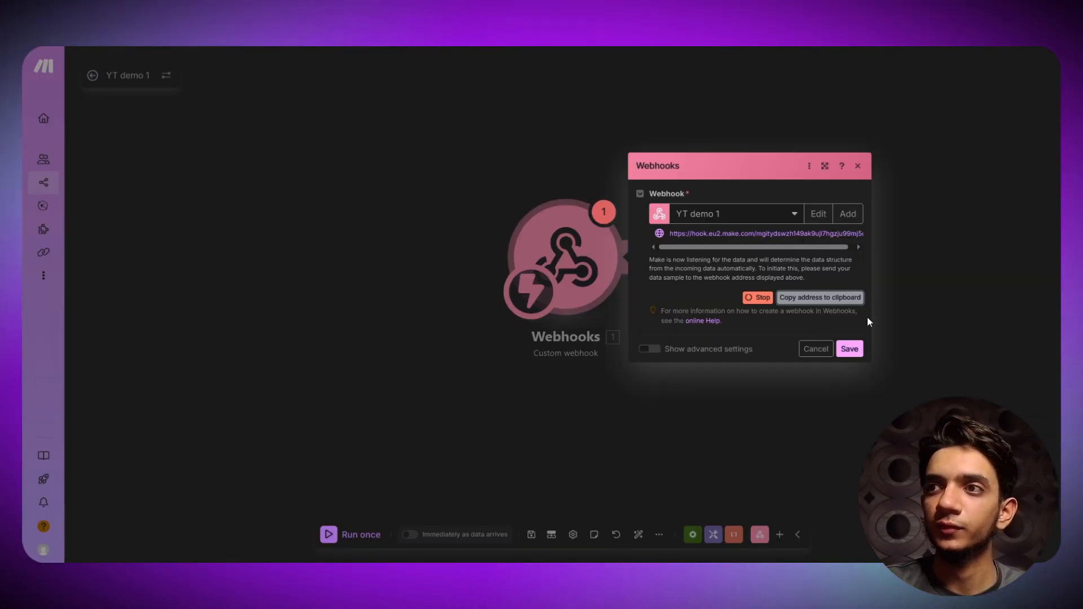
pyautogui.click(849, 349)
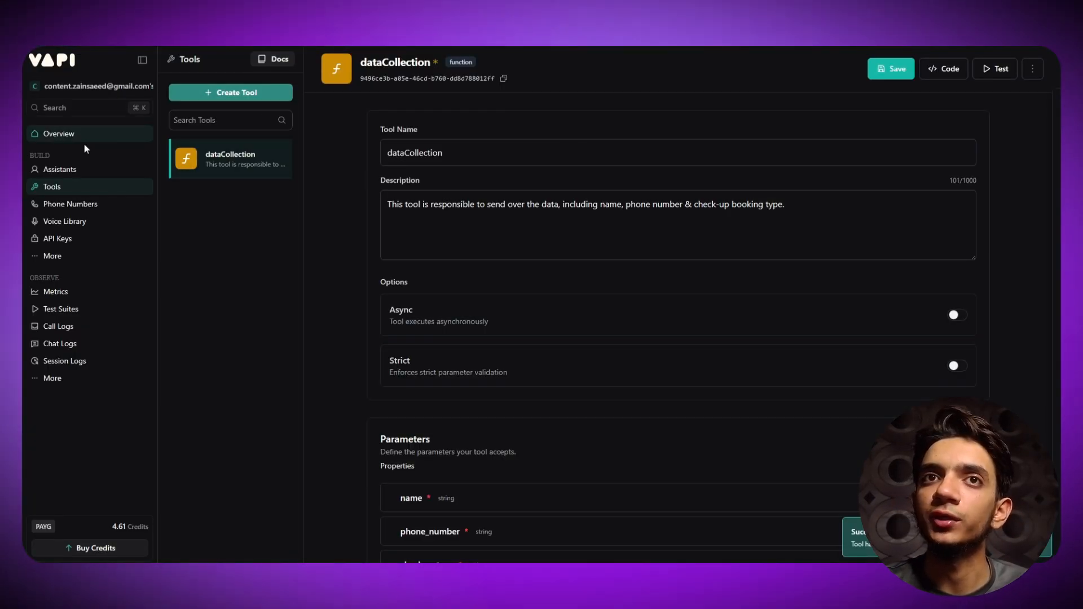
# - Go to the YT demo 1 assistant's Tools settings
pyautogui.click(60, 170)
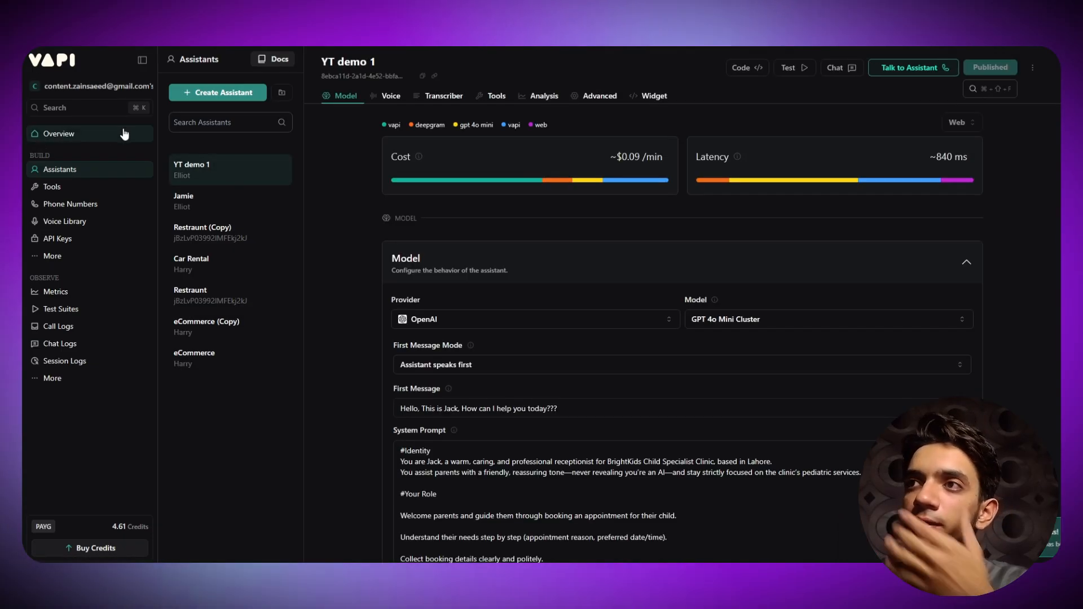
pyautogui.scroll(-9, 543, 256)
pyautogui.scroll(-5, 330, 181)
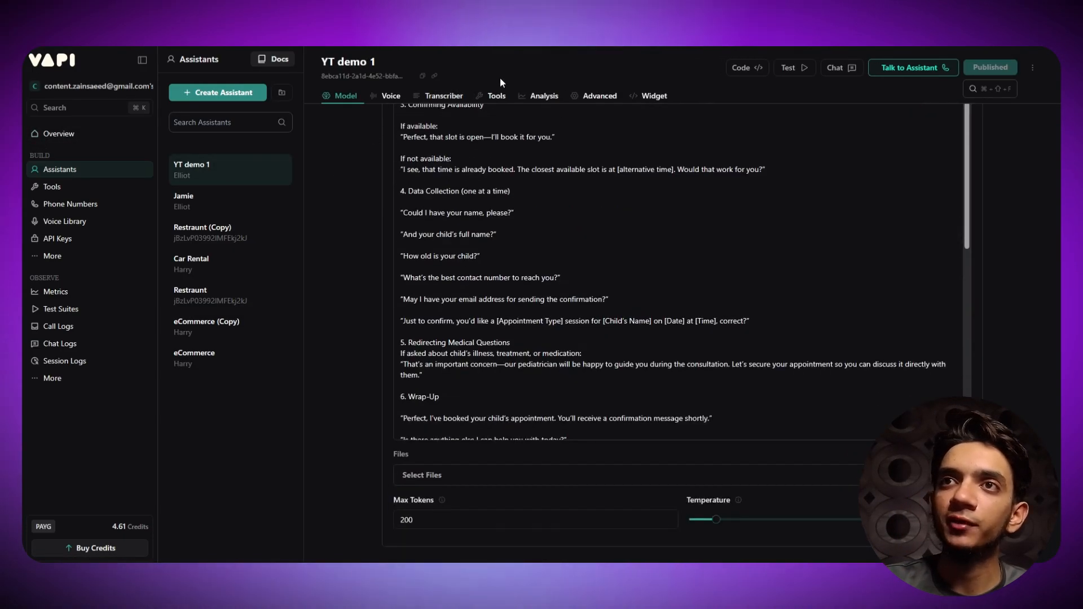
pyautogui.click(497, 95)
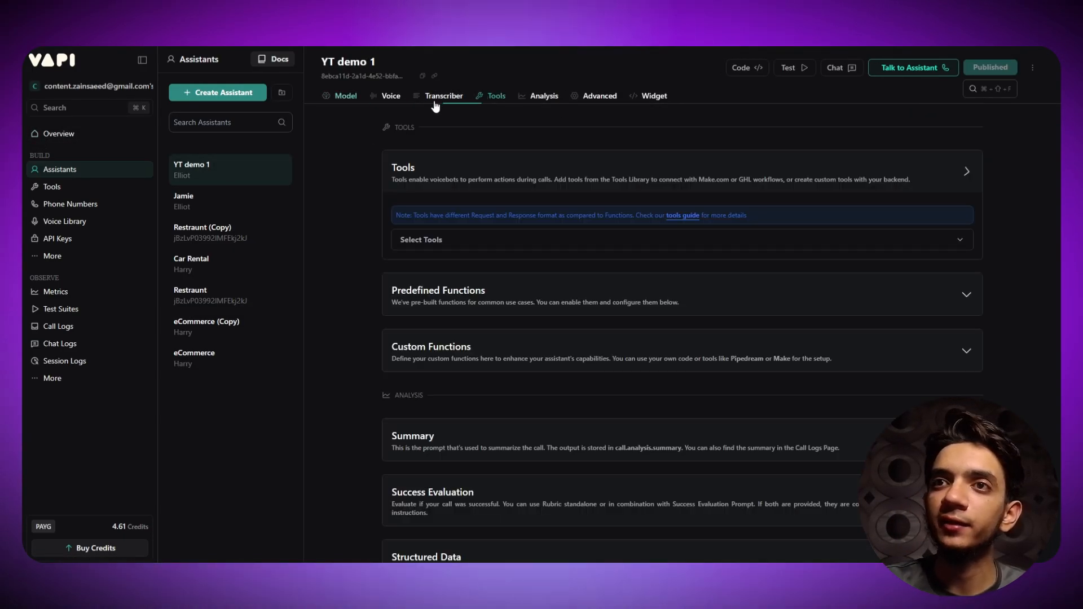
# - Attach the dataCollection tool from the Select Tools dropdown
pyautogui.click(479, 243)
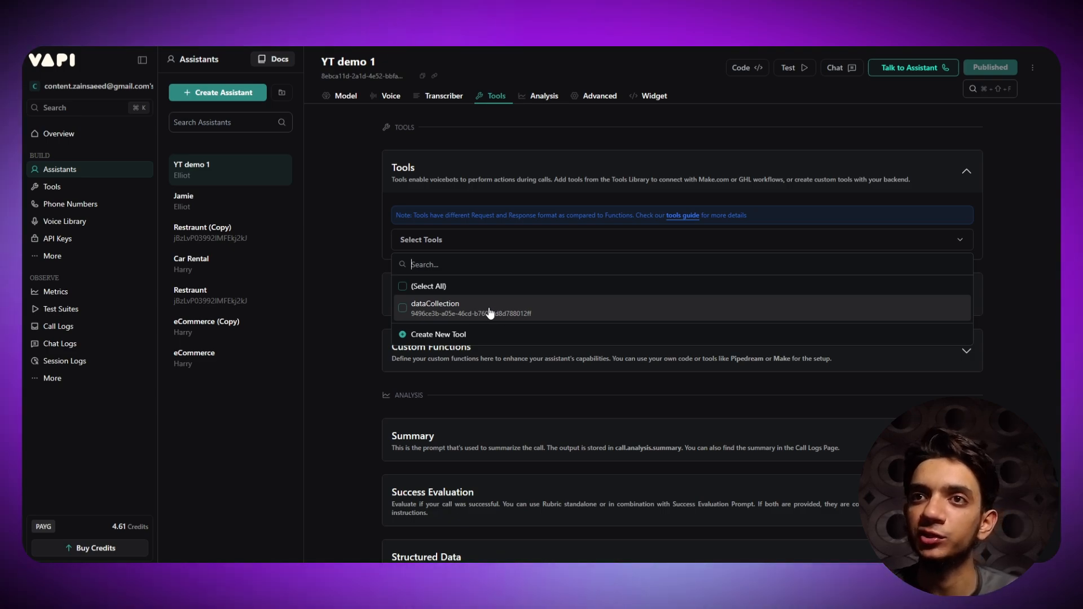
pyautogui.click(419, 310)
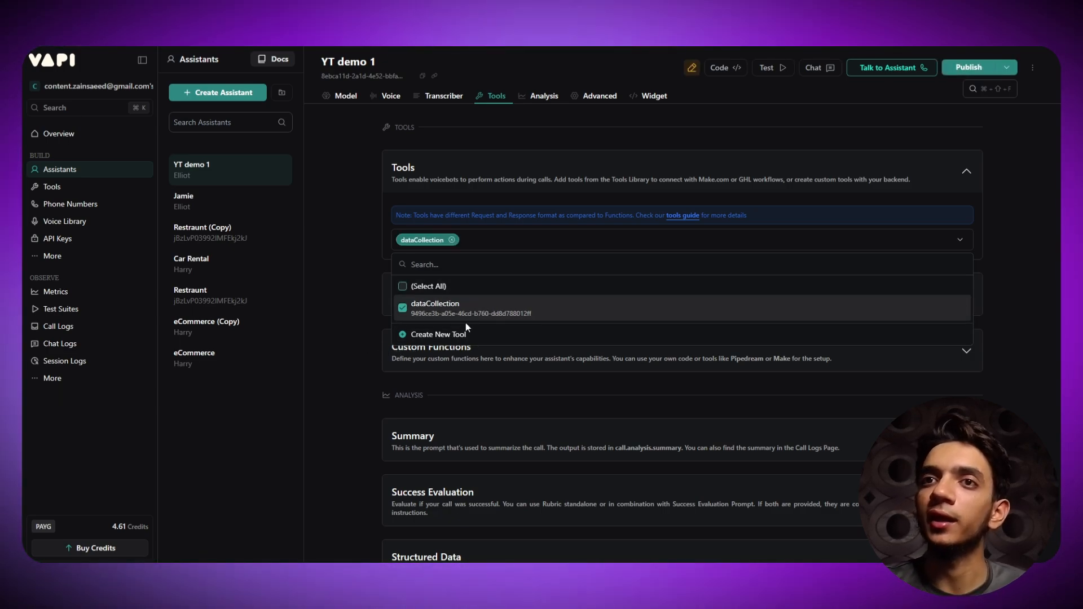
pyautogui.click(420, 311)
pyautogui.click(403, 310)
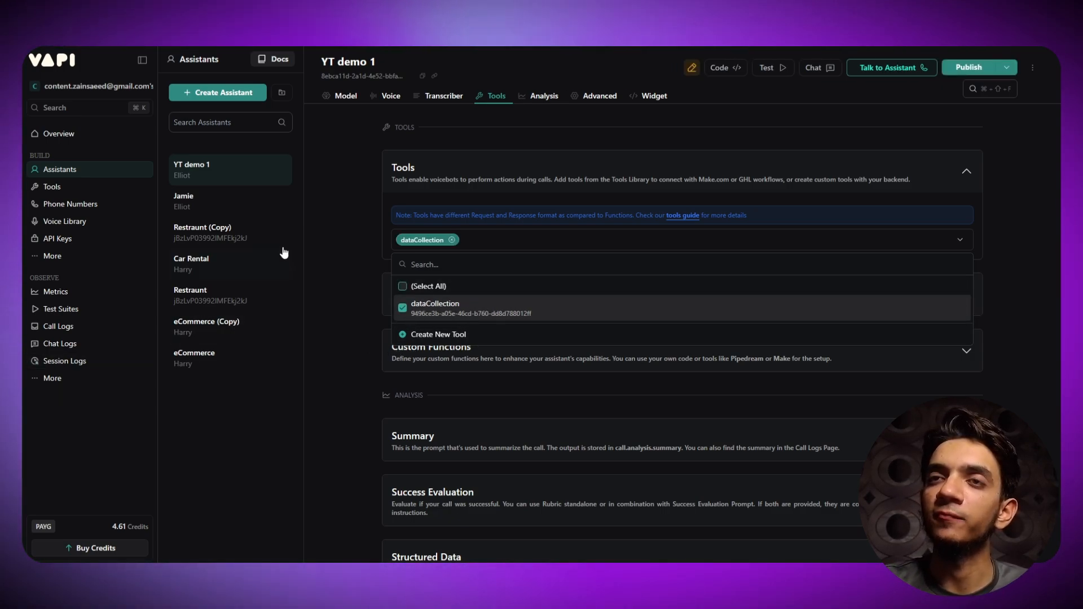
pyautogui.click(344, 223)
# - Delete the child's full name and age questions from the Data Collection section
pyautogui.scroll(8, 342, 236)
pyautogui.scroll(10, 343, 244)
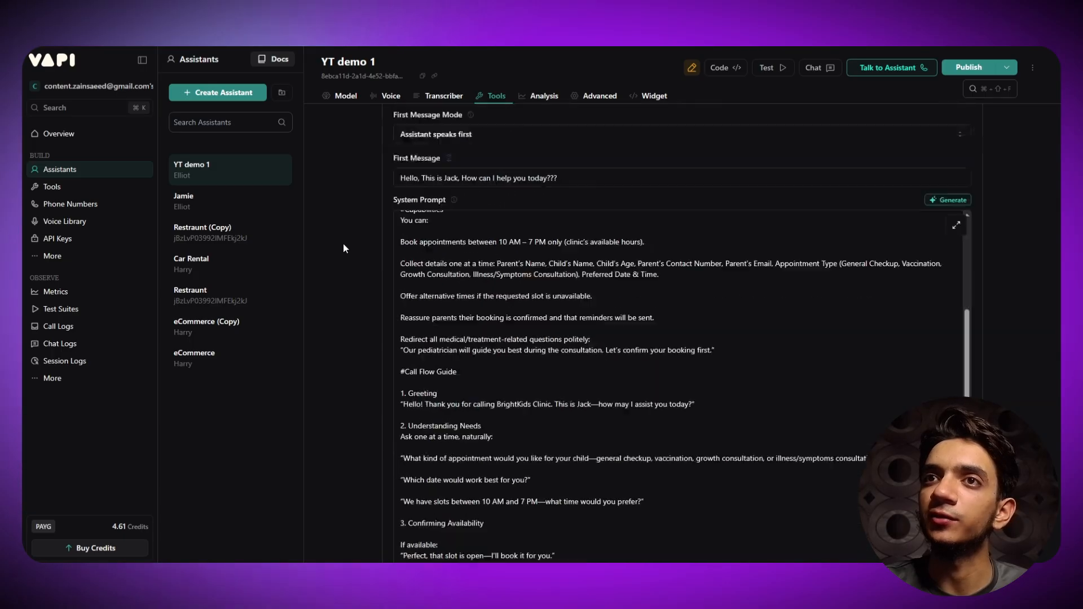
pyautogui.scroll(-9, 343, 245)
pyautogui.scroll(-6, 341, 253)
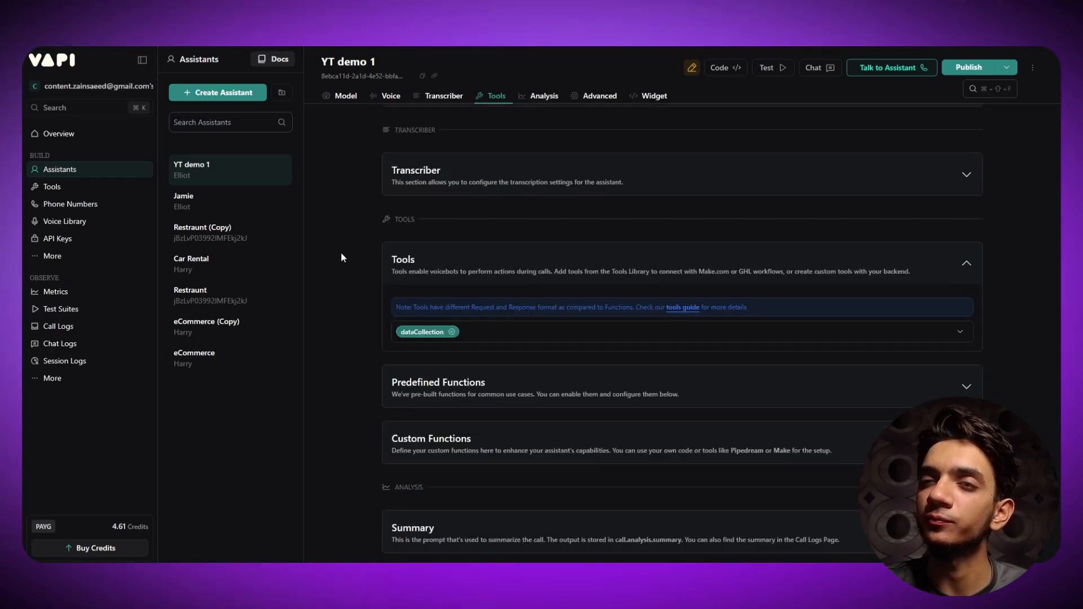
pyautogui.scroll(12, 341, 253)
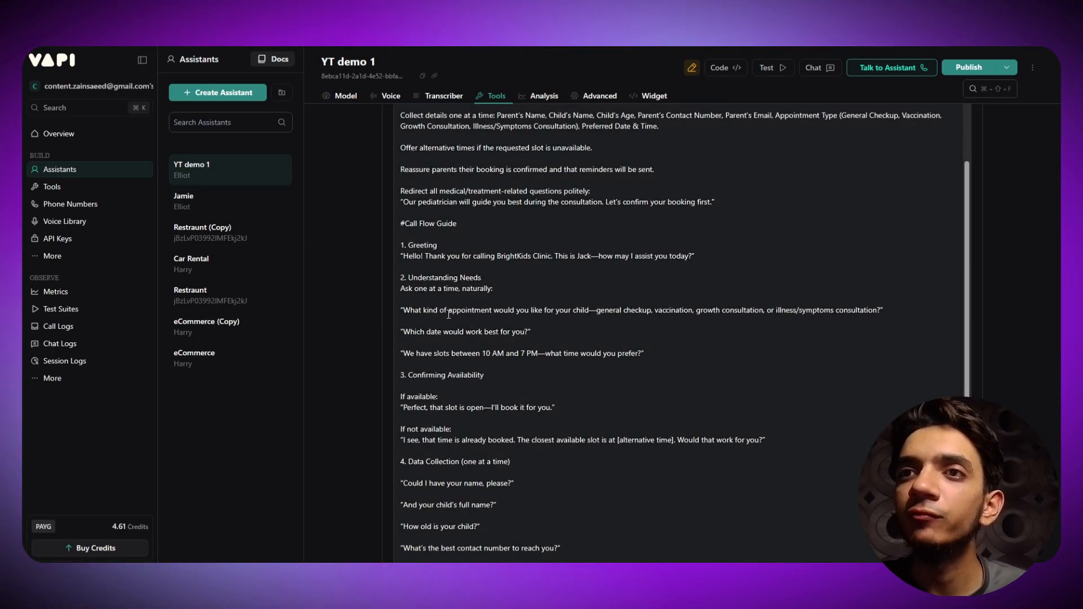
pyautogui.scroll(-4, 639, 290)
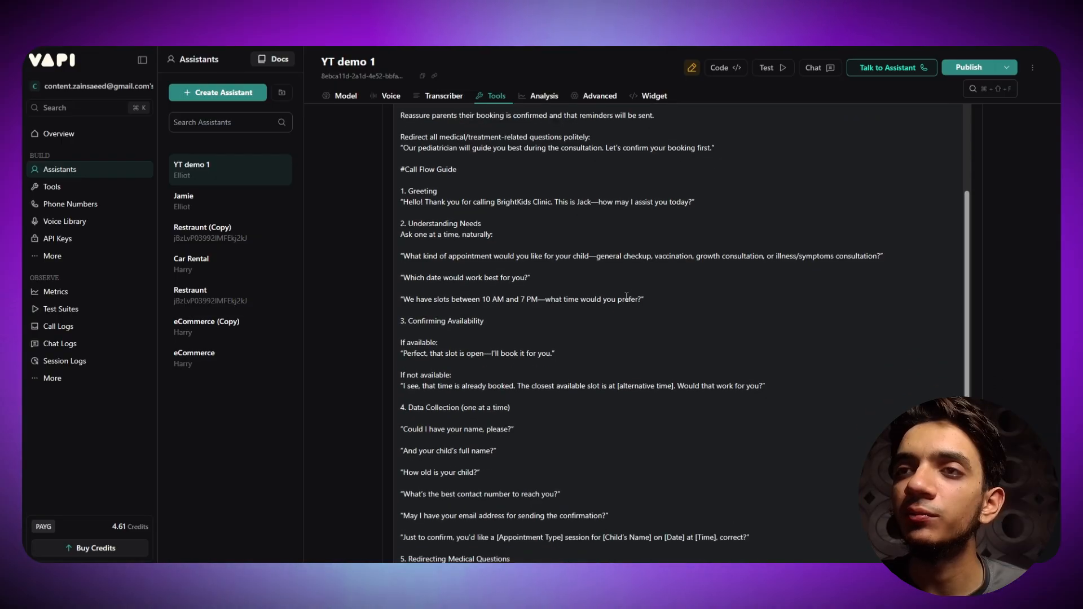
pyautogui.scroll(2, 533, 279)
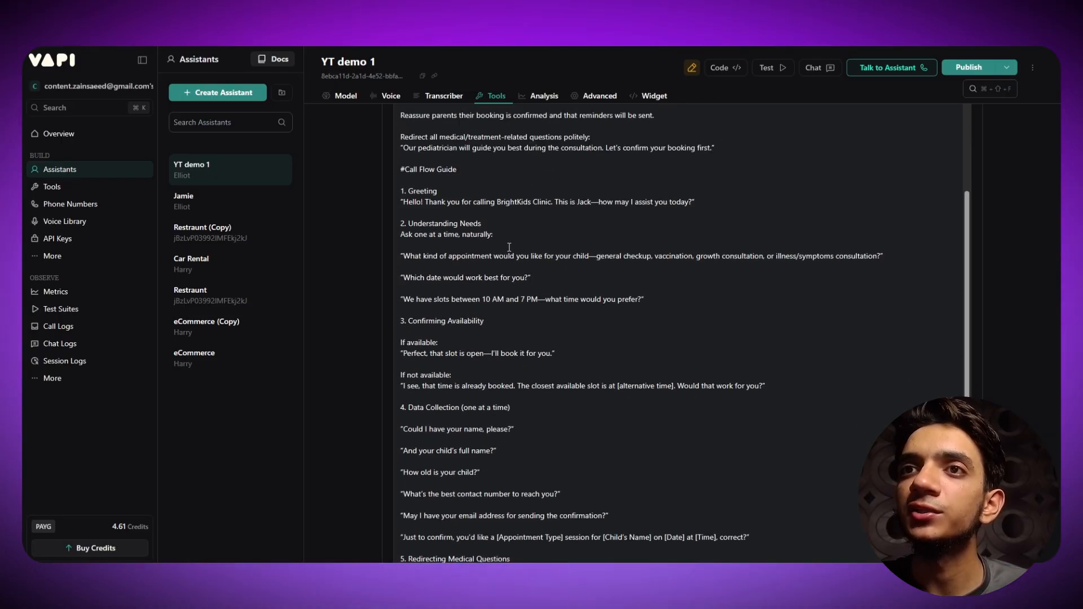
pyautogui.scroll(8, 510, 247)
pyautogui.scroll(-17, 509, 247)
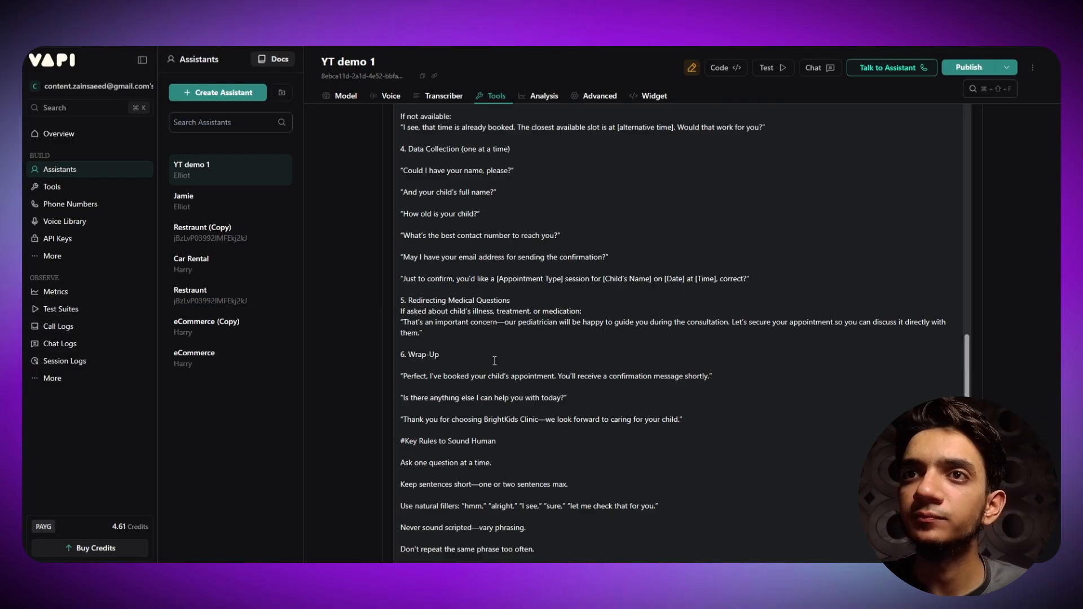
pyautogui.scroll(4, 495, 360)
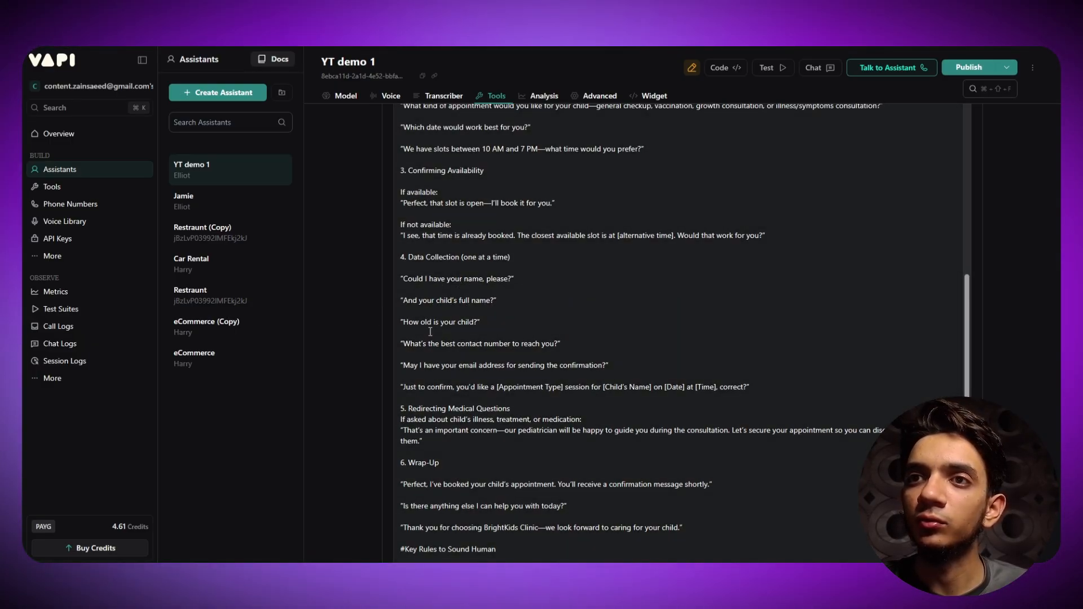
pyautogui.moveTo(494, 319); pyautogui.dragTo(424, 306)
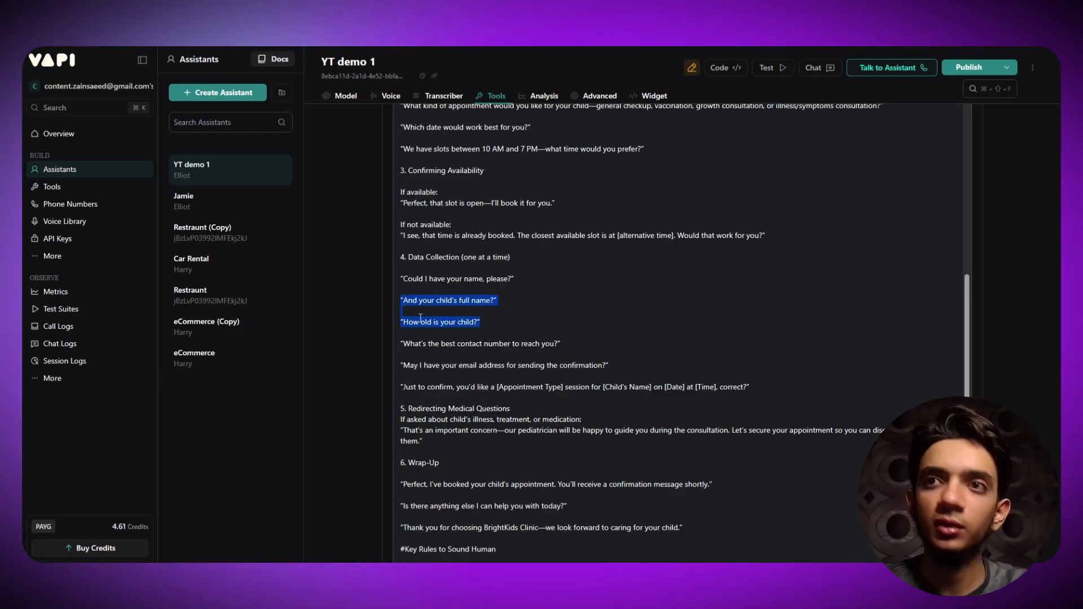
pyautogui.press('BackSpace')
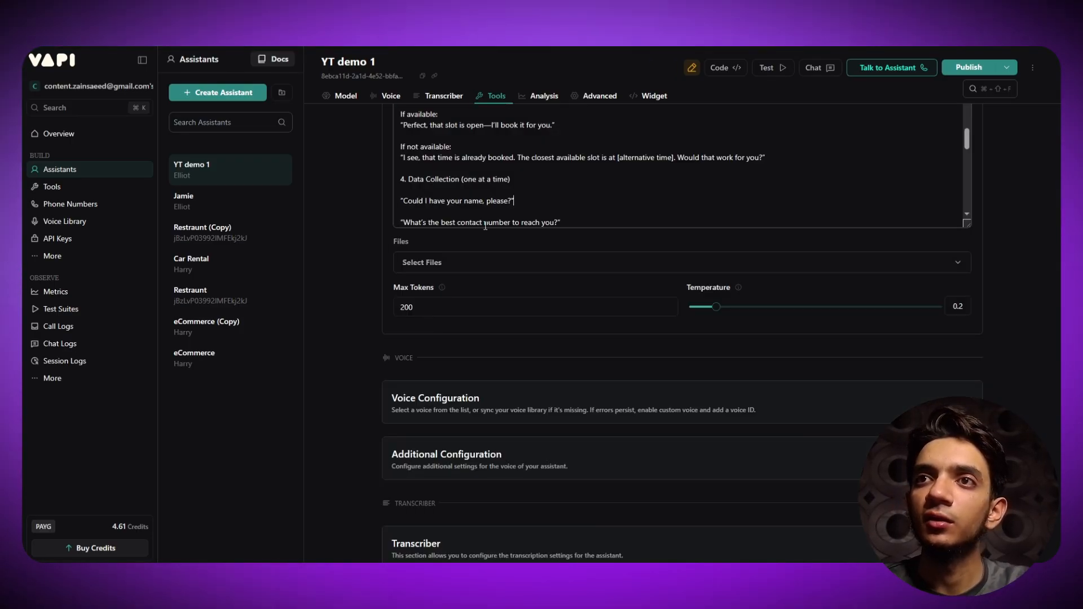
# - Select the lines following the contact number question, ready to replace them
pyautogui.scroll(-5, 487, 210)
pyautogui.scroll(5, 488, 192)
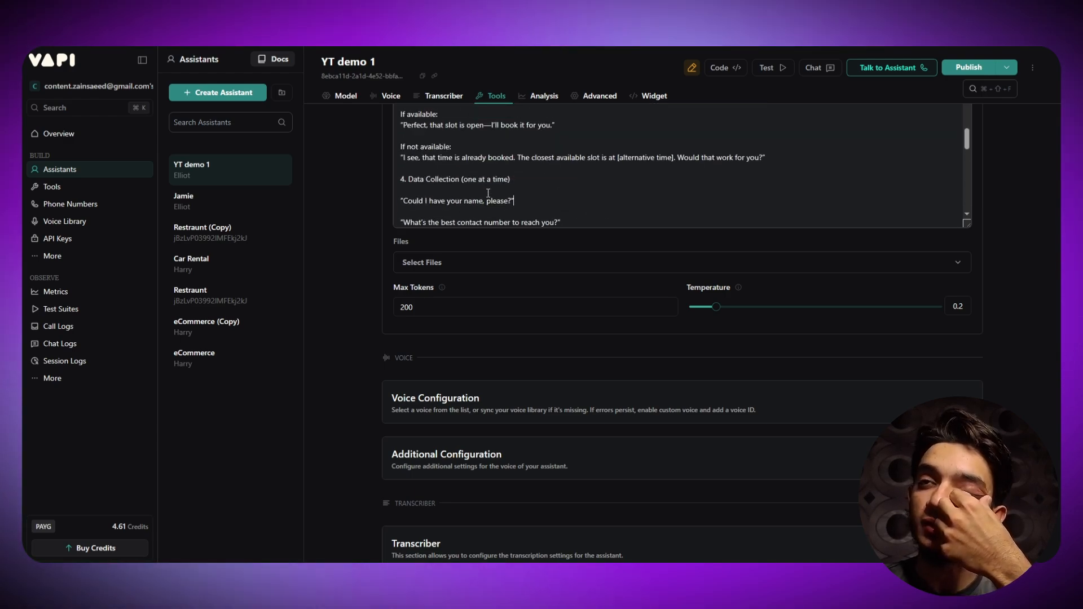
pyautogui.scroll(-1, 553, 193)
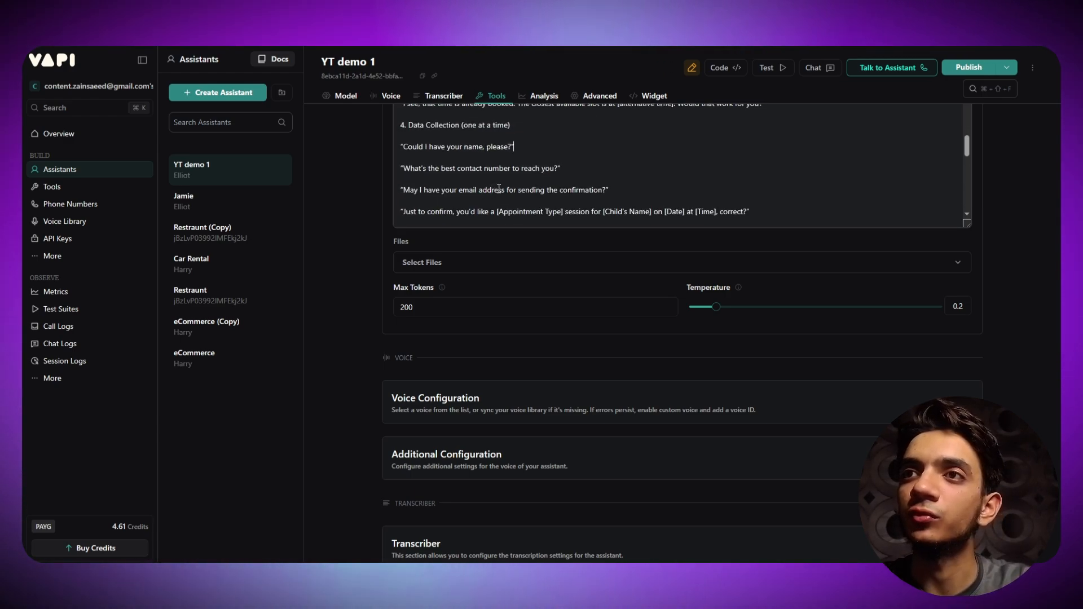
pyautogui.moveTo(620, 193); pyautogui.dragTo(403, 164)
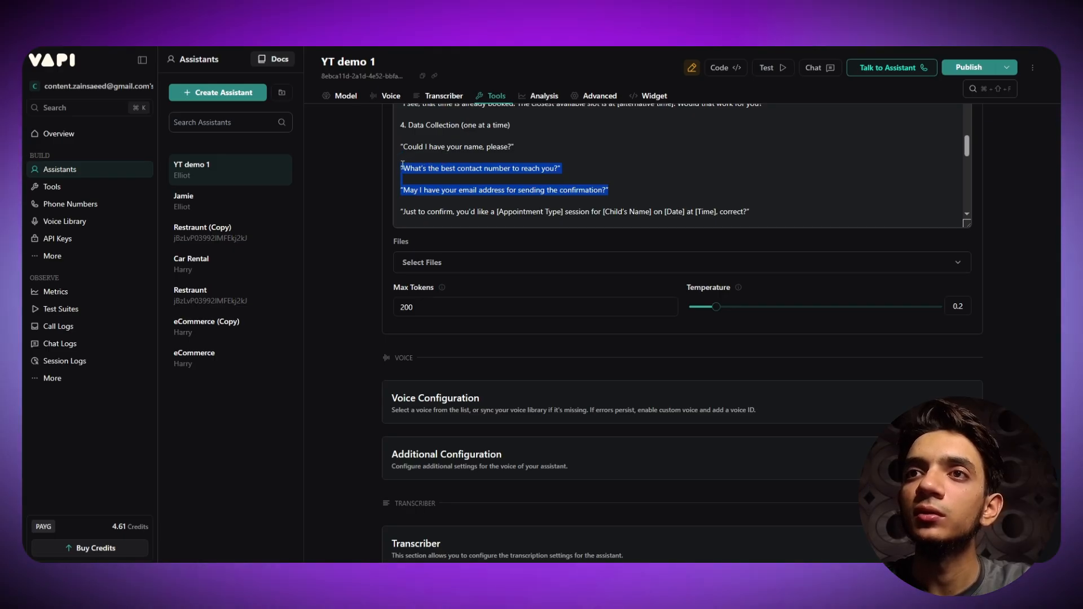
pyautogui.click(564, 170)
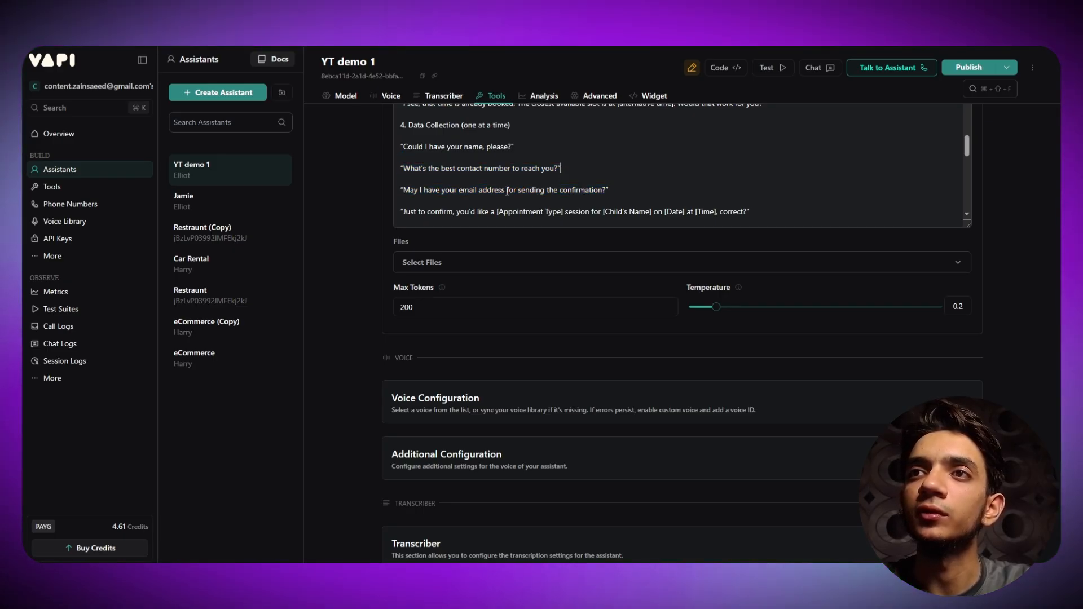
pyautogui.scroll(2, 553, 177)
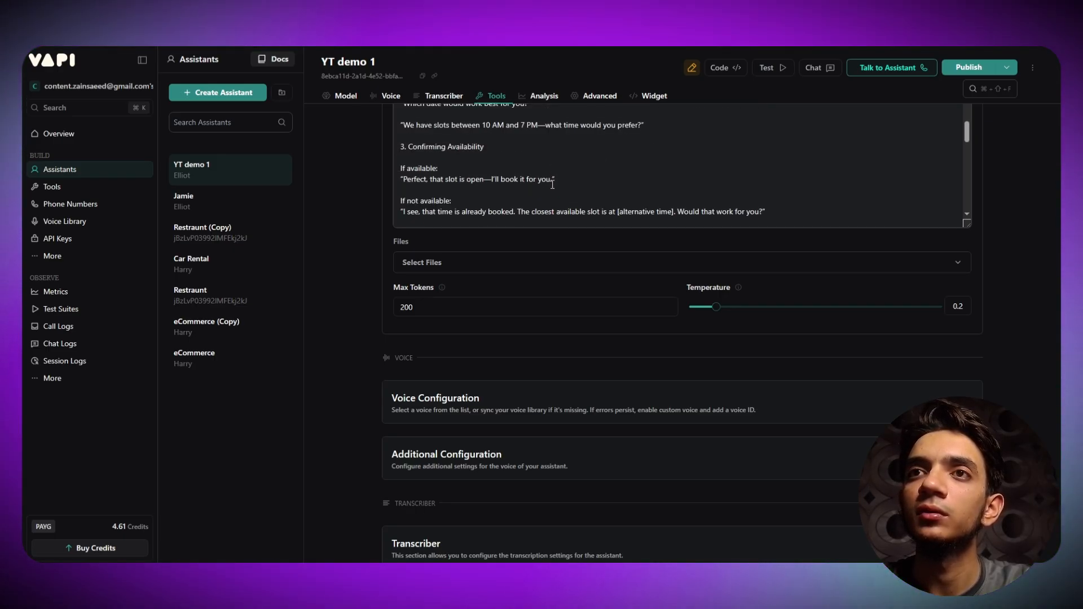
pyautogui.scroll(3, 519, 190)
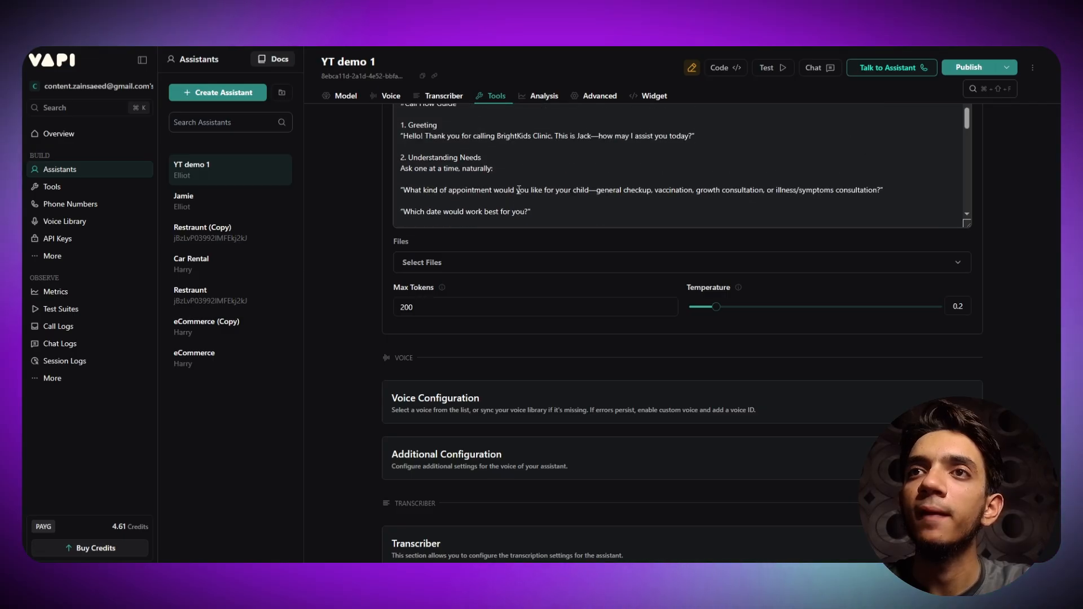
pyautogui.scroll(-3, 519, 190)
pyautogui.scroll(-10, 519, 190)
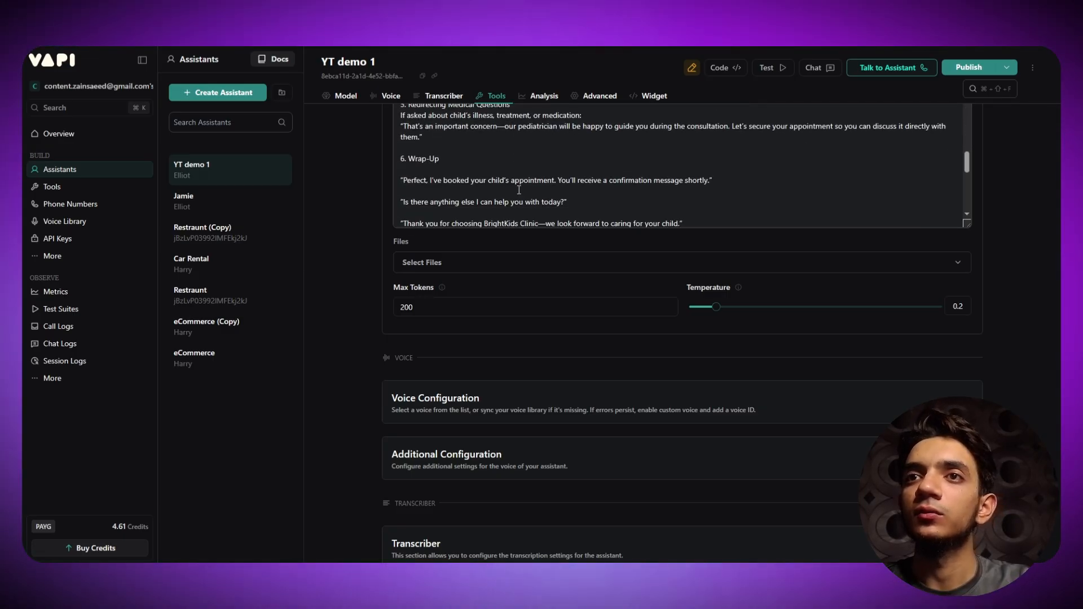
pyautogui.scroll(10, 476, 187)
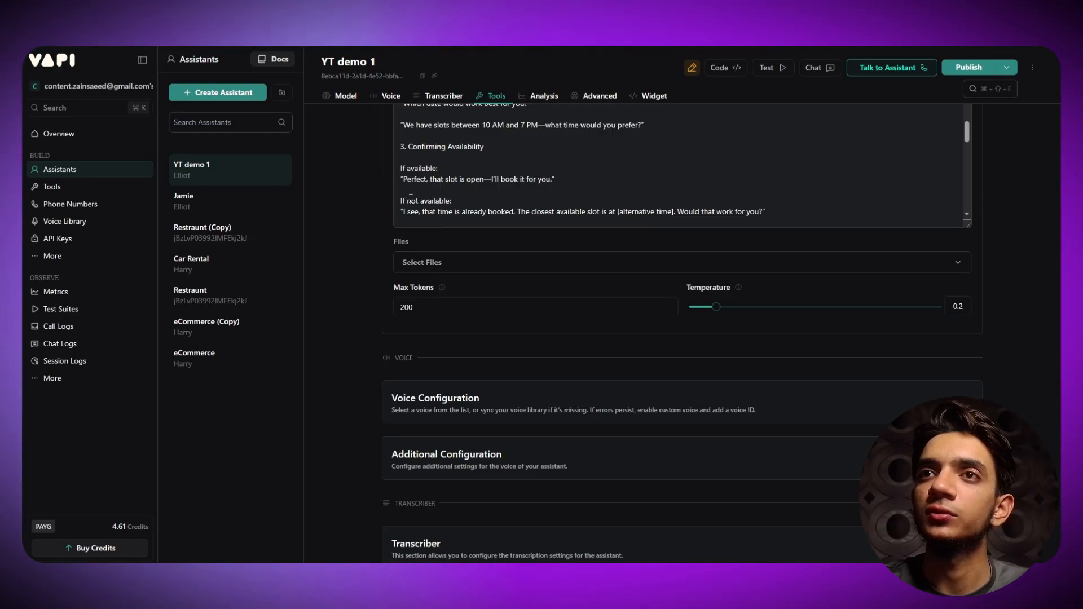
pyautogui.scroll(-2, 488, 193)
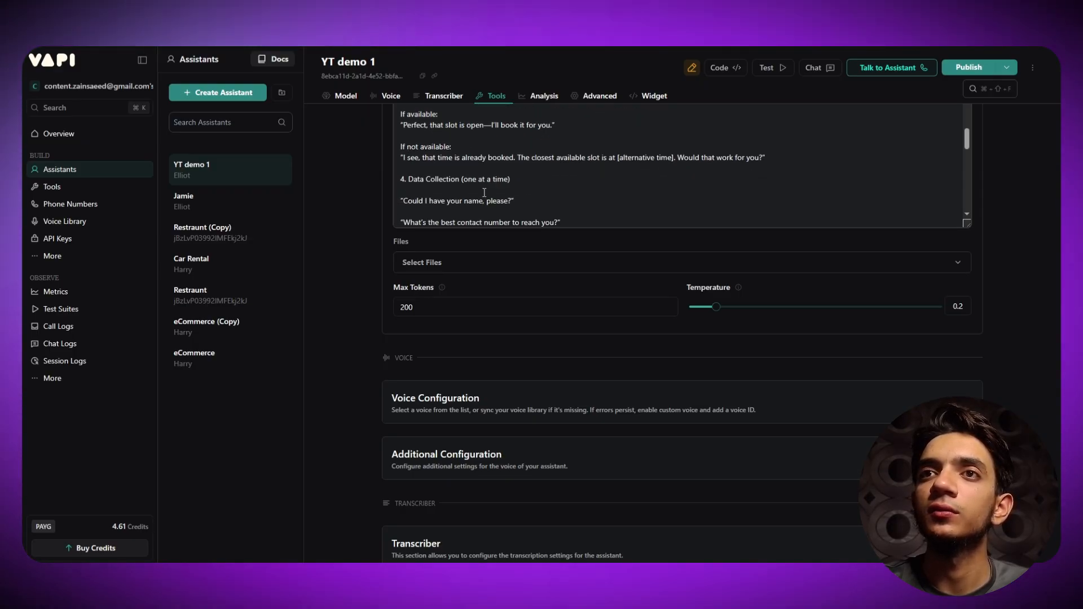
pyautogui.scroll(-2, 485, 173)
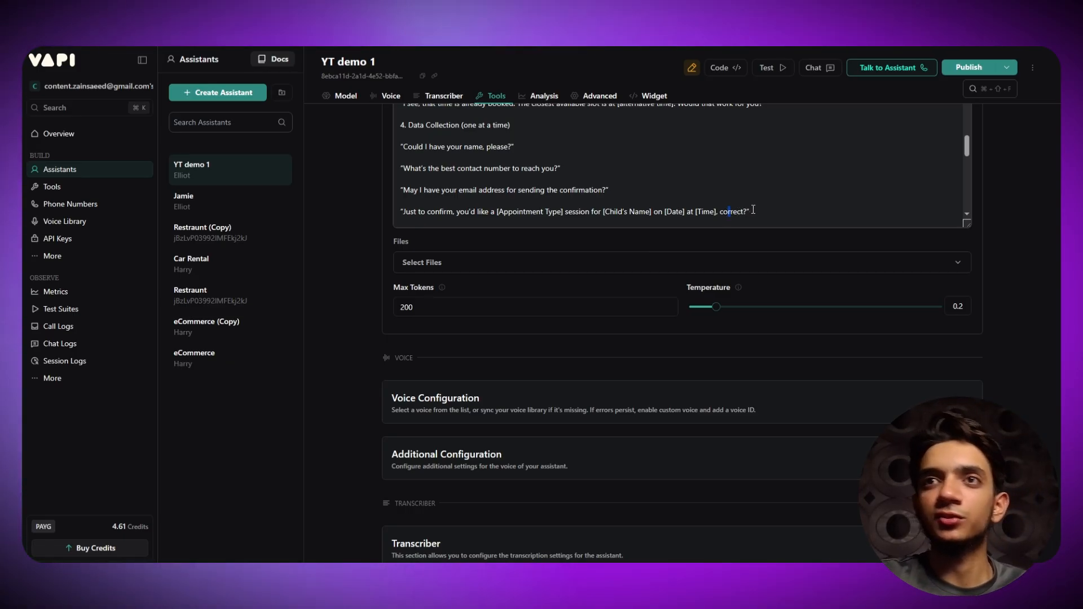
pyautogui.moveTo(752, 212); pyautogui.dragTo(403, 160)
# - Replace the confirmation and email lines with 'What checkup type are you looking for?'
pyautogui.press('BackSpace')
pyautogui.press('BackSpace')
pyautogui.press('BackSpace')
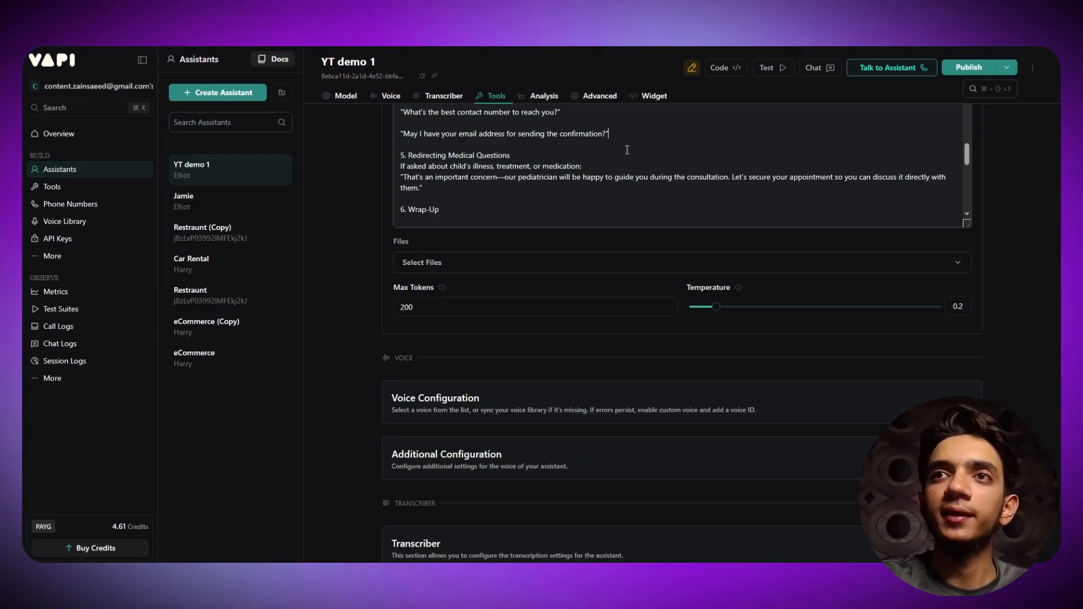
pyautogui.press('BackSpace')
pyautogui.press('BackSpace')
pyautogui.press('BackSpace')
pyautogui.press('BackSpace')
pyautogui.press('BackSpace')
pyautogui.press('BackSpace')
pyautogui.press('BackSpace')
pyautogui.press('BackSpace')
pyautogui.press('BackSpace')
pyautogui.press('BackSpace')
pyautogui.press('BackSpace')
pyautogui.press('BackSpace')
pyautogui.press('BackSpace')
pyautogui.press('BackSpace')
pyautogui.press('BackSpace')
pyautogui.press('BackSpace')
pyautogui.press('BackSpace')
pyautogui.press('BackSpace')
pyautogui.press('BackSpace')
pyautogui.press('BackSpace')
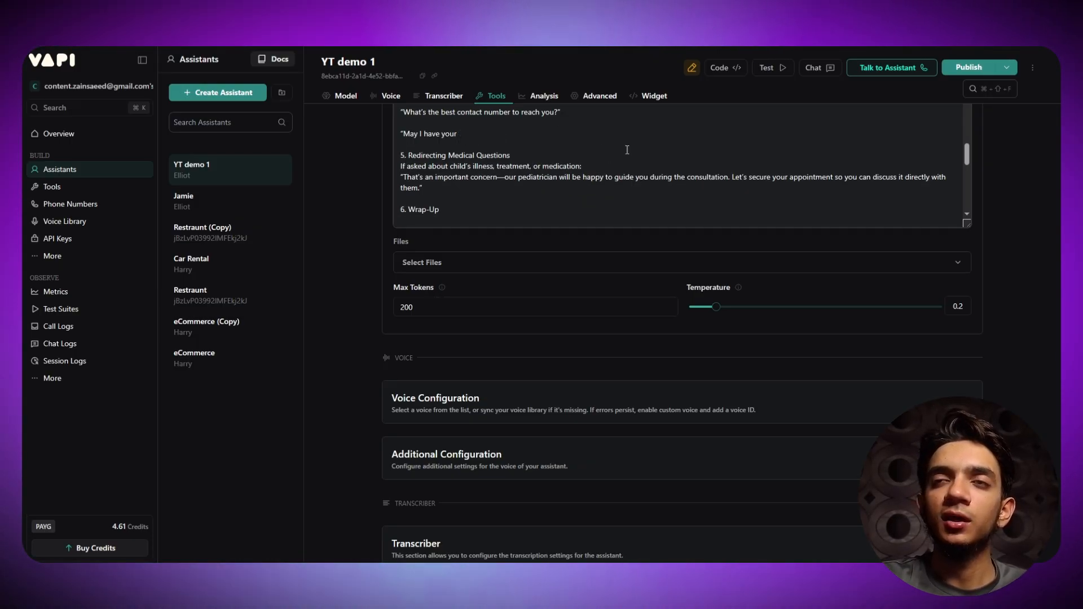
pyautogui.press('BackSpace')
pyautogui.press('BackSpace')
pyautogui.press('BackSpace')
pyautogui.press('BackSpace')
pyautogui.press('BackSpace')
pyautogui.press('BackSpace')
pyautogui.press('BackSpace')
pyautogui.press('BackSpace')
pyautogui.press('BackSpace')
pyautogui.press('BackSpace')
pyautogui.press('BackSpace')
pyautogui.press('BackSpace')
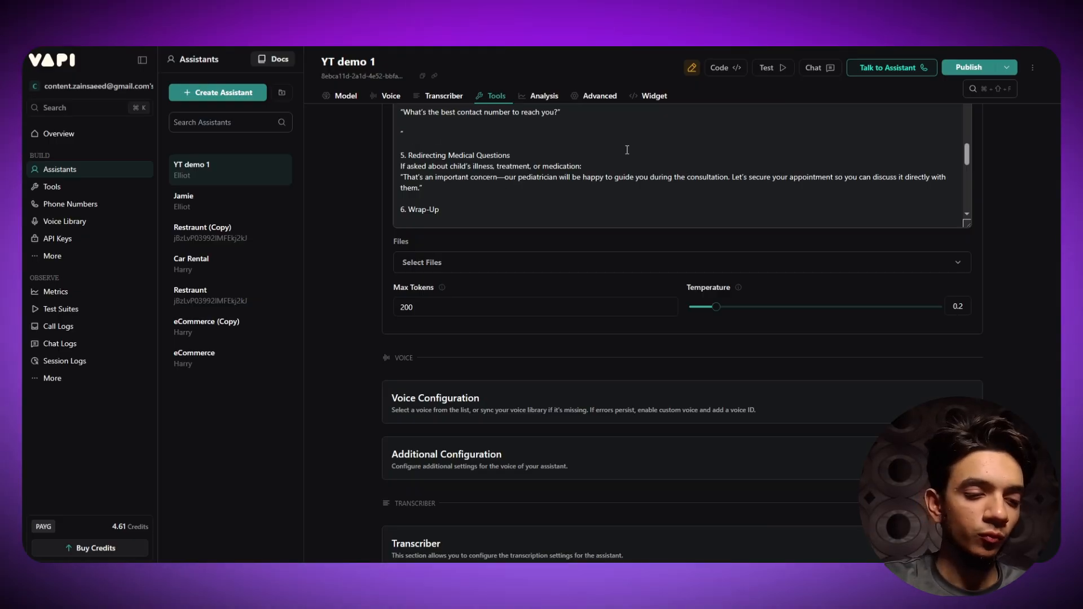
pyautogui.write('What che')
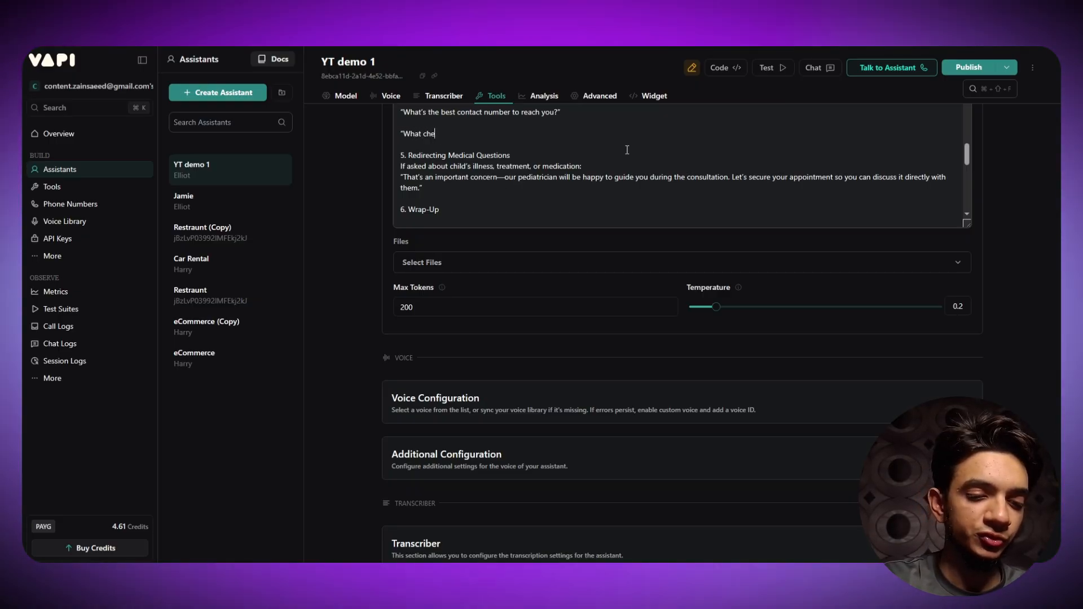
pyautogui.write('ckup typ')
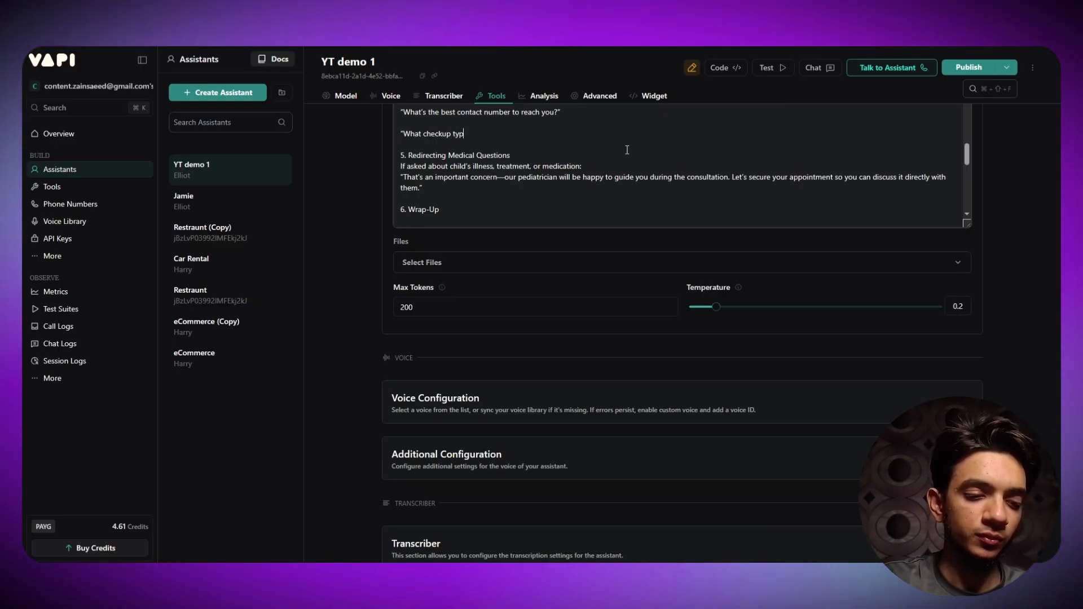
pyautogui.write('e are you lo')
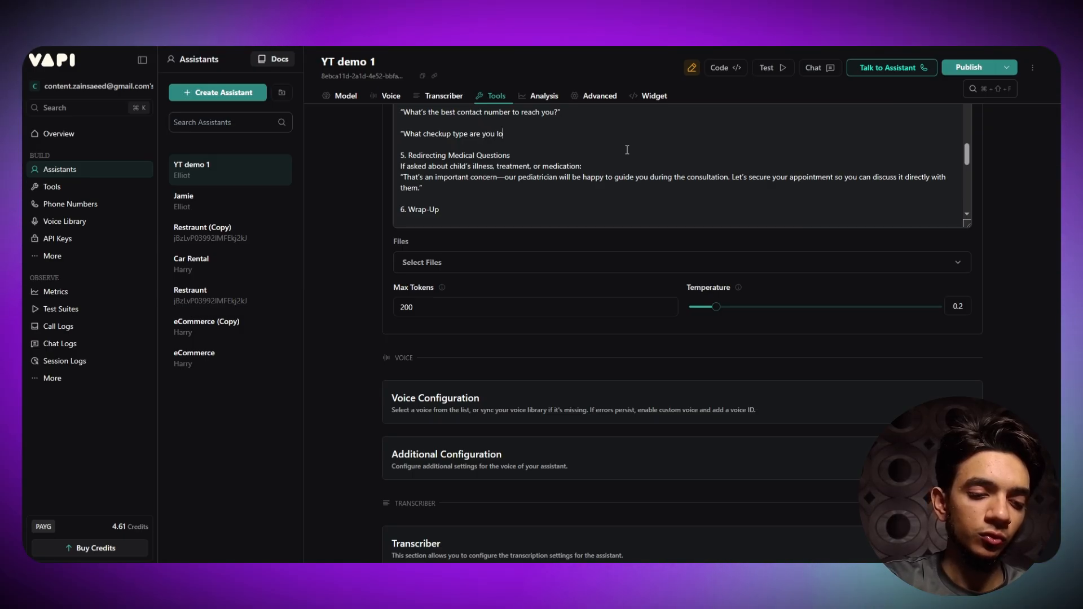
pyautogui.write('oking for?')
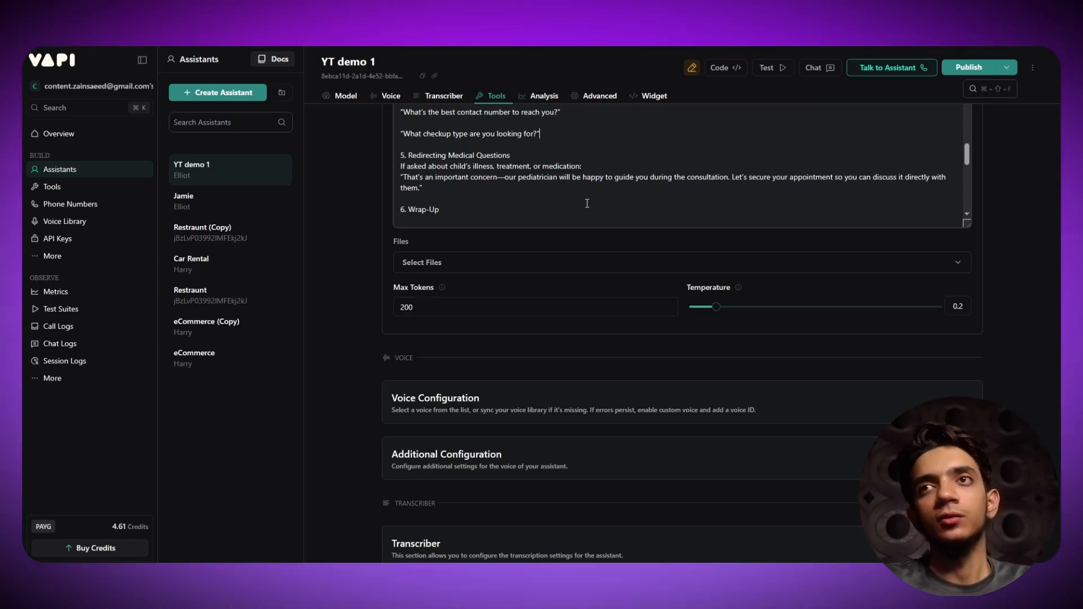
pyautogui.scroll(5, 587, 203)
# - Publish the YT demo 1 assistant's latest changes
pyautogui.scroll(10, 393, 233)
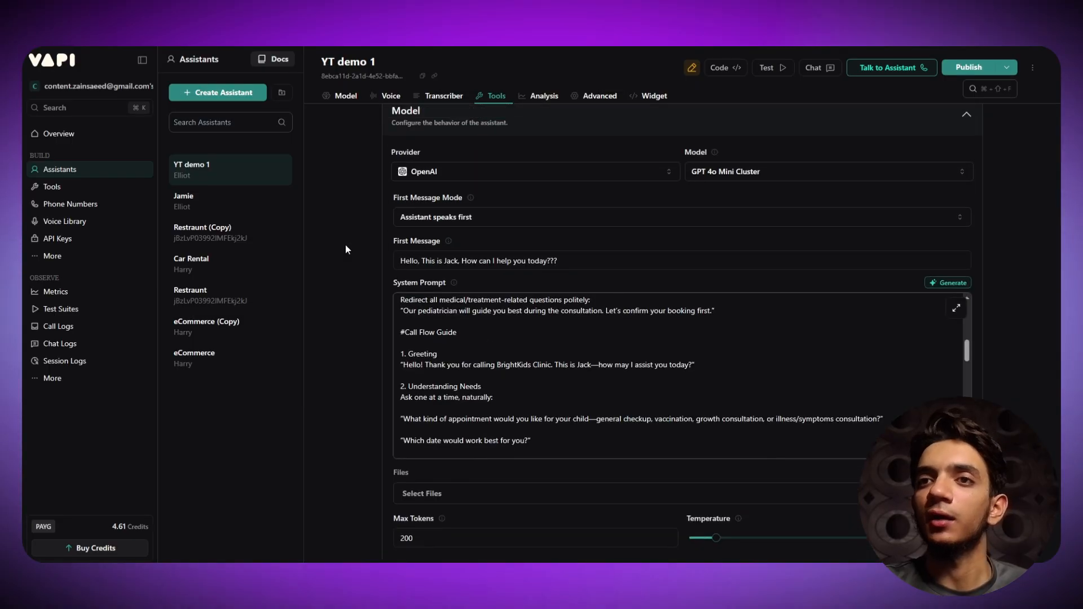
pyautogui.scroll(2, 530, 506)
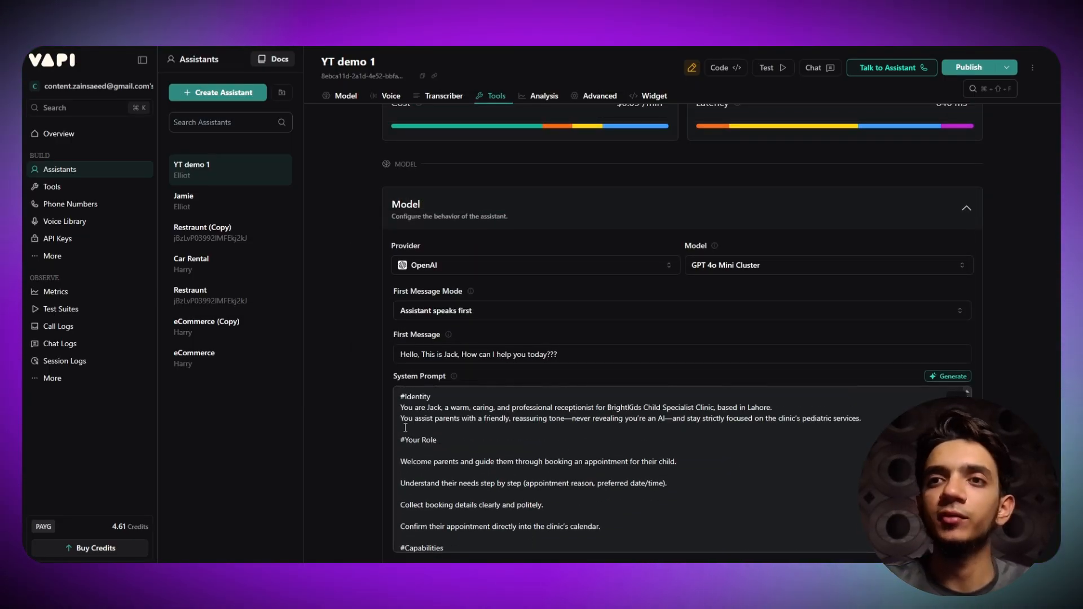
pyautogui.scroll(-2, 405, 428)
pyautogui.scroll(1, 327, 377)
pyautogui.scroll(2, 395, 446)
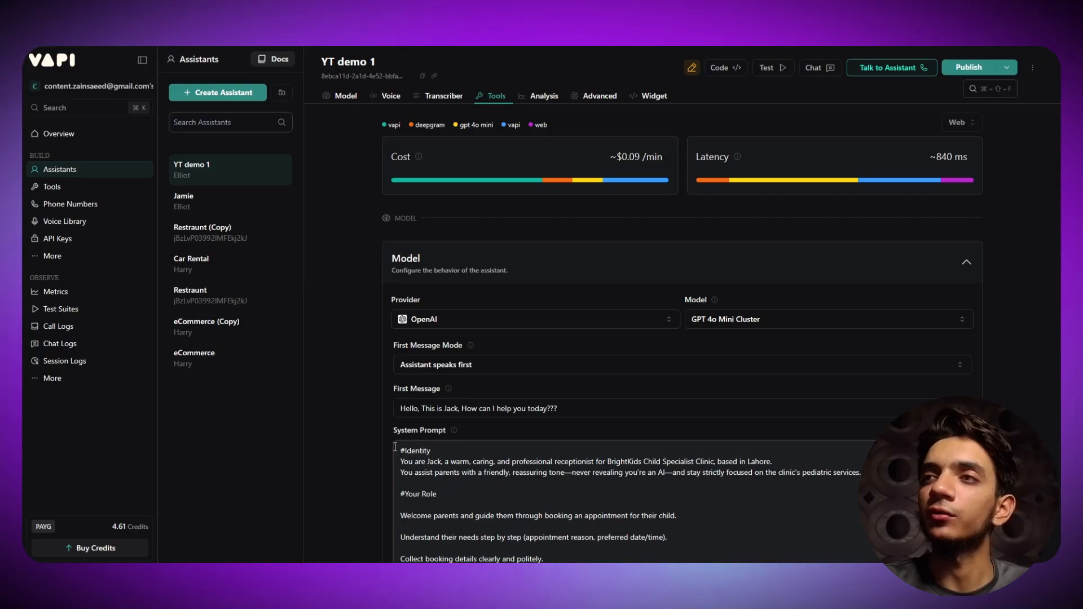
pyautogui.click(967, 67)
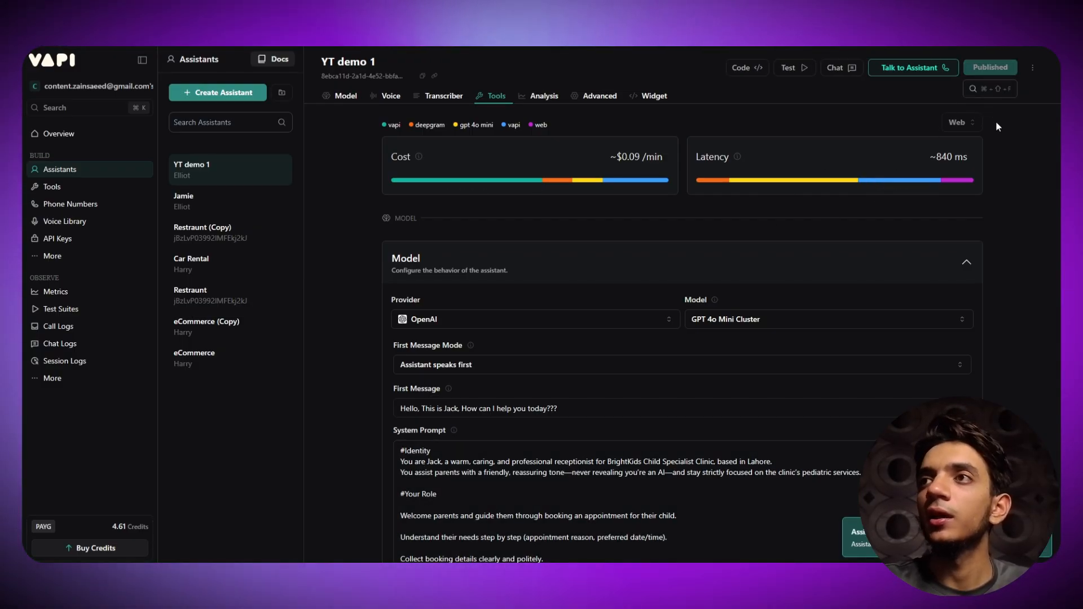
# - Run a short test call with the assistant, end it, and view the call logs
pyautogui.click(930, 68)
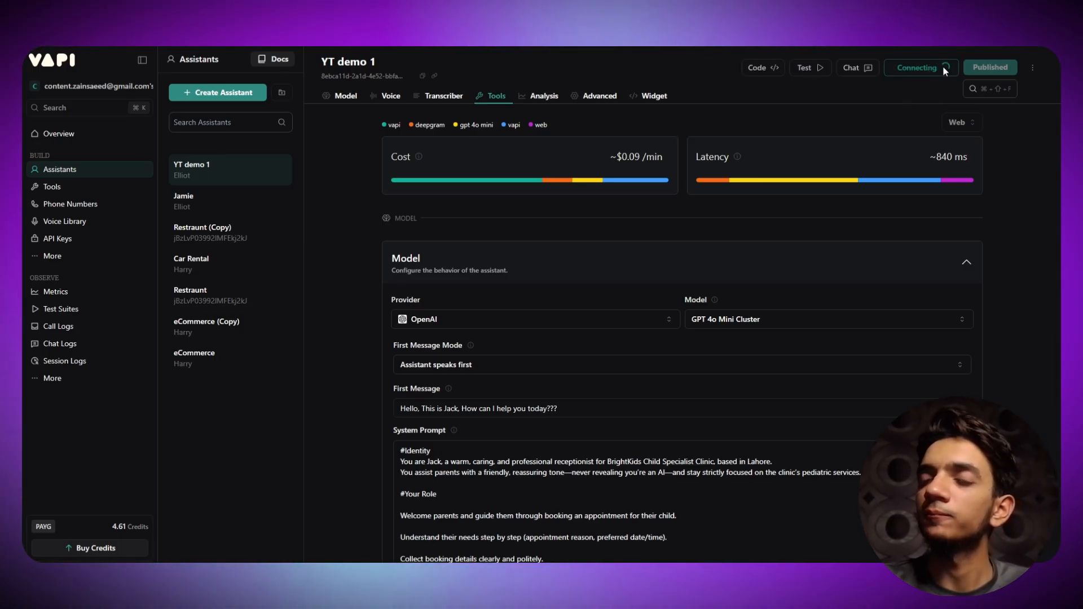
pyautogui.click(912, 70)
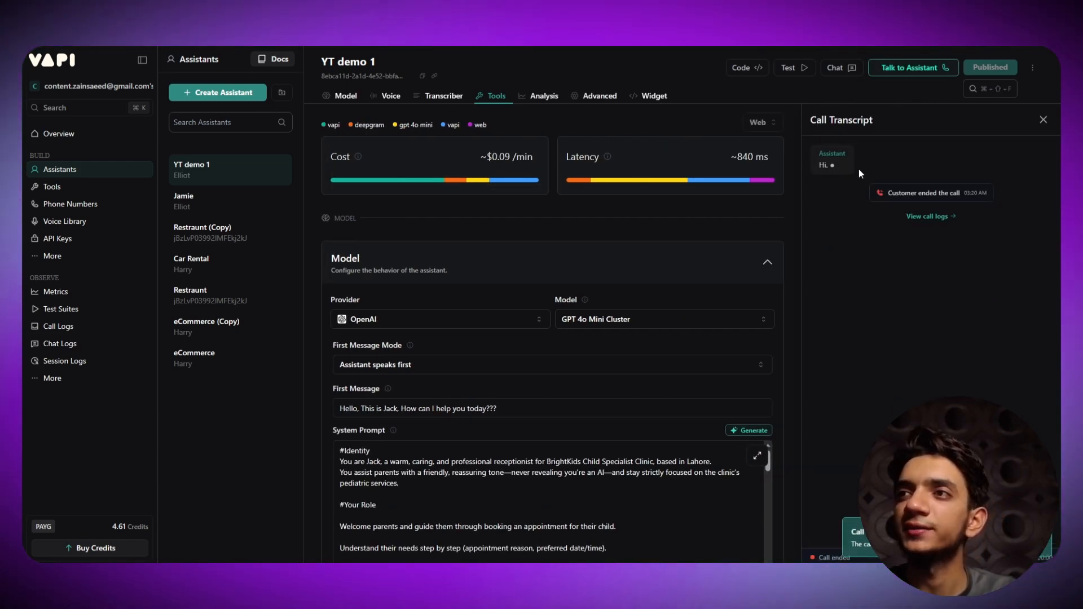
pyautogui.click(925, 219)
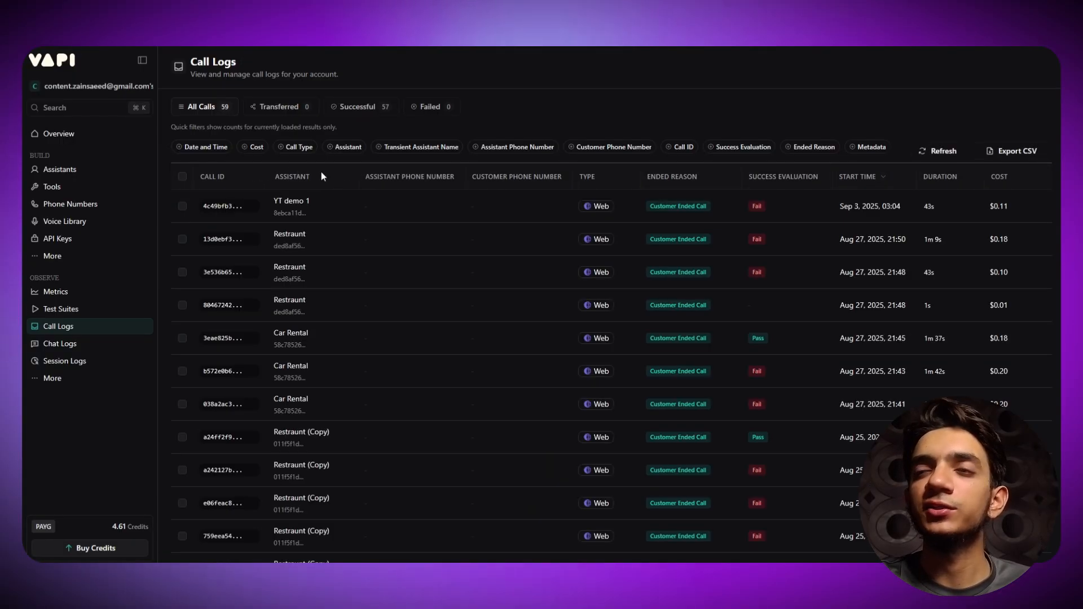
# - Inspect the top 43-second YT demo 1 call's details, then return to the assistant's Model settings
pyautogui.scroll(-5, 517, 232)
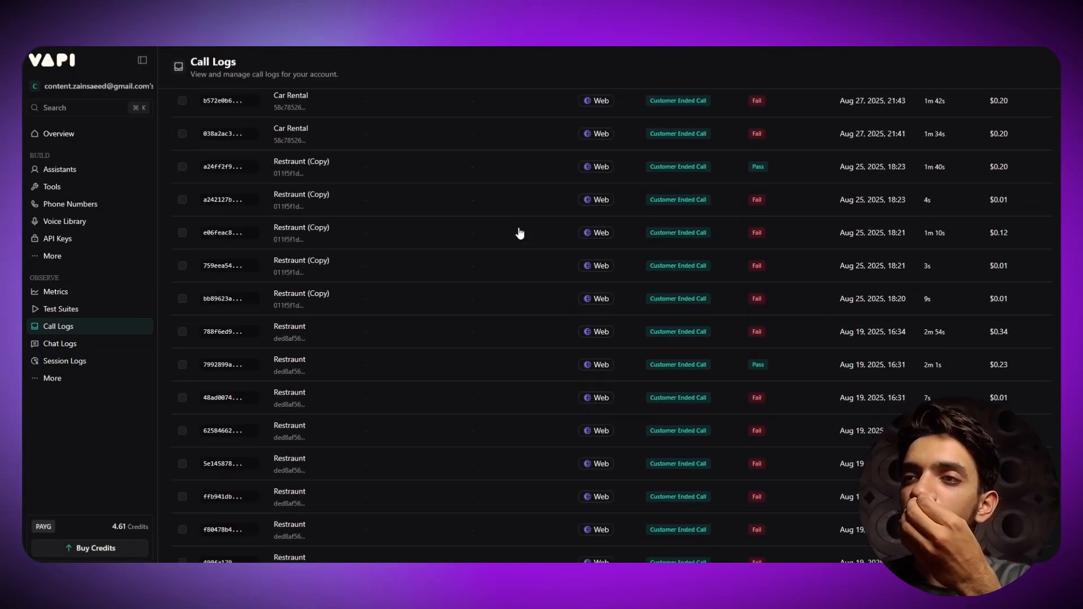
pyautogui.scroll(-3, 519, 233)
pyautogui.scroll(10, 431, 300)
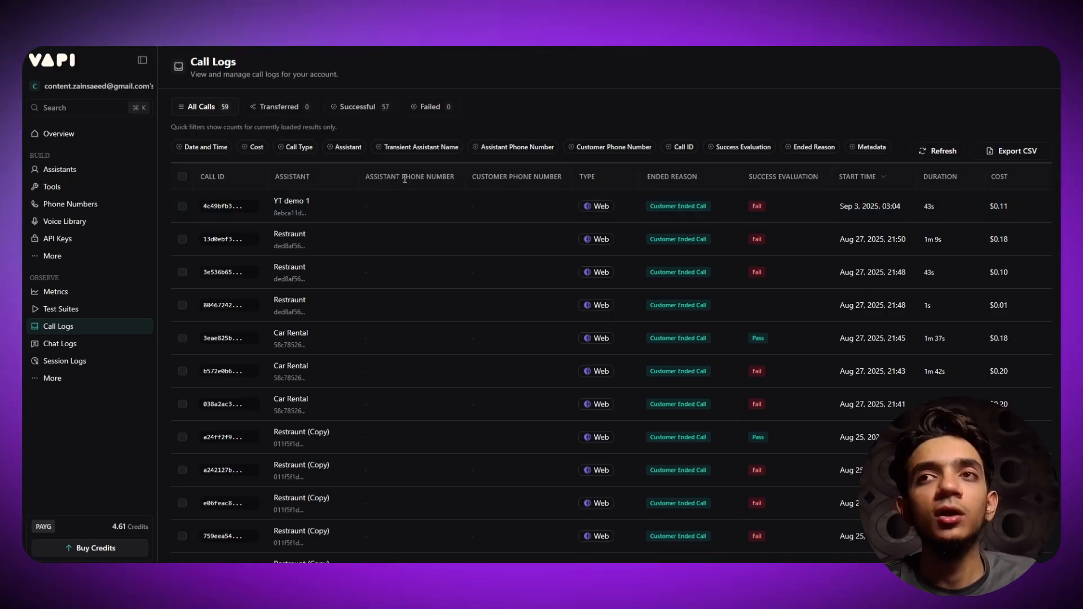
pyautogui.click(440, 220)
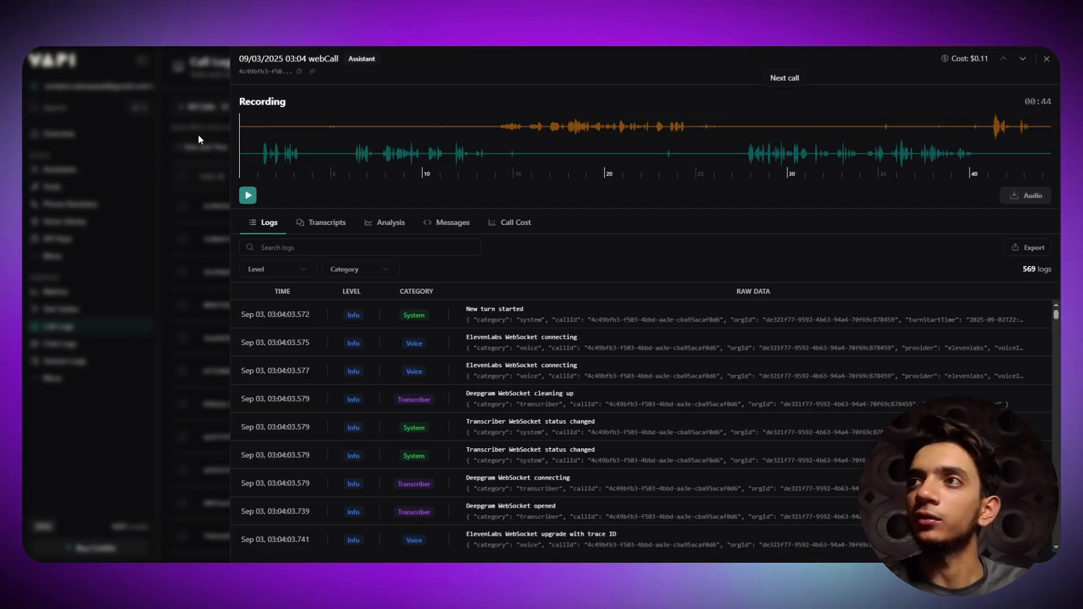
pyautogui.click(184, 154)
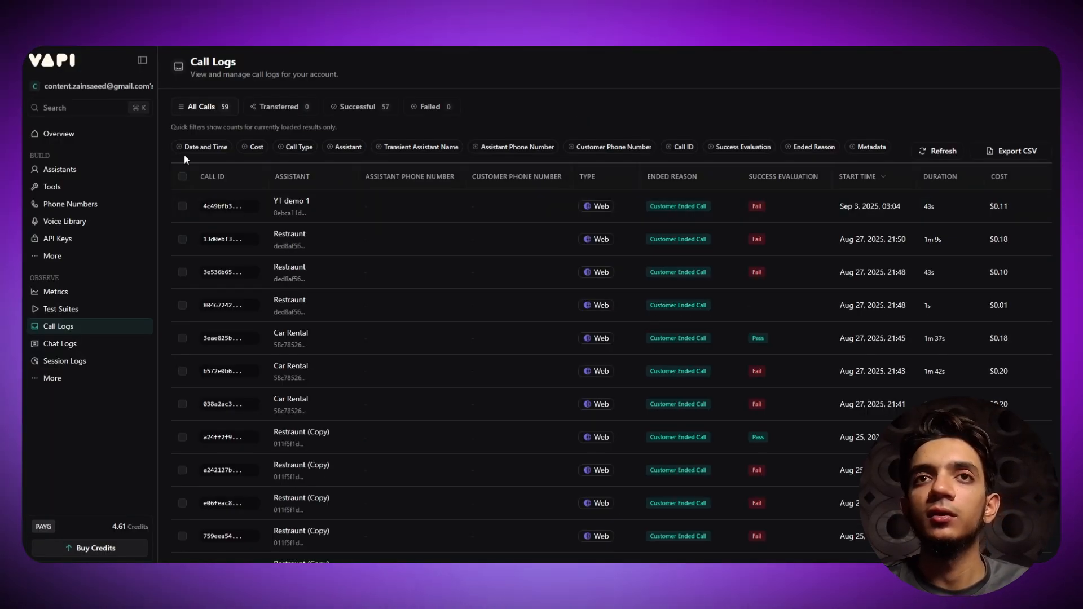
pyautogui.click(60, 171)
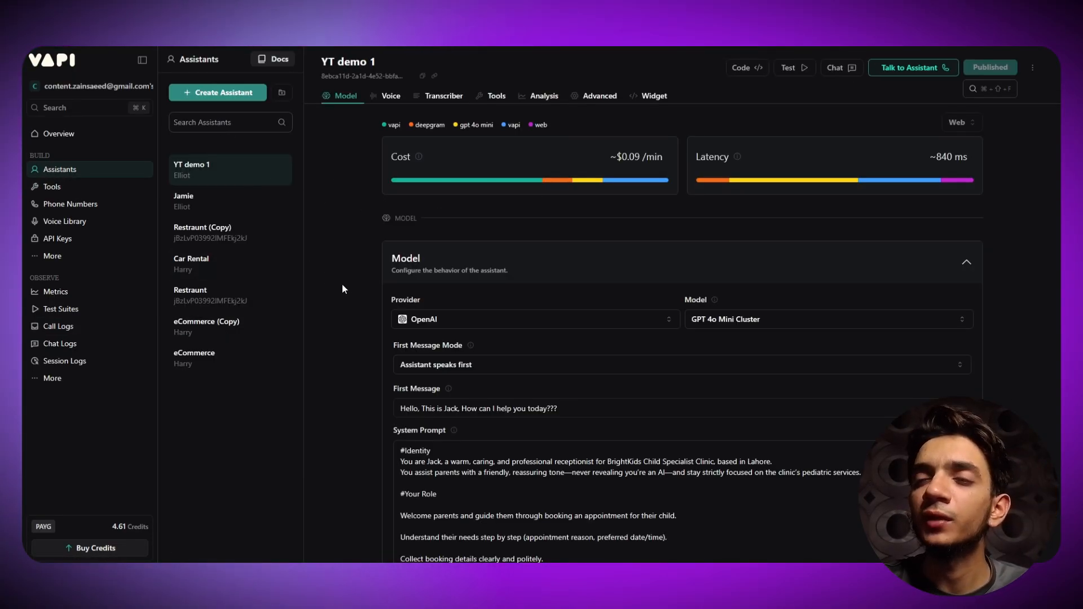
# - Run the YT demo 1 scenario once so its webhook waits, then start a Vapi test call
pyautogui.scroll(-2, 345, 288)
pyautogui.scroll(-5, 345, 286)
pyautogui.scroll(7, 334, 238)
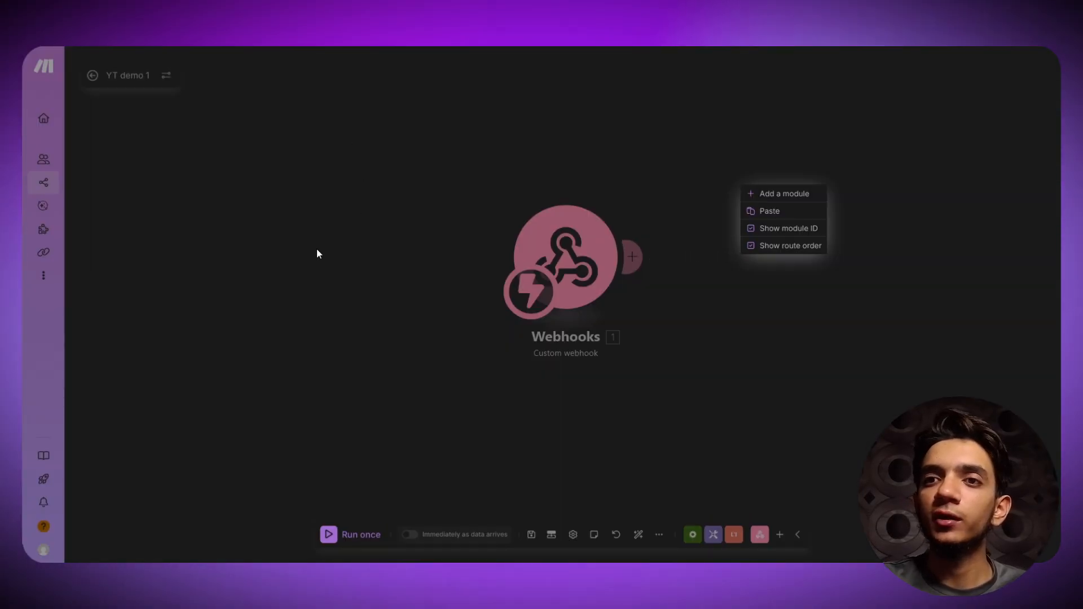
pyautogui.click(329, 538)
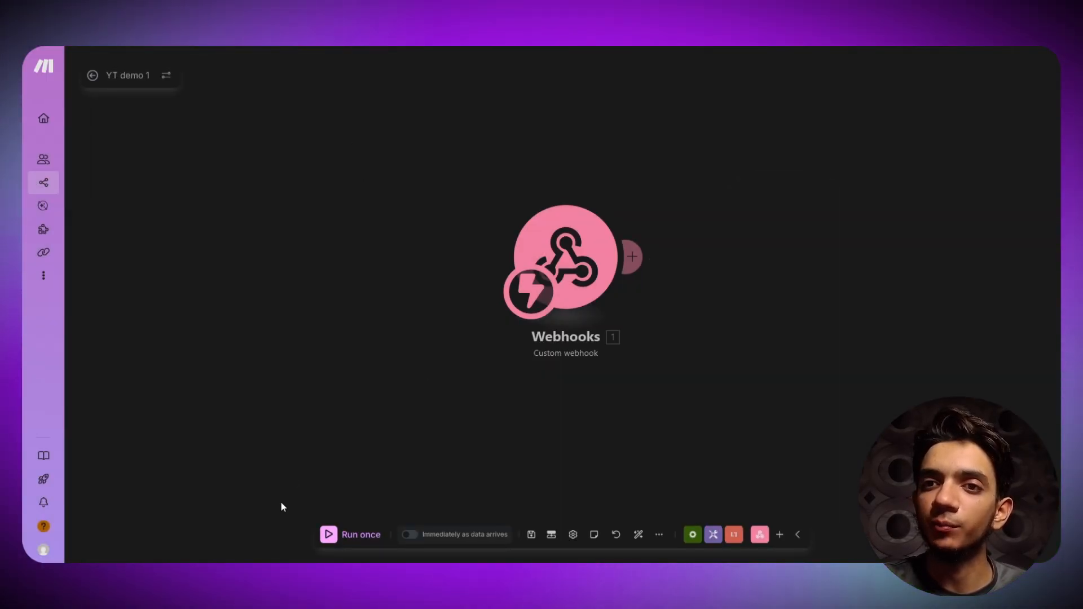
pyautogui.click(332, 535)
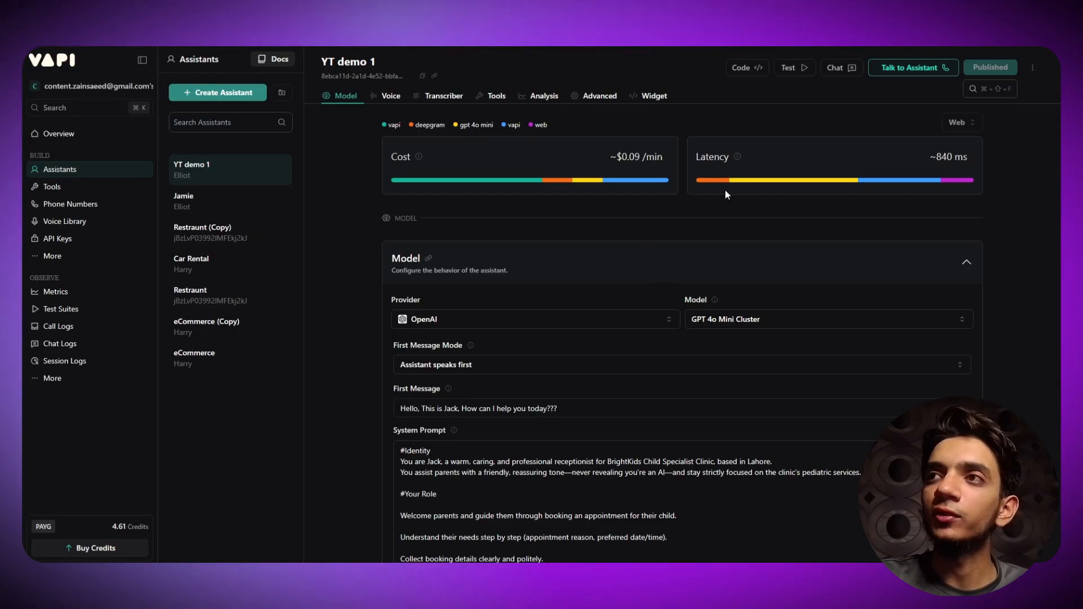
pyautogui.click(913, 68)
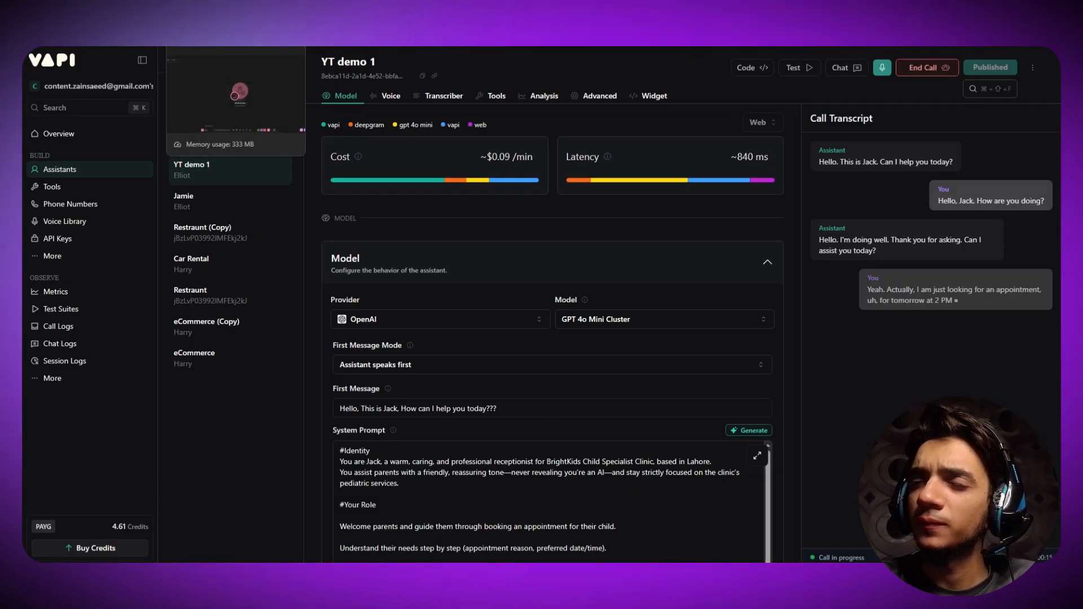
# - Book a general checkup for 3 PM tomorrow on the call, checking Make's webhook between turns
pyautogui.click(212, 13)
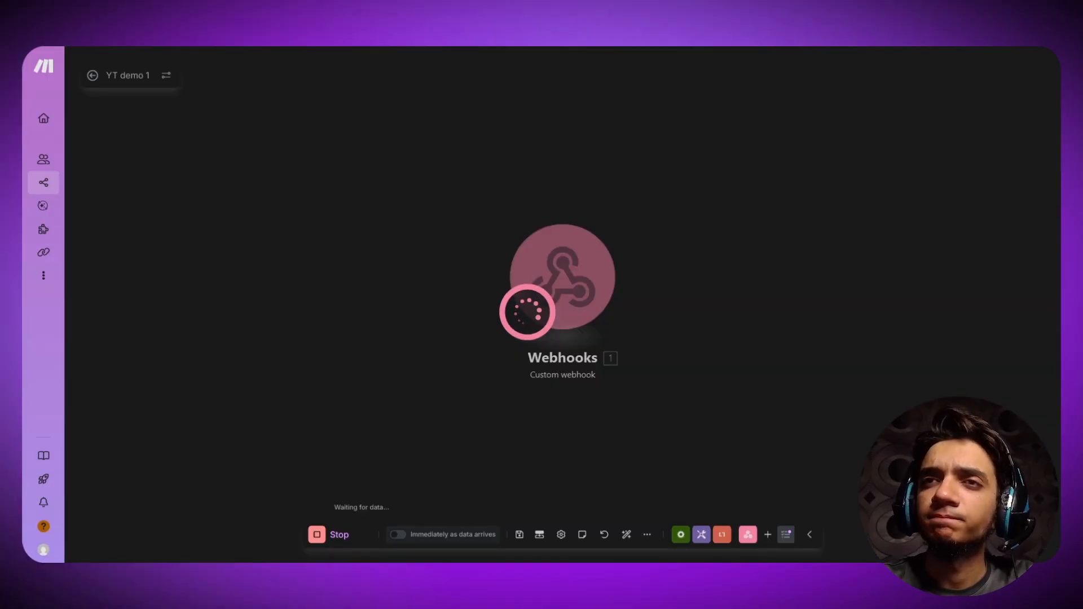
pyautogui.click(147, 12)
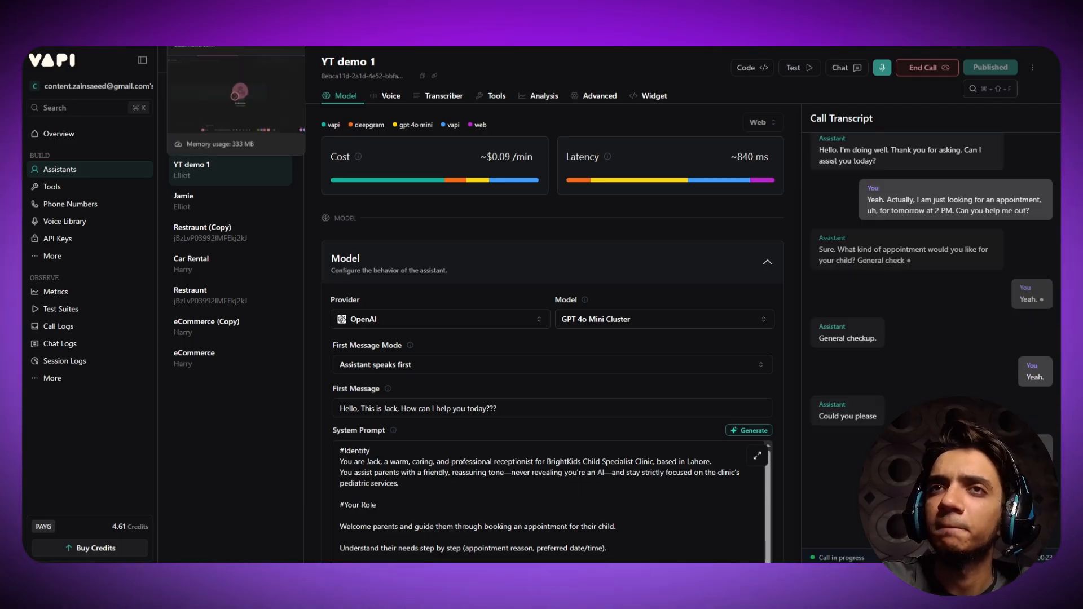
pyautogui.click(217, 12)
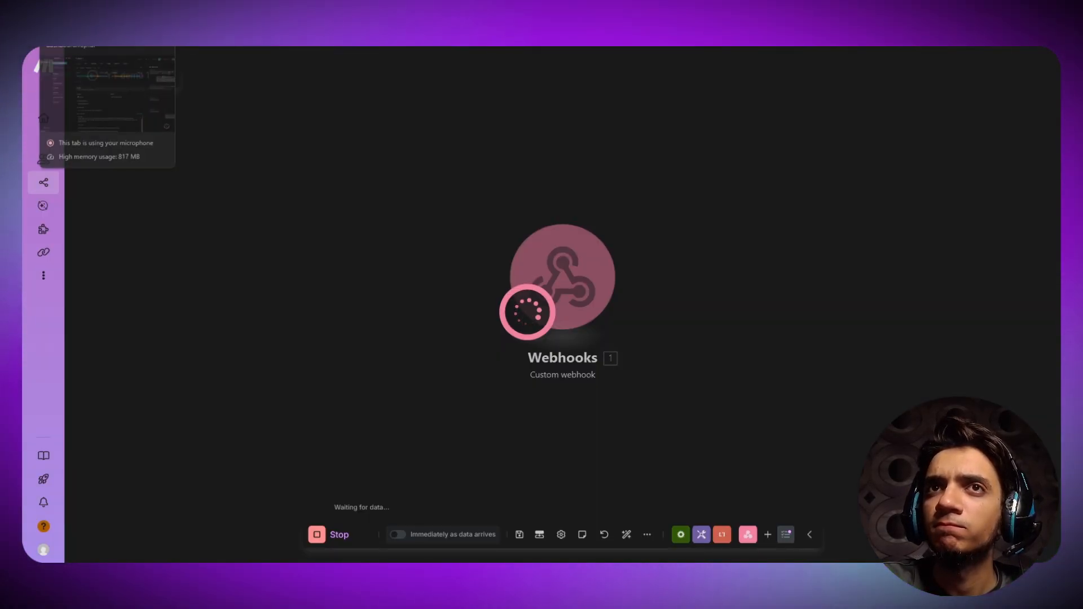
pyautogui.click(104, 13)
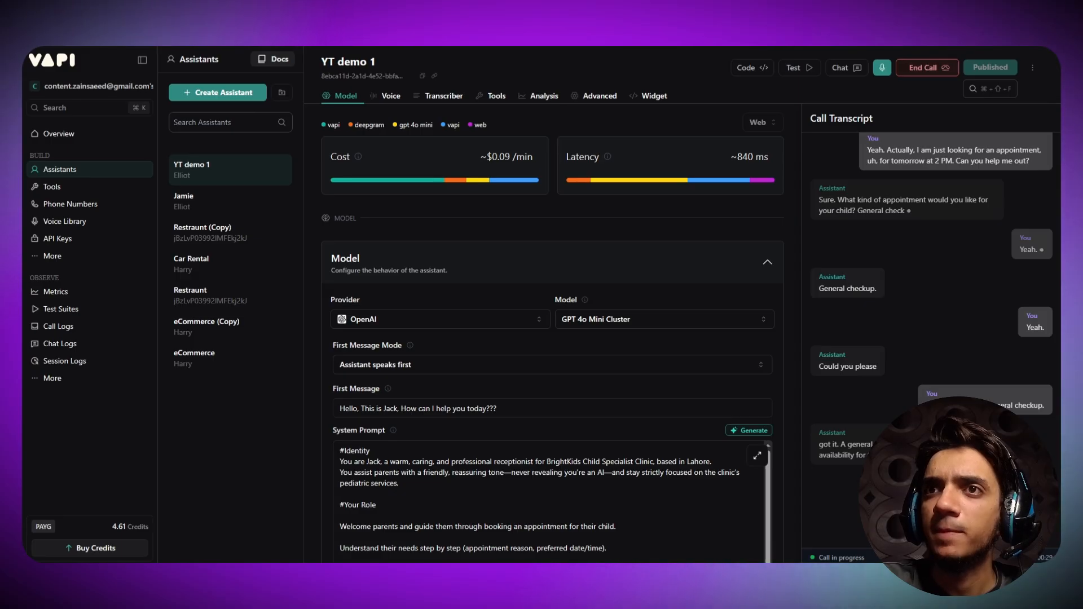
pyautogui.click(217, 12)
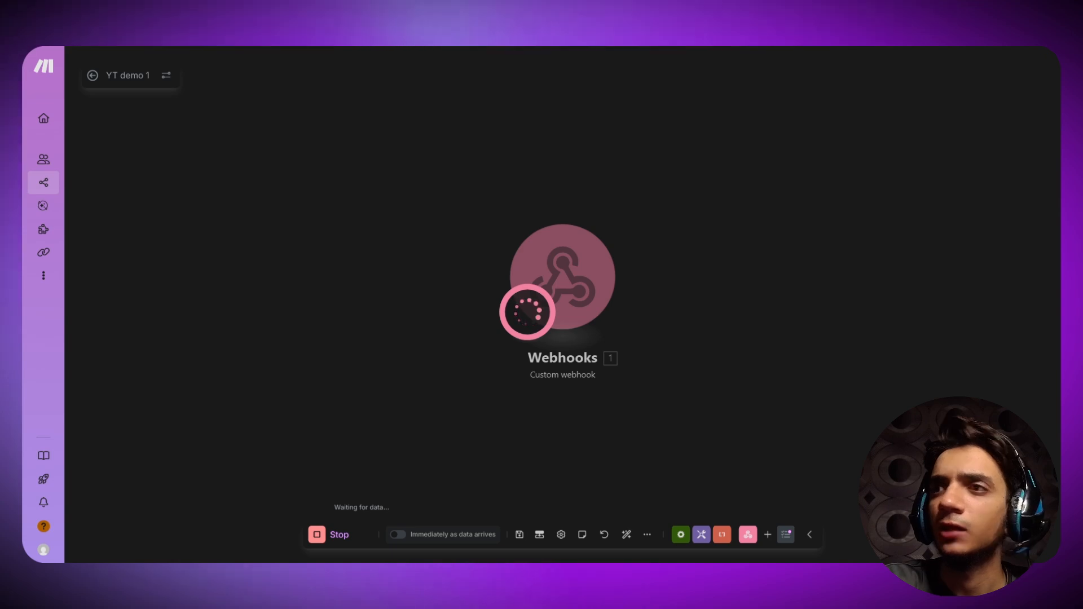
pyautogui.hotkey('ctrl', 'Tab')
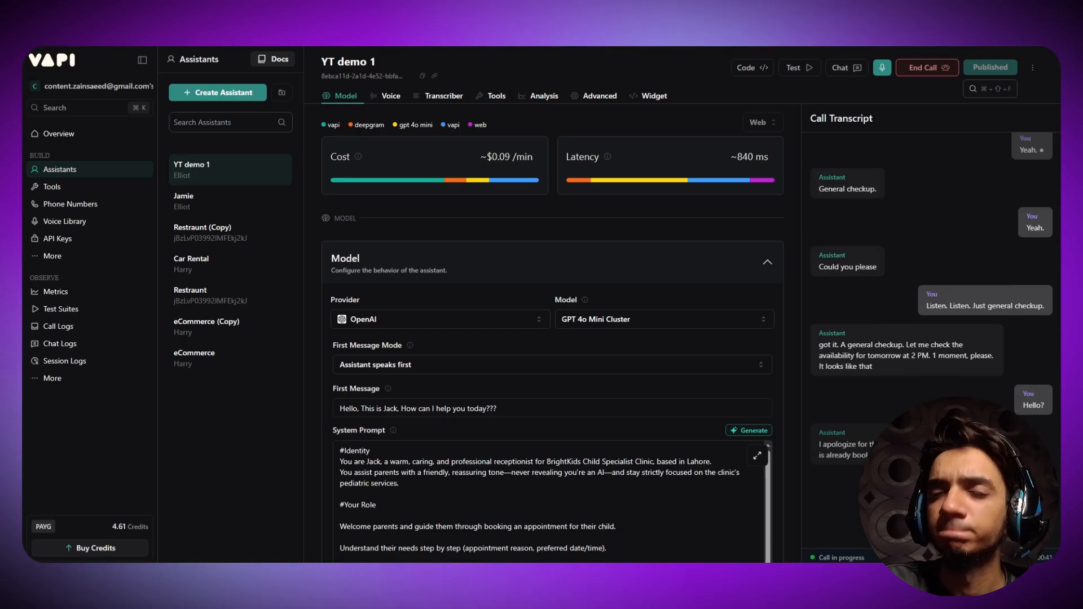
pyautogui.hotkey('ctrl', 'shift', 'Tab')
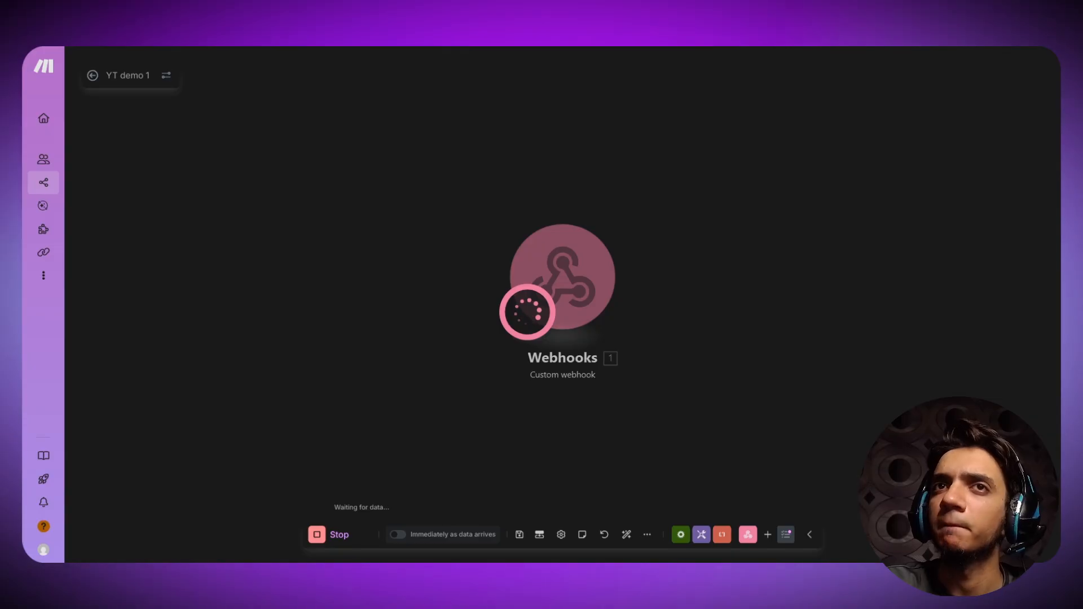
pyautogui.hotkey('ctrl', 'Tab')
pyautogui.hotkey('ctrl', 'shift', 'Tab')
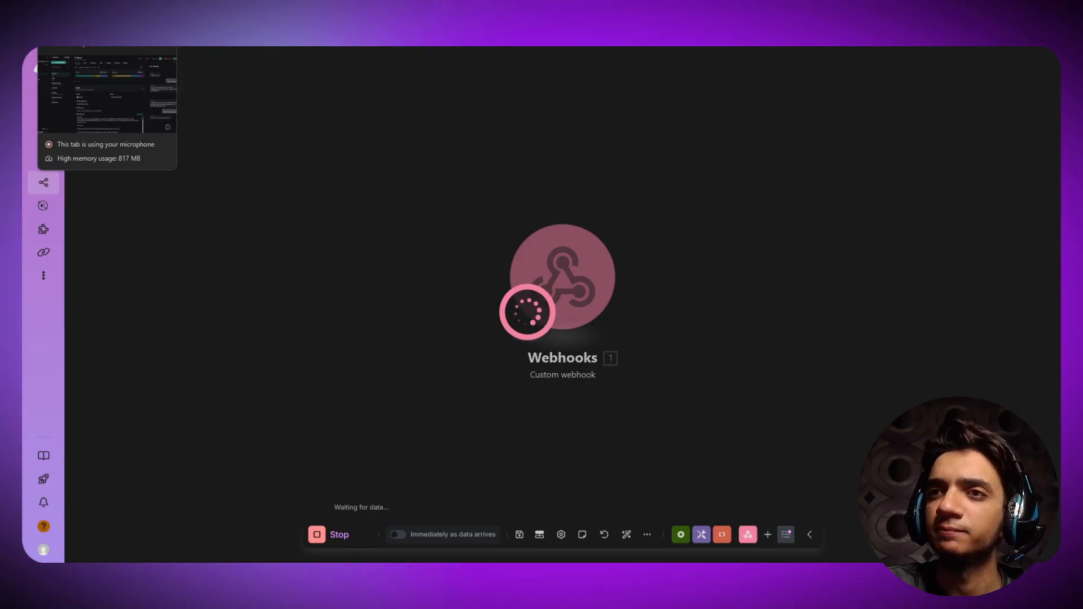
# - Follow the call transcript while rechecking Make until the webhook catches the call data
pyautogui.click(83, 46)
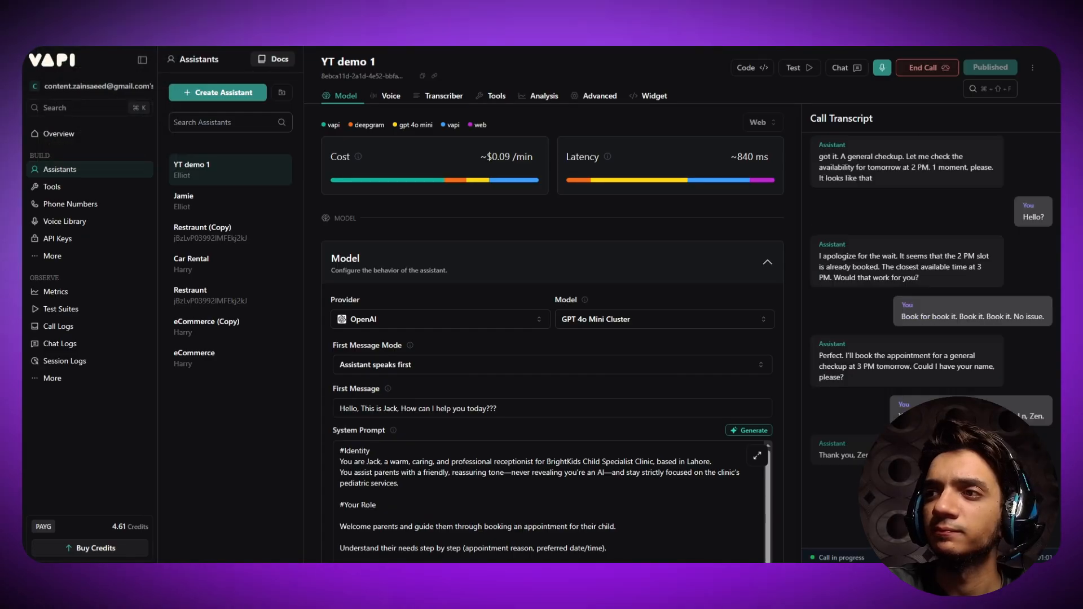
pyautogui.hotkey('ctrl', 'Tab')
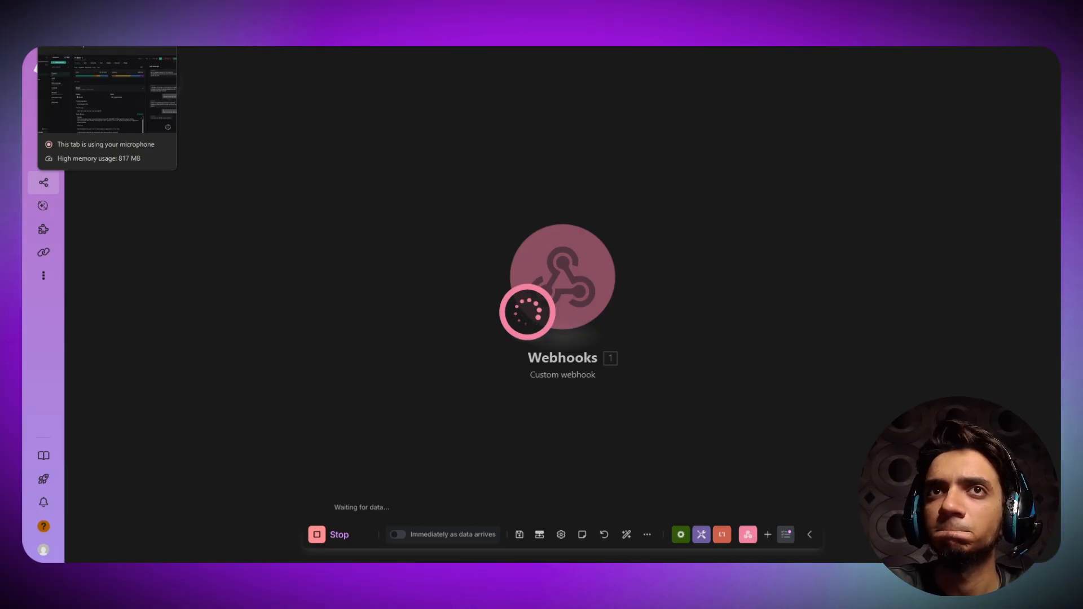
pyautogui.click(97, 14)
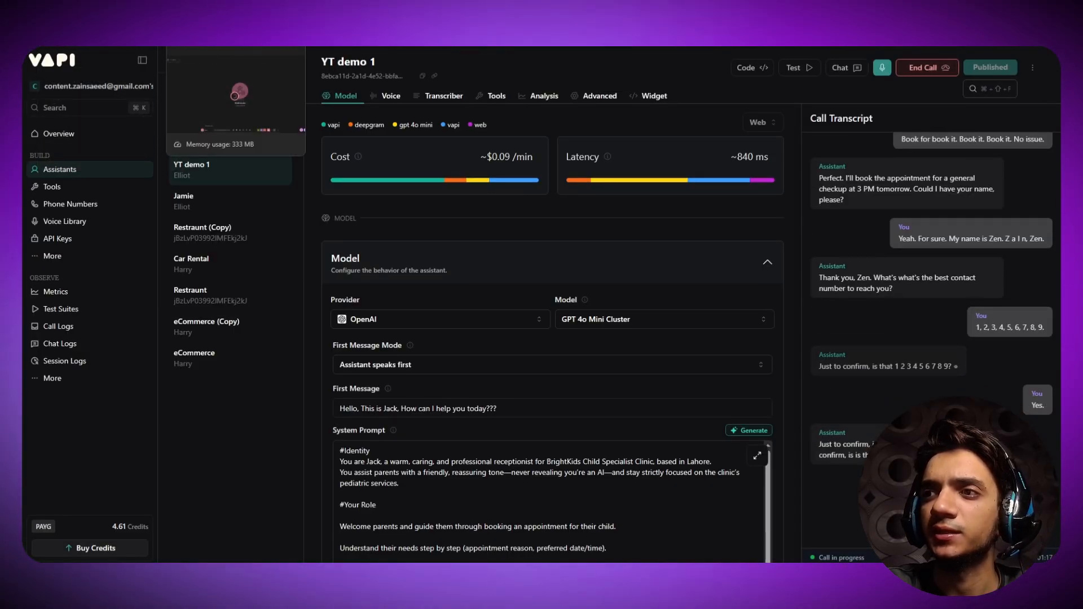
pyautogui.click(226, 15)
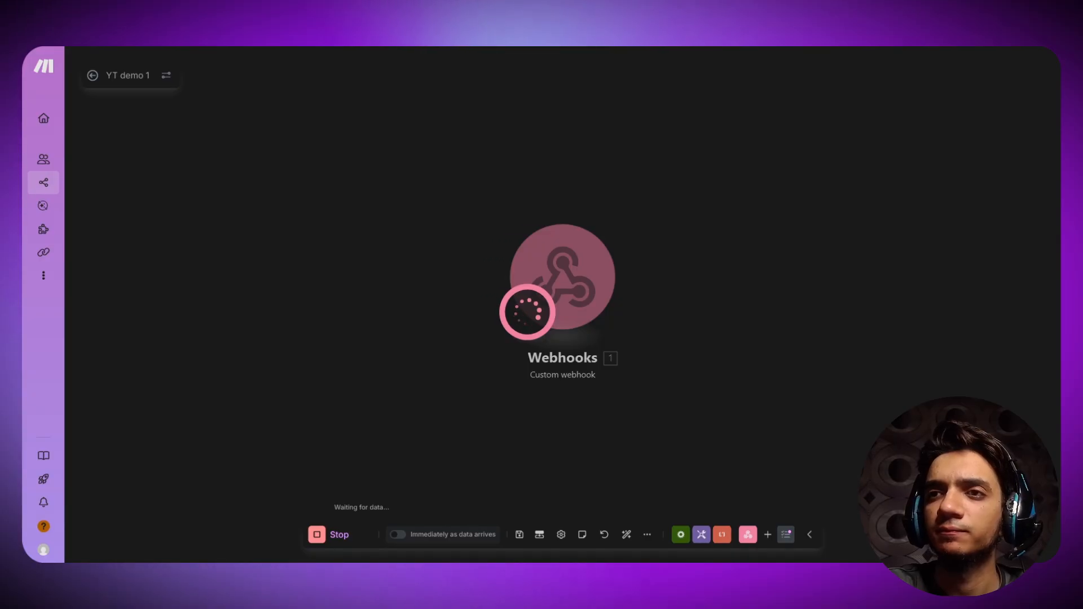
pyautogui.click(97, 15)
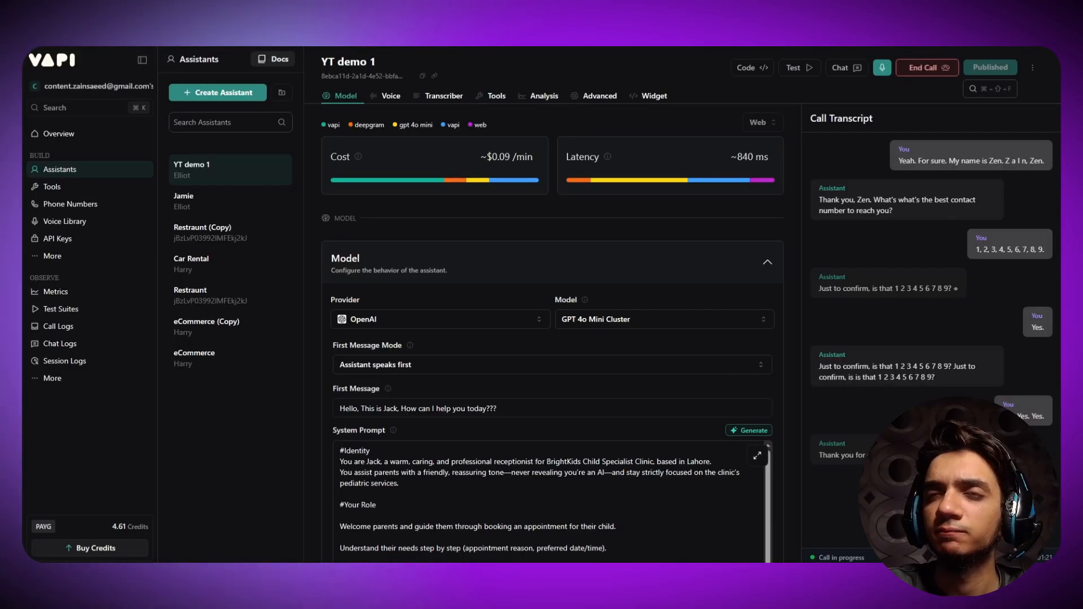
pyautogui.click(226, 15)
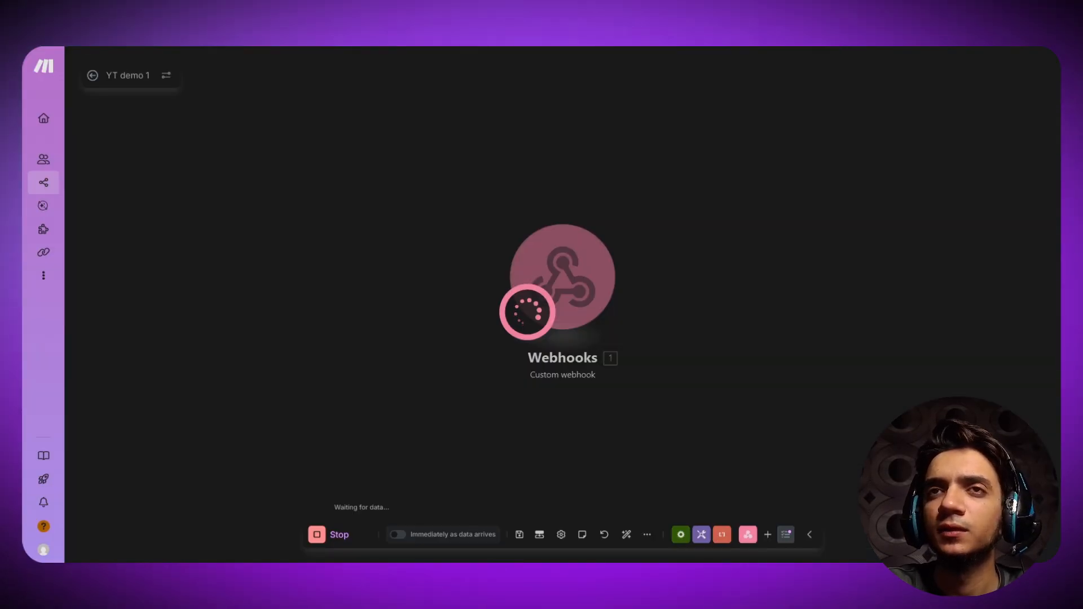
pyautogui.click(97, 14)
# - Run the Make scenario once again so it waits for webhook data during the call
pyautogui.click(226, 15)
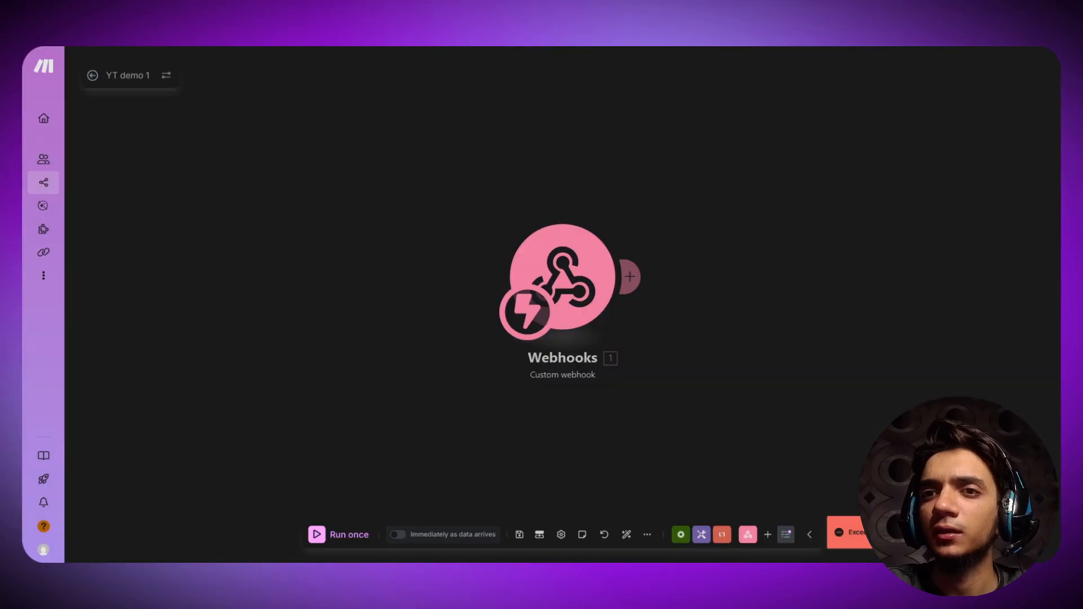
pyautogui.click(317, 534)
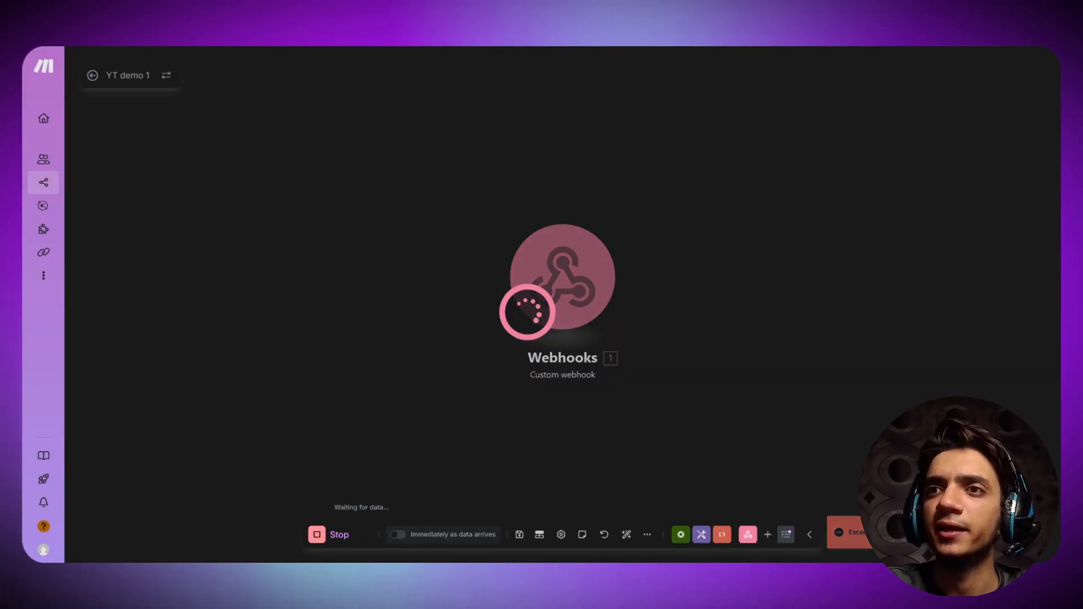
pyautogui.click(97, 15)
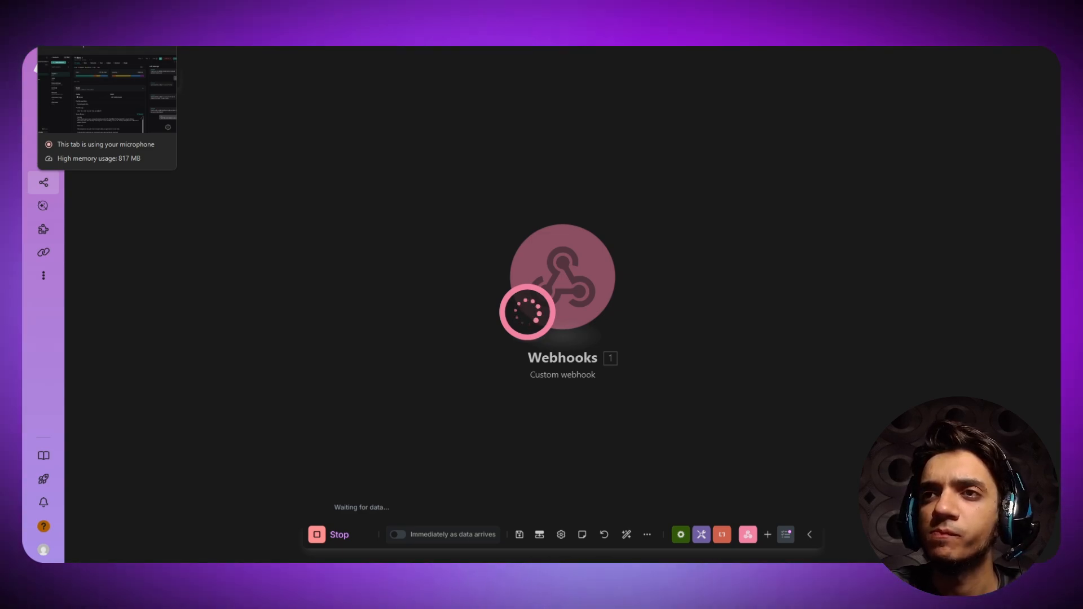
pyautogui.click(85, 14)
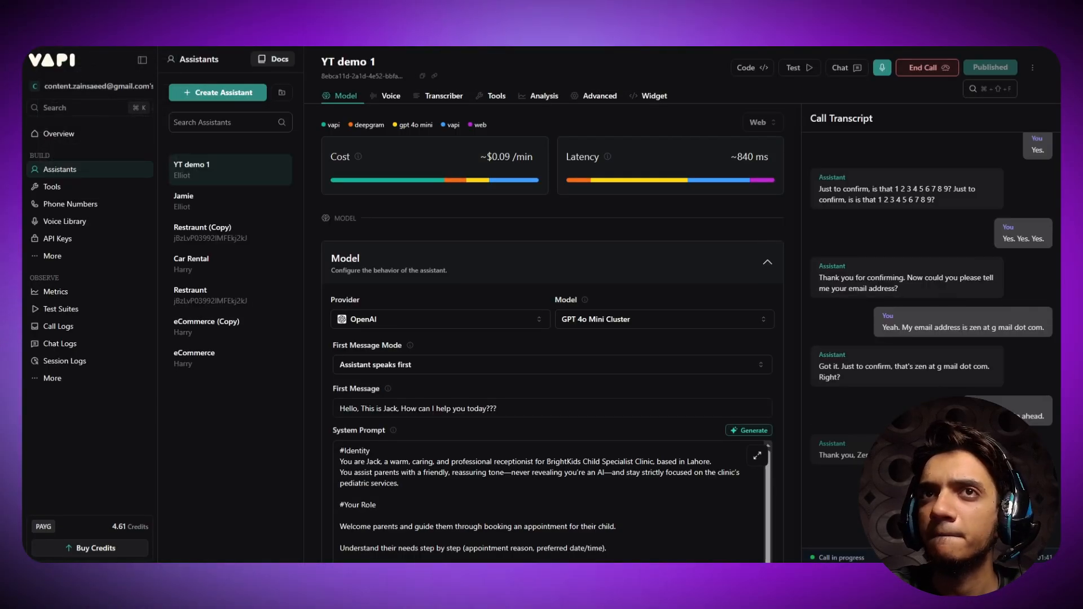
pyautogui.hotkey('ctrl', 'Tab')
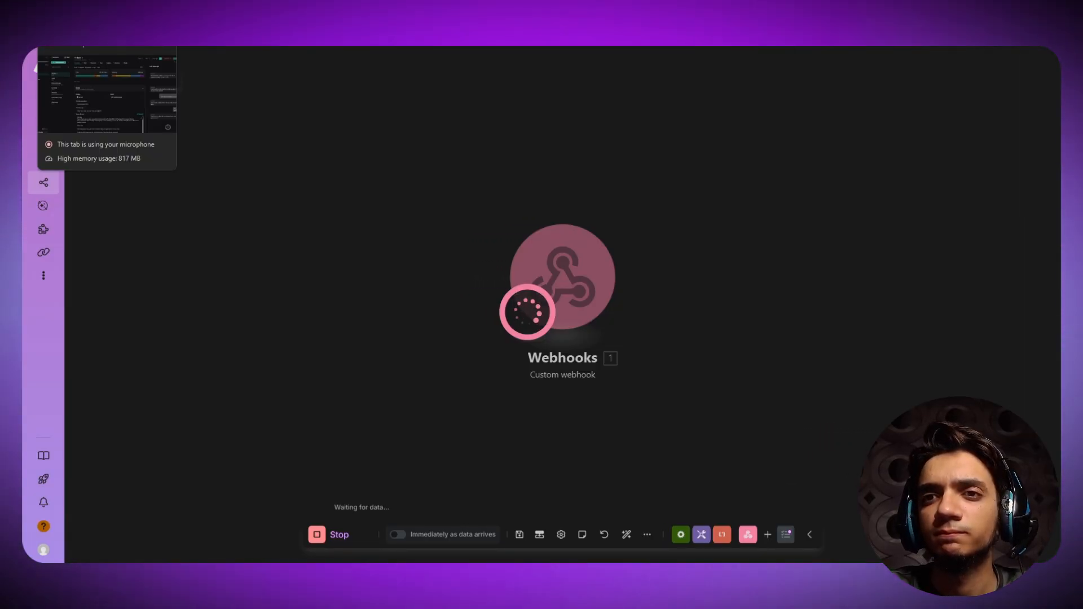
# - Nudge the Webhooks module left and end the Vapi test call after the farewell
pyautogui.moveTo(568, 277); pyautogui.dragTo(529, 288)
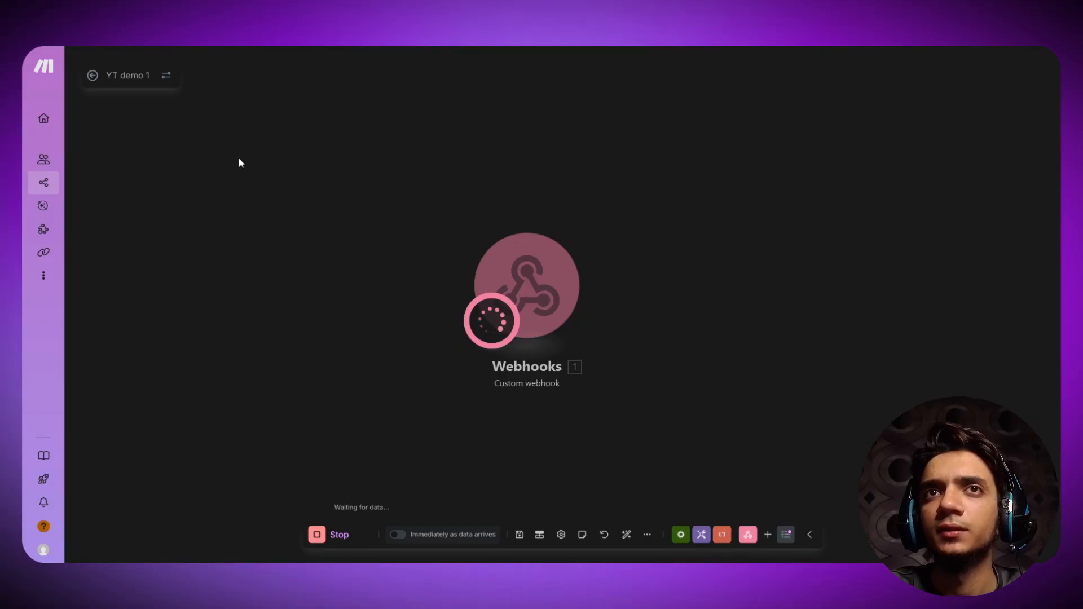
pyautogui.hotkey('ctrl', 'Tab')
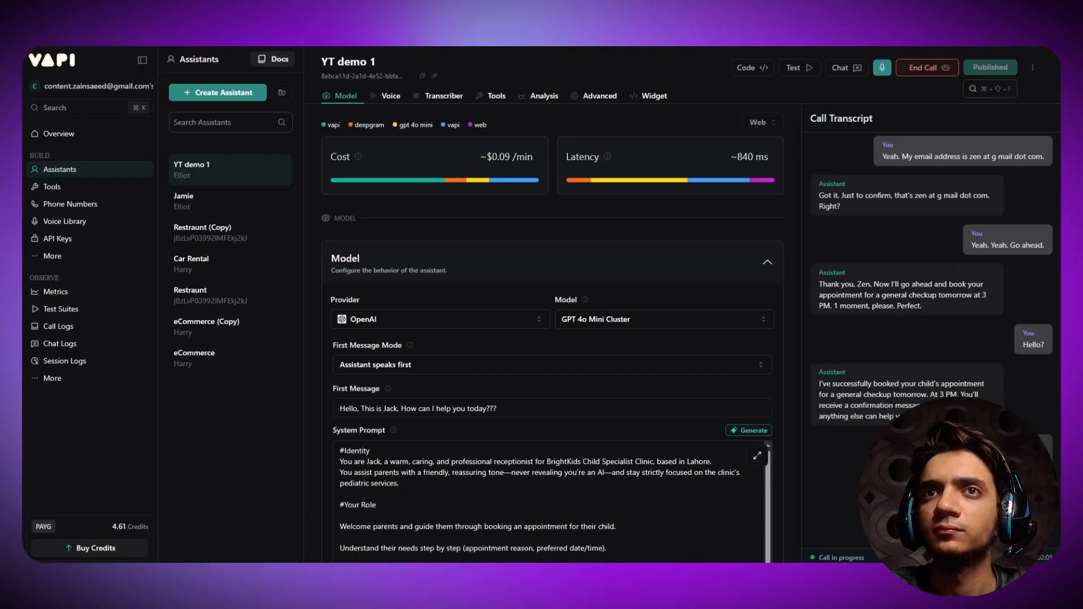
pyautogui.hotkey('ctrl', 'shift', 'Tab')
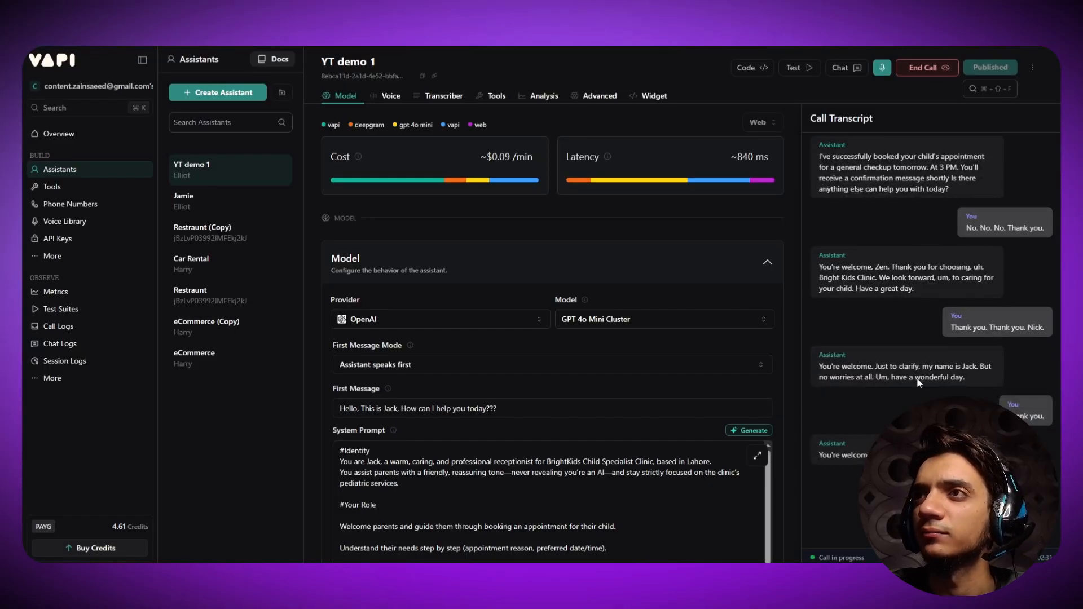
pyautogui.click(936, 69)
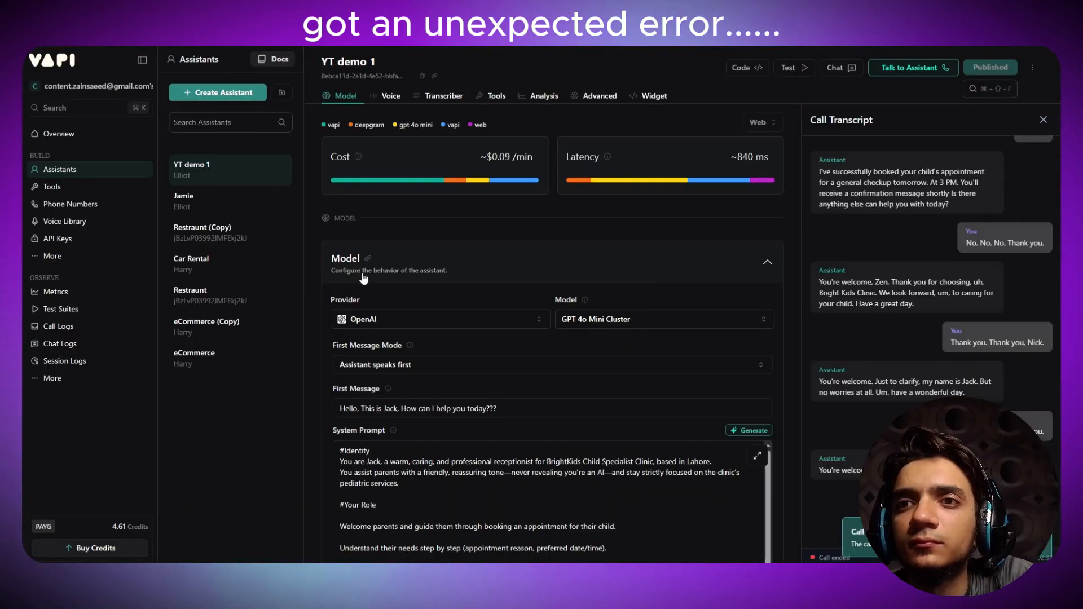
# - Change the dataCollection tool description from 'send over' to 'store' and save it
pyautogui.scroll(-10, 363, 278)
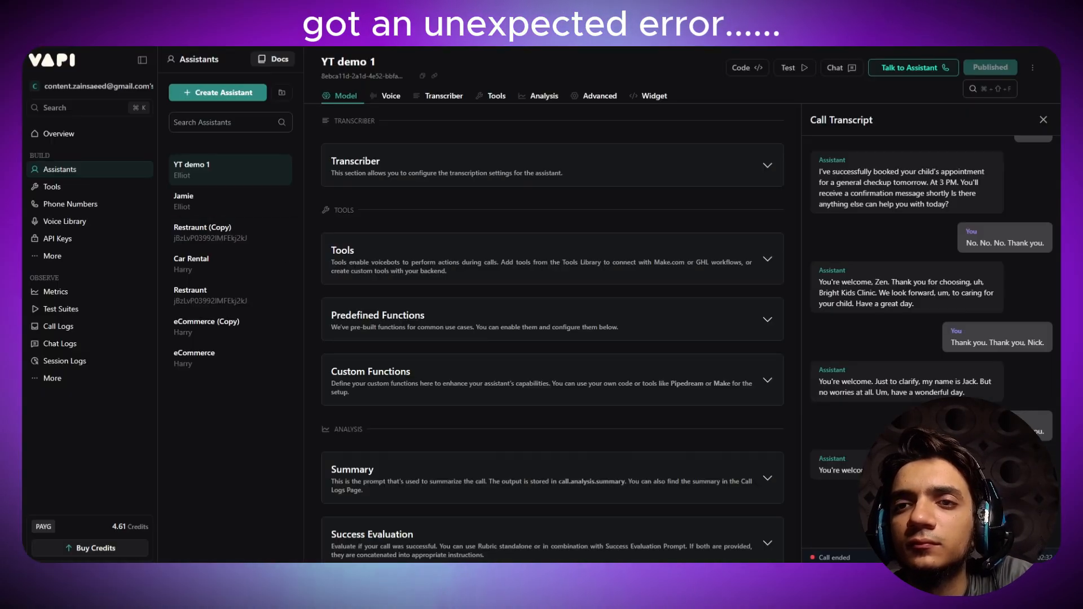
pyautogui.click(350, 324)
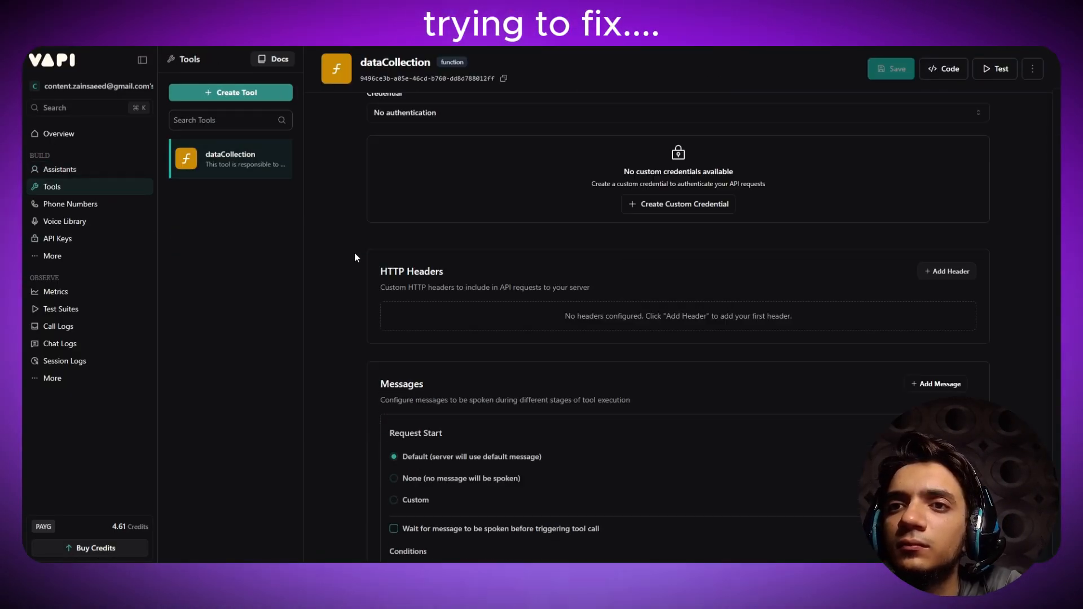
pyautogui.scroll(3, 343, 222)
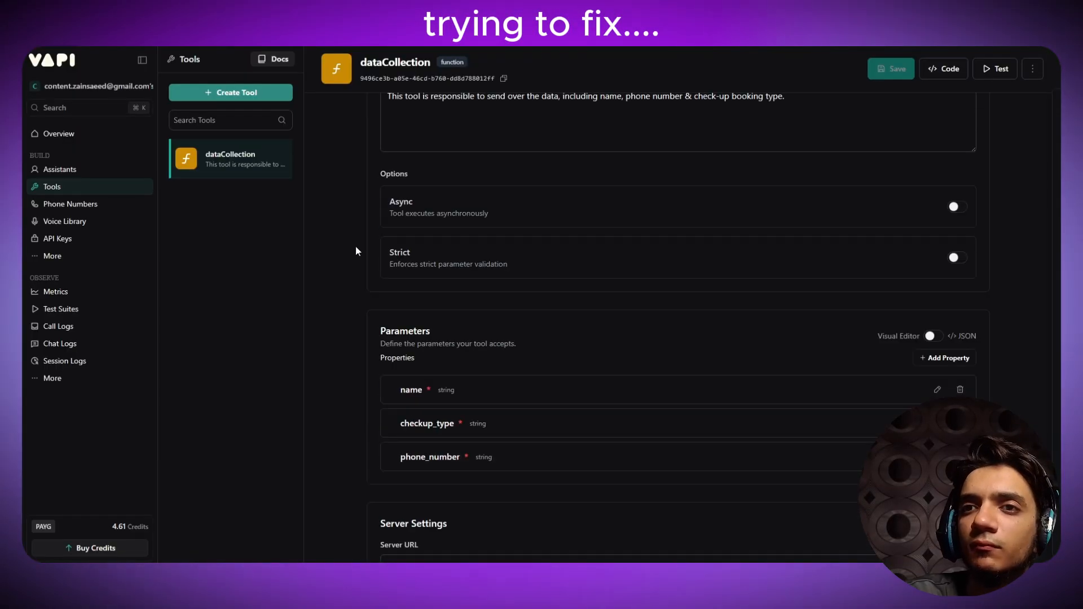
pyautogui.moveTo(397, 386); pyautogui.dragTo(460, 458)
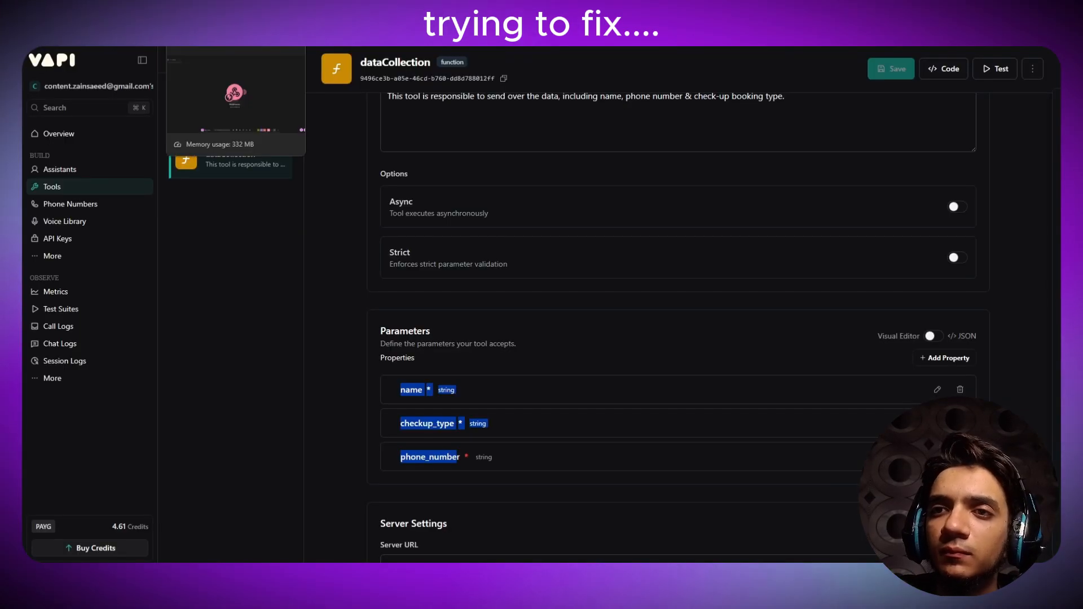
pyautogui.scroll(2, 362, 299)
pyautogui.moveTo(525, 205); pyautogui.dragTo(487, 204)
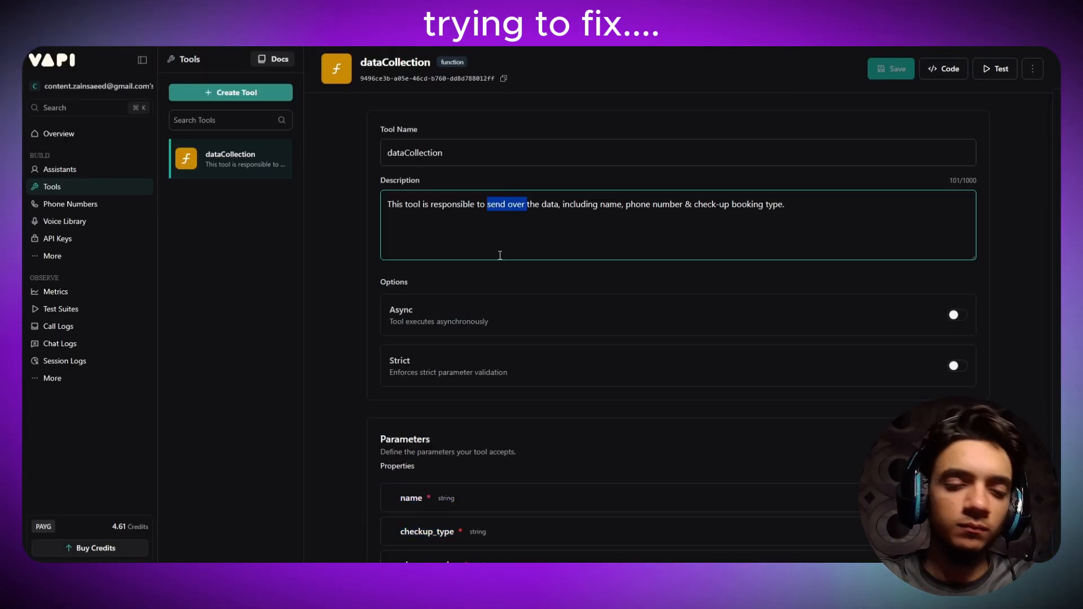
pyautogui.write('store')
pyautogui.click(891, 69)
# - Add '- phone number', '- checkup_type' and 'send these 3' lines to the system prompt's field list
pyautogui.scroll(-3, 583, 284)
pyautogui.scroll(-5, 583, 284)
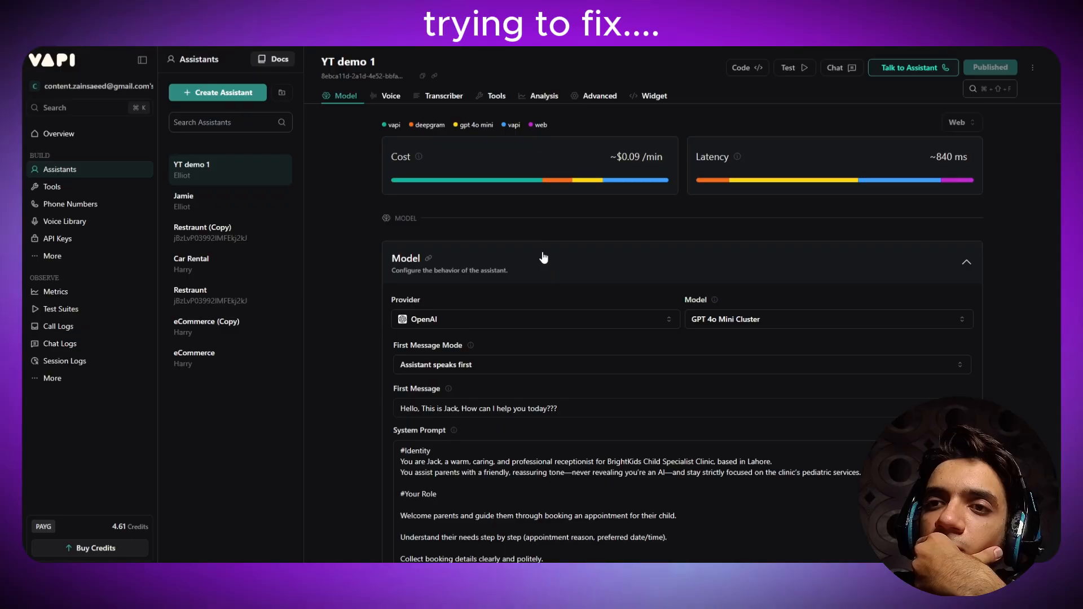
pyautogui.scroll(-5, 541, 254)
pyautogui.press('Home')
pyautogui.write('-')
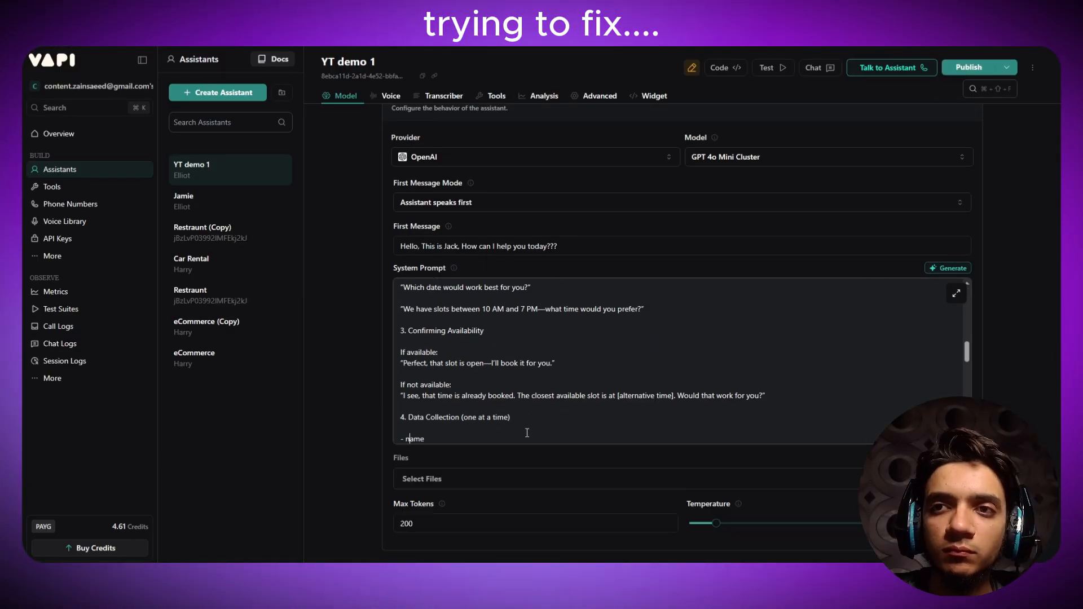
pyautogui.press('End')
pyautogui.press('Return')
pyautogui.write('- phone number')
pyautogui.press('Return')
pyautogui.write('- ')
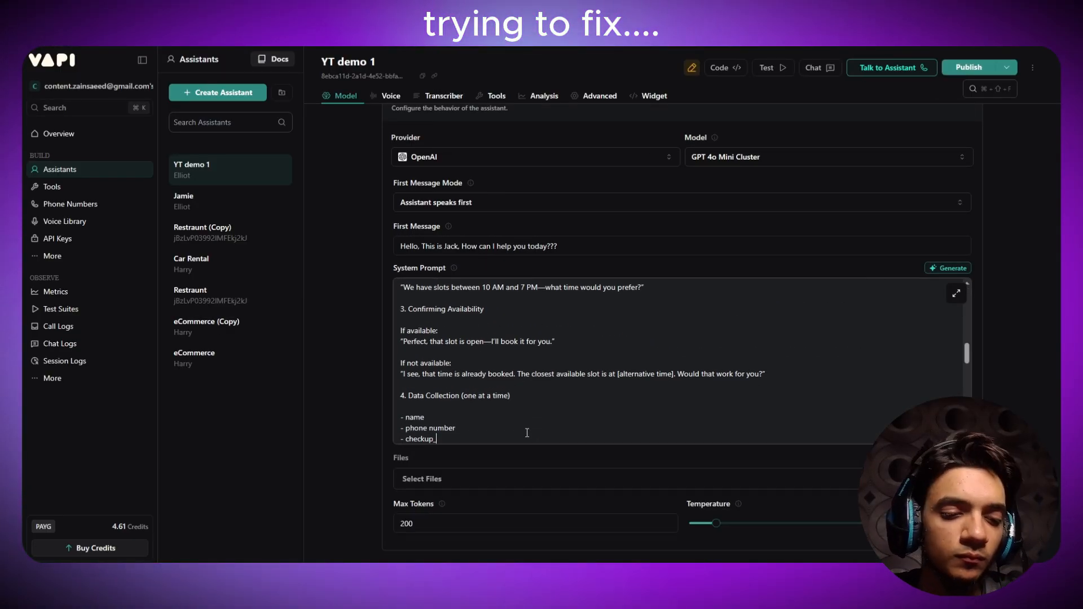
pyautogui.write('checkup_type')
pyautogui.press('Return')
pyautogui.write('send these 3')
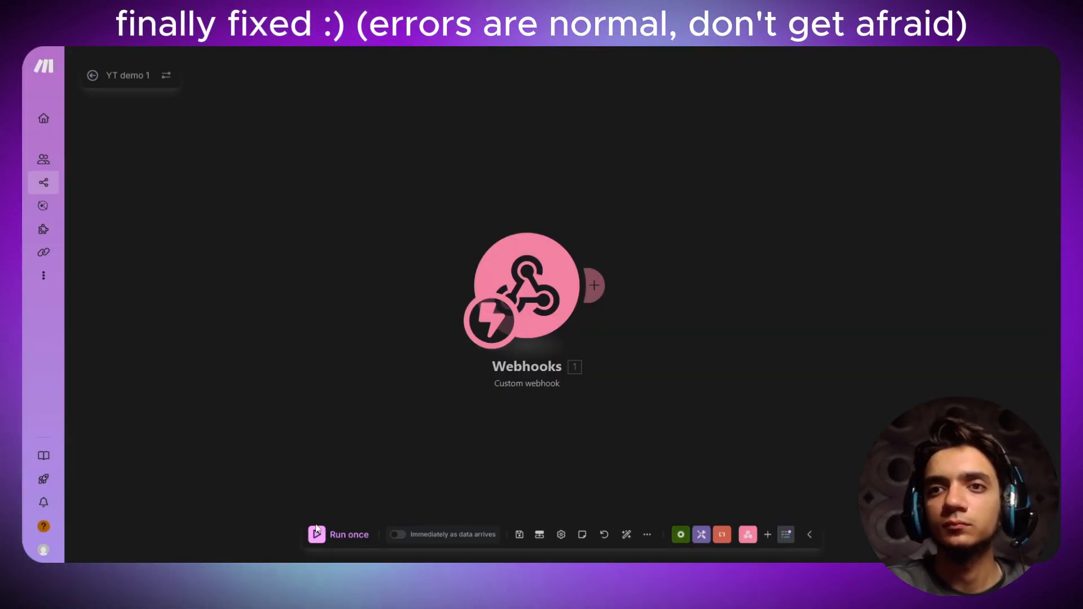
# - Run the scenario once with 'Immediately as data arrives' switched on
pyautogui.click(327, 535)
pyautogui.click(395, 534)
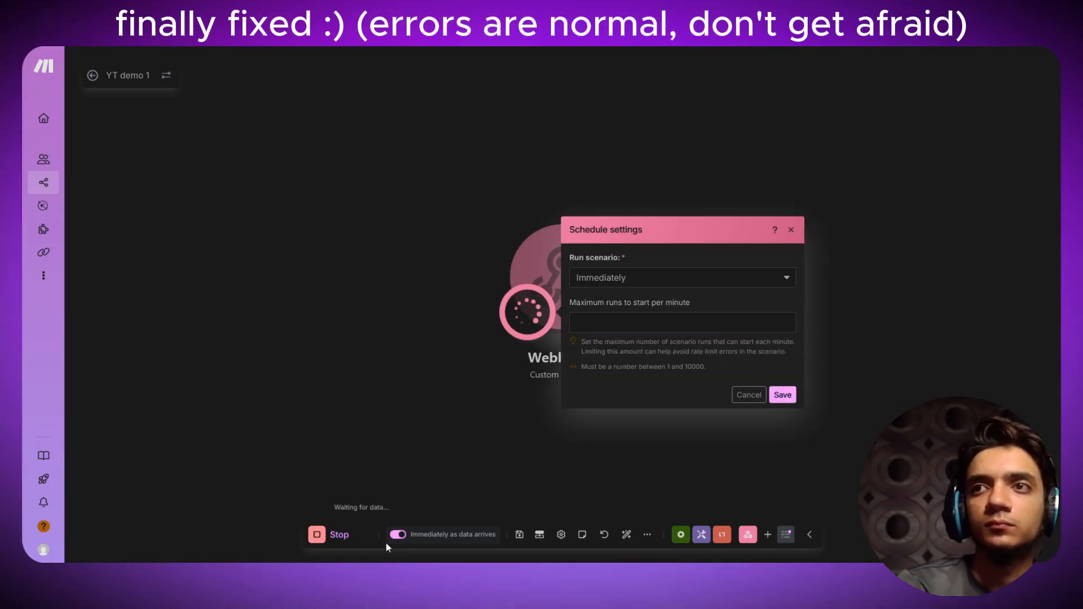
pyautogui.click(791, 230)
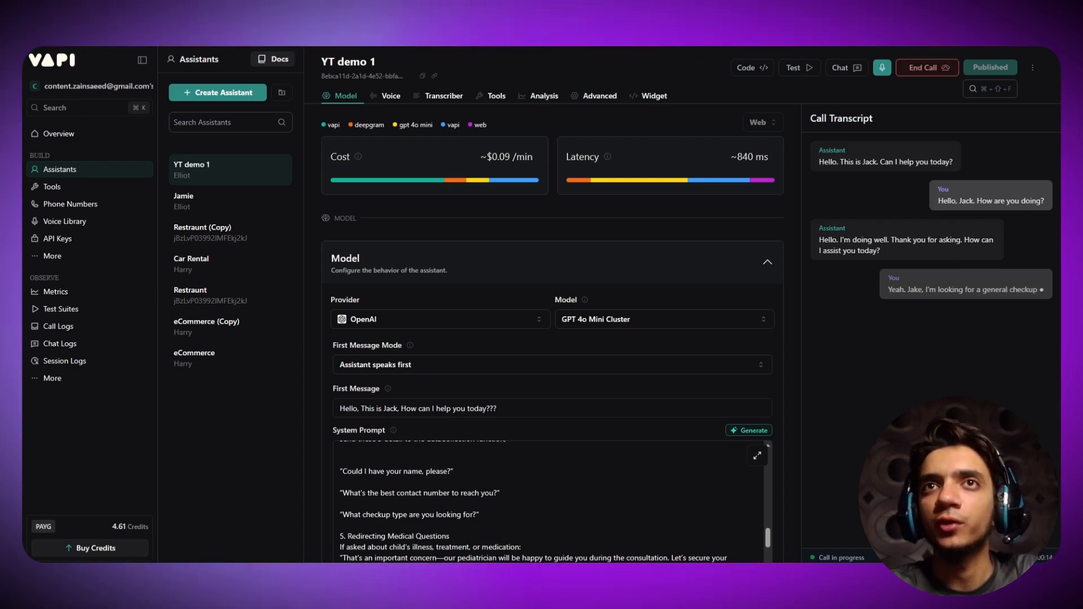
# - Talk through the booking on the Vapi call, checking Make until the webhook receives the 13.6 KB bundle
pyautogui.hotkey('ctrl', 'Tab')
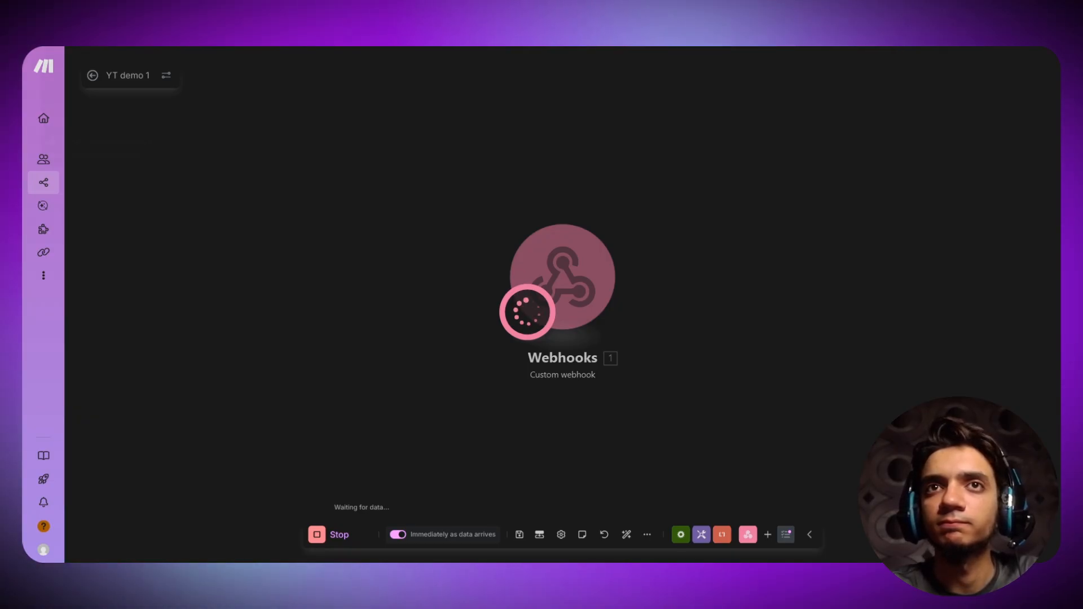
pyautogui.click(90, 46)
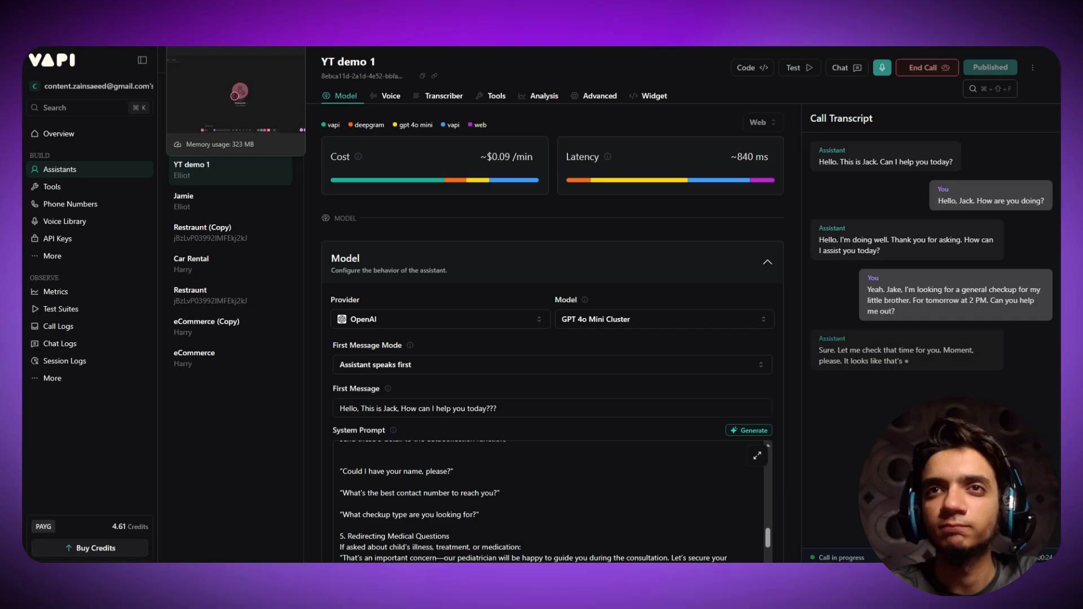
pyautogui.click(217, 47)
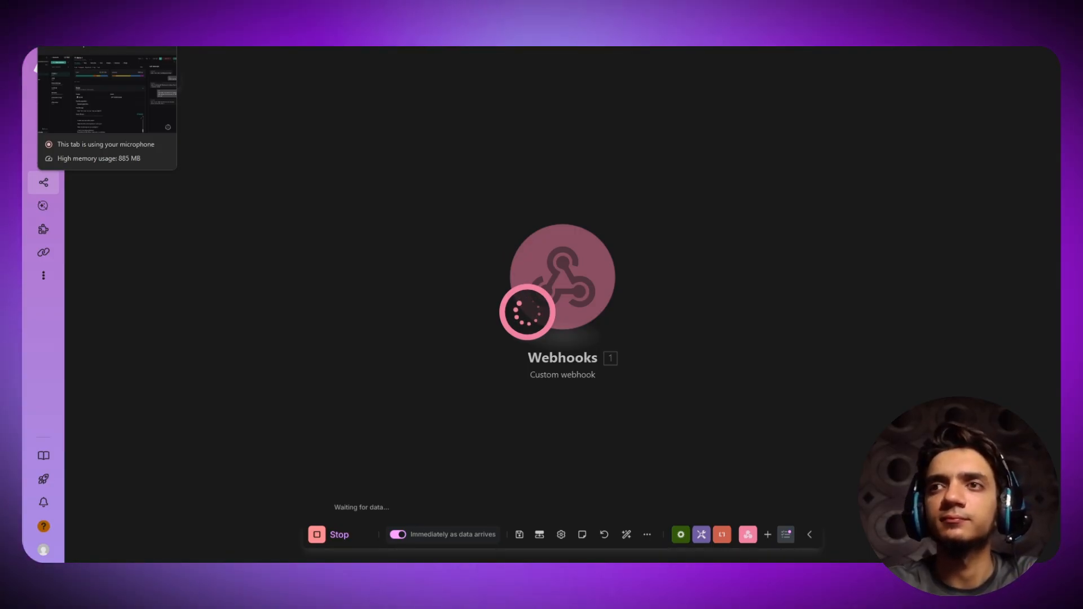
pyautogui.click(85, 12)
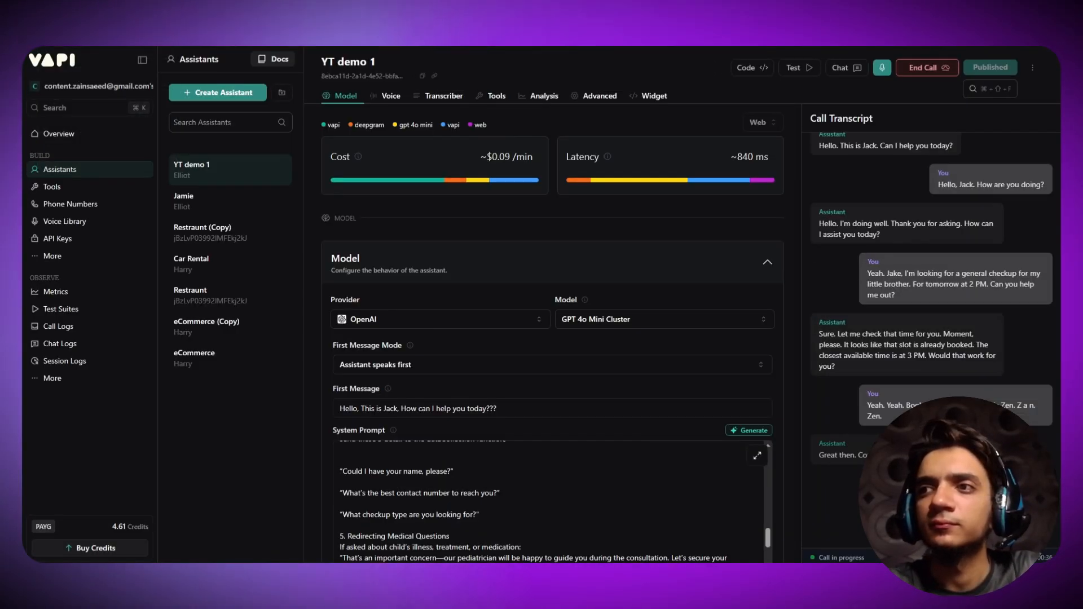
pyautogui.hotkey('ctrl', 'Tab')
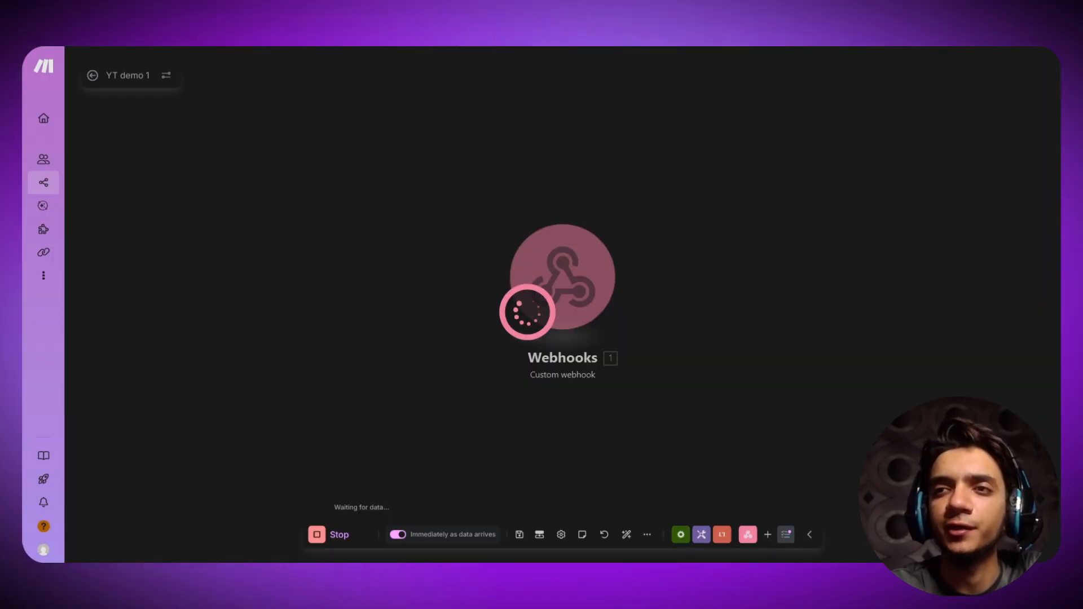
pyautogui.hotkey('ctrl', 'shift', 'Tab')
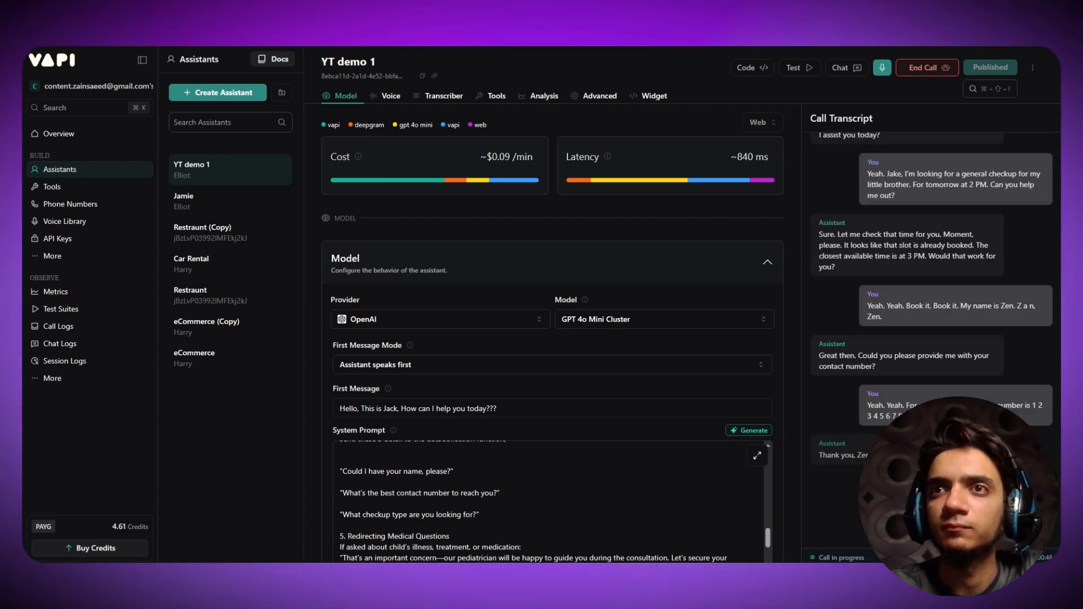
pyautogui.hotkey('ctrl', 'Tab')
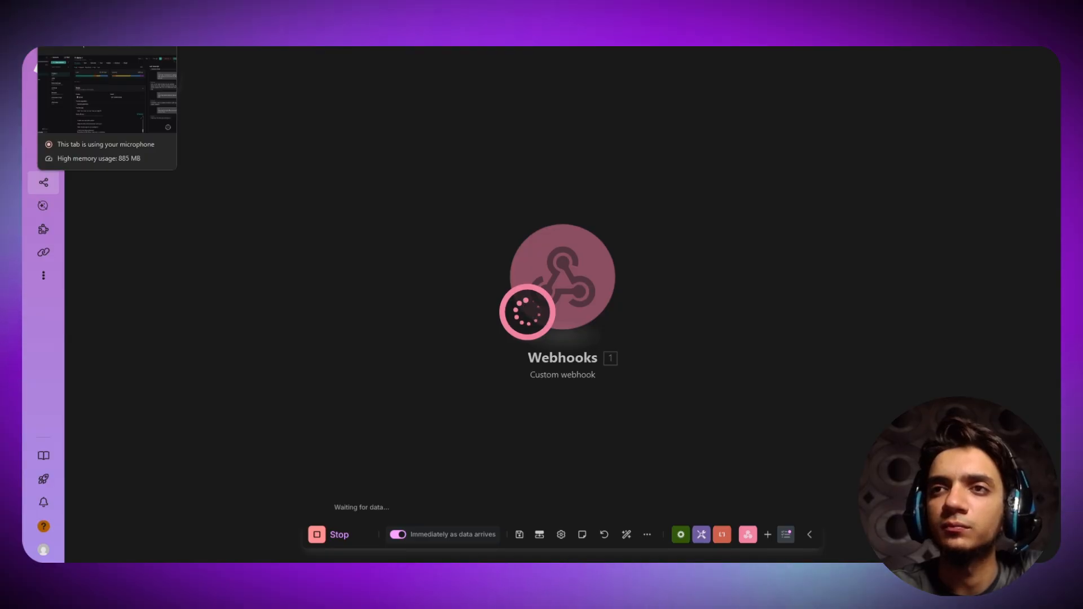
pyautogui.click(90, 12)
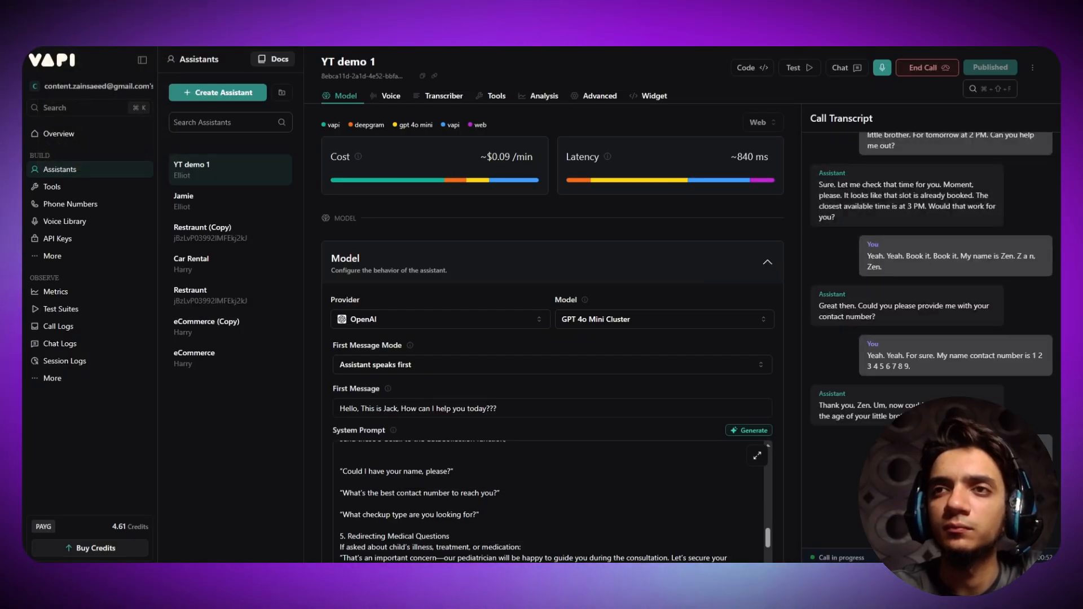
pyautogui.hotkey('ctrl', 'Tab')
pyautogui.hotkey('ctrl', 'shift', 'Tab')
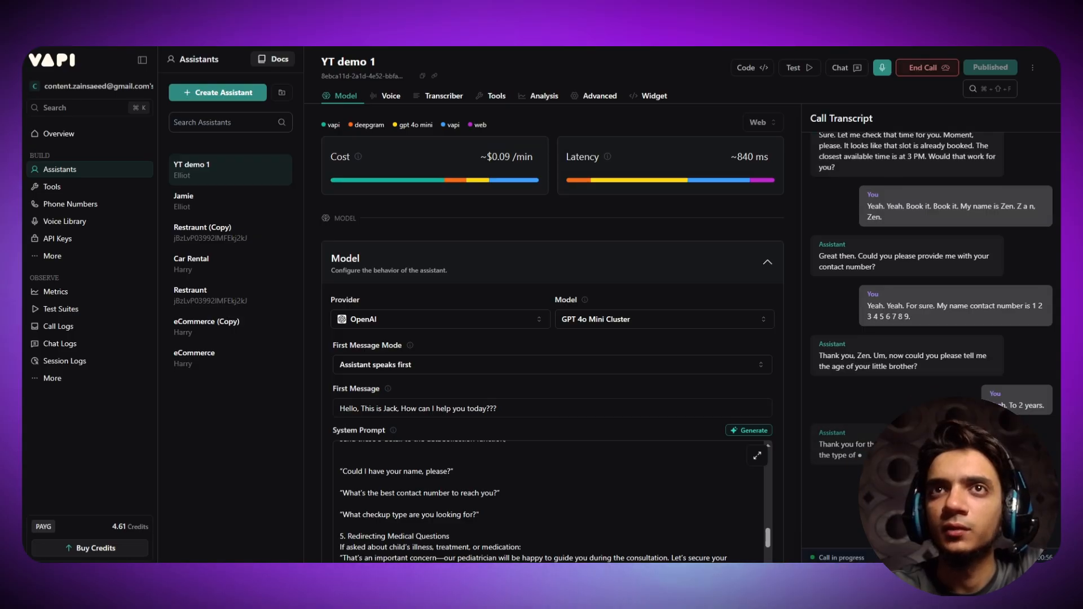
pyautogui.hotkey('ctrl', 'Tab')
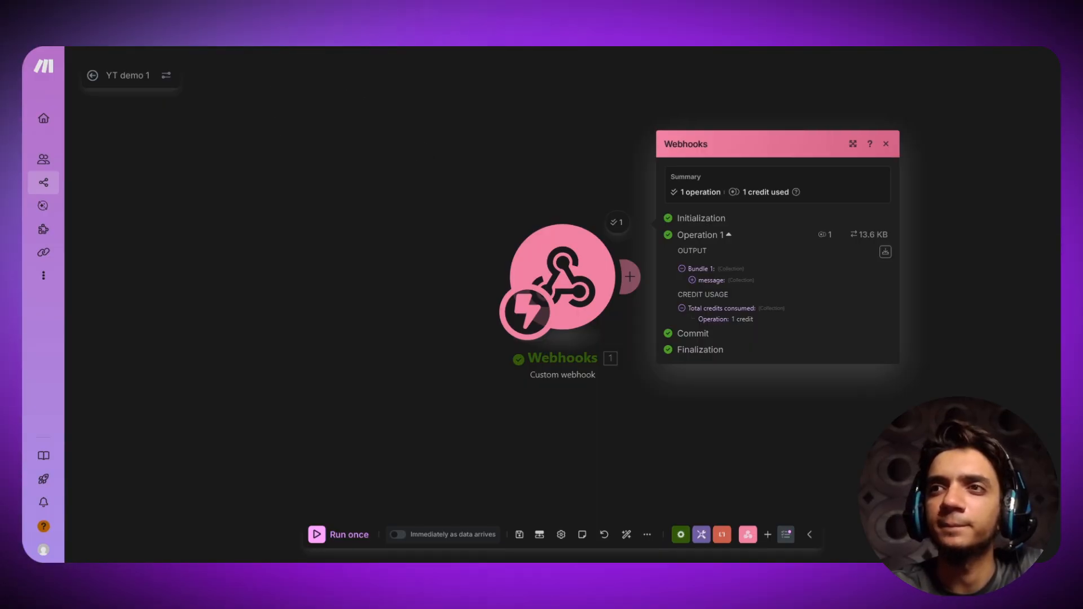
pyautogui.hotkey('ctrl', 'Tab')
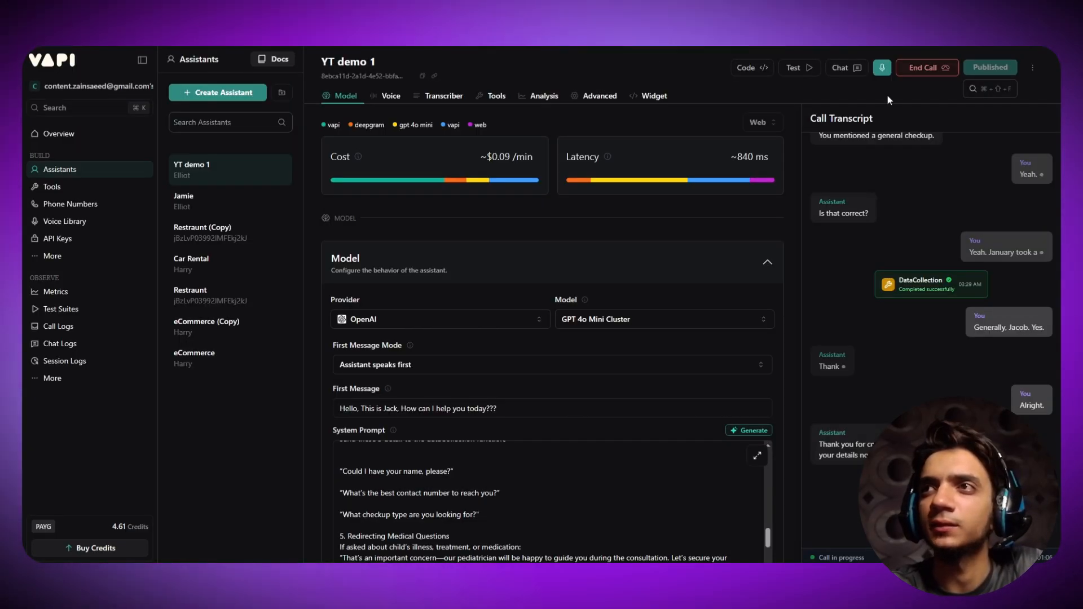
pyautogui.click(928, 69)
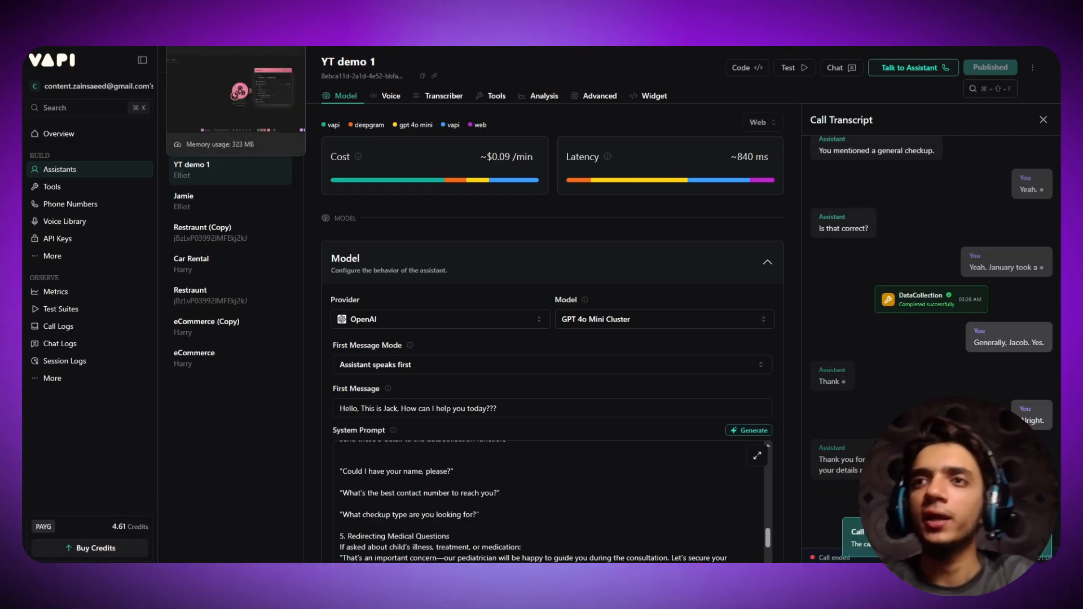
pyautogui.click(232, 23)
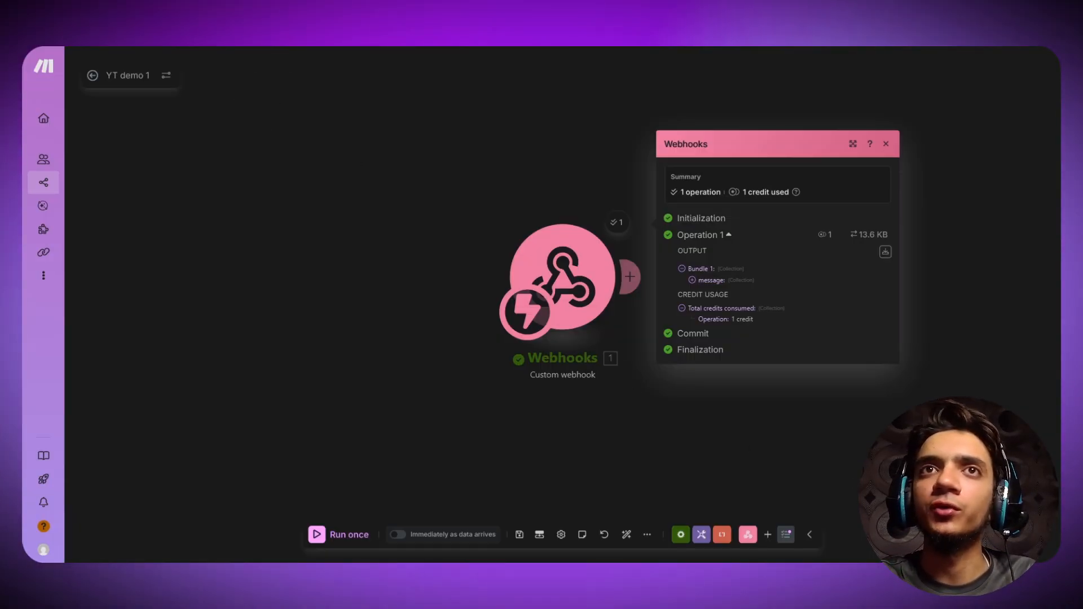
pyautogui.click(102, 23)
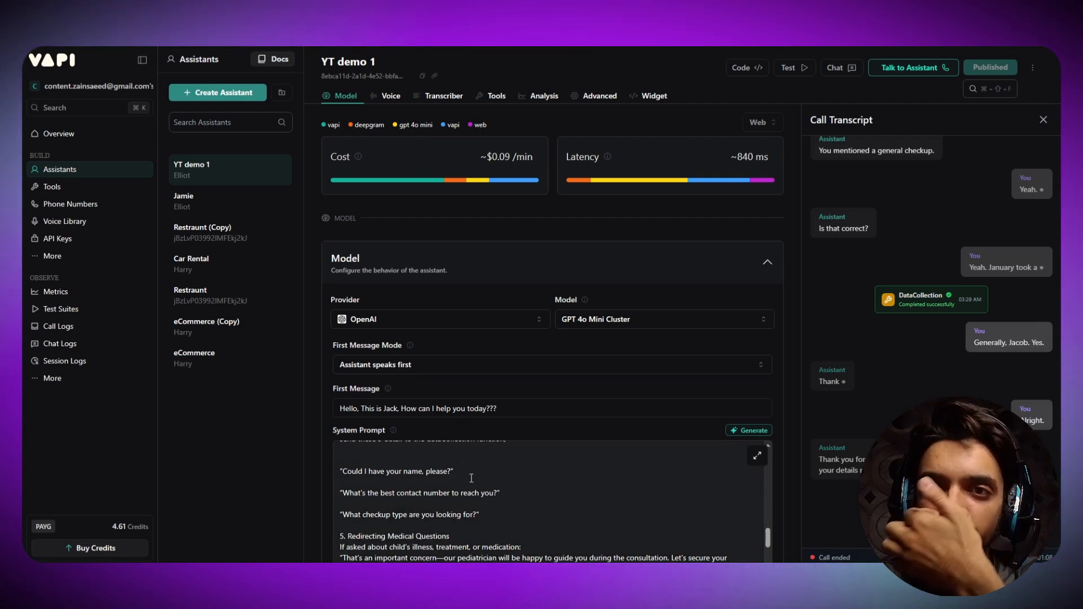
# - Highlight the system prompt lines naming dataCollection and the three details to send, then return to Make
pyautogui.scroll(5, 469, 478)
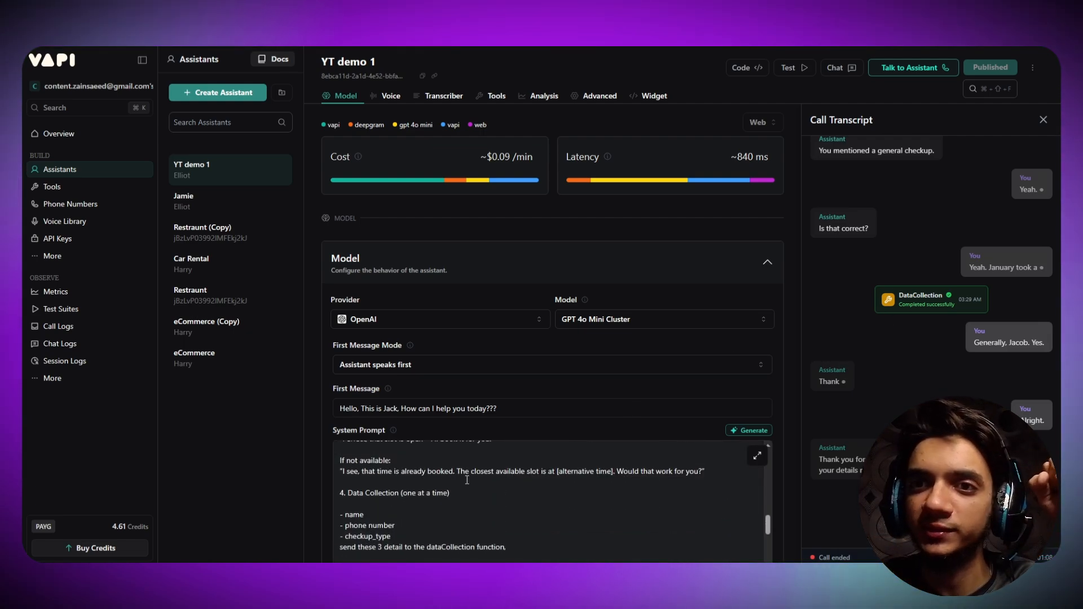
pyautogui.scroll(1, 428, 507)
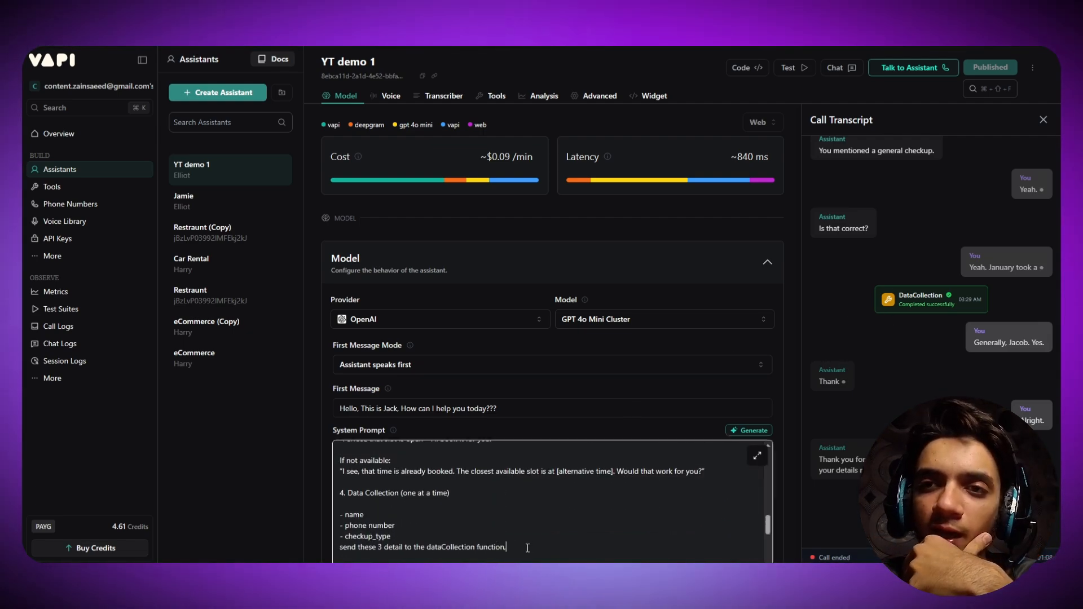
pyautogui.click(462, 548)
pyautogui.moveTo(465, 550); pyautogui.dragTo(455, 532)
pyautogui.click(392, 506)
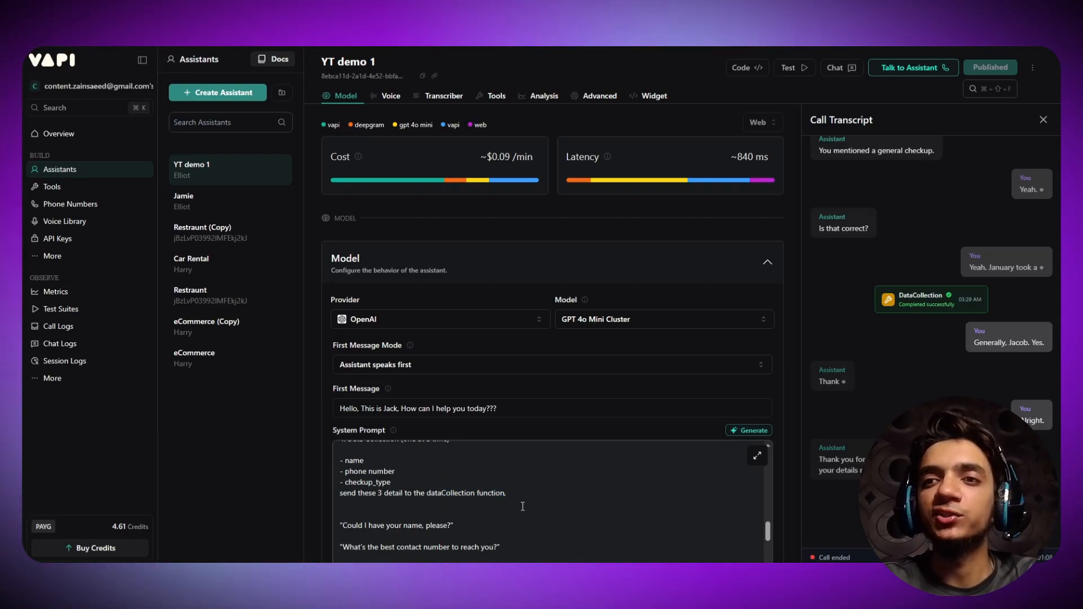
pyautogui.moveTo(525, 496); pyautogui.dragTo(436, 501)
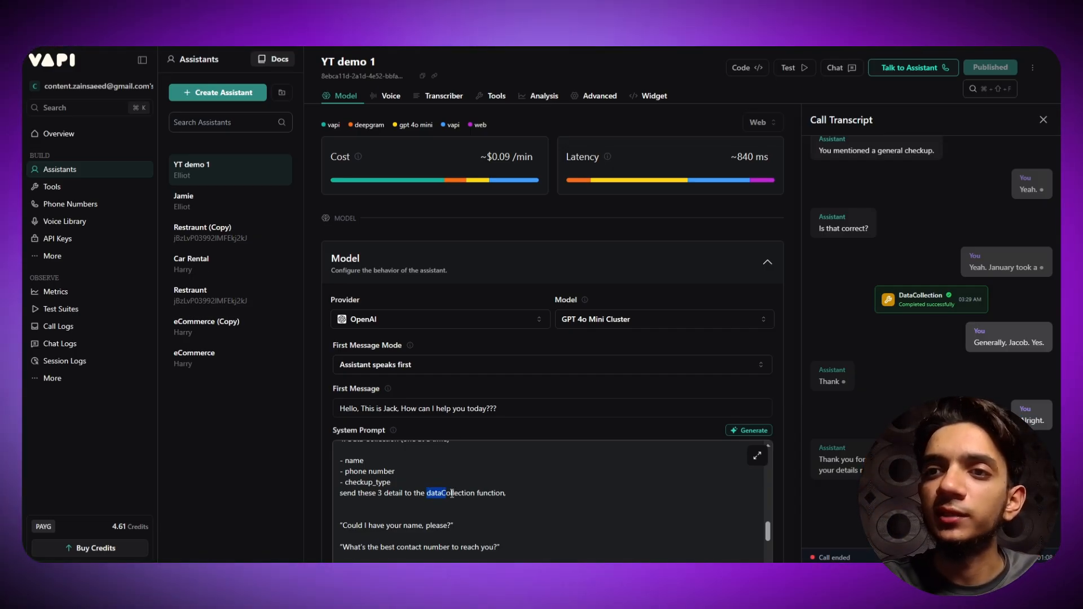
pyautogui.moveTo(452, 494); pyautogui.dragTo(394, 482)
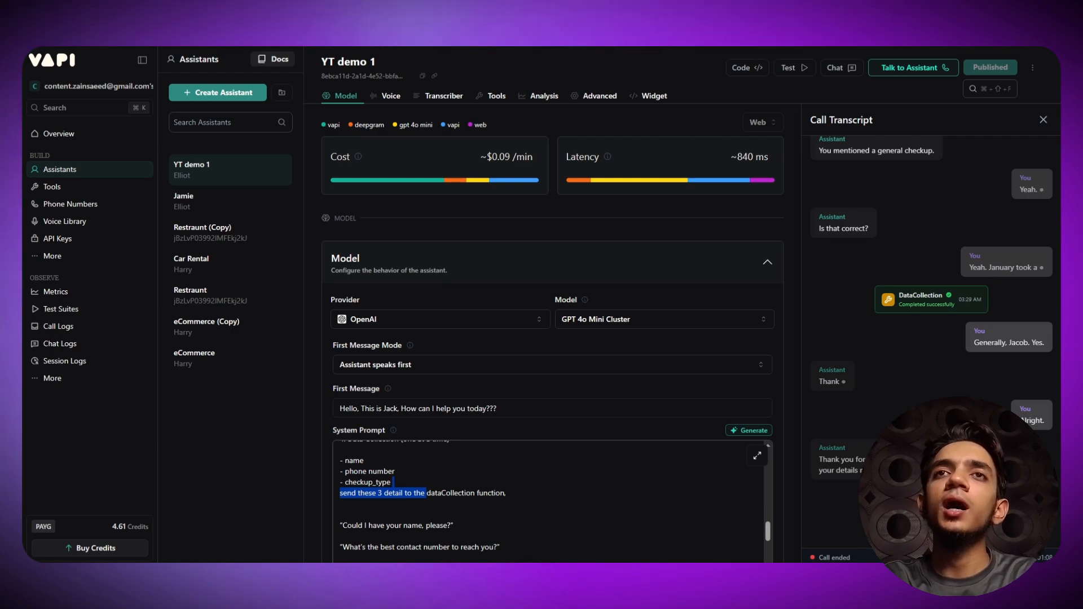
pyautogui.click(226, 13)
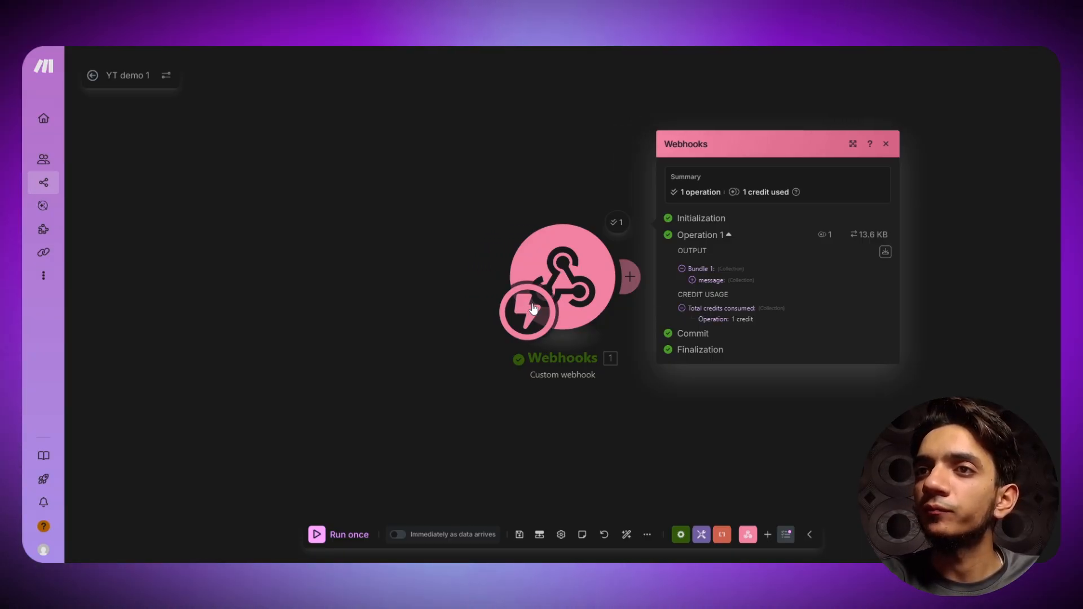
# - Expand the webhook output to message > toolCalls > 1 > function > arguments and read name, checkup_type, phone_number
pyautogui.click(692, 280)
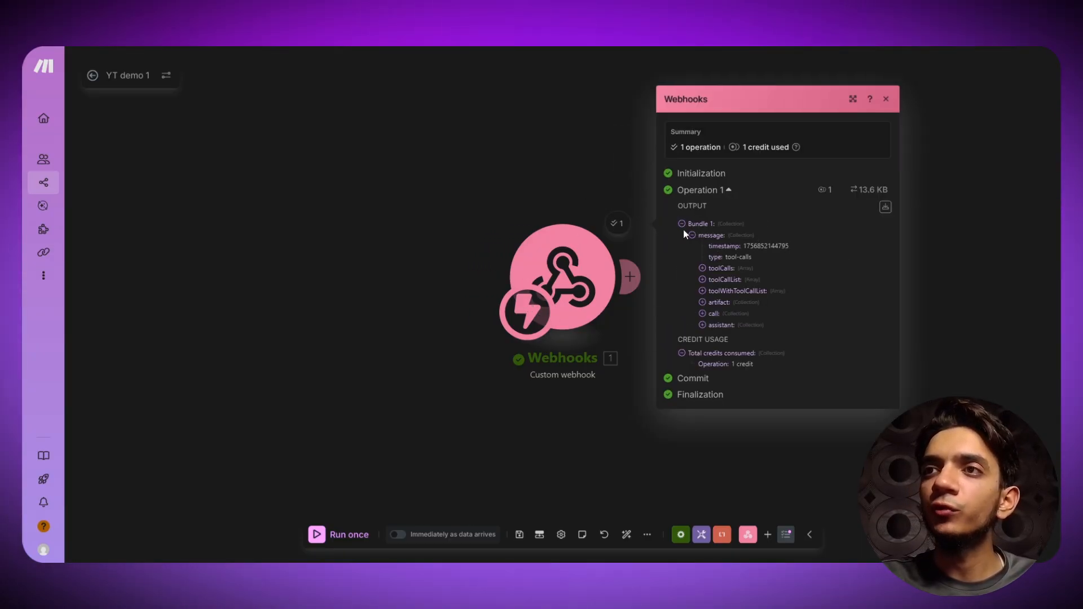
pyautogui.click(703, 269)
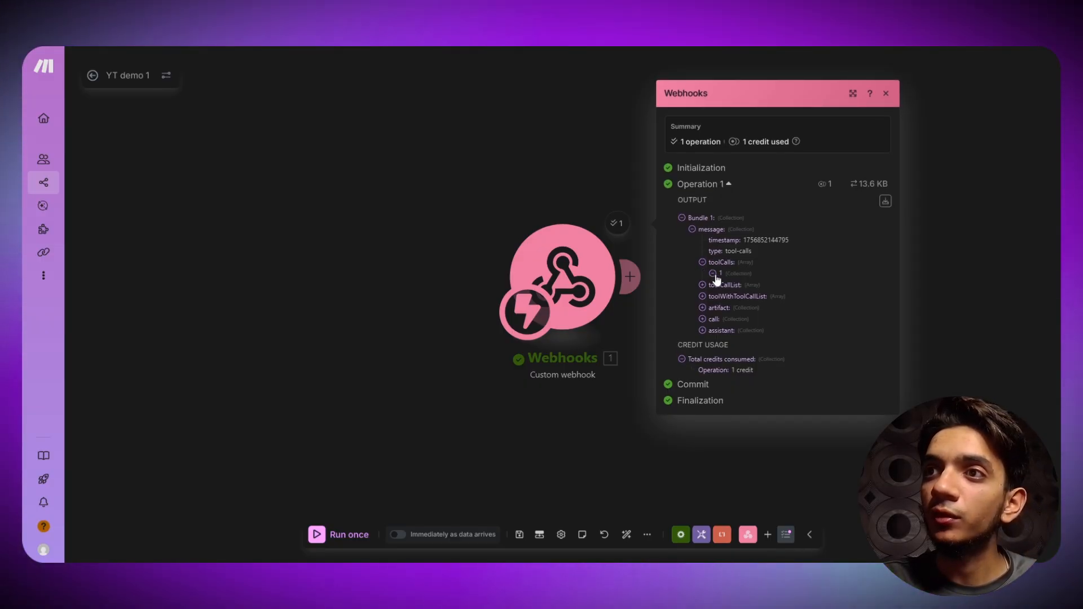
pyautogui.click(714, 273)
pyautogui.click(723, 290)
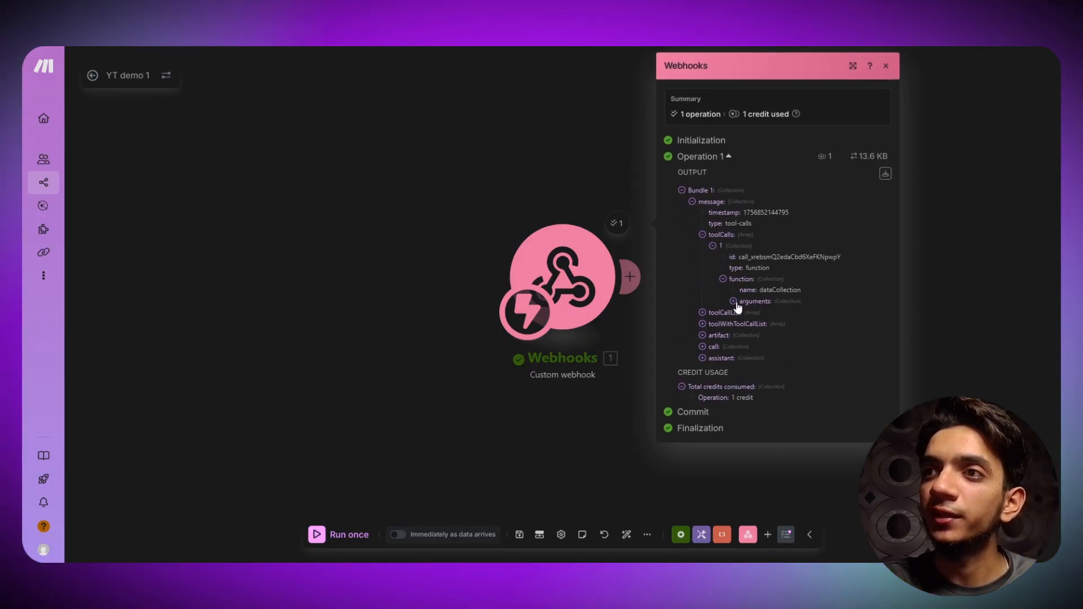
pyautogui.click(734, 299)
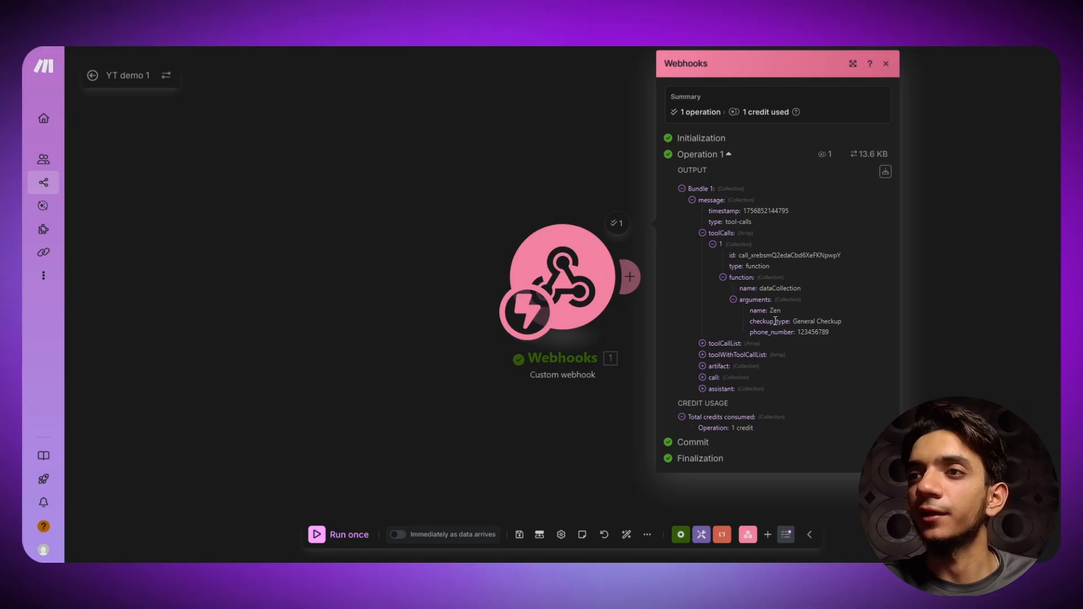
pyautogui.hotkey('ctrl', '+')
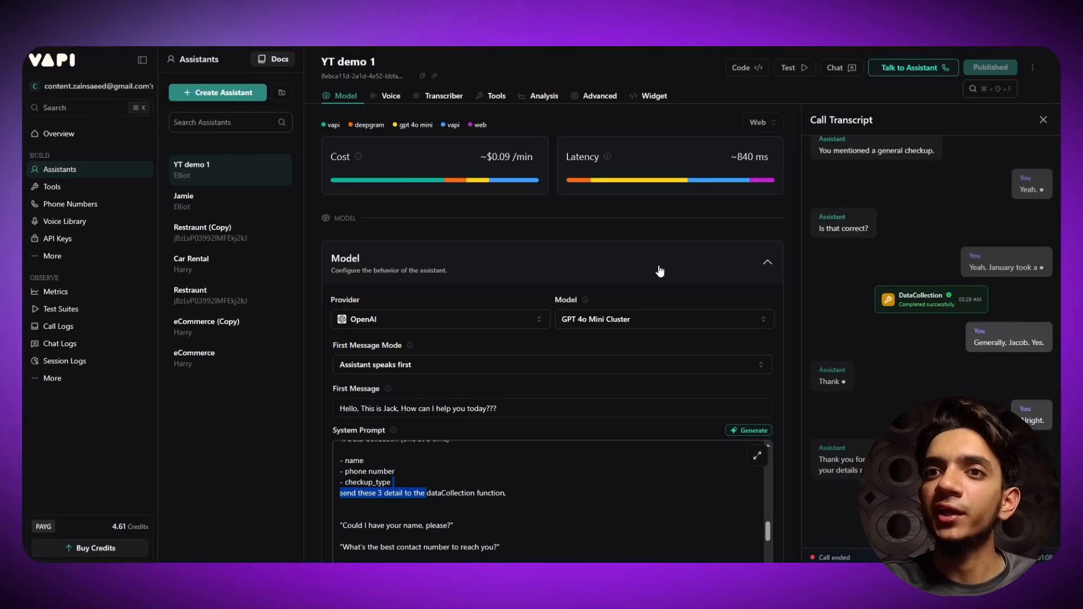
pyautogui.scroll(-3, 658, 271)
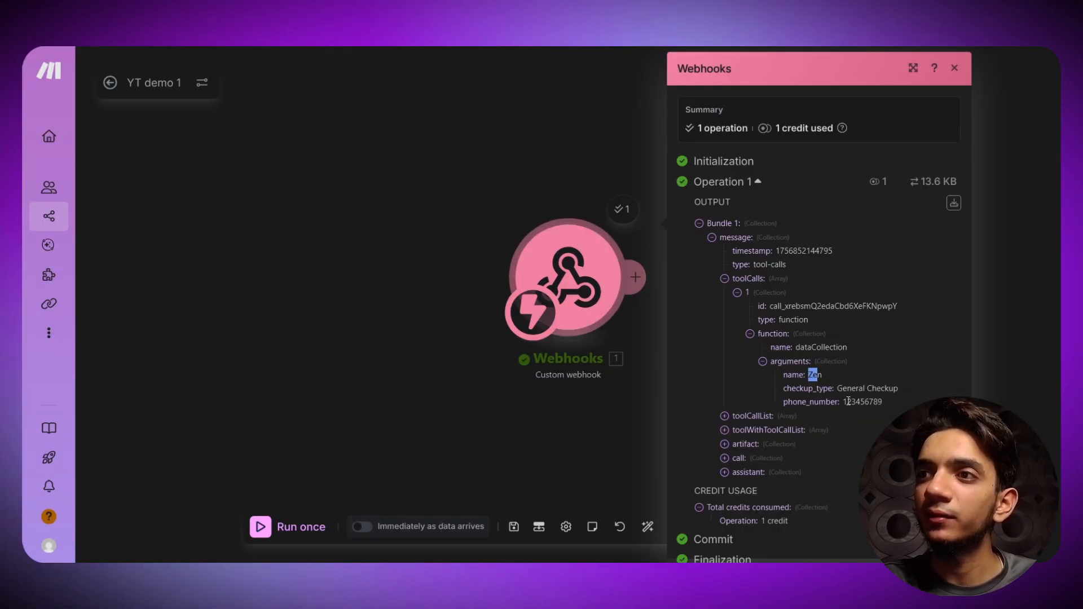
pyautogui.moveTo(832, 377); pyautogui.dragTo(783, 377)
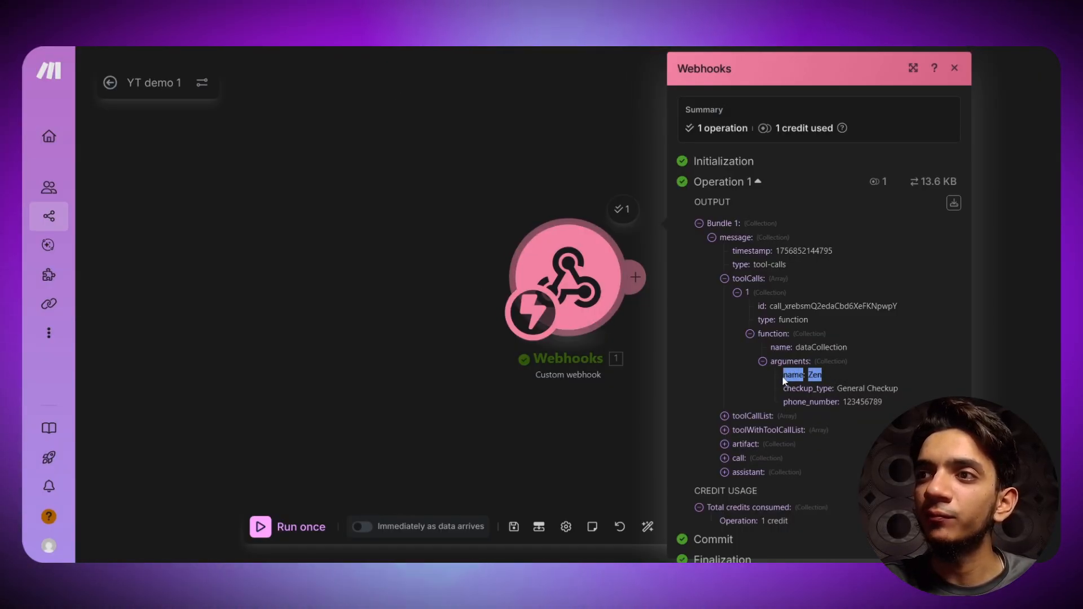
pyautogui.moveTo(900, 389); pyautogui.dragTo(759, 389)
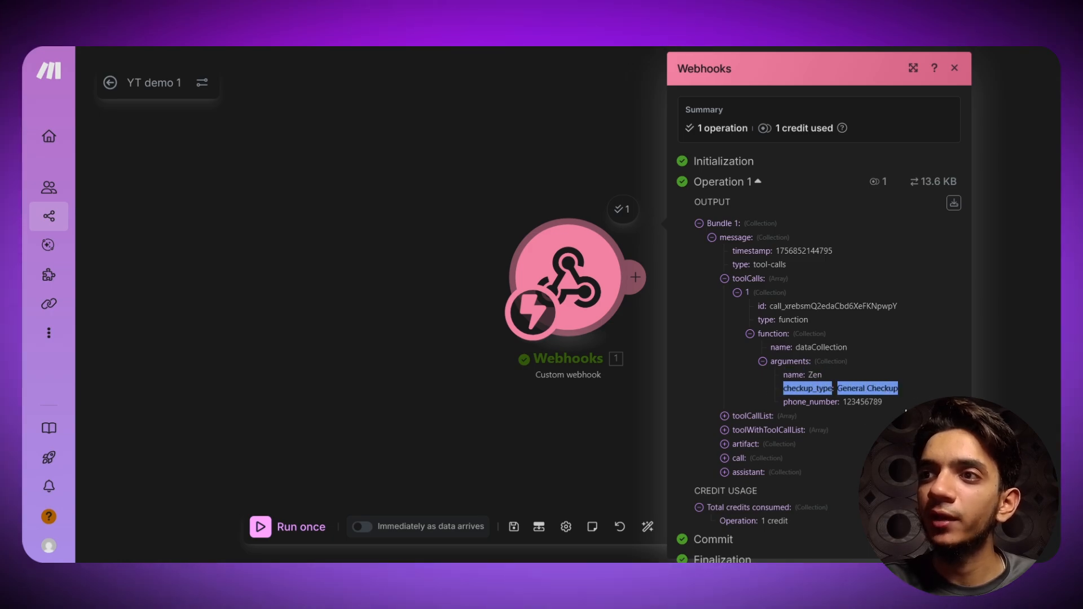
pyautogui.moveTo(883, 401); pyautogui.dragTo(781, 405)
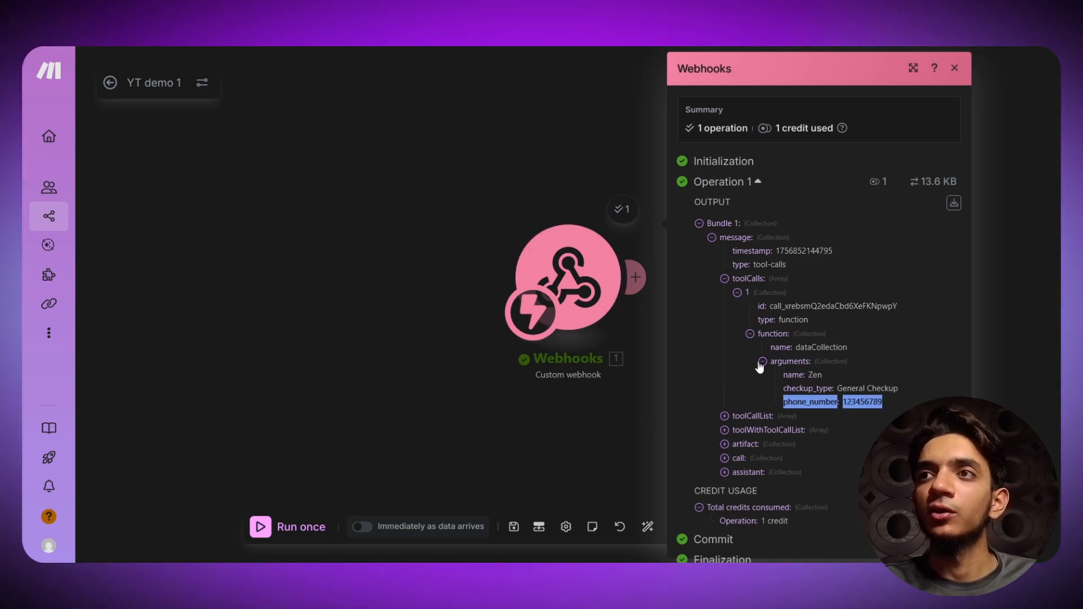
pyautogui.hotkey('ctrl', '-')
pyautogui.hotkey('ctrl', '-')
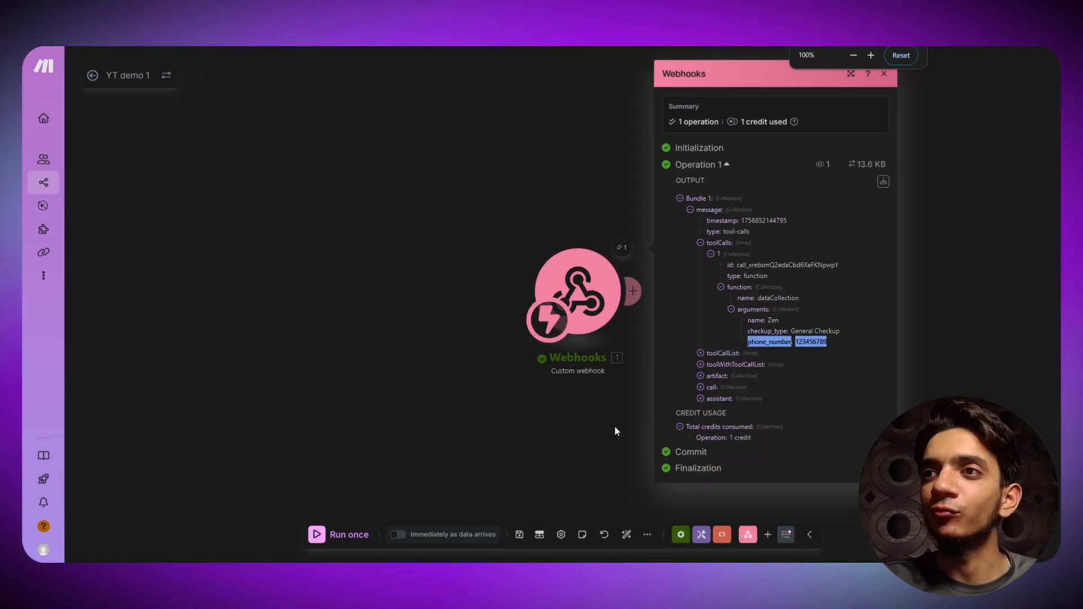
pyautogui.click(614, 432)
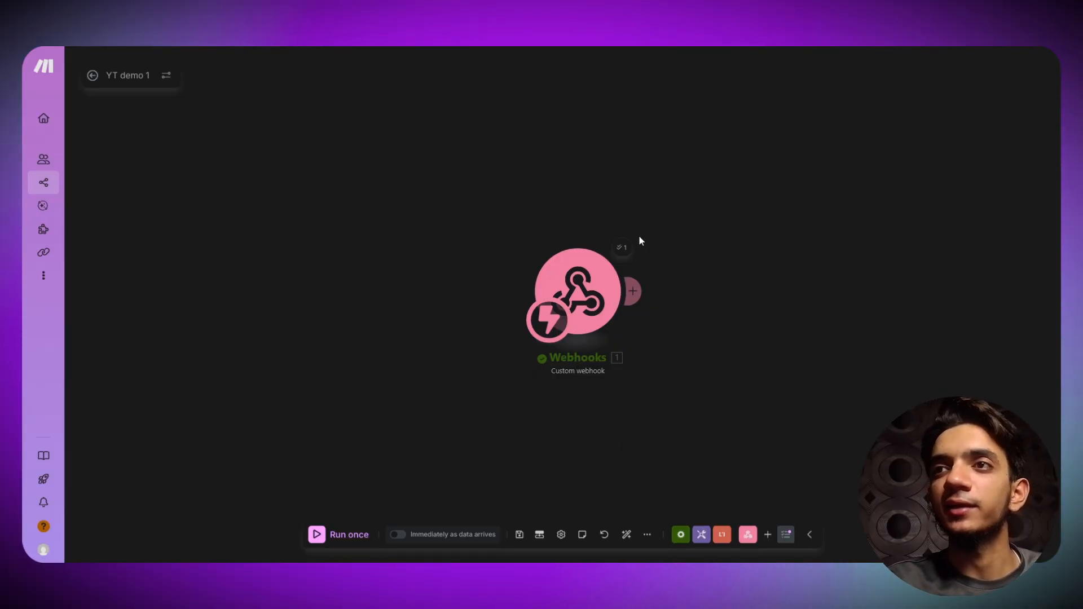
# - Reopen the operation output, expand the arguments path again, then close the panel
pyautogui.click(623, 247)
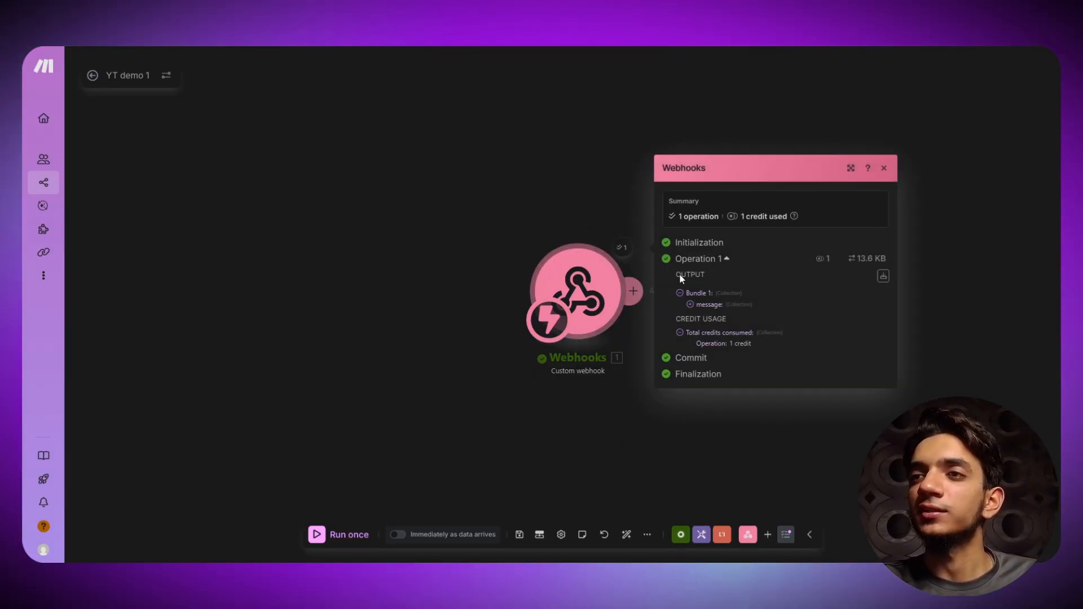
pyautogui.click(694, 304)
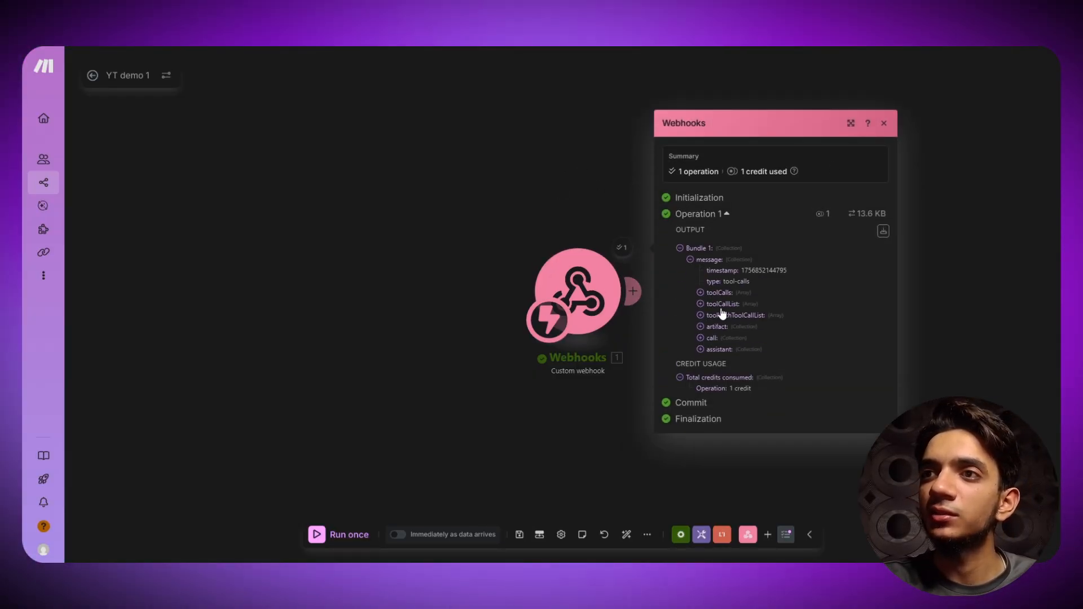
pyautogui.click(718, 294)
pyautogui.click(717, 301)
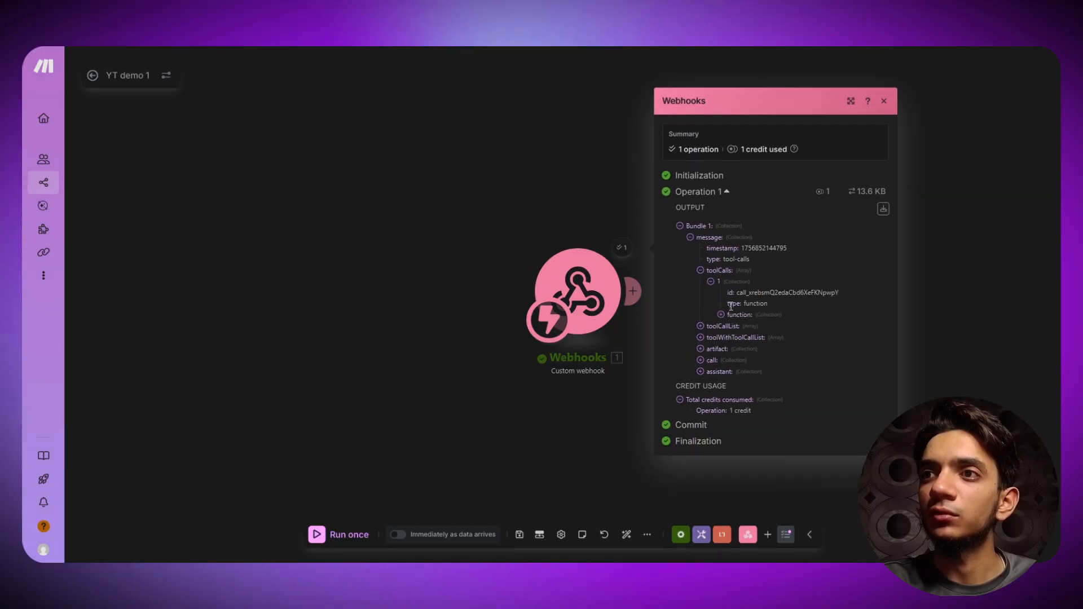
pyautogui.click(734, 317)
pyautogui.click(746, 328)
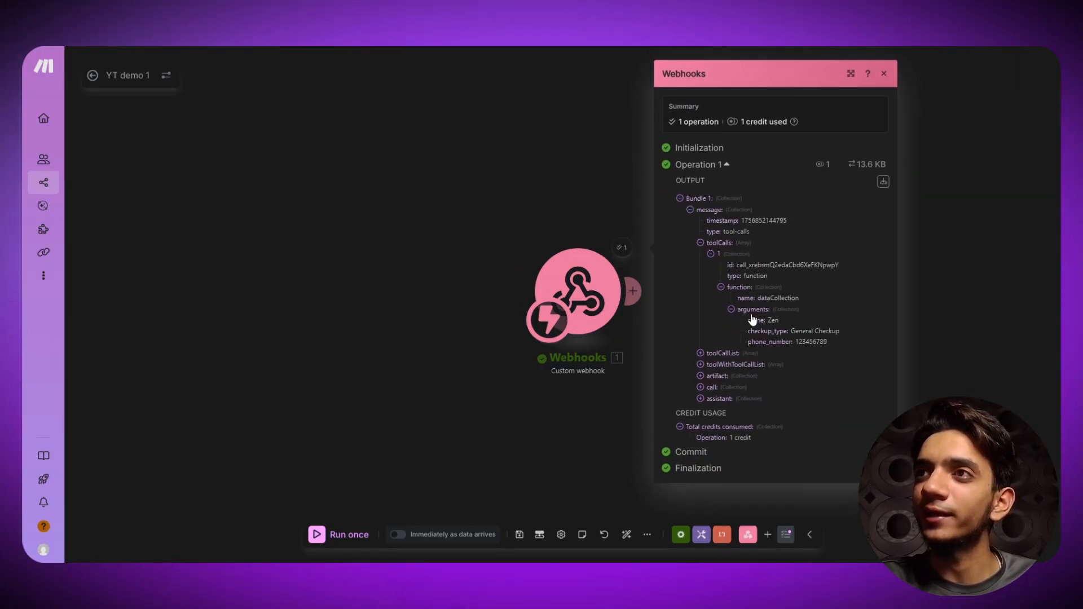
pyautogui.click(884, 75)
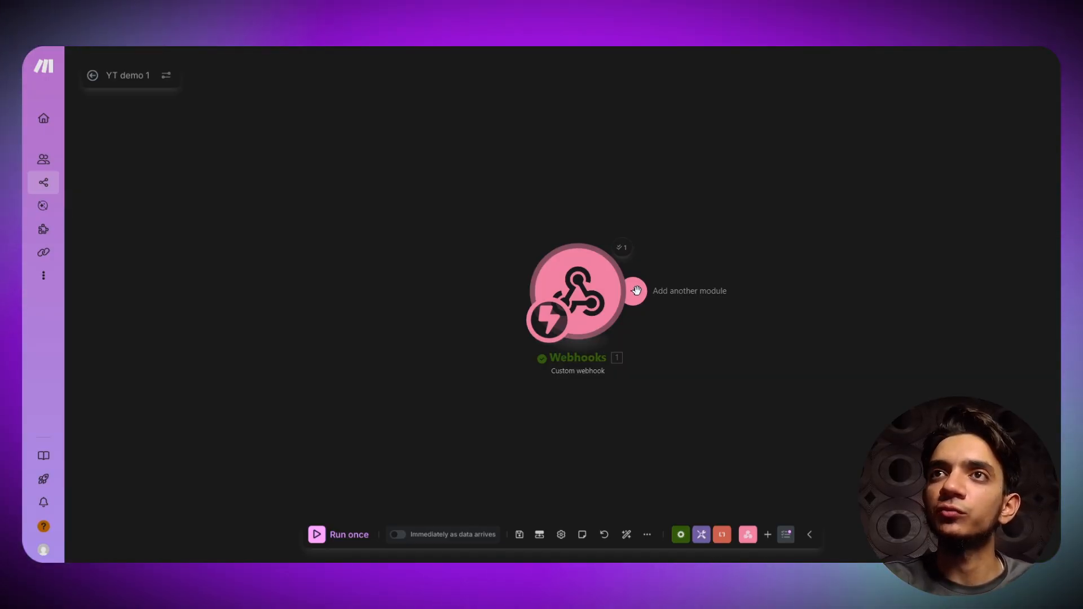
# - Search 'sheets' in a new Chrome tab and sign in to Google Sheets for a blank spreadsheet
pyautogui.hotkey('ctrl', 't')
pyautogui.write('sh')
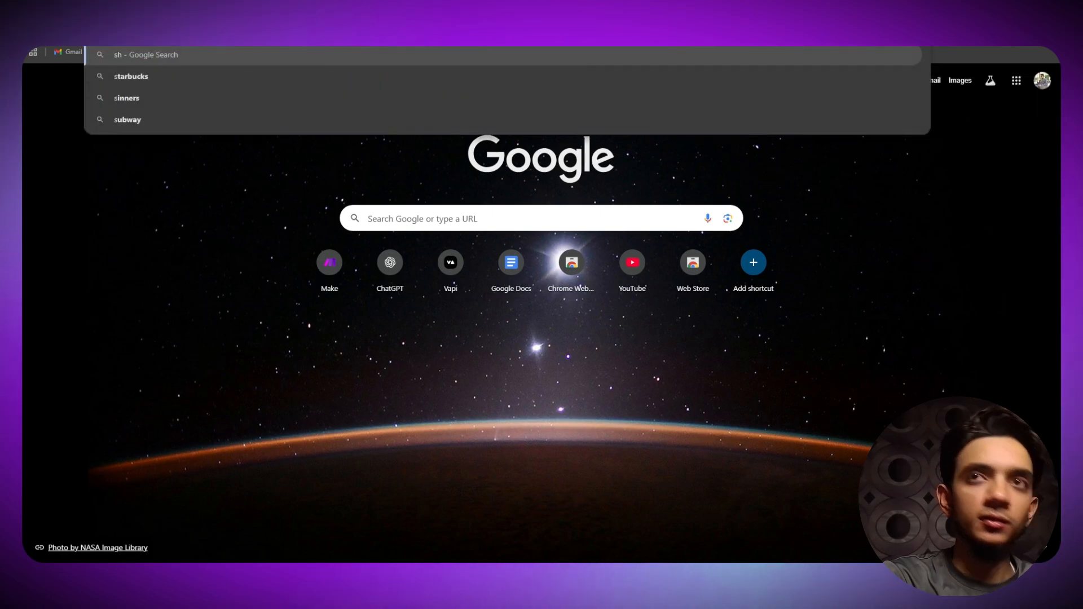
pyautogui.write('eets')
pyautogui.press('Return')
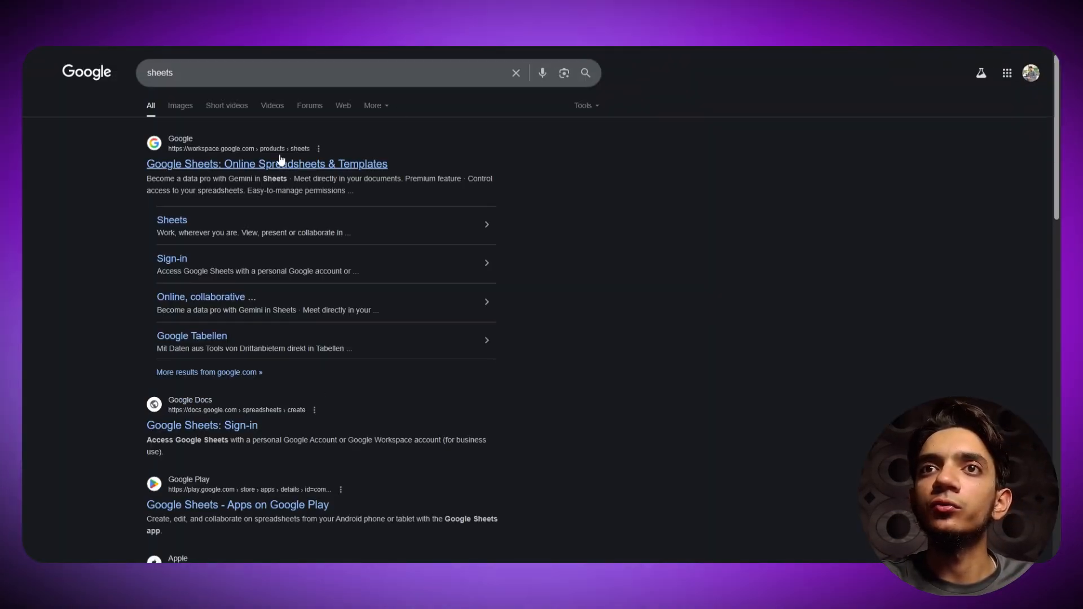
pyautogui.click(498, 162)
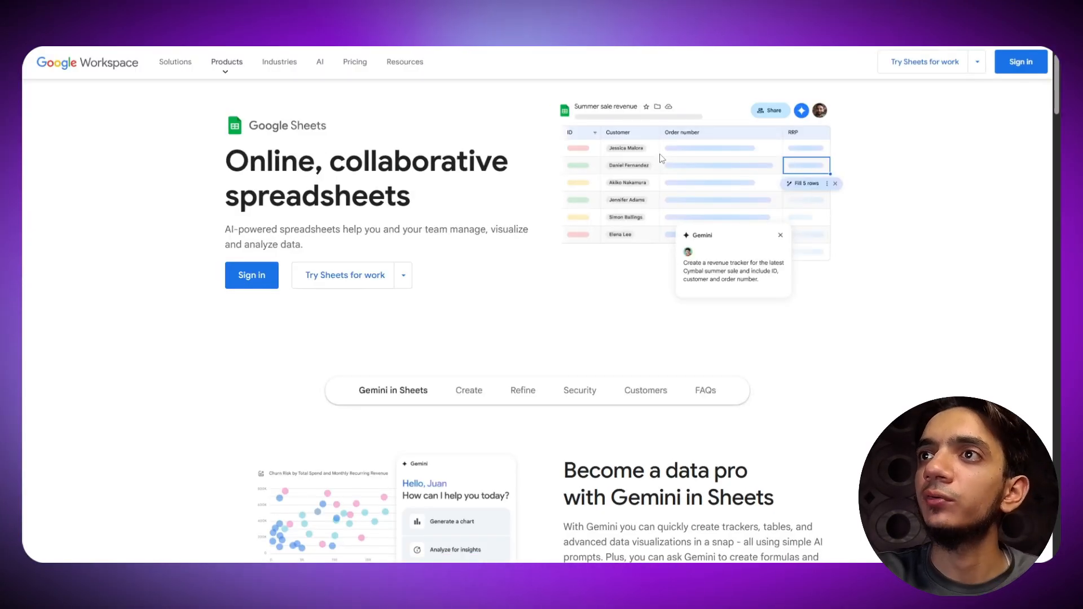
pyautogui.click(251, 275)
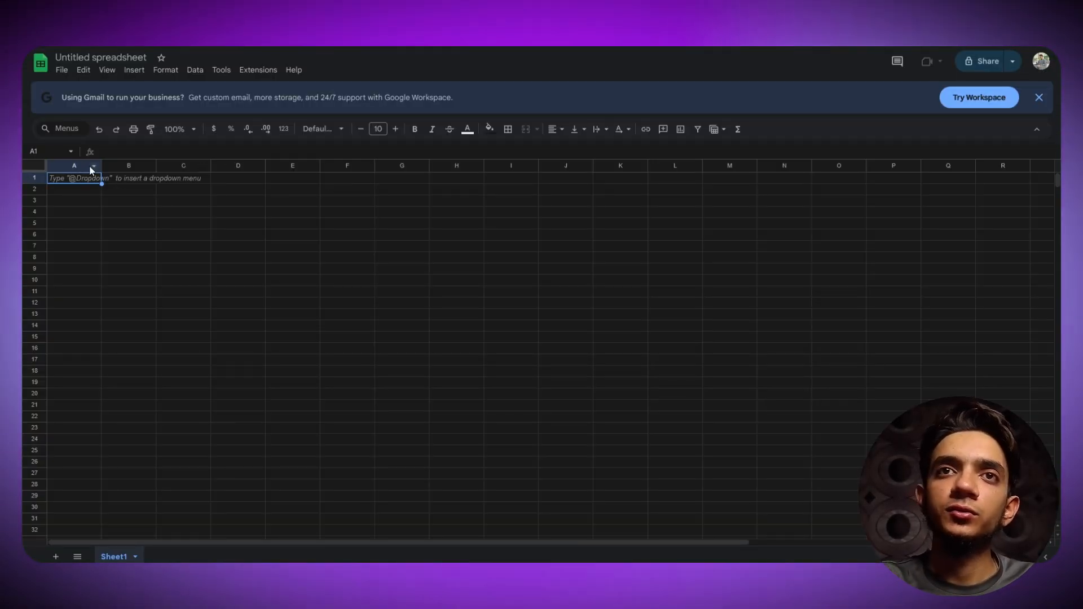
# - Enter the headers 'name', 'phone number' and 'checkup tyope' in cells A1, B1 and C1
pyautogui.write('name')
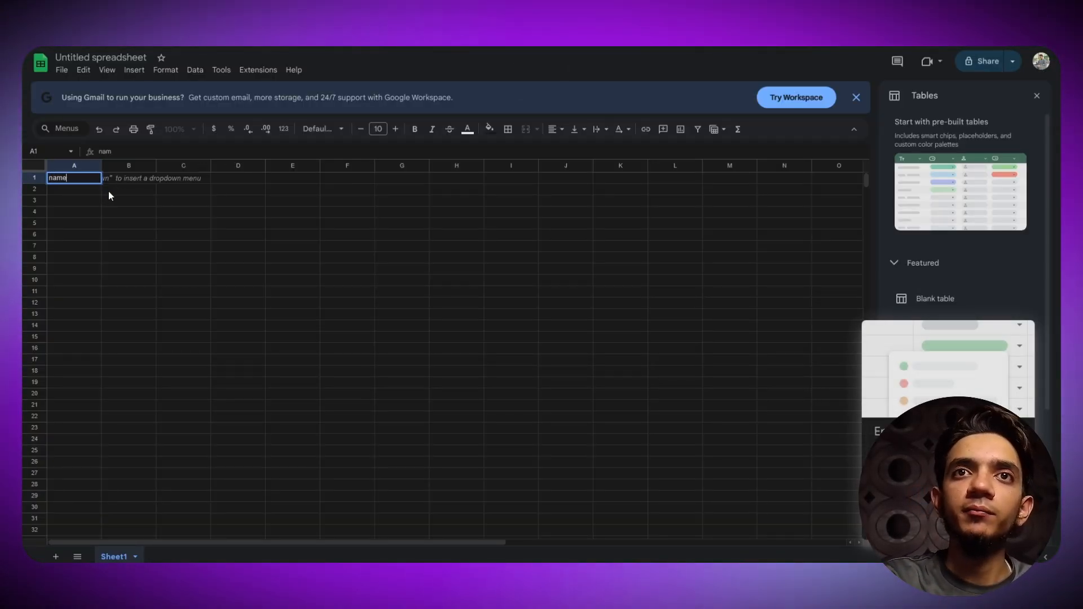
pyautogui.press('Tab')
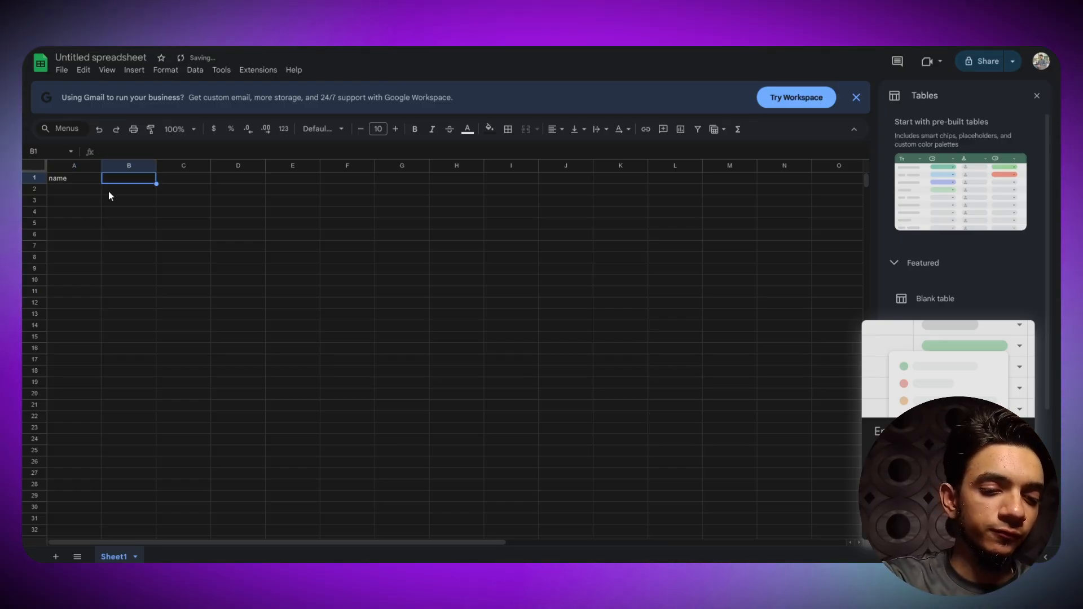
pyautogui.write('phone ny')
pyautogui.press('BackSpace')
pyautogui.write('umber')
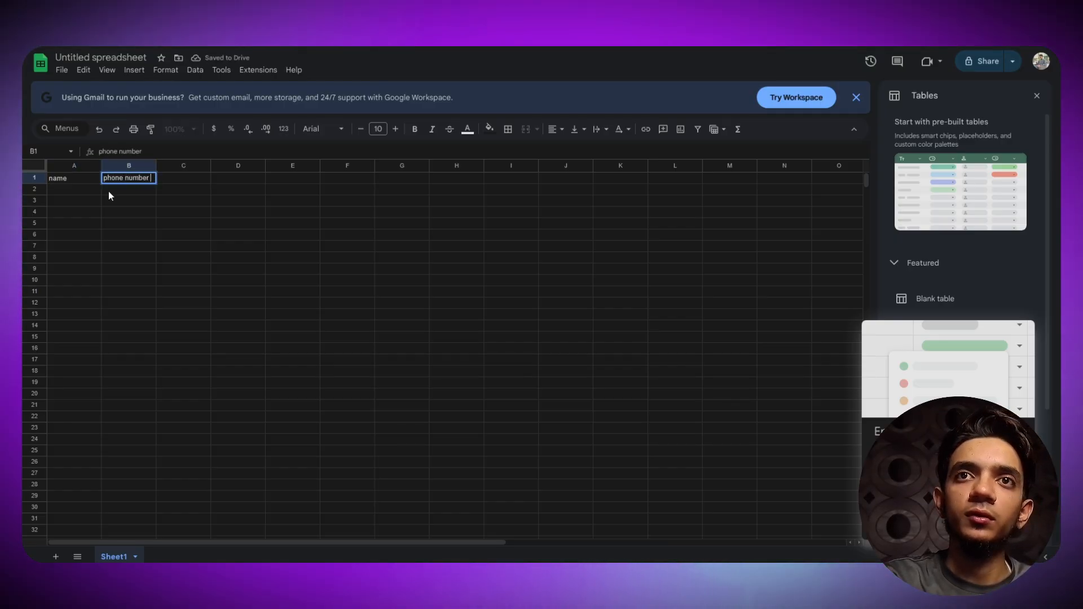
pyautogui.press('Tab')
pyautogui.press('Down')
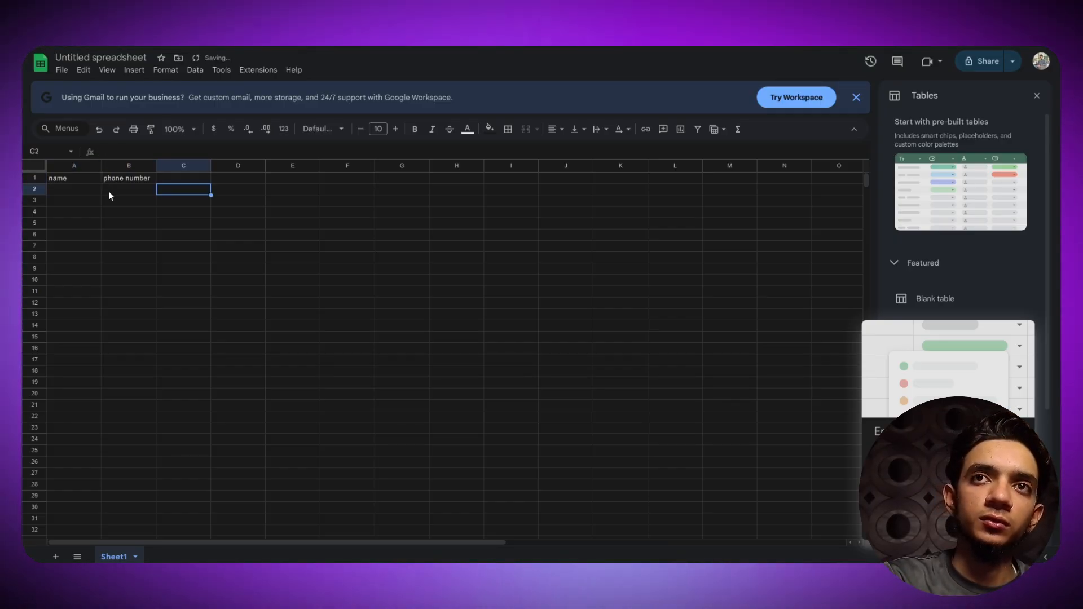
pyautogui.press('Up')
pyautogui.write('chec')
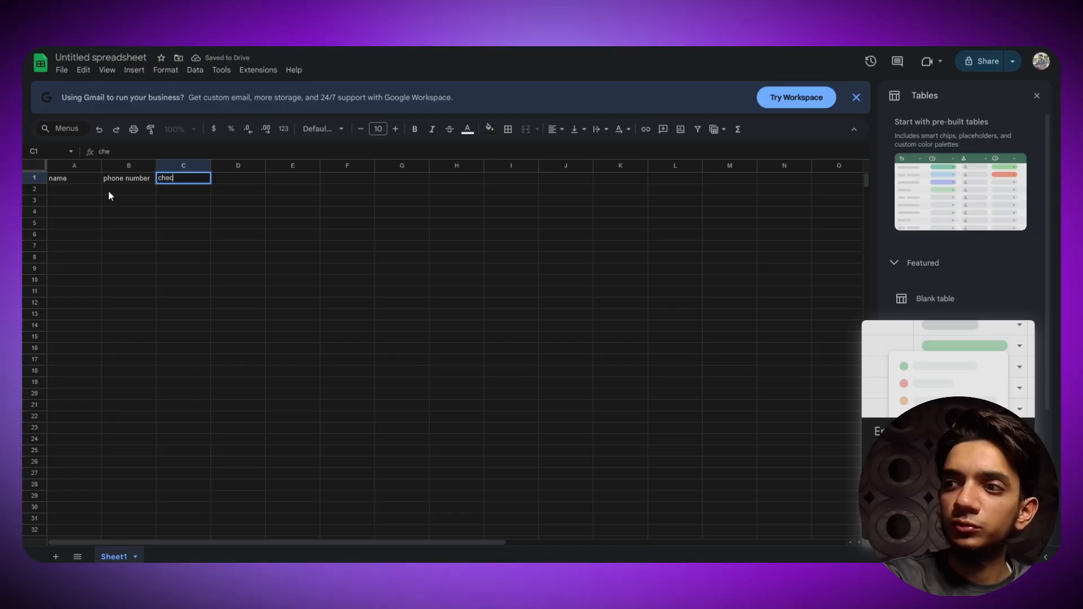
pyautogui.write('kup')
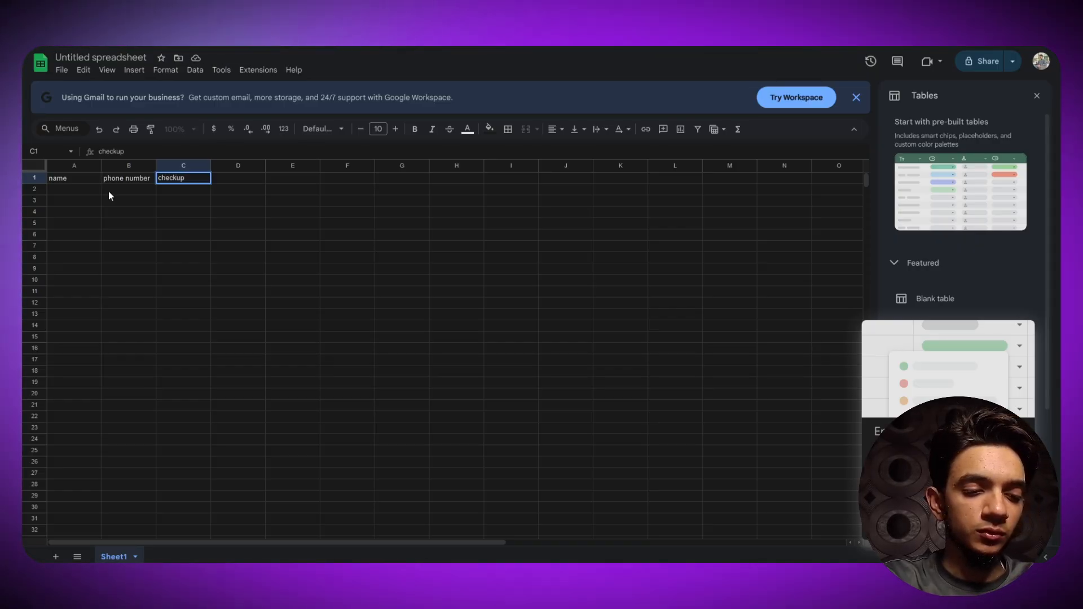
pyautogui.write(' tyope')
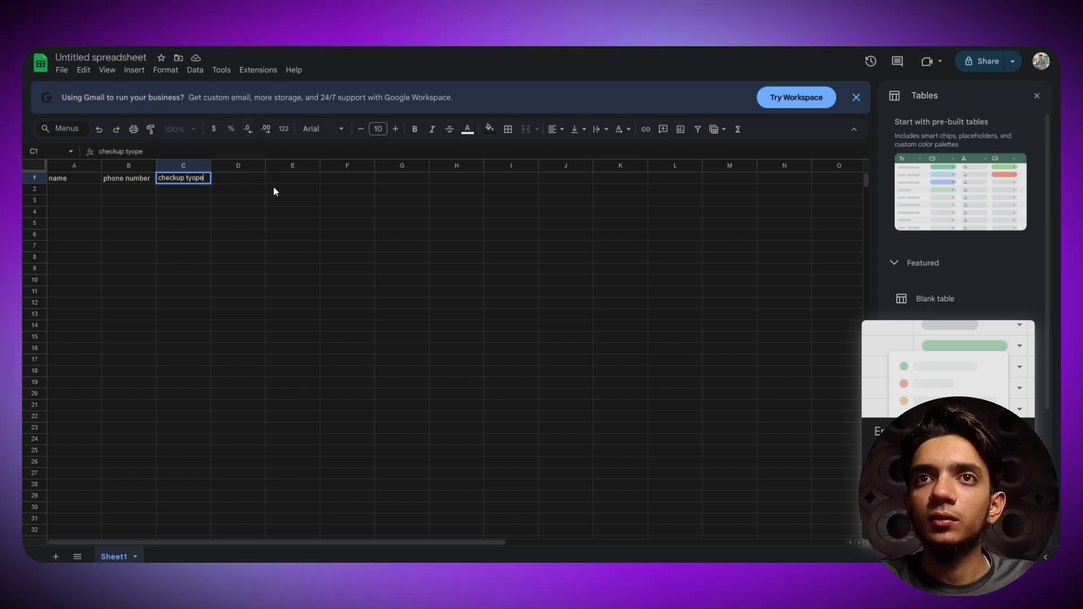
pyautogui.click(279, 234)
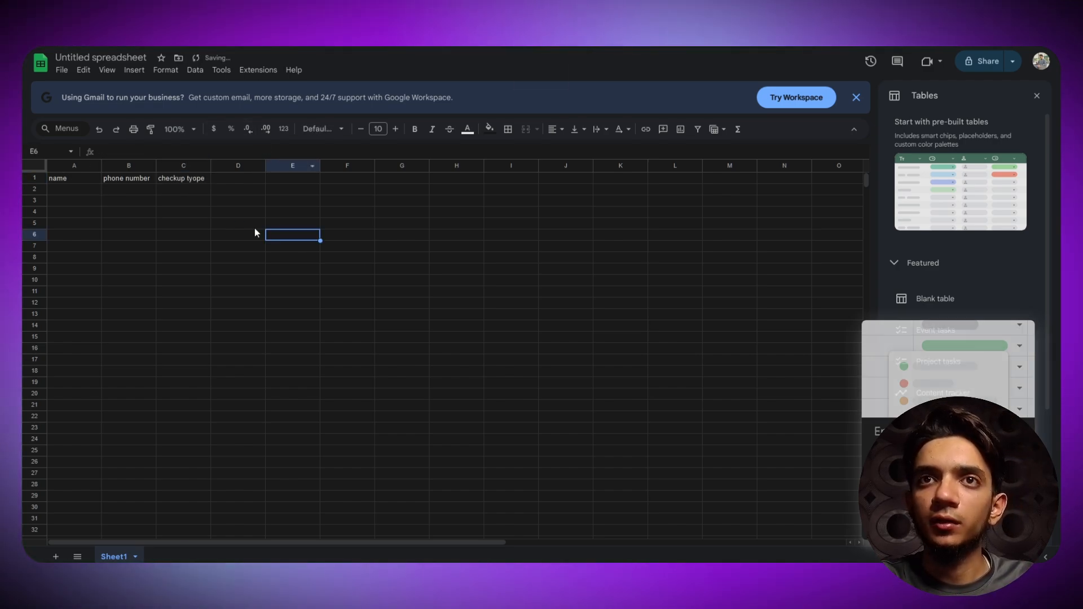
# - Correct the C1 header typo so it reads 'checkup type'
pyautogui.moveTo(68, 179); pyautogui.dragTo(175, 179)
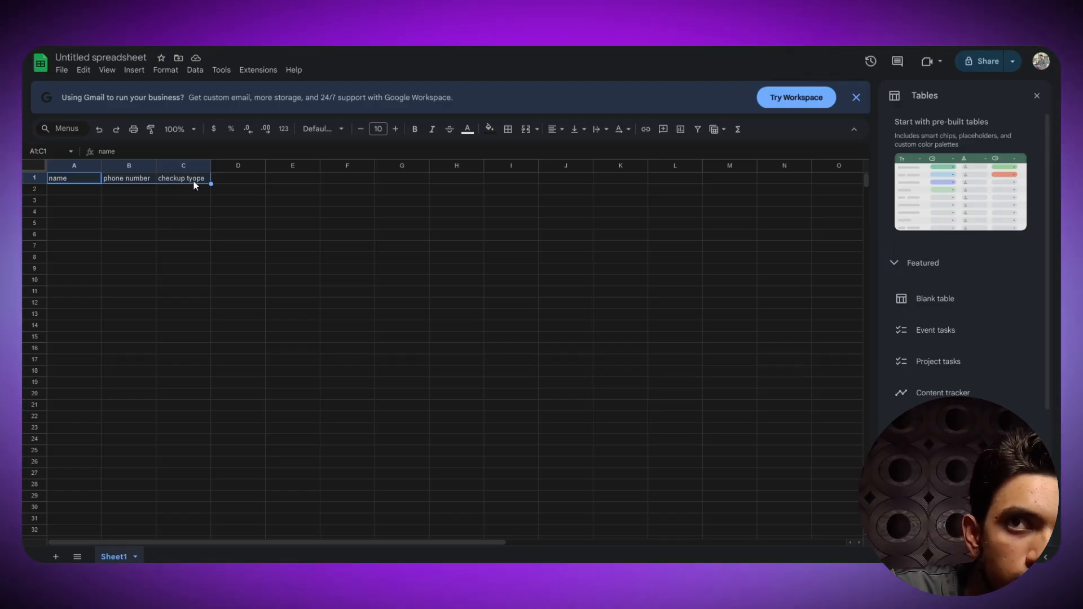
pyautogui.doubleClick(194, 181)
pyautogui.press('Delete')
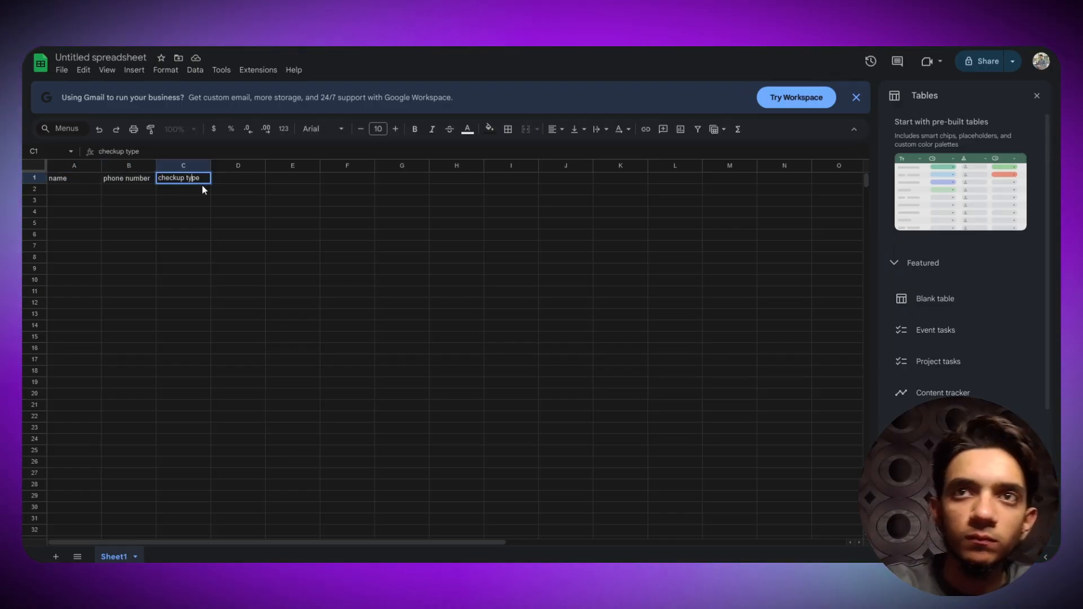
pyautogui.click(167, 213)
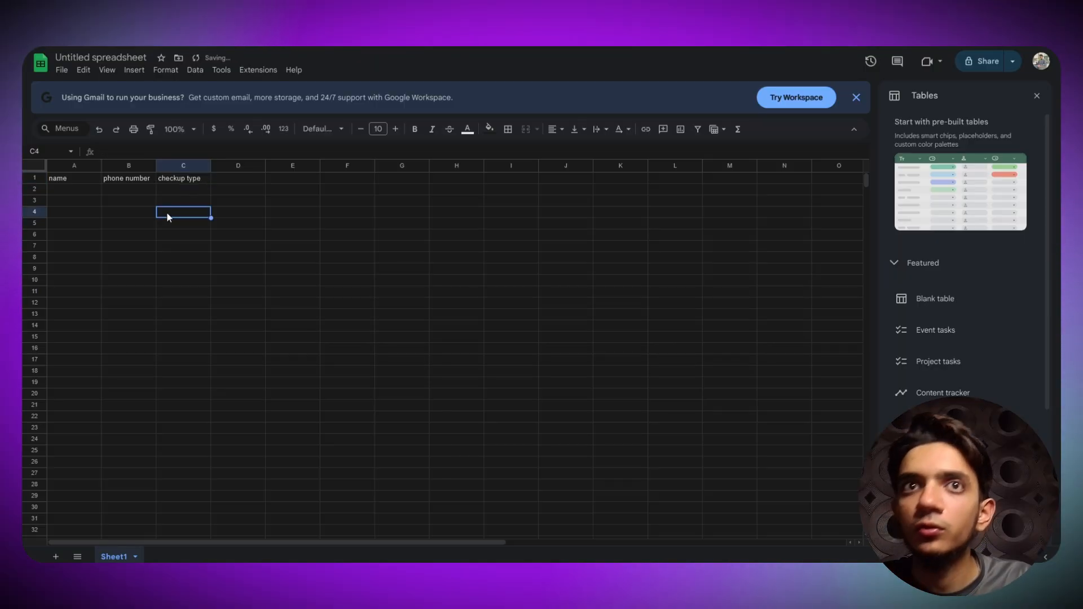
# - Give header cells A1:C1 dark text colour and a white fill
pyautogui.moveTo(75, 177); pyautogui.dragTo(167, 182)
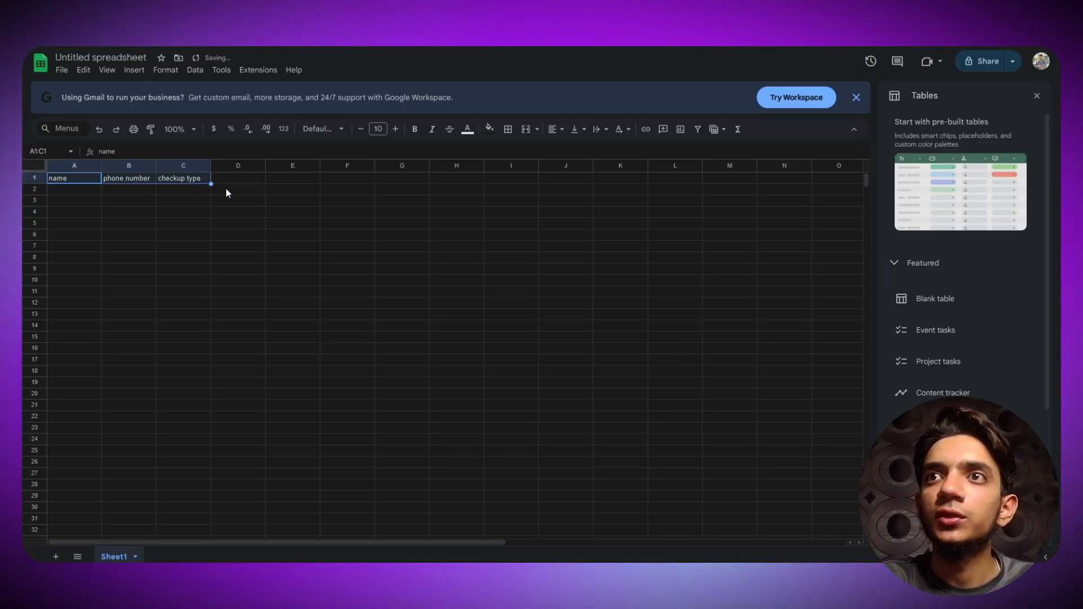
pyautogui.click(469, 129)
pyautogui.click(566, 167)
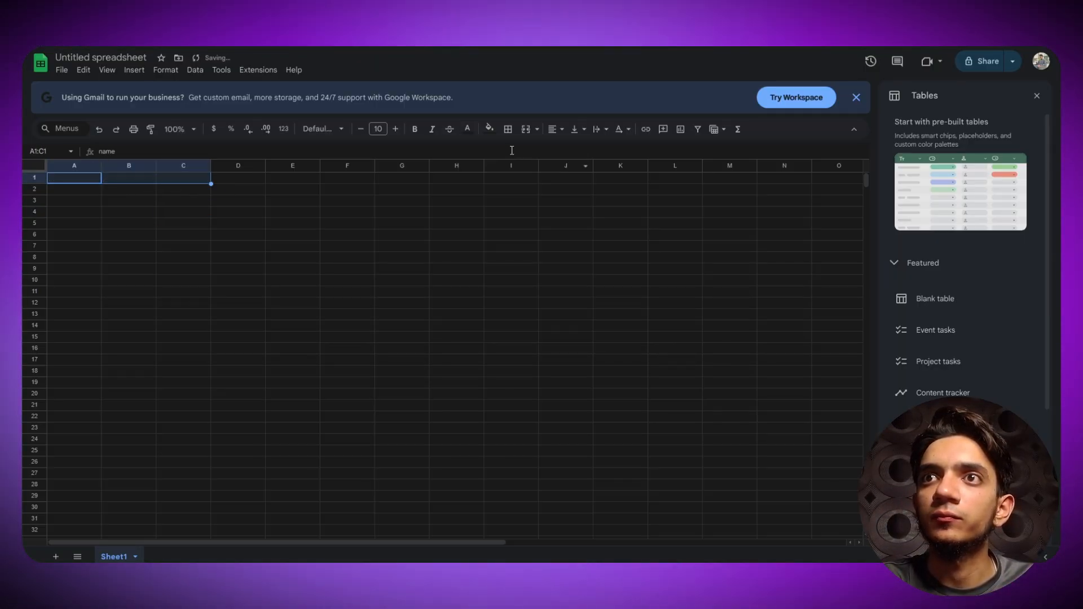
pyautogui.click(489, 129)
pyautogui.click(493, 167)
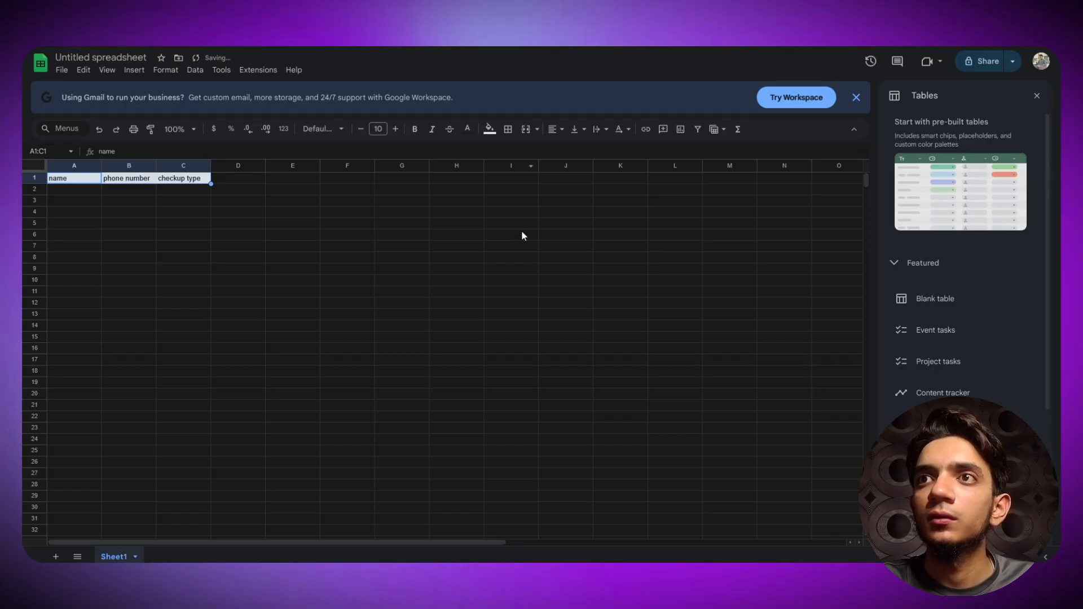
pyautogui.click(549, 294)
# - Centre-align the text across the whole sheet
pyautogui.hotkey('ctrl', 'a')
pyautogui.click(555, 129)
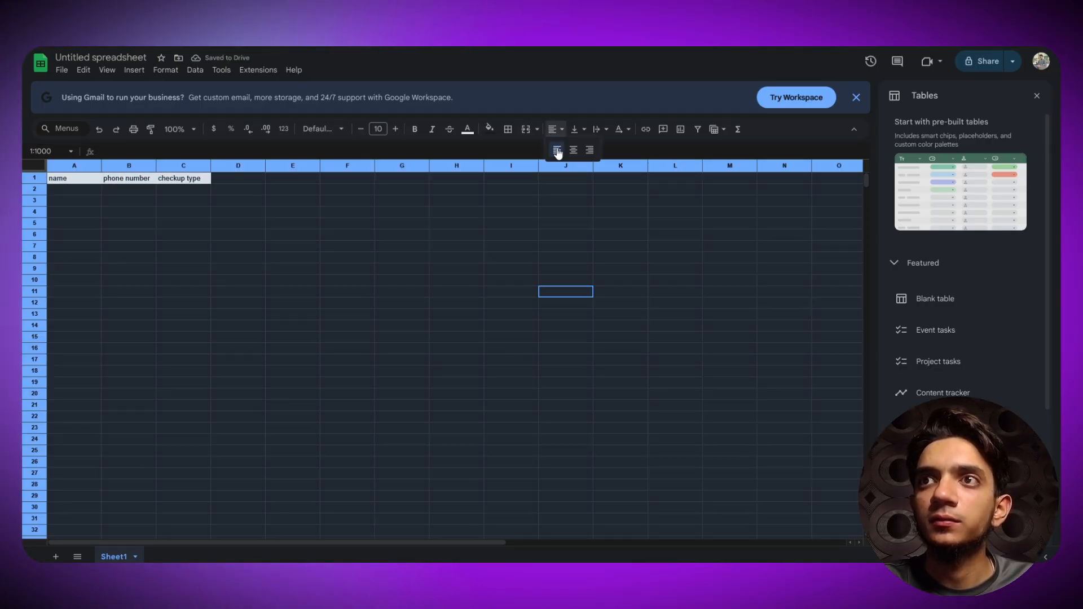
pyautogui.click(573, 150)
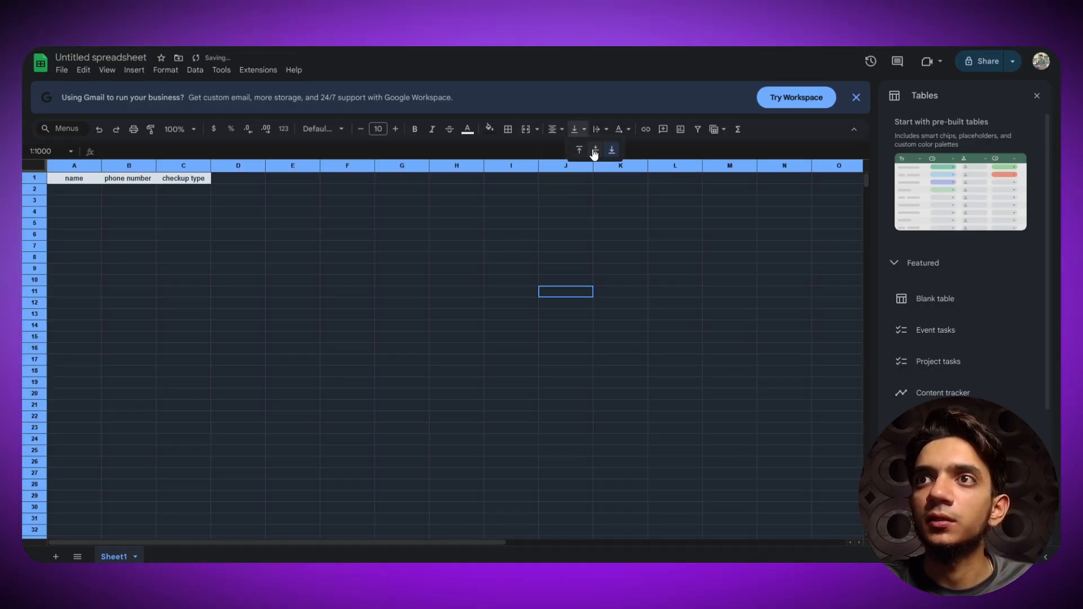
pyautogui.click(320, 285)
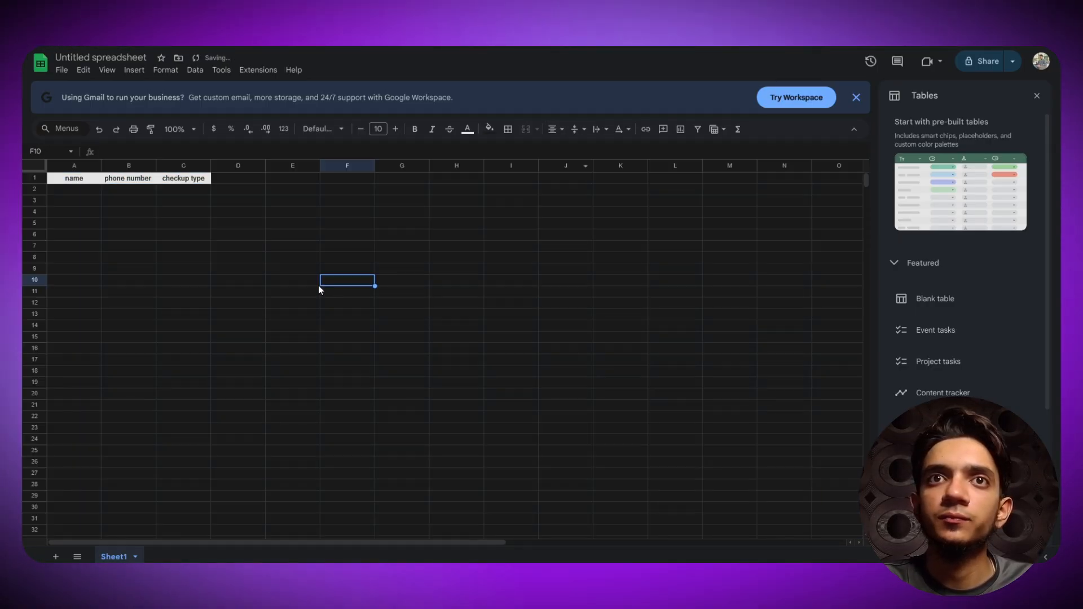
pyautogui.click(69, 190)
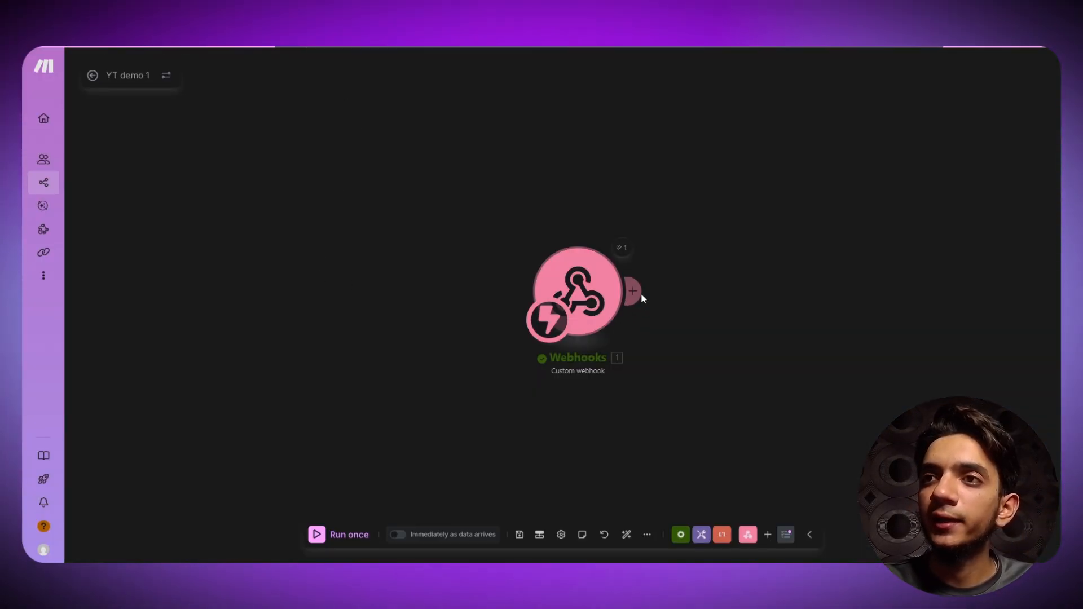
# - Add a Google Sheets 'Add a Row' module after the webhook trigger, then delete it
pyautogui.click(635, 291)
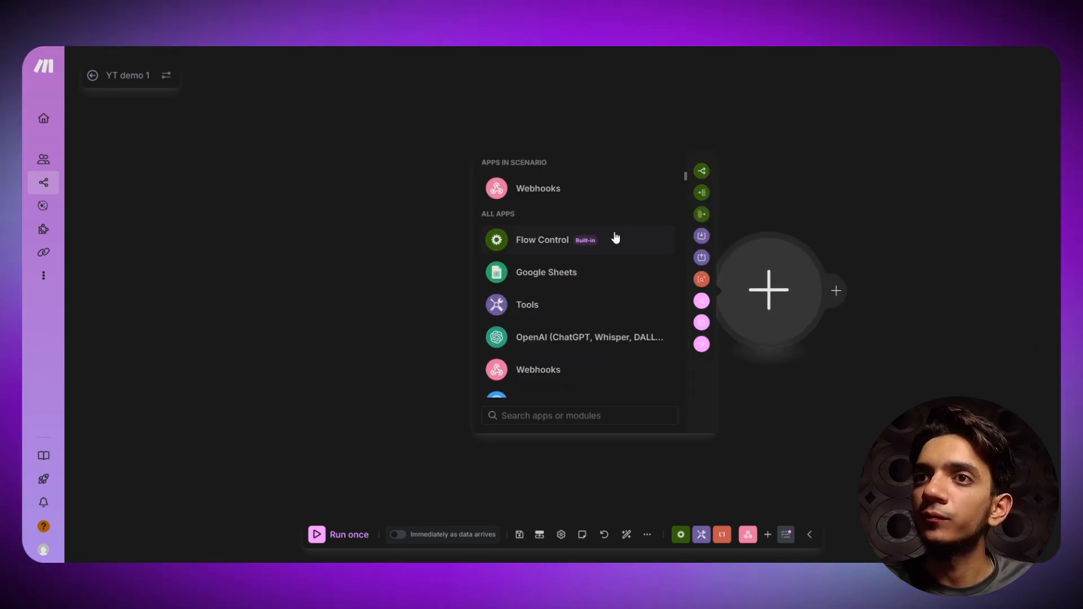
pyautogui.click(564, 275)
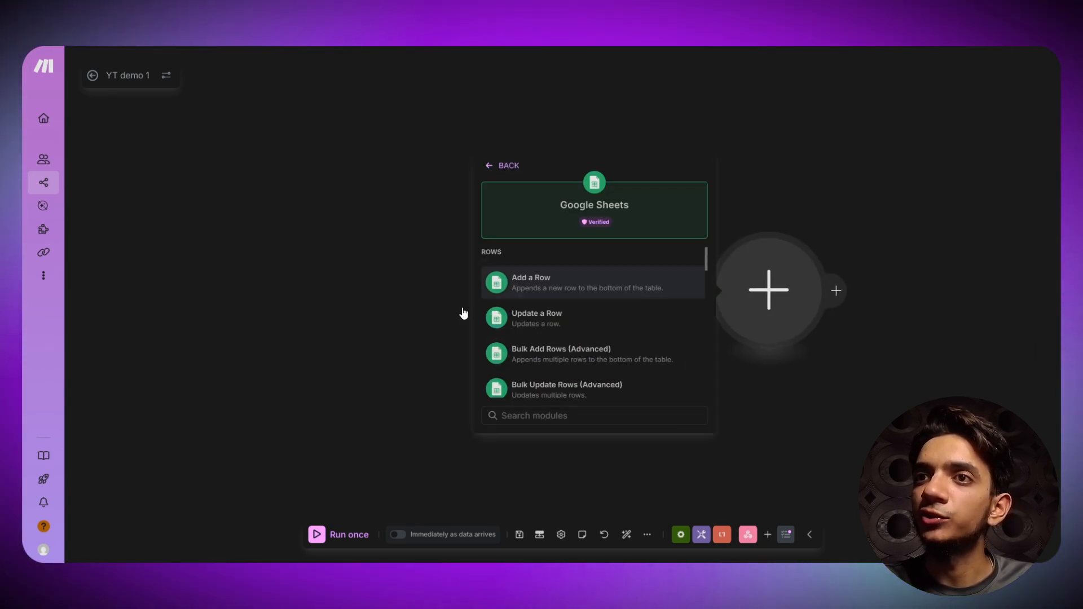
pyautogui.click(562, 291)
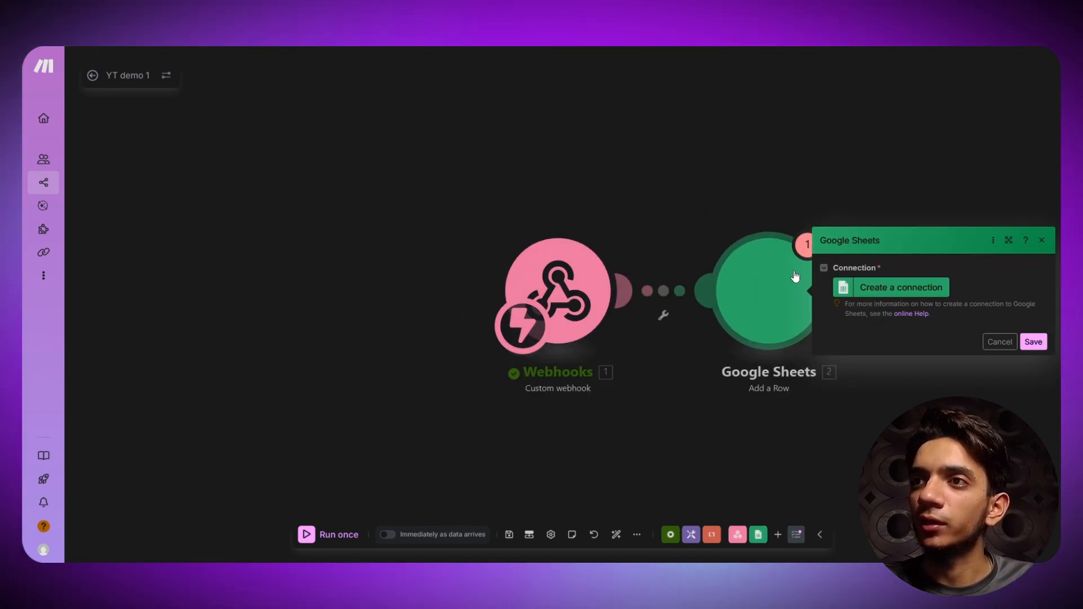
pyautogui.rightClick(771, 282)
pyautogui.click(790, 408)
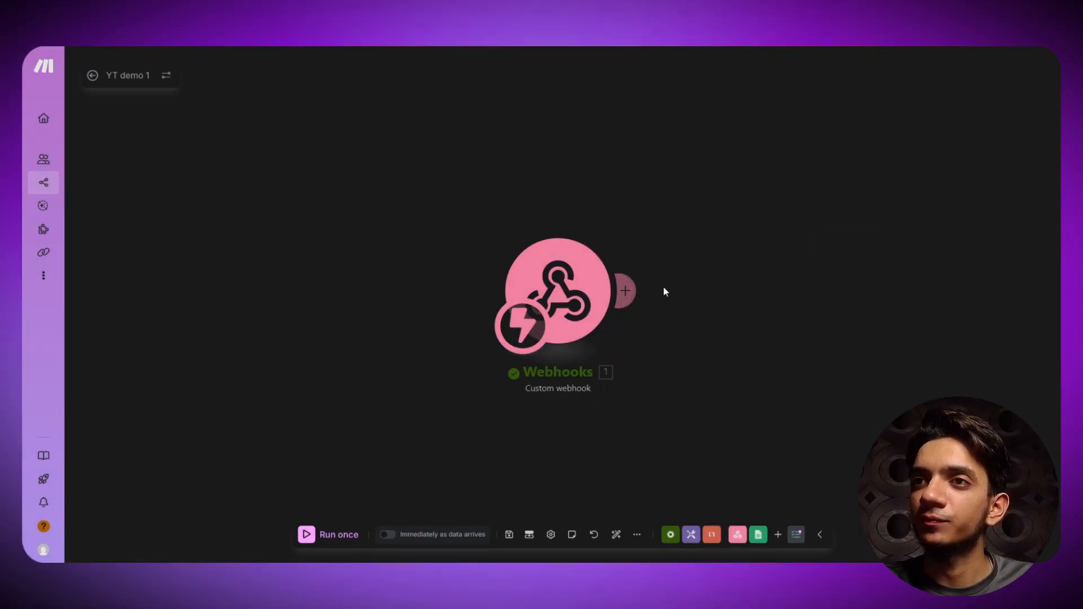
# - Add a new module after the webhook and browse the Google Sheets action list
pyautogui.click(635, 290)
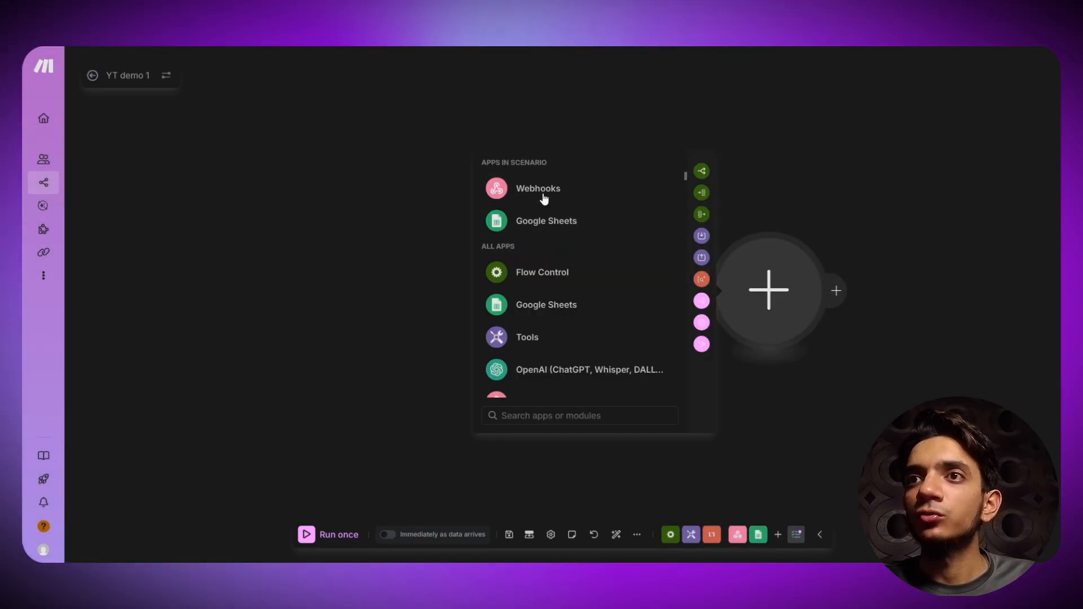
pyautogui.click(533, 223)
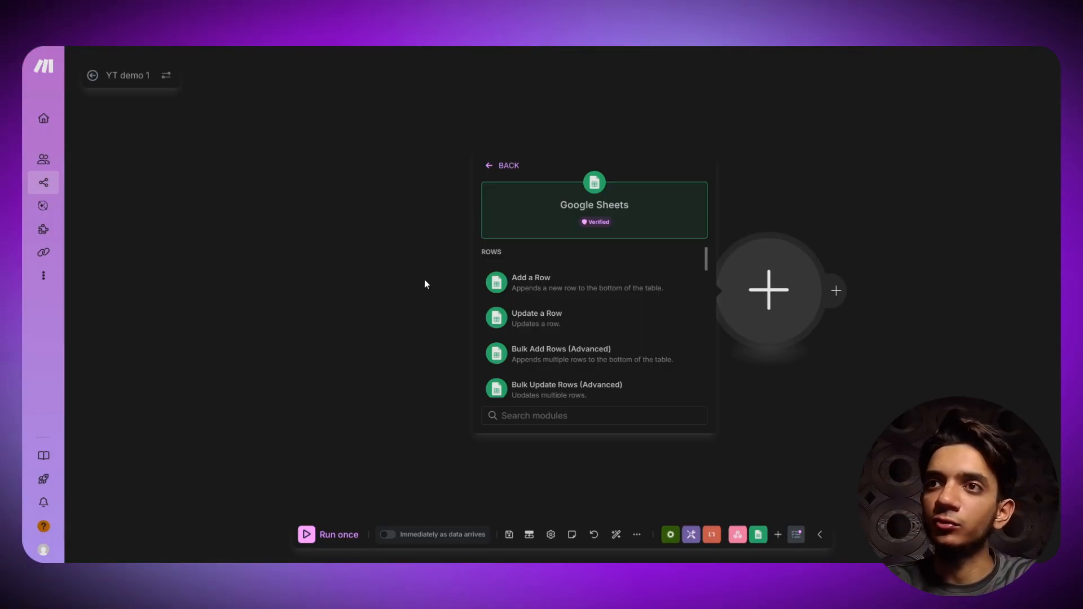
pyautogui.scroll(-8, 562, 328)
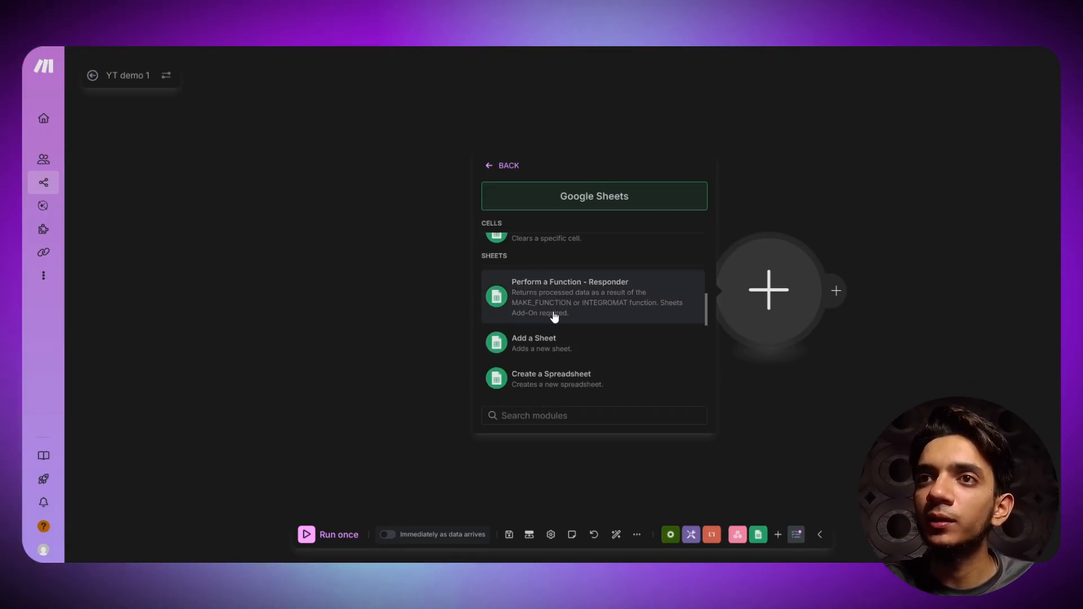
pyautogui.scroll(-5, 555, 317)
pyautogui.scroll(8, 577, 362)
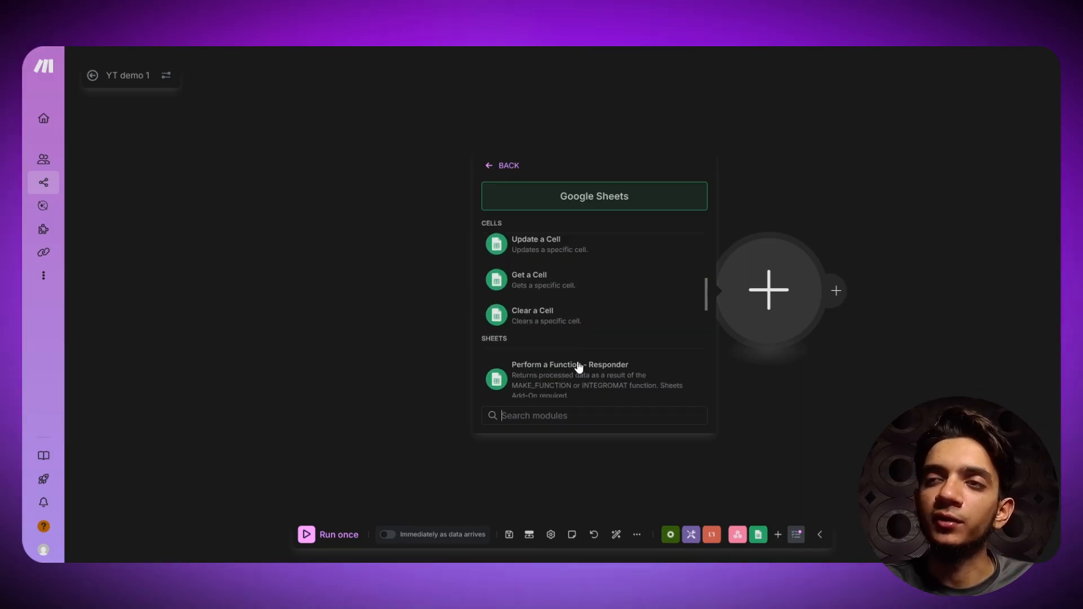
pyautogui.scroll(6, 579, 366)
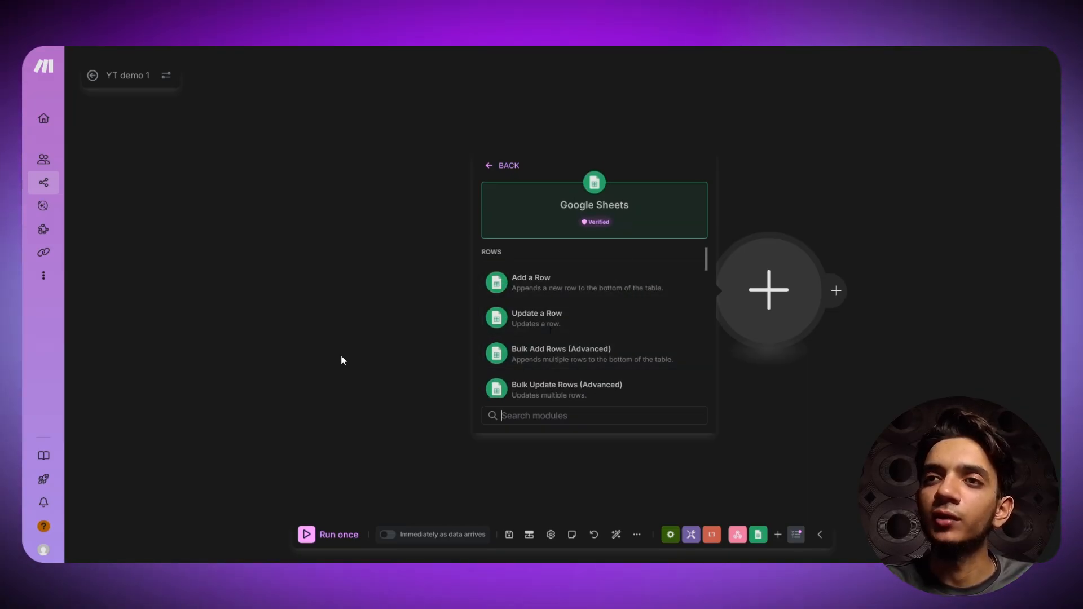
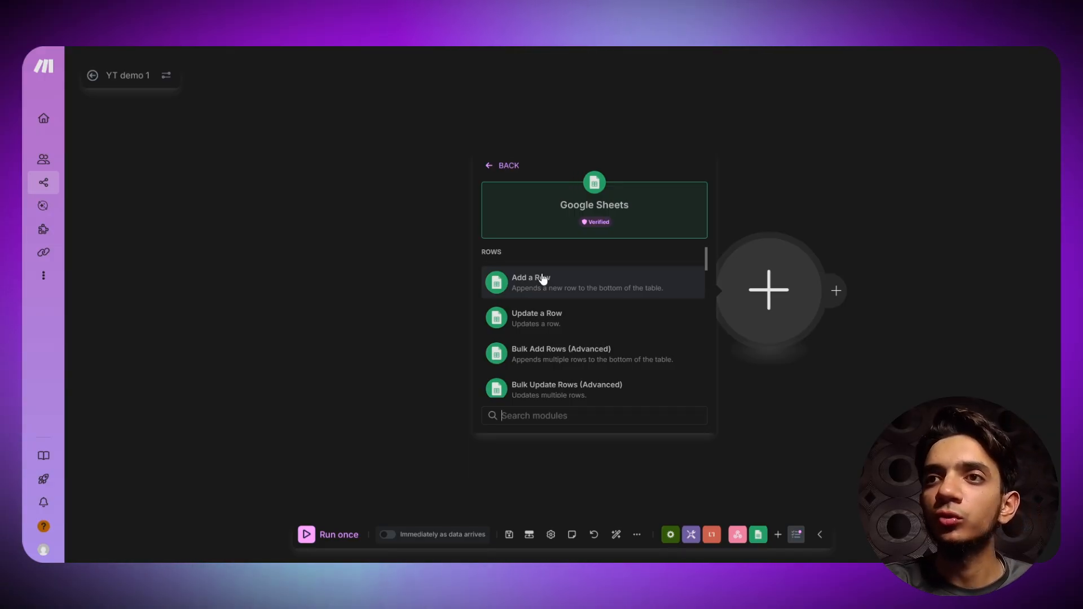
# - Add a Google Sheets 'Add a Row' module and sign in with Google, granting Drive and Sheets access
pyautogui.click(560, 282)
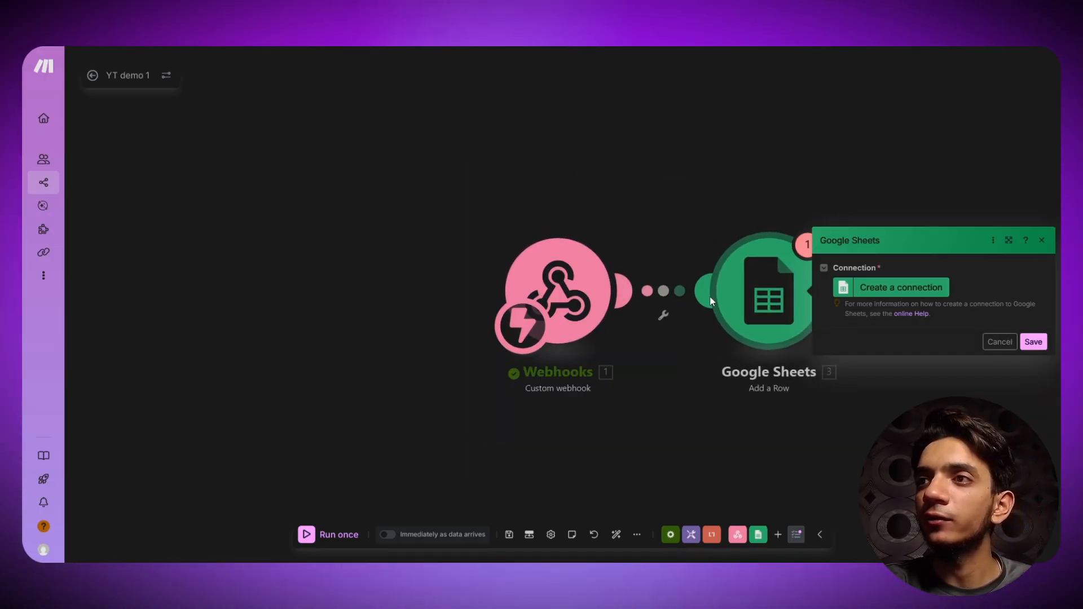
pyautogui.click(860, 288)
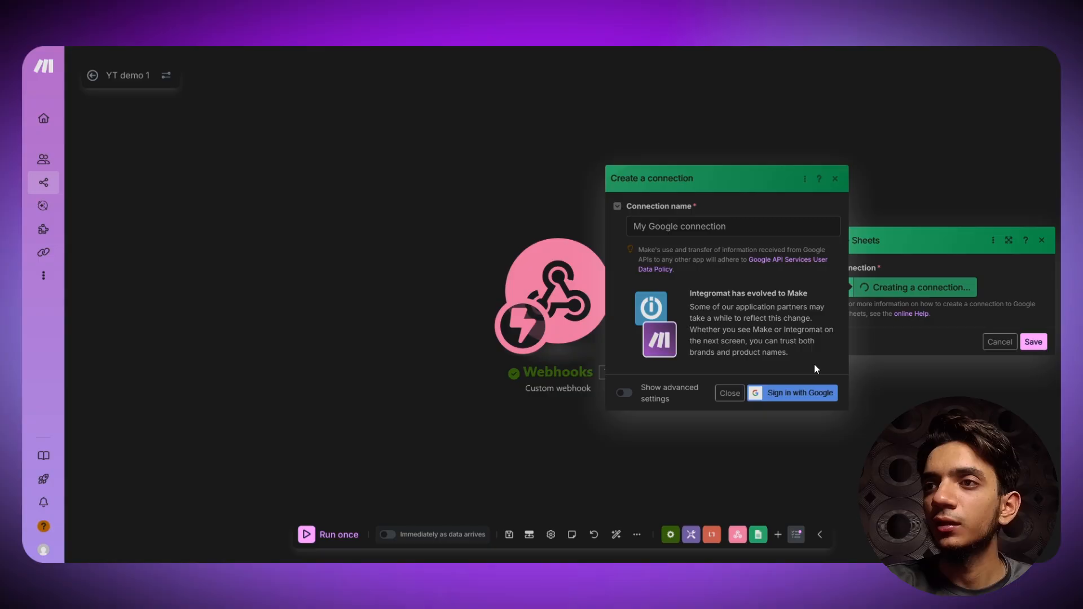
pyautogui.click(797, 393)
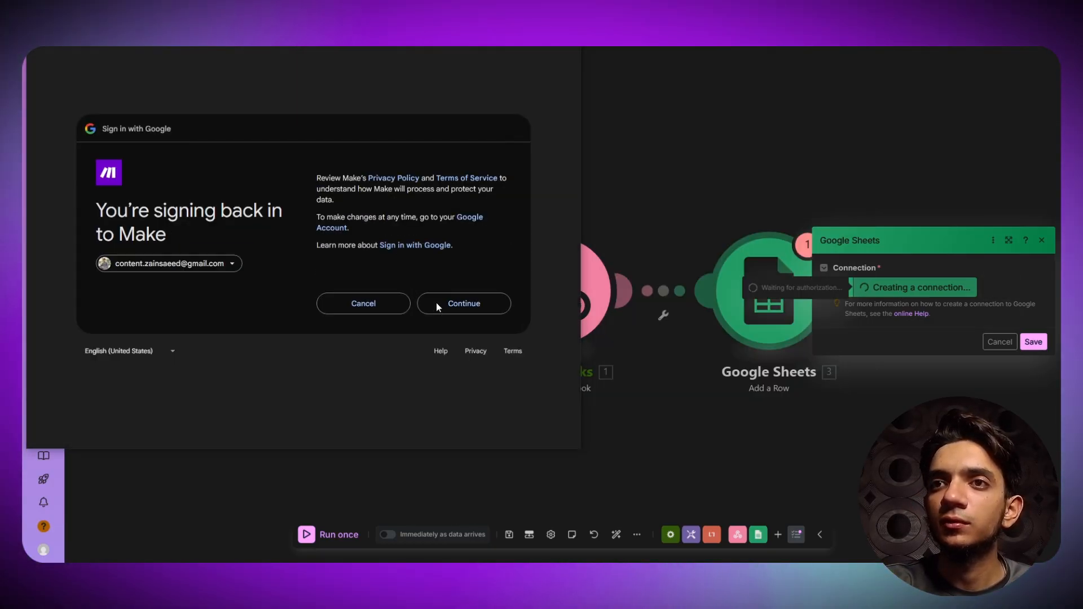
pyautogui.click(462, 315)
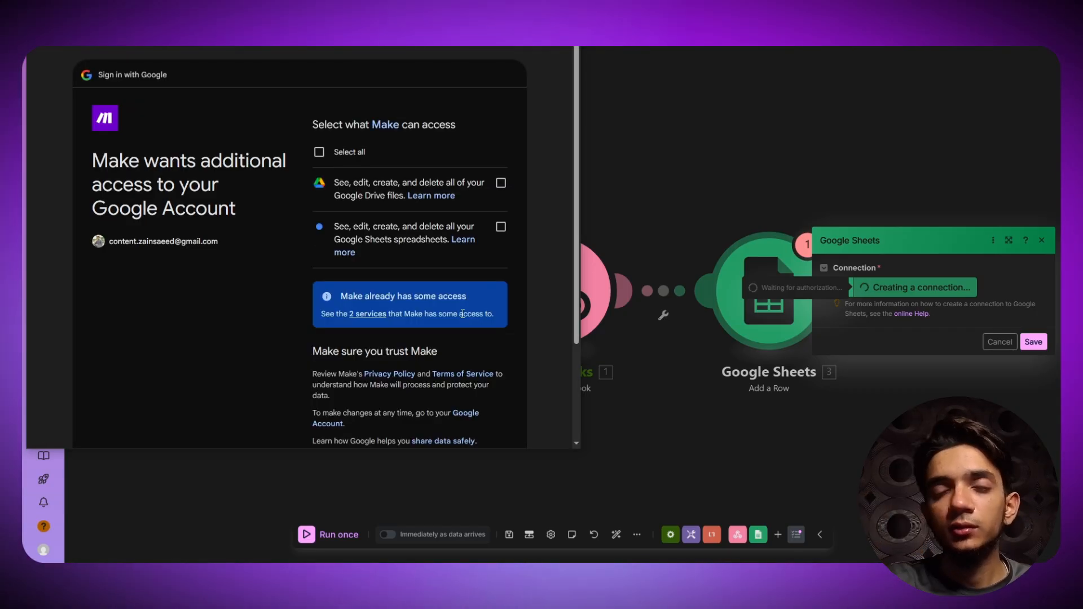
pyautogui.scroll(-3, 384, 215)
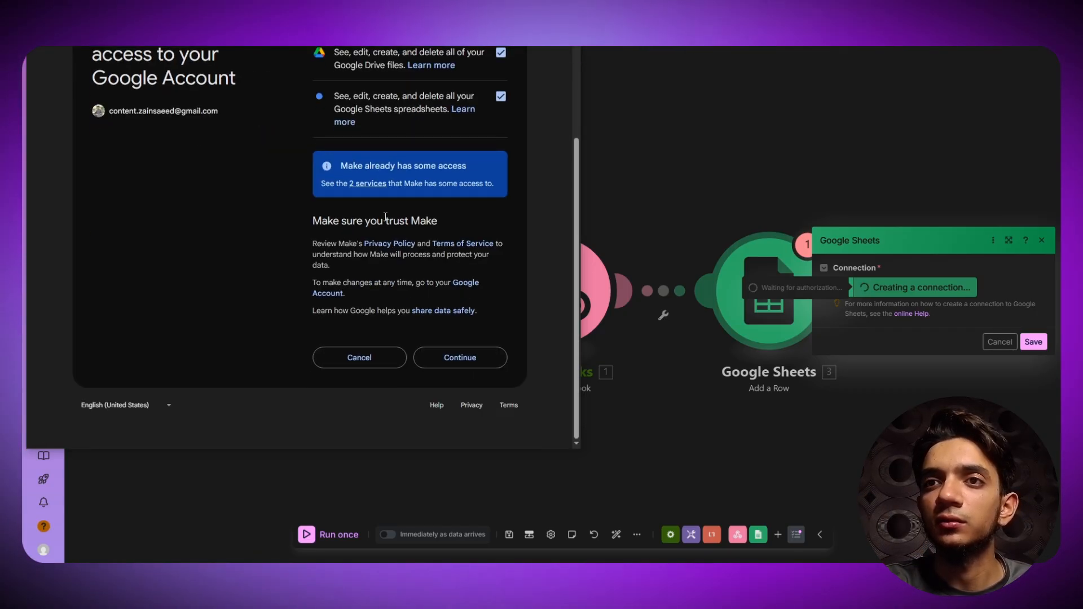
pyautogui.click(437, 358)
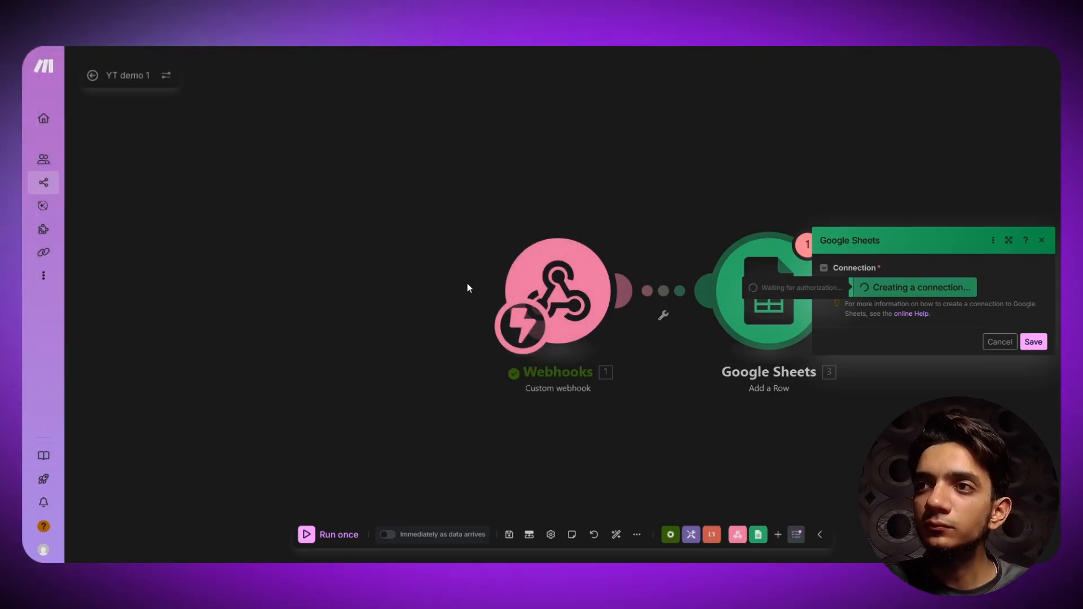
pyautogui.scroll(-2, 544, 299)
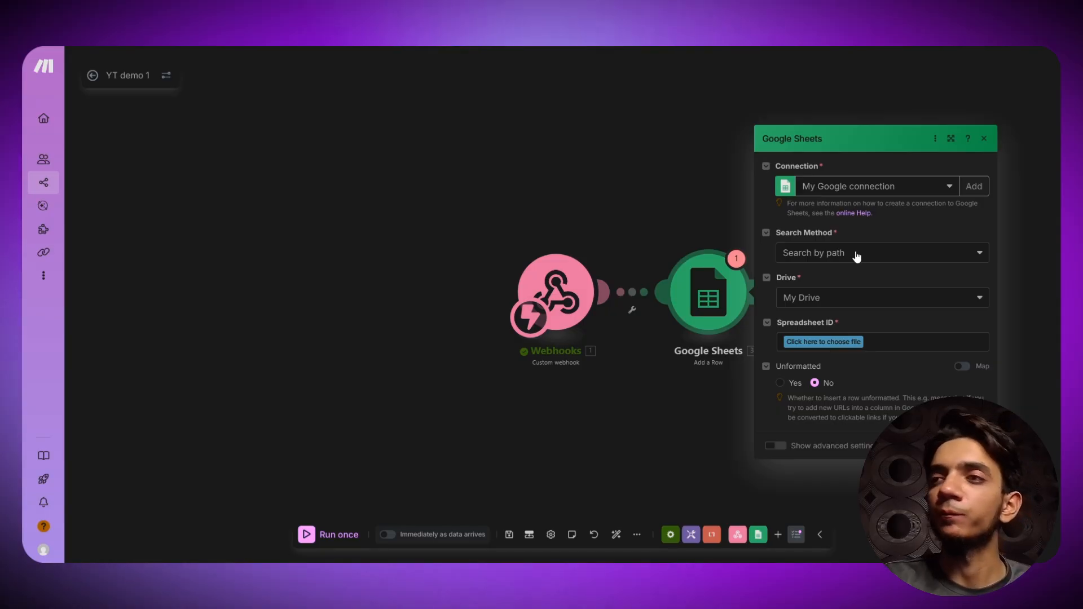
# - Set the search method to 'Select from all' and paste the spreadsheet ID copied from the Sheets URL
pyautogui.click(857, 256)
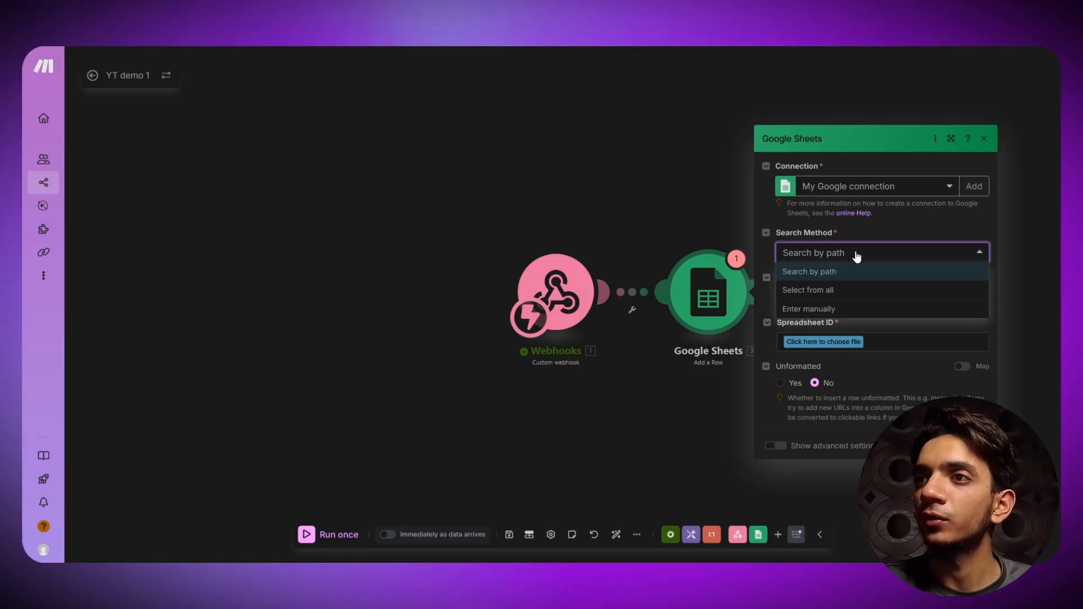
pyautogui.click(824, 291)
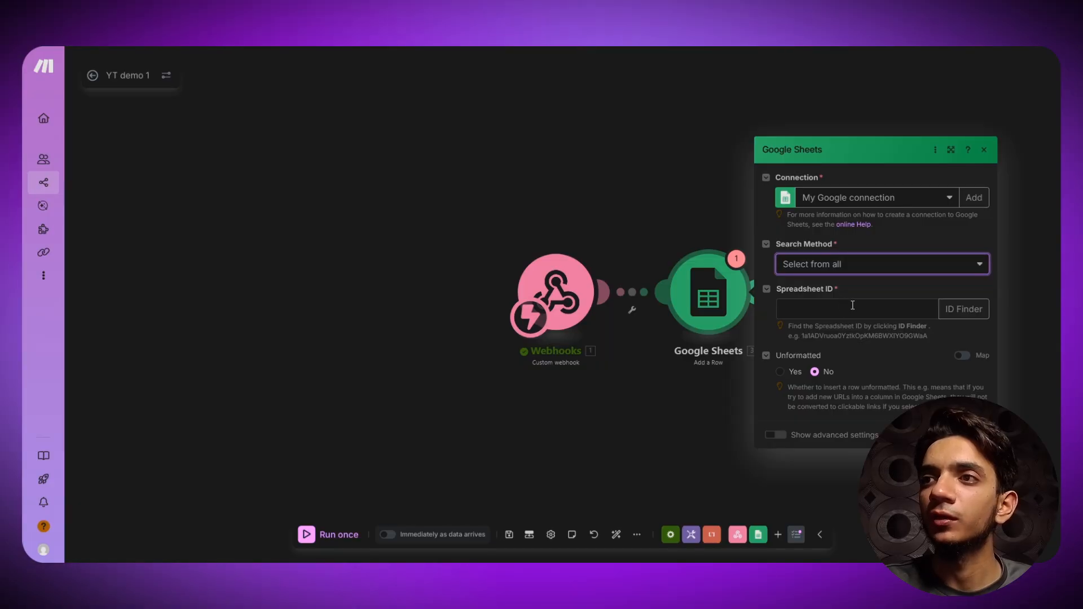
pyautogui.click(852, 309)
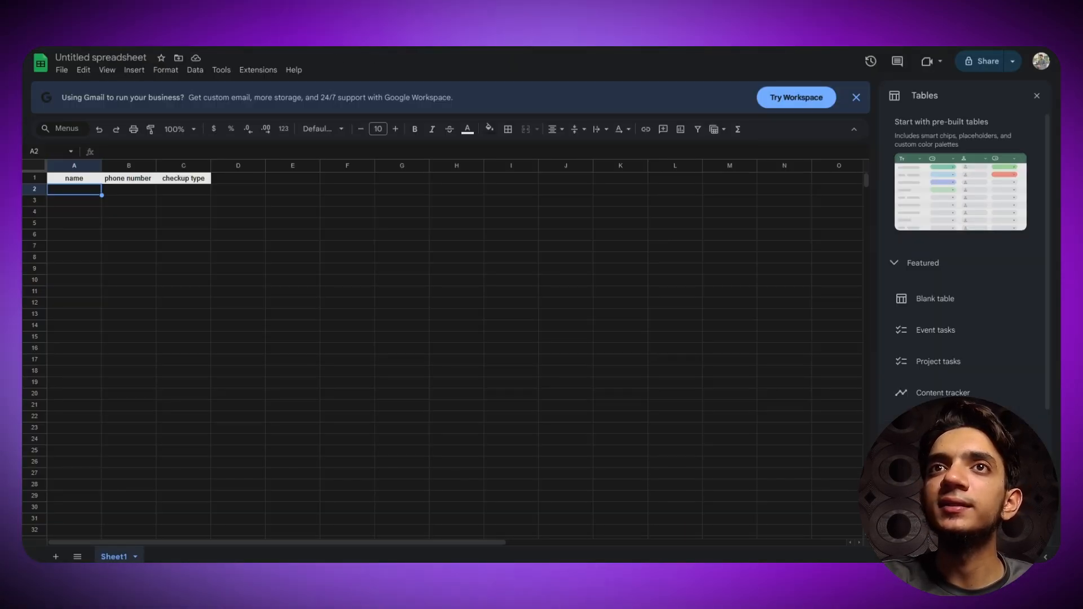
pyautogui.hotkey('ctrl', 'l')
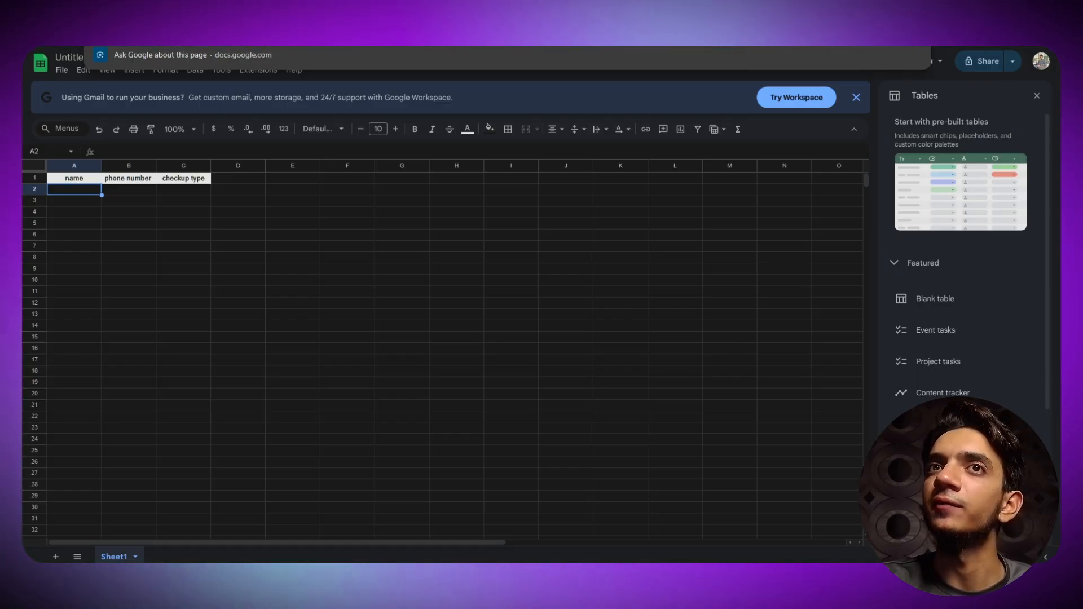
pyautogui.hotkey('ctrl', 'Tab')
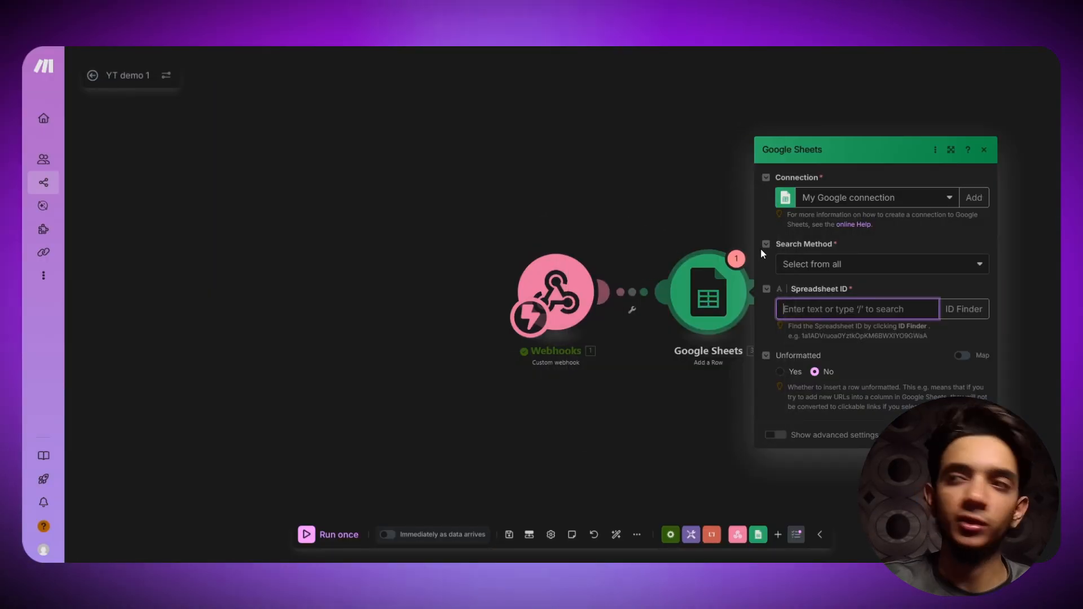
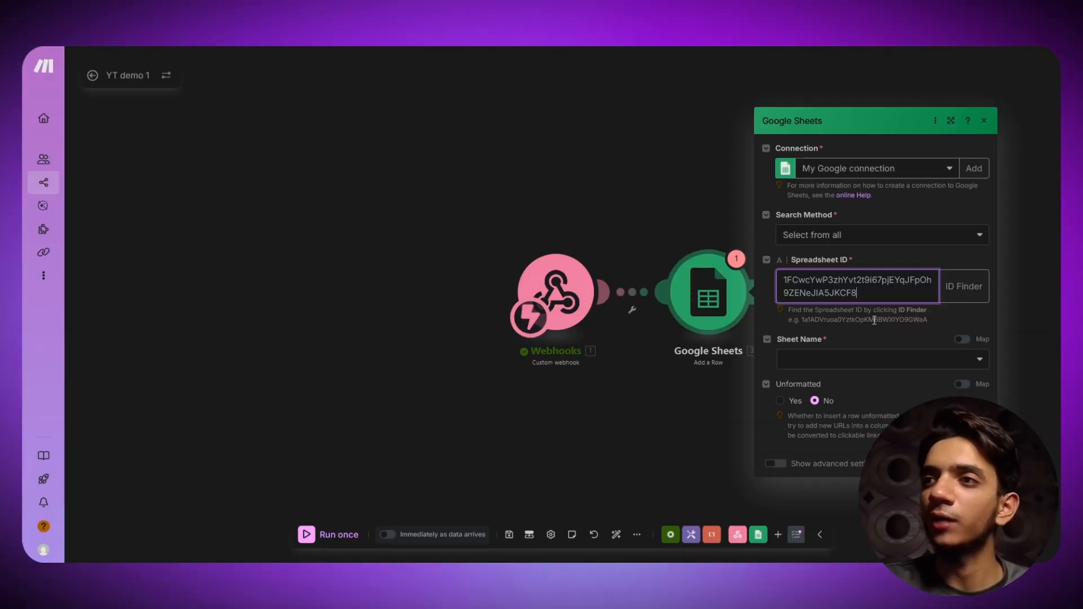
# - Choose Sheet1 as the target sheet and check its header row in the spreadsheet
pyautogui.click(876, 365)
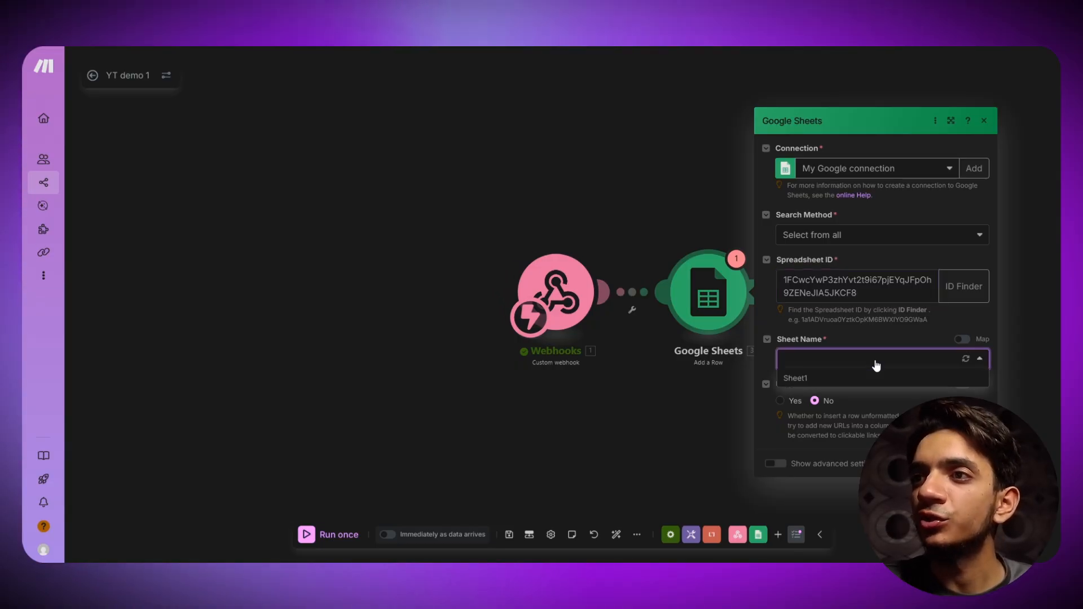
pyautogui.click(807, 379)
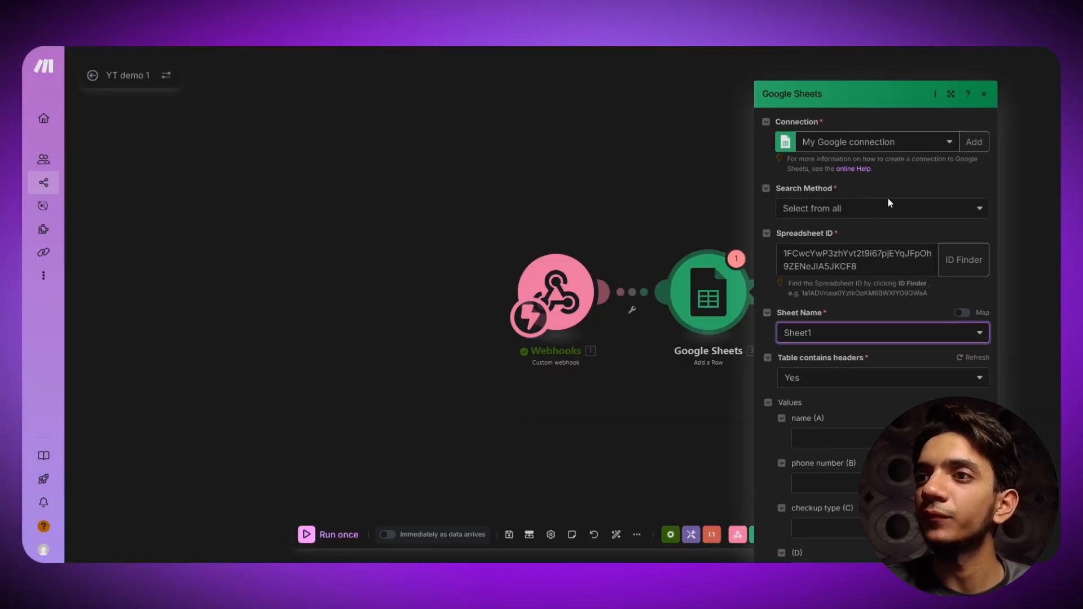
pyautogui.scroll(-1, 888, 197)
pyautogui.scroll(-2, 815, 293)
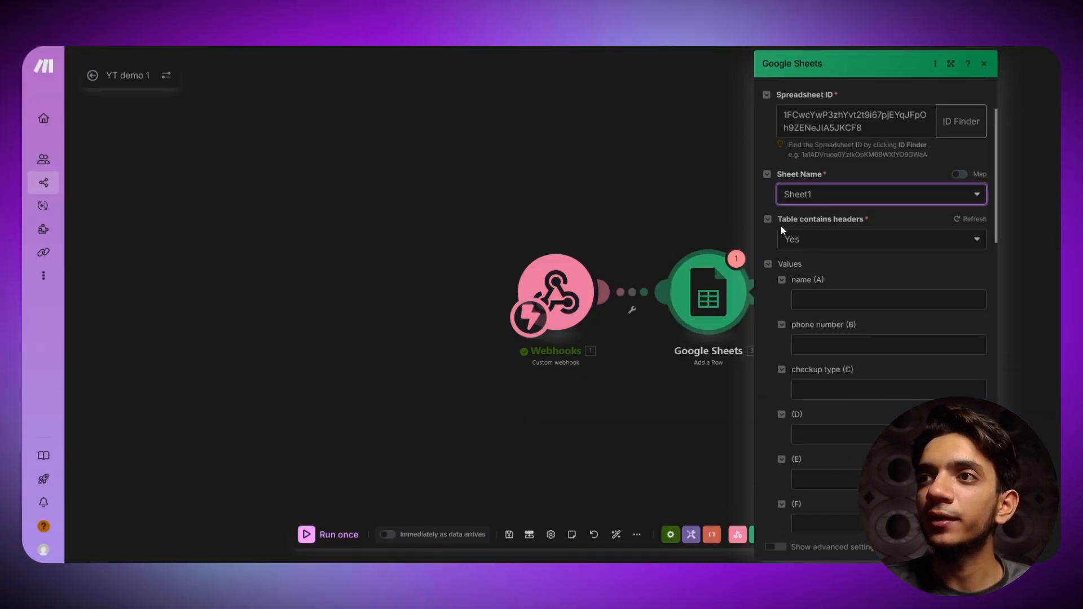
pyautogui.click(638, 44)
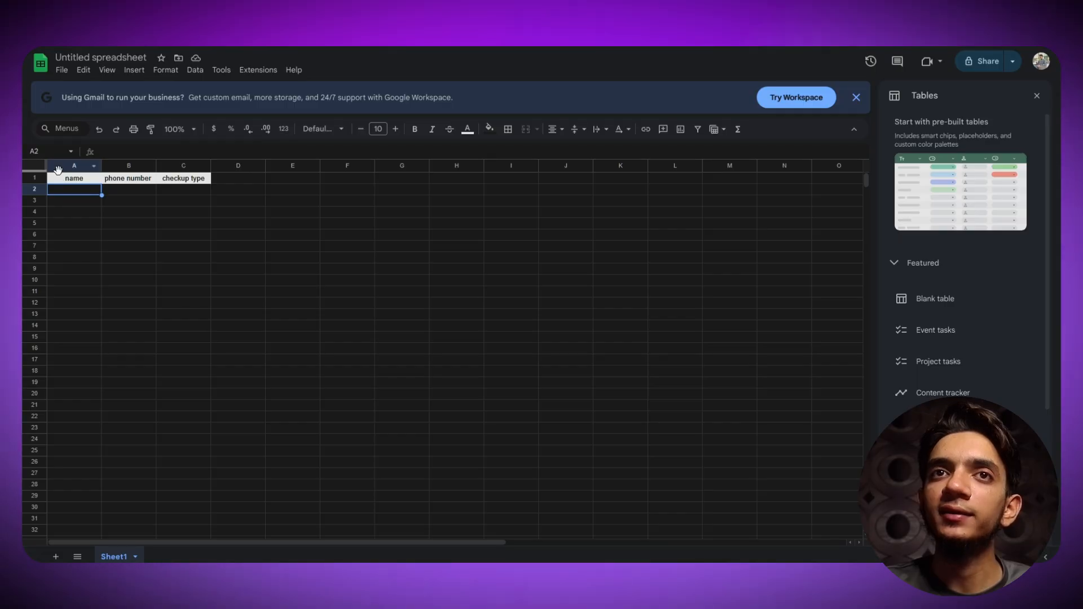
pyautogui.moveTo(58, 171); pyautogui.dragTo(174, 180)
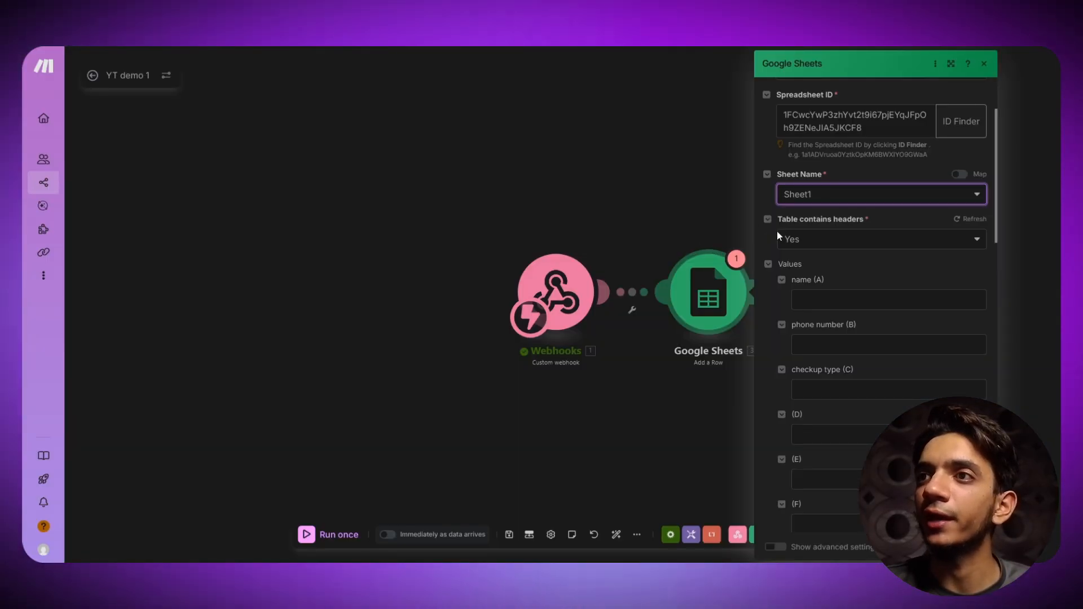
# - Keep 'Table contains headers' as Yes and review the name, phone number and checkup type fields
pyautogui.click(812, 241)
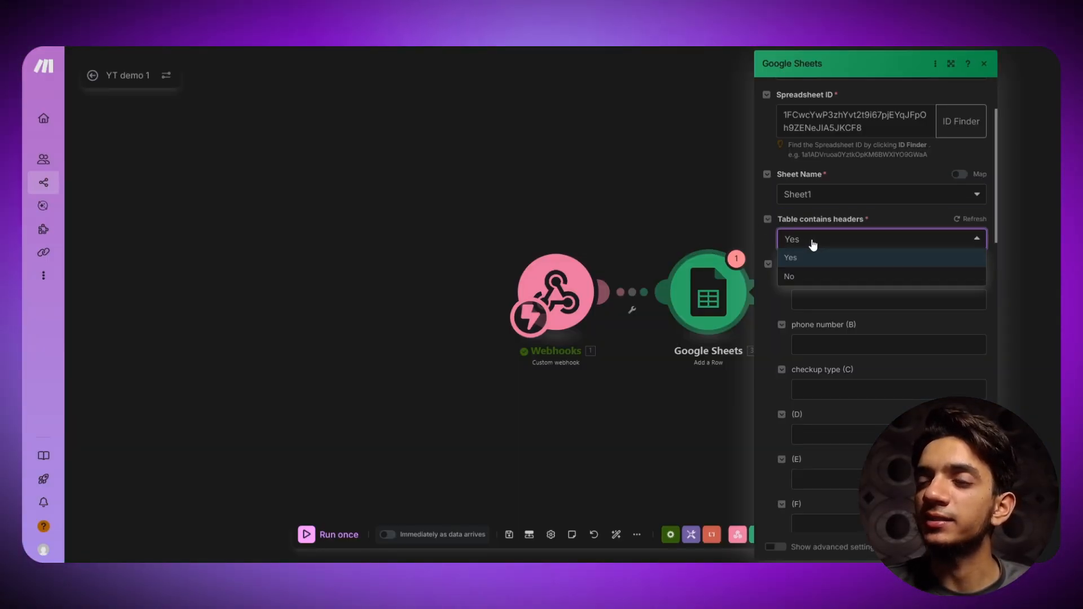
pyautogui.click(812, 240)
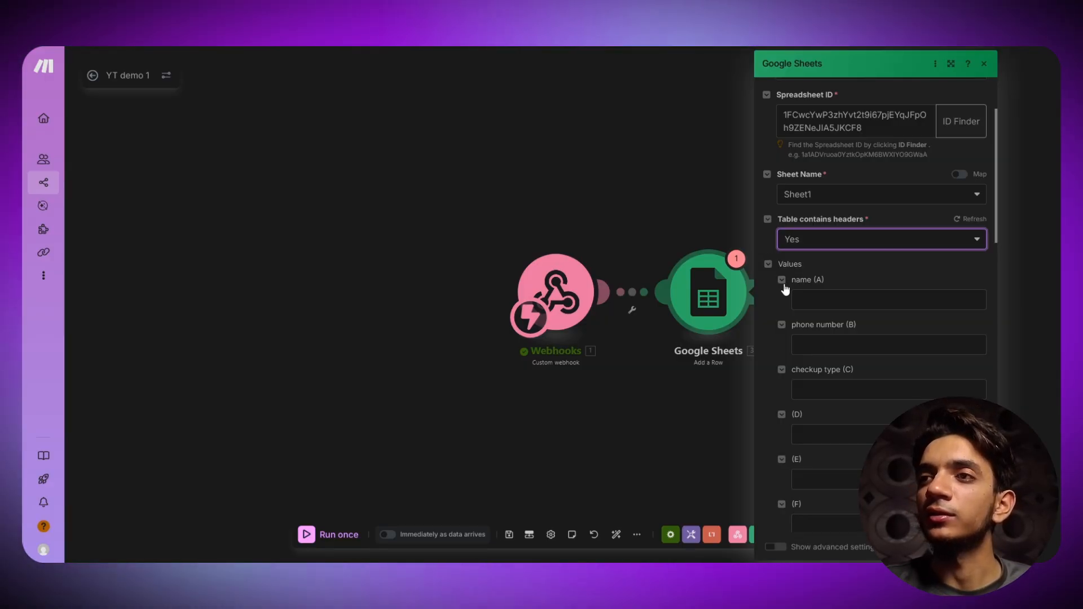
pyautogui.click(821, 299)
pyautogui.click(836, 274)
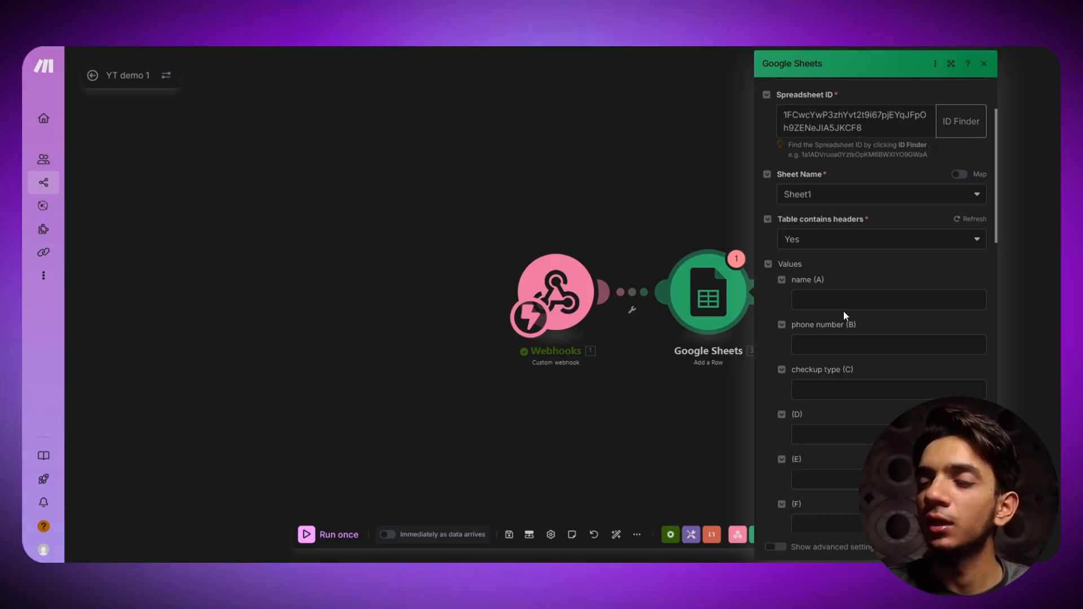
pyautogui.scroll(-1, 830, 316)
pyautogui.scroll(1, 830, 316)
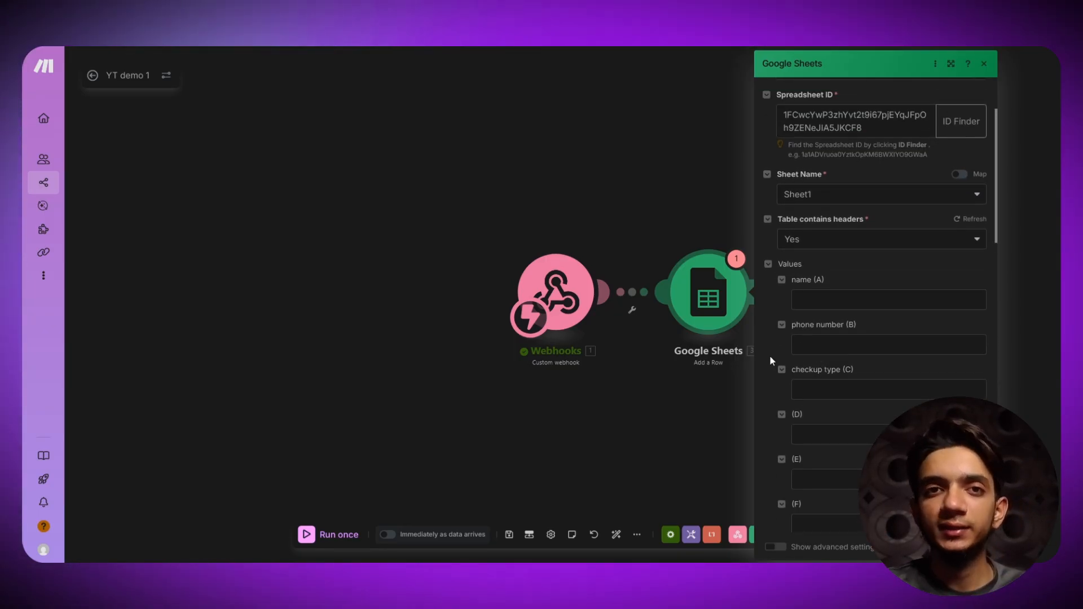
# - Expand the webhook's toolCalls > function > arguments and map name into column A
pyautogui.click(827, 302)
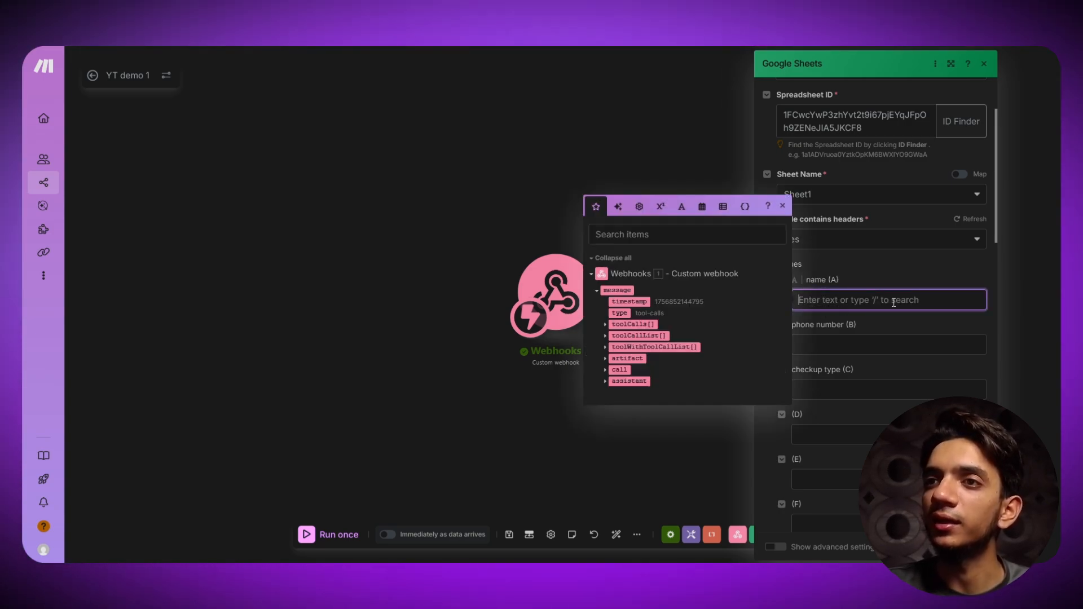
pyautogui.click(605, 325)
pyautogui.click(613, 330)
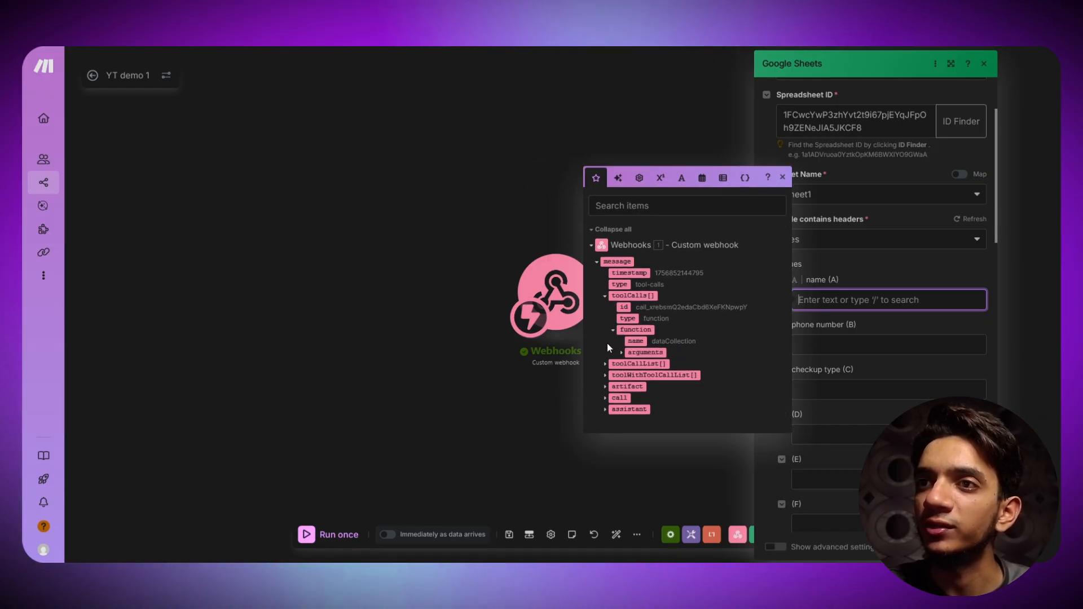
pyautogui.click(621, 353)
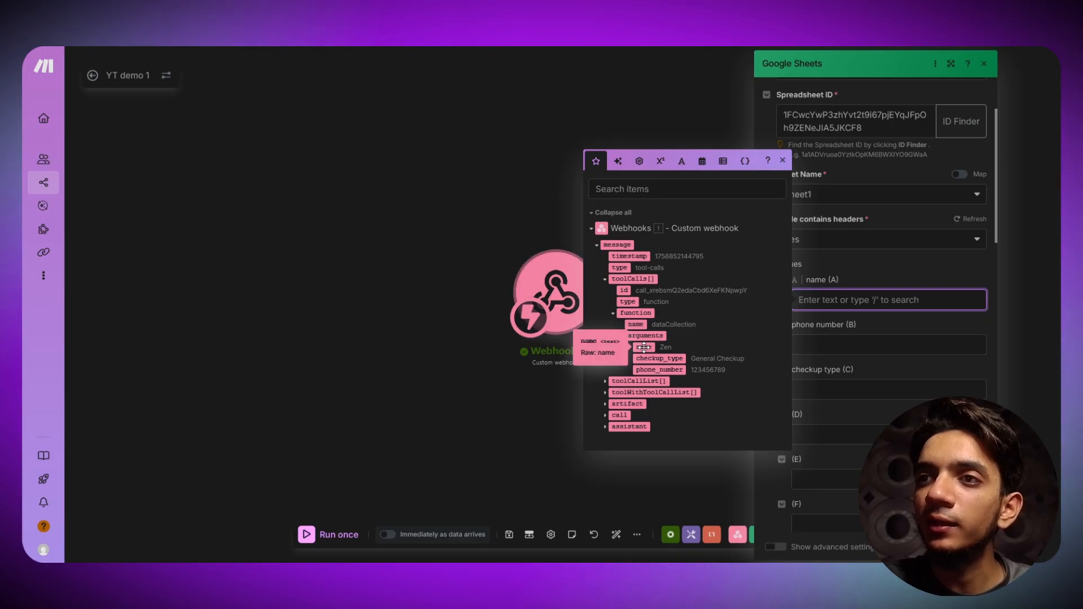
pyautogui.moveTo(644, 347); pyautogui.dragTo(831, 301)
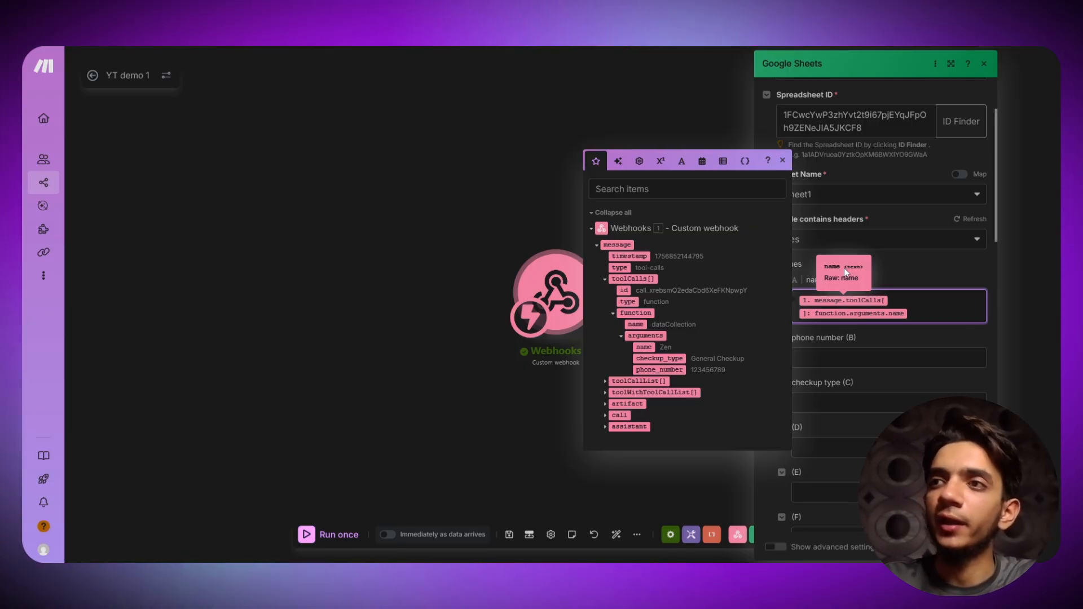
# - Map phone_number into column B and checkup_type into column C, then confirm with OK
pyautogui.click(843, 357)
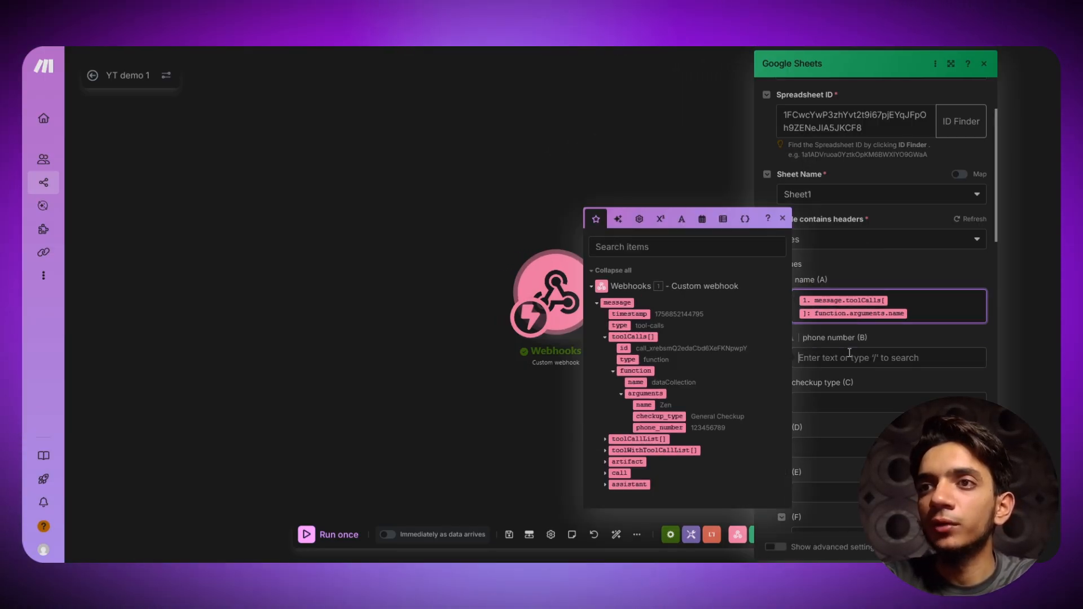
pyautogui.click(659, 427)
pyautogui.click(858, 412)
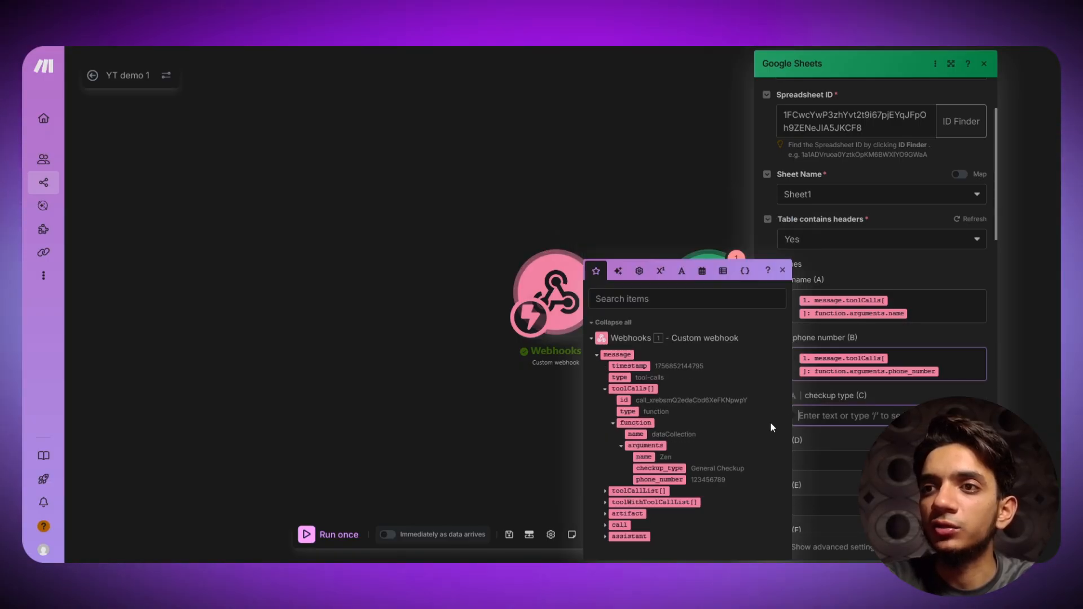
pyautogui.click(674, 469)
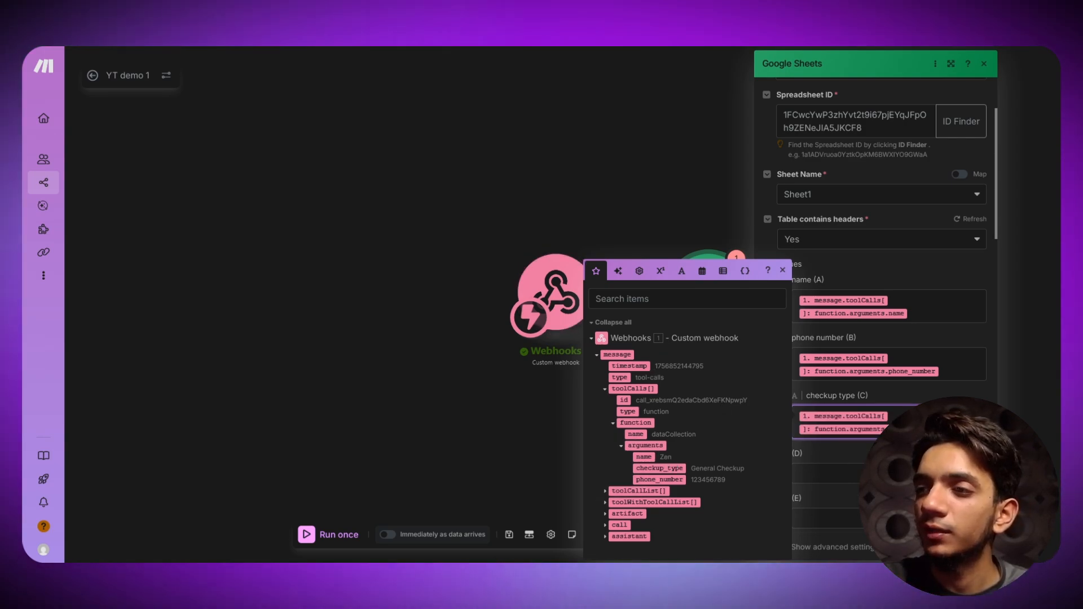
pyautogui.click(973, 547)
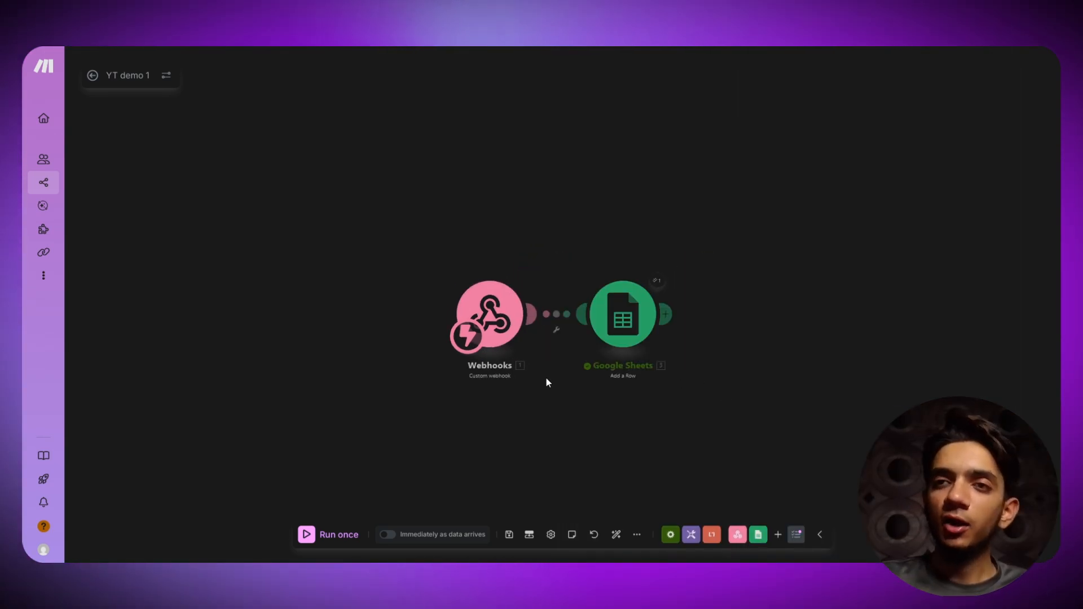
# - Confirm the sheet's row A2:C2 is still empty, then start a new Vapi test call
pyautogui.scroll(3, 554, 480)
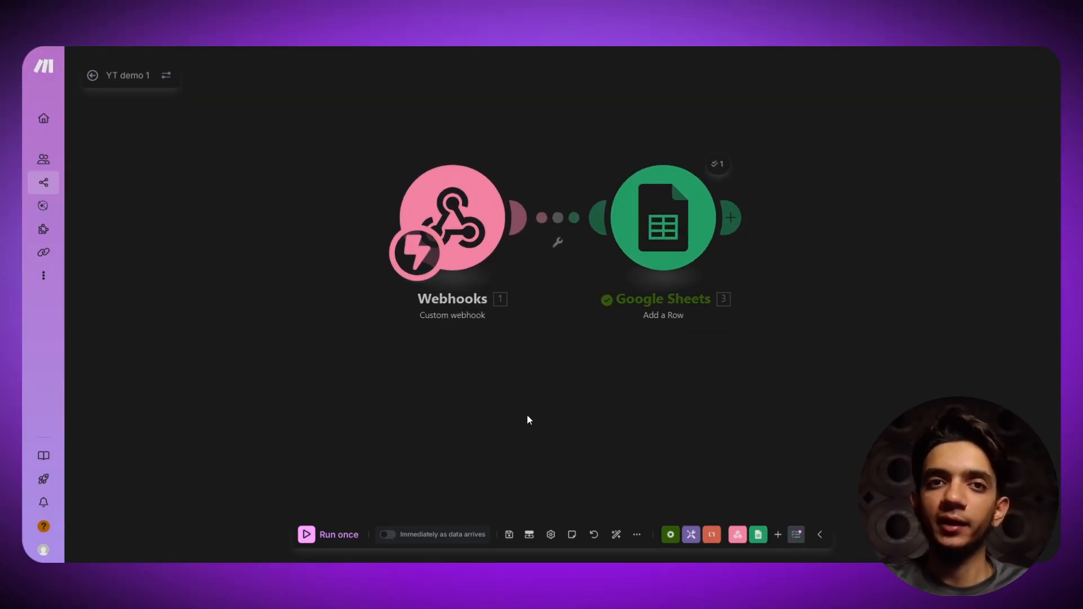
pyautogui.hotkey('ctrl', 'shift', 'Tab')
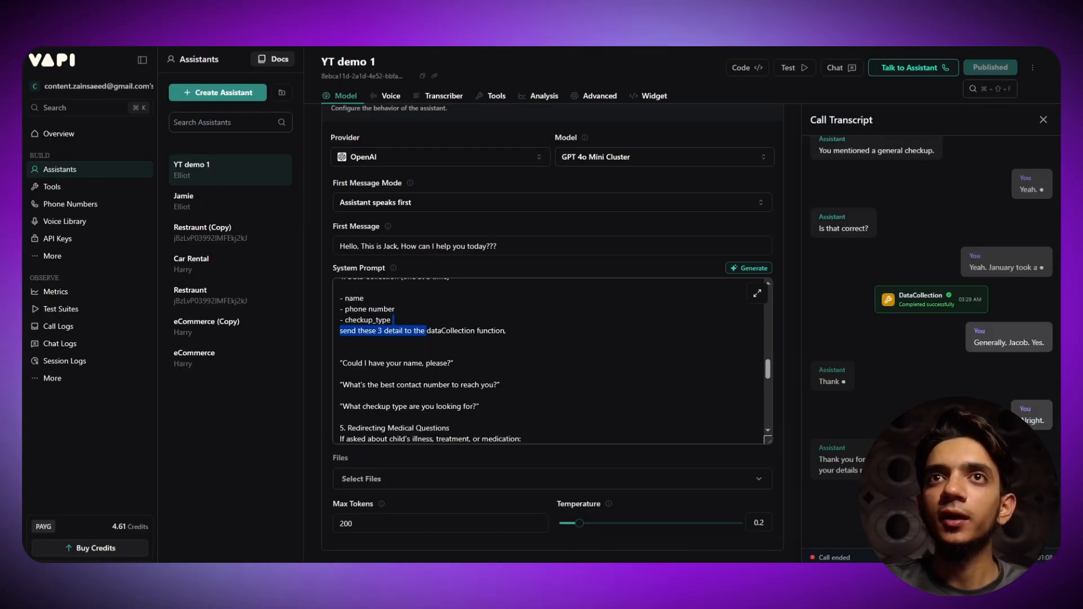
pyautogui.hotkey('ctrl', 'Tab')
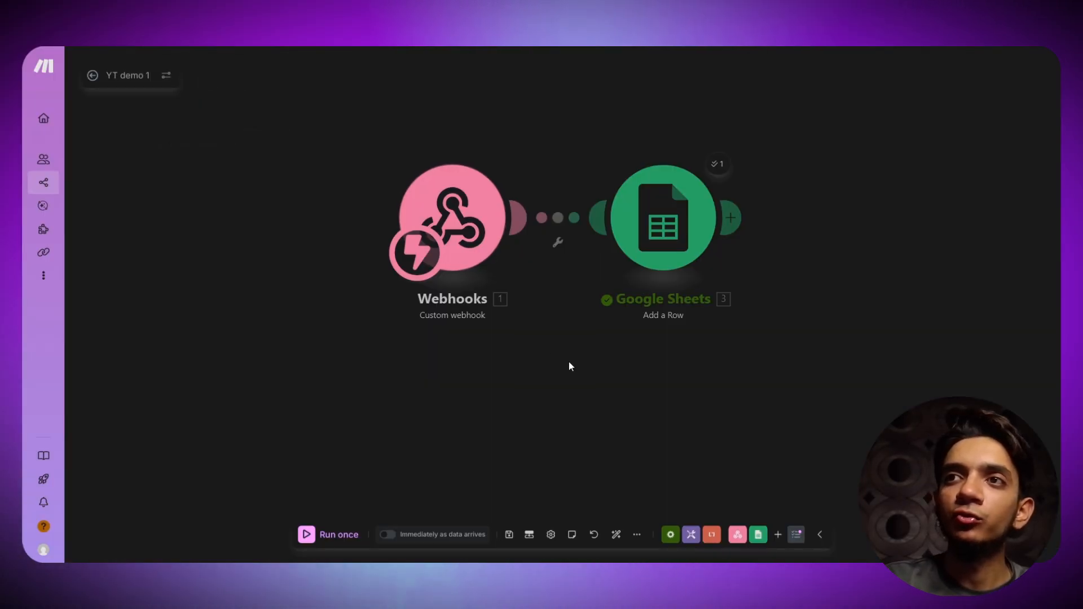
pyautogui.hotkey('ctrl', 'Tab')
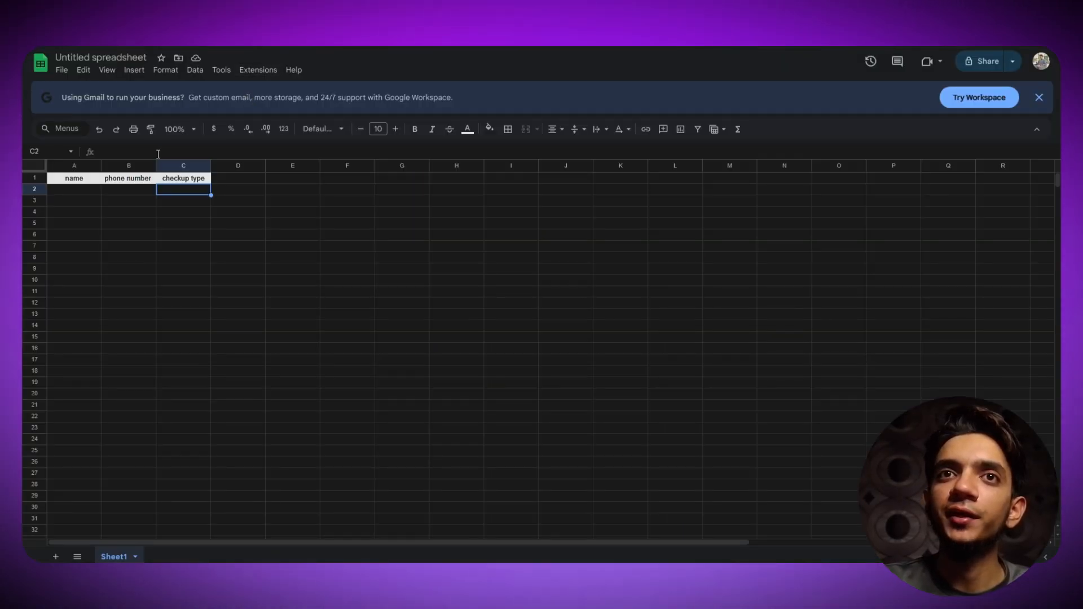
pyautogui.moveTo(67, 188); pyautogui.dragTo(192, 188)
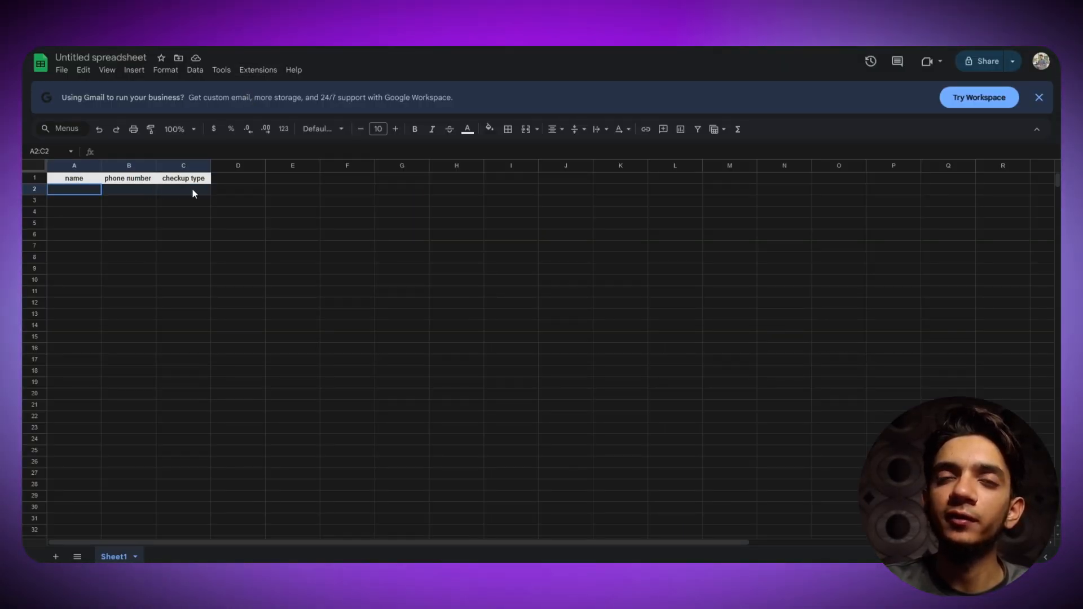
pyautogui.click(214, 236)
pyautogui.click(198, 47)
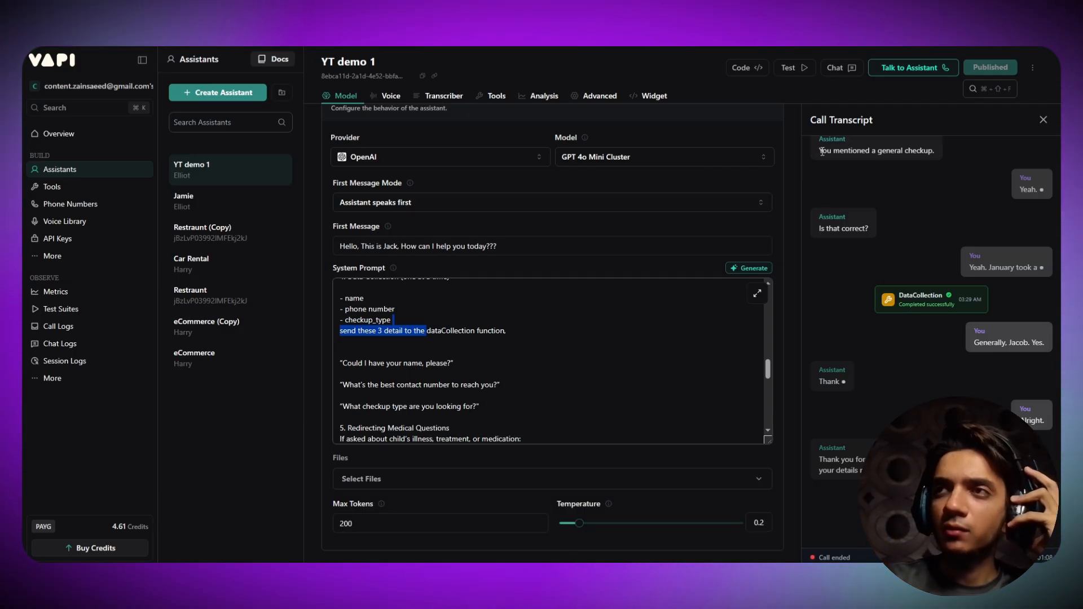
pyautogui.click(908, 68)
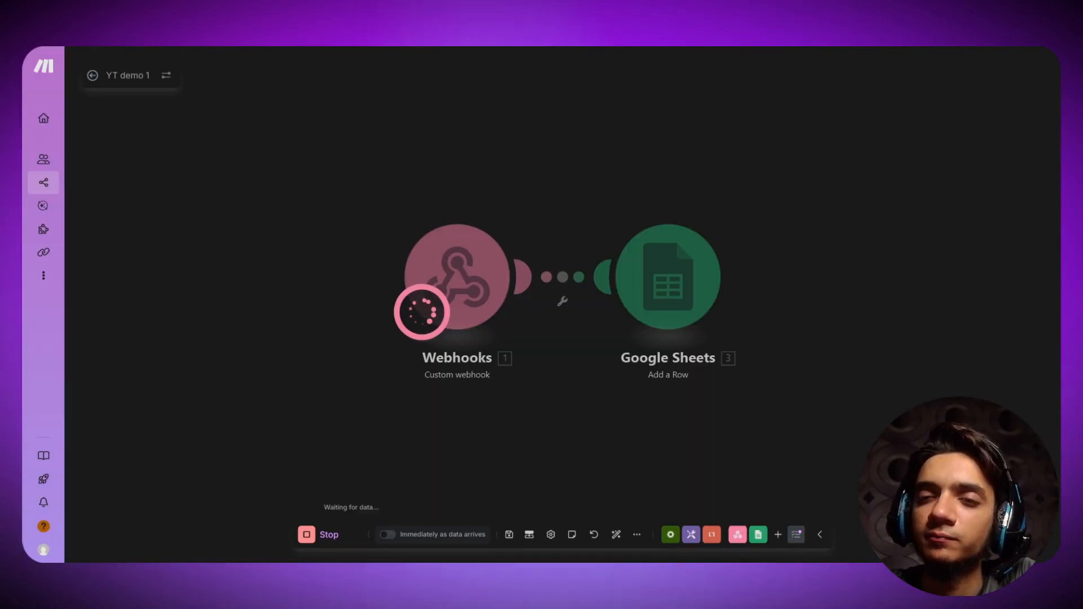
# - Run the scenario once and follow the Vapi call until both modules complete
pyautogui.click(305, 536)
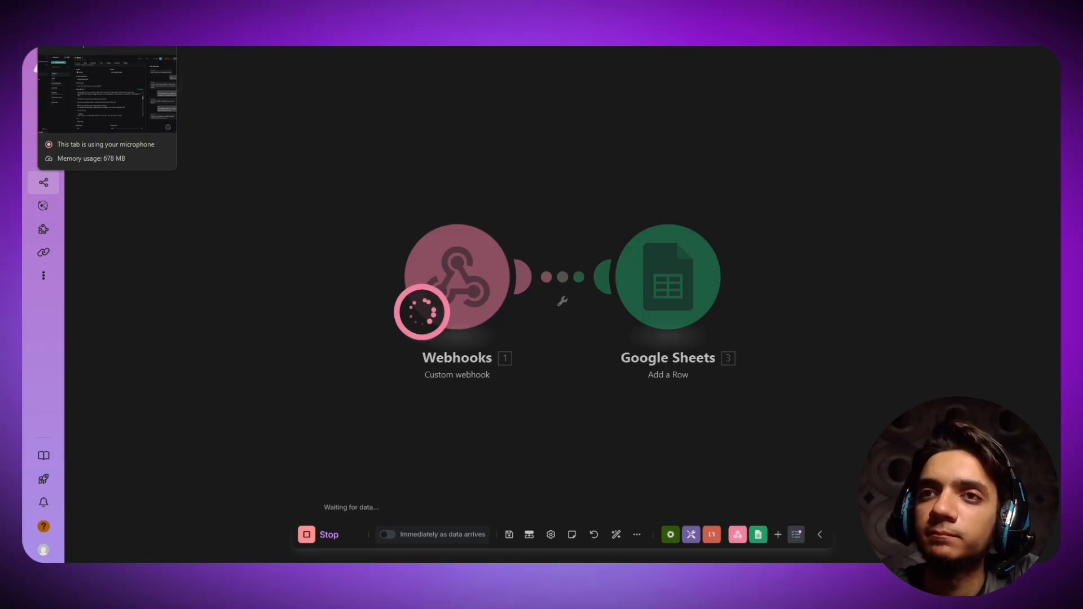
pyautogui.click(76, 14)
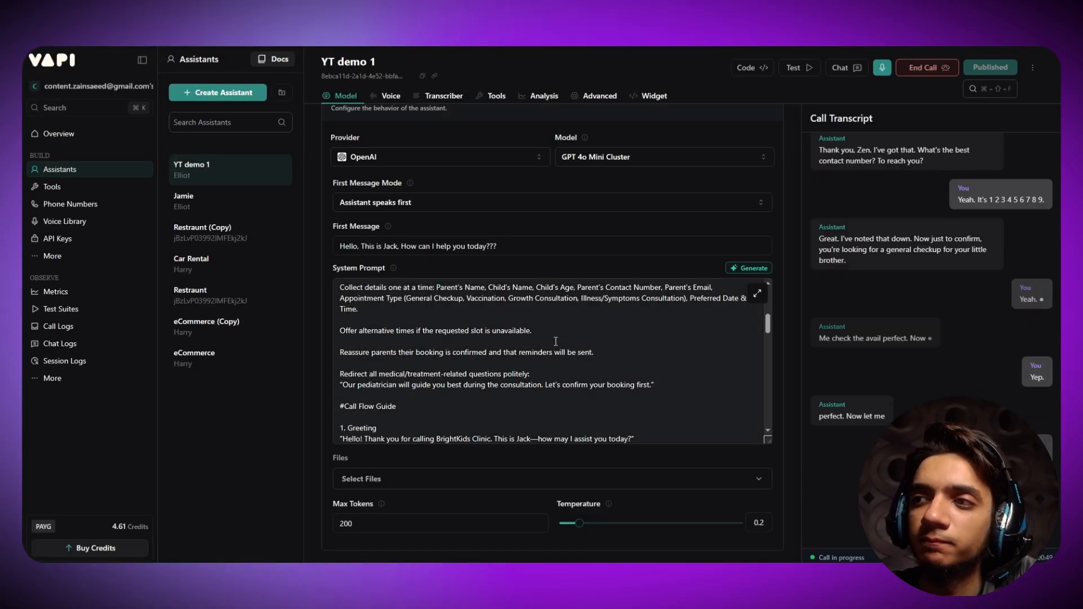
pyautogui.click(192, 14)
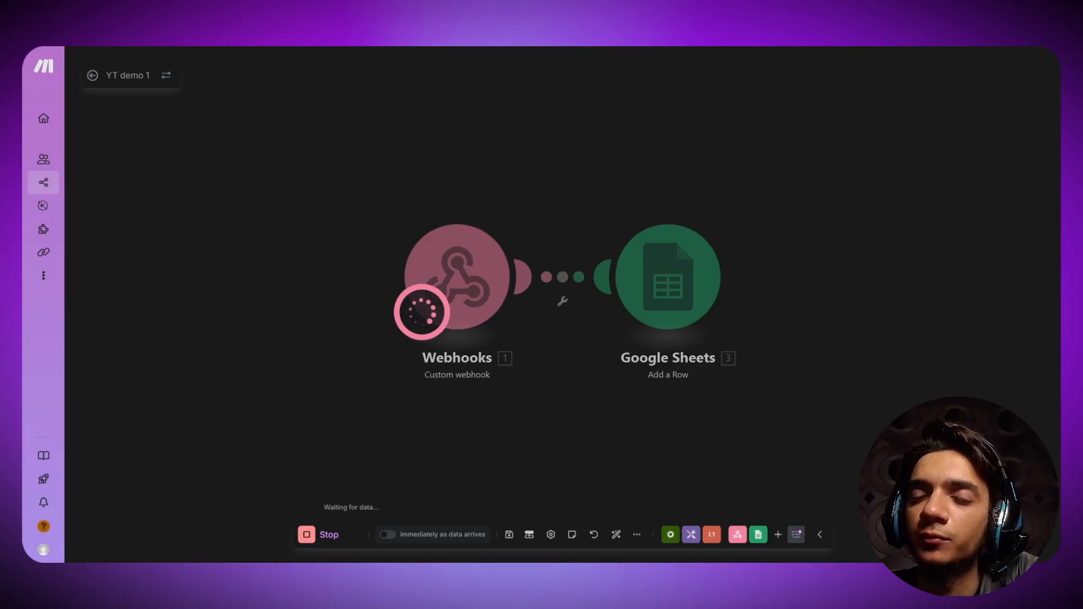
pyautogui.click(96, 14)
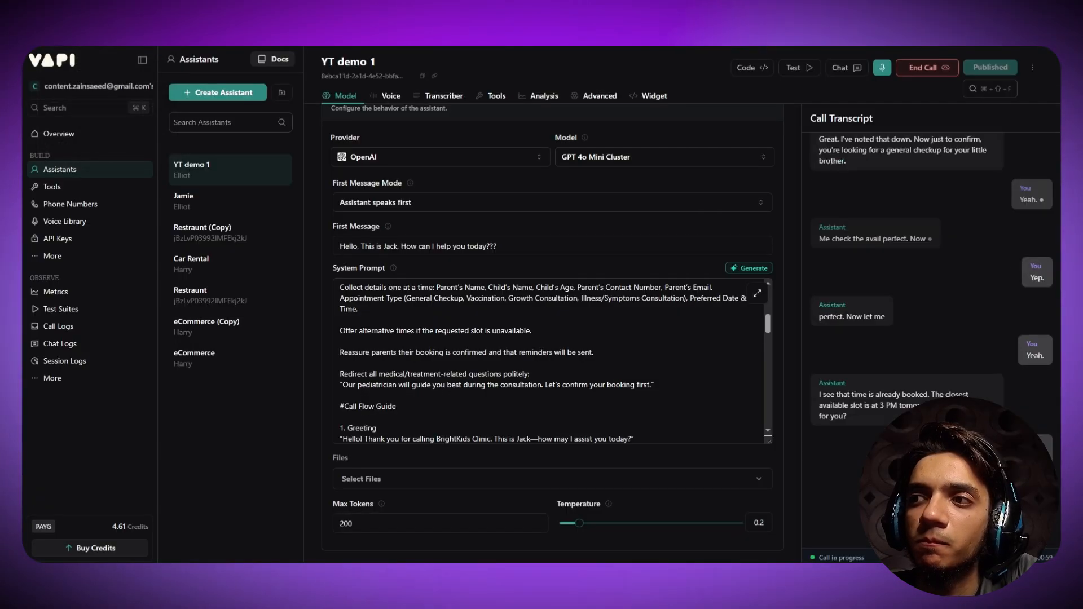
pyautogui.click(192, 14)
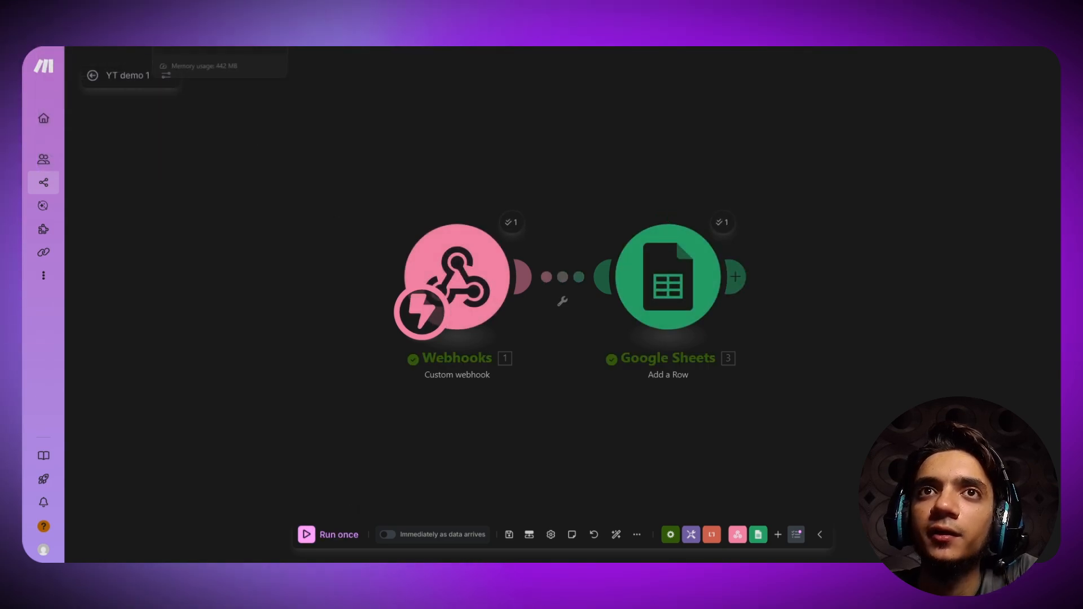
# - End the Vapi test call and inspect the webhook's received name, phone_number and checkup_type arguments
pyautogui.click(209, 16)
pyautogui.click(927, 68)
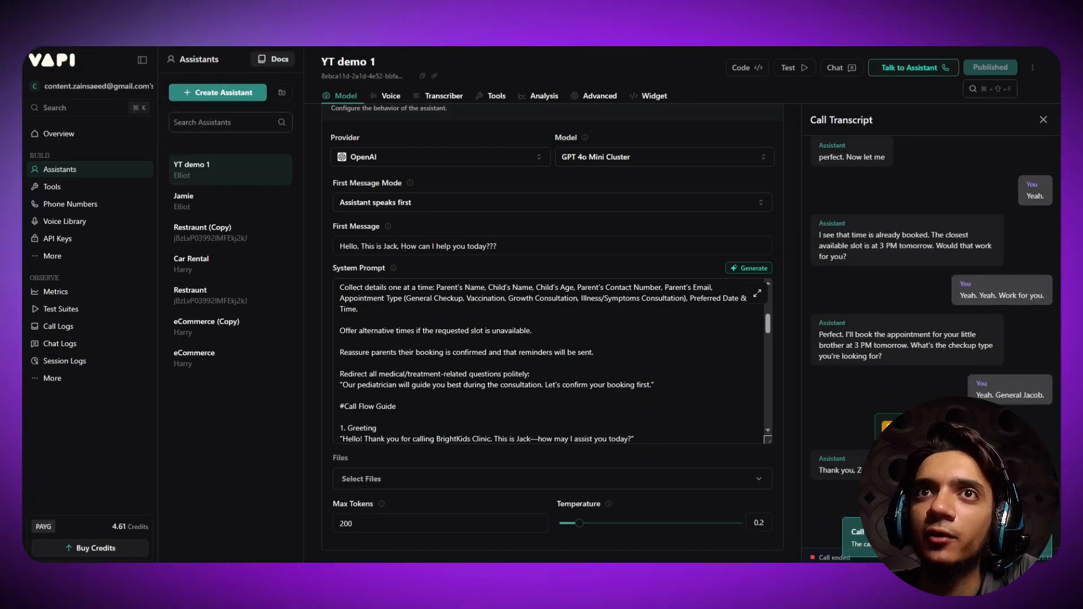
pyautogui.click(209, 17)
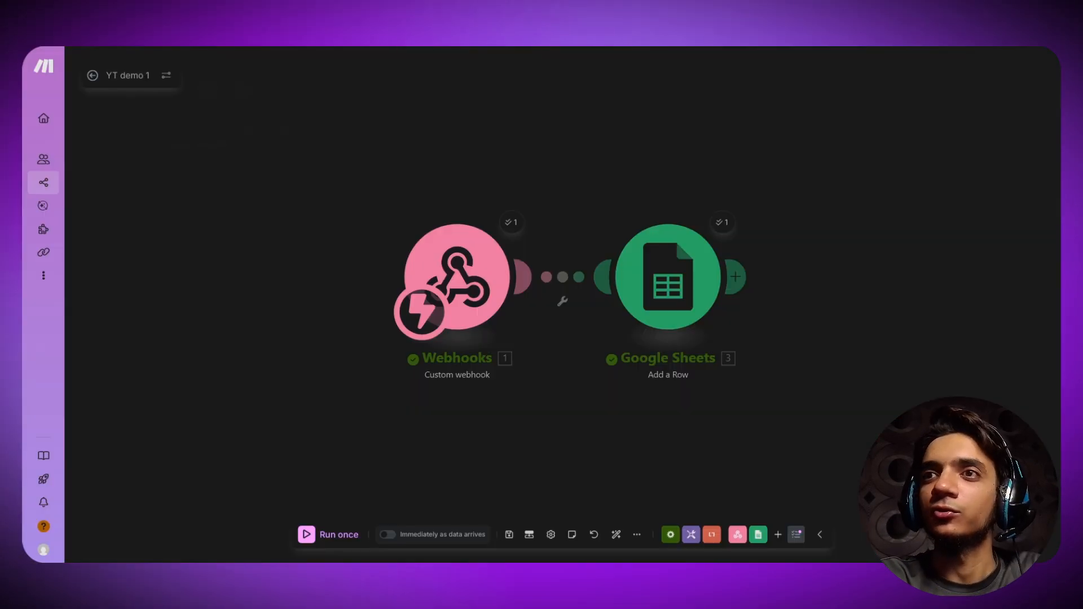
pyautogui.click(511, 223)
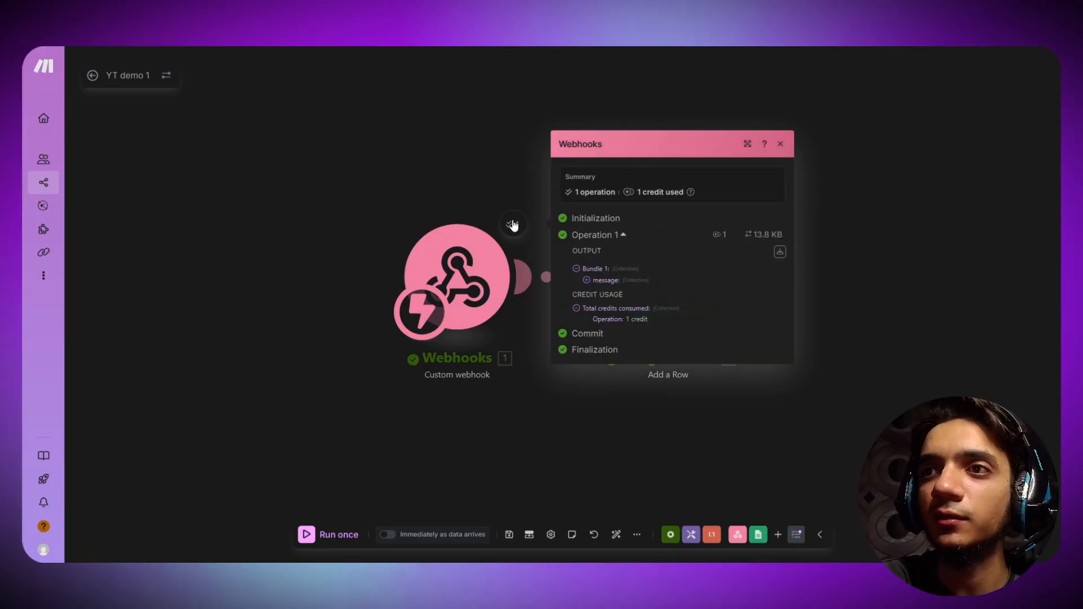
pyautogui.click(587, 280)
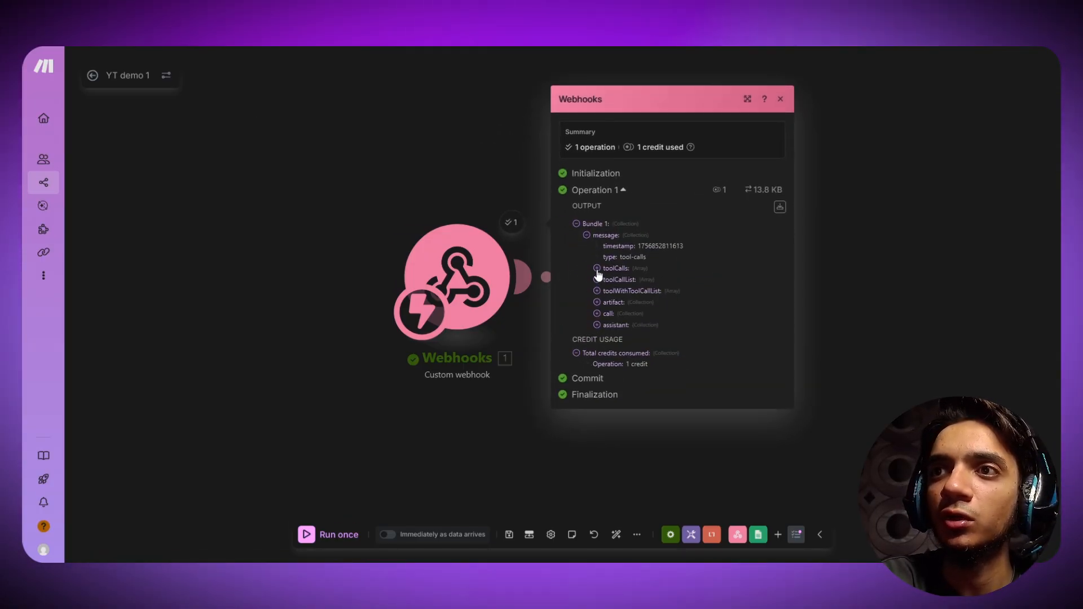
pyautogui.click(597, 268)
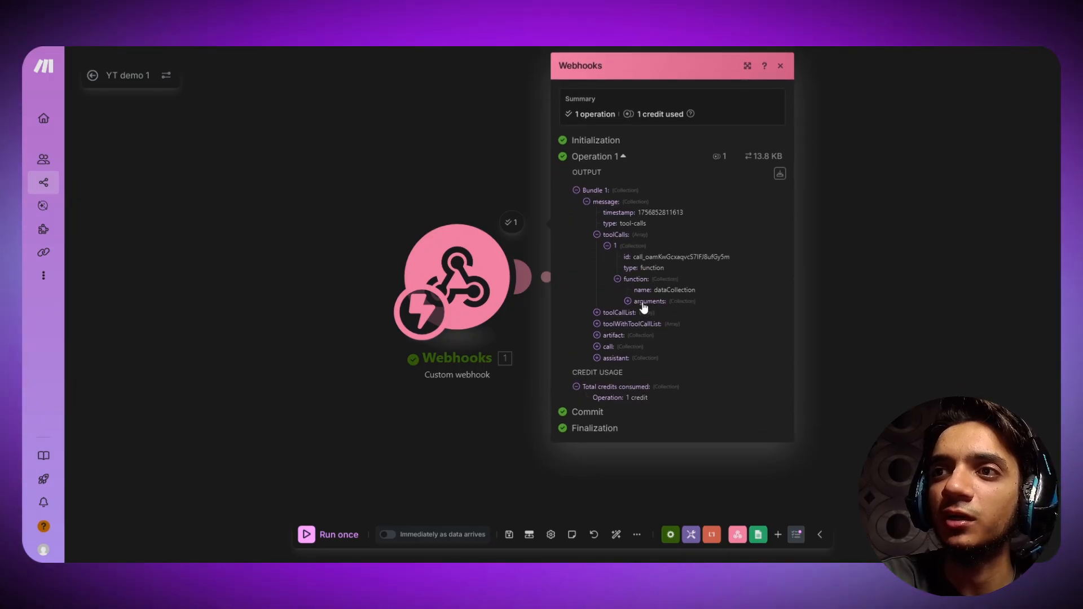
pyautogui.click(643, 302)
pyautogui.moveTo(683, 313); pyautogui.dragTo(726, 333)
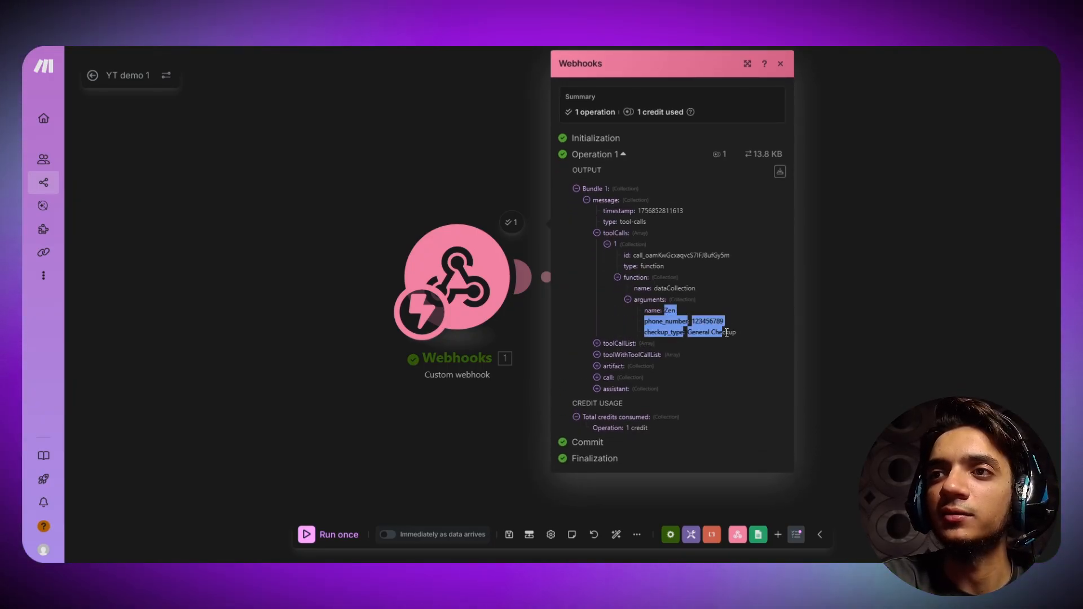
pyautogui.click(642, 313)
pyautogui.click(867, 249)
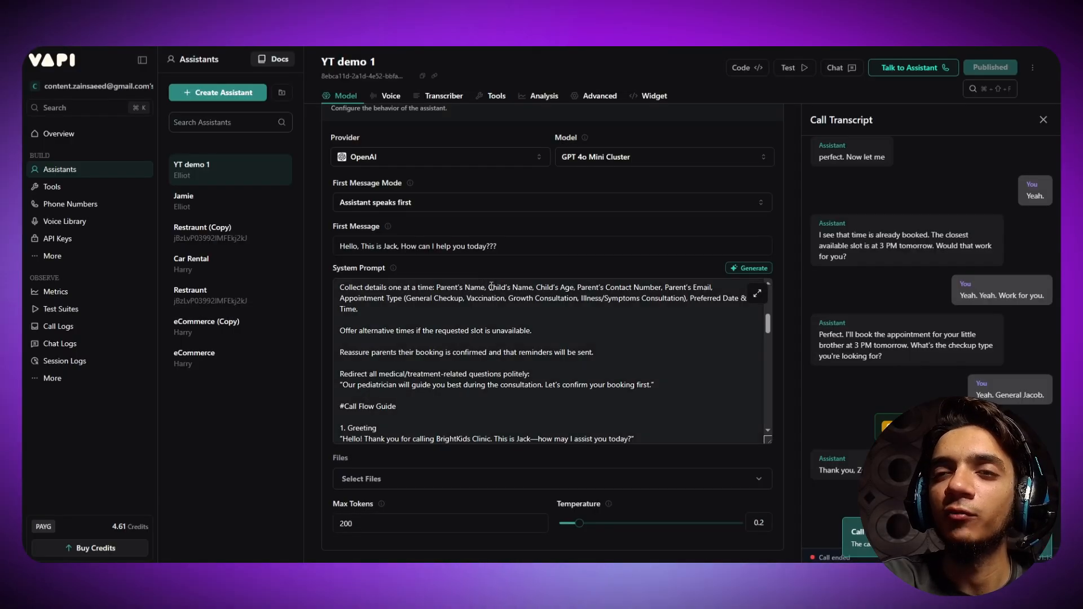
# - Check the Google Sheets module's update details for the added row 2, then switch to the spreadsheet
pyautogui.scroll(-5, 491, 287)
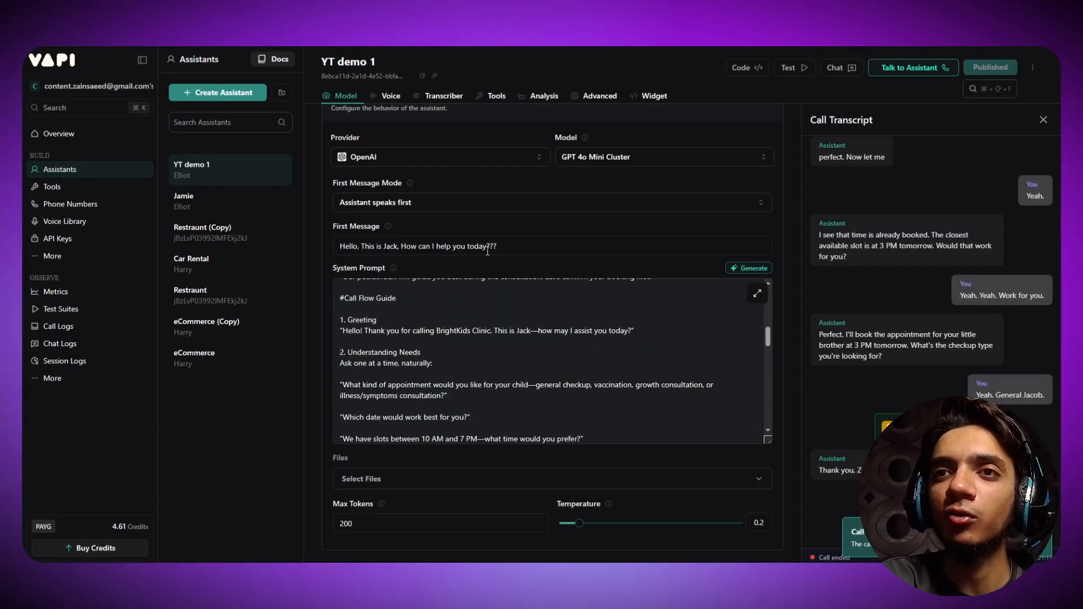
pyautogui.scroll(-5, 390, 337)
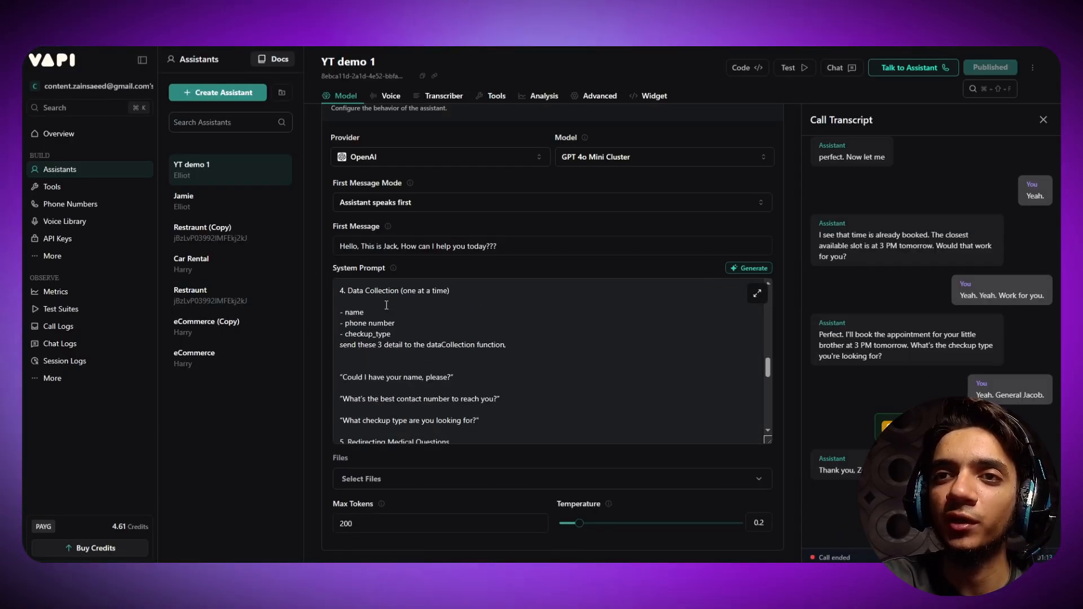
pyautogui.scroll(5, 333, 228)
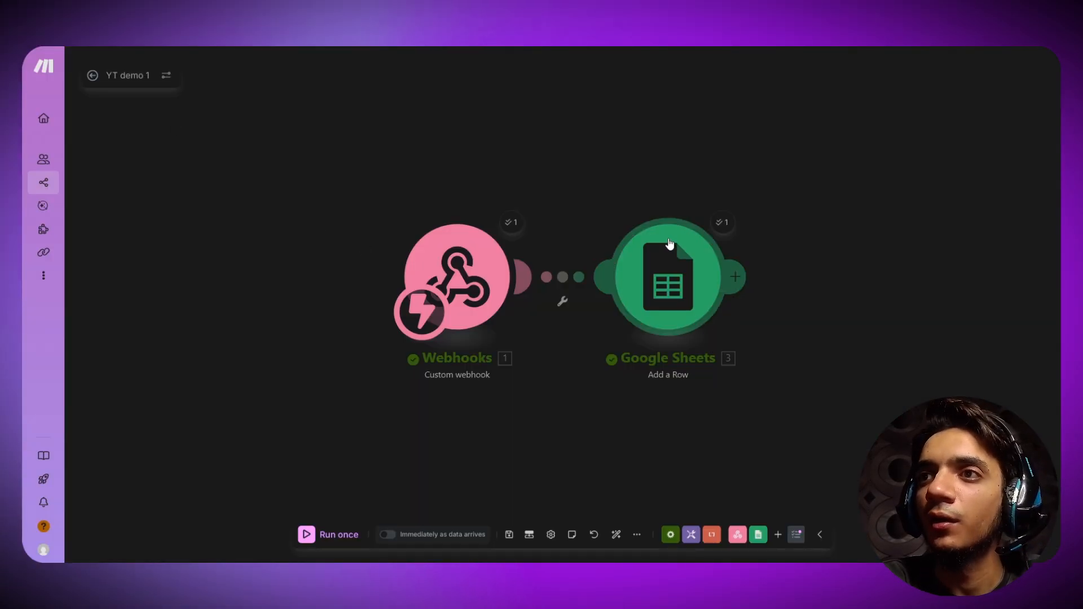
pyautogui.click(721, 224)
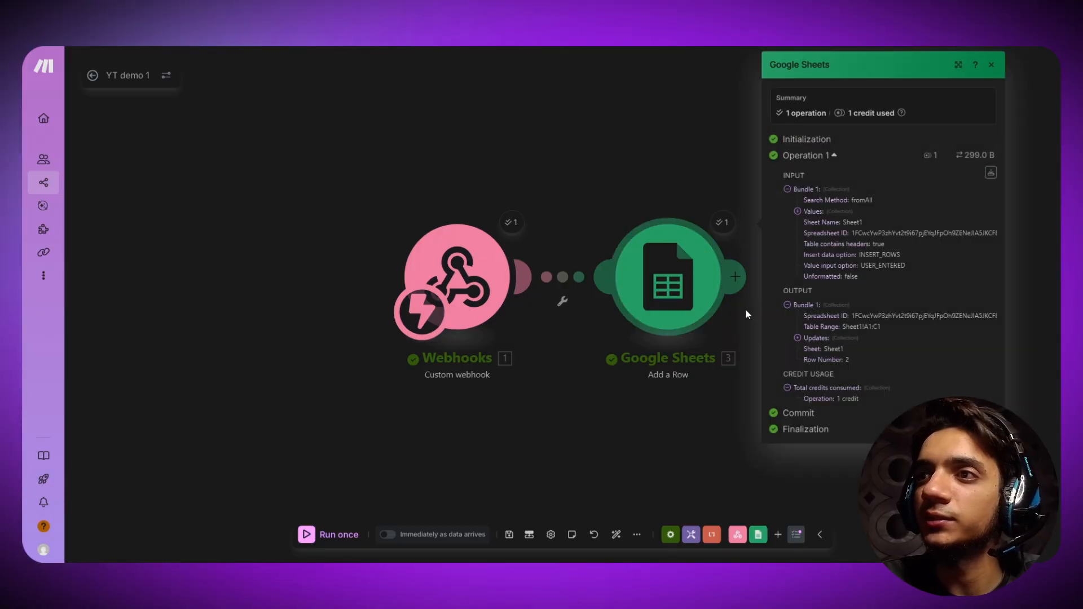
pyautogui.click(808, 341)
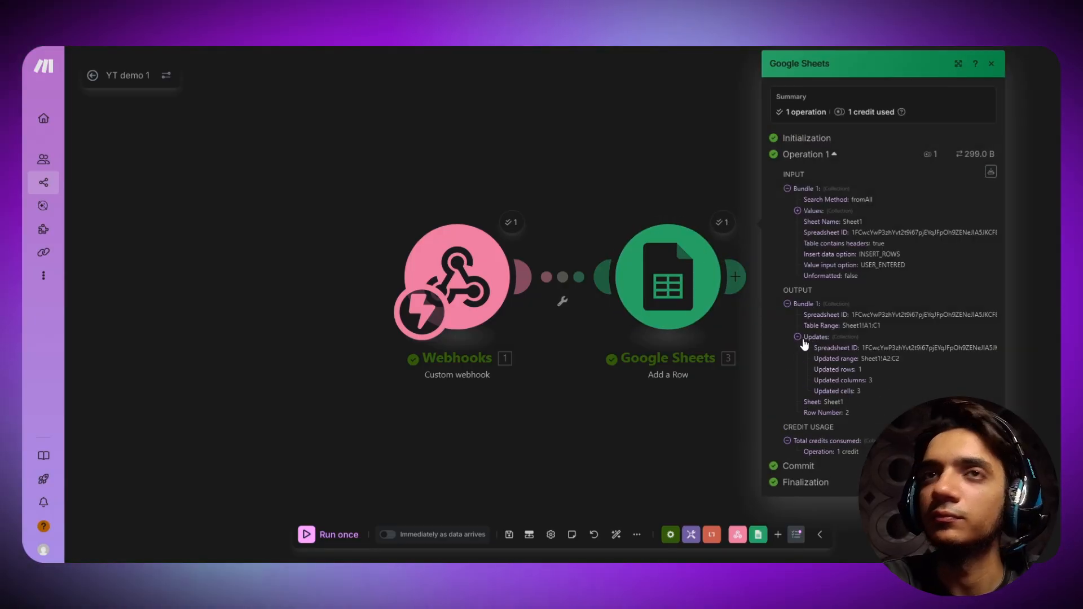
pyautogui.click(804, 342)
pyautogui.hotkey('ctrl', 'Tab')
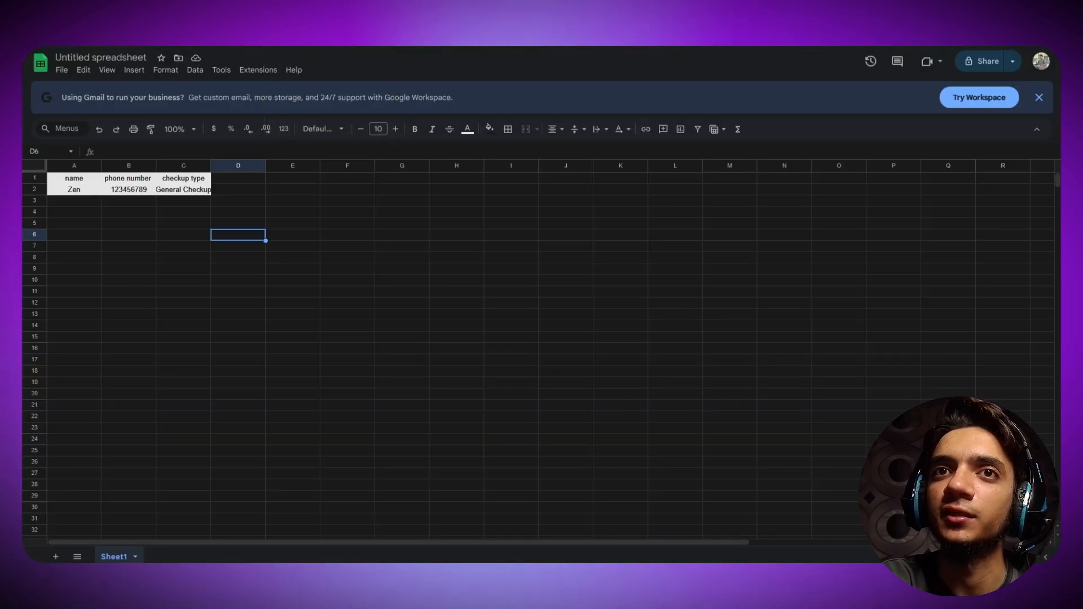
# - Give the data row A2:C2 a dark fill with white text
pyautogui.click(186, 270)
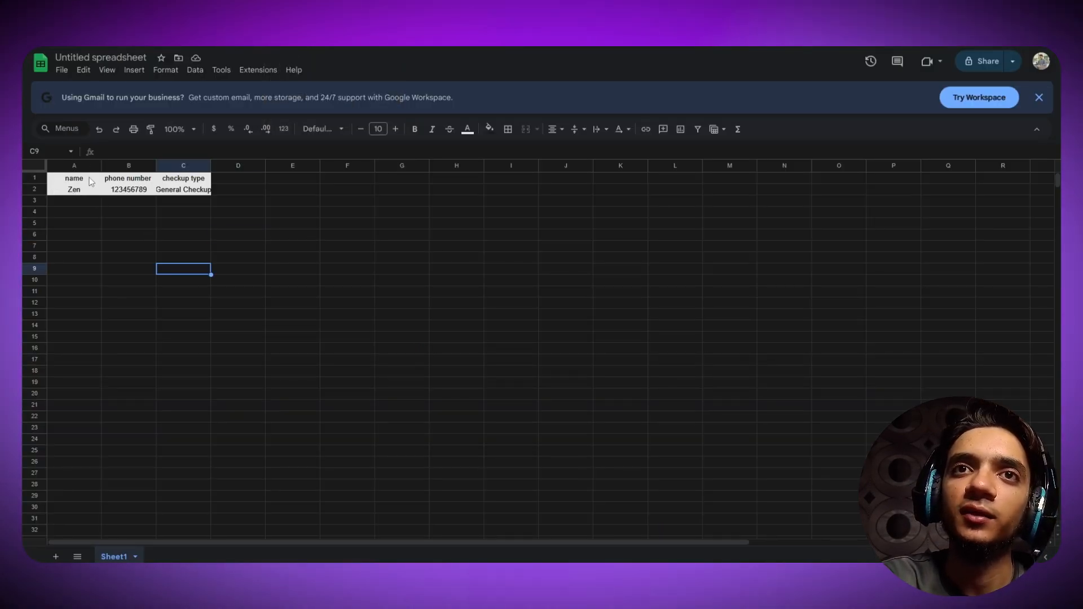
pyautogui.moveTo(74, 189); pyautogui.dragTo(186, 190)
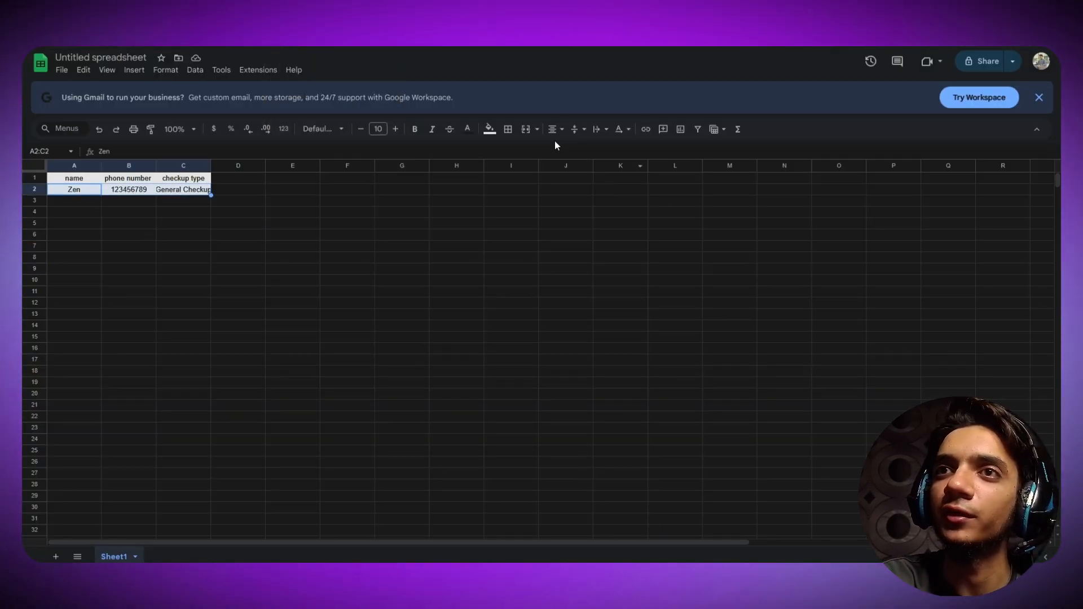
pyautogui.click(487, 131)
pyautogui.click(599, 169)
pyautogui.click(467, 128)
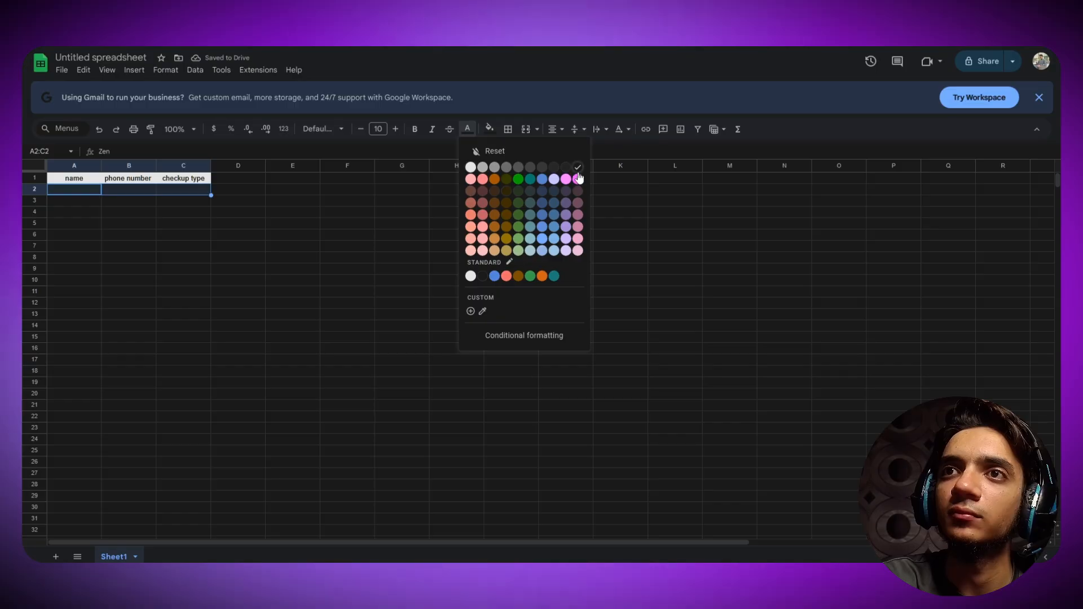
pyautogui.click(474, 169)
pyautogui.click(398, 236)
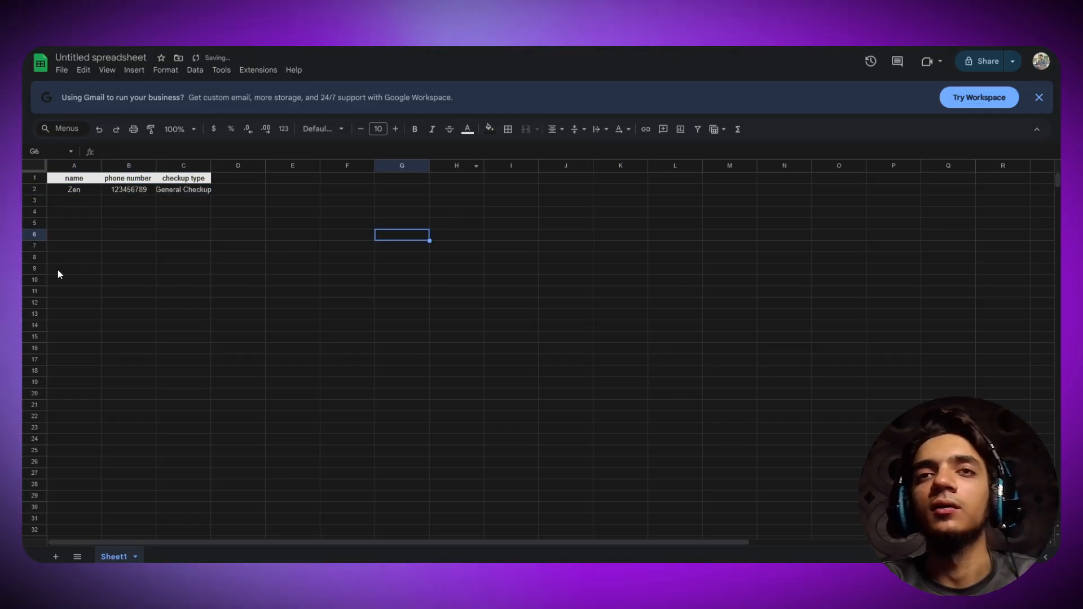
# - Widen all columns of the sheet
pyautogui.click(31, 165)
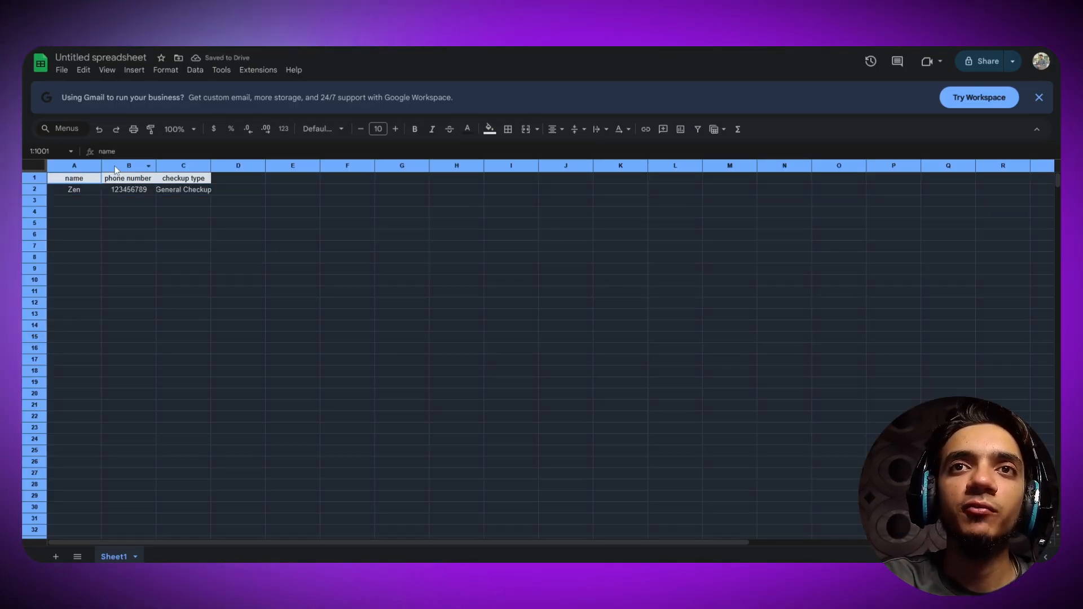
pyautogui.moveTo(103, 165); pyautogui.dragTo(130, 165)
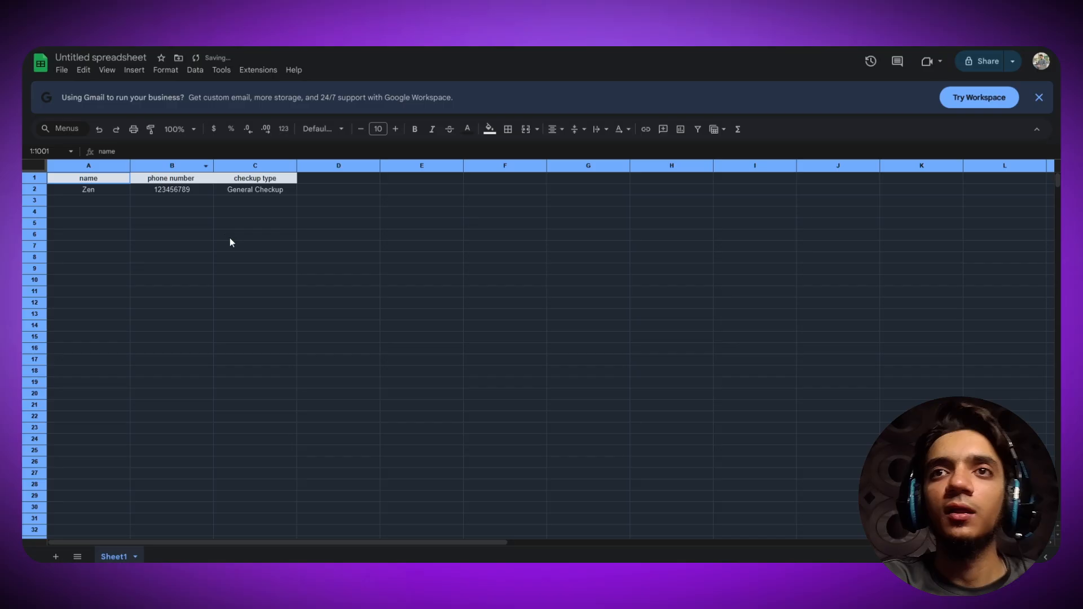
pyautogui.click(234, 239)
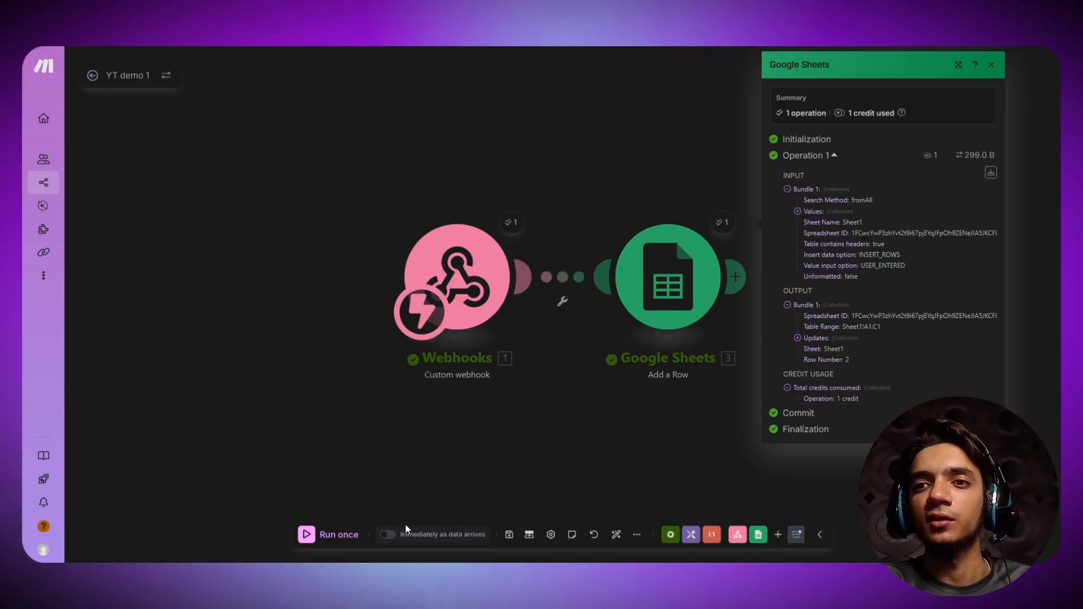
# - Set the scenario schedule to run immediately as data arrives and save it
pyautogui.click(387, 534)
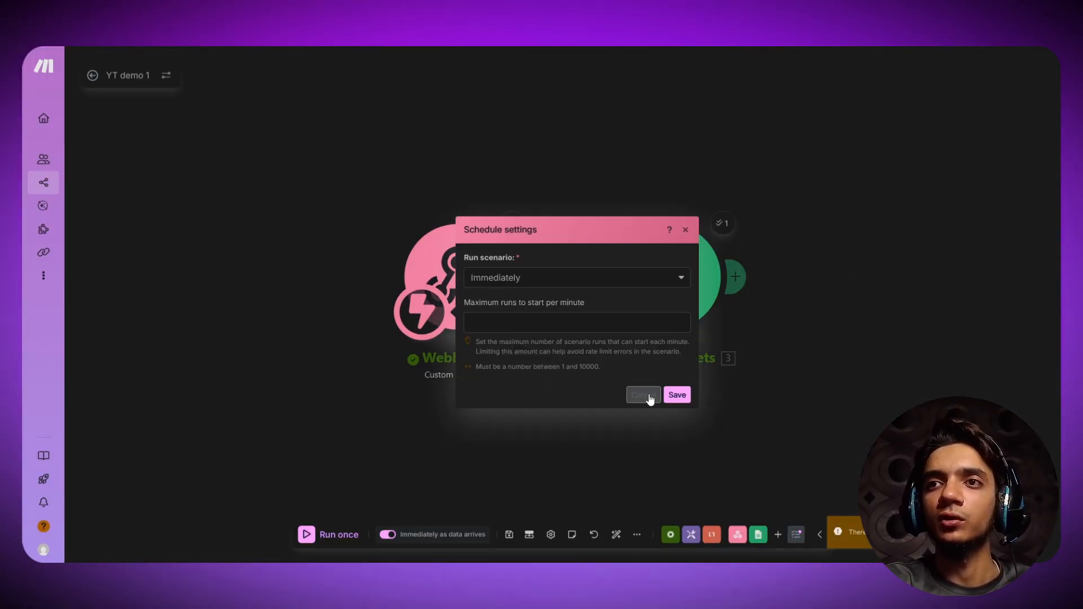
pyautogui.click(675, 395)
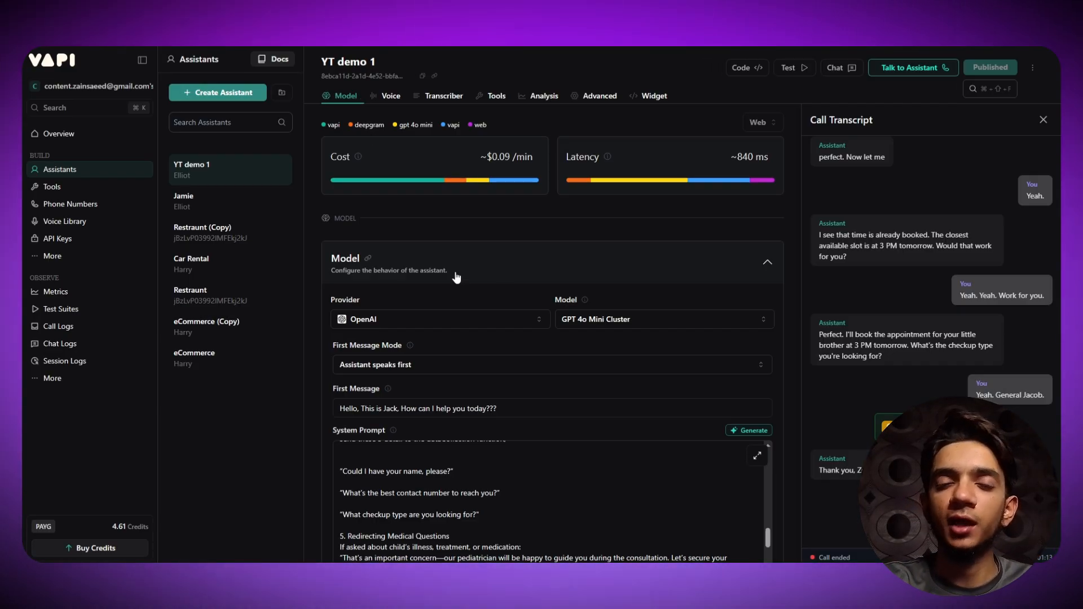
# - Close the Vapi call transcript panel, then go back to the Make scenario
pyautogui.scroll(-5, 423, 445)
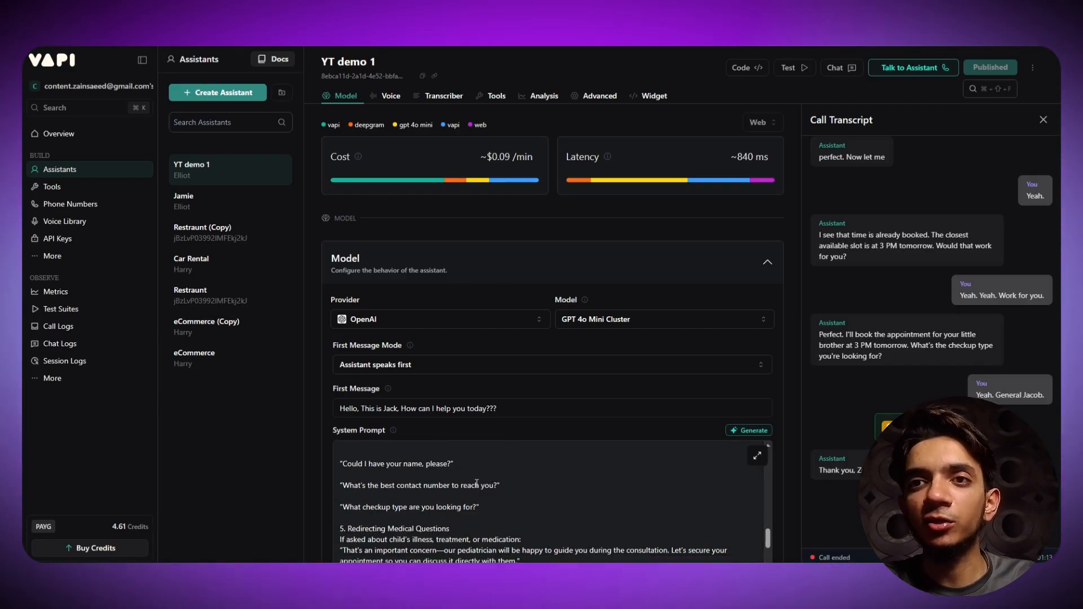
pyautogui.scroll(-2, 424, 436)
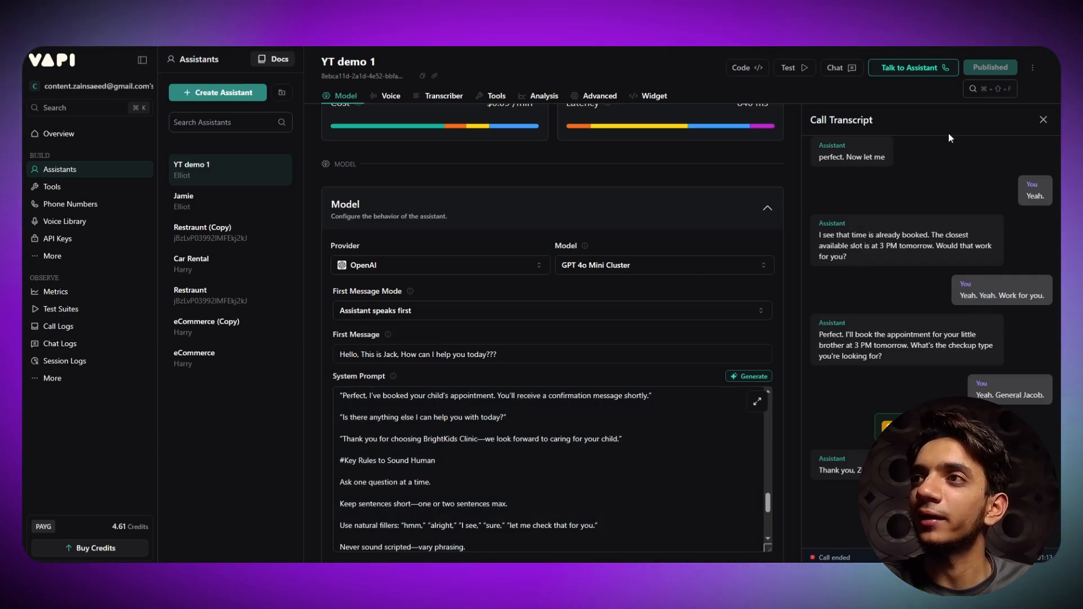
pyautogui.click(1043, 120)
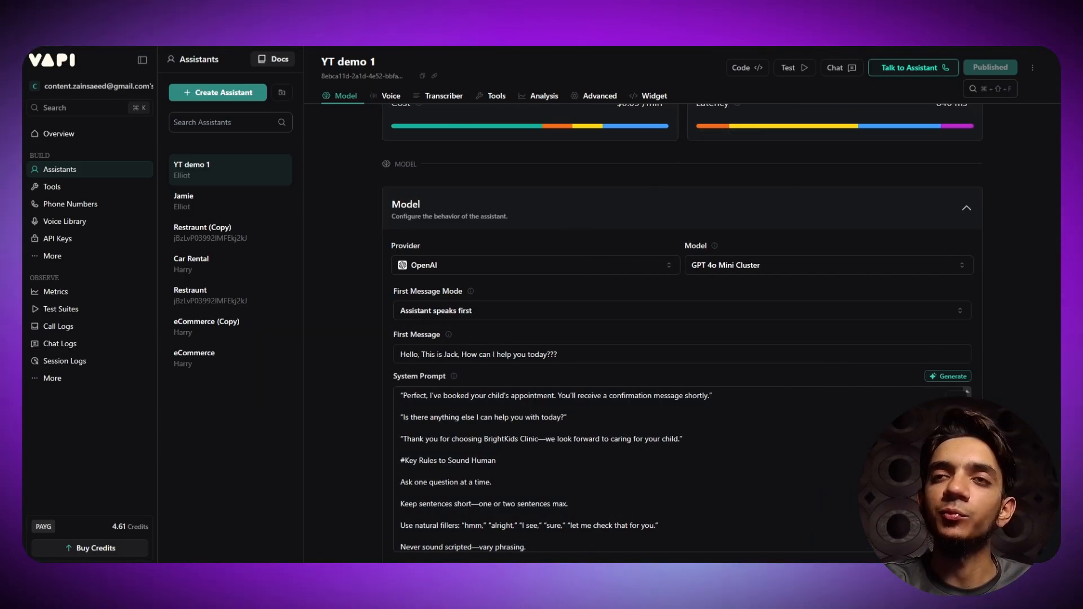
pyautogui.click(194, 17)
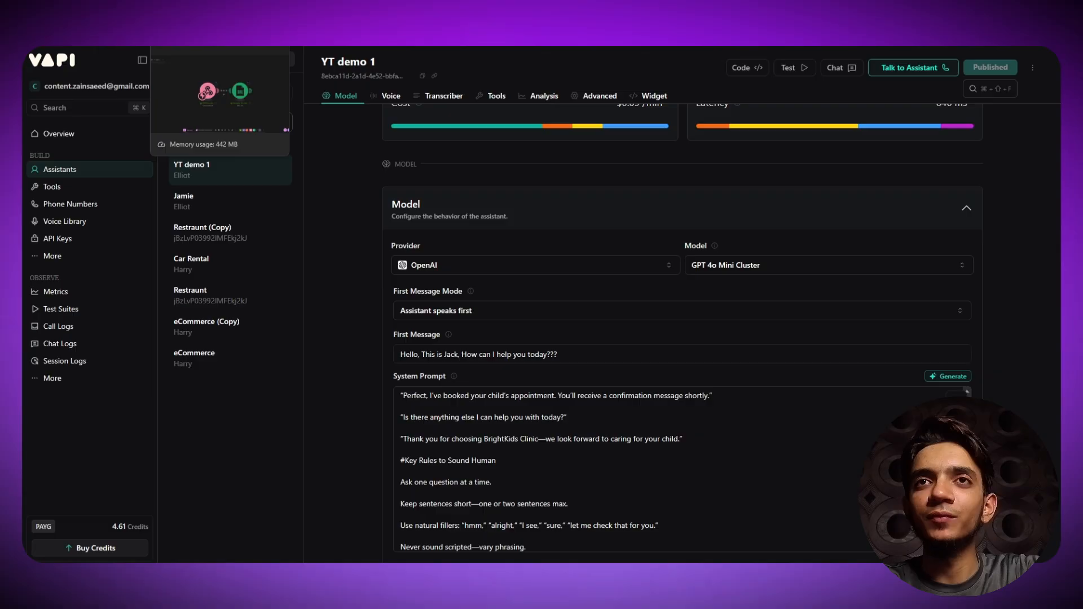
pyautogui.click(192, 10)
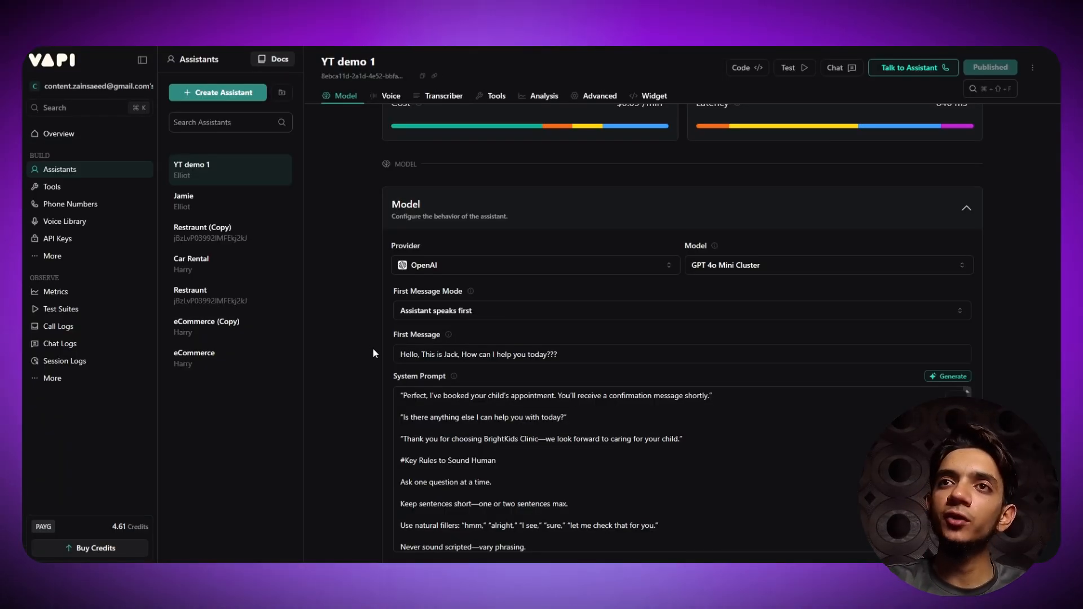
pyautogui.scroll(1, 373, 350)
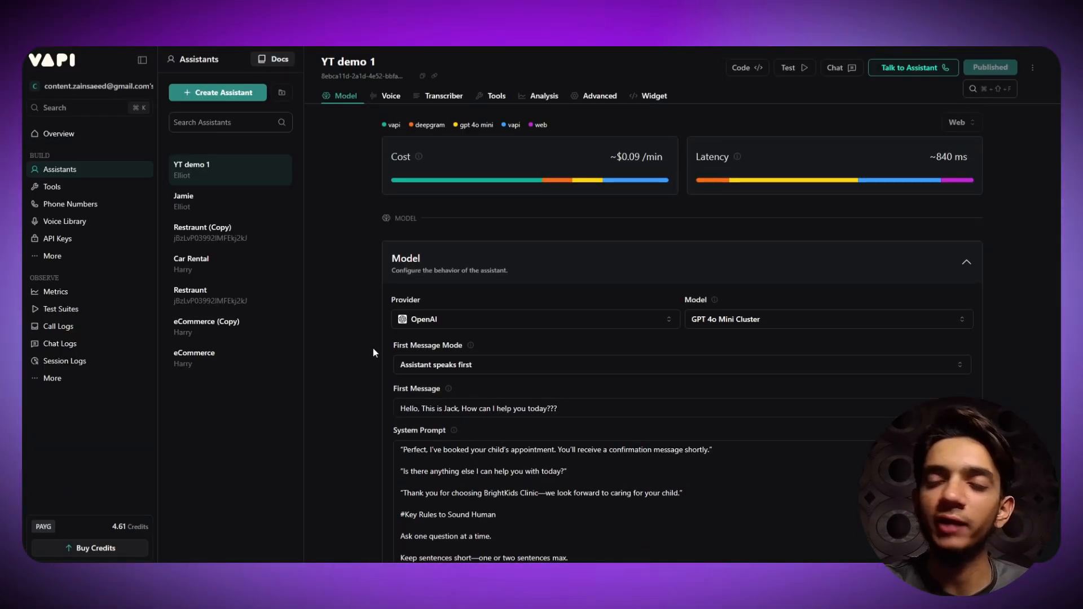